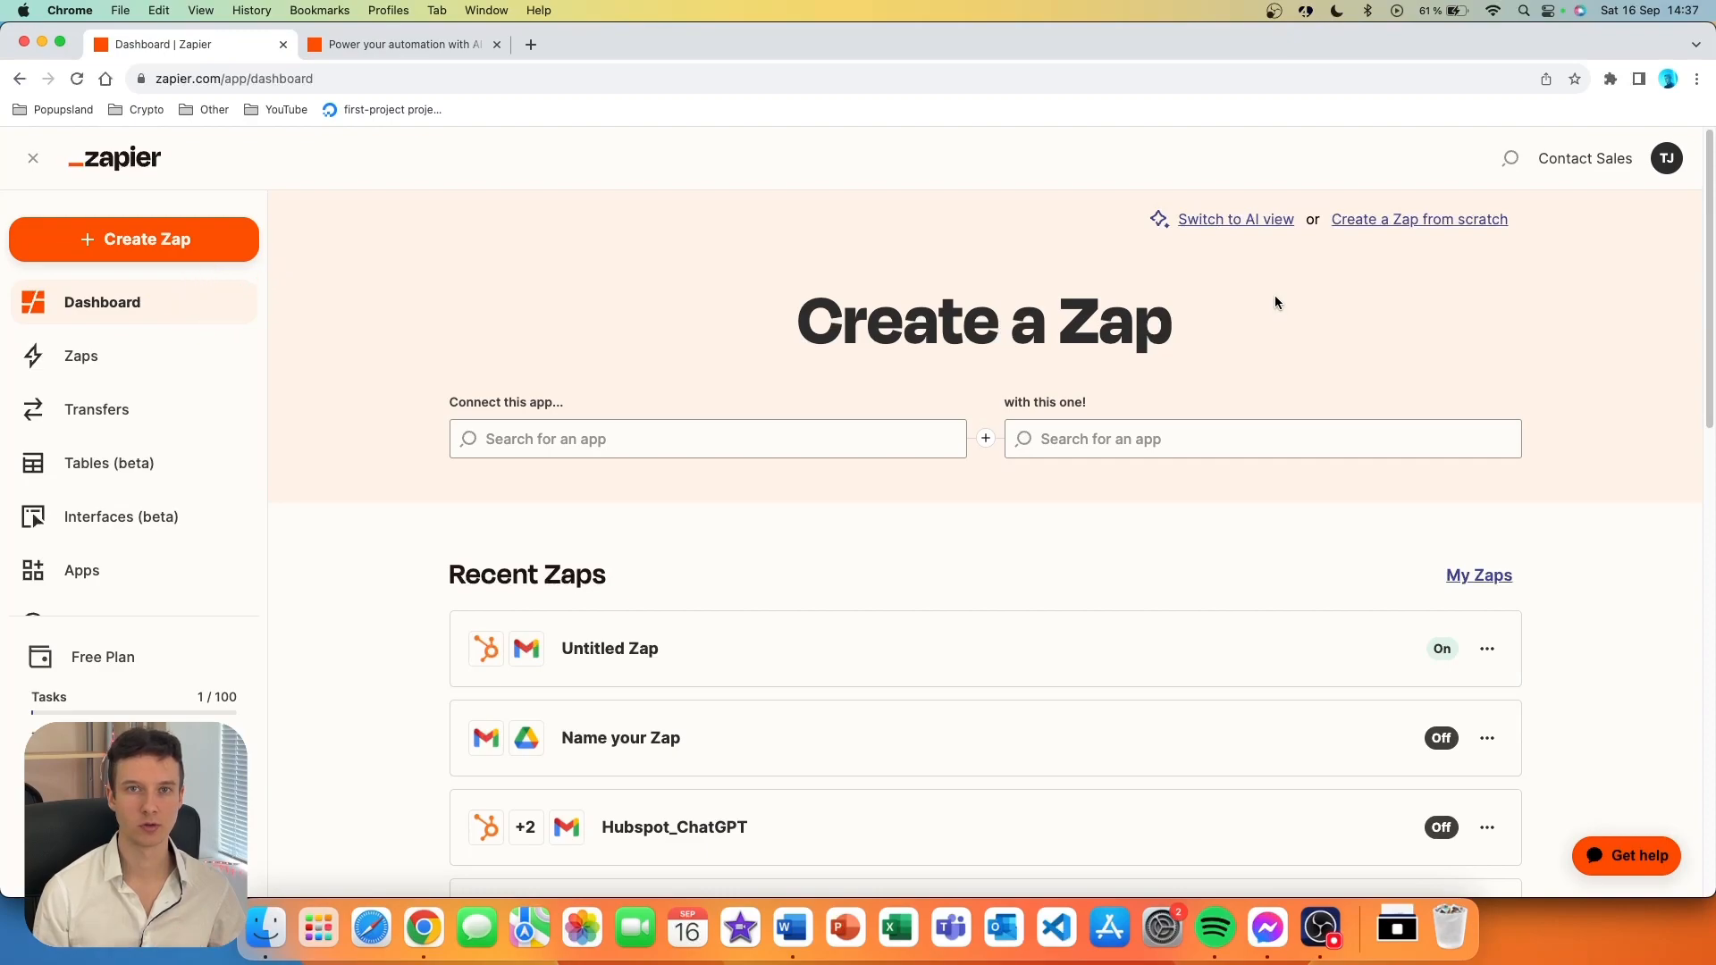
- Switch the dashboard's Zap creator to AI view and back to classic view to compare both layouts
left_click(1220, 221)
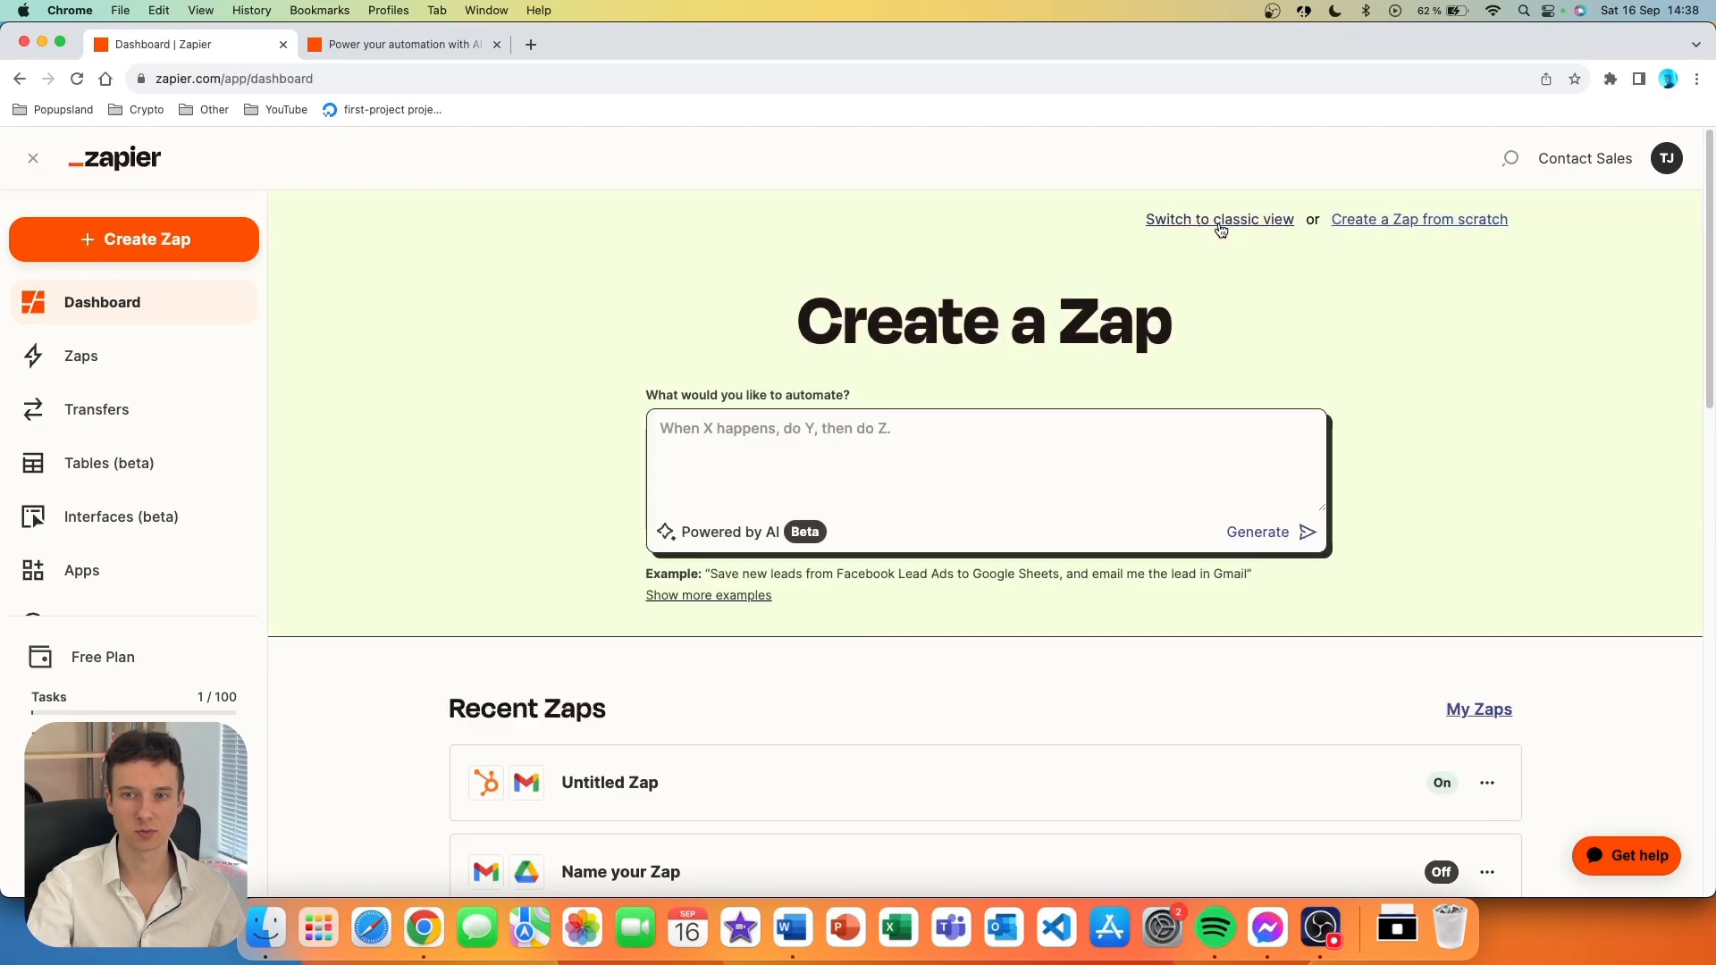
left_click(1220, 221)
left_click(1220, 221)
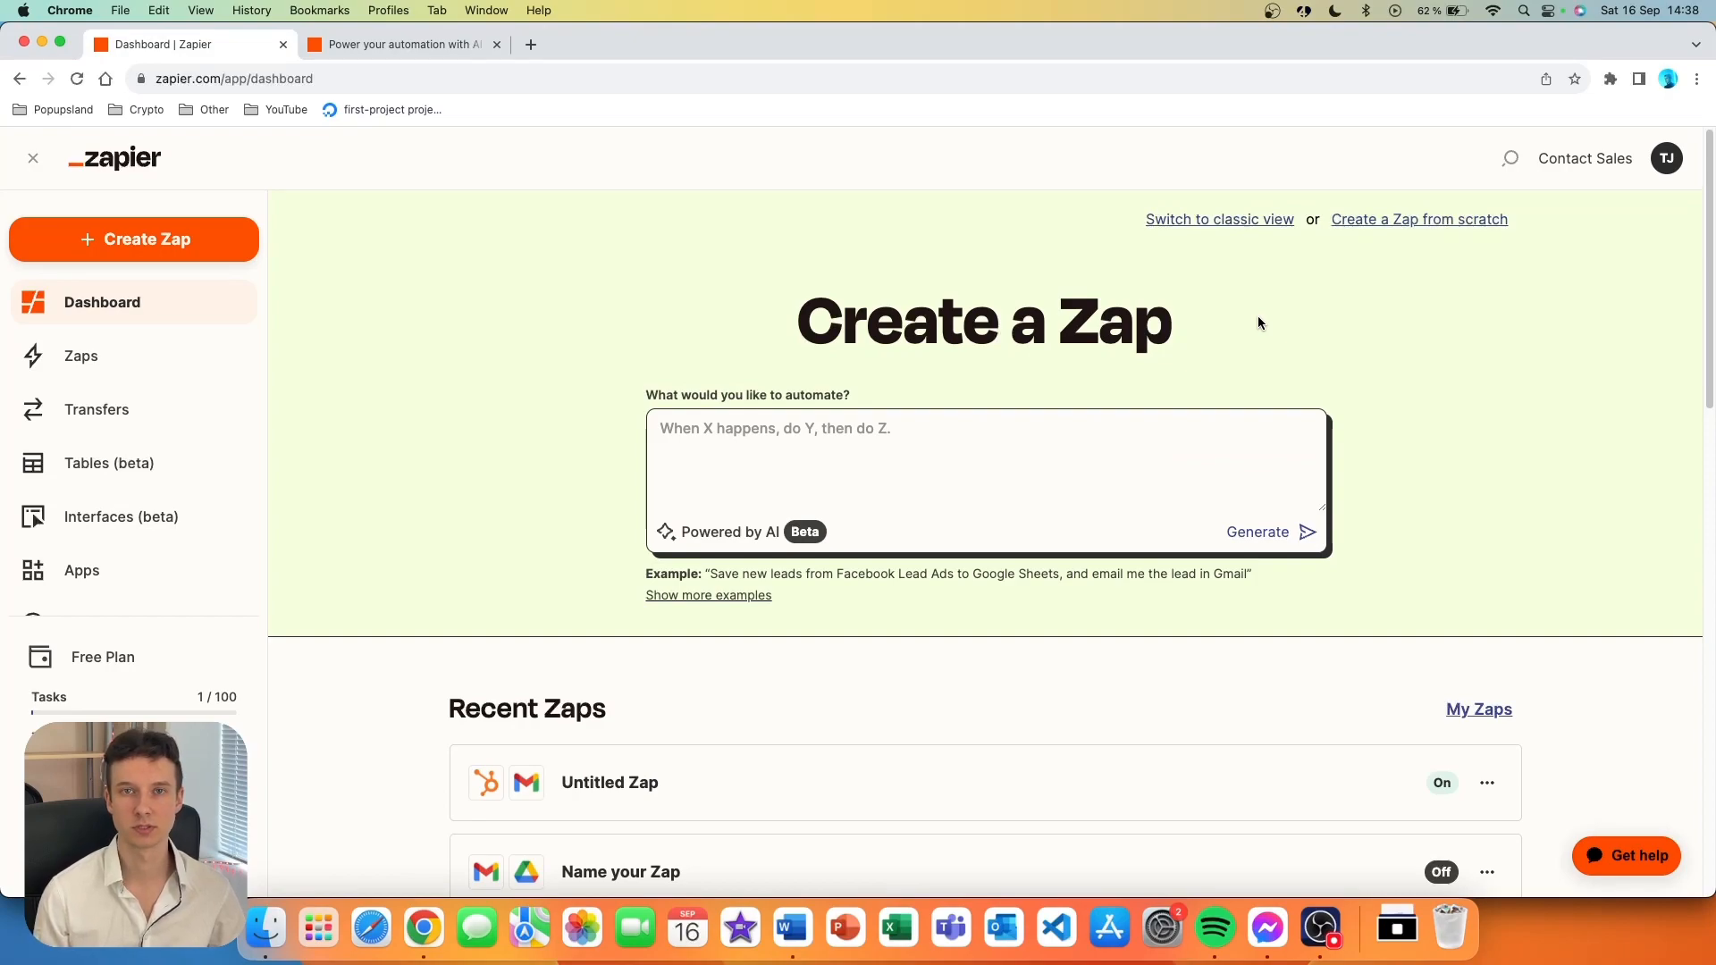
left_click(1216, 225)
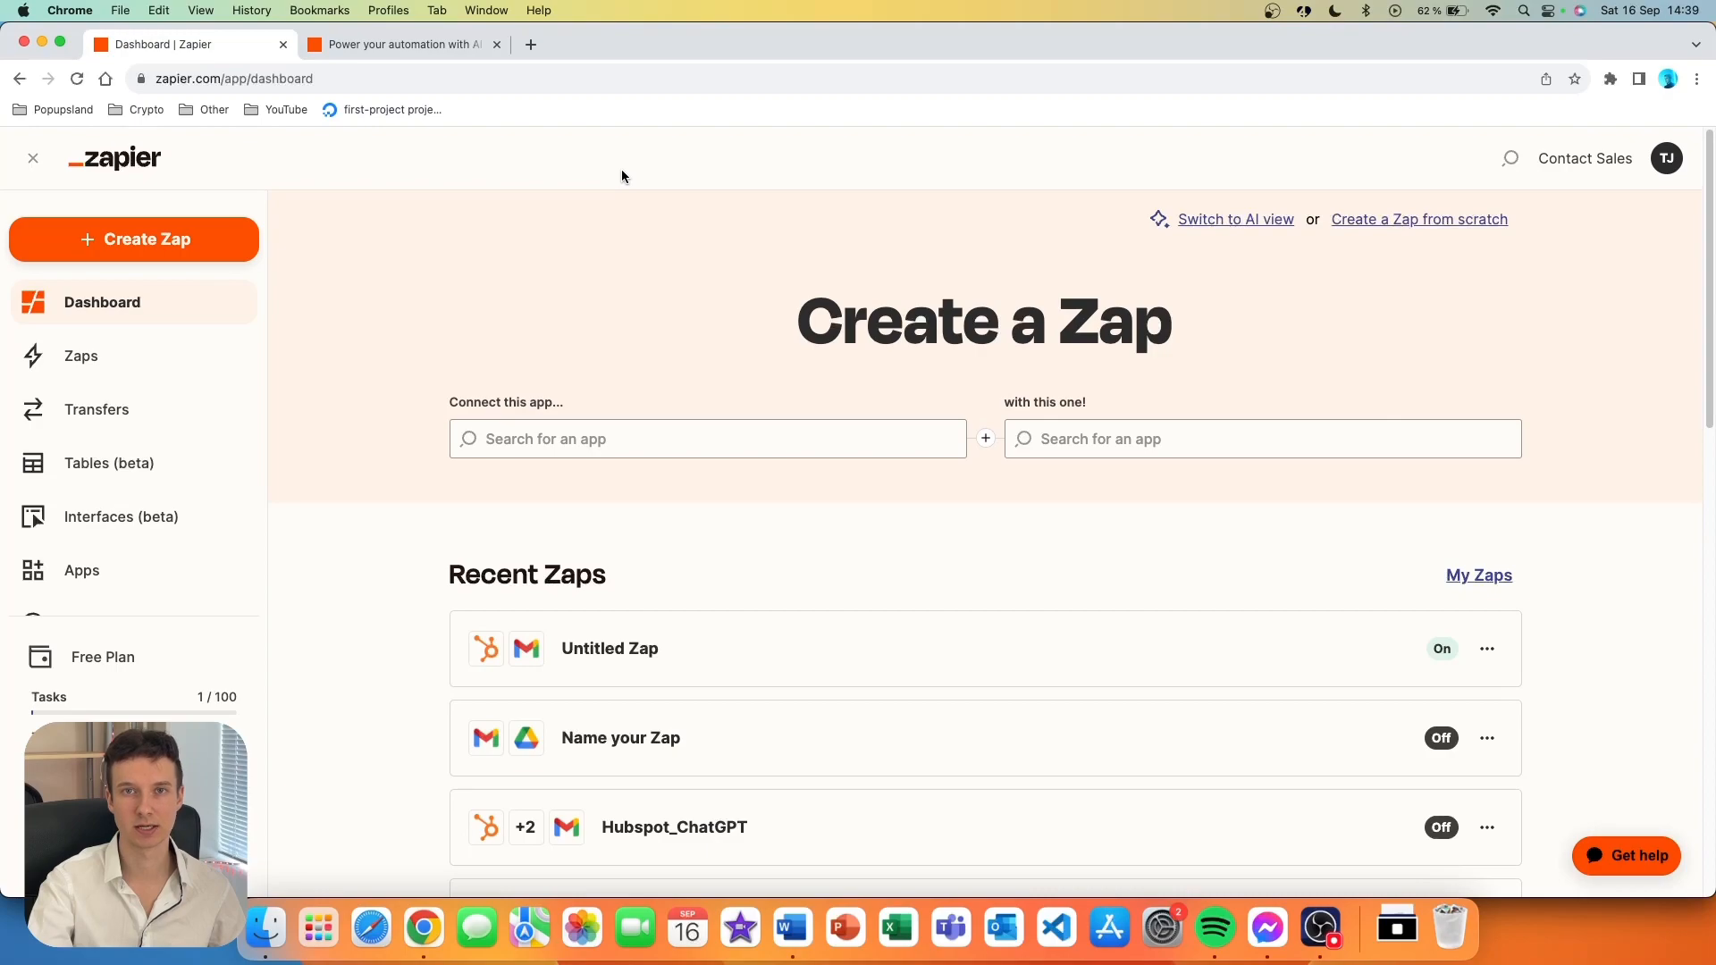
- On the "Power your automation with AI" page, clear the consent to AI feature notifications and review the described AI features
left_click(358, 47)
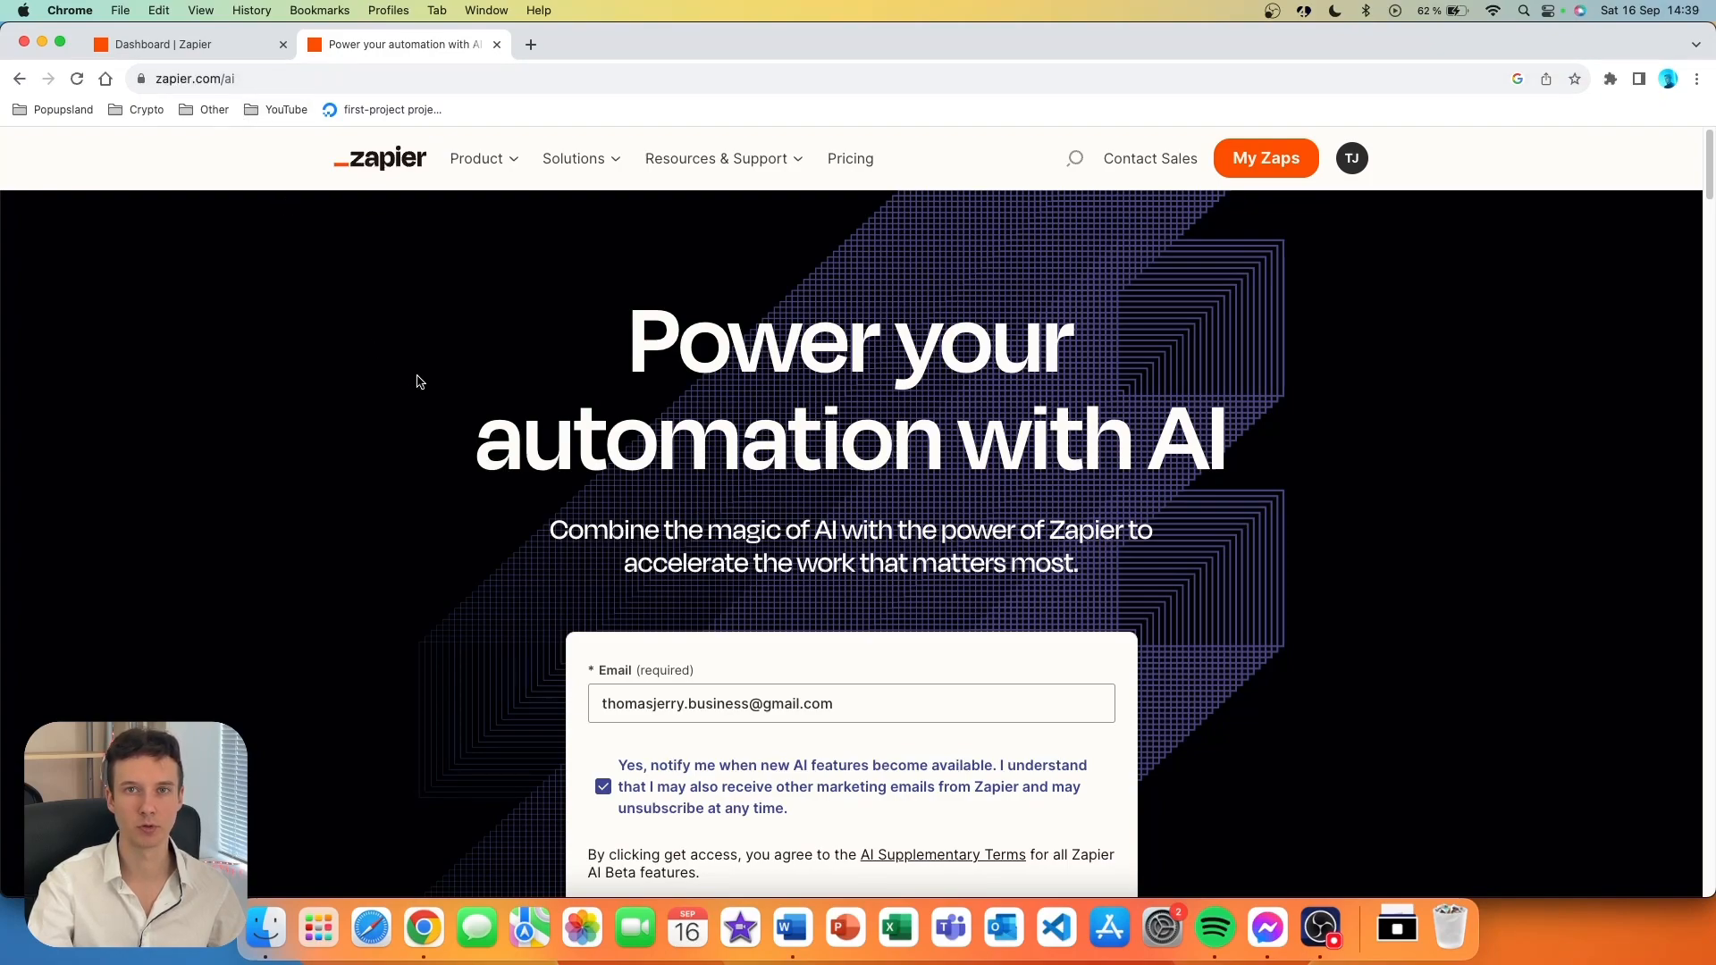
scroll(793, 697, "down", 2)
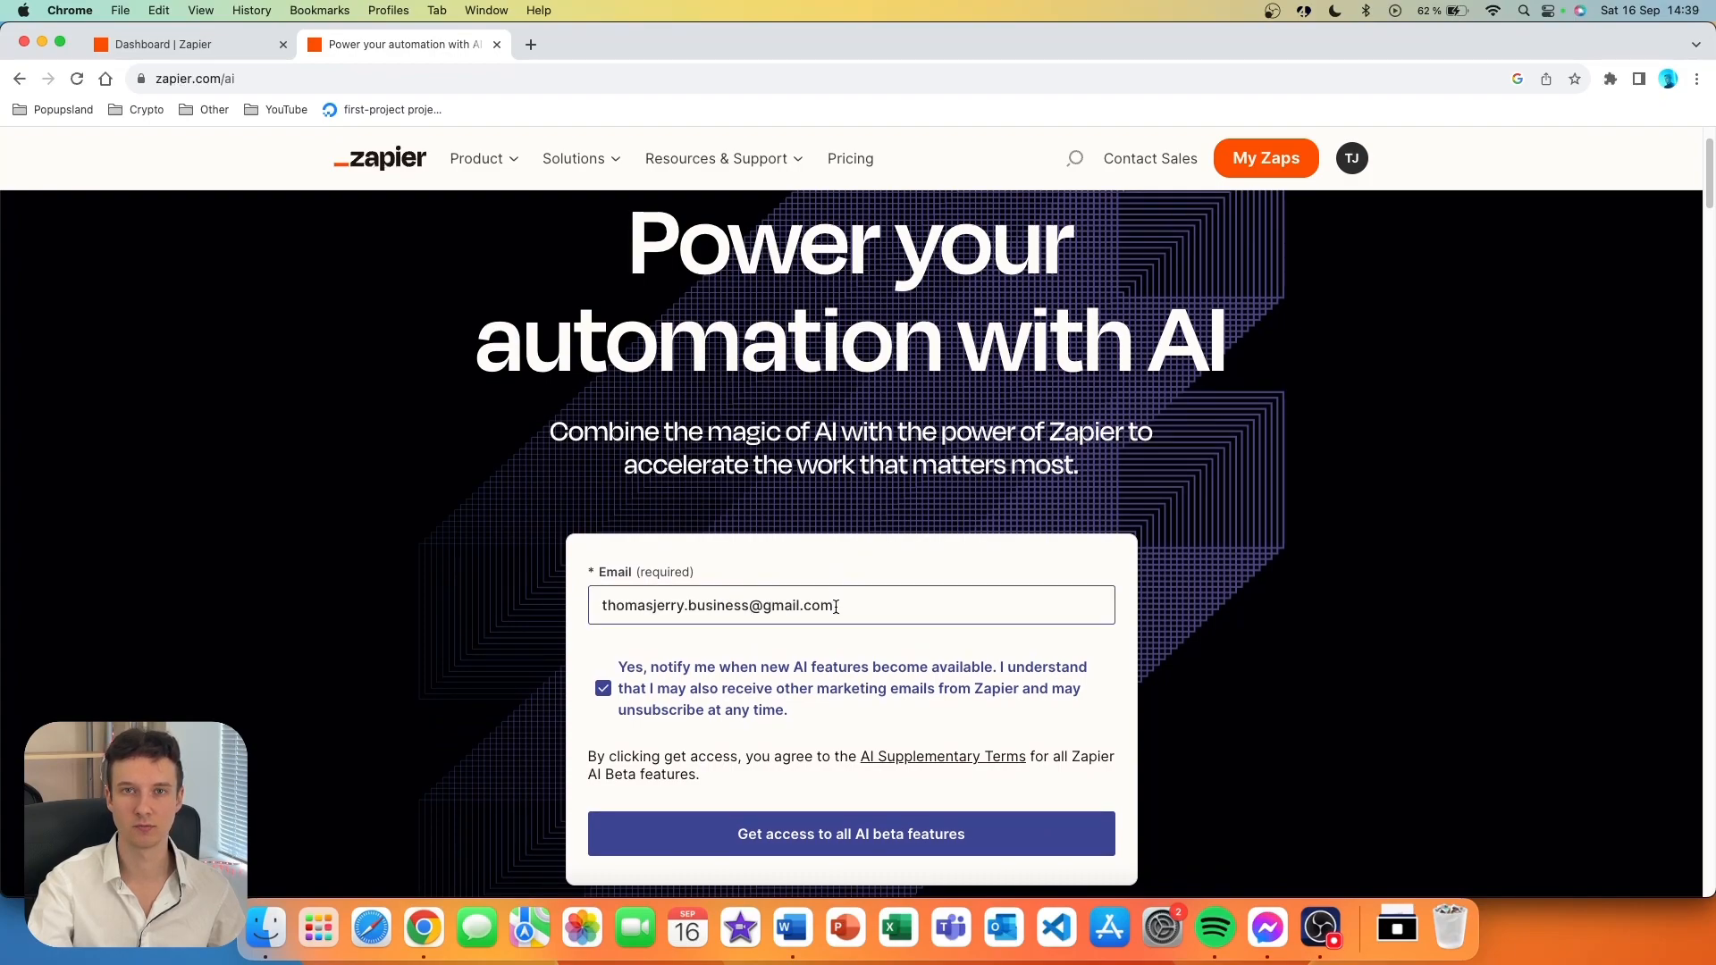
left_click(605, 690)
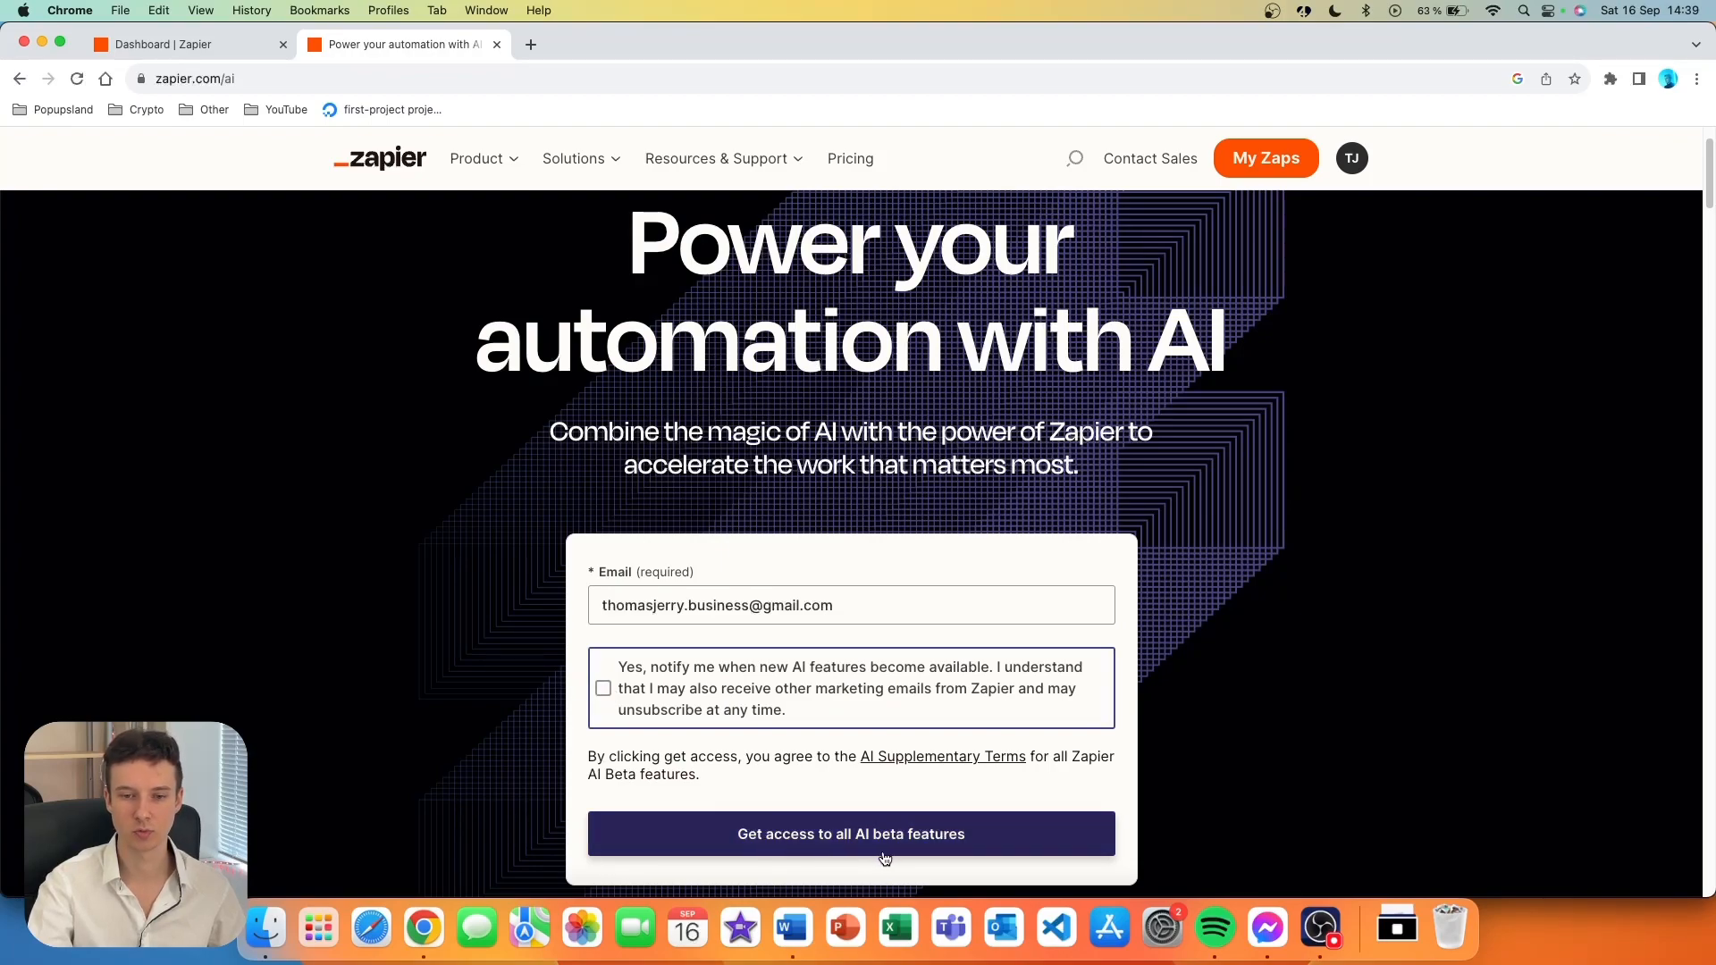
scroll(804, 580, "down", 10)
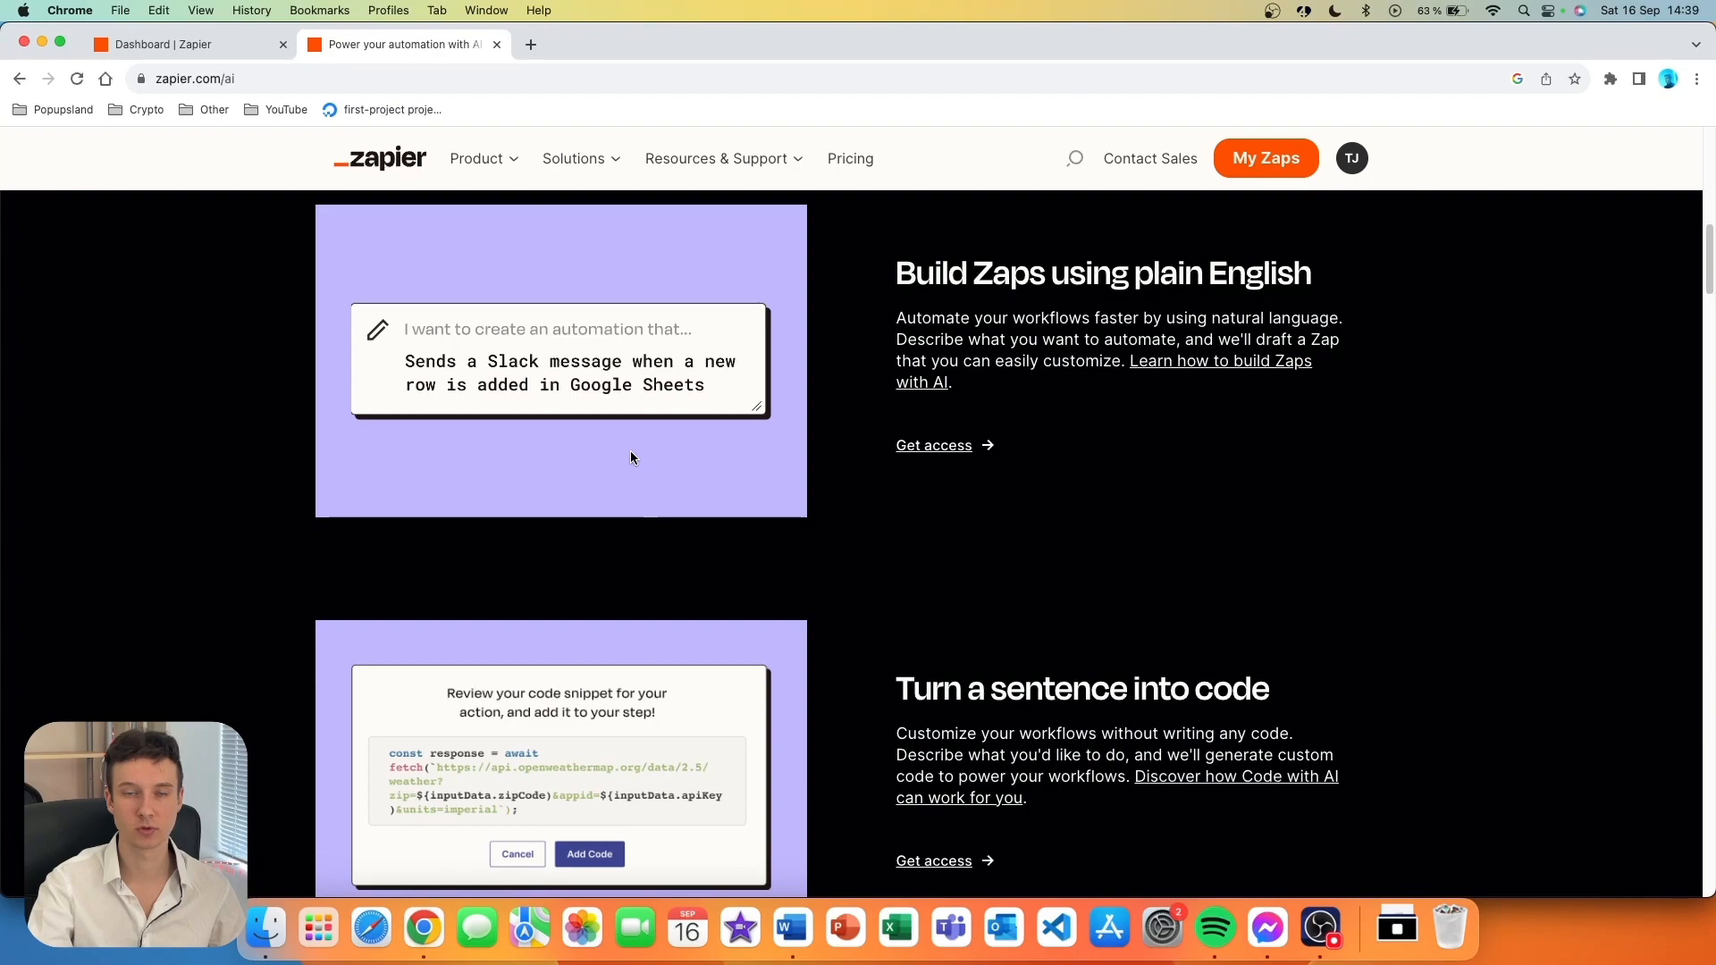
scroll(629, 451, "down", 3)
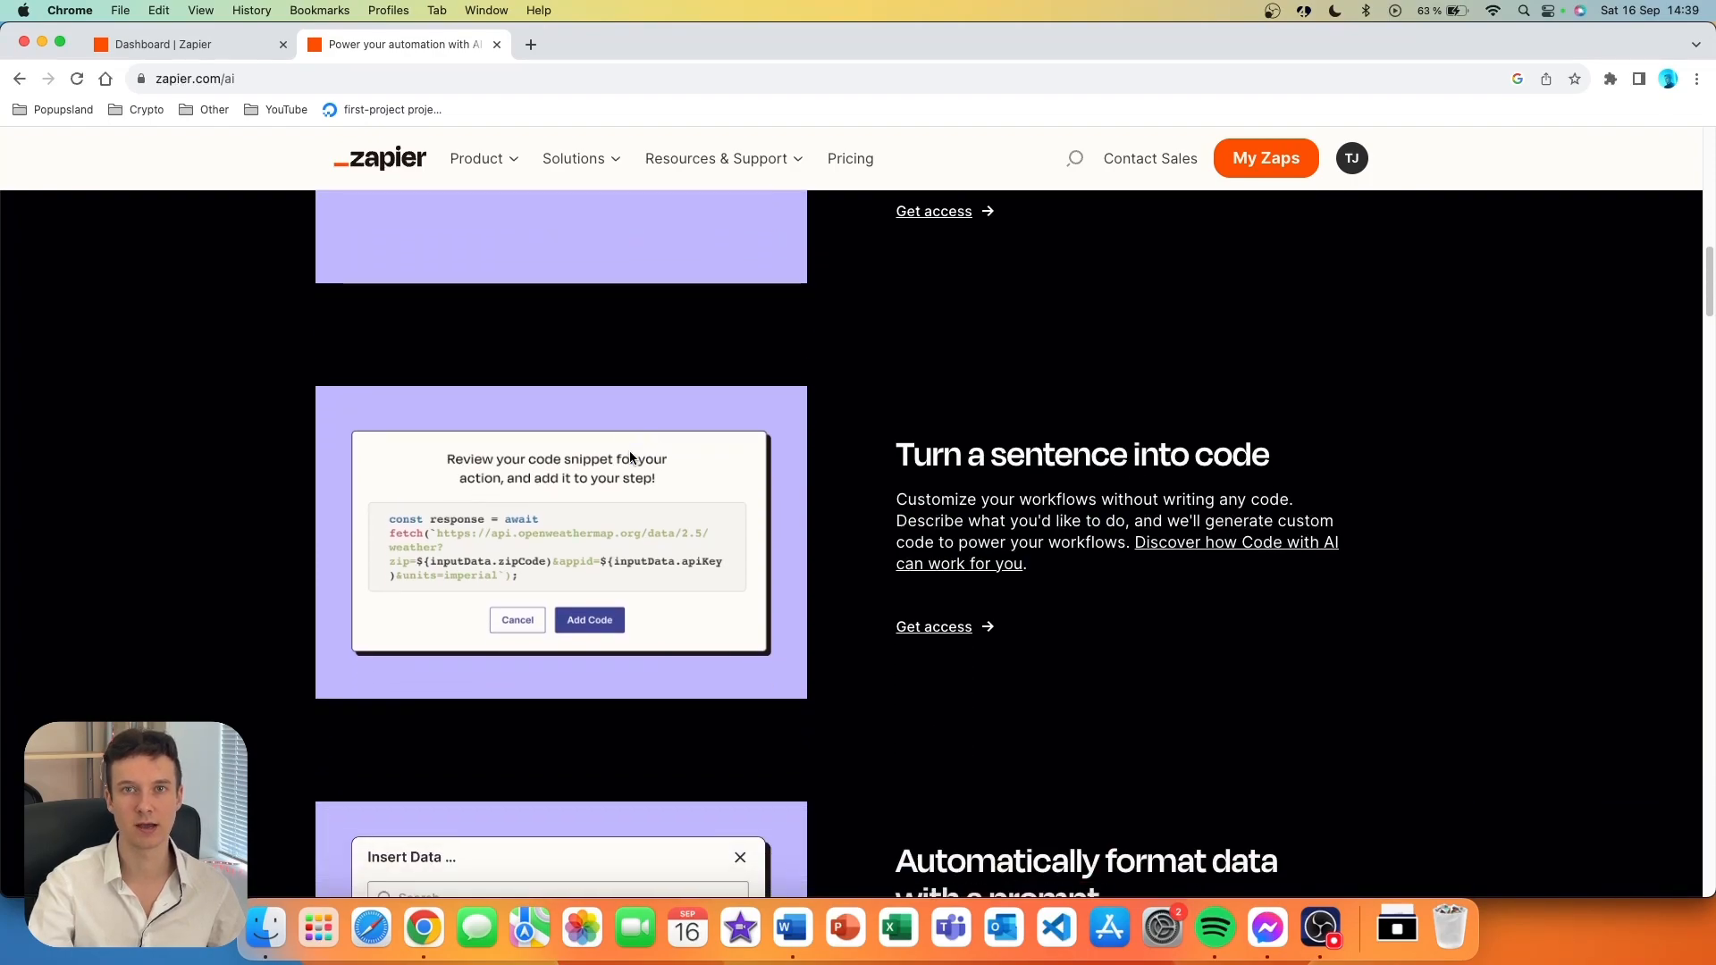
scroll(629, 457, "down", 4)
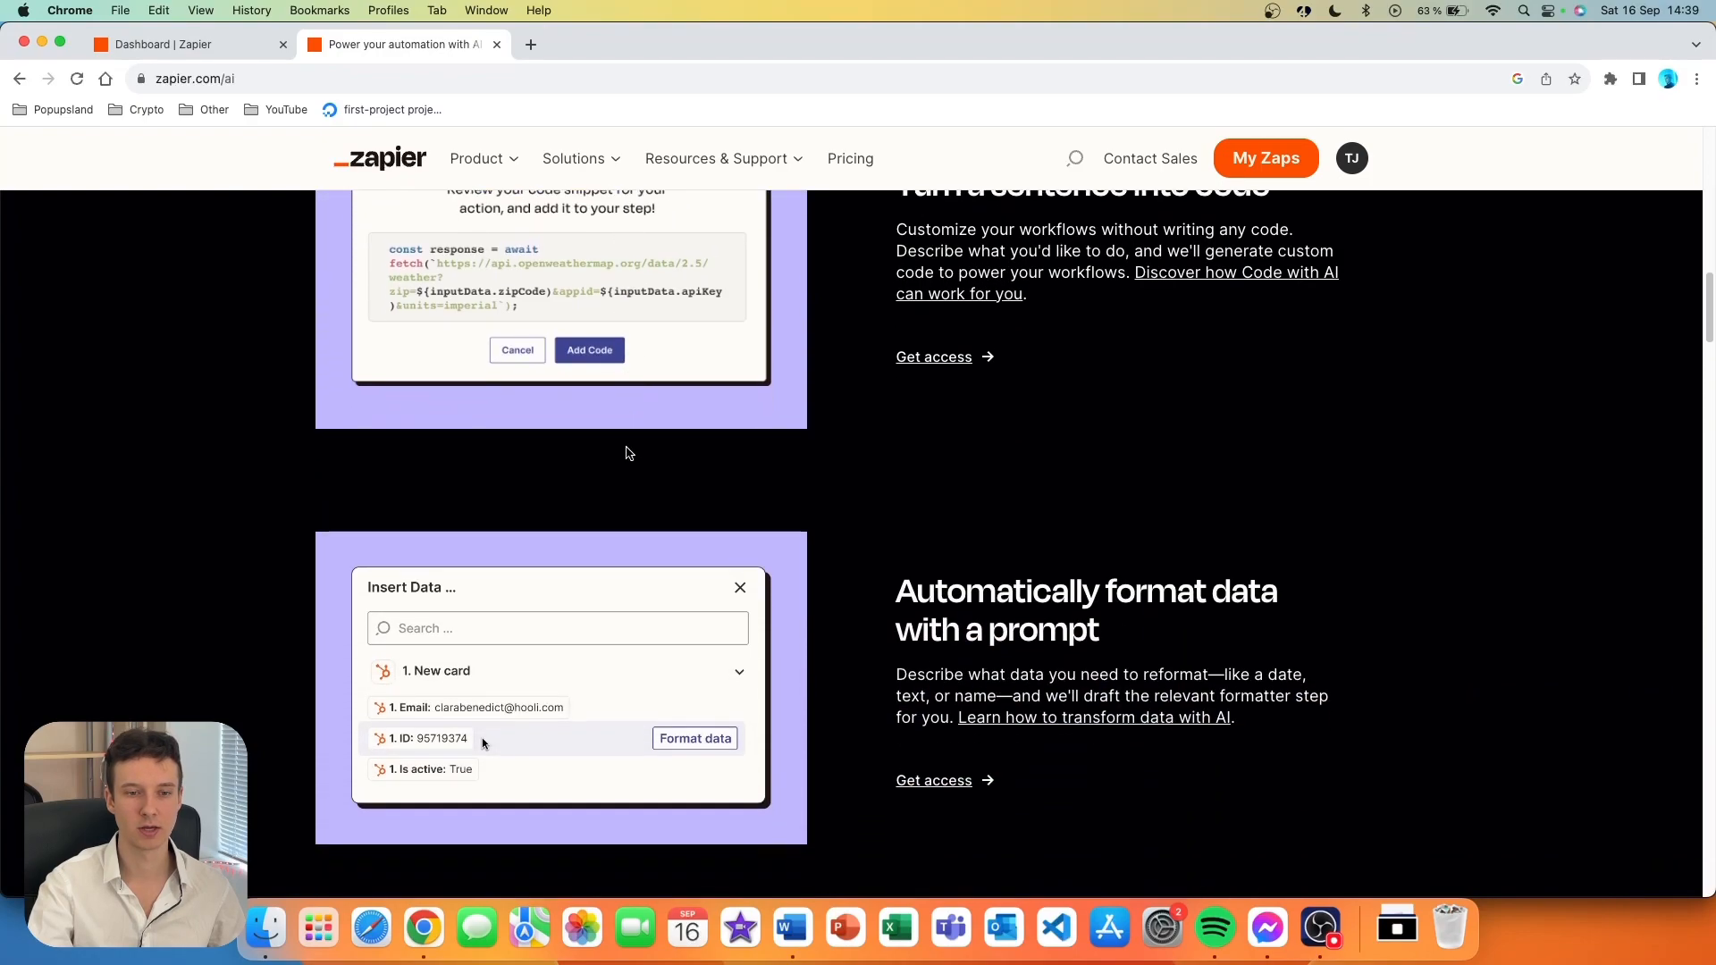
scroll(625, 456, "down", 1)
- Return to the Zapier dashboard and switch its Zap creator to classic view
key("super+1")
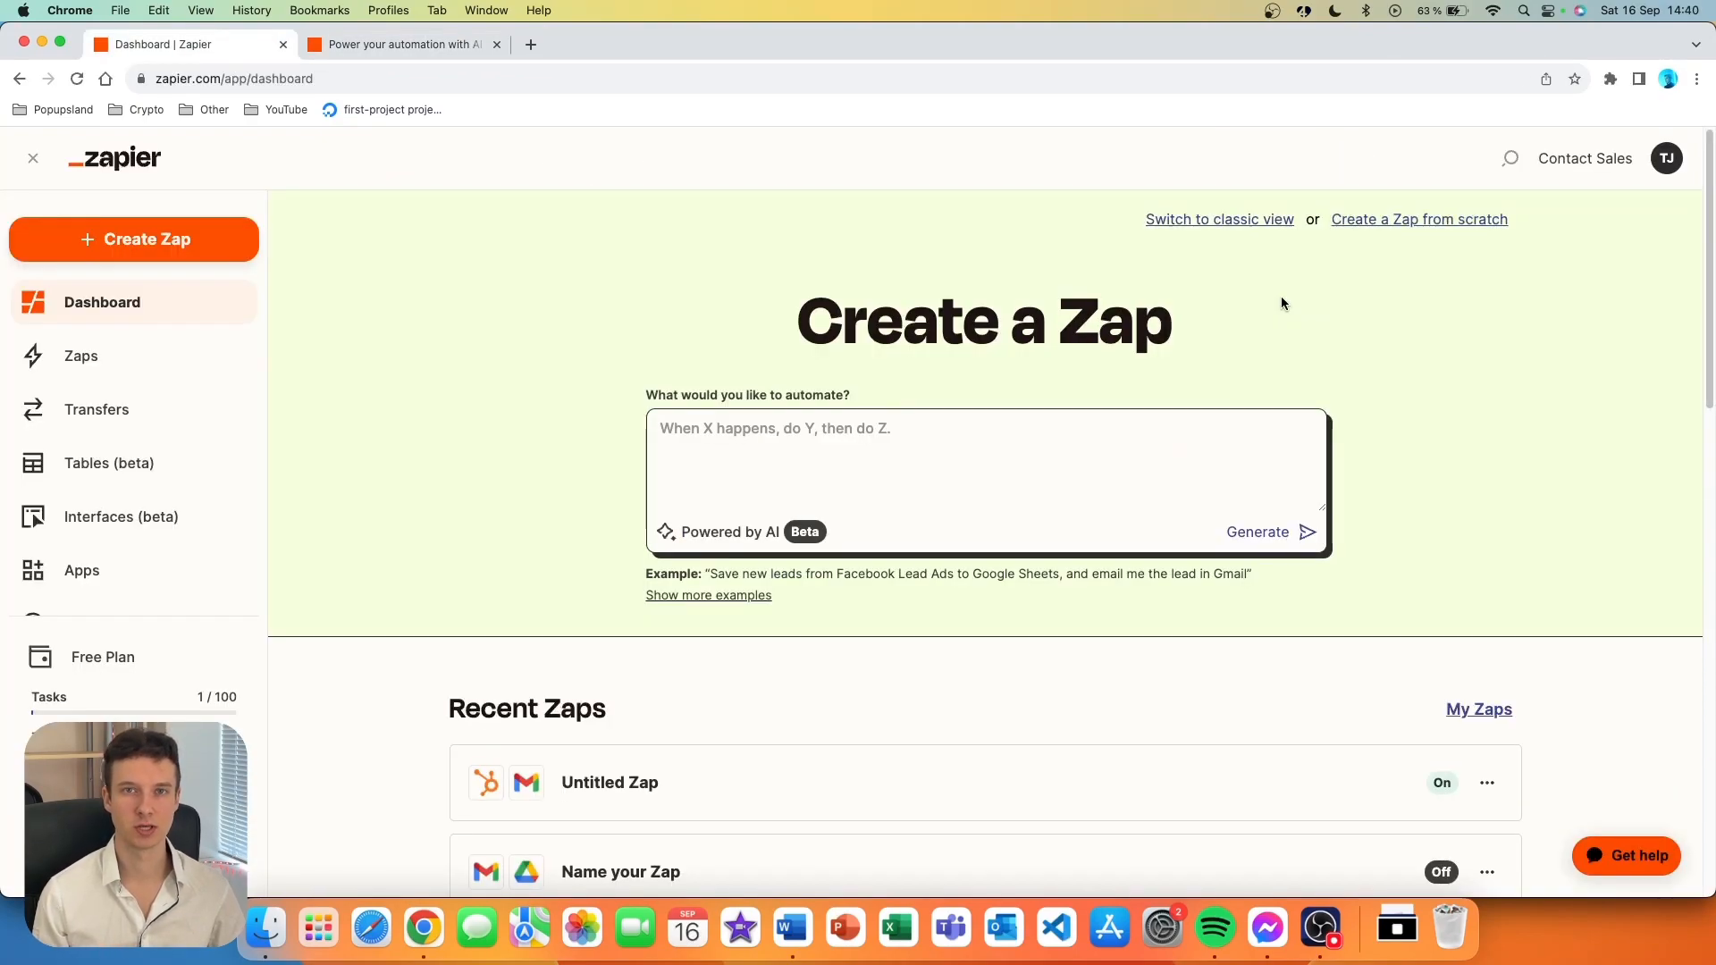
left_click(1267, 223)
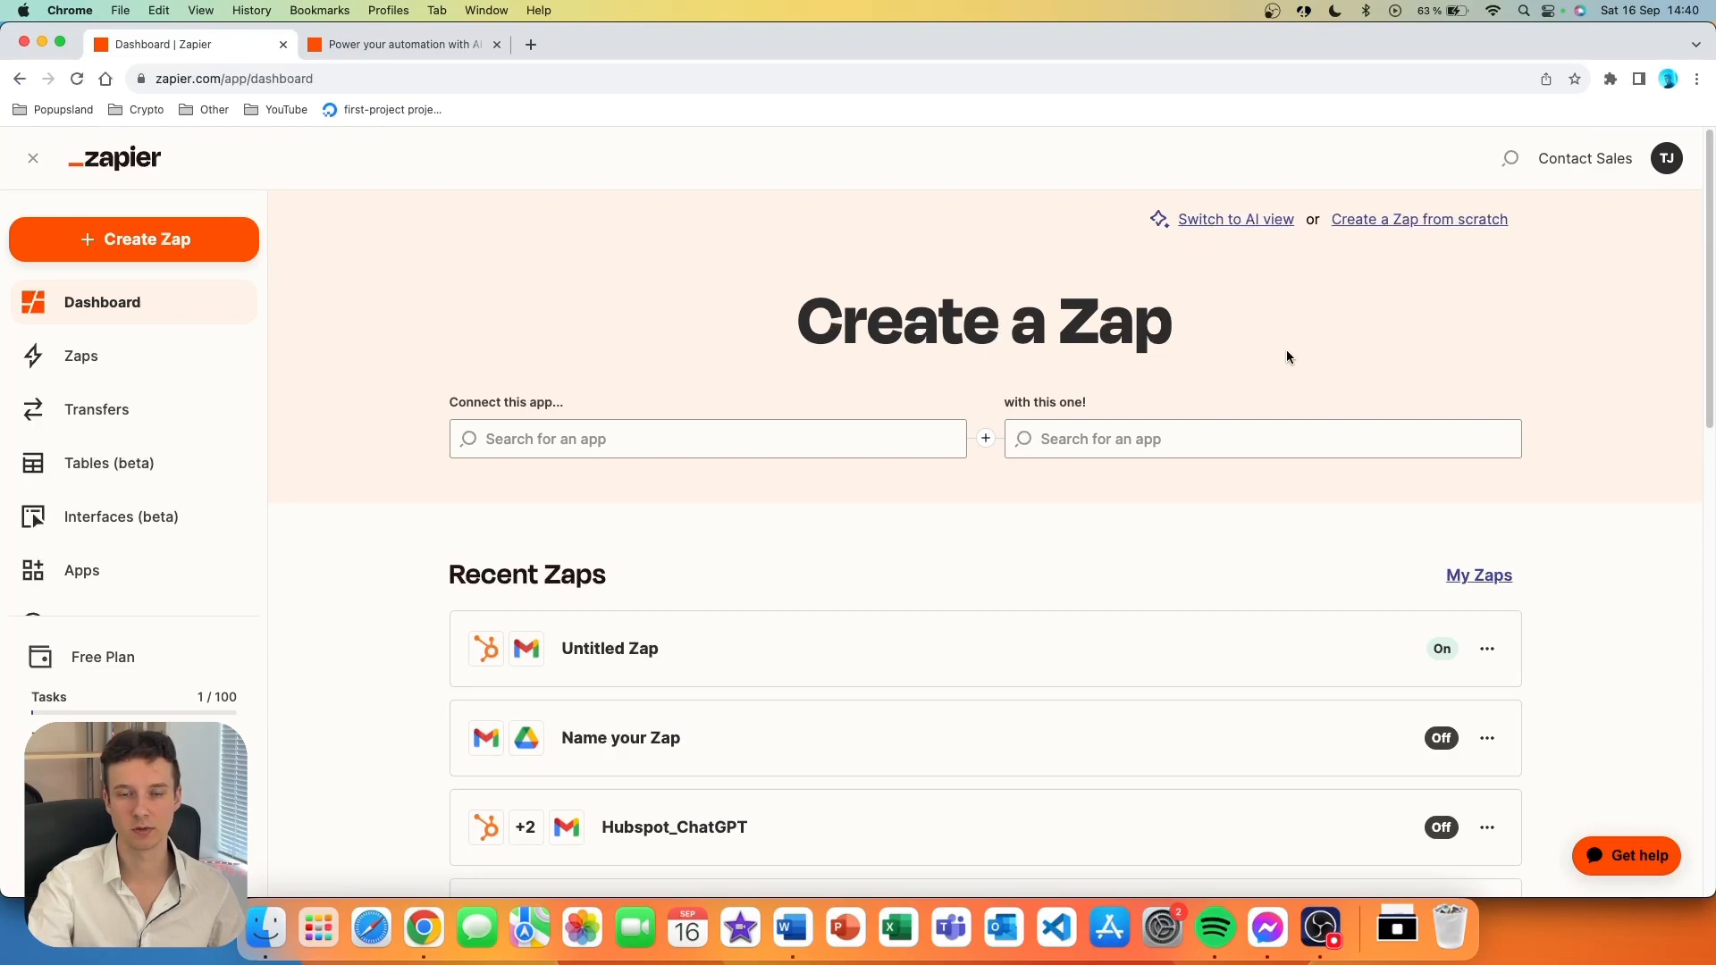
left_click(1450, 226)
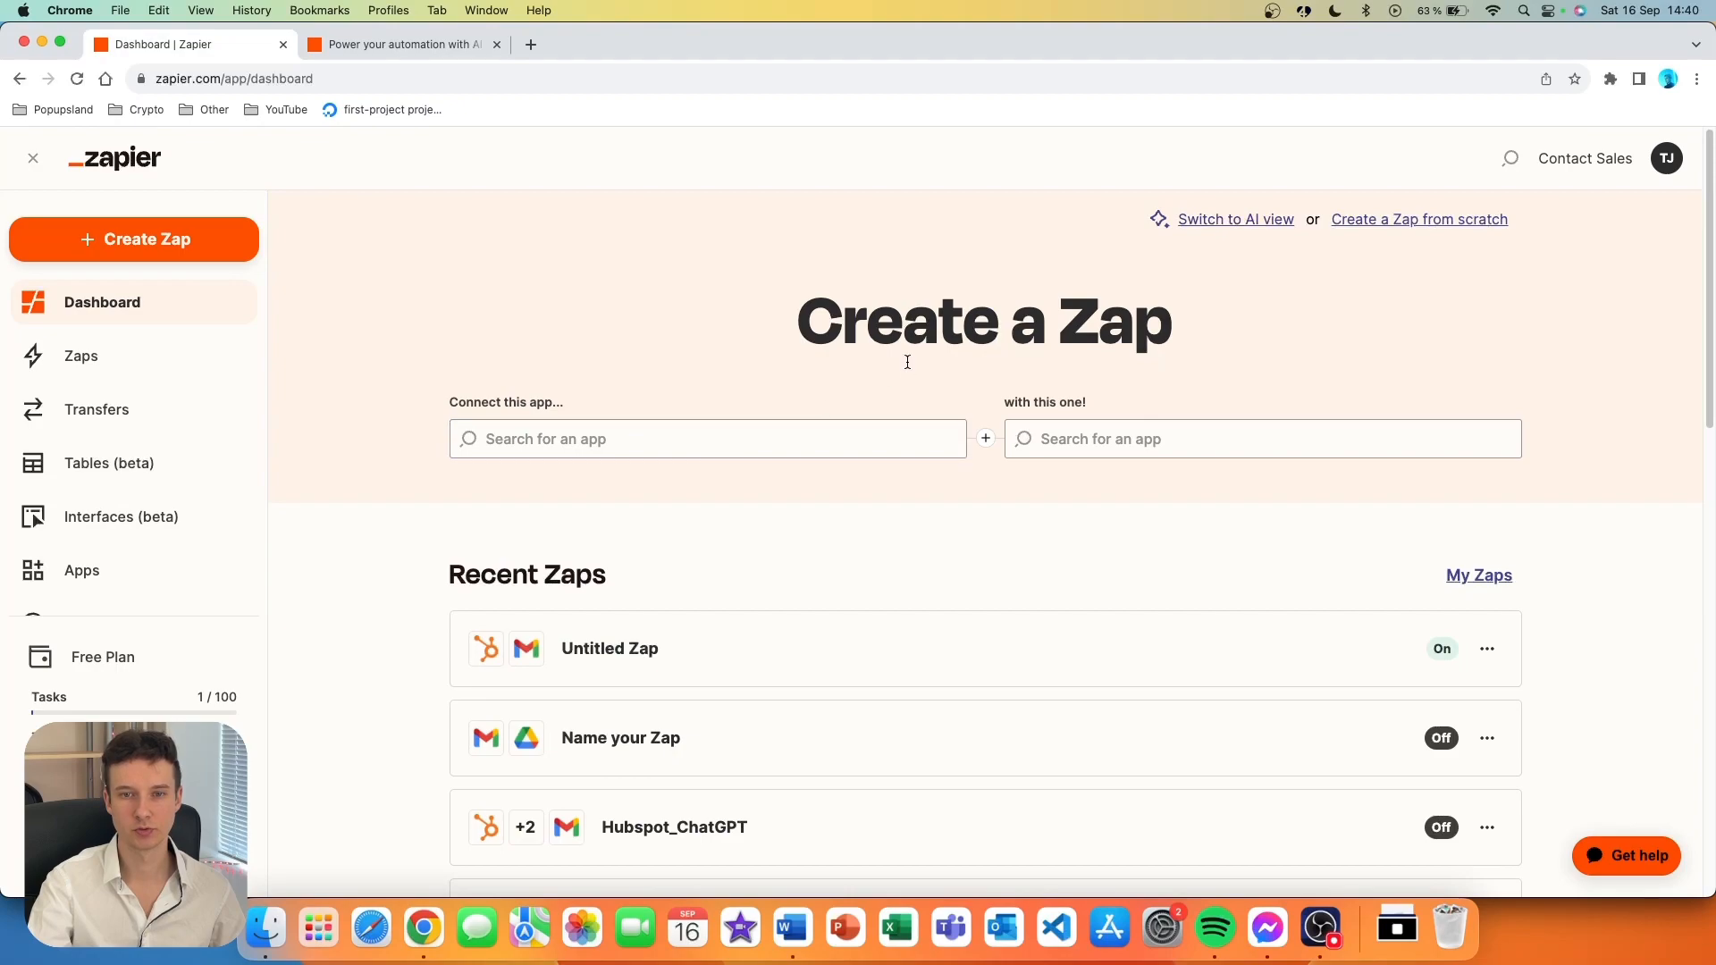
- Choose HubSpot as the app to connect and Microsoft Dynamics 365 CRM as the app to connect it with
left_click(747, 436)
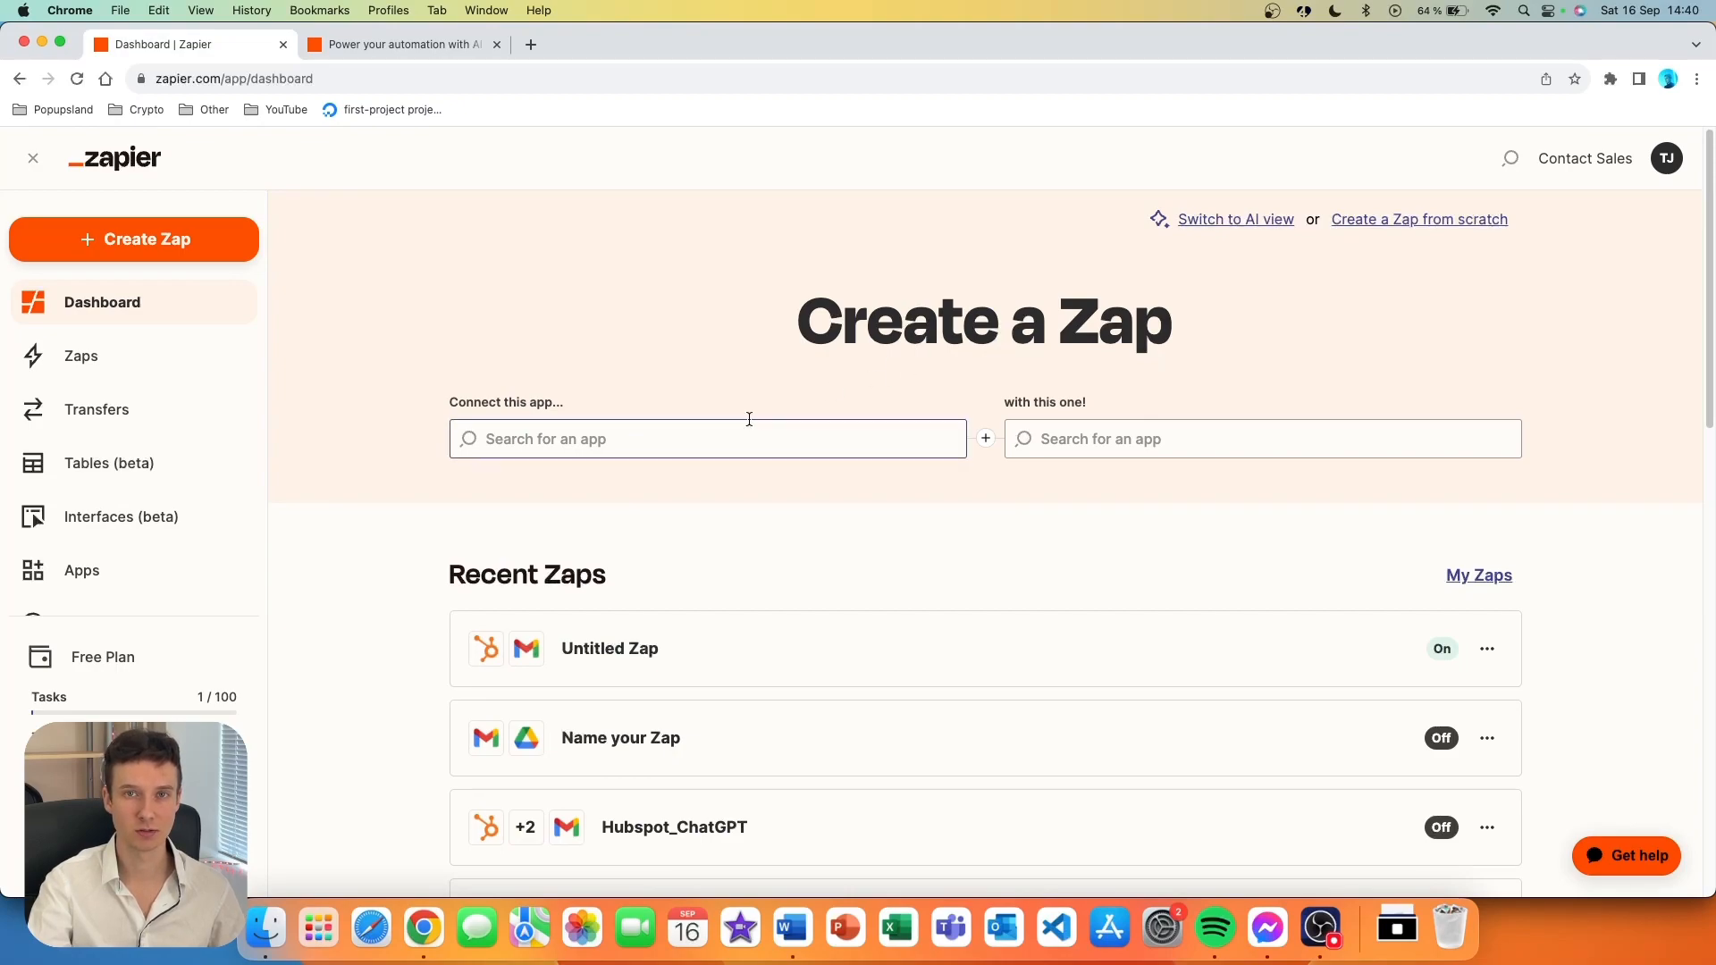
type("hubspot")
left_click(600, 494)
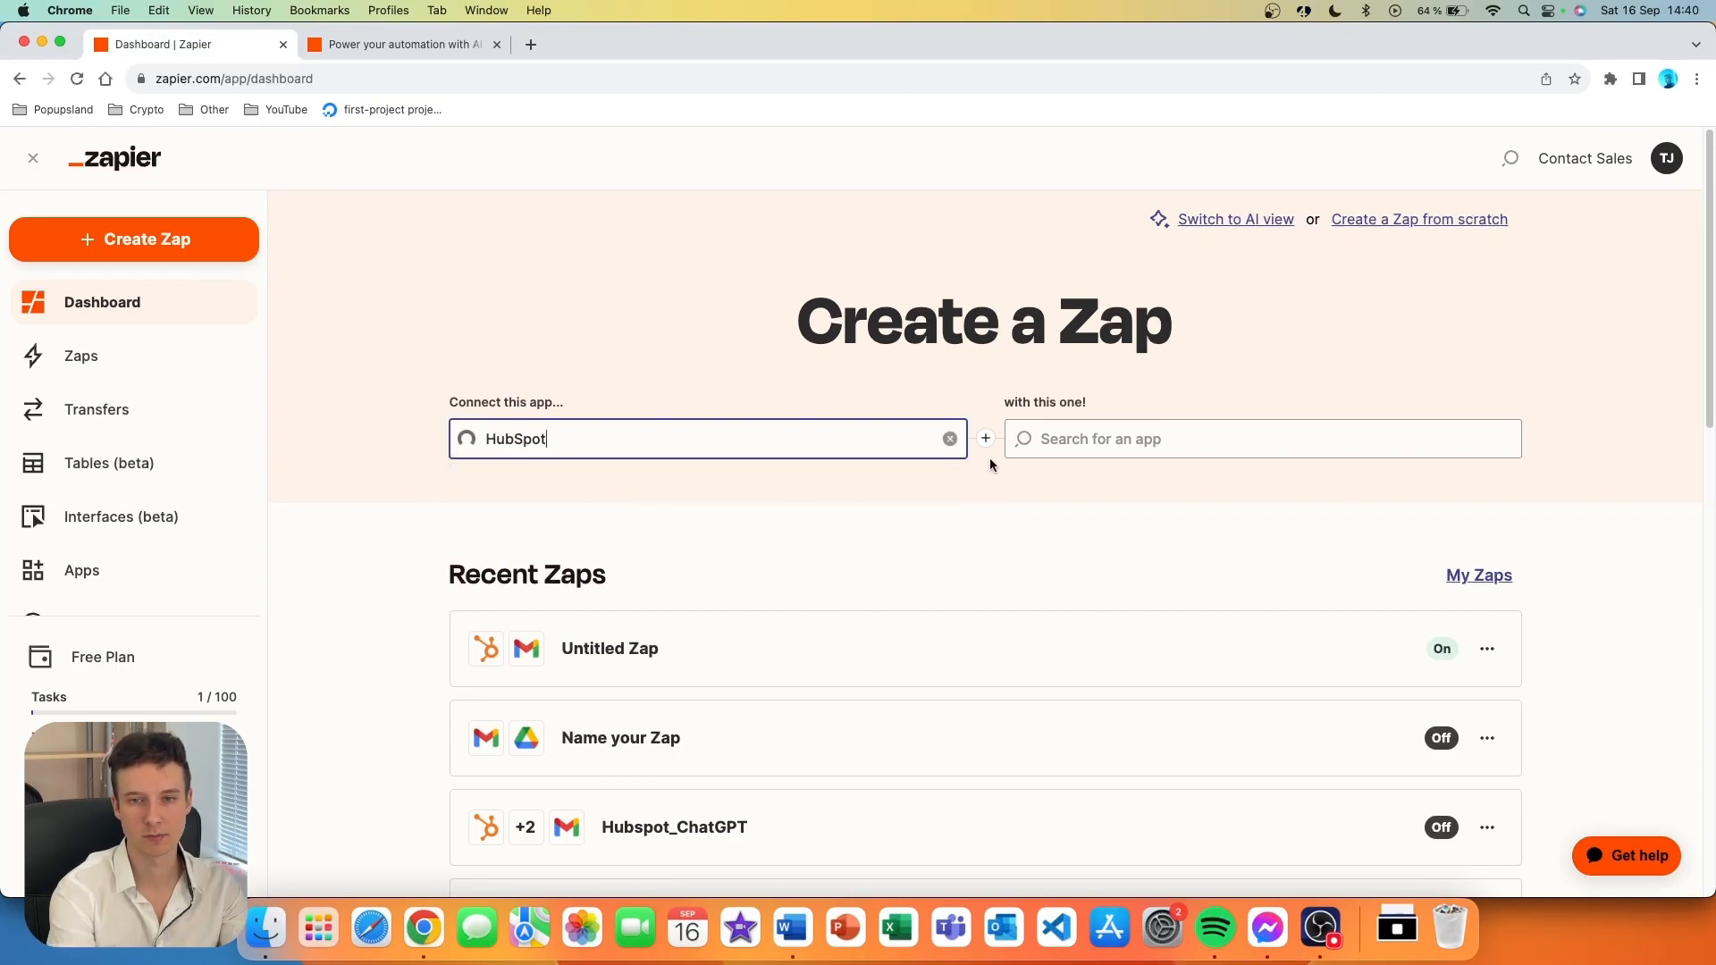
type("dynamics")
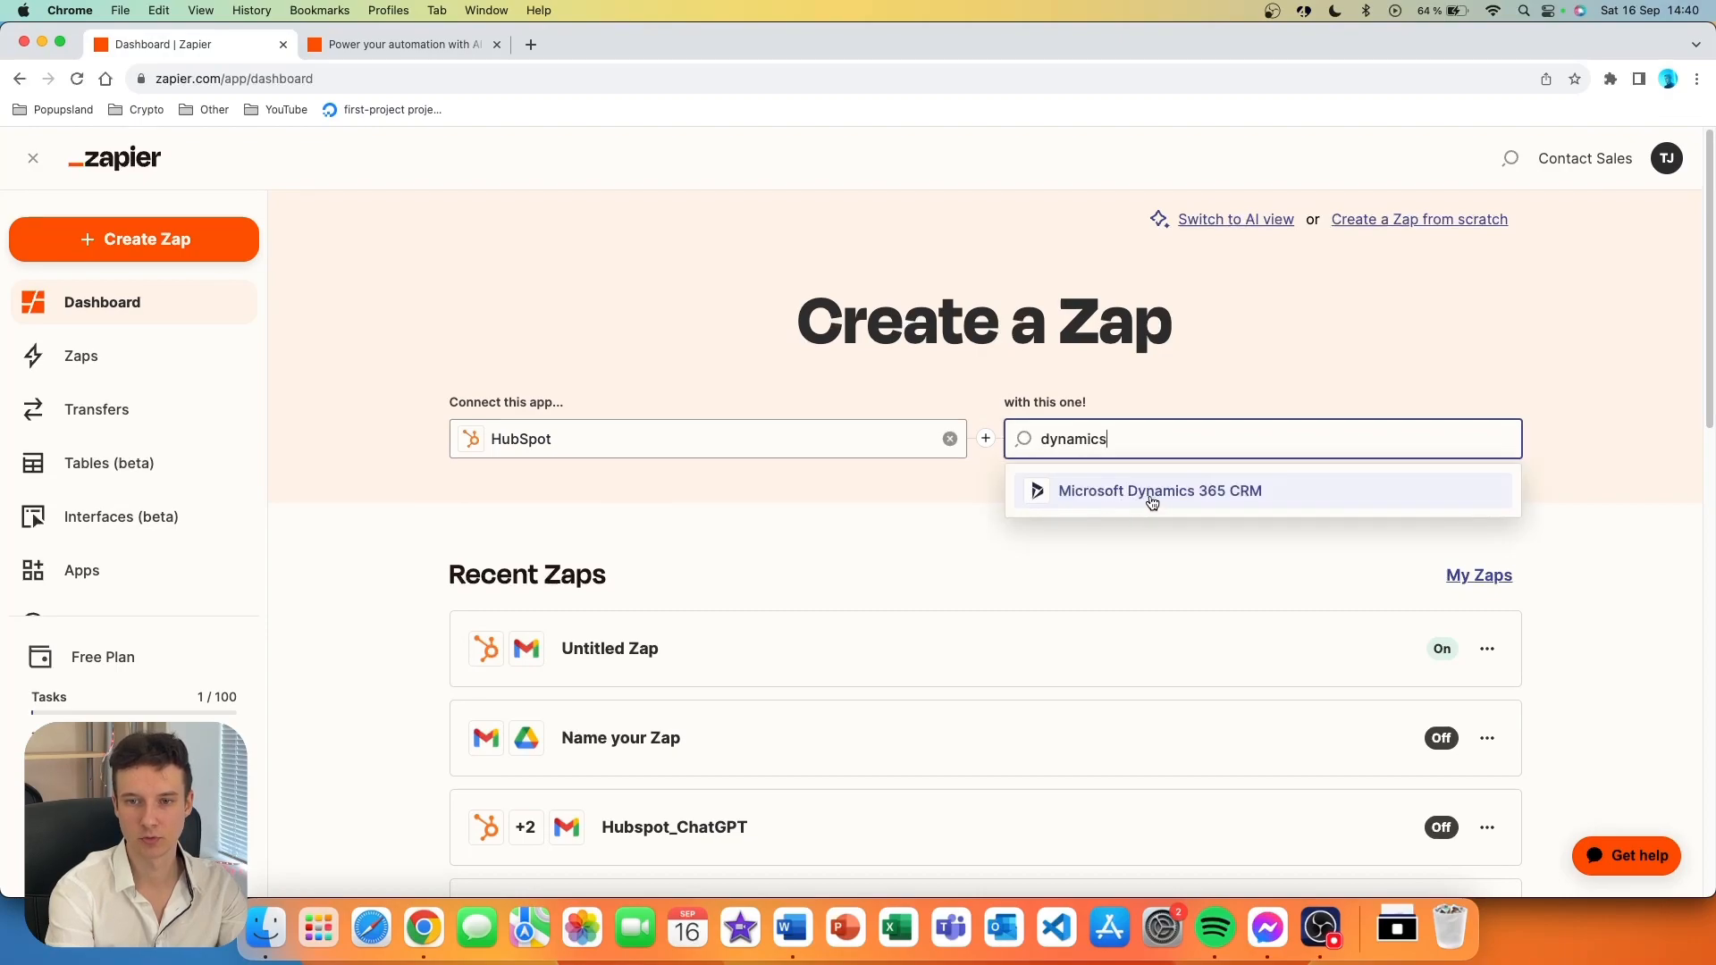
left_click(1156, 495)
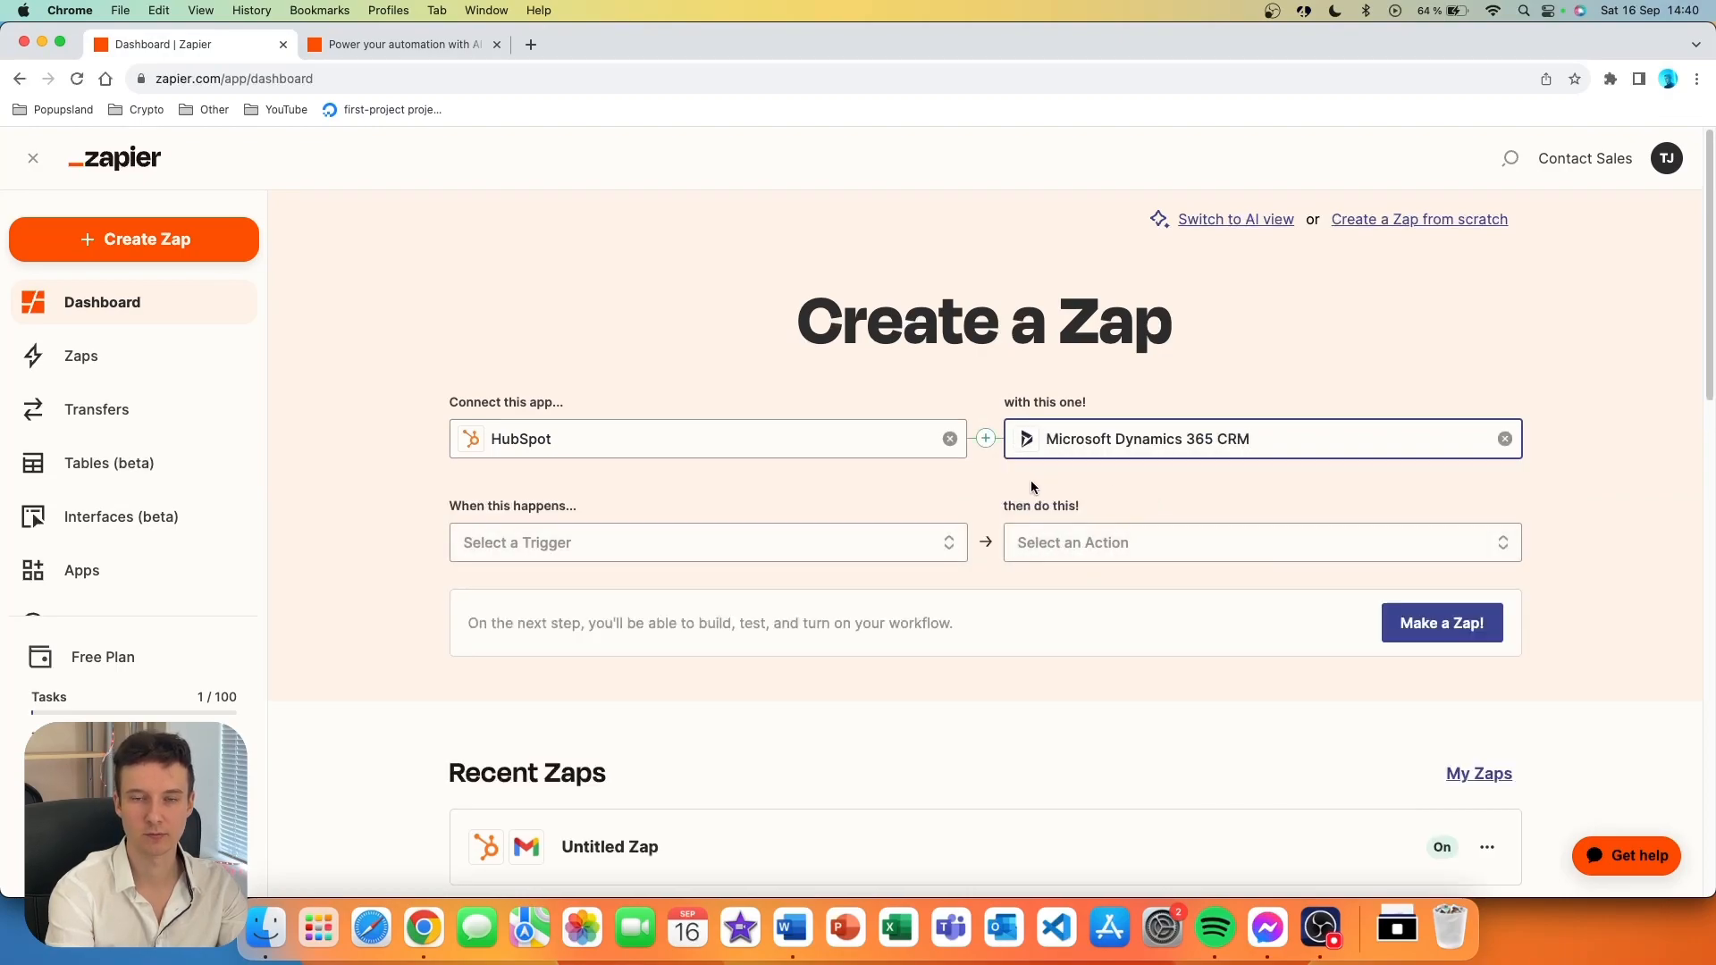
- Set the HubSpot trigger to New Form Submission and the Dynamics action to Create Lead, and try the resulting Zap
left_click(592, 548)
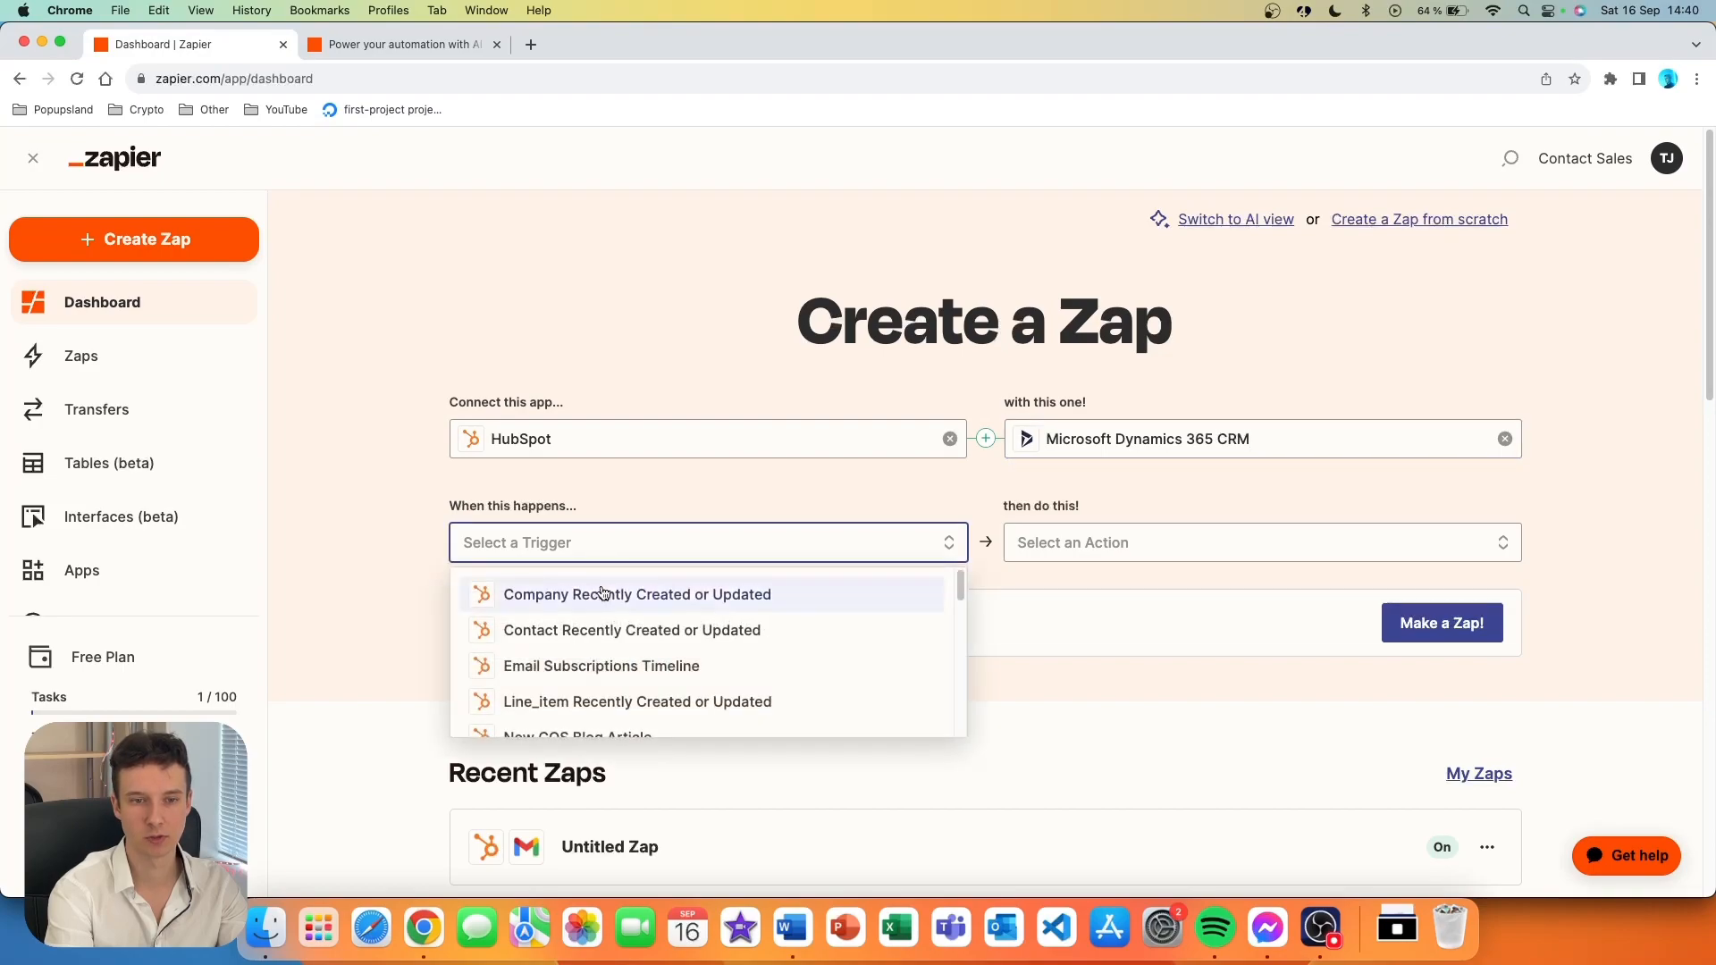
scroll(603, 592, "down", 3)
left_click(604, 592)
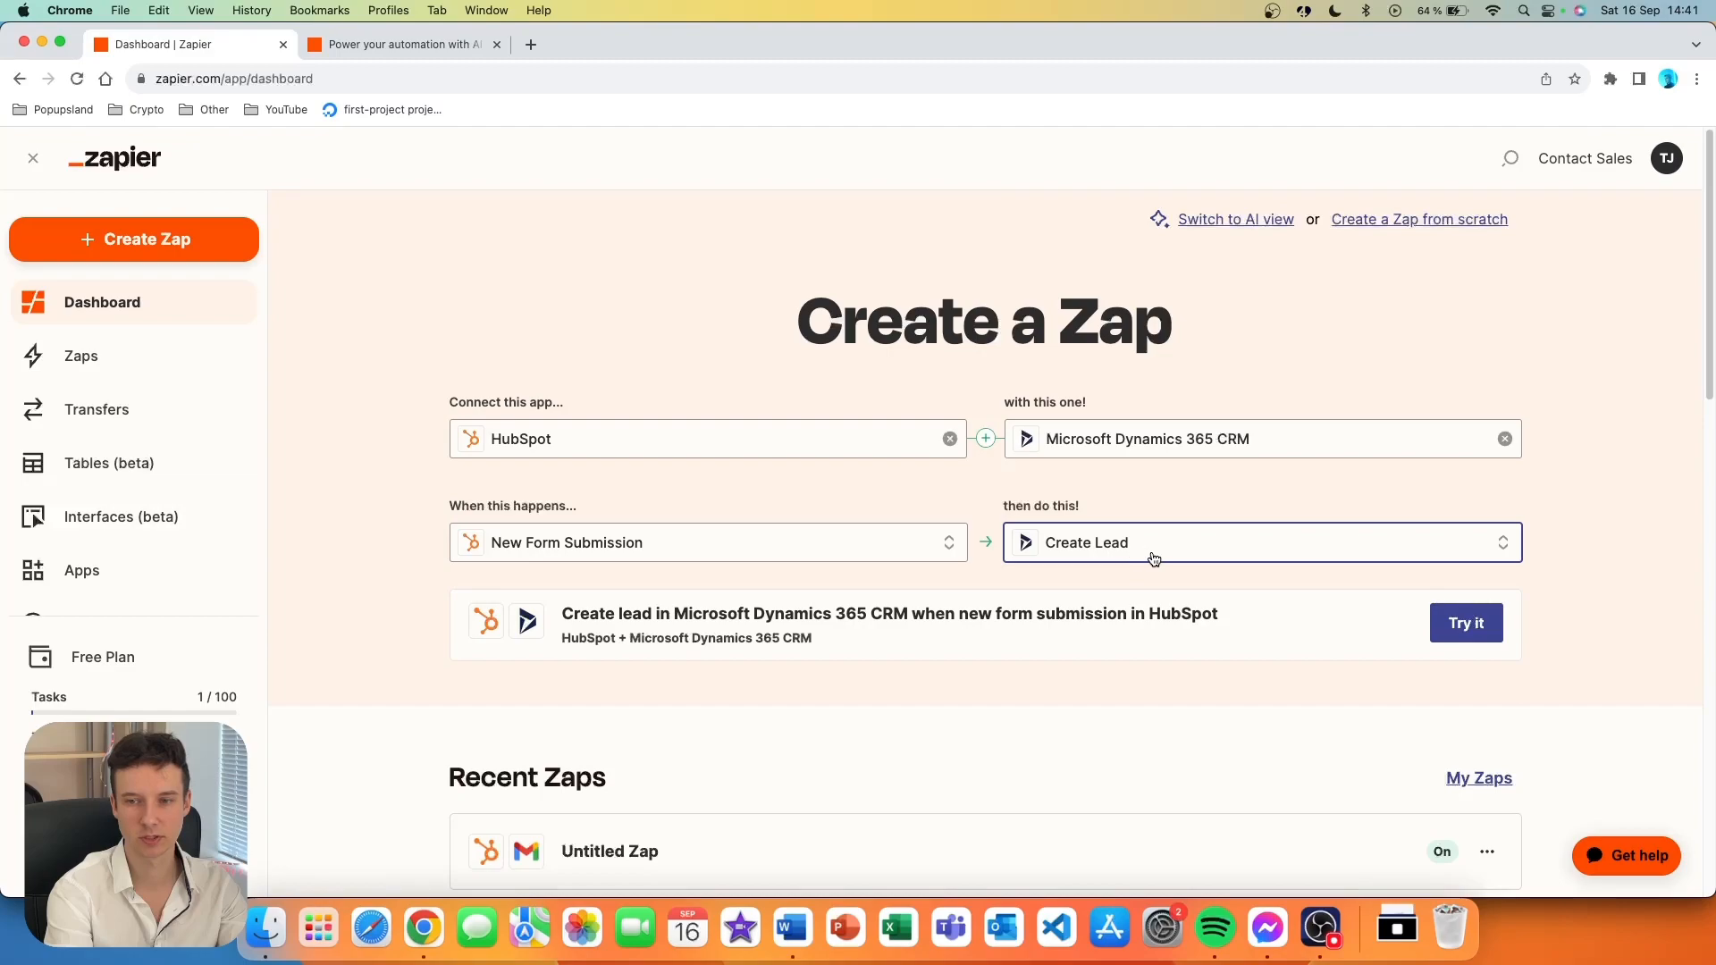
left_click(1467, 624)
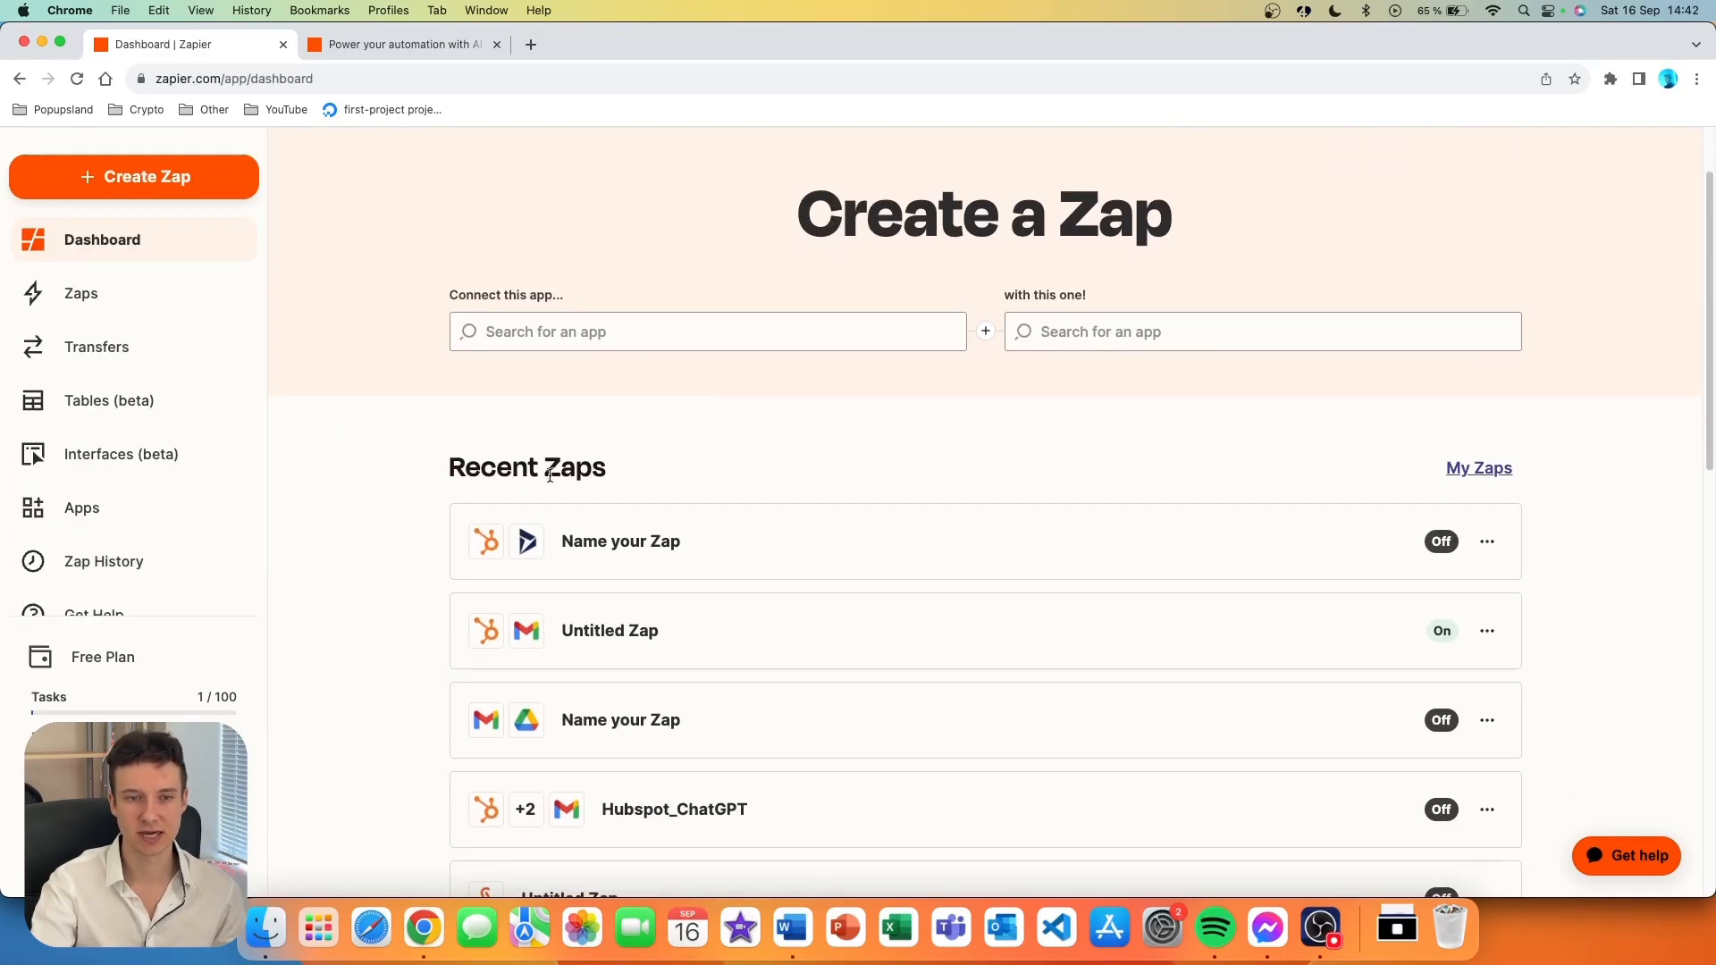
- Show more recommended templates and try the one that saves new attachments from labeled emails in Gmail to Google Drive
scroll(631, 388, "down", 2)
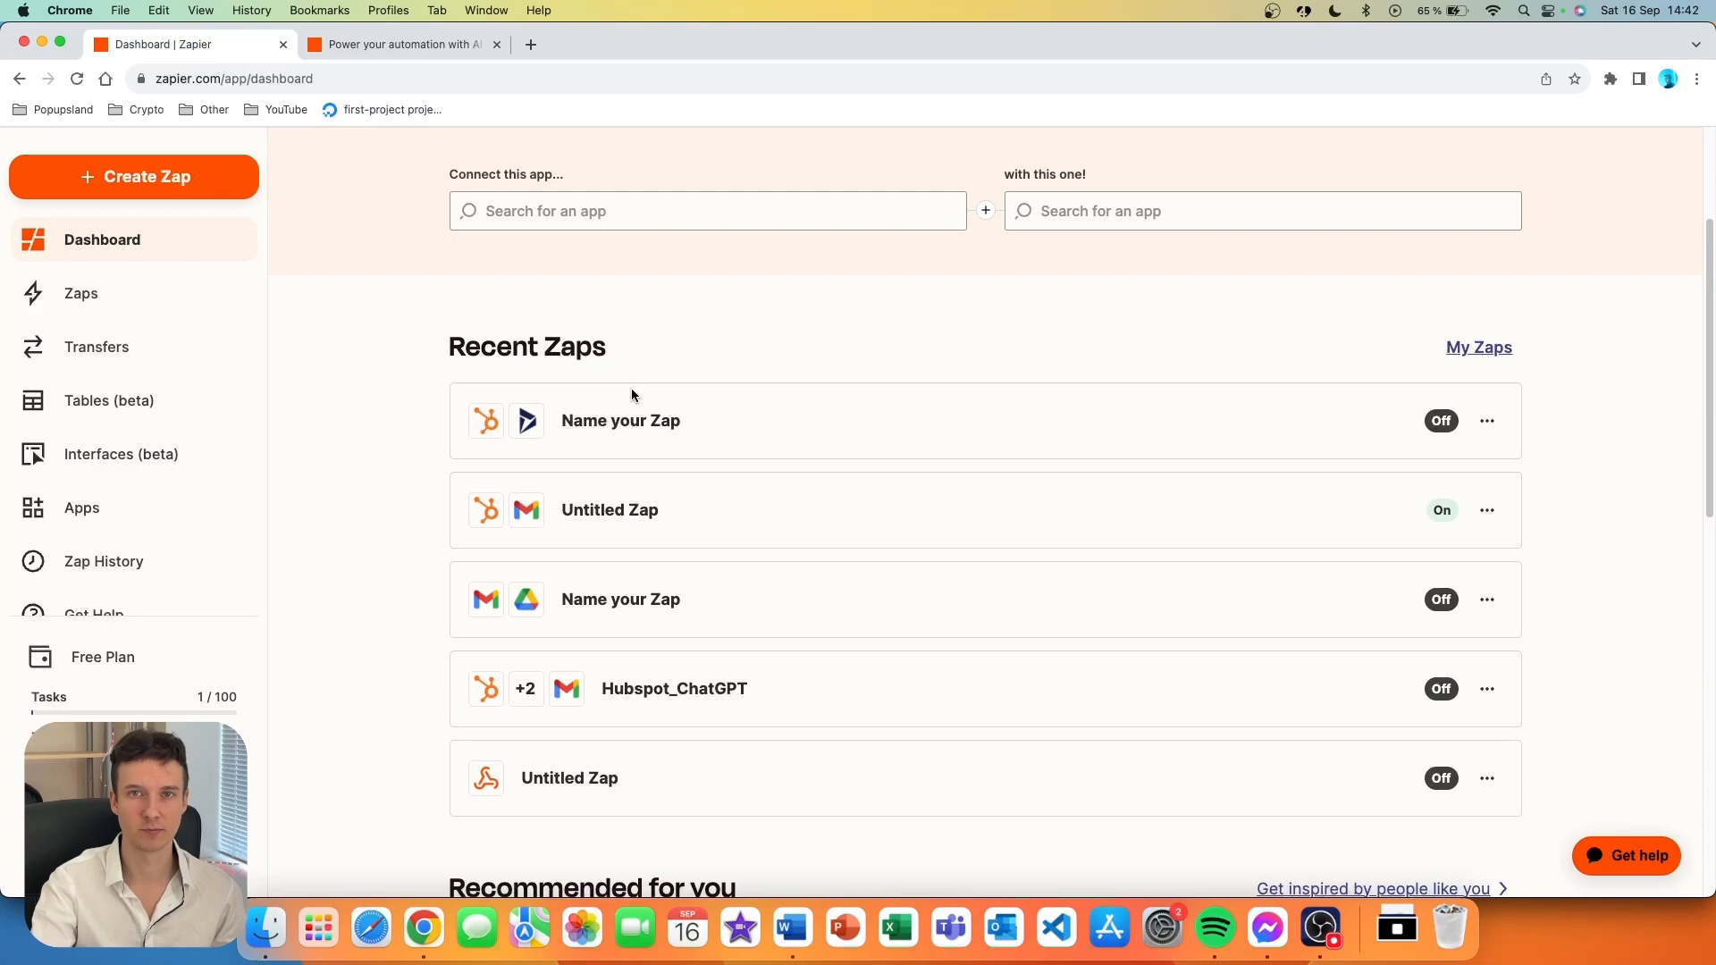
scroll(613, 565, "down", 5)
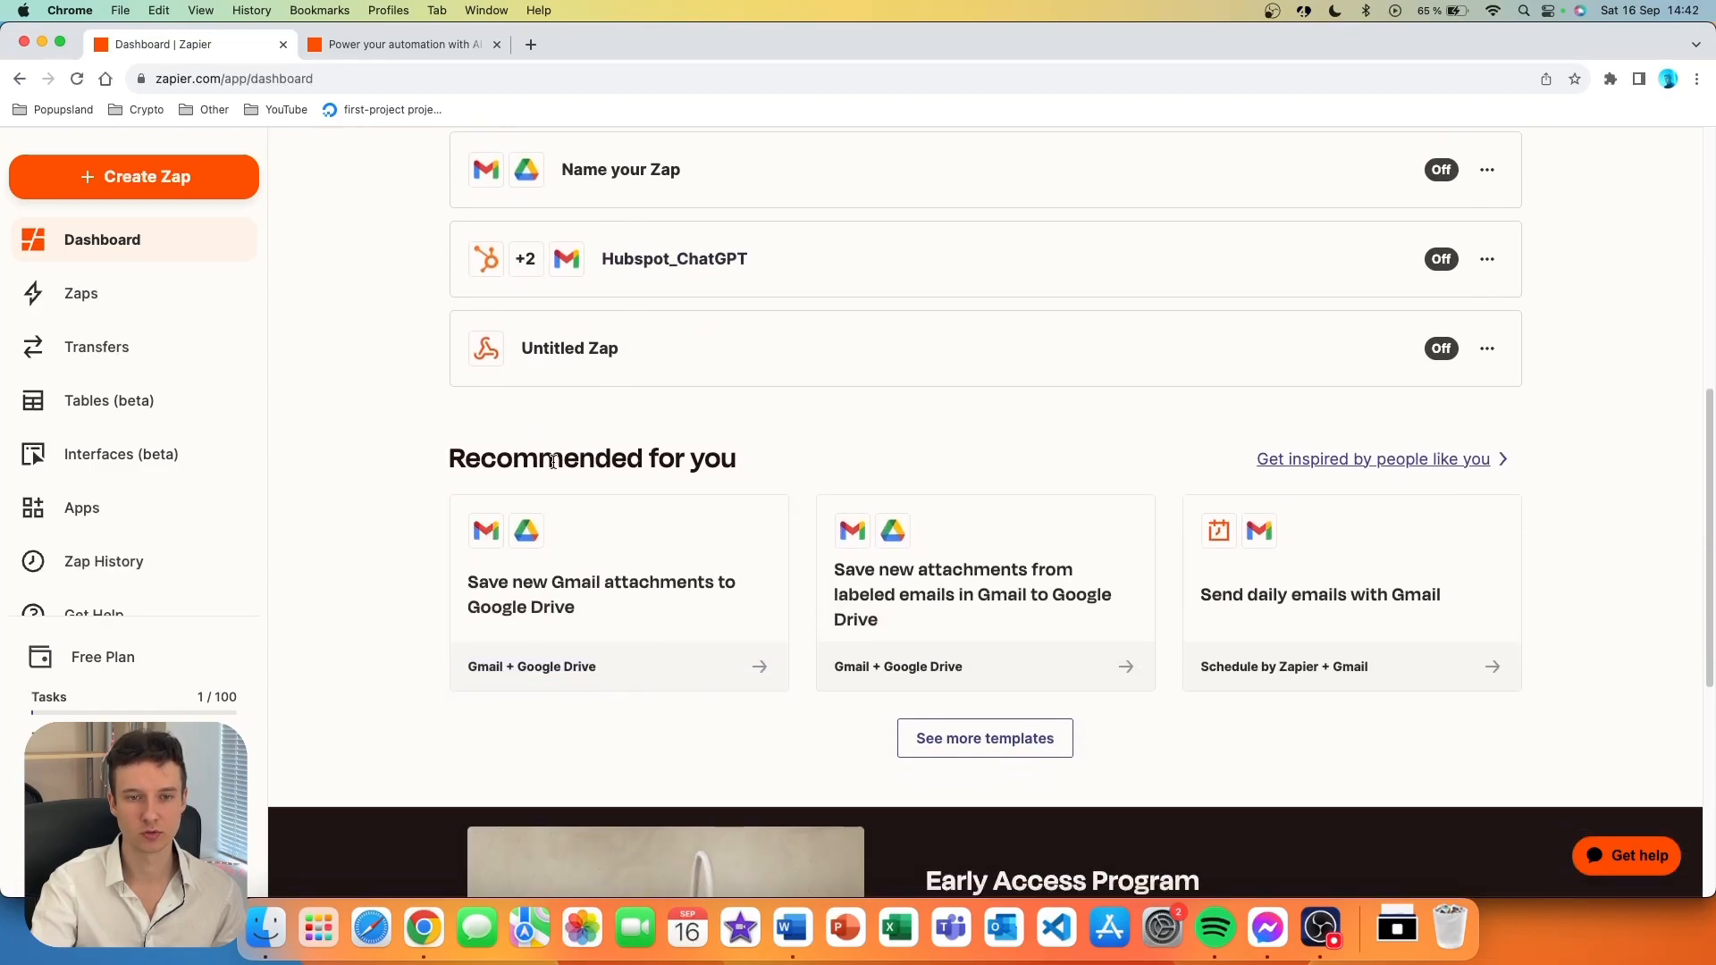
scroll(763, 464, "up", 6)
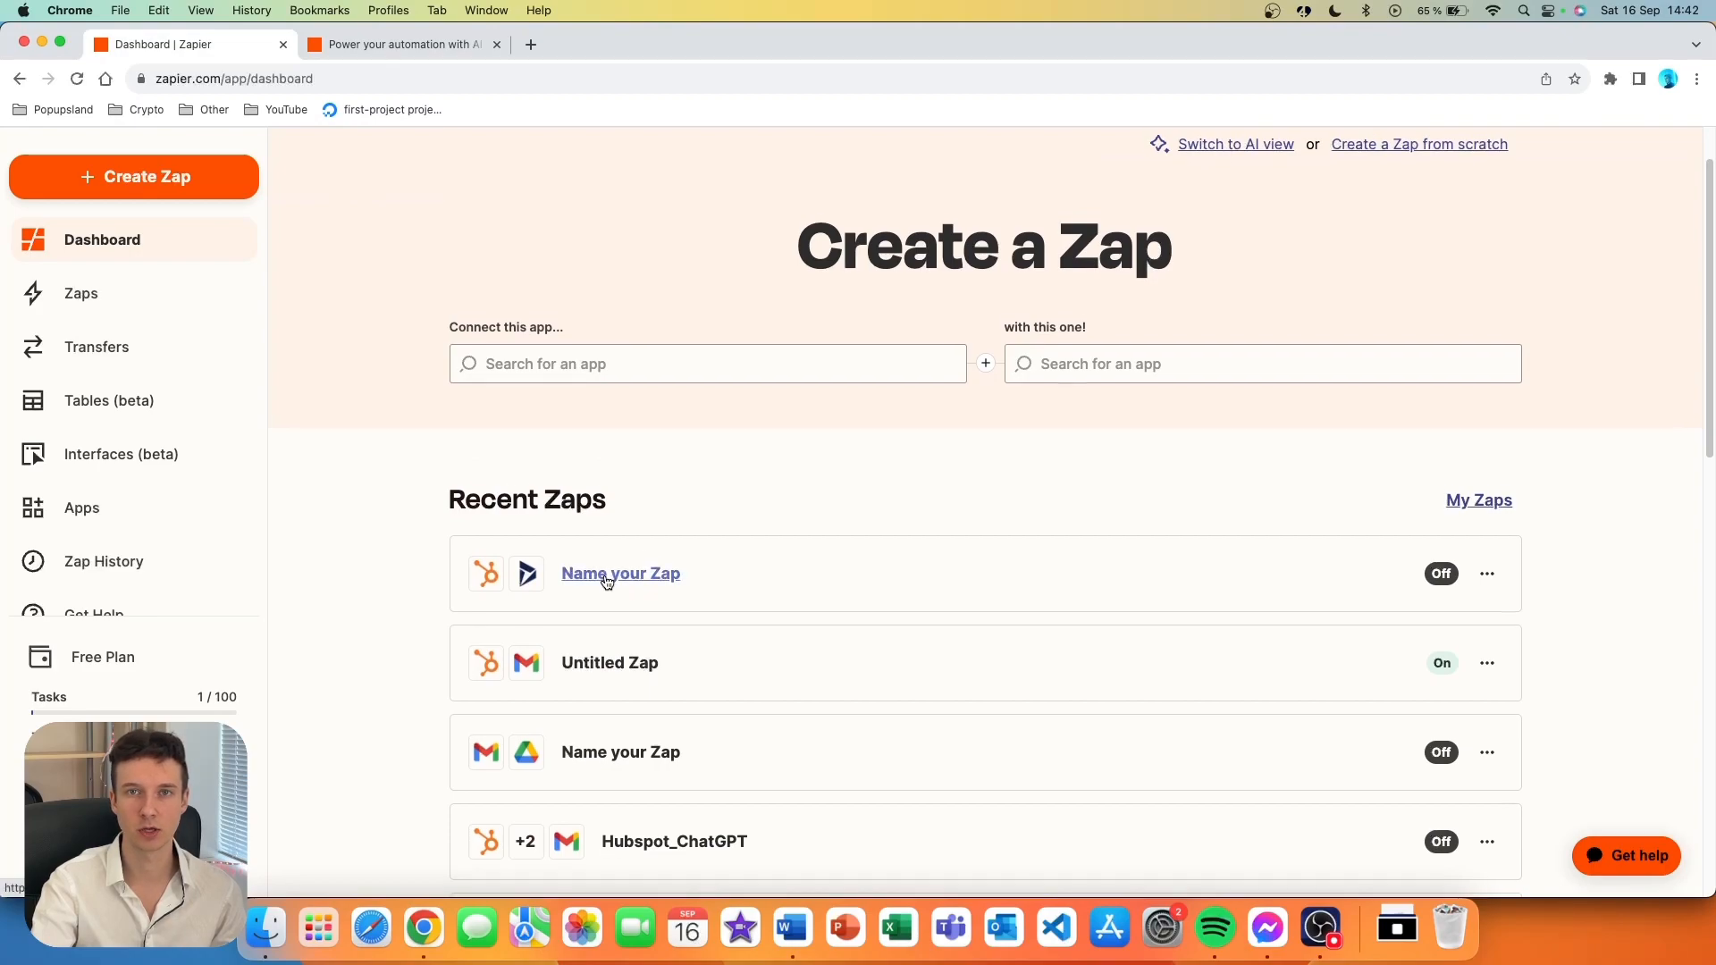
scroll(608, 576, "down", 6)
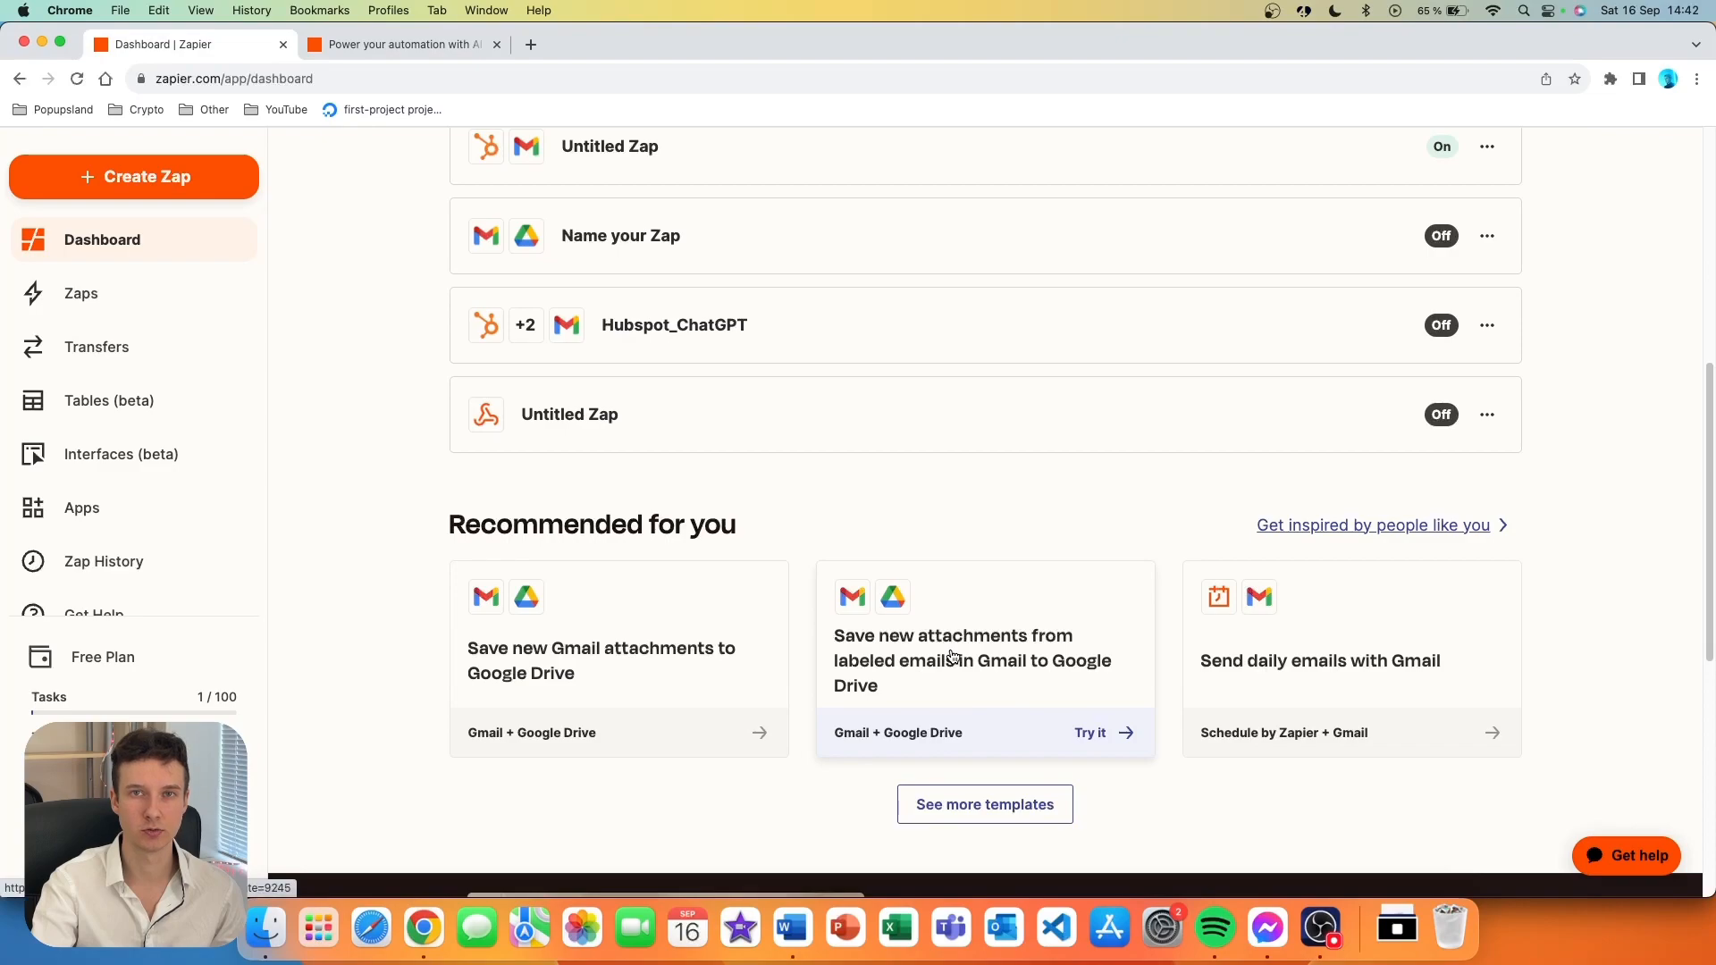
scroll(952, 655, "down", 2)
left_click(940, 715)
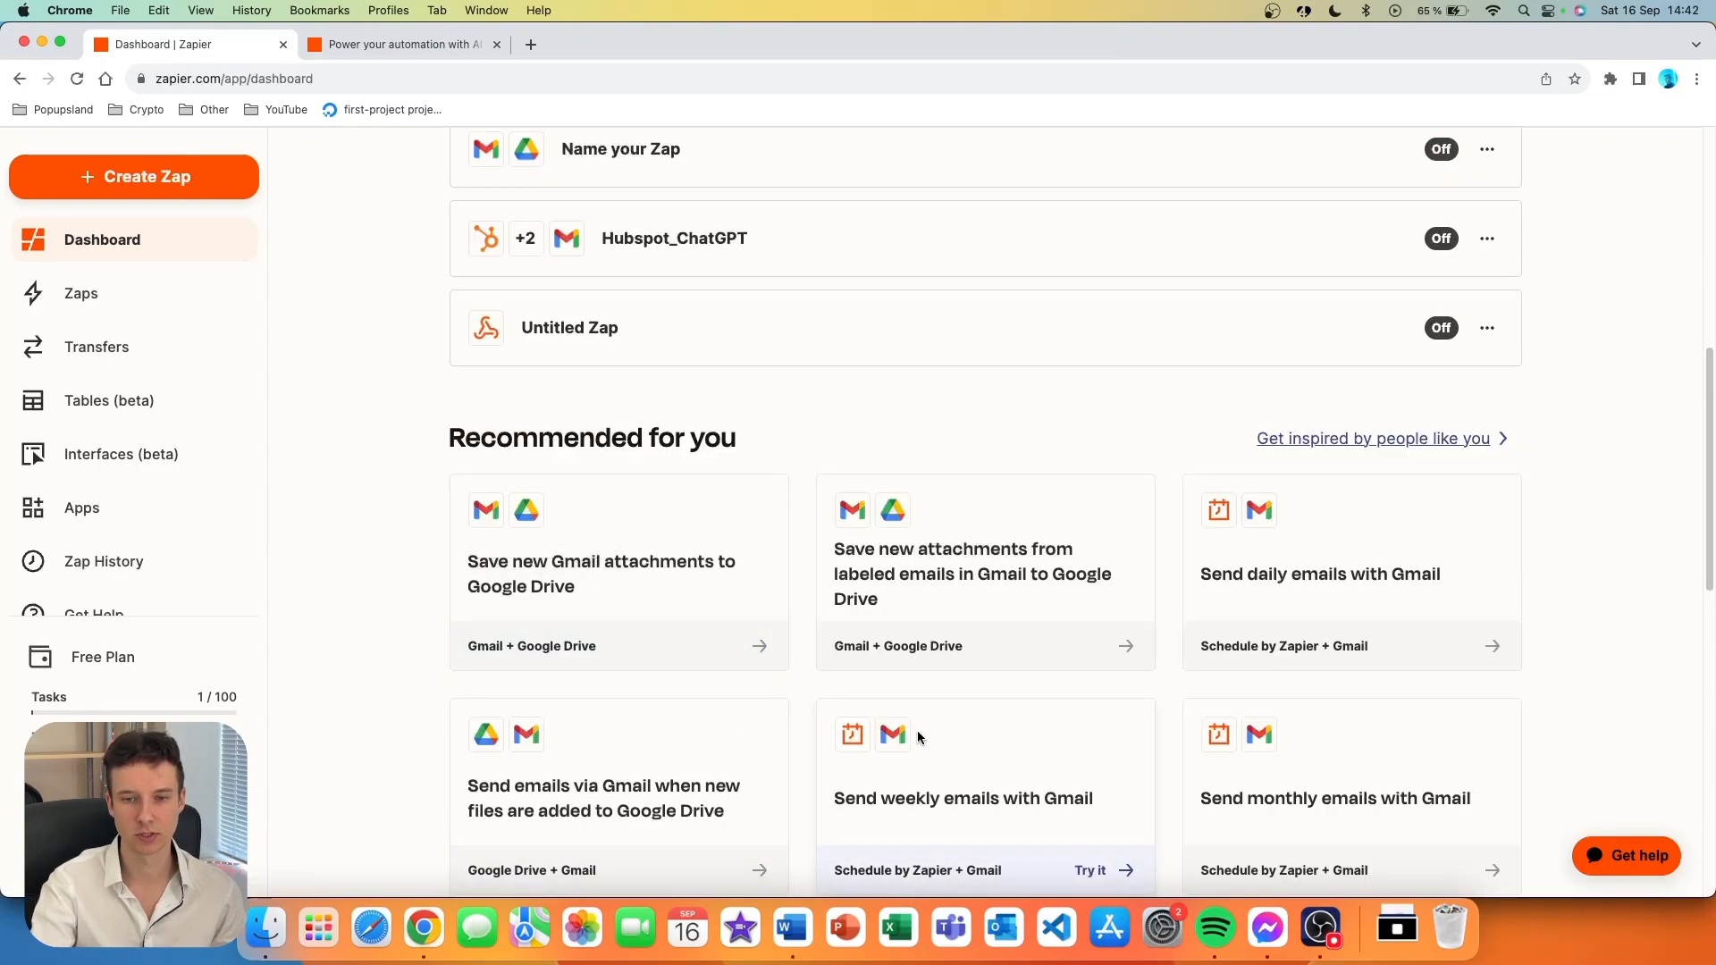
scroll(663, 373, "up", 3)
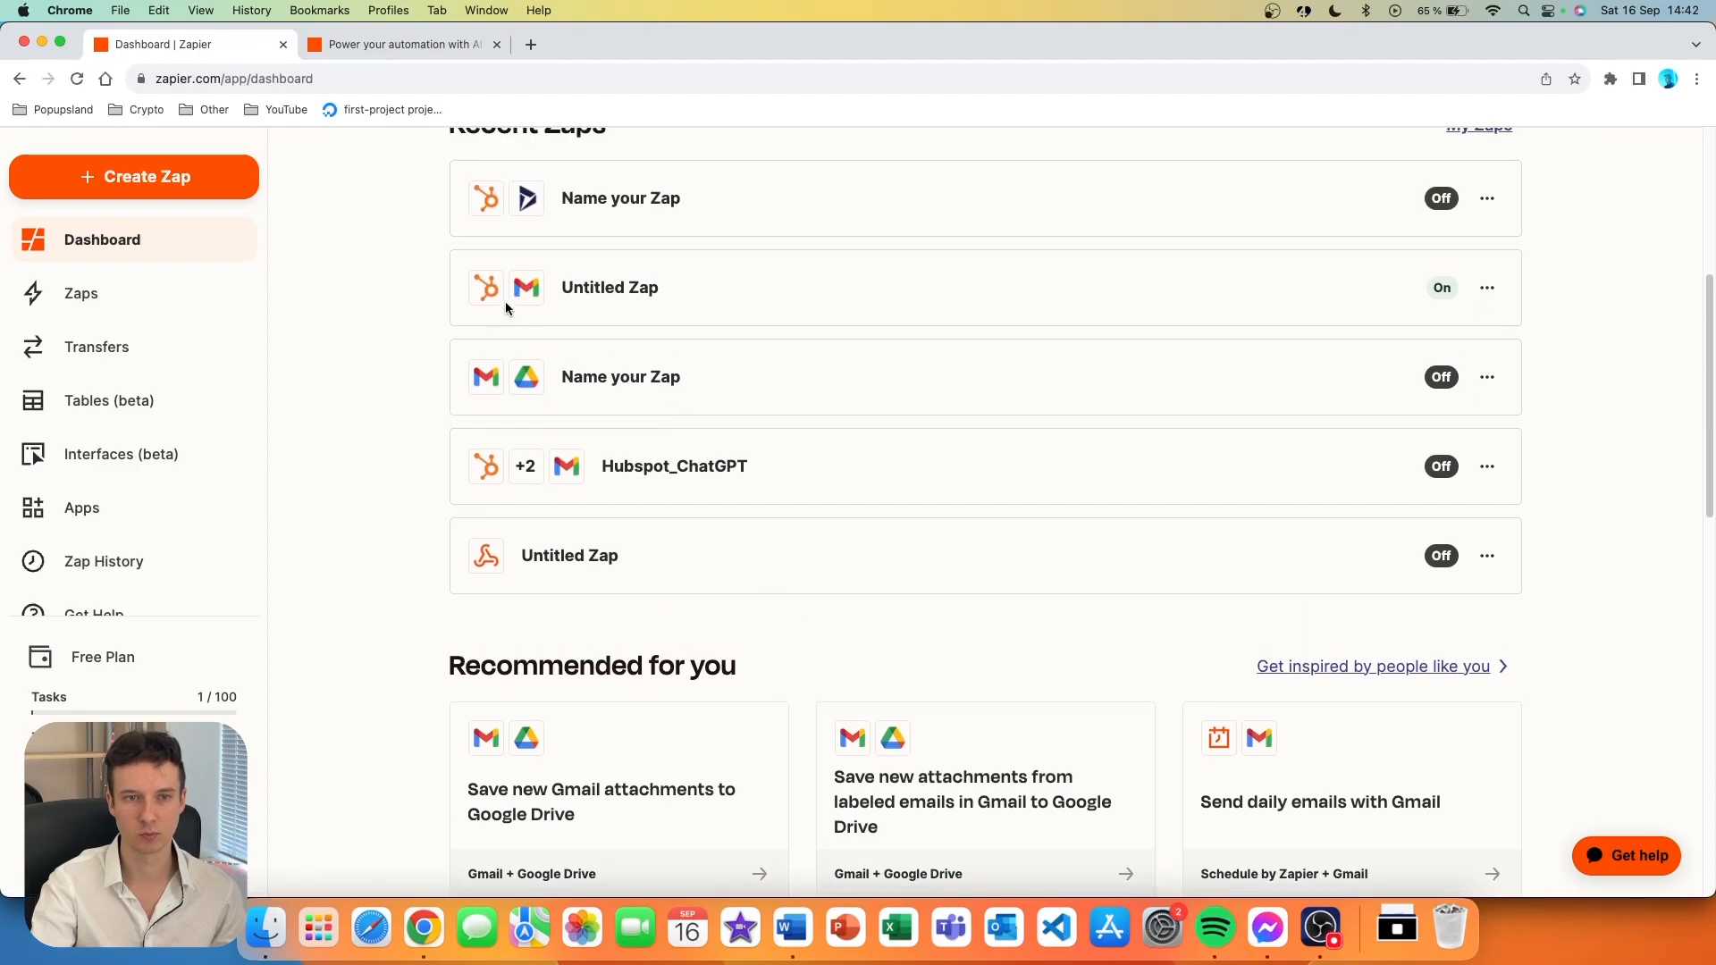
scroll(893, 586, "down", 4)
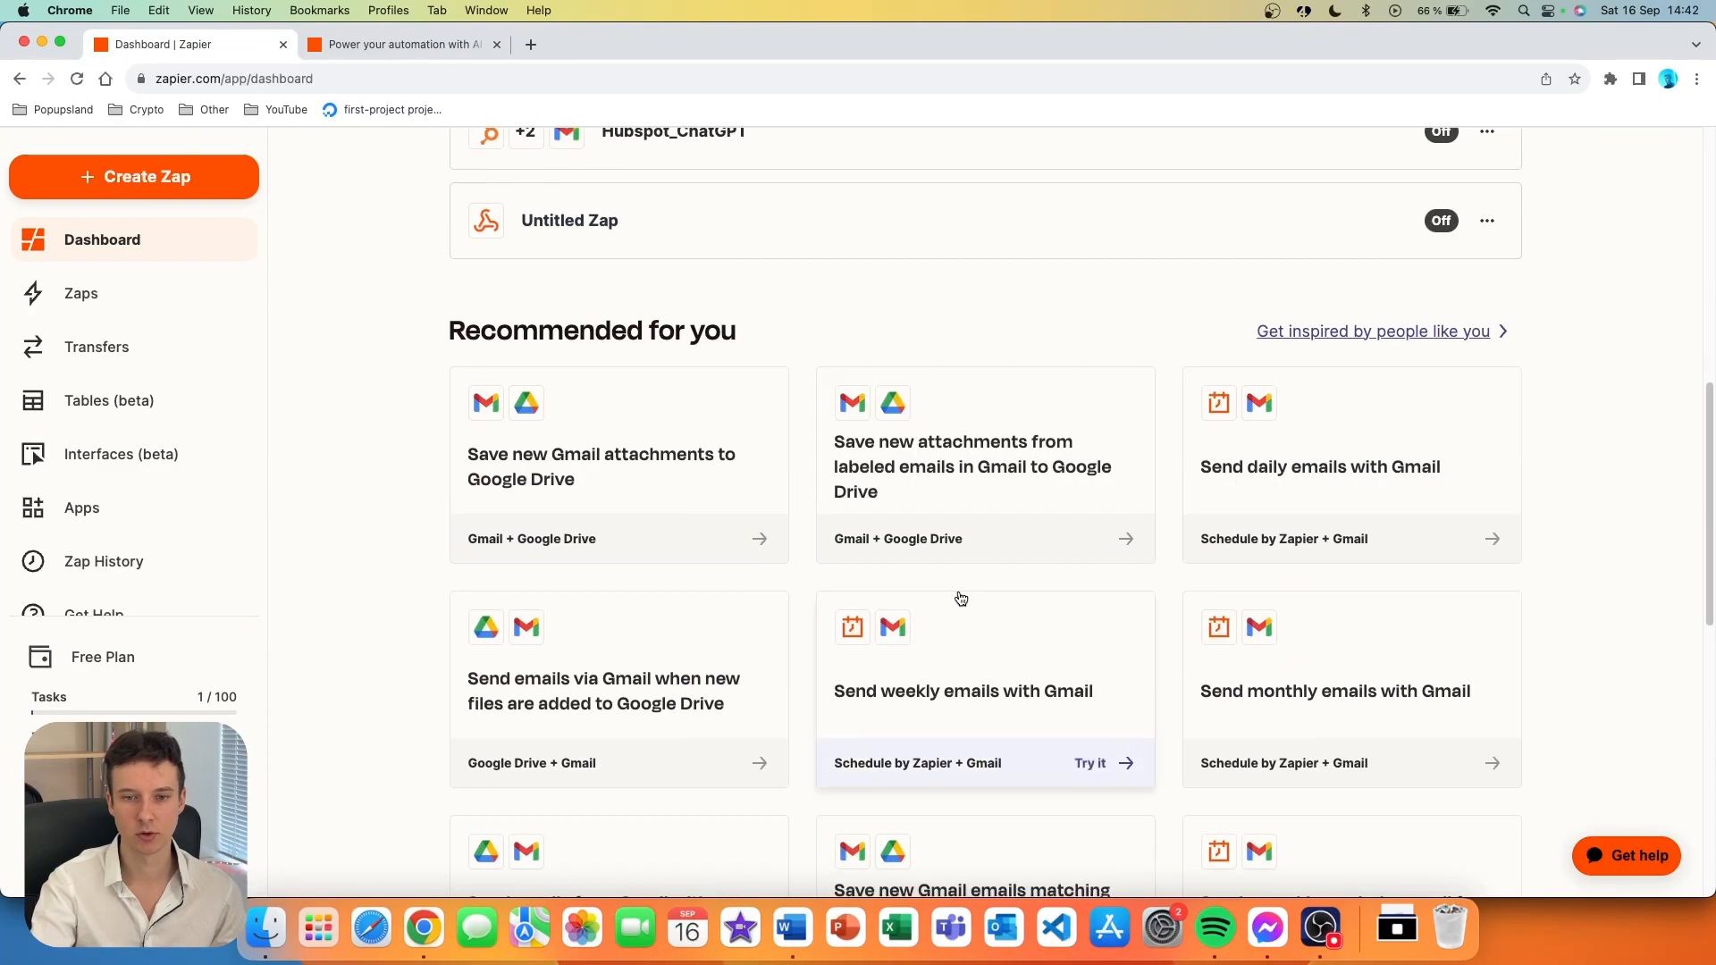
left_click(1092, 541)
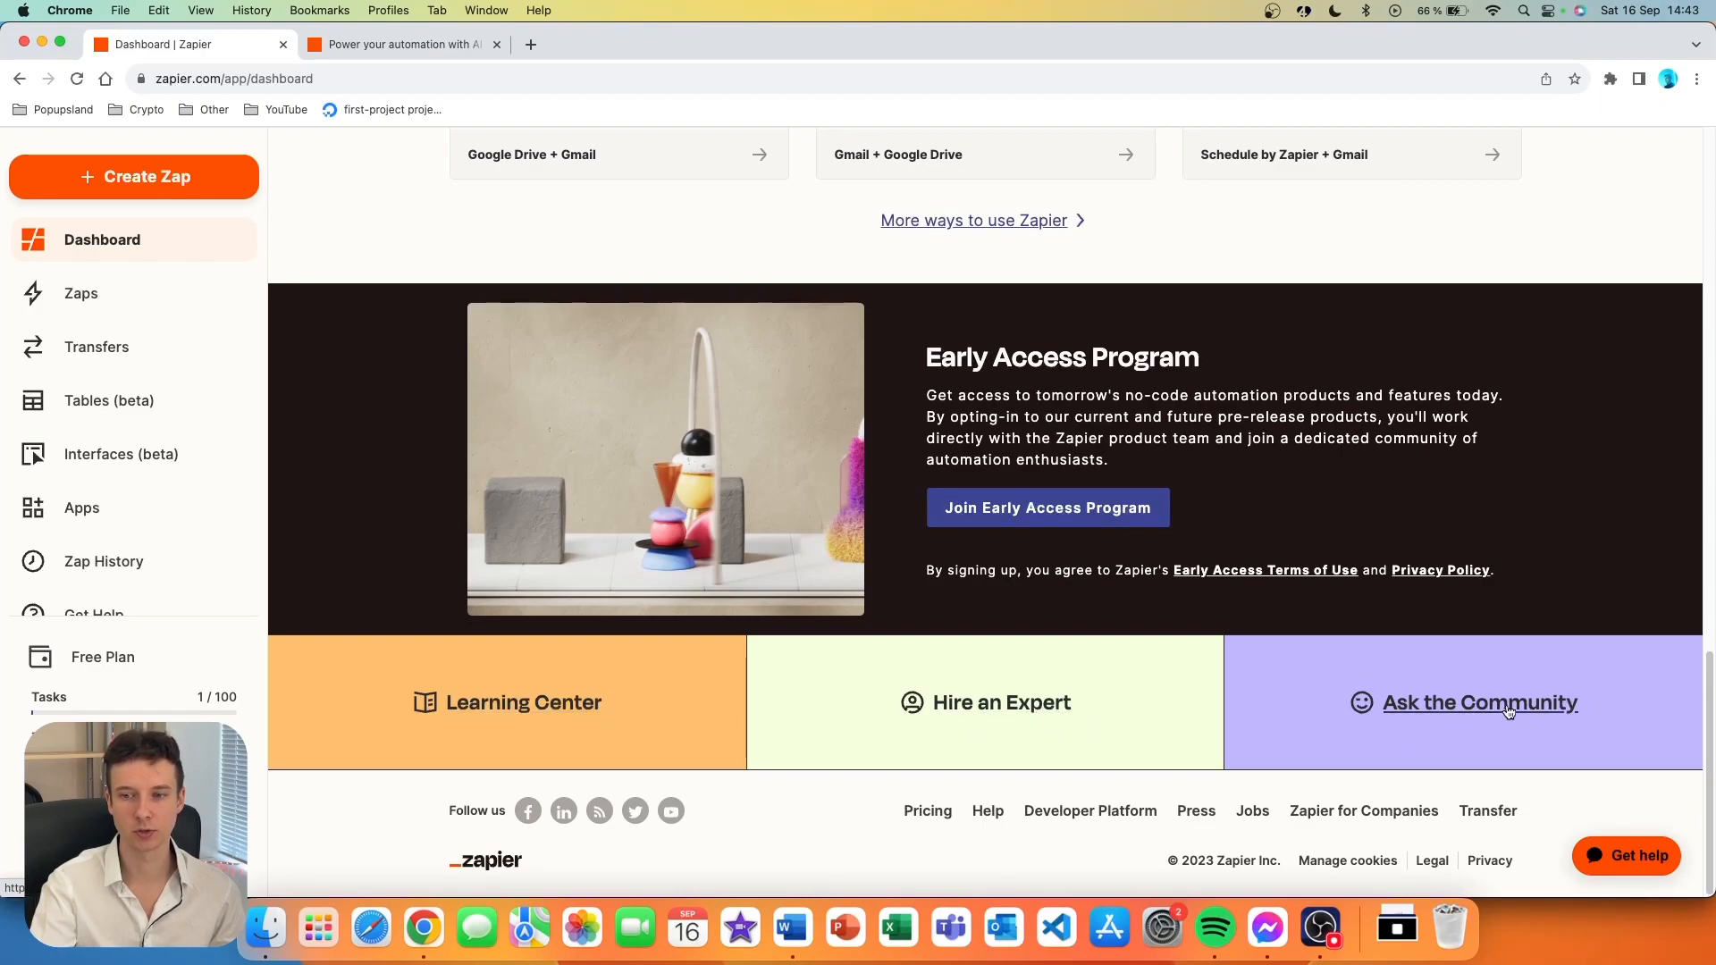
scroll(1307, 383, "up", 15)
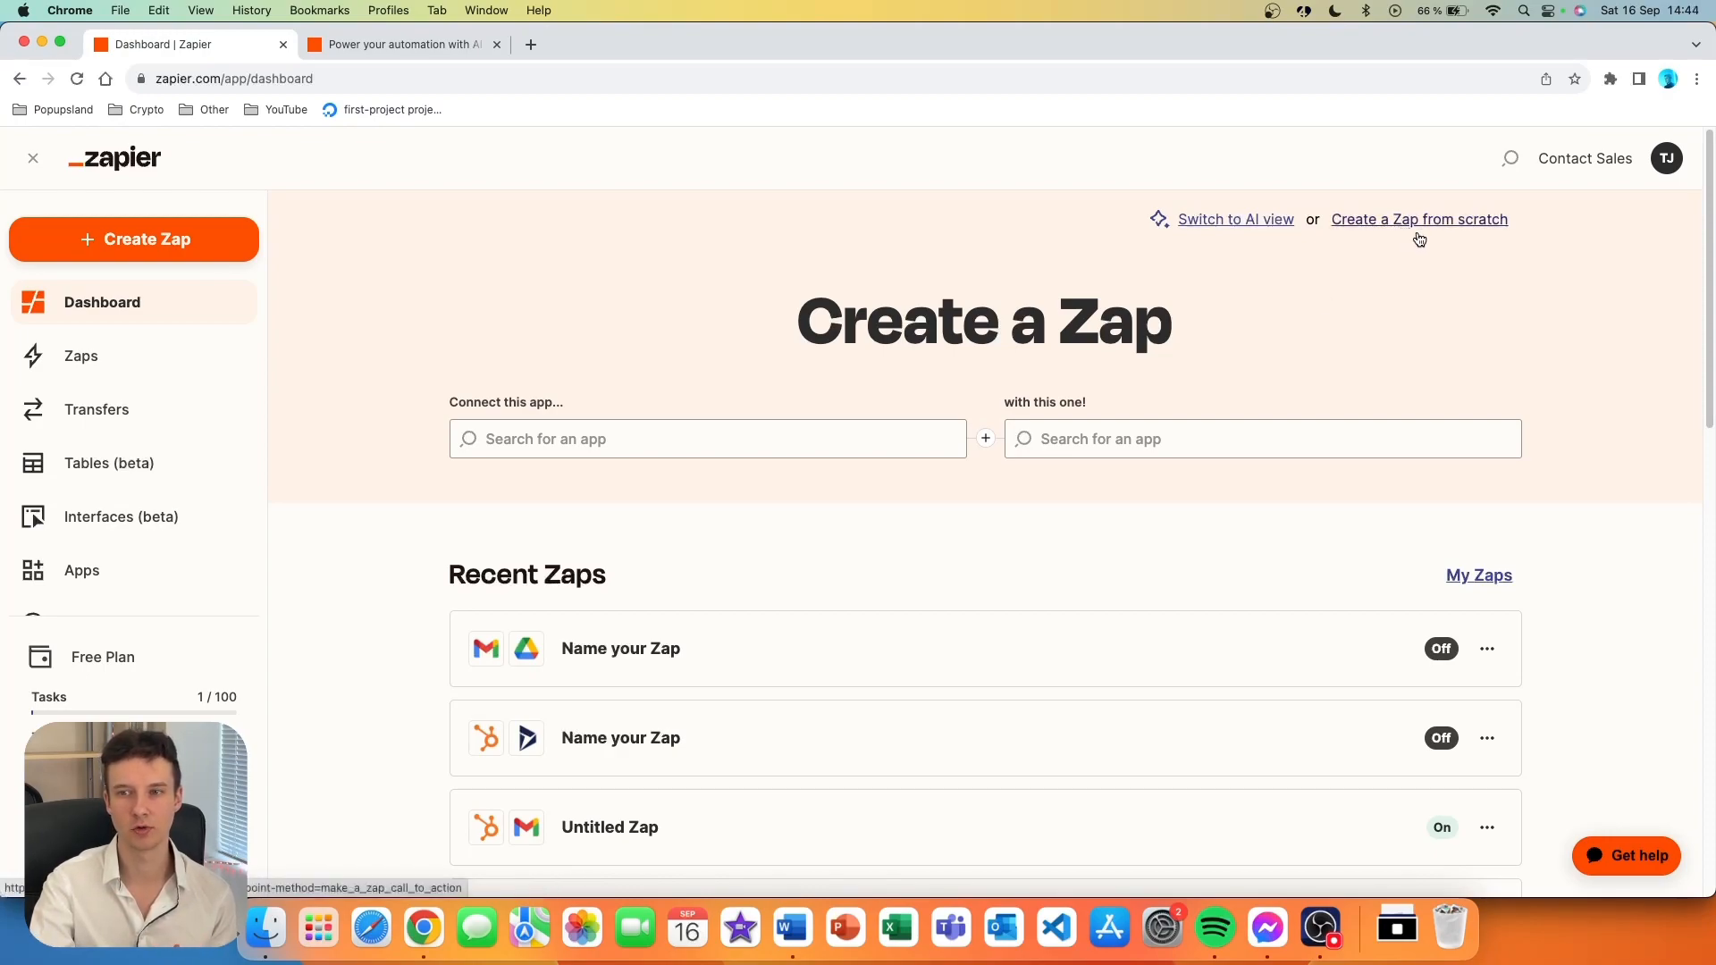
left_click(1099, 437)
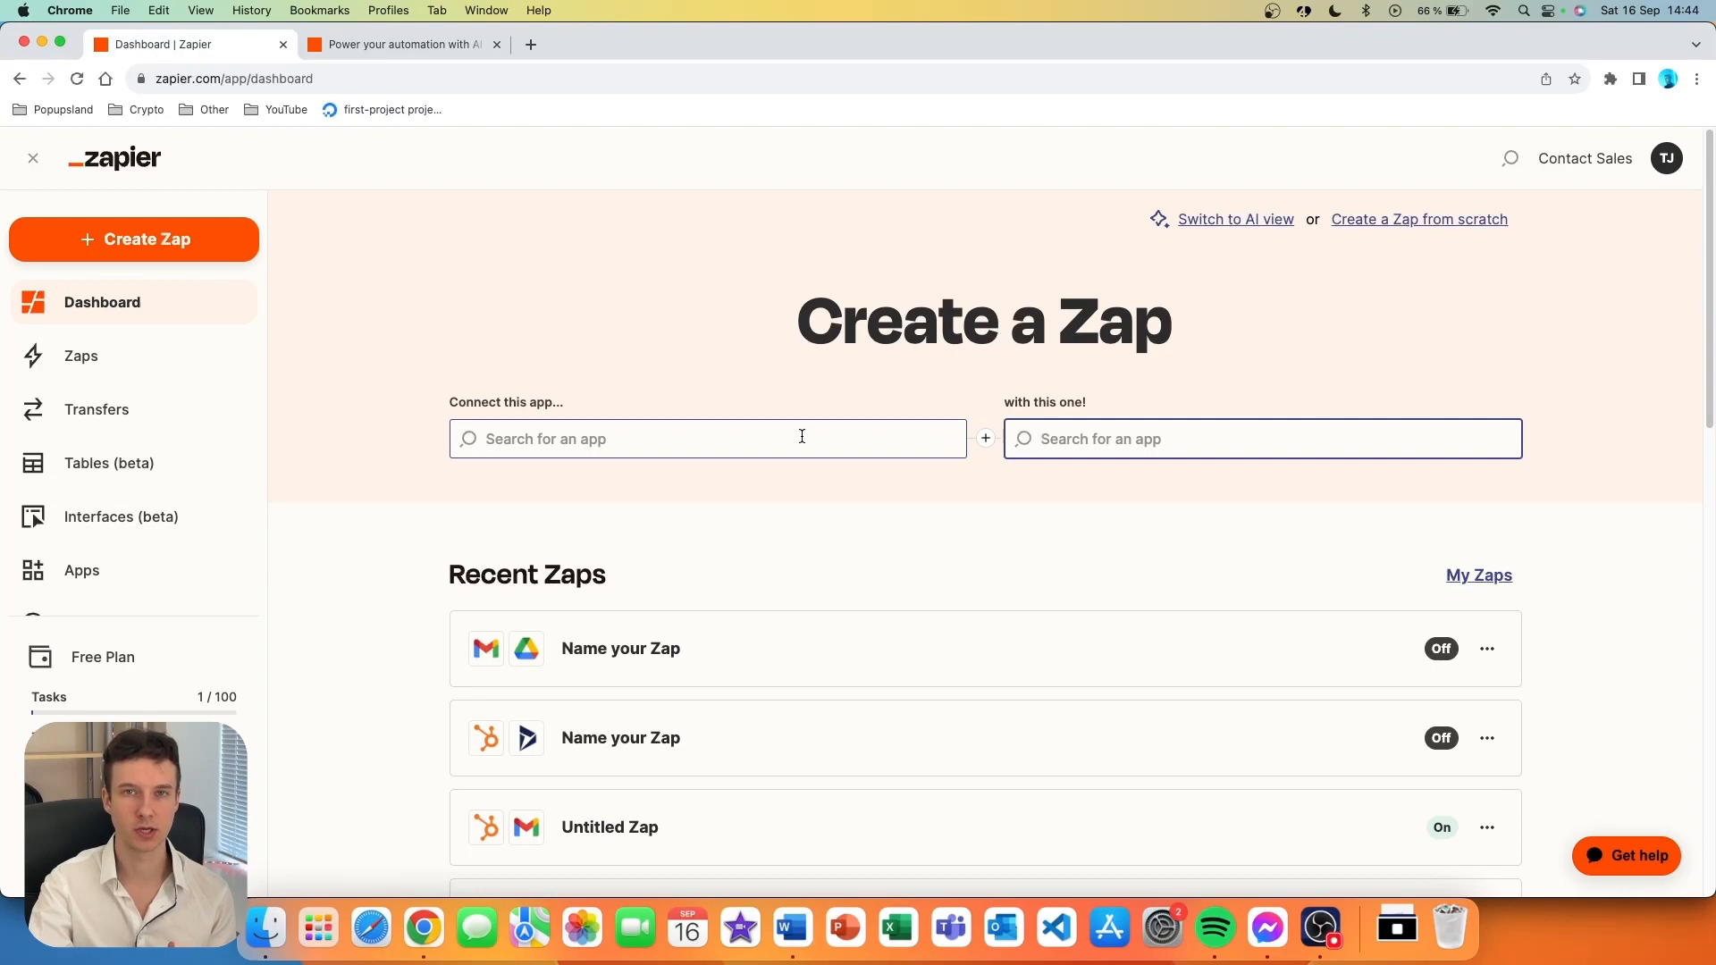
left_click(802, 436)
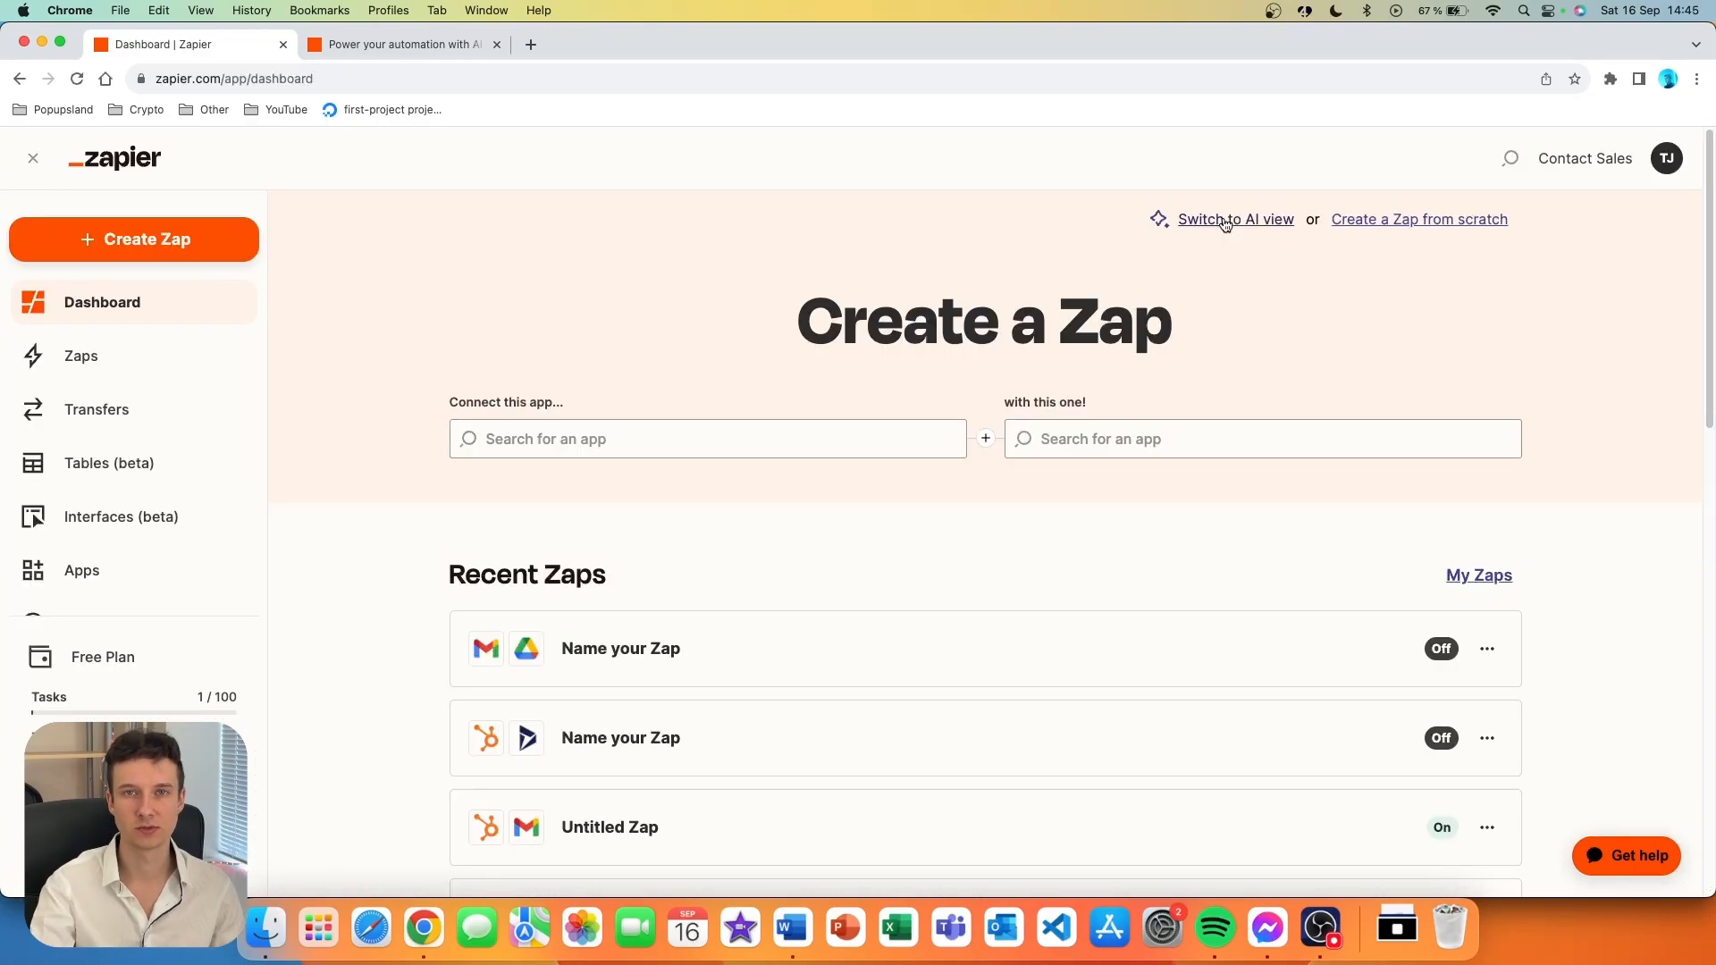
- In AI view, generate a Zap from the example prompt "Save new leads from Facebook Lead Ads to Google Sheets, and email me the lead in Gmail"
left_click(1224, 221)
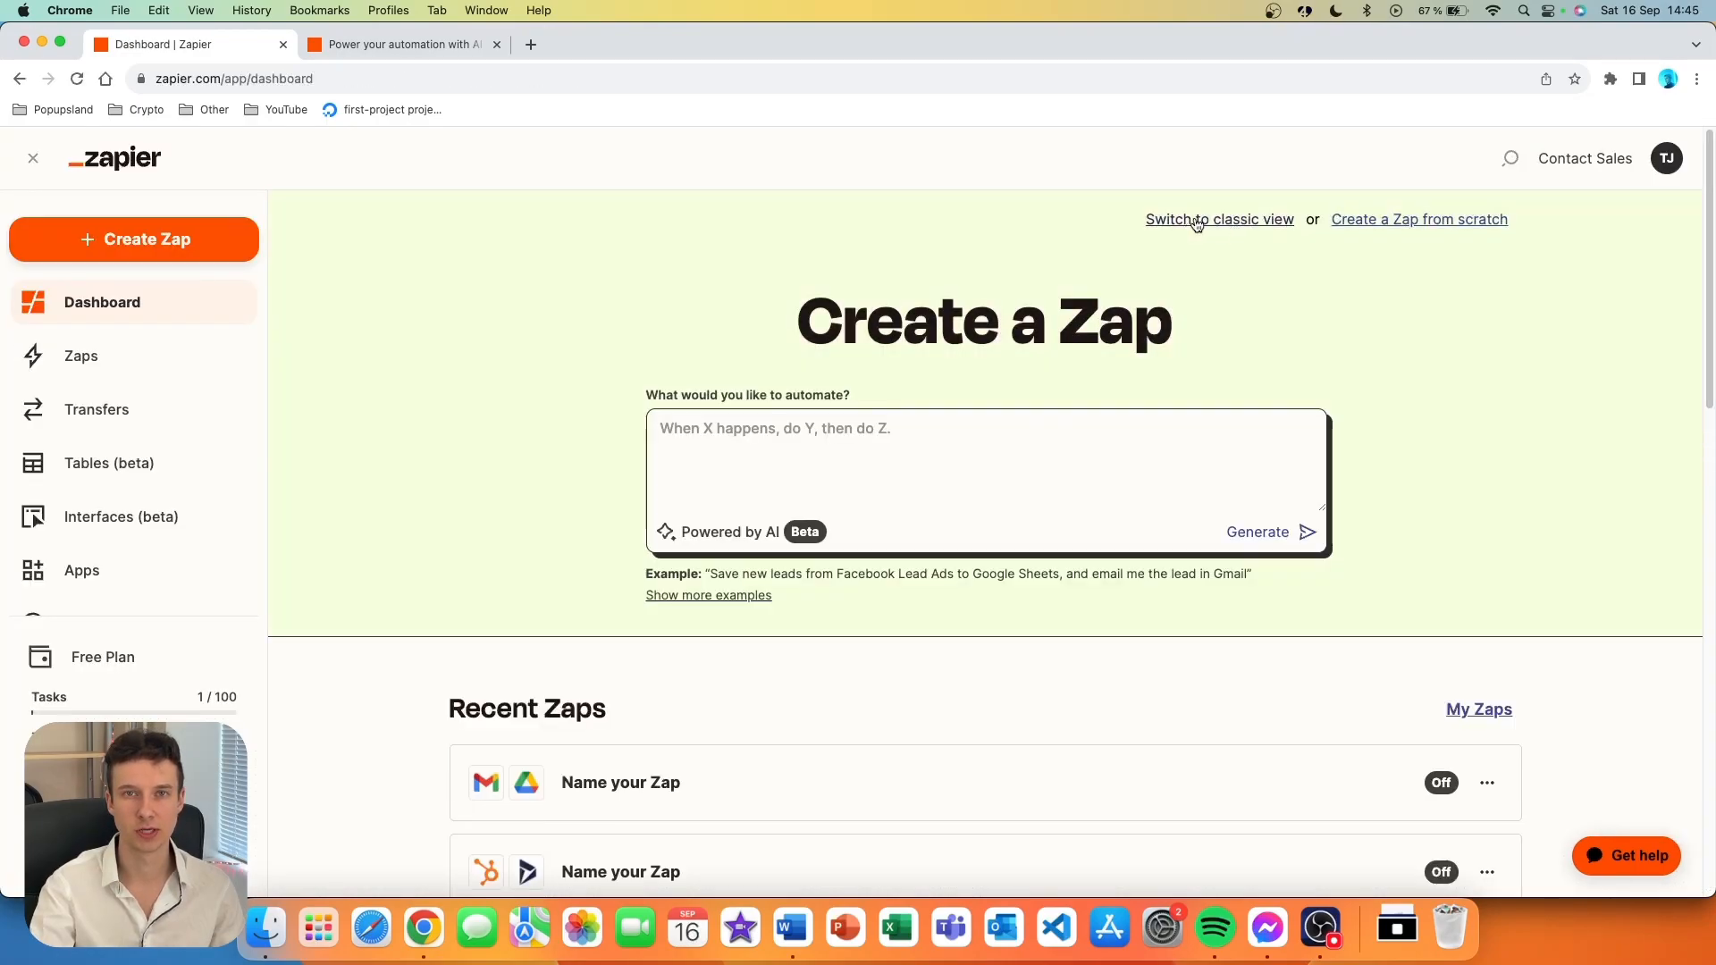
left_click(708, 595)
left_click_drag(681, 597, 1217, 597)
key("super+c")
left_click(762, 430)
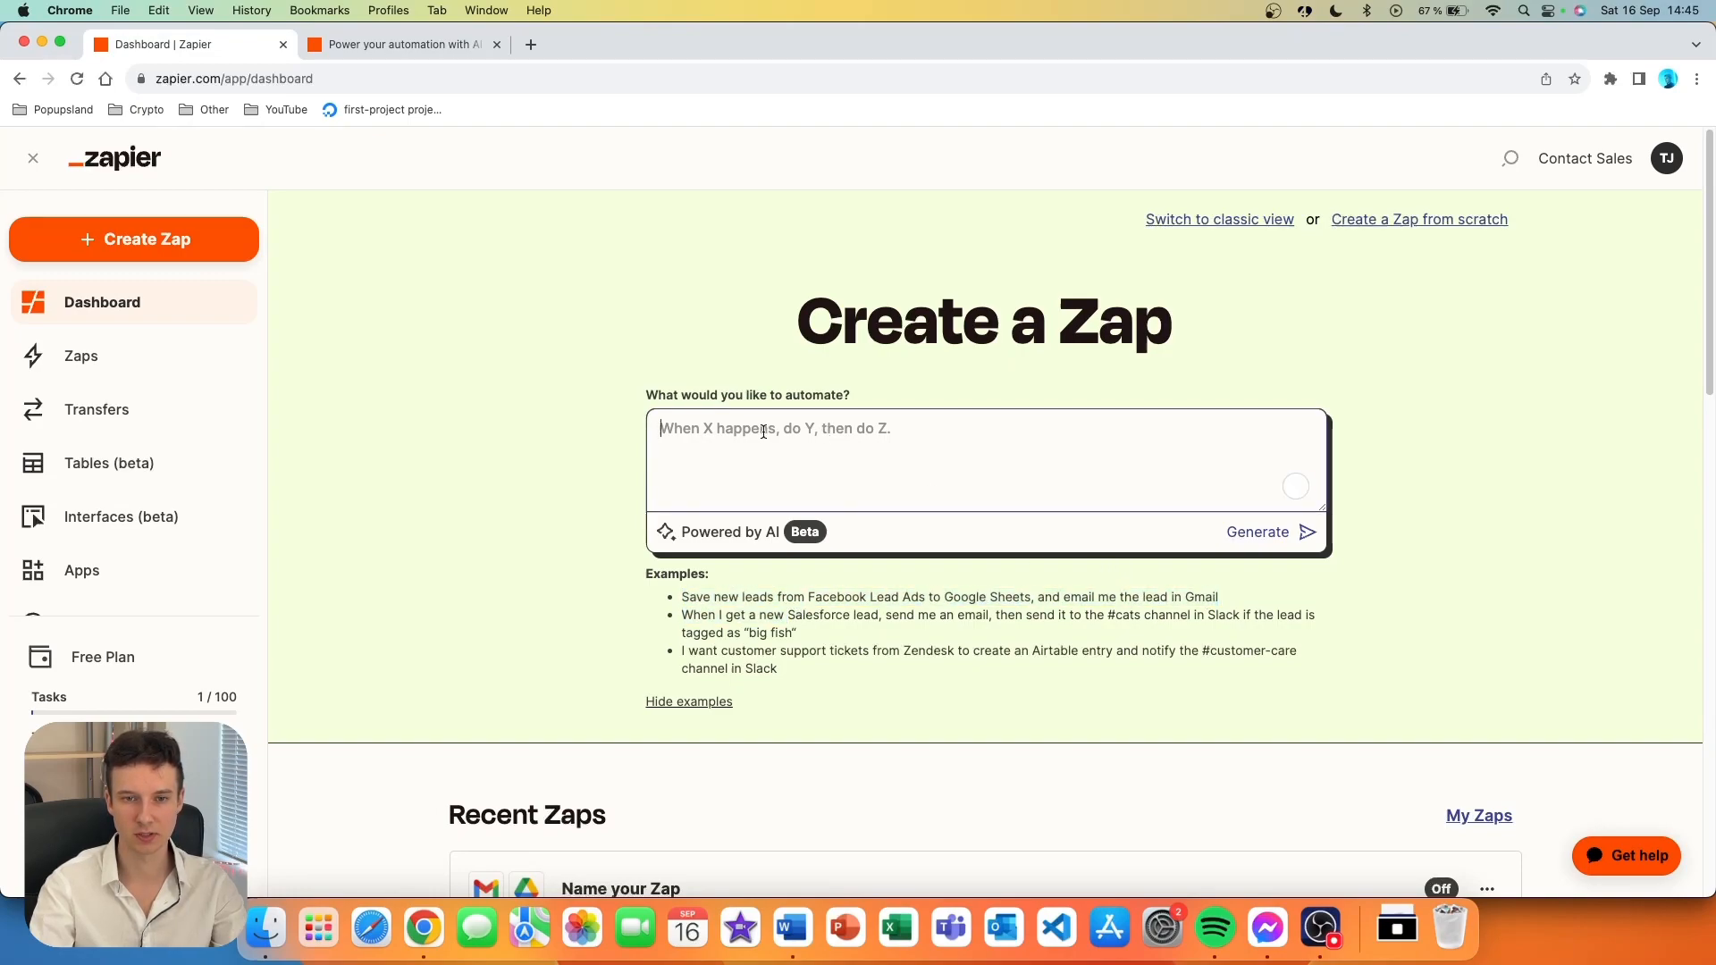
key("super+v")
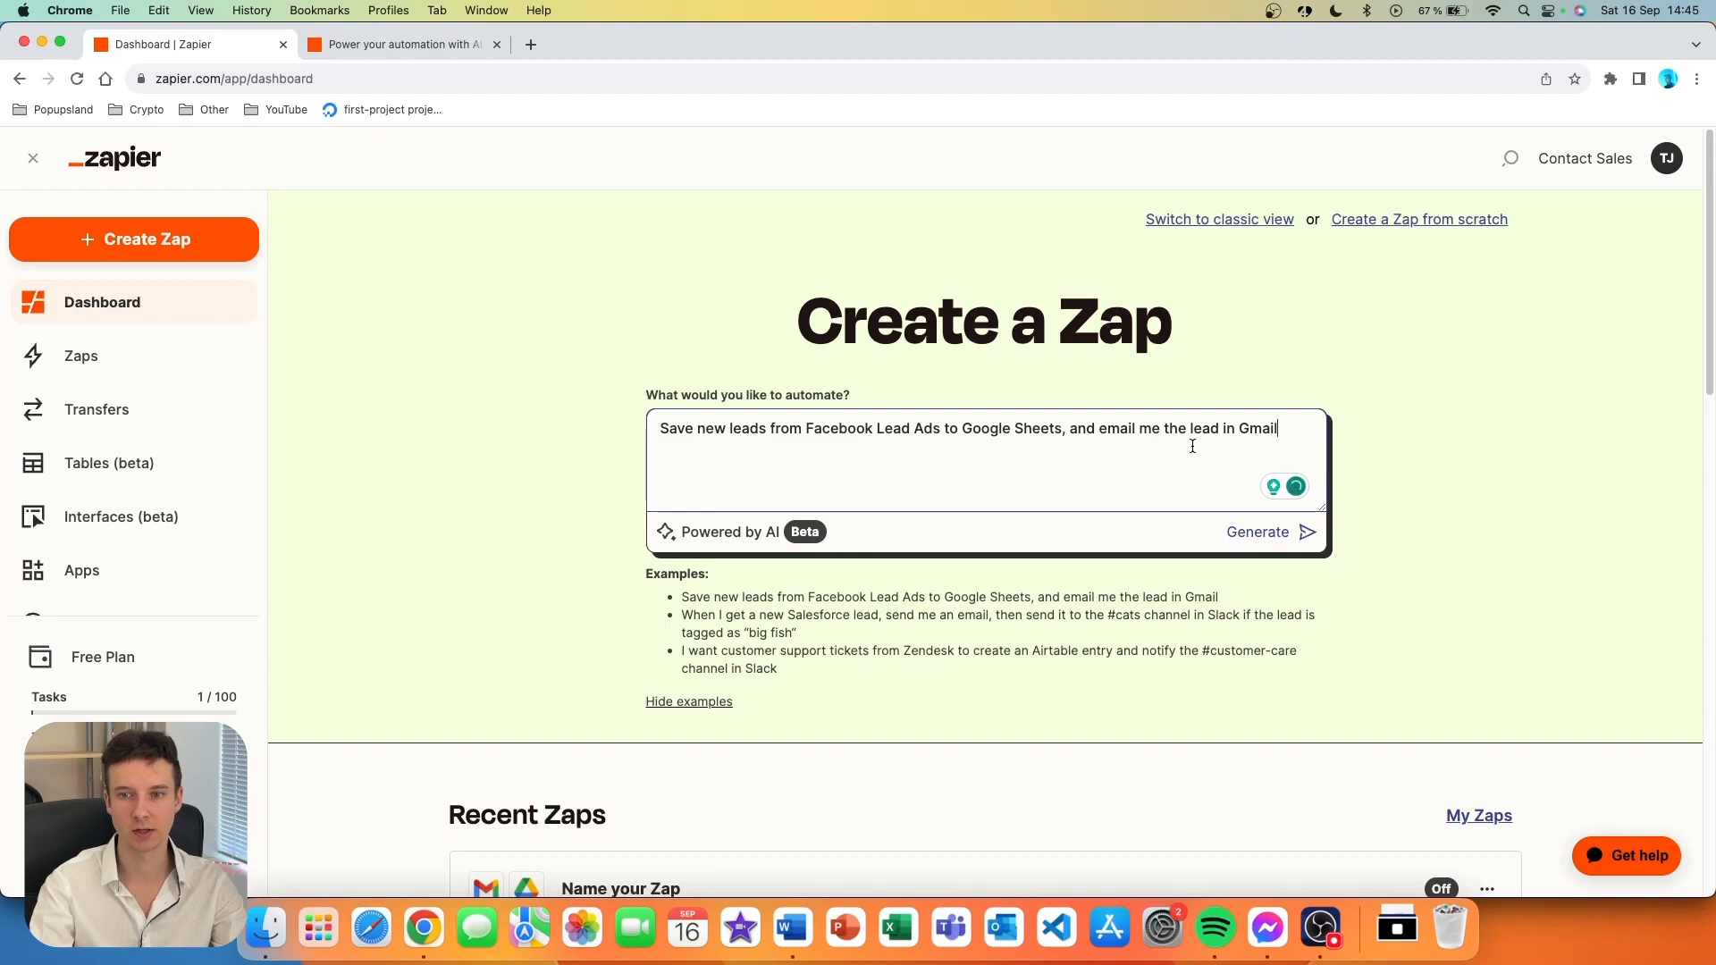
left_click(1281, 434)
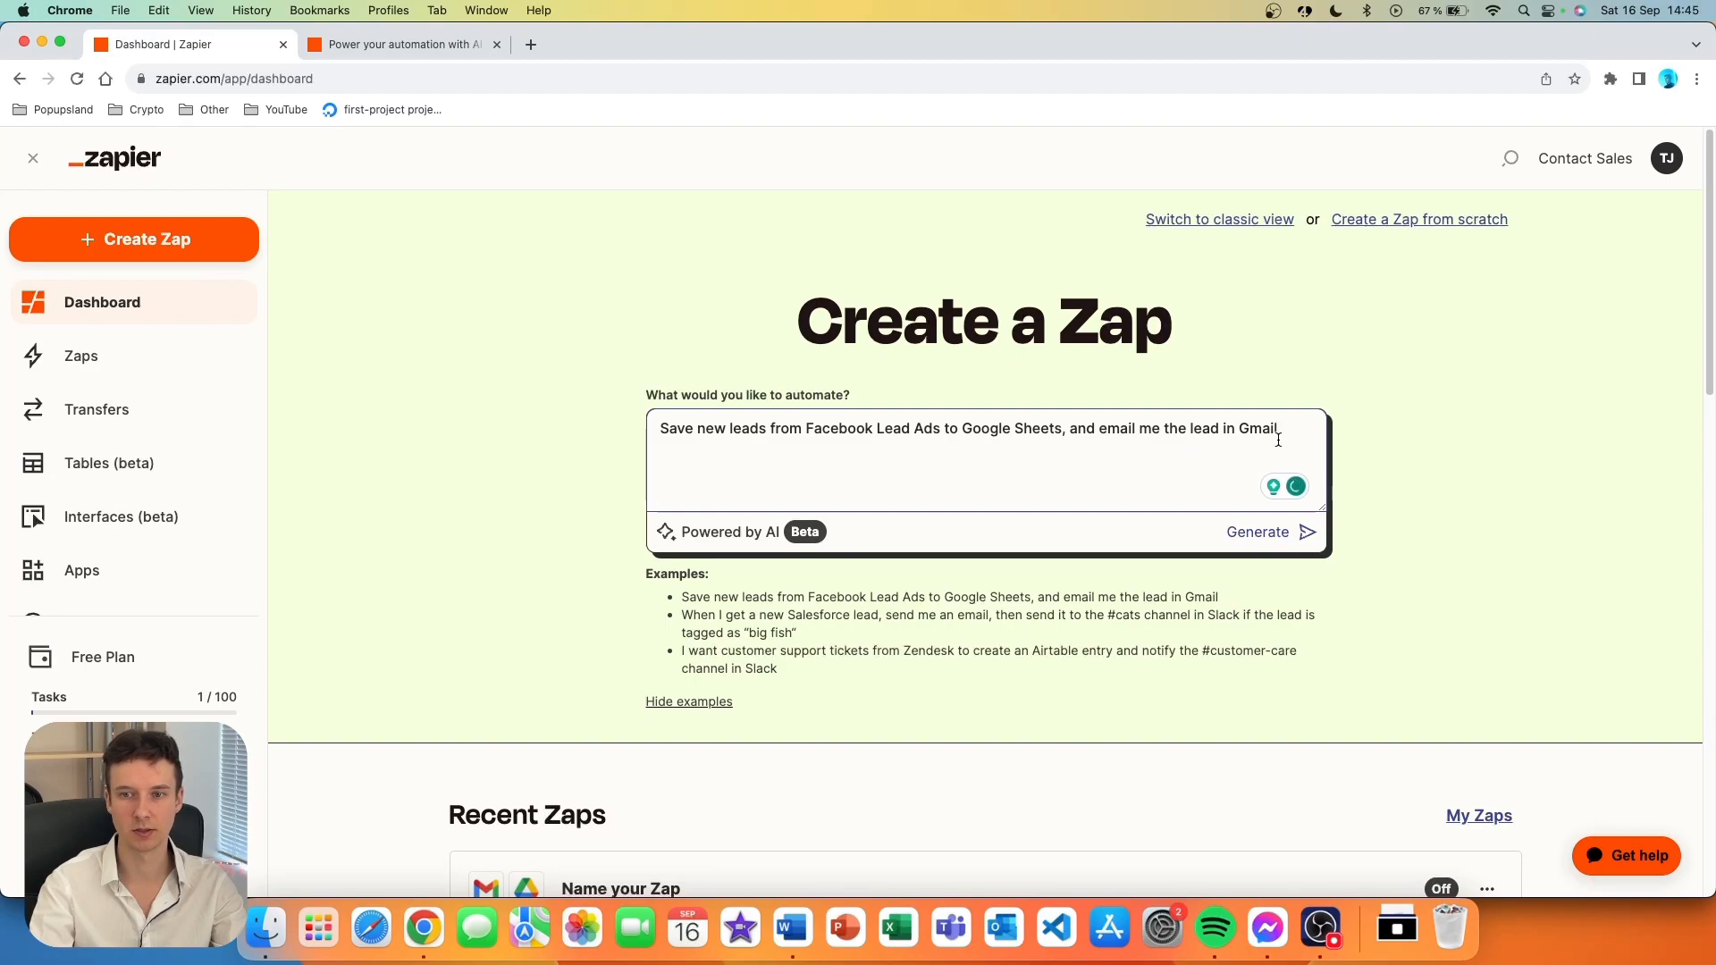
left_click(1303, 535)
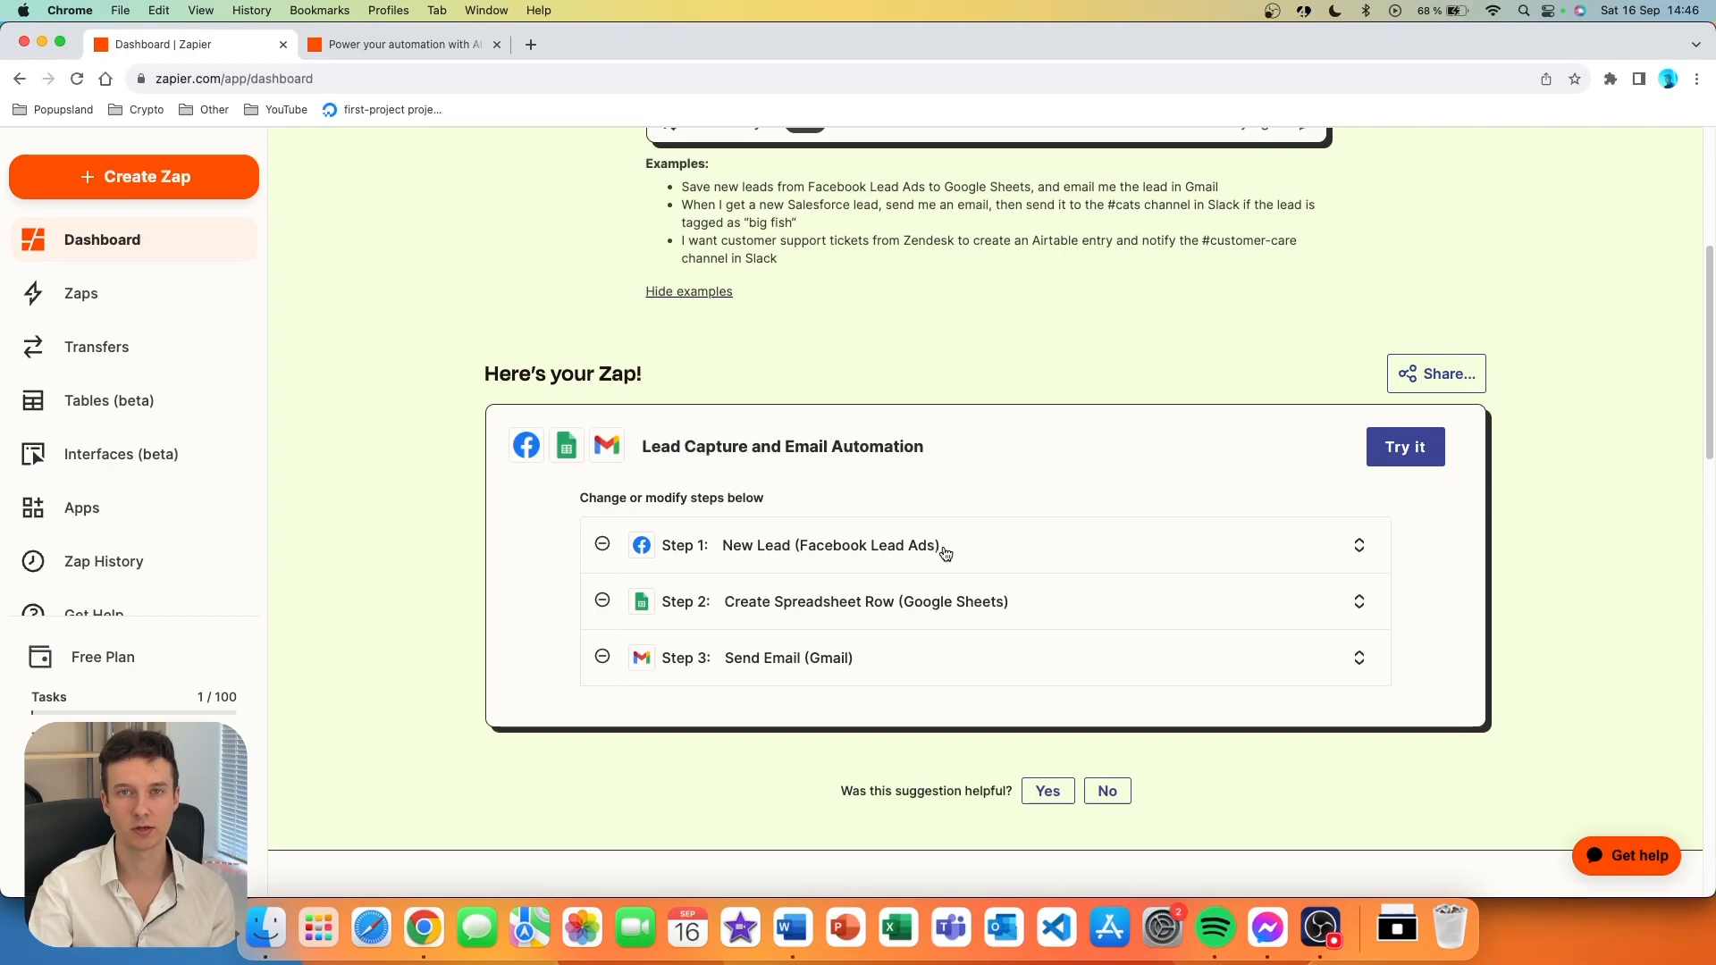
- Try the generated Lead Capture and Email Automation Zap
left_click(1419, 457)
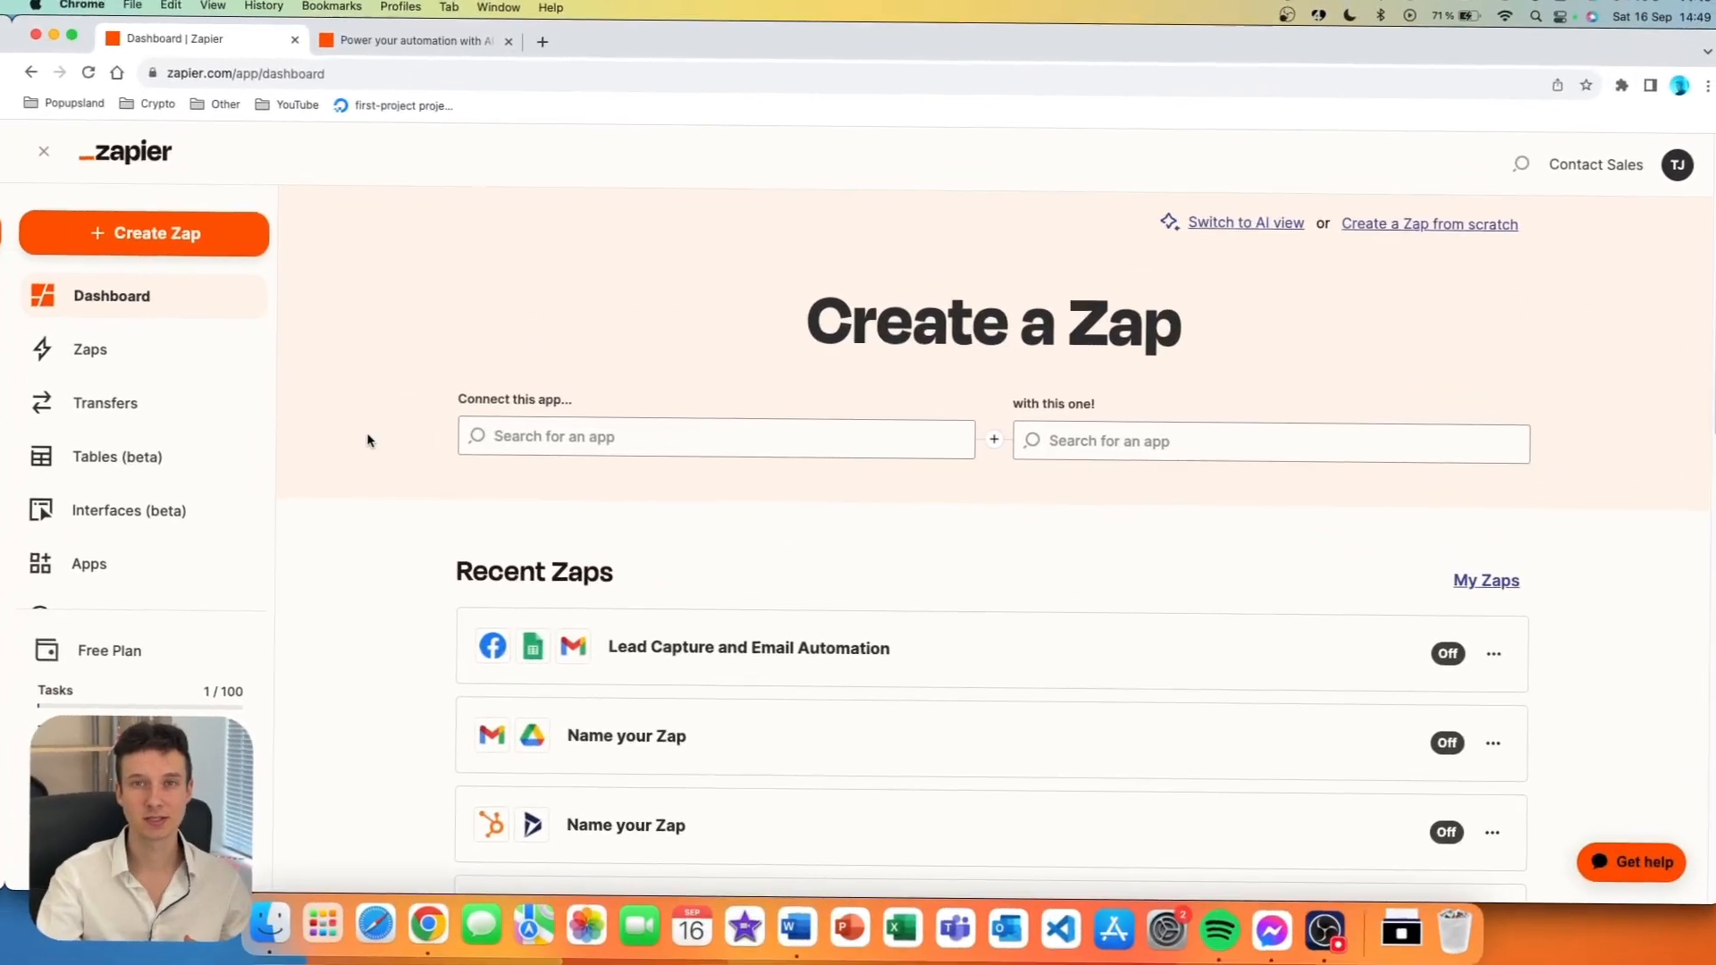
- Open the Zaps list and search its Zaps and folders for "instagram"
left_click(86, 357)
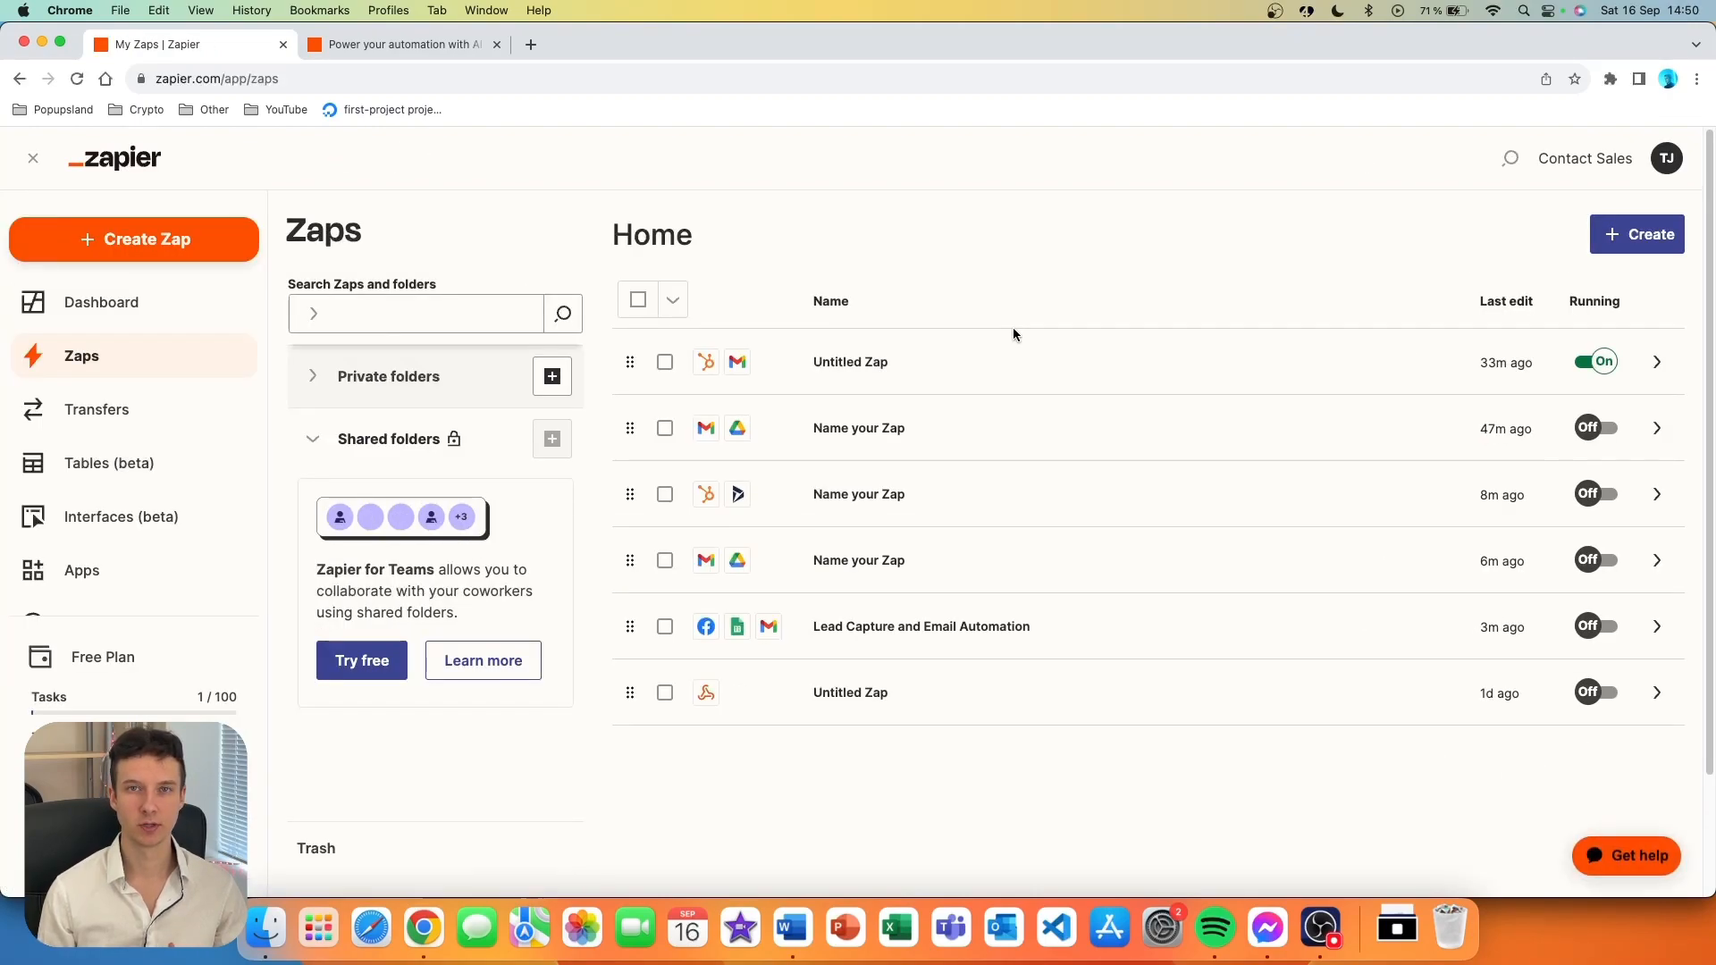
left_click(386, 323)
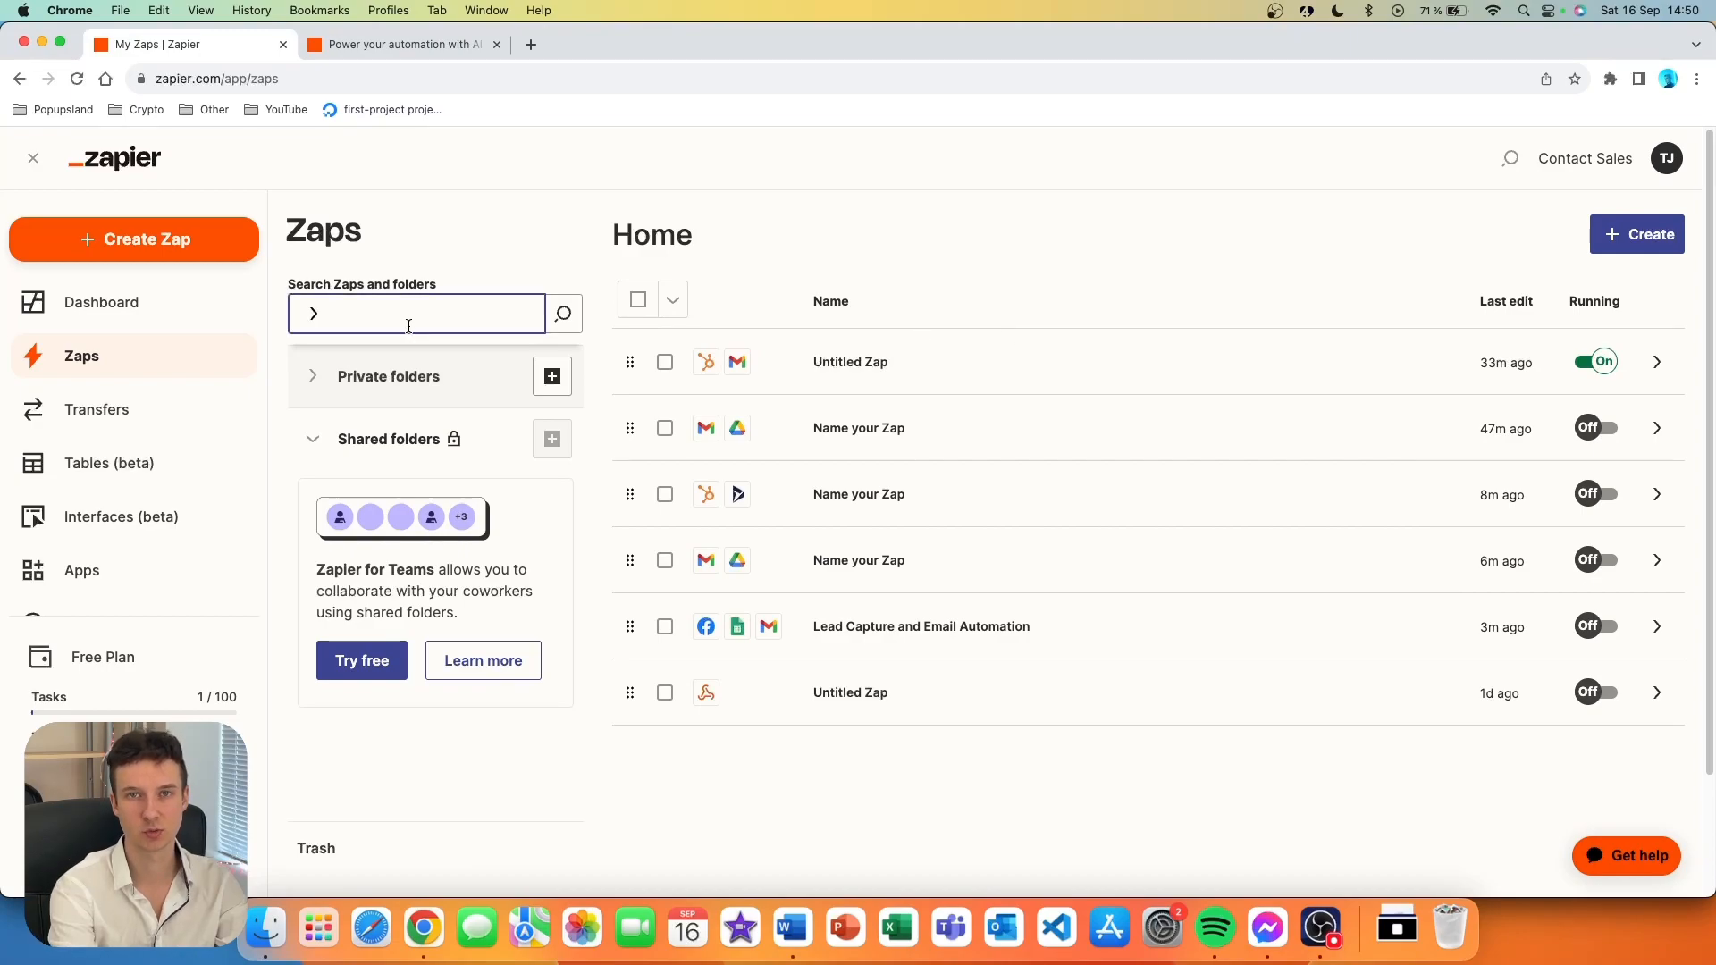
type("instagram")
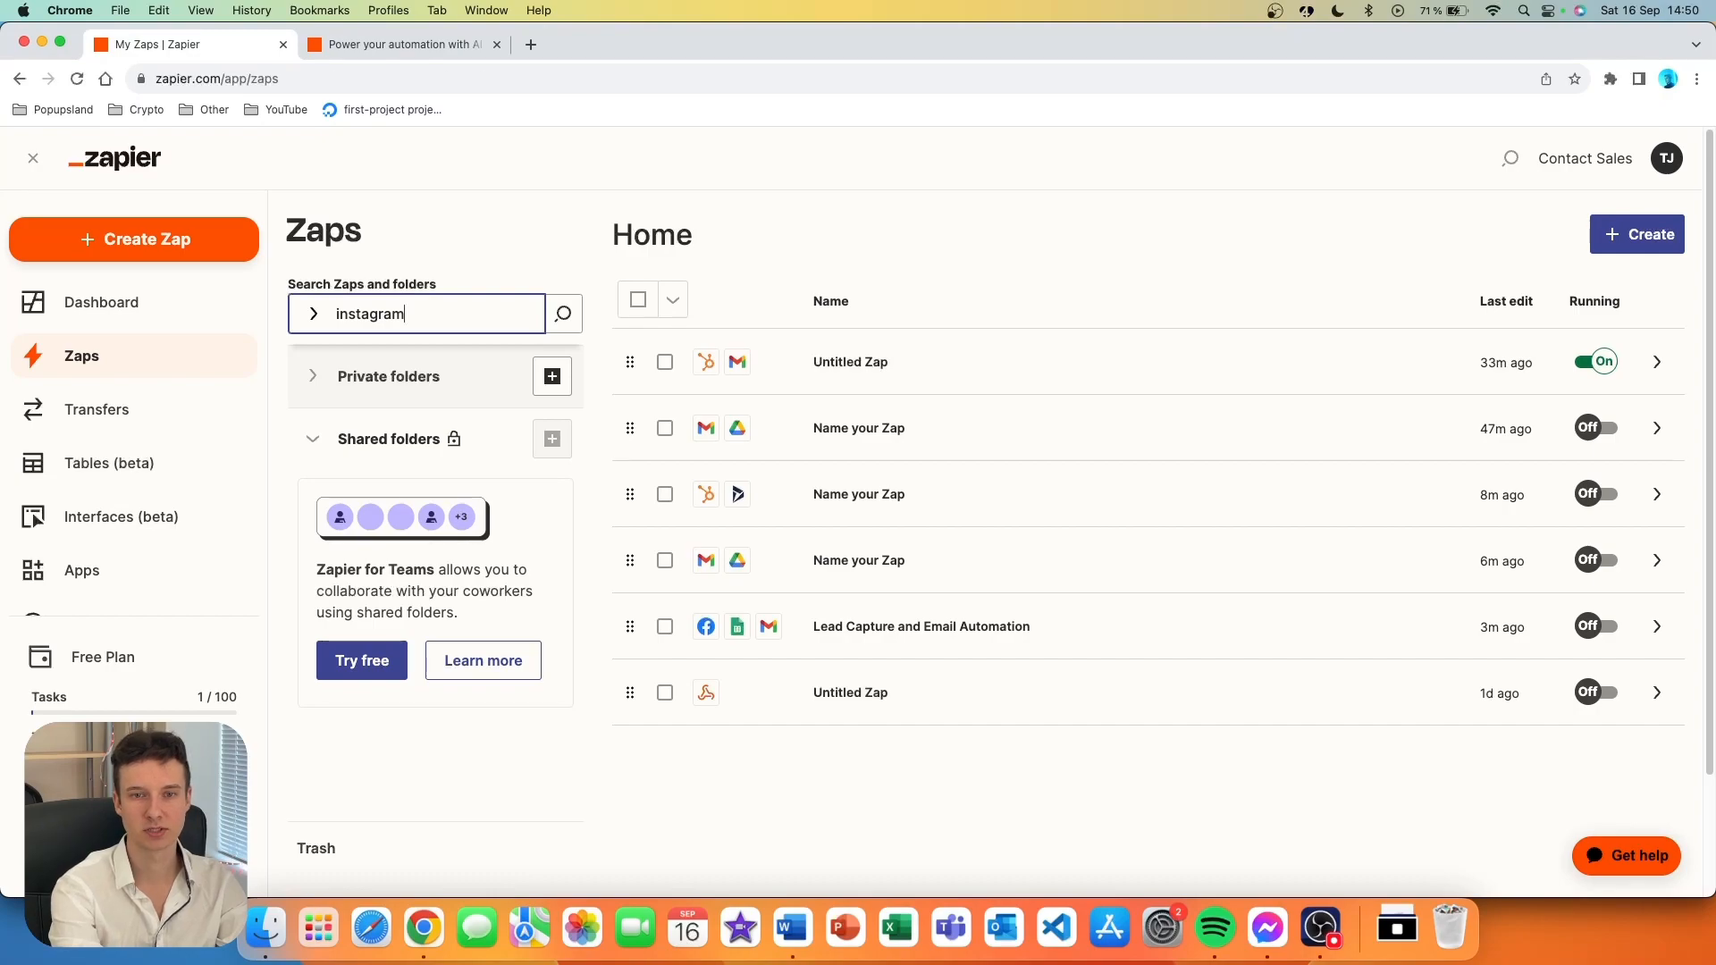
key("Return")
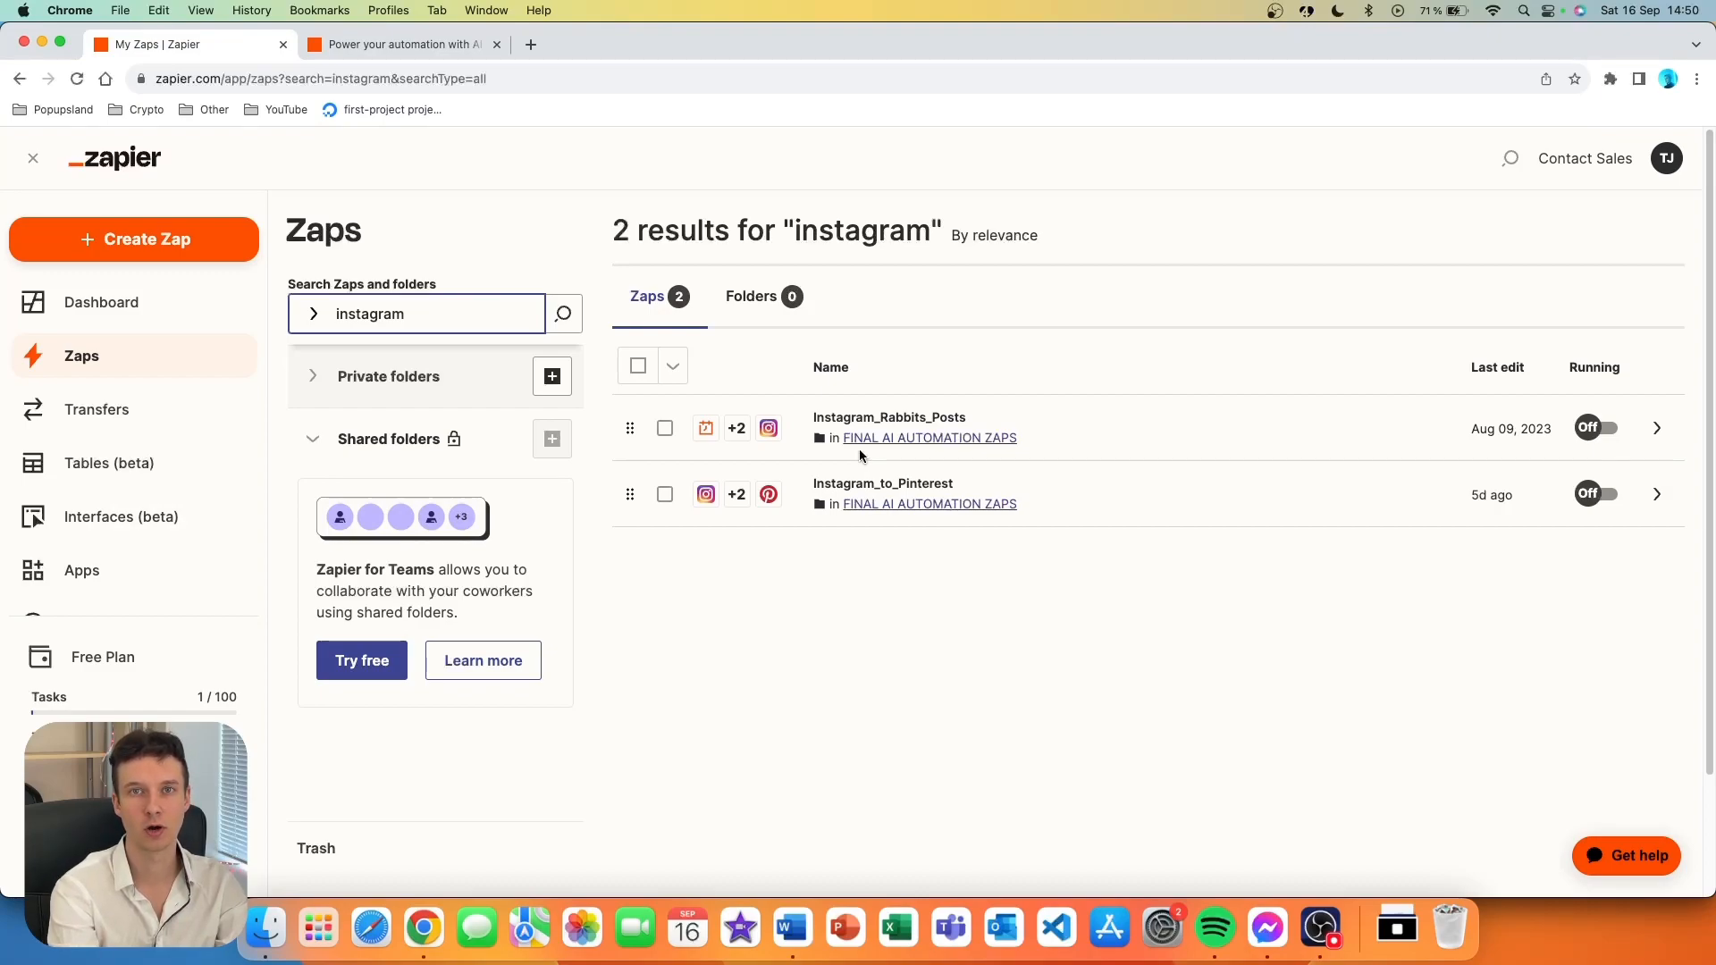
left_click(312, 314)
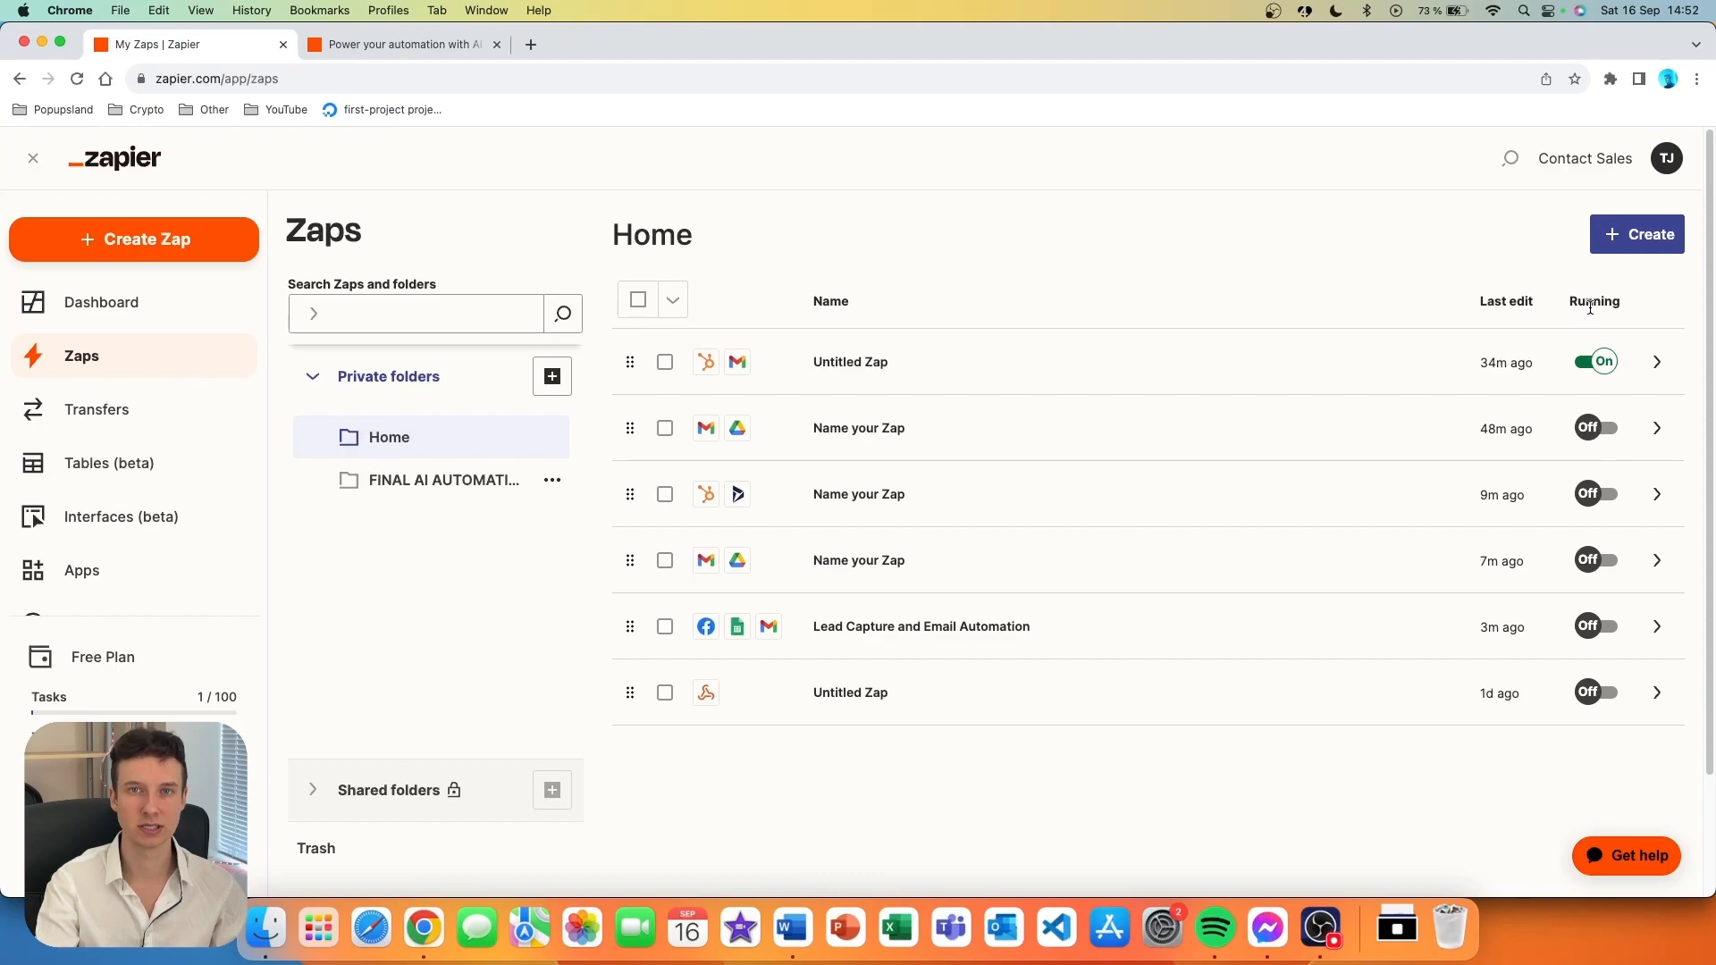
- Create a new Zap folder titled "test"
left_click(1627, 247)
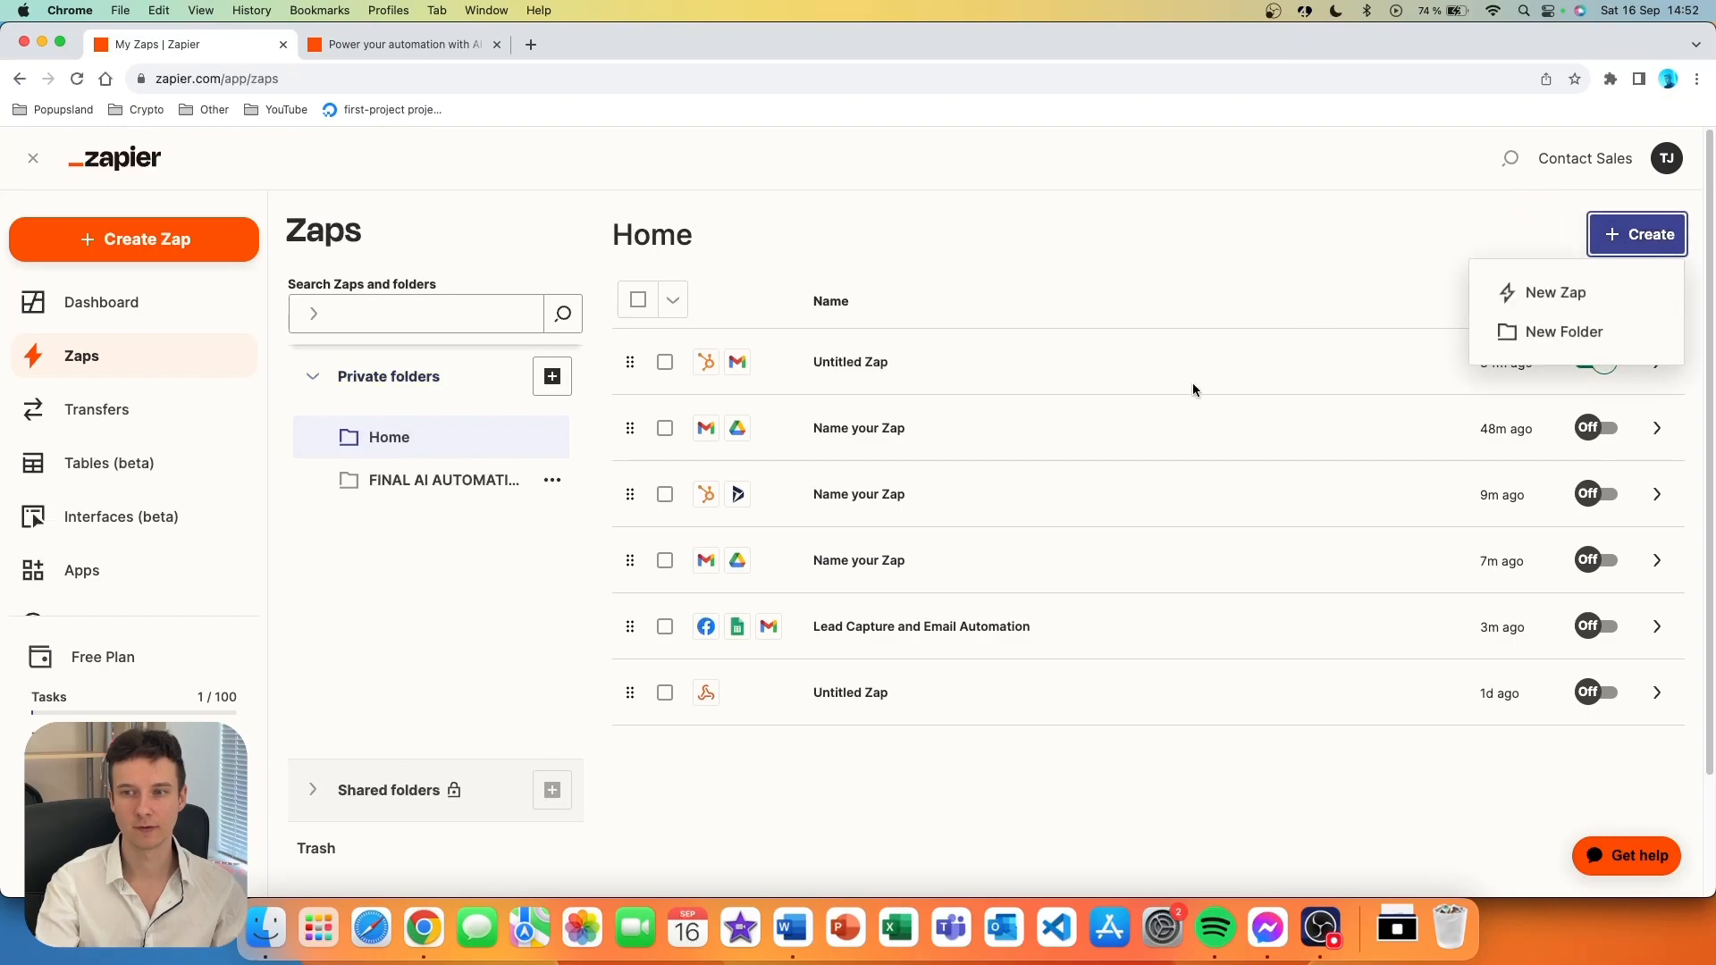
left_click(1594, 331)
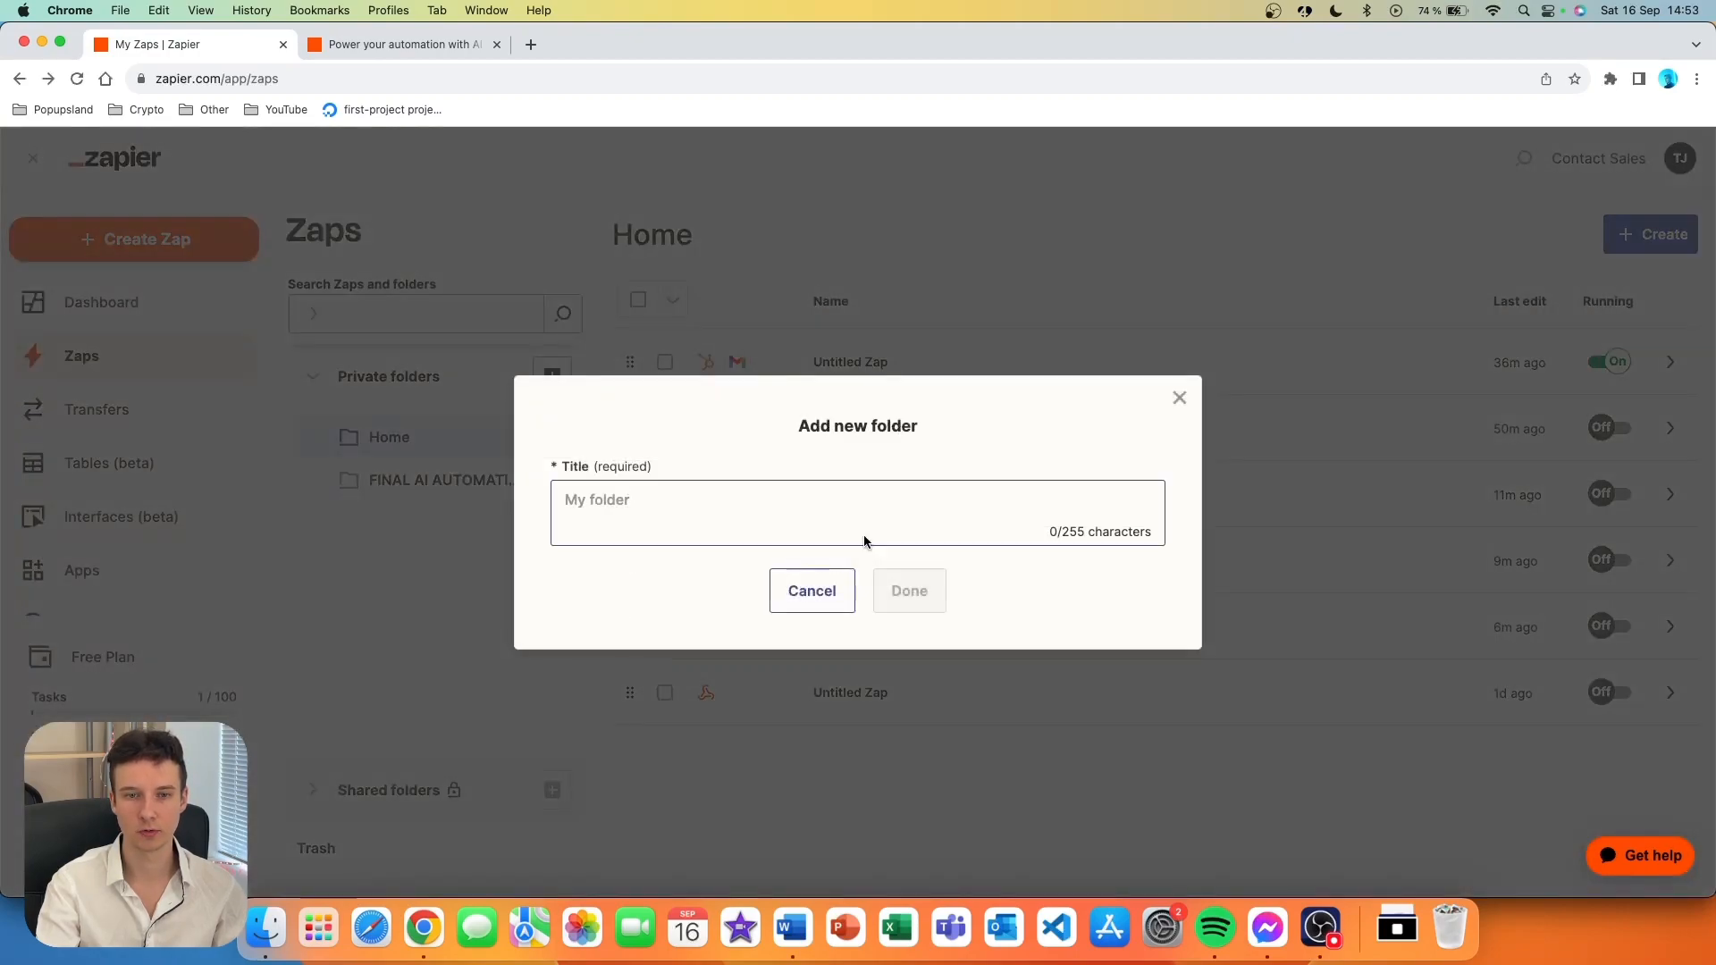
type("test")
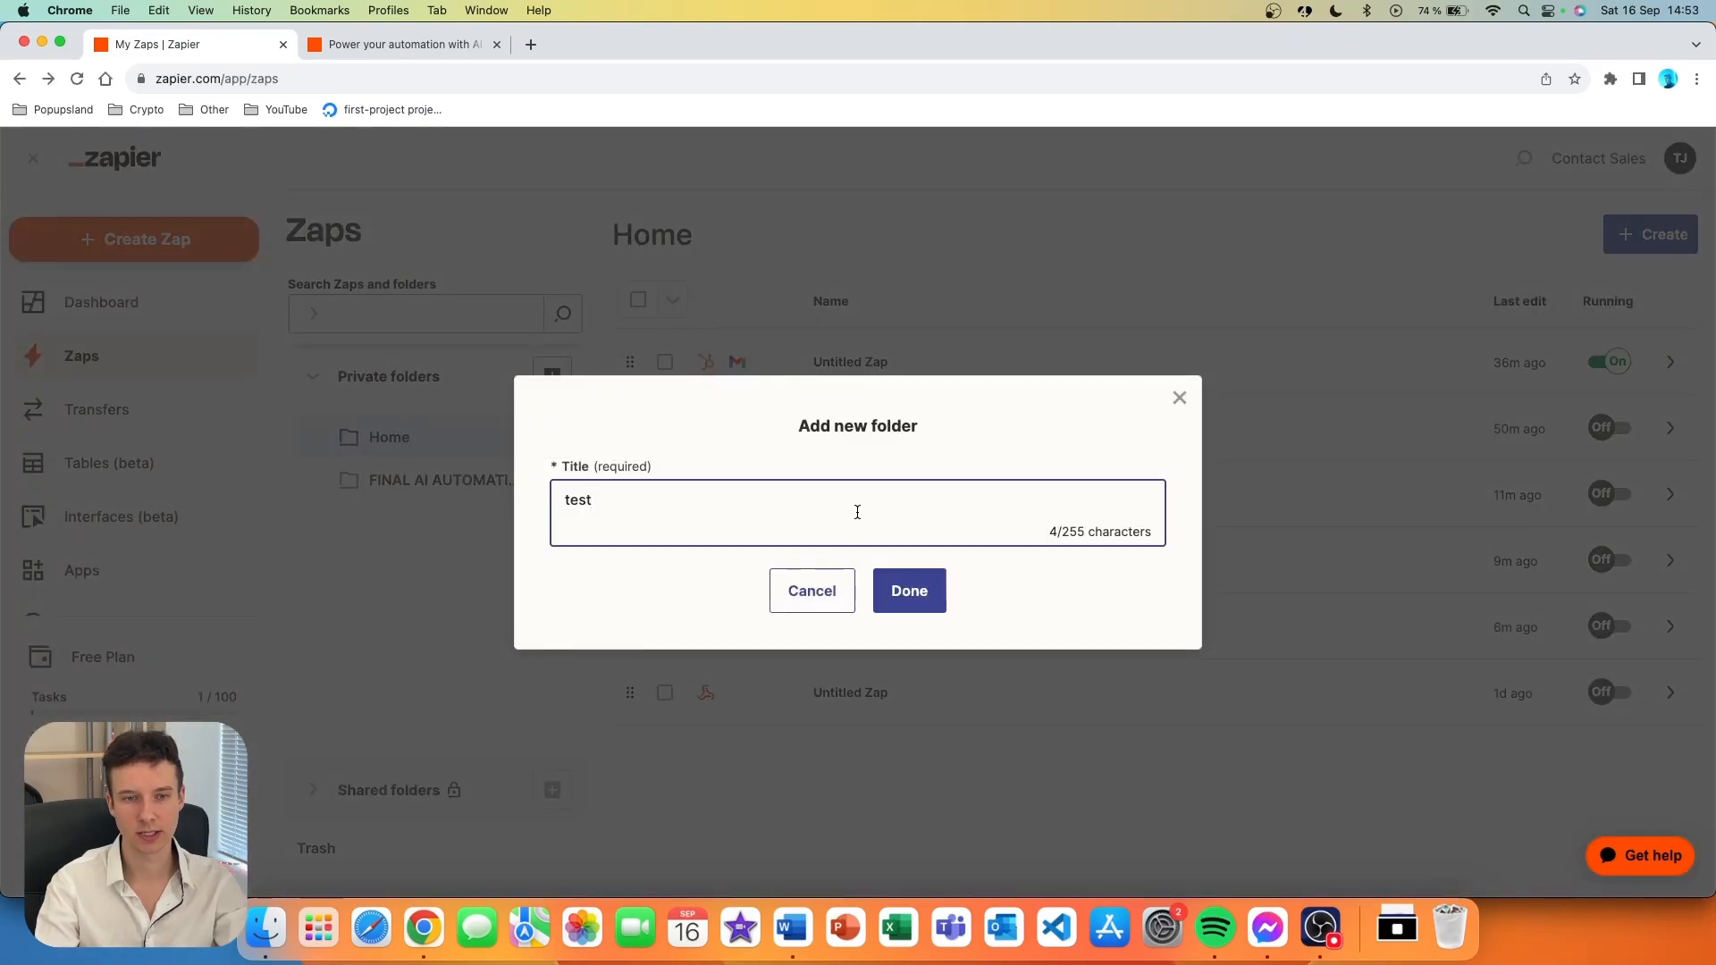
left_click(929, 601)
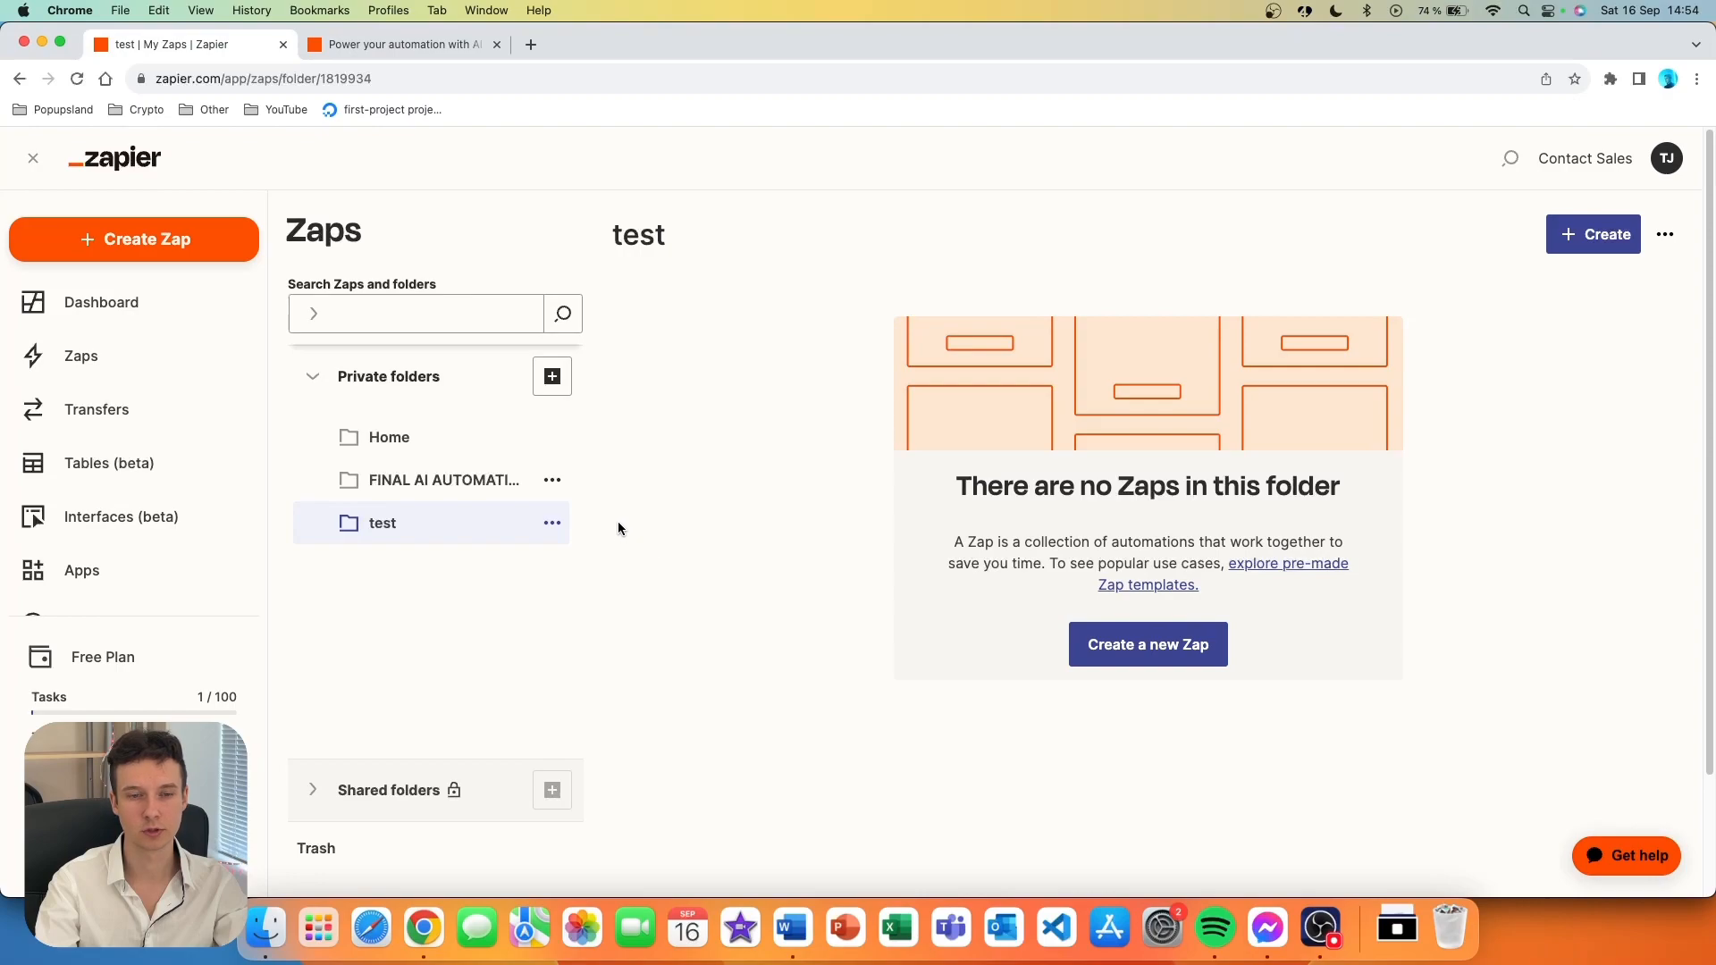
- Delete the "test" folder from the private folders
left_click(553, 524)
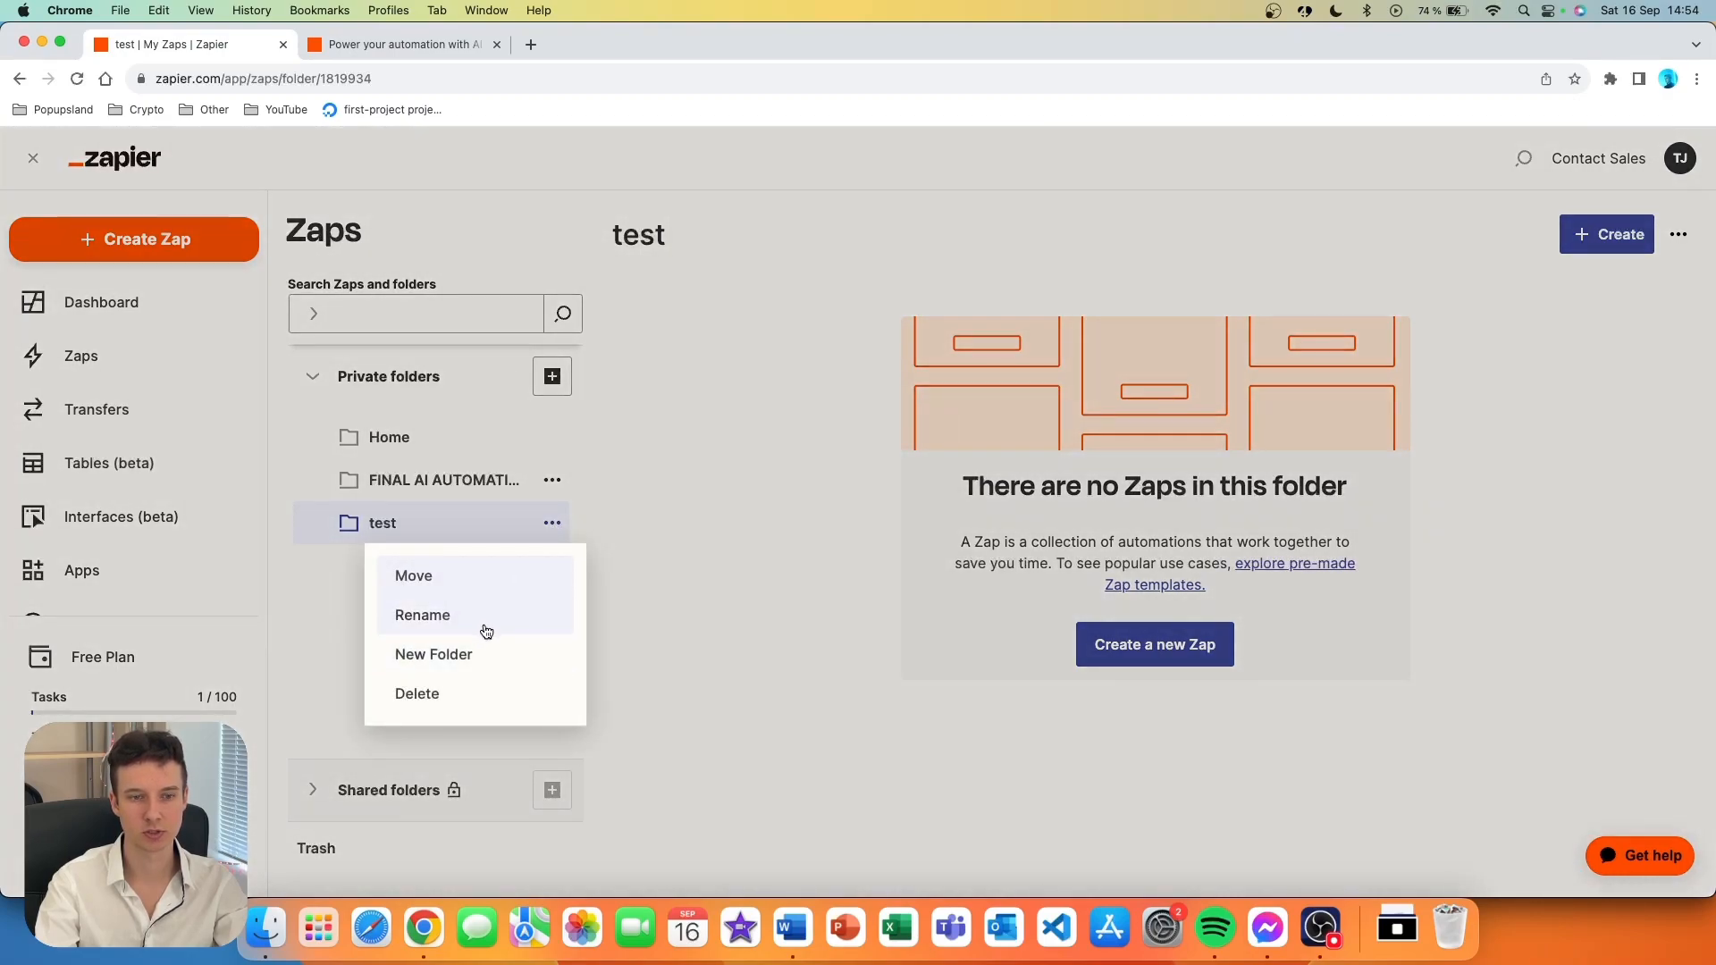
left_click(438, 695)
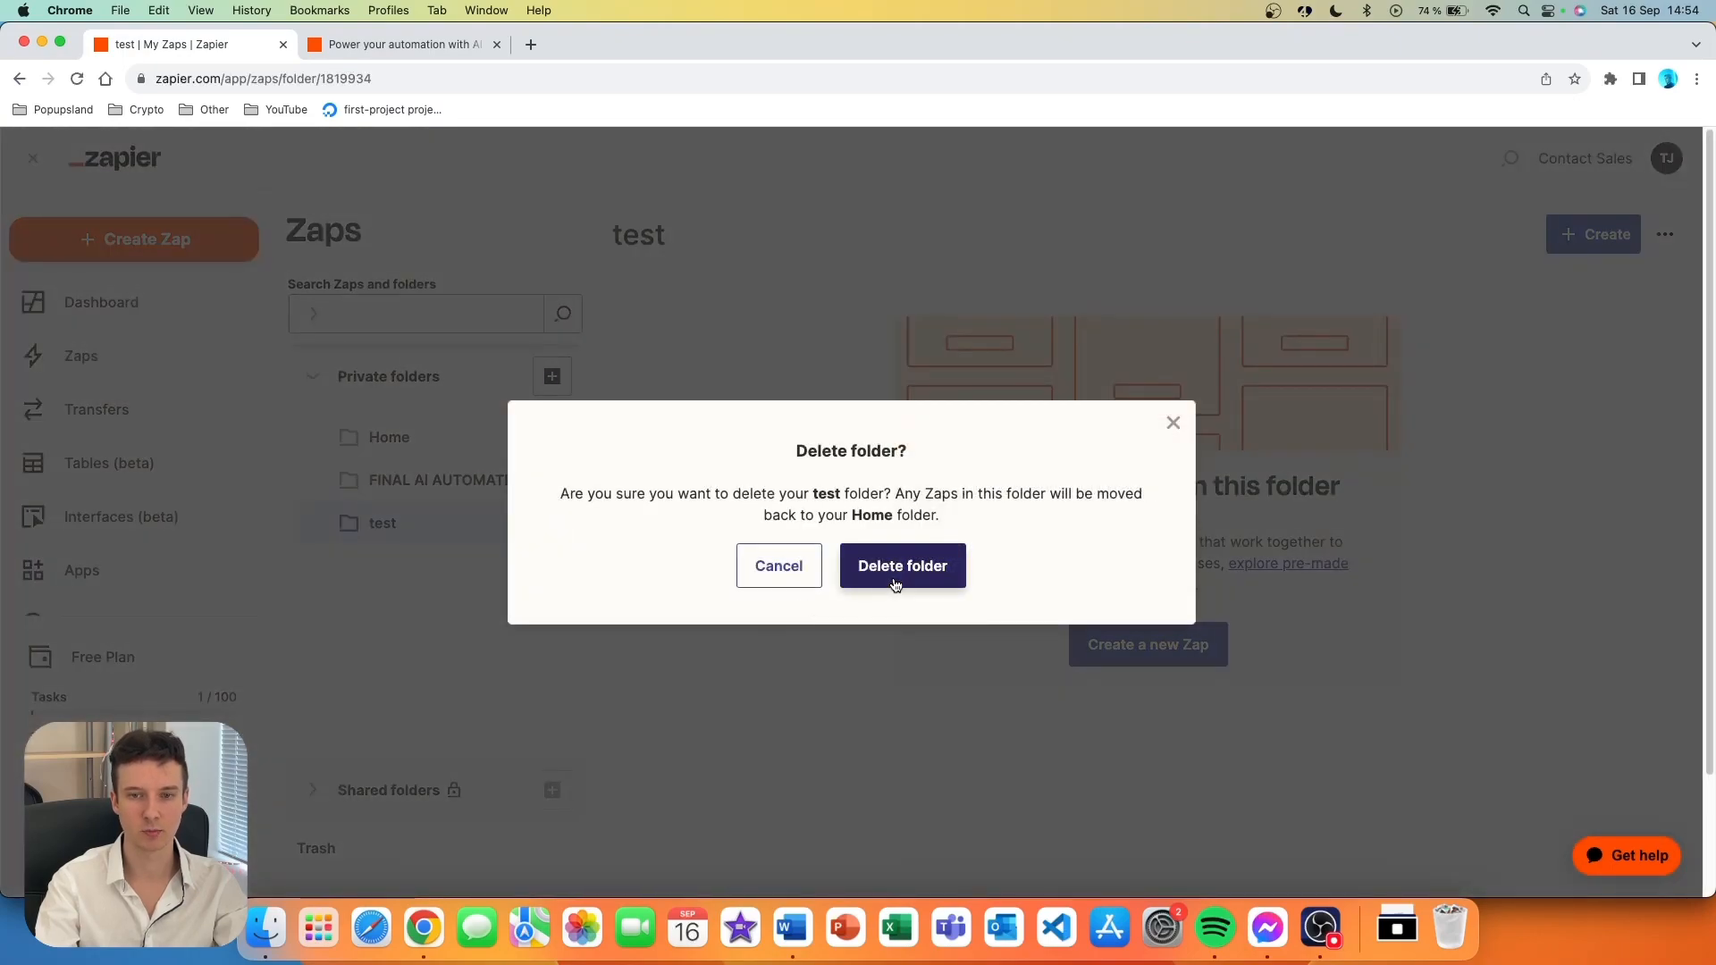
left_click(895, 583)
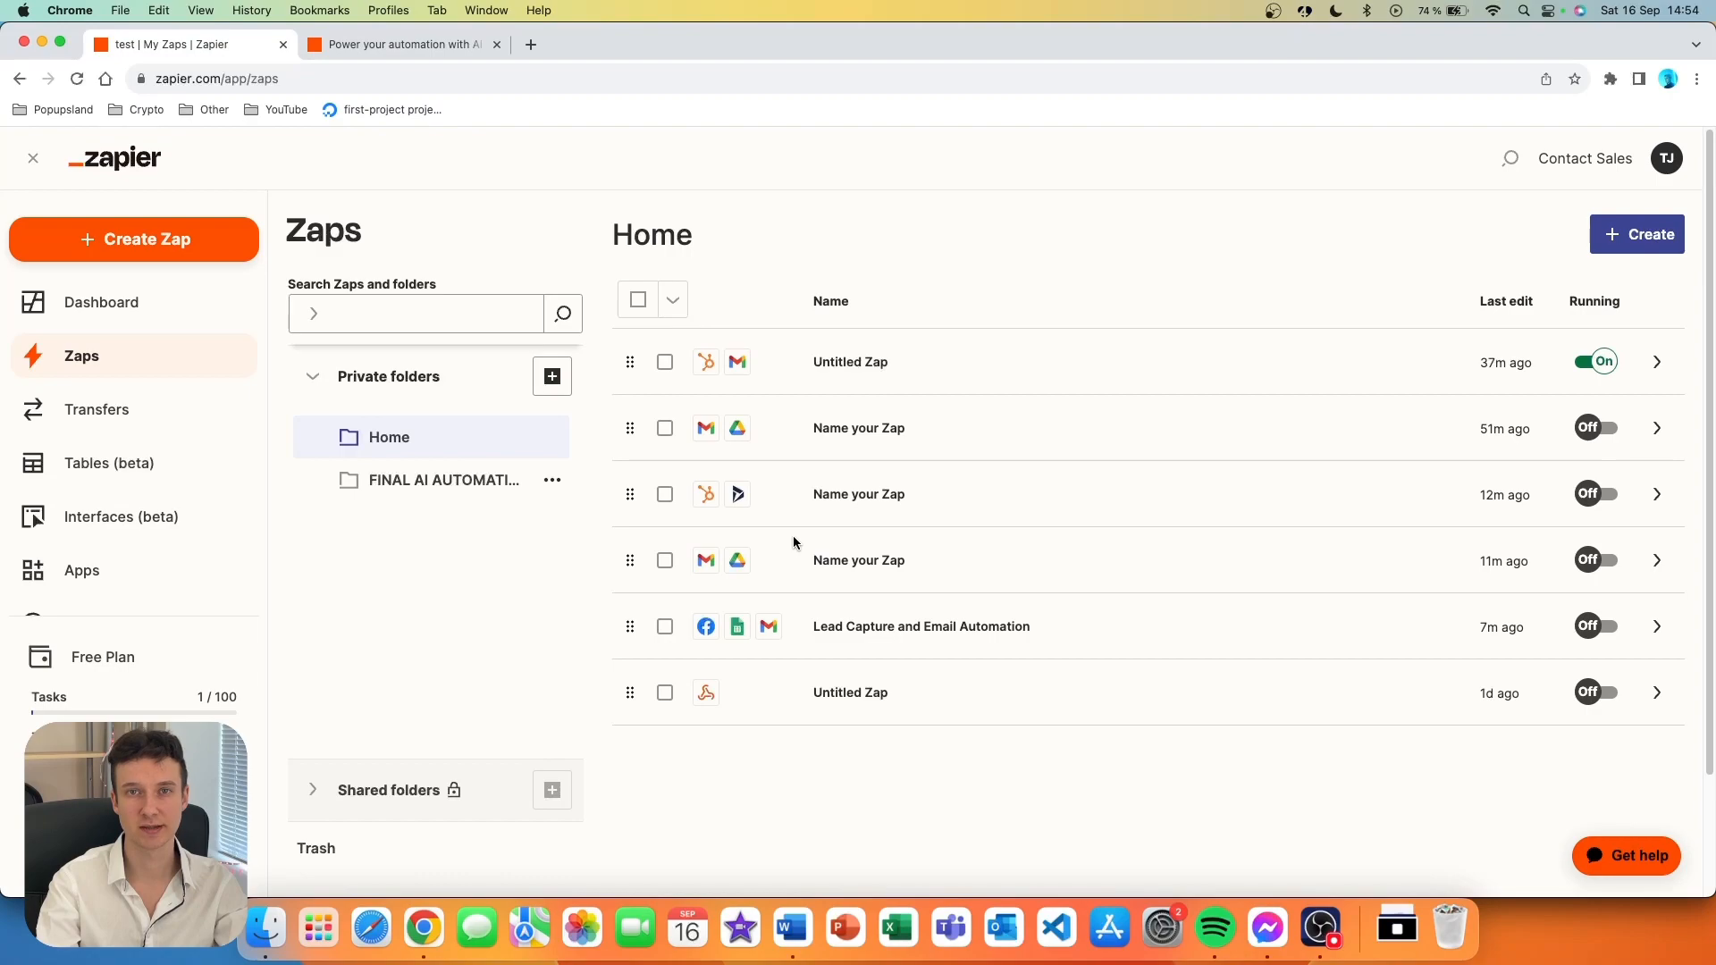
- Add a private folder titled "test" directly from the private folders section and open it
left_click(313, 376)
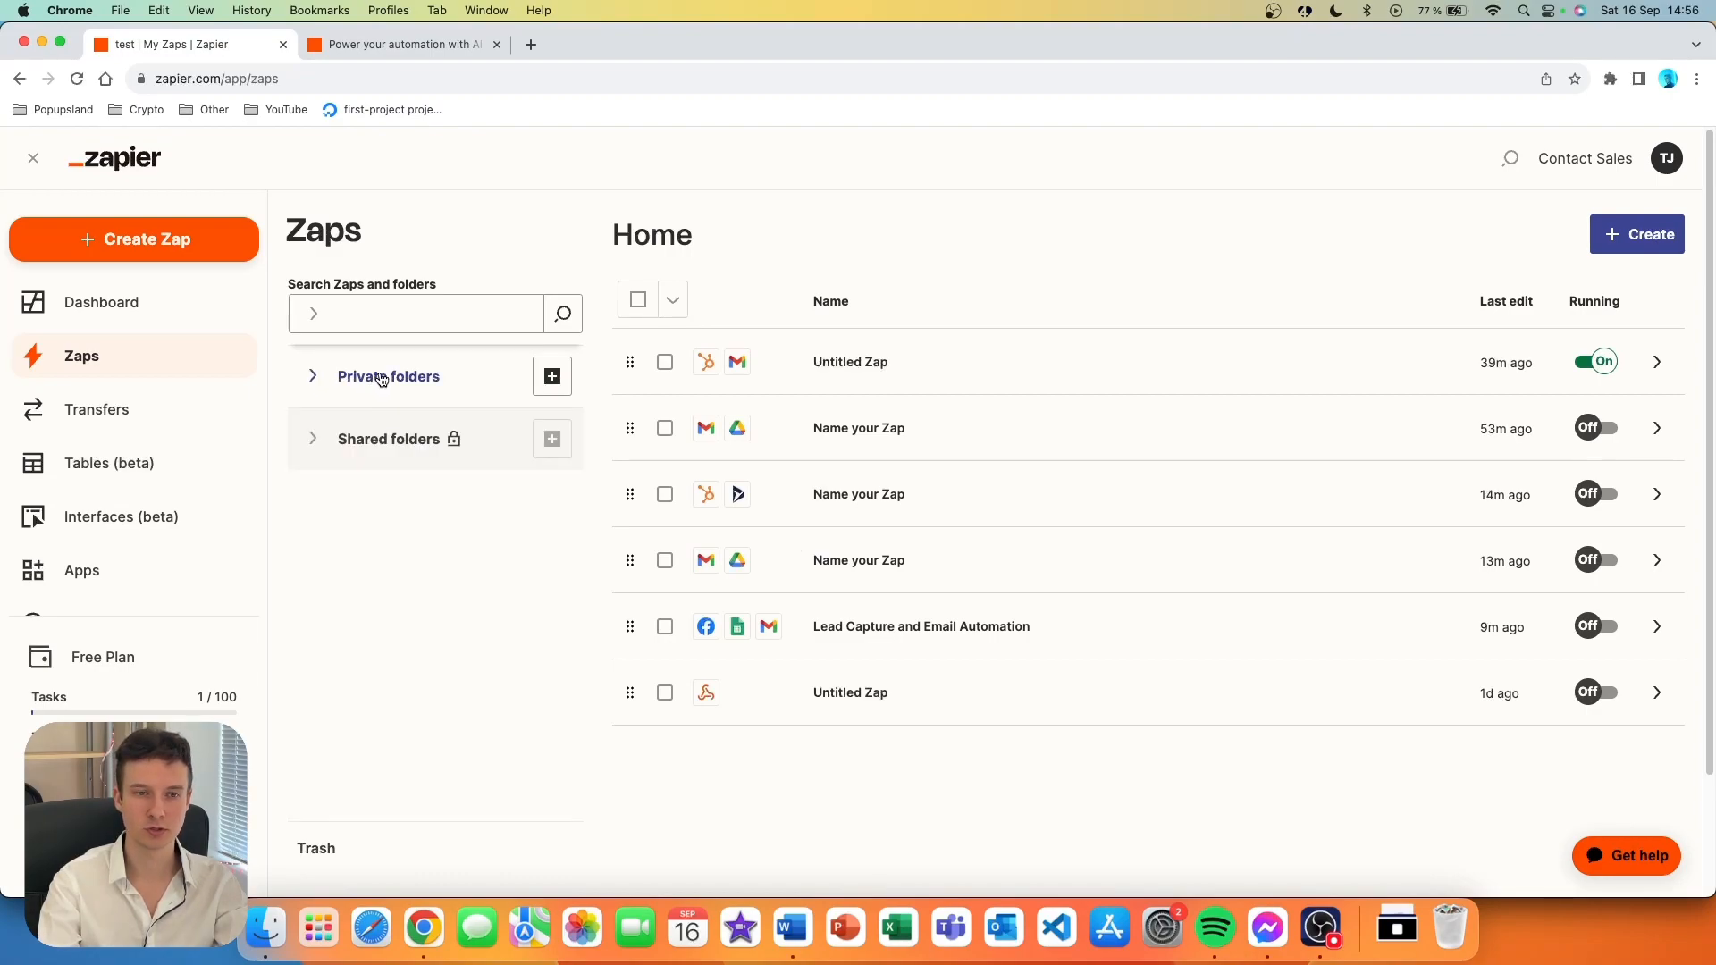
left_click(377, 379)
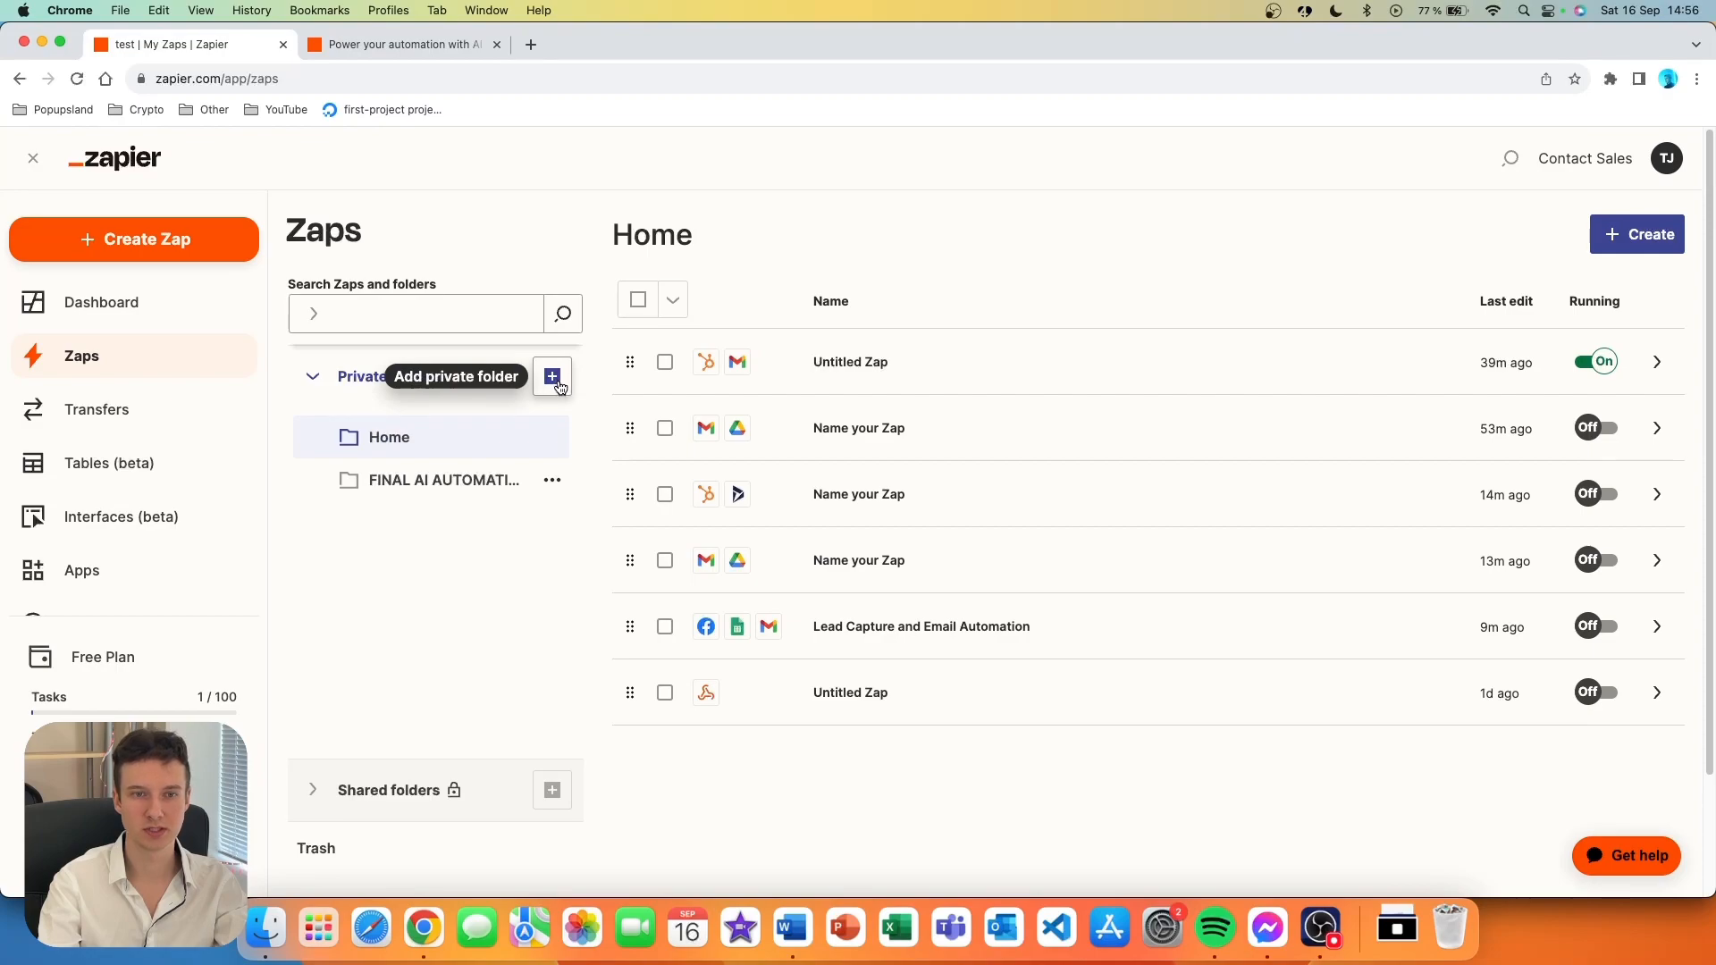
left_click(554, 379)
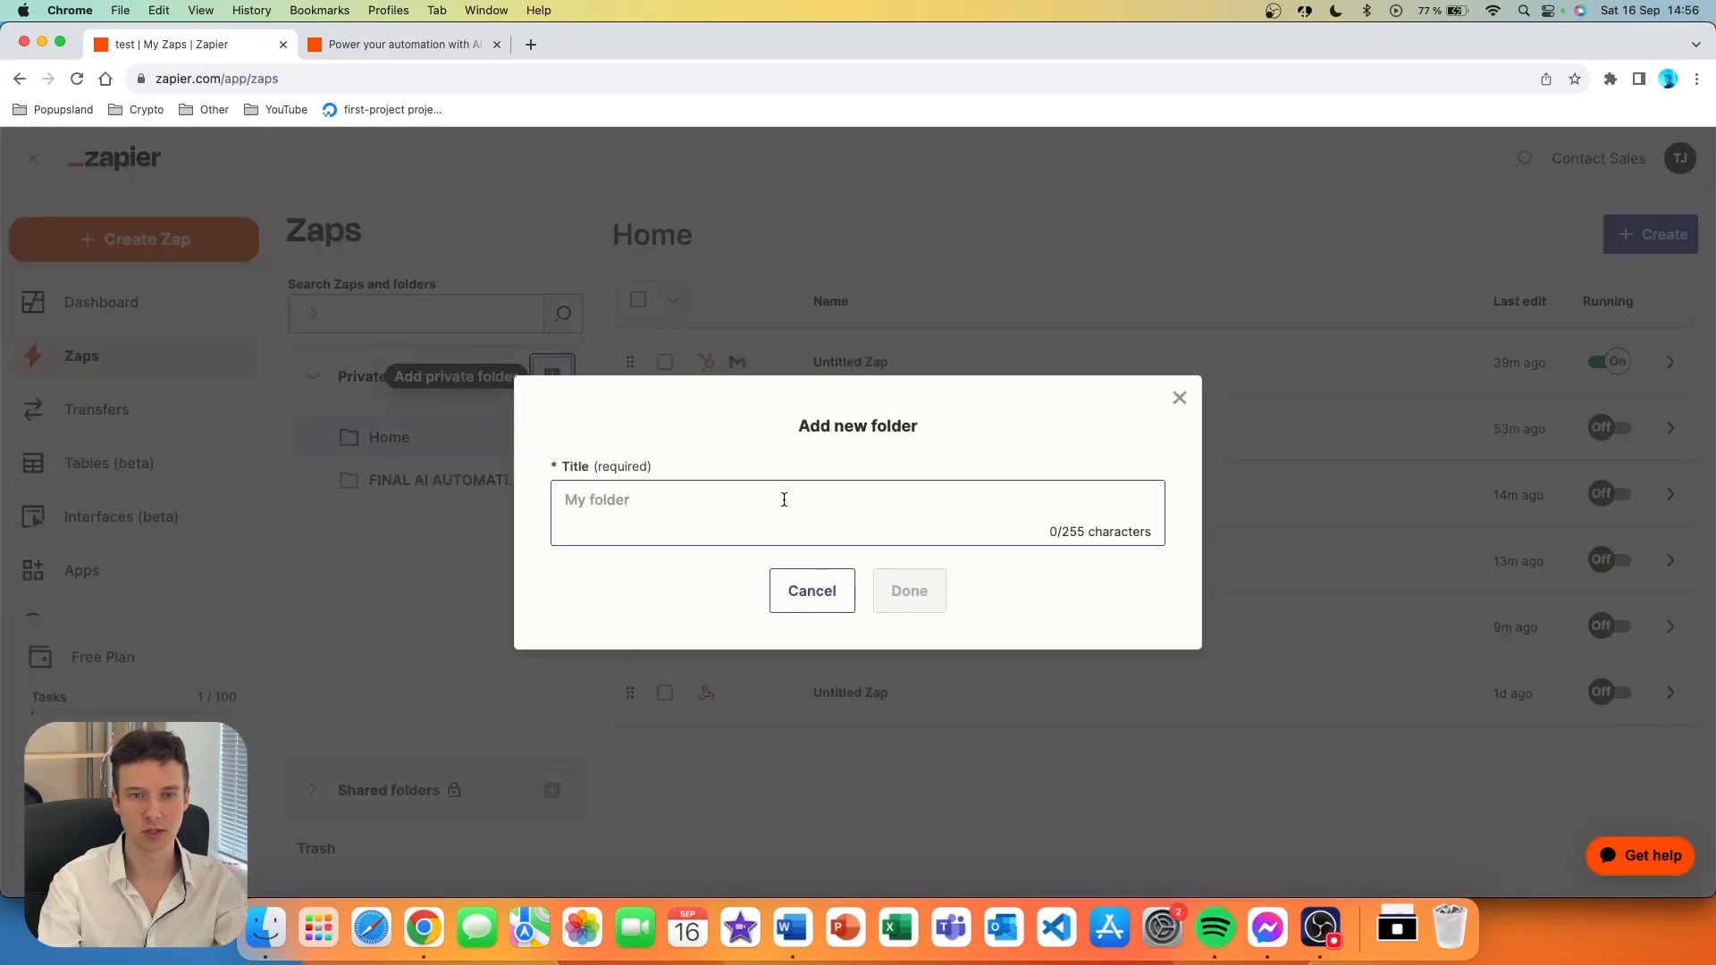
type("test")
left_click(897, 594)
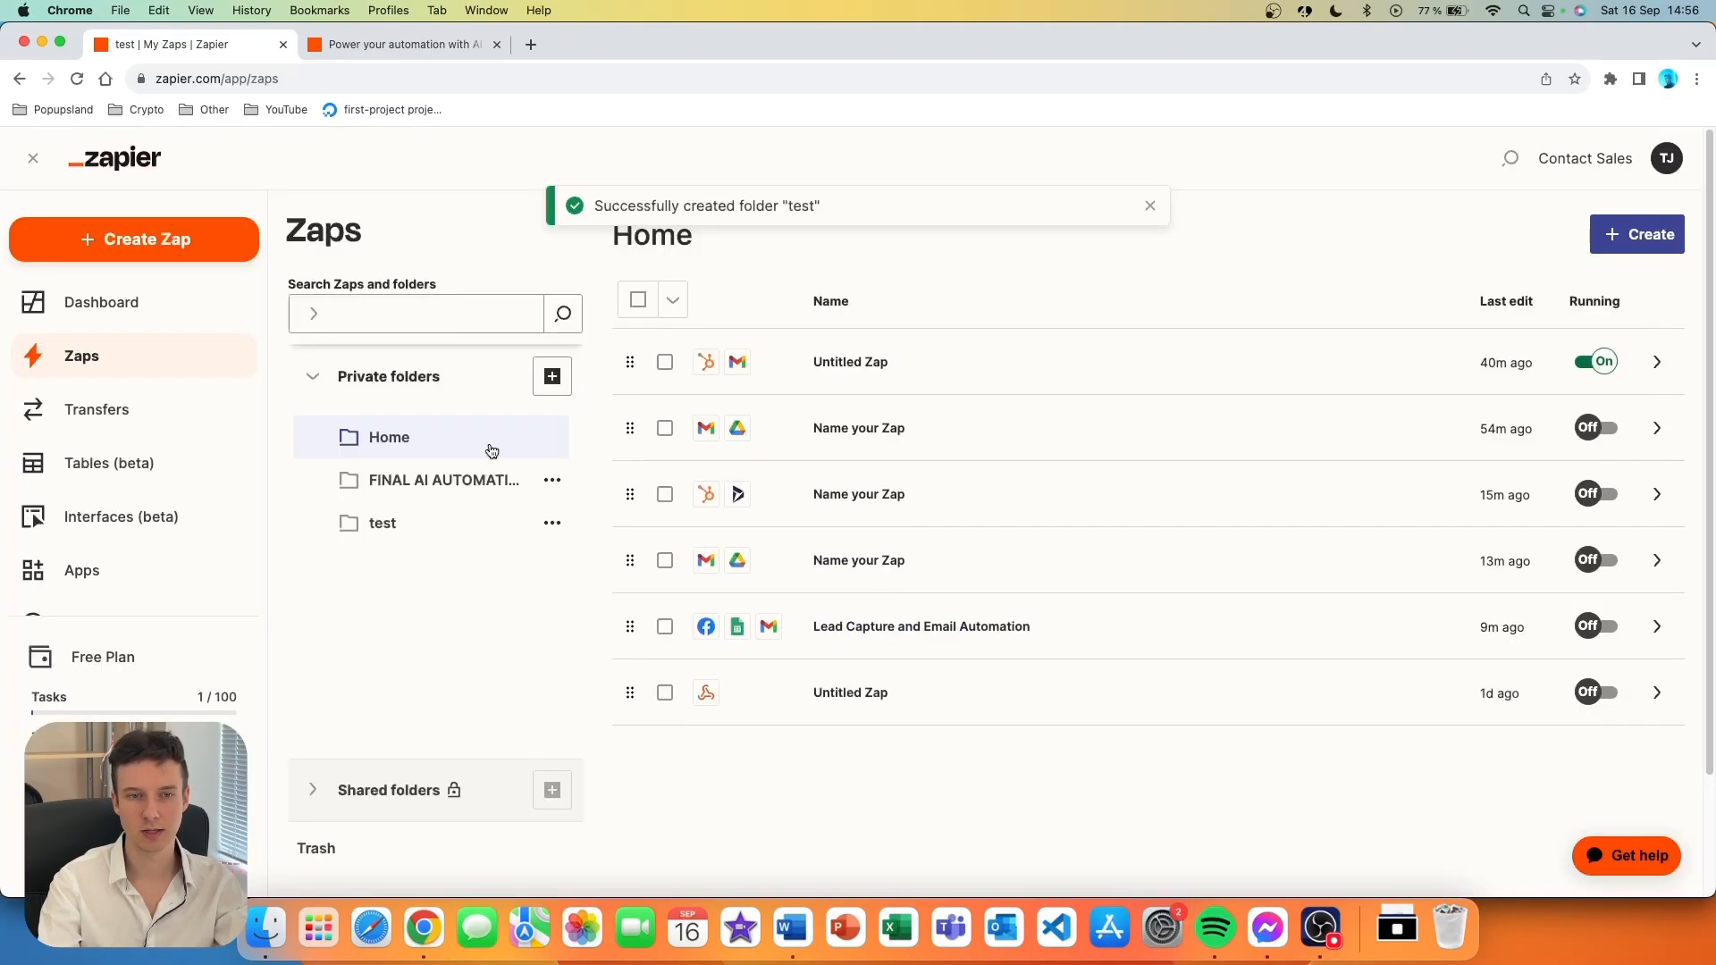
left_click(429, 525)
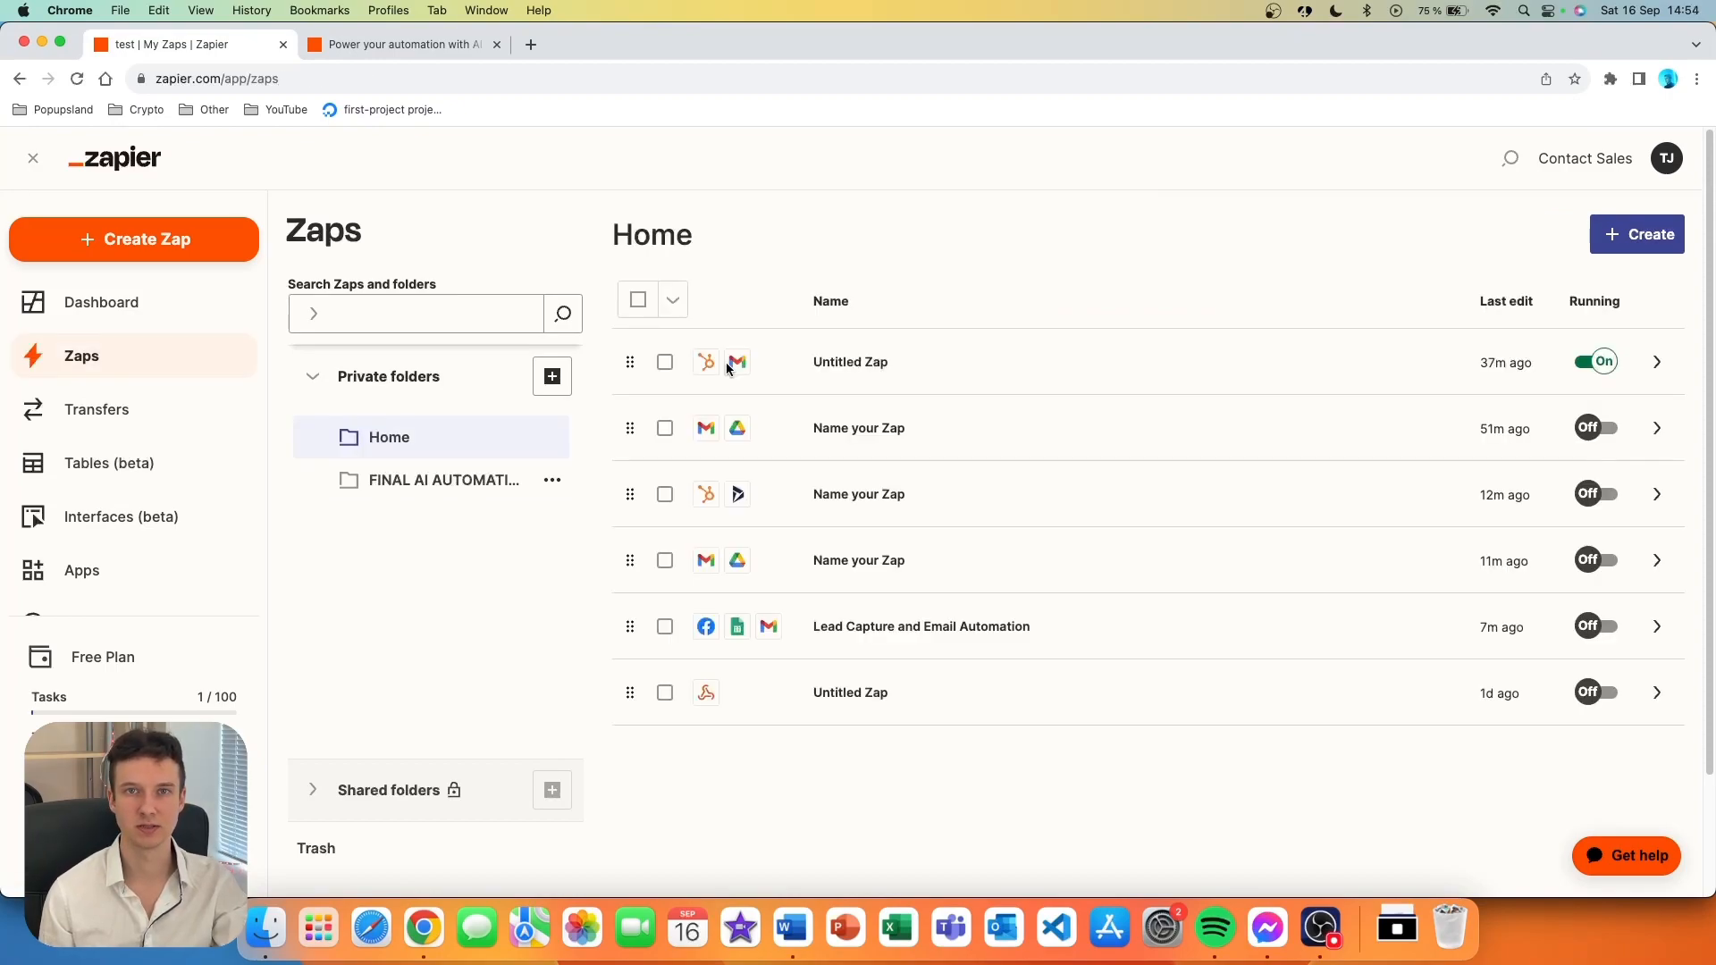
- Select the first three Zaps in the Home folder, look at their bulk actions, and clear the selection
left_click(640, 300)
left_click(640, 292)
left_click(665, 354)
left_click(665, 420)
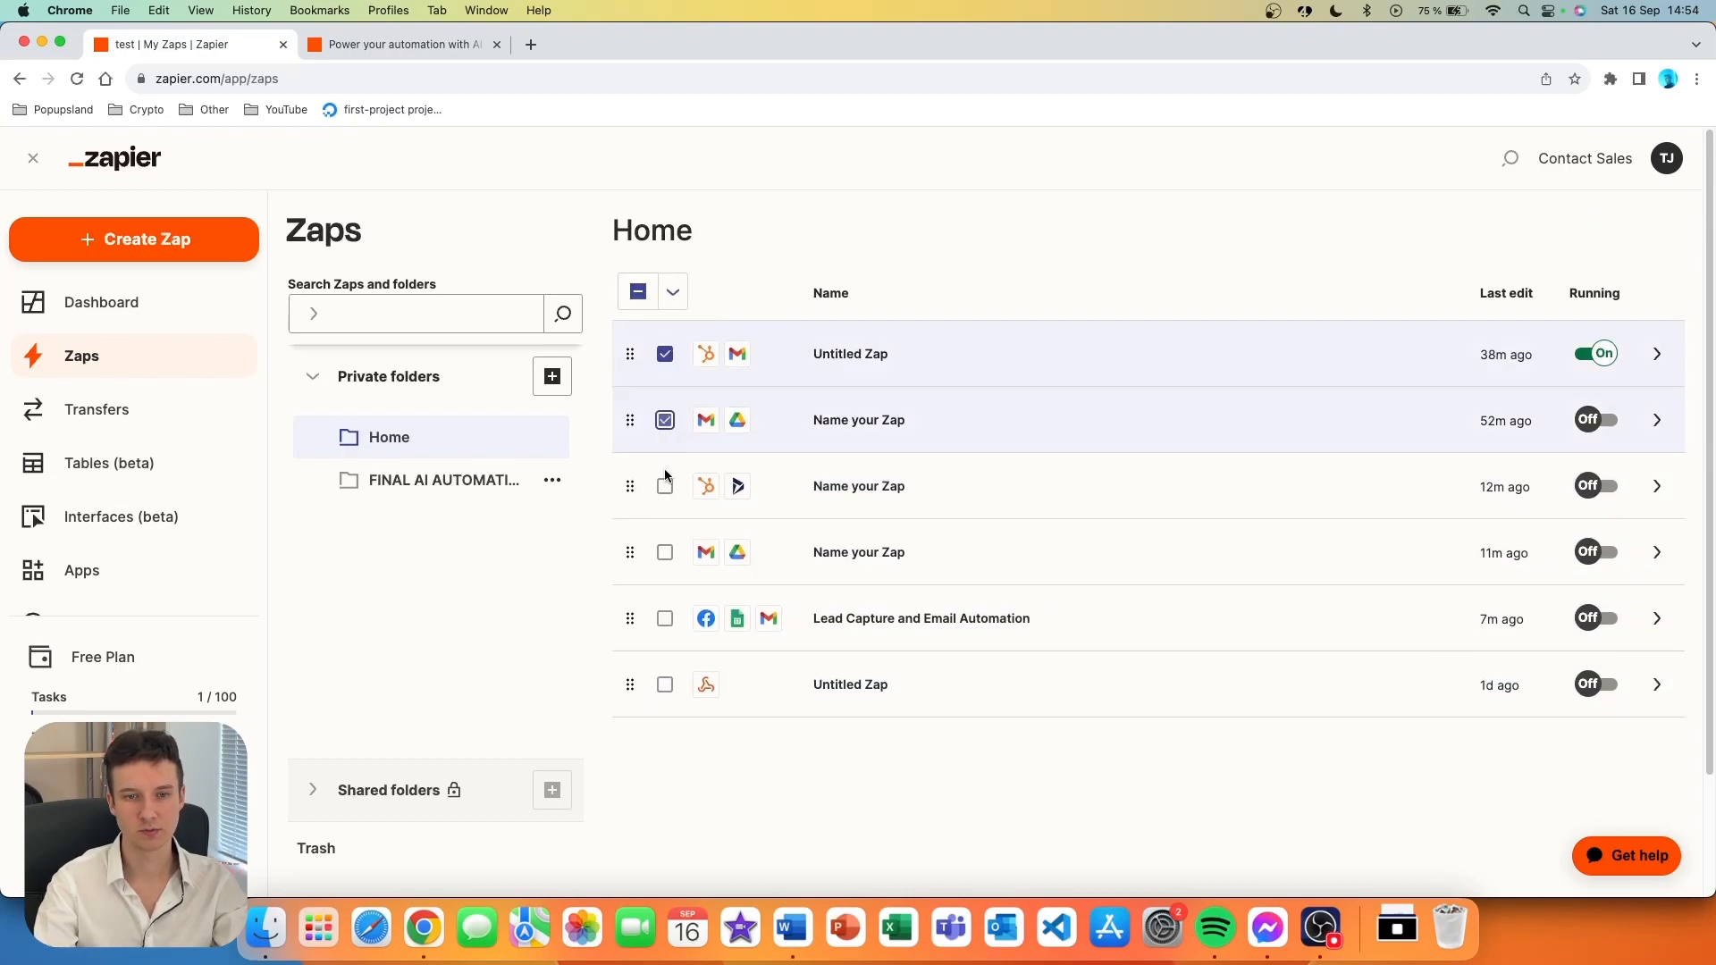
left_click(665, 486)
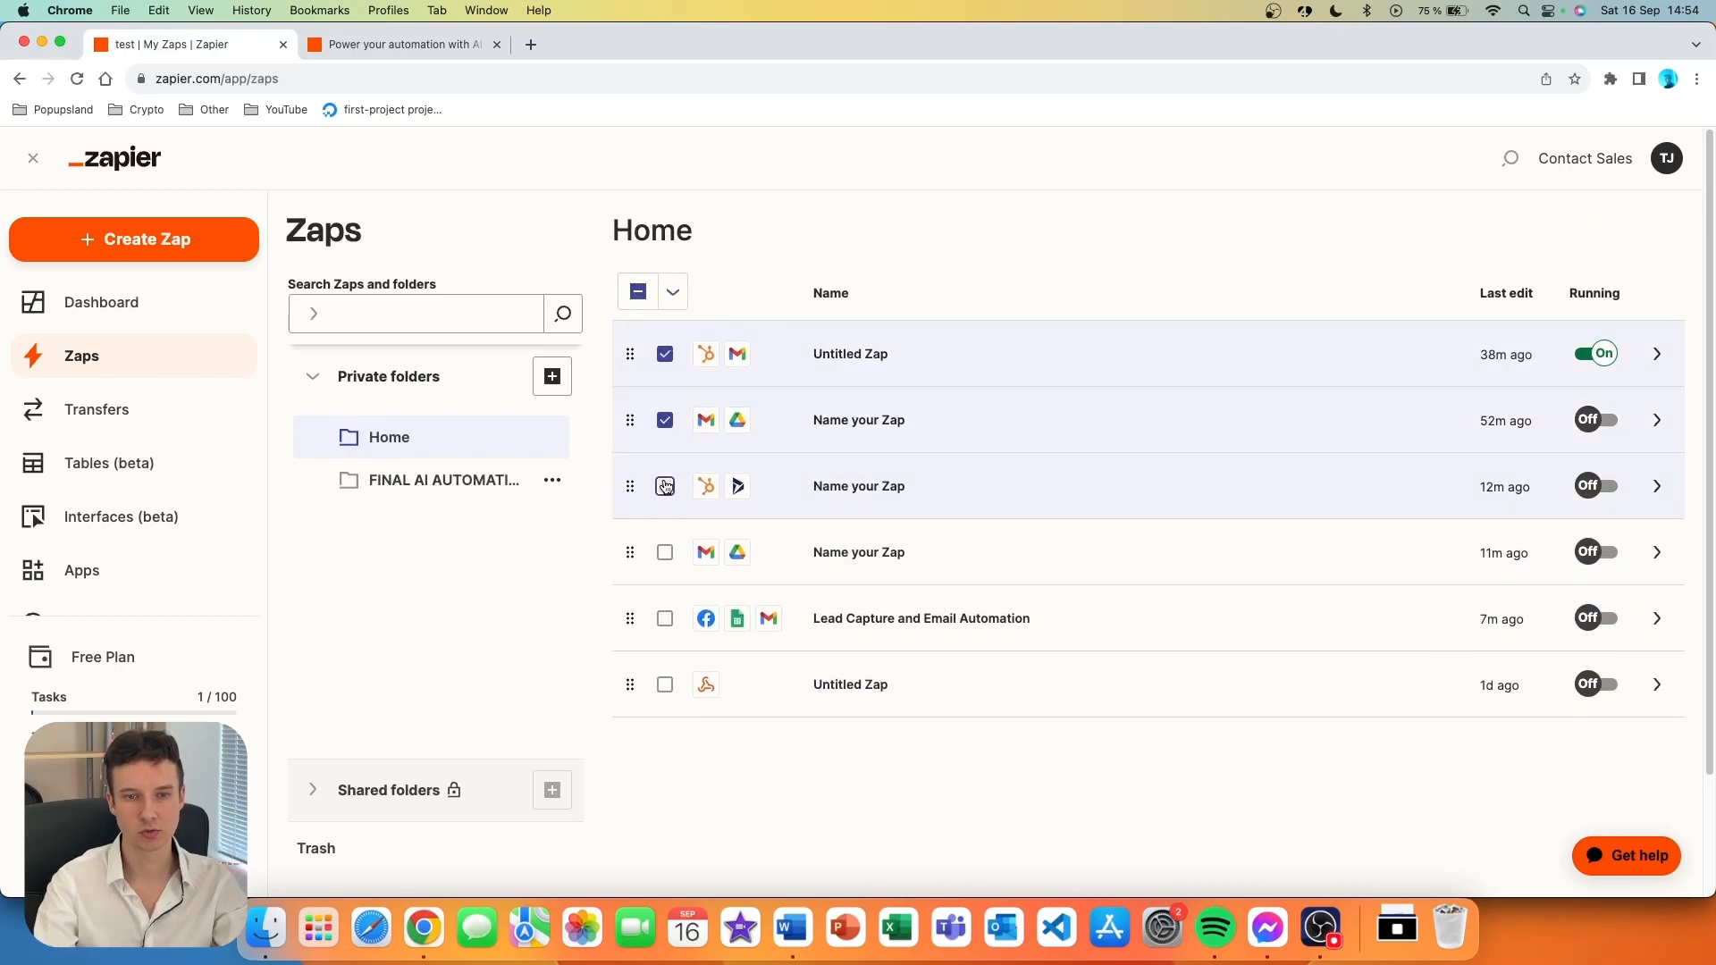
left_click(673, 293)
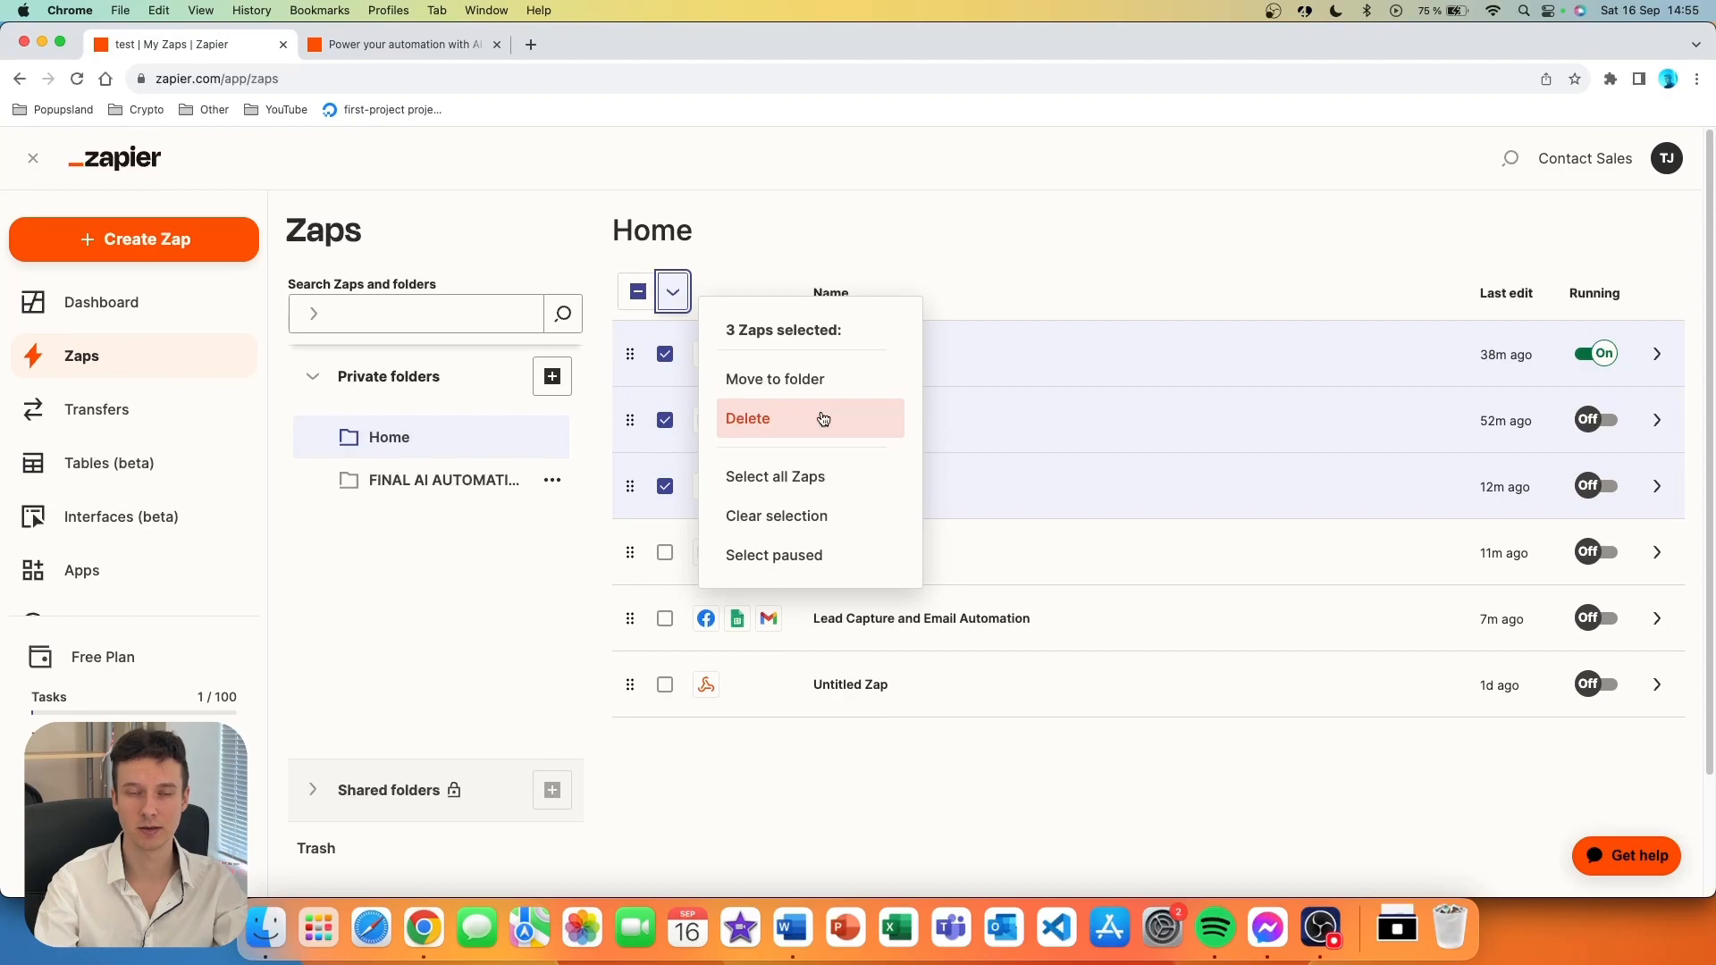
left_click(851, 557)
- Check the shared folders, and review the deleted Zaps and the retention period in the Trash
scroll(364, 715, "down", 2)
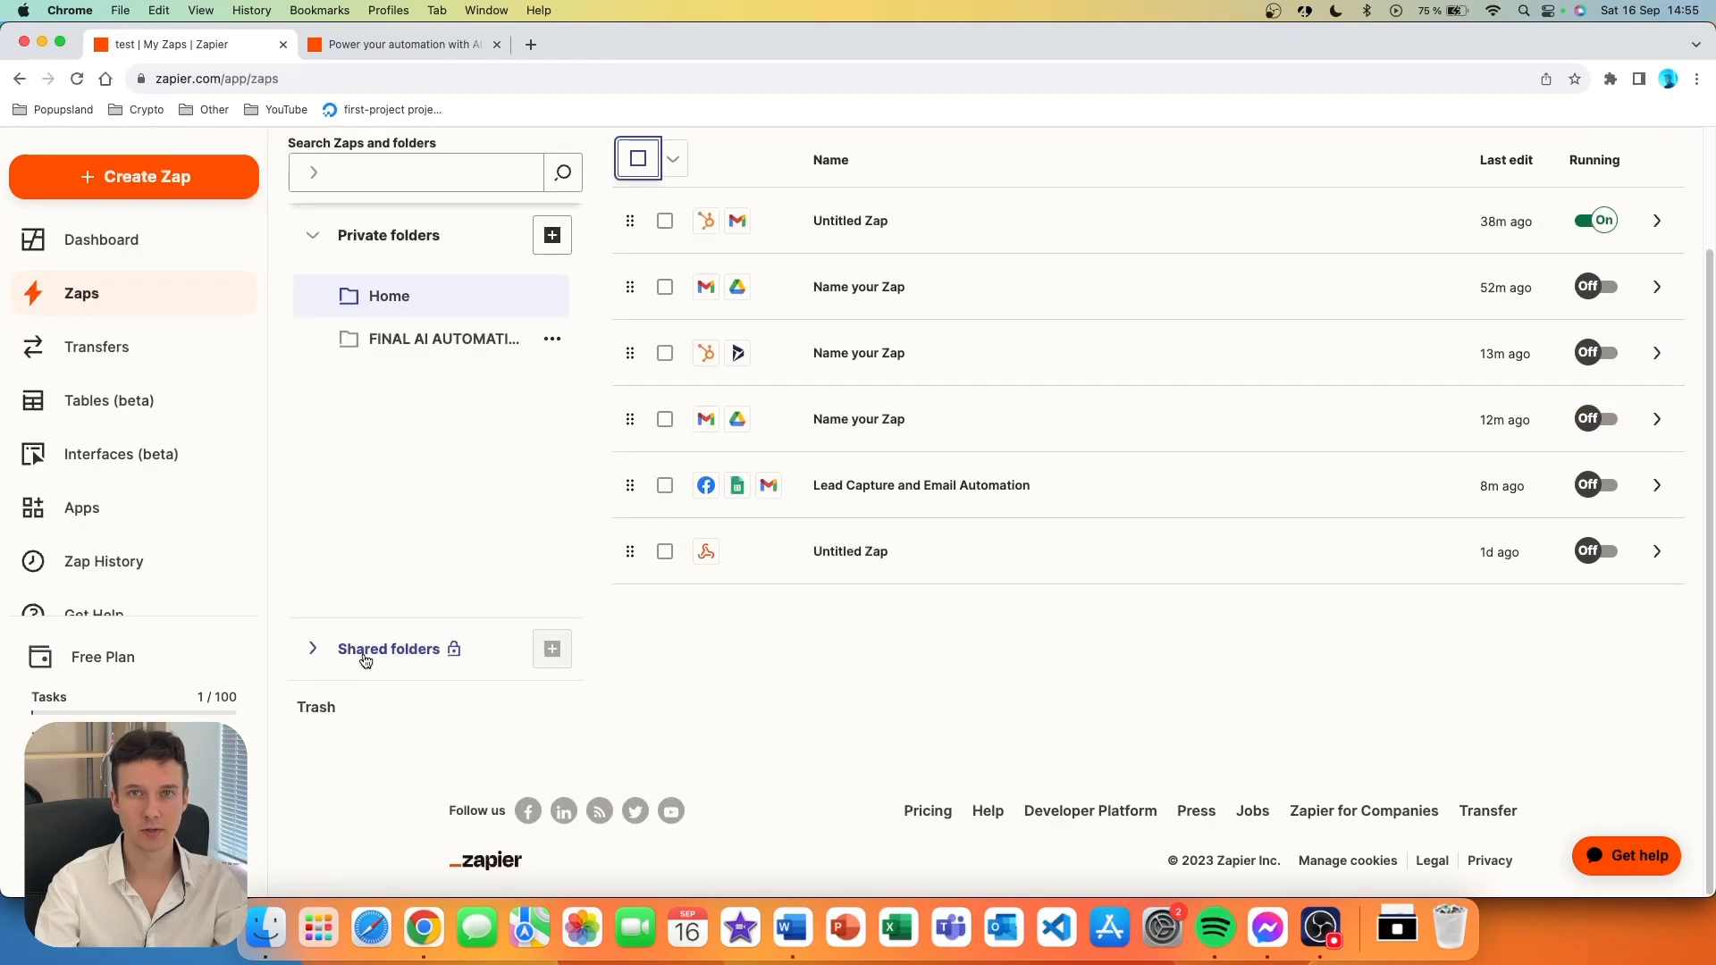
left_click(364, 659)
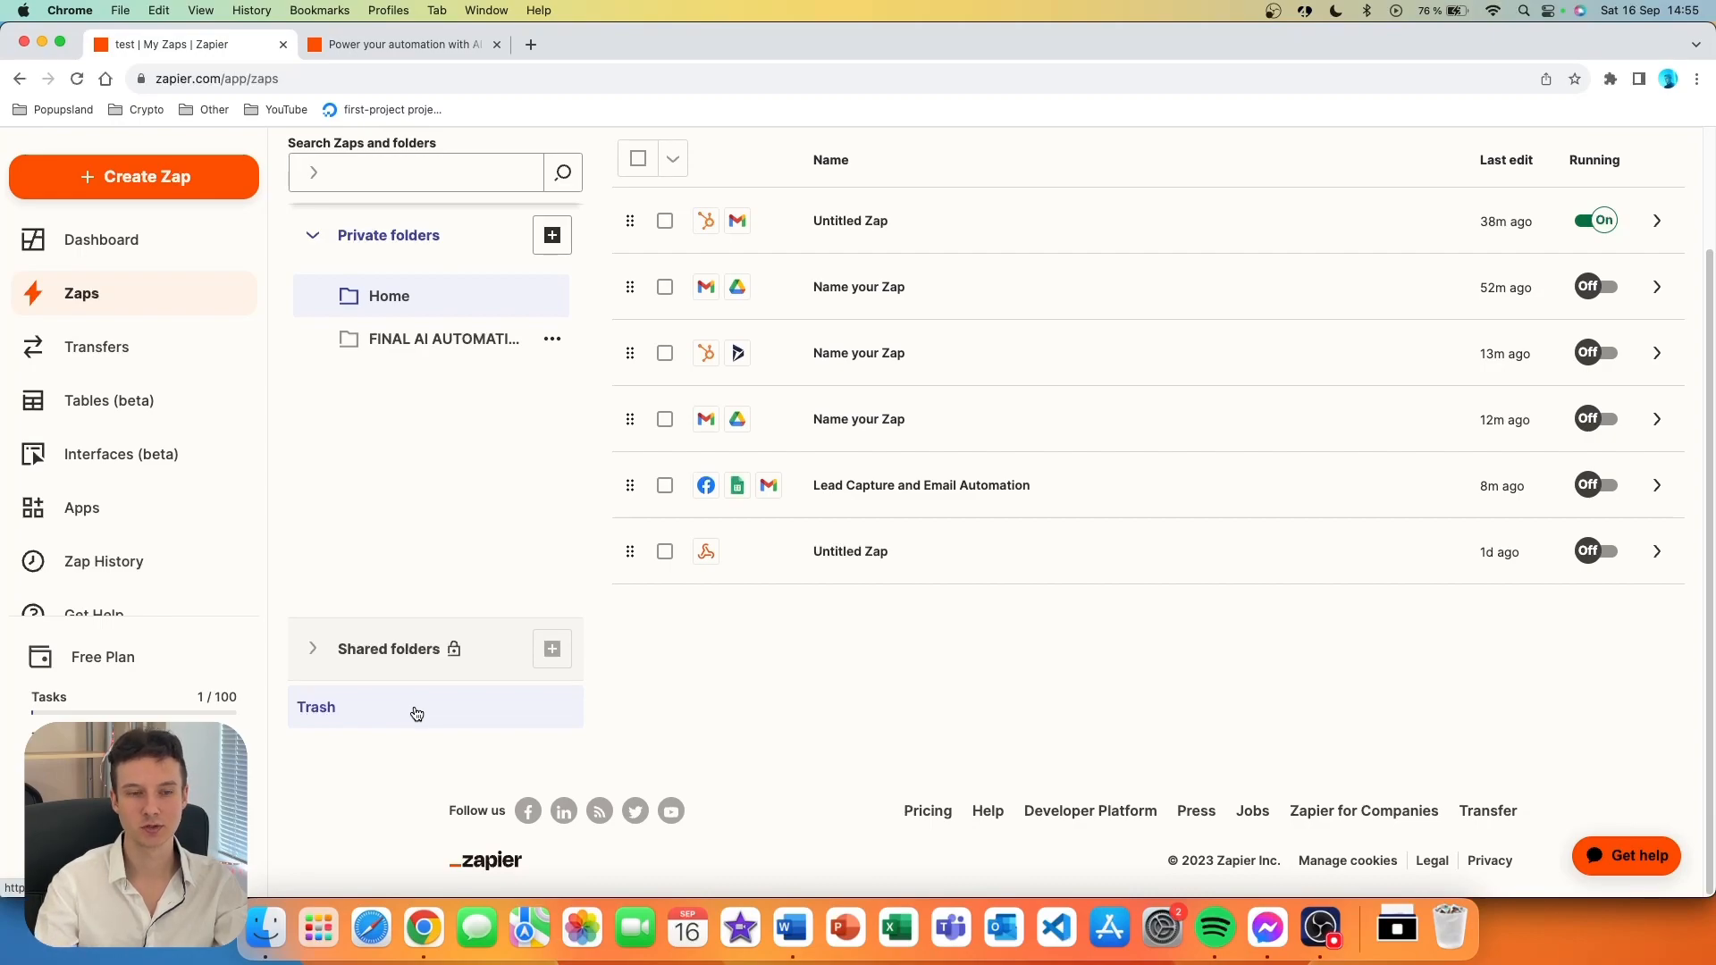
left_click(415, 712)
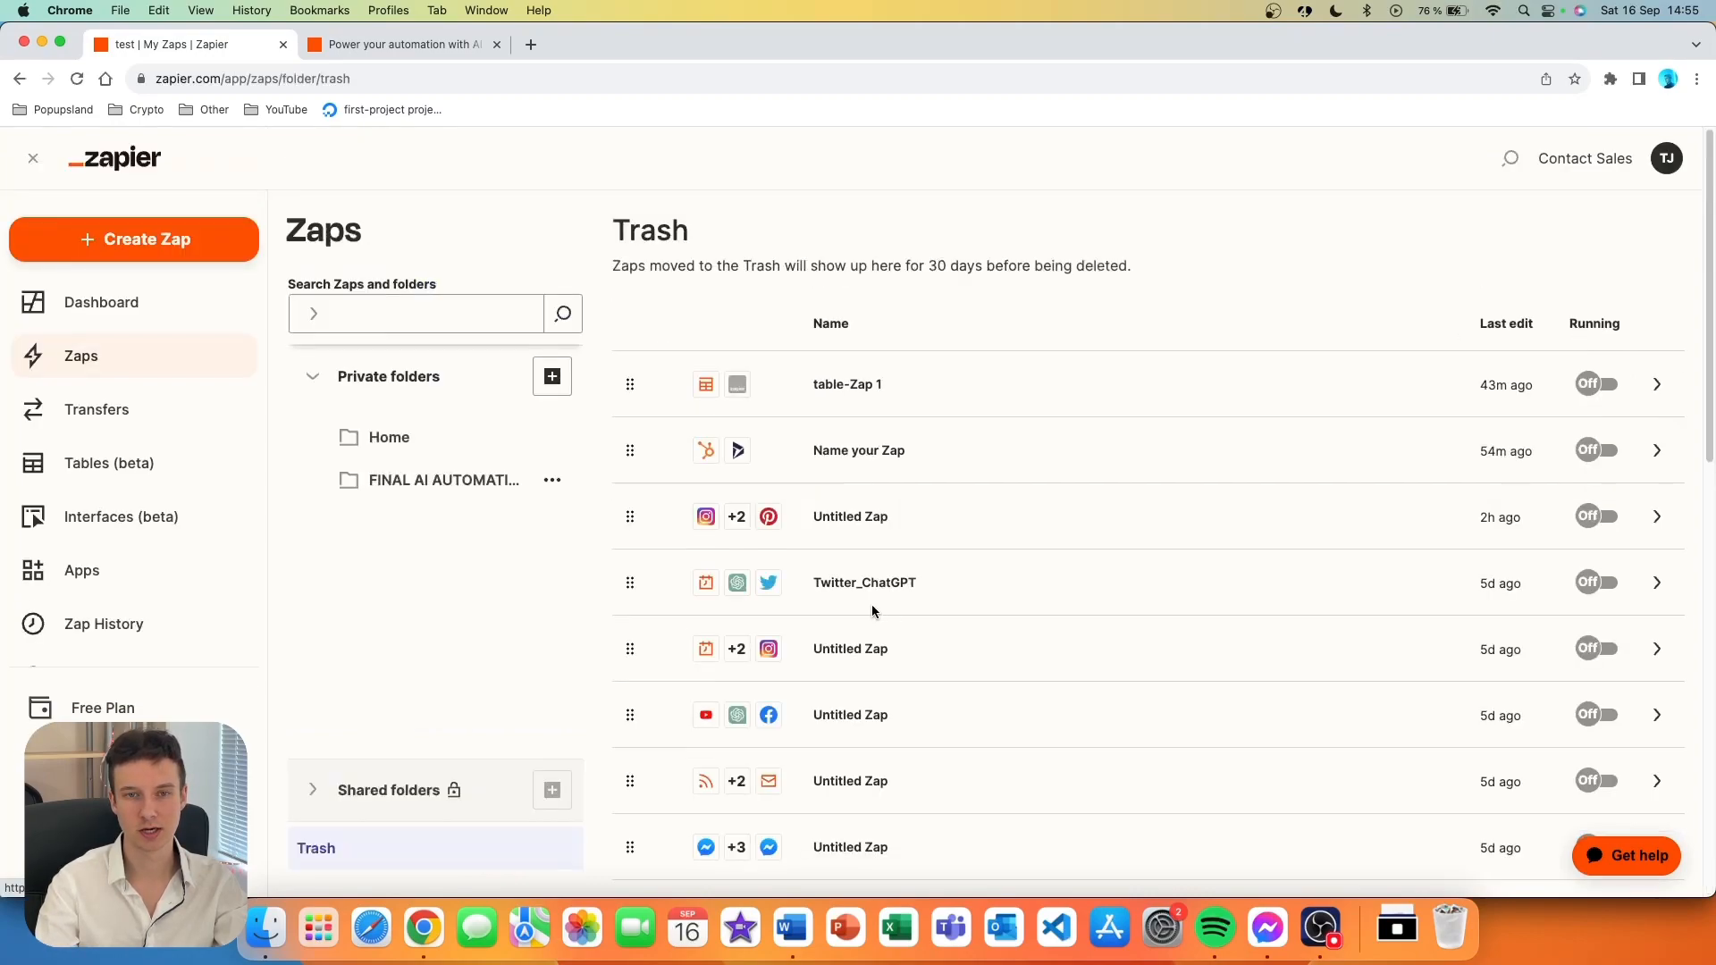
scroll(1004, 444, "down", 8)
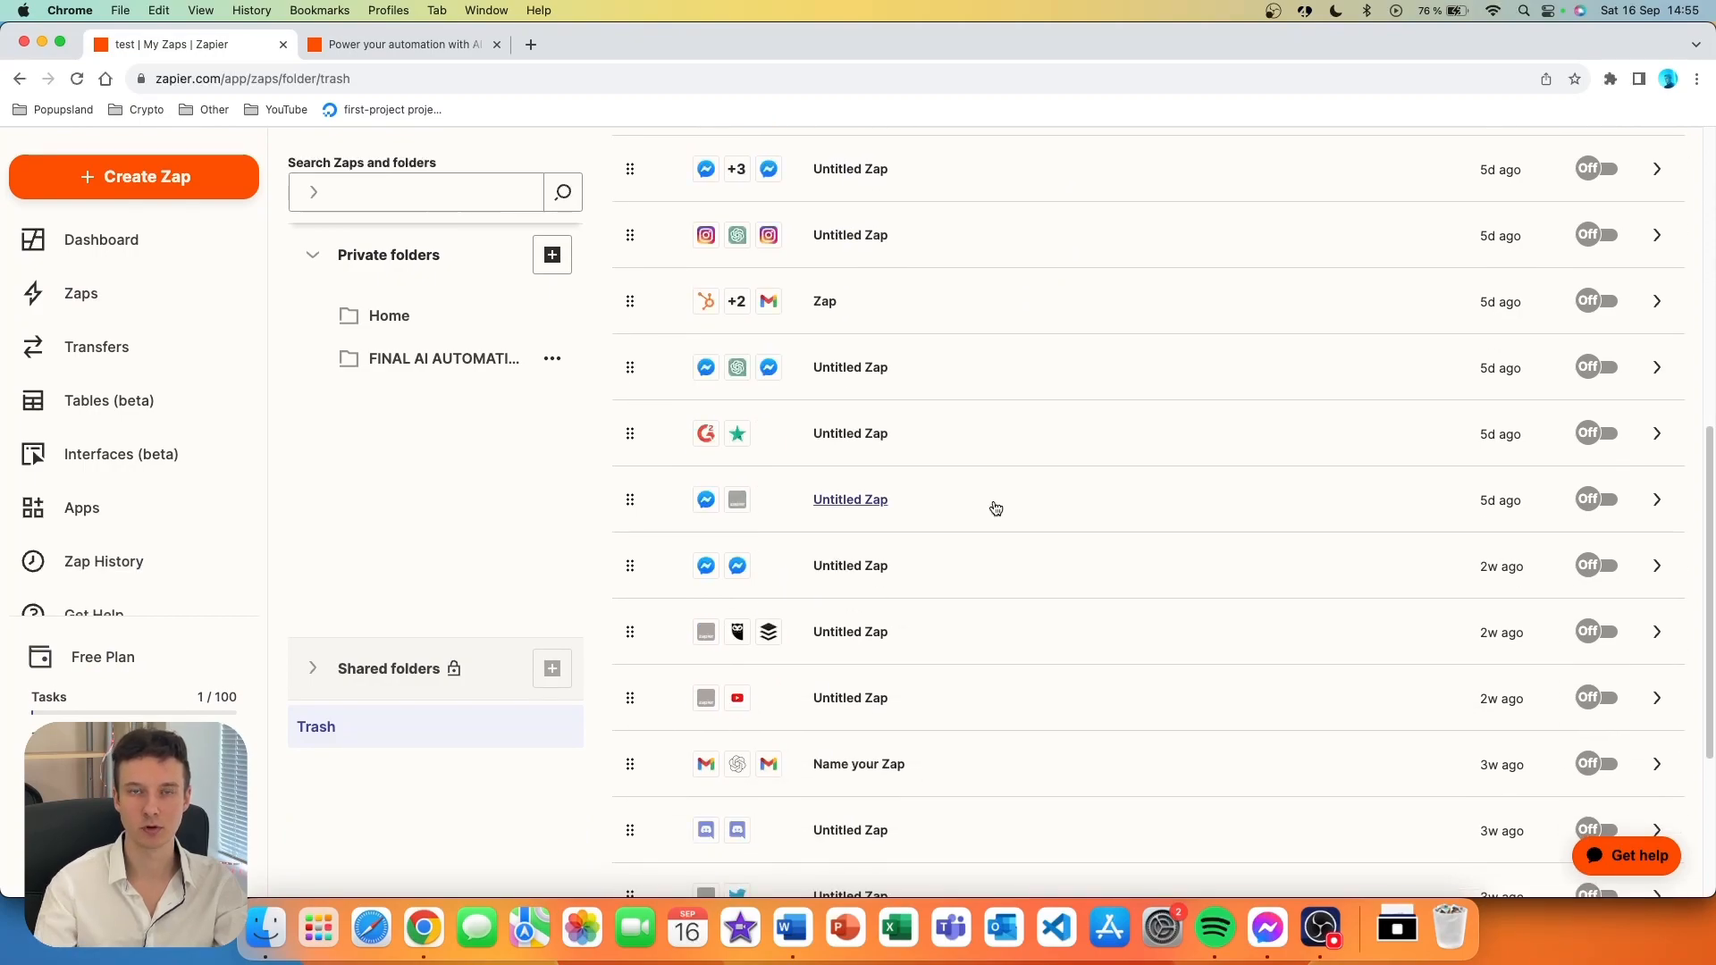
scroll(994, 501, "up", 8)
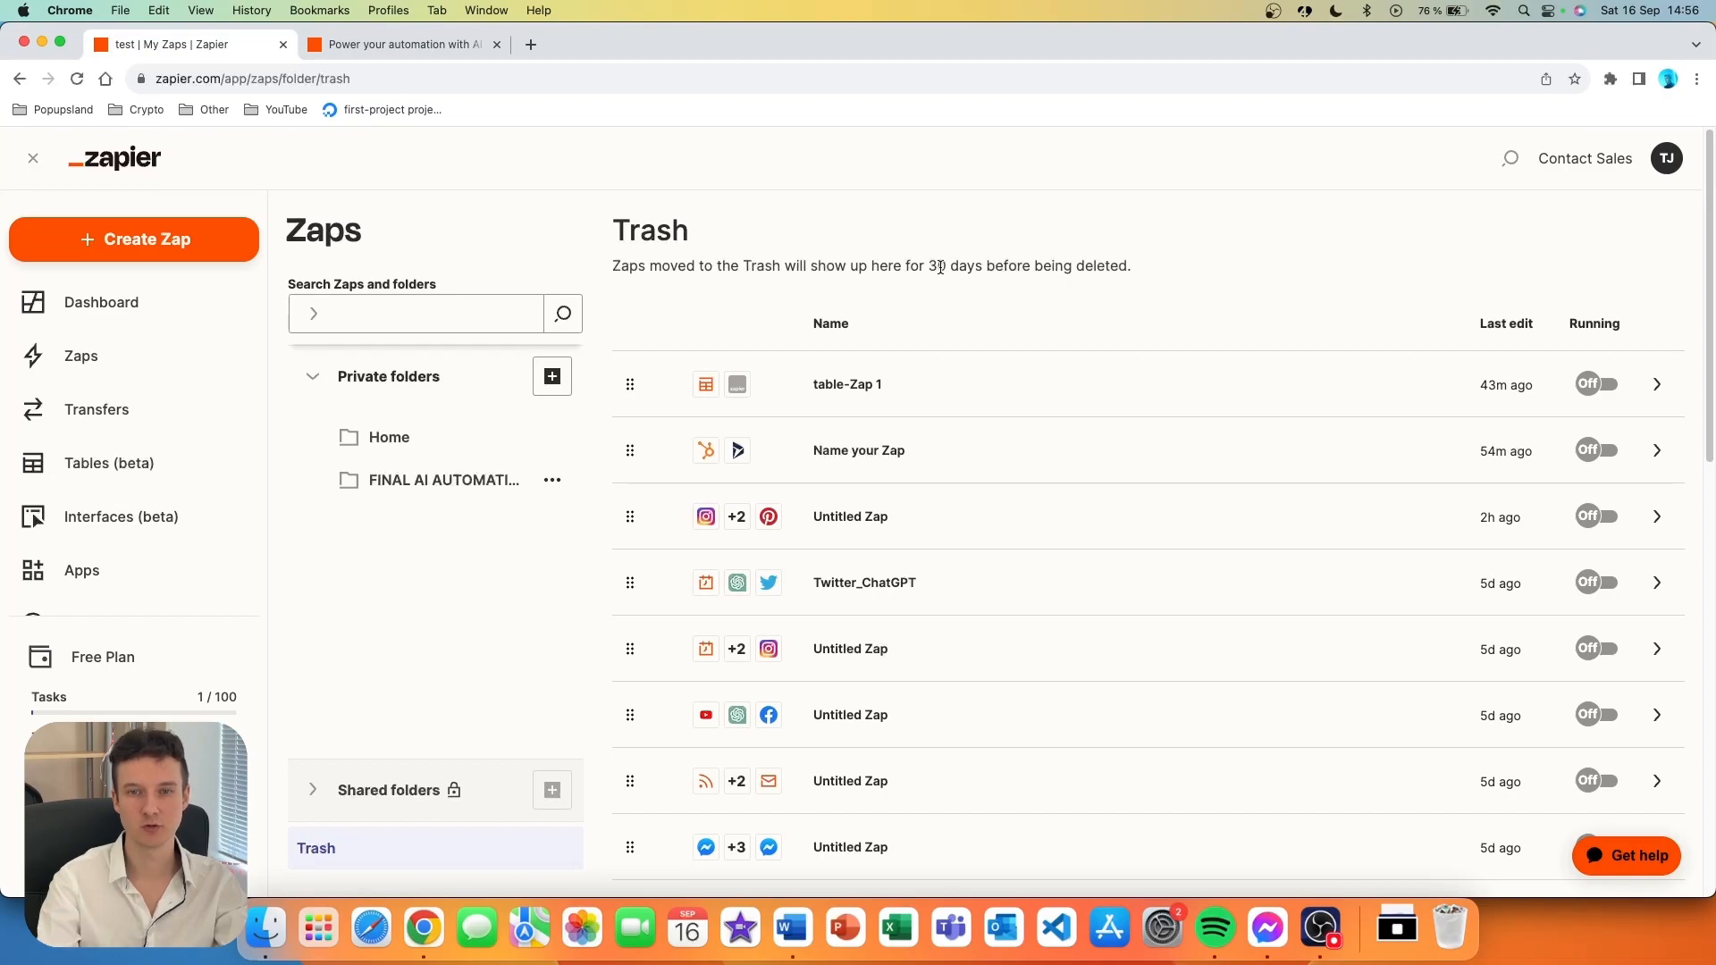
left_click_drag(929, 266, 982, 268)
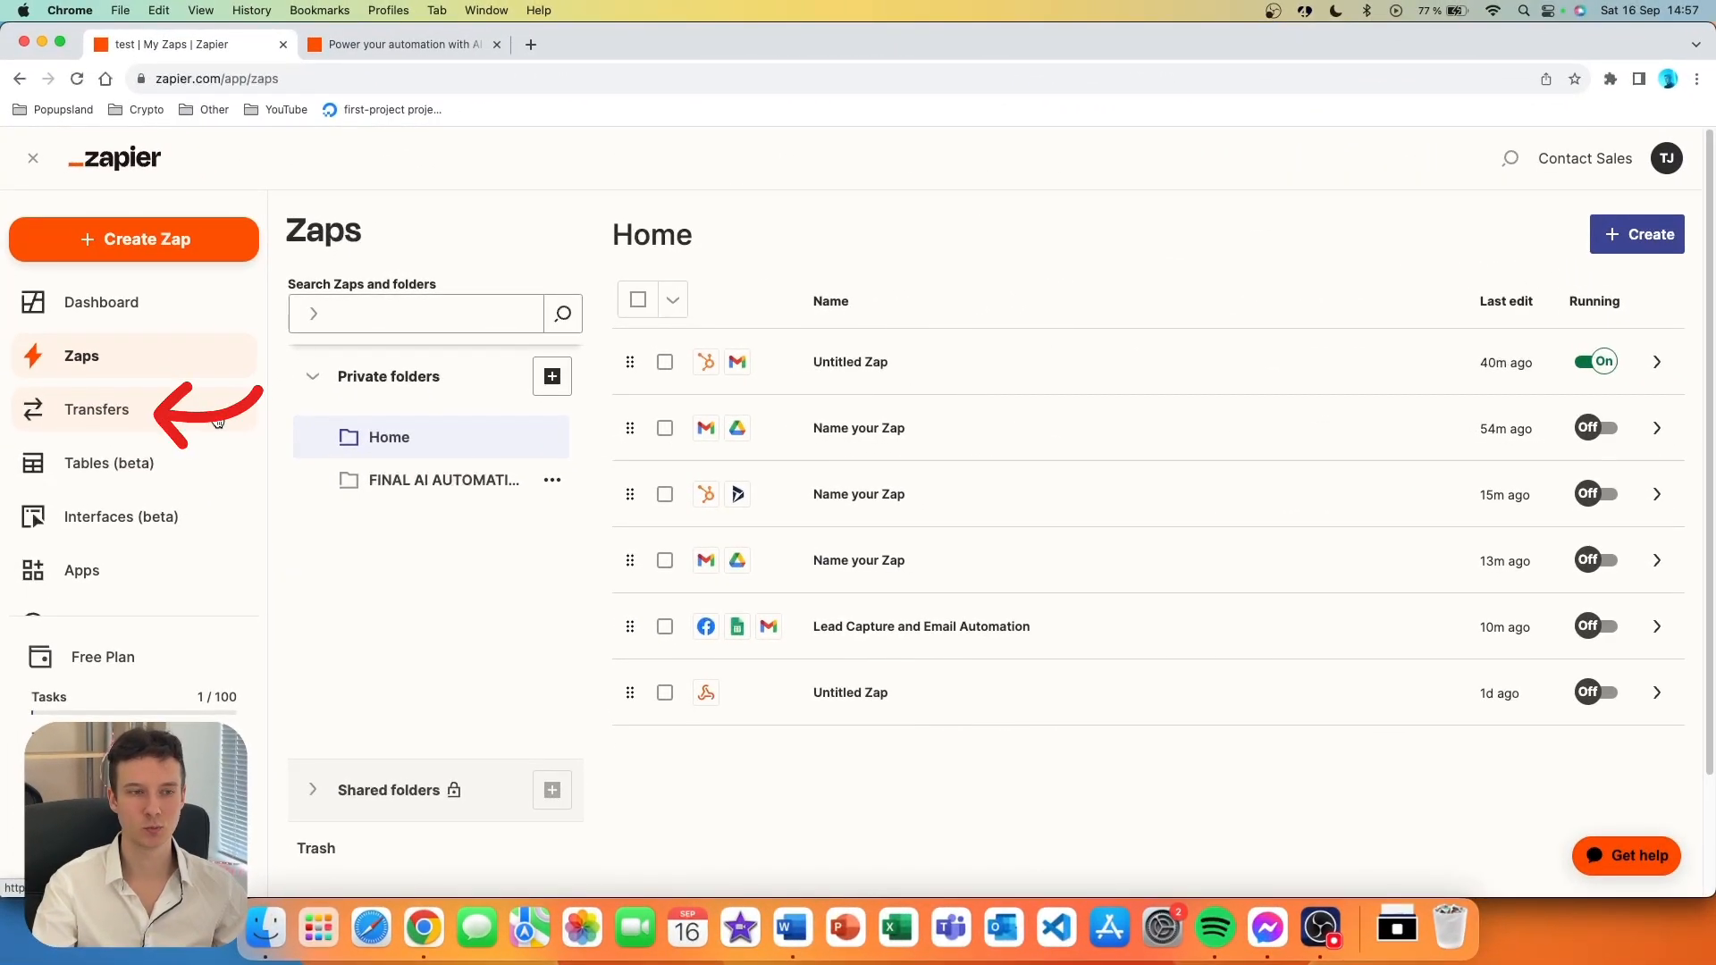
- Start a new Transfer that moves data one time between two apps
left_click(105, 428)
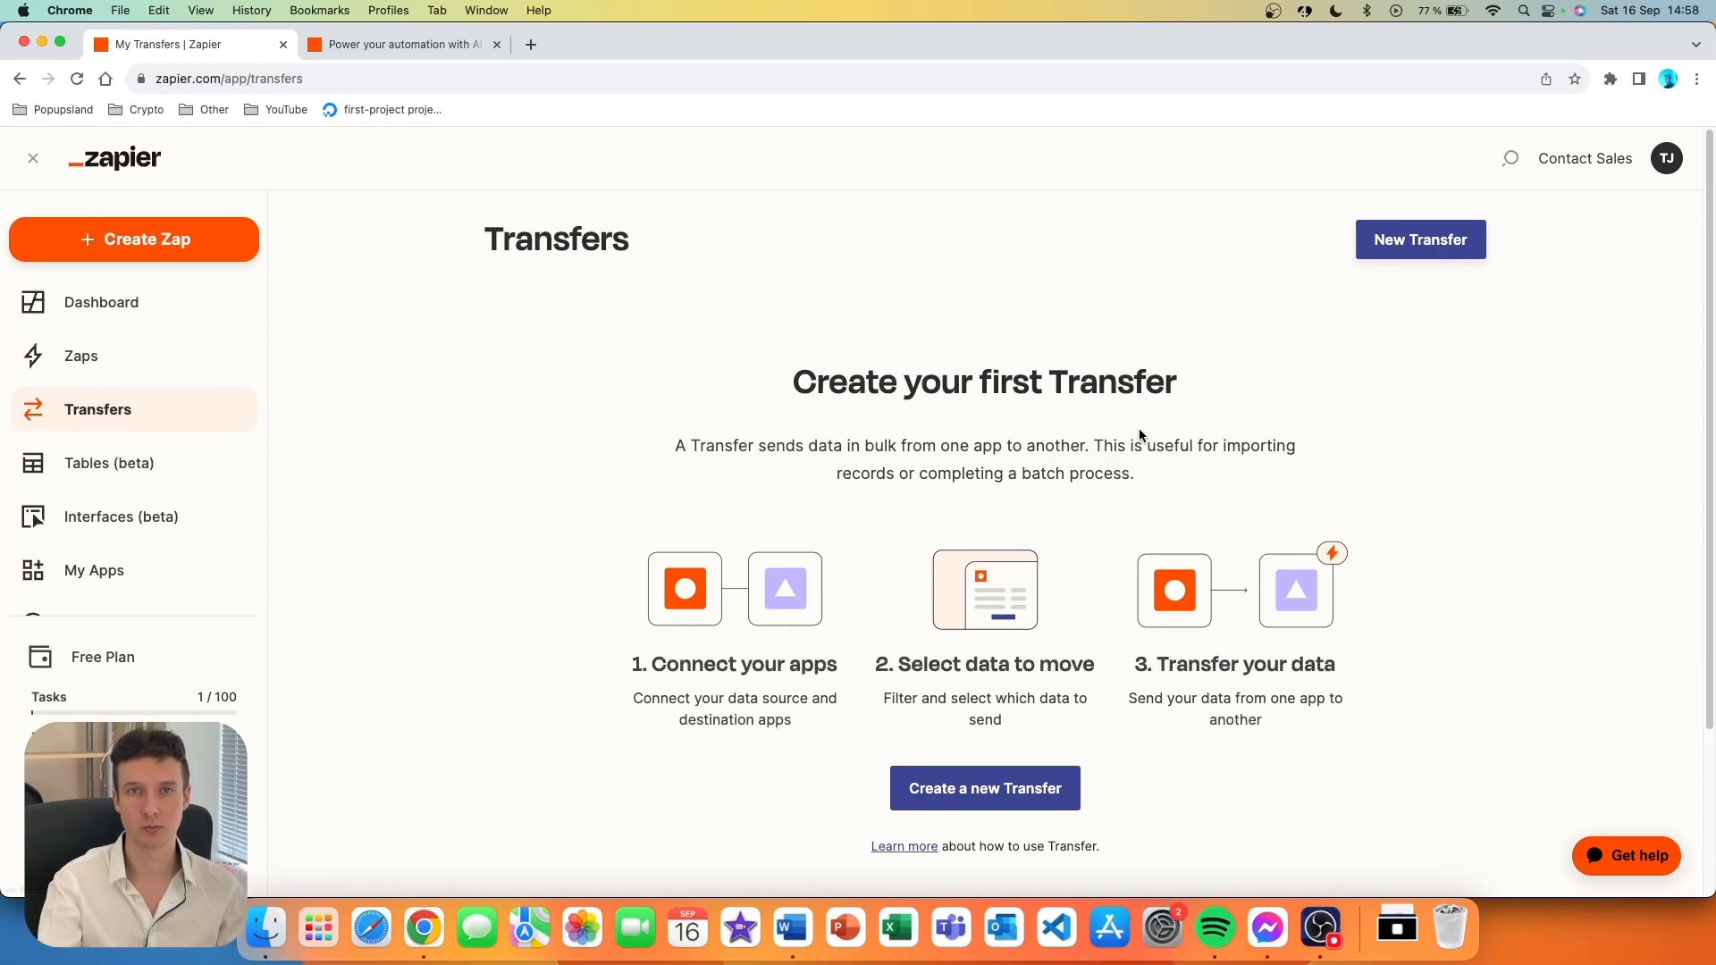
left_click(1008, 795)
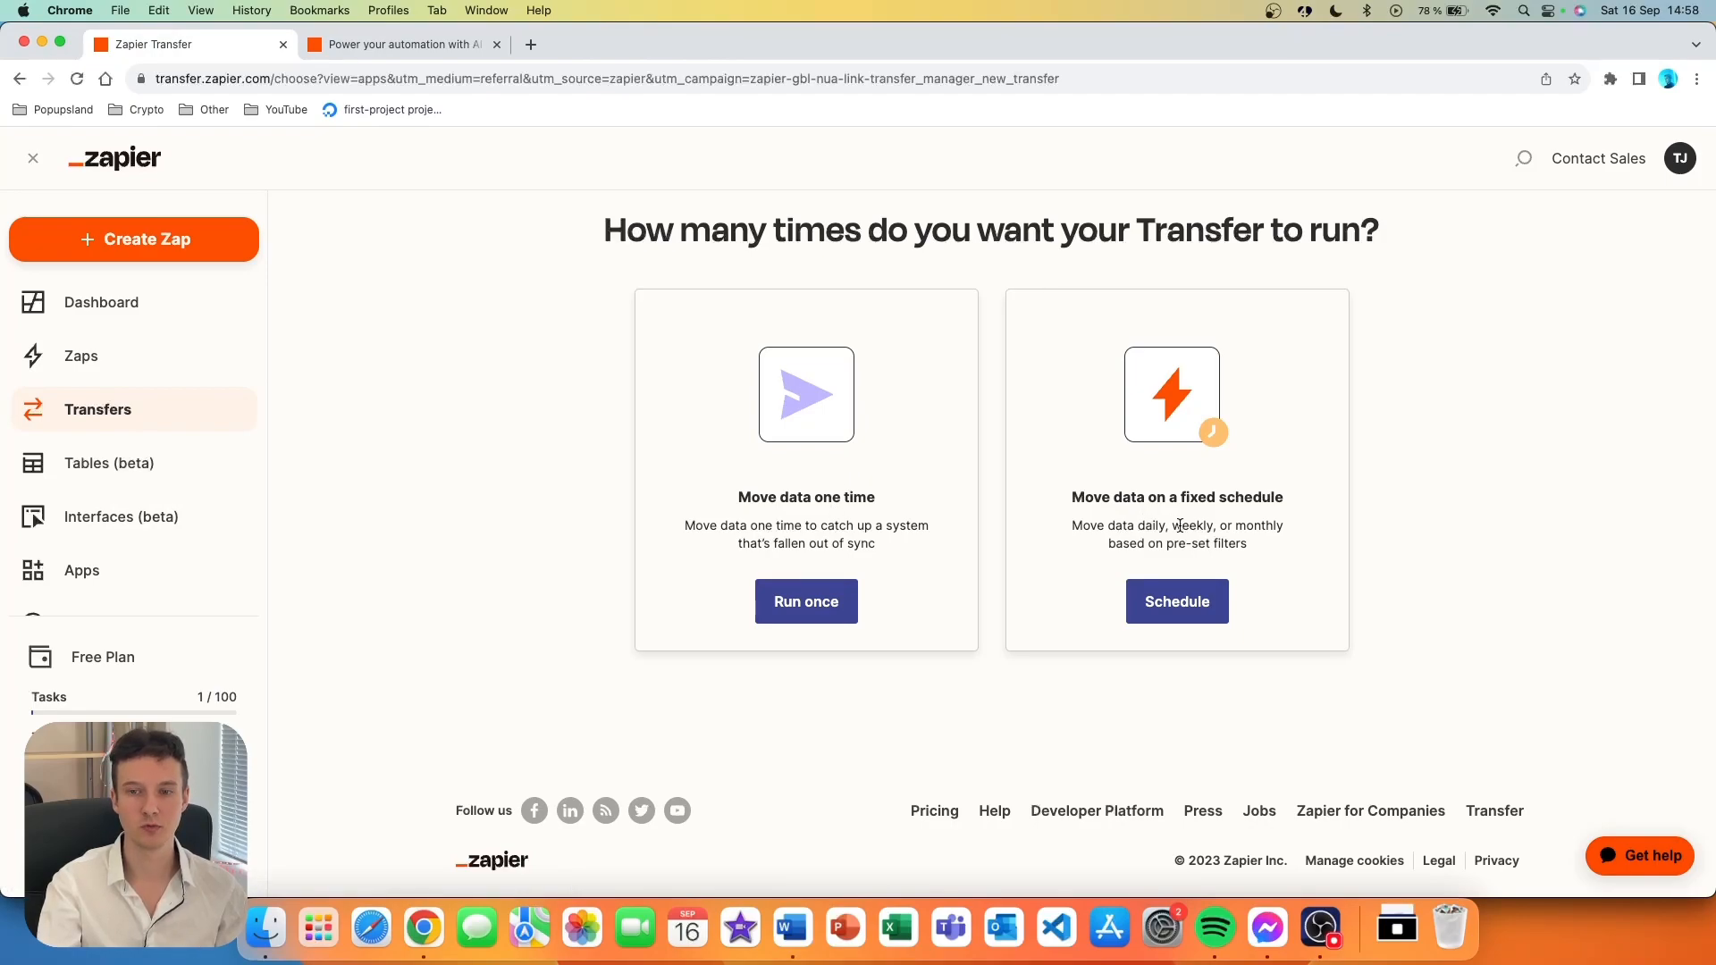
left_click(827, 608)
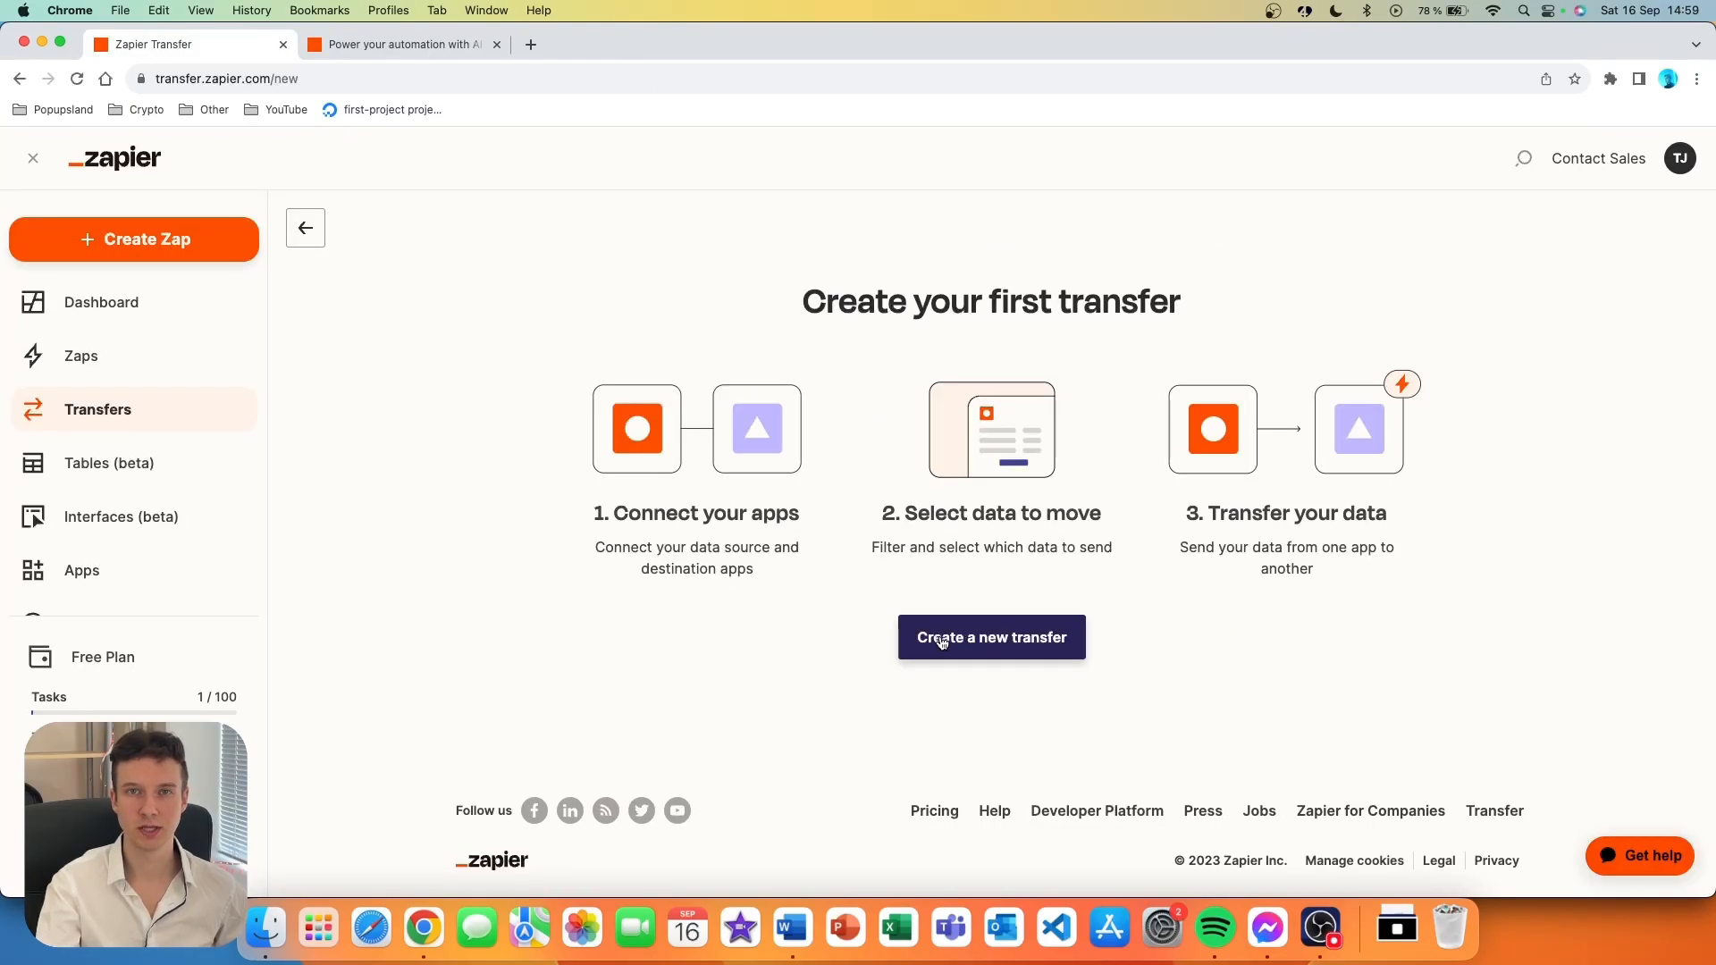
left_click(992, 646)
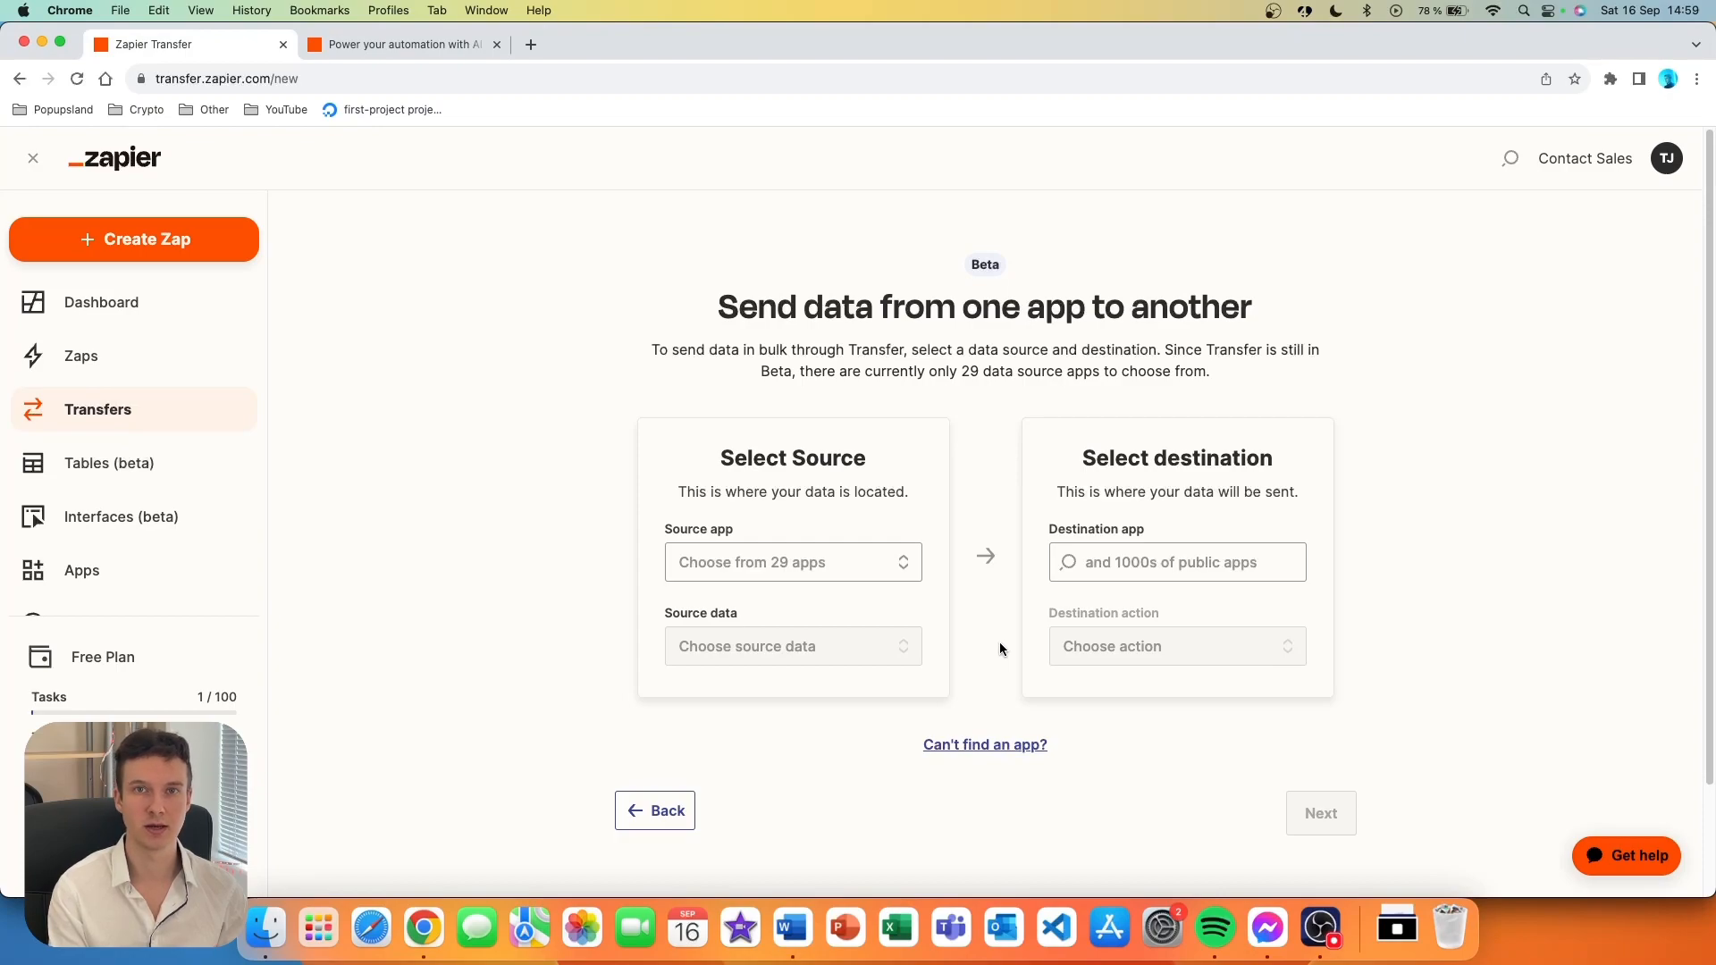
- Set the Transfer's source app to Airtable and its source data to Record
left_click(792, 562)
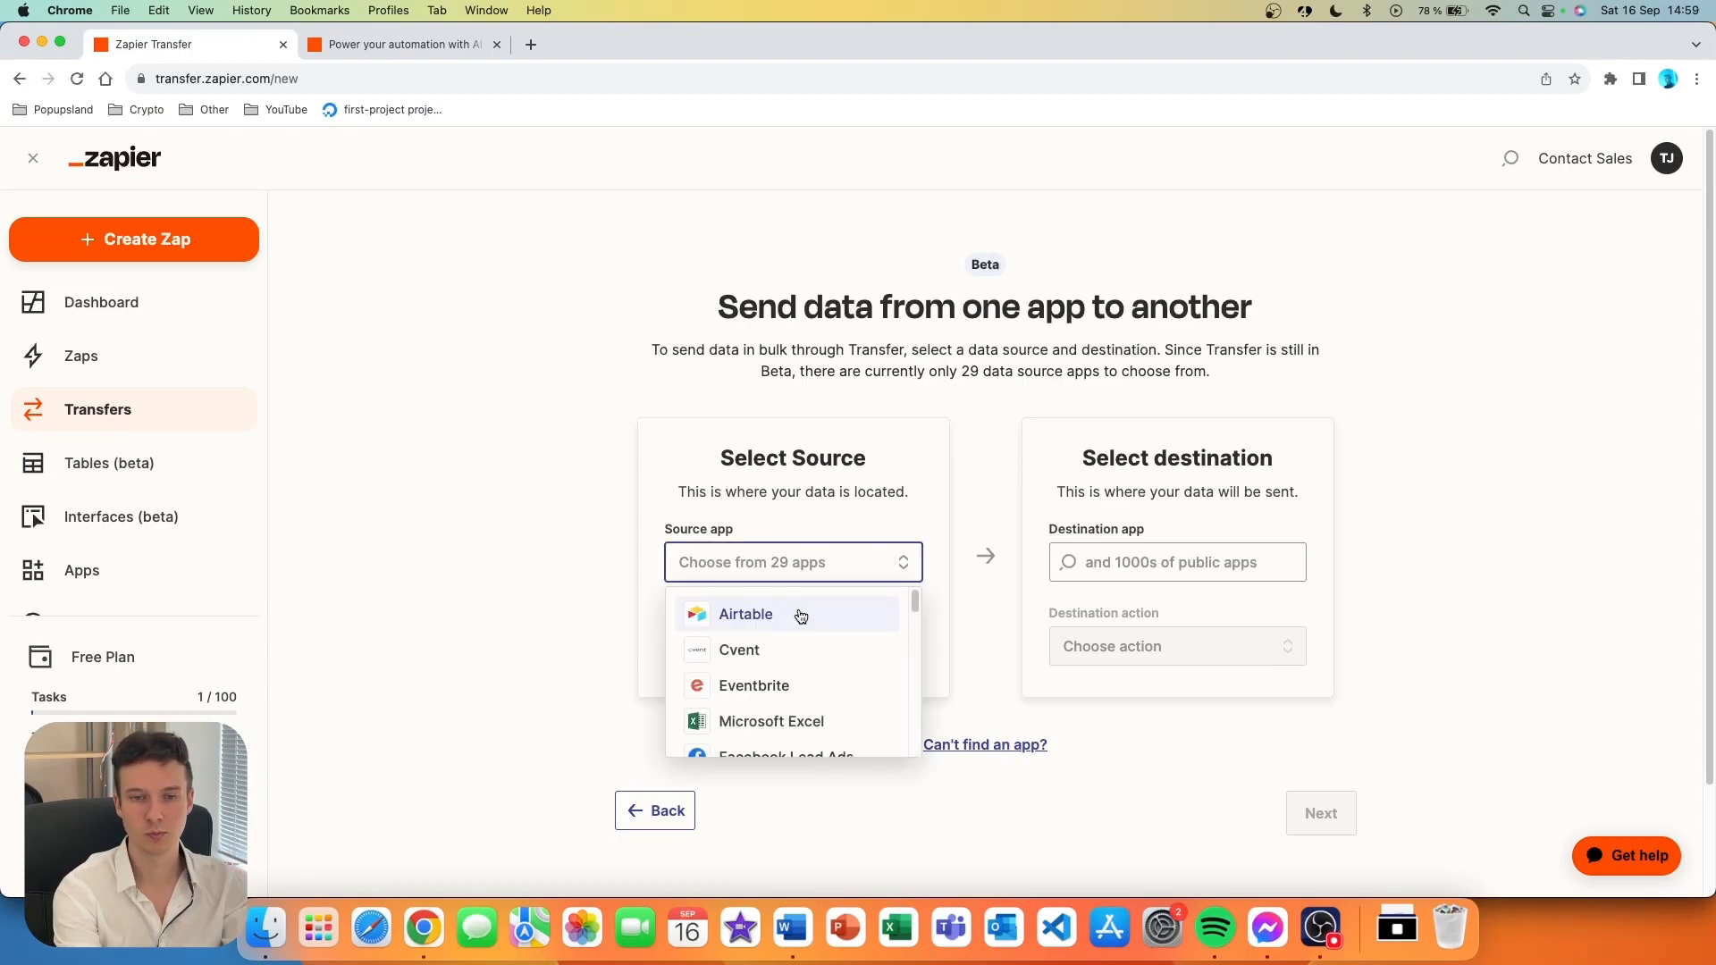
left_click(797, 611)
left_click(800, 645)
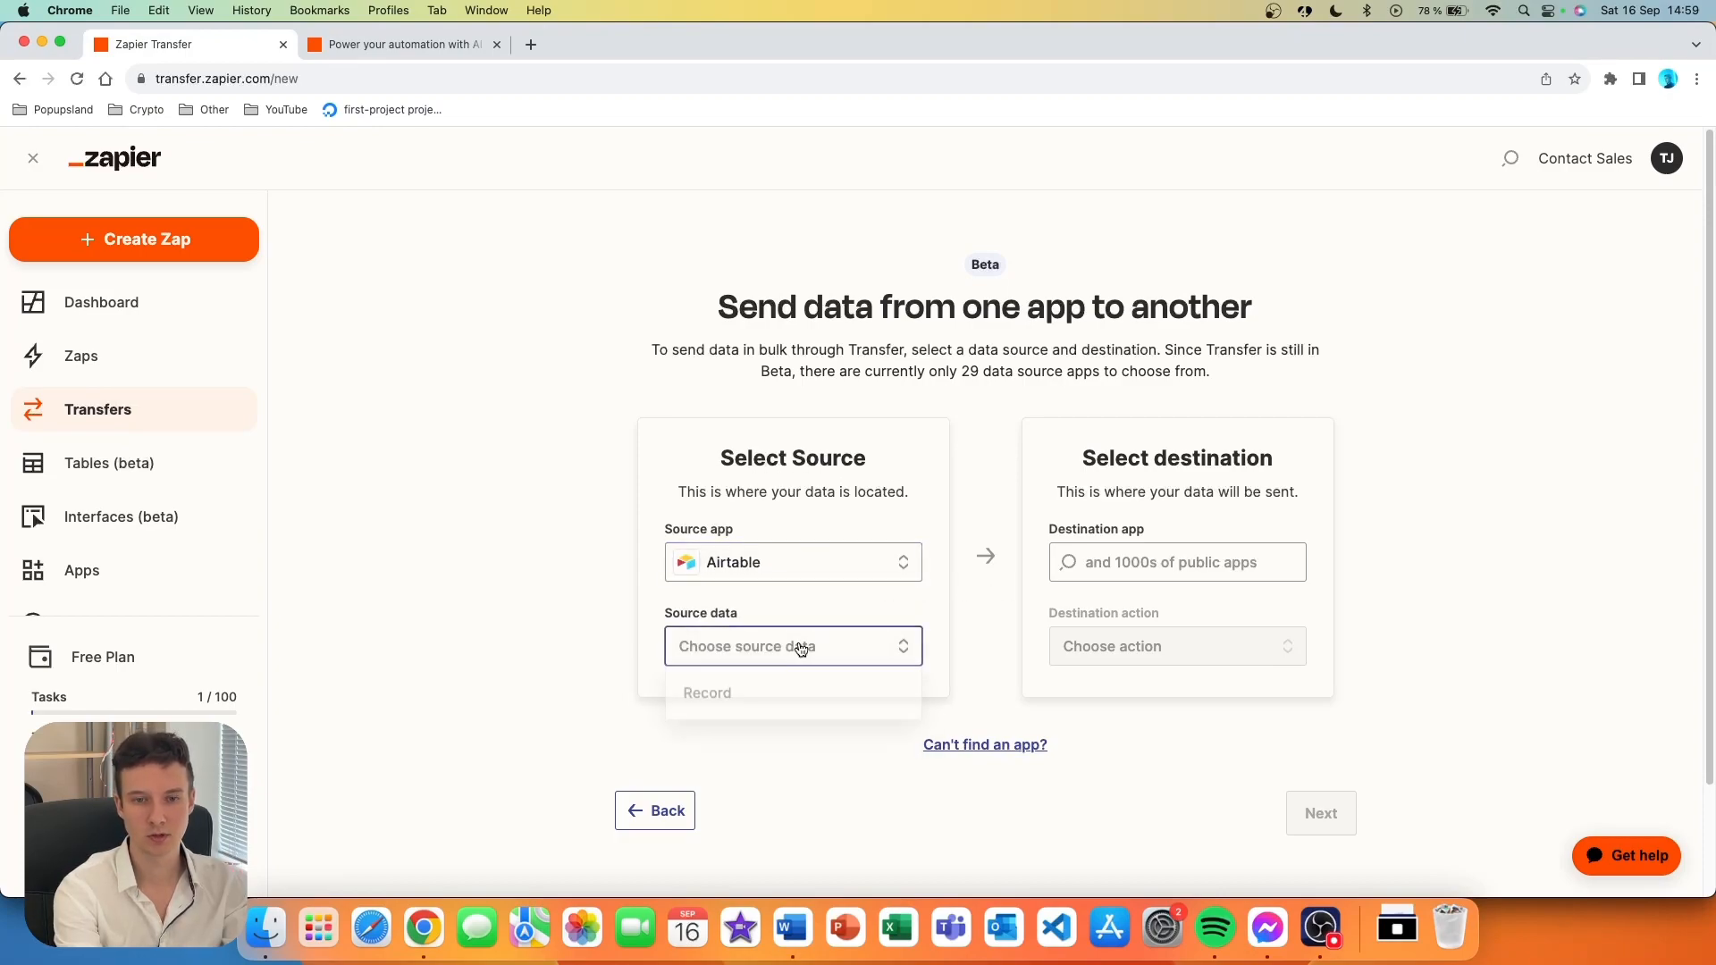
left_click(760, 702)
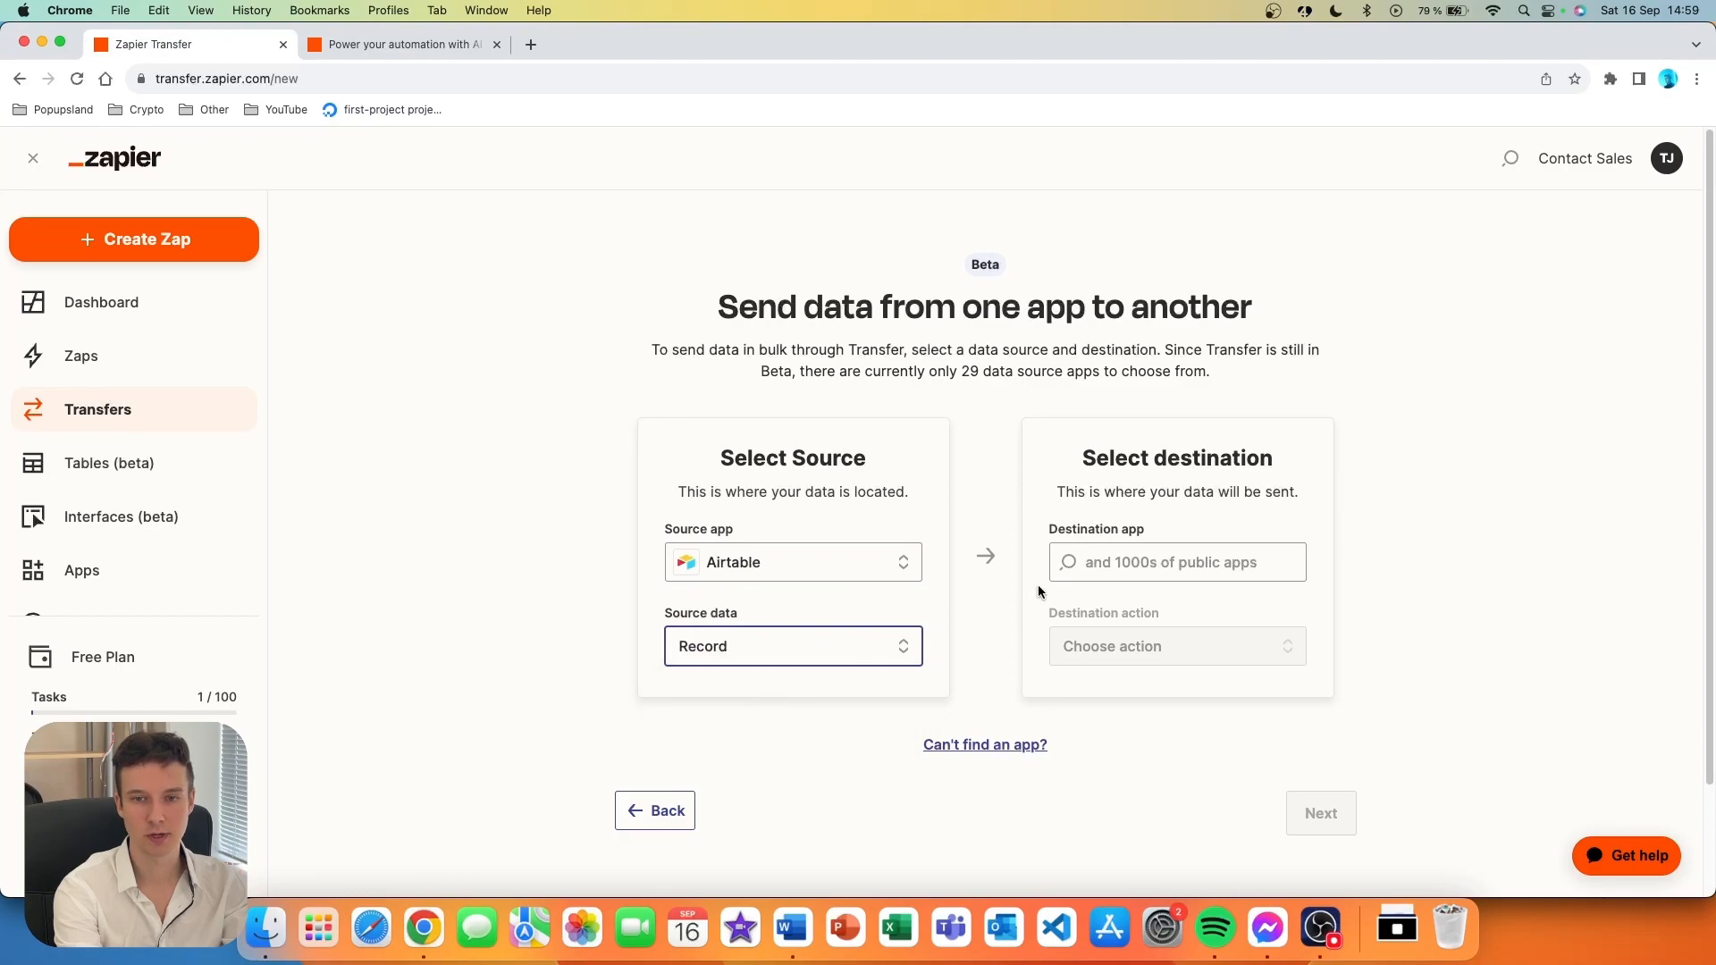
- Set the Transfer's destination to Google Sheets with the Create Spreadsheet Row action and continue to the next stage
left_click(1153, 549)
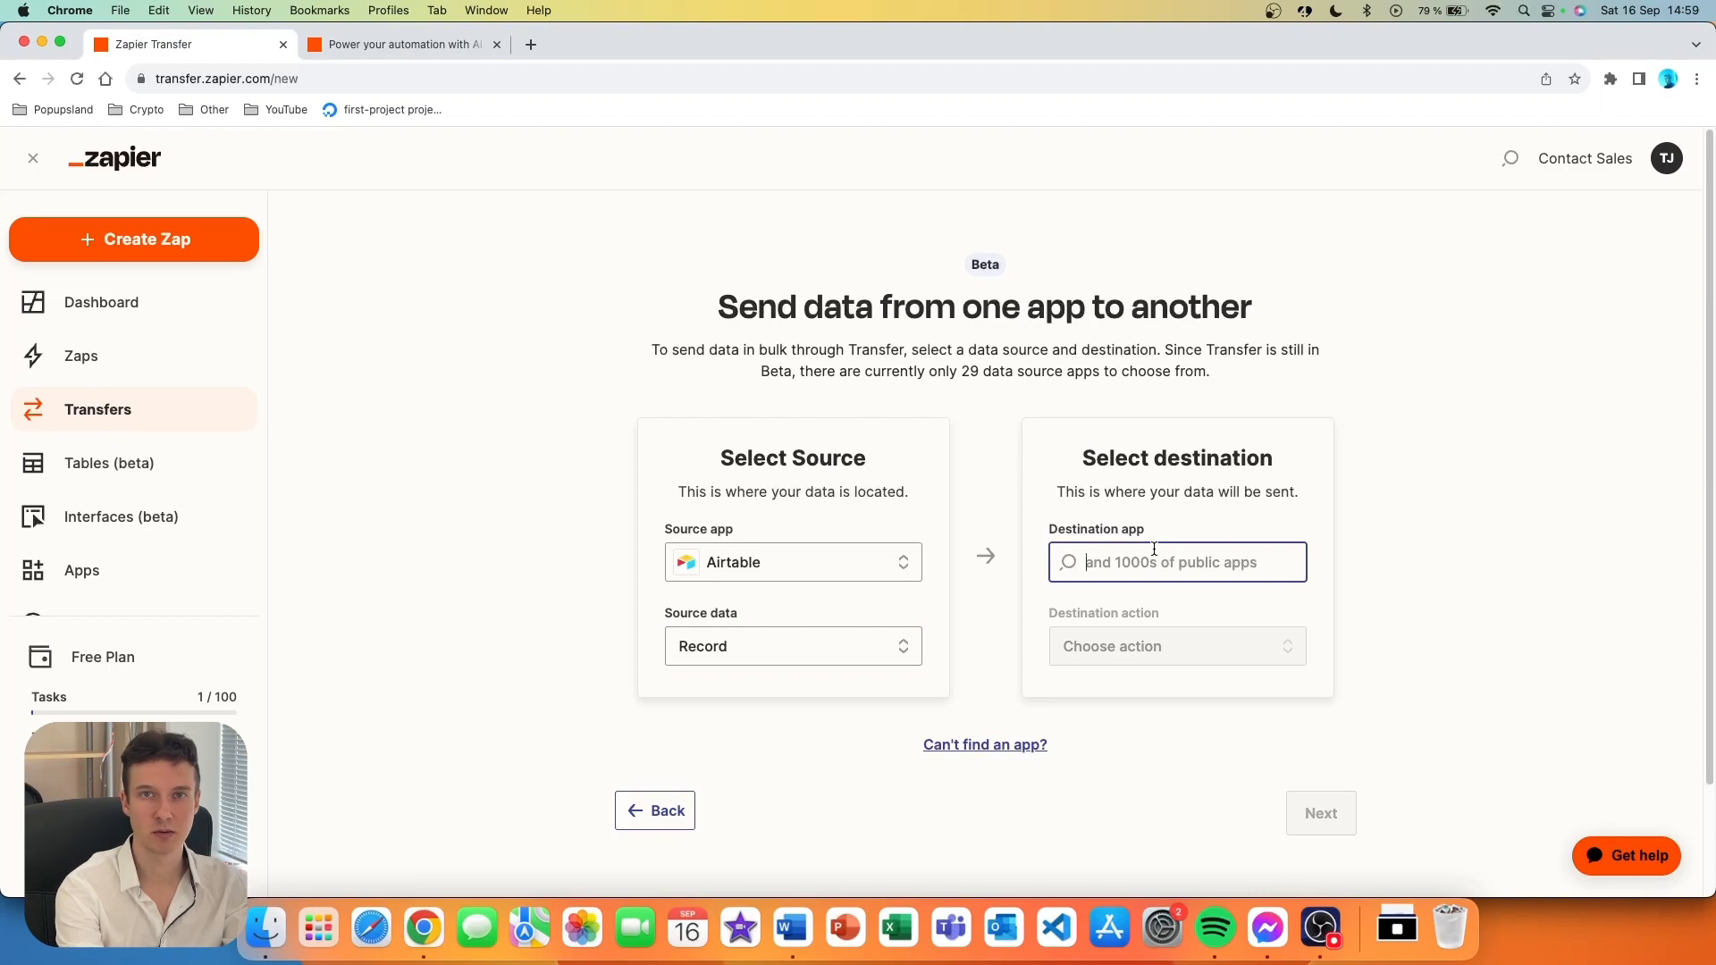
type("goog")
left_click(1157, 604)
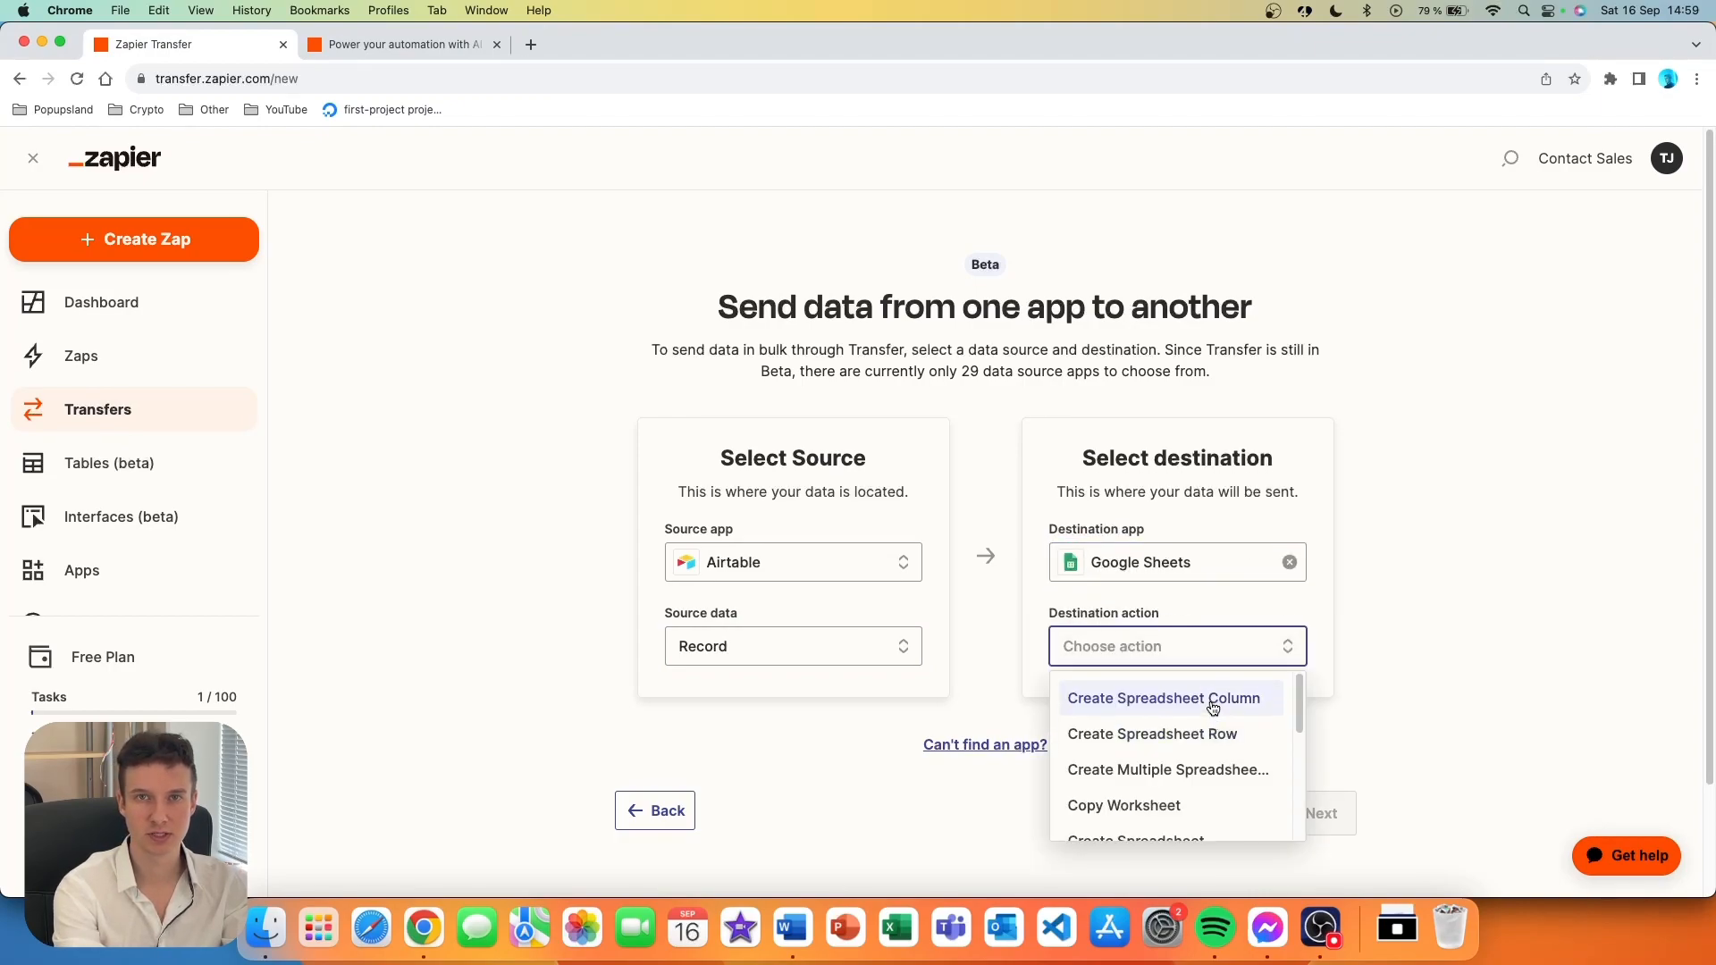
left_click(1128, 742)
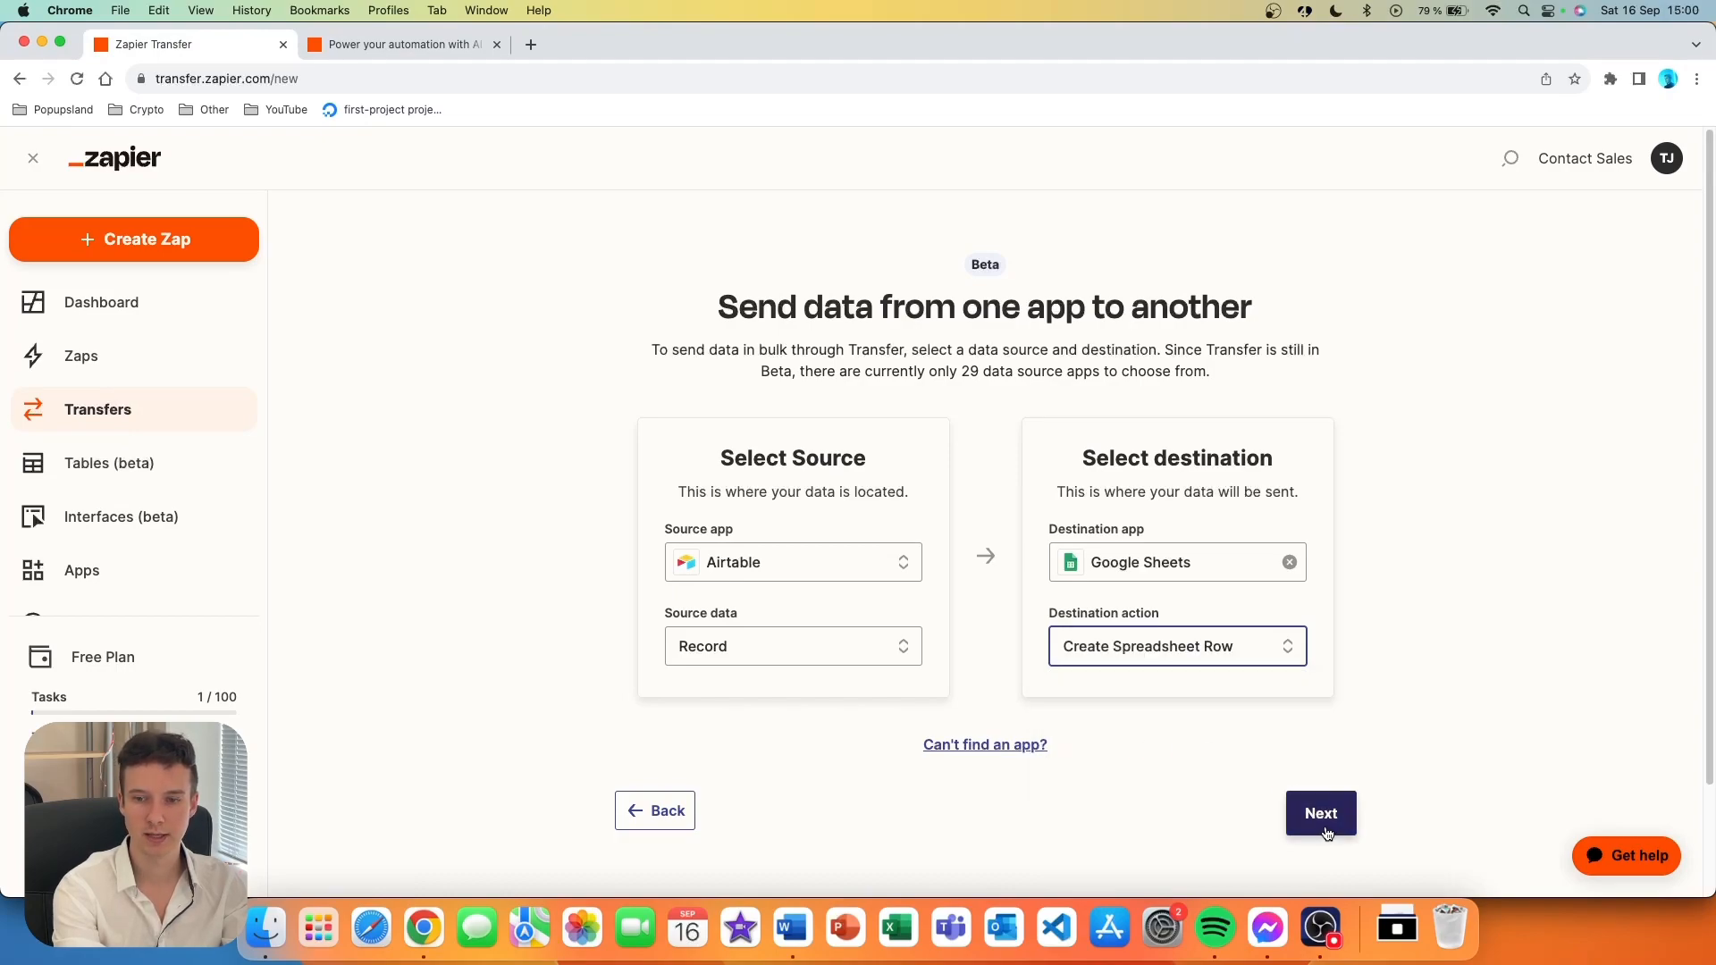
left_click(1324, 826)
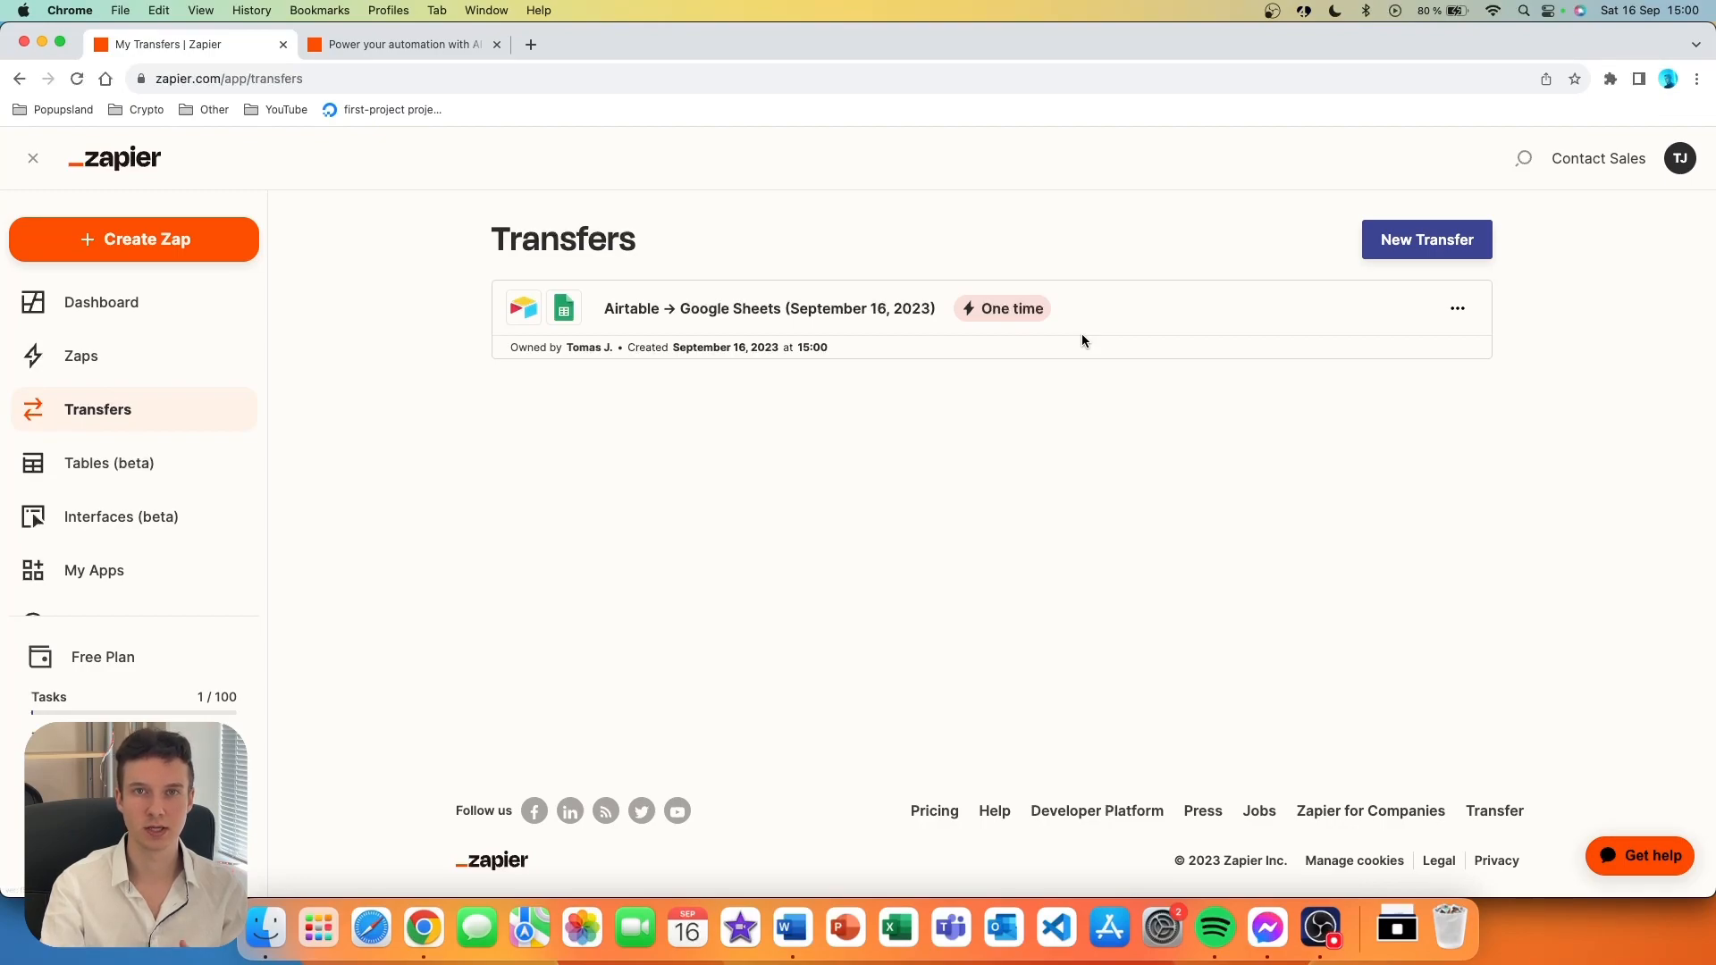
- Look at the available actions for the Airtable to Google Sheets Transfer and delete it
left_click(1460, 315)
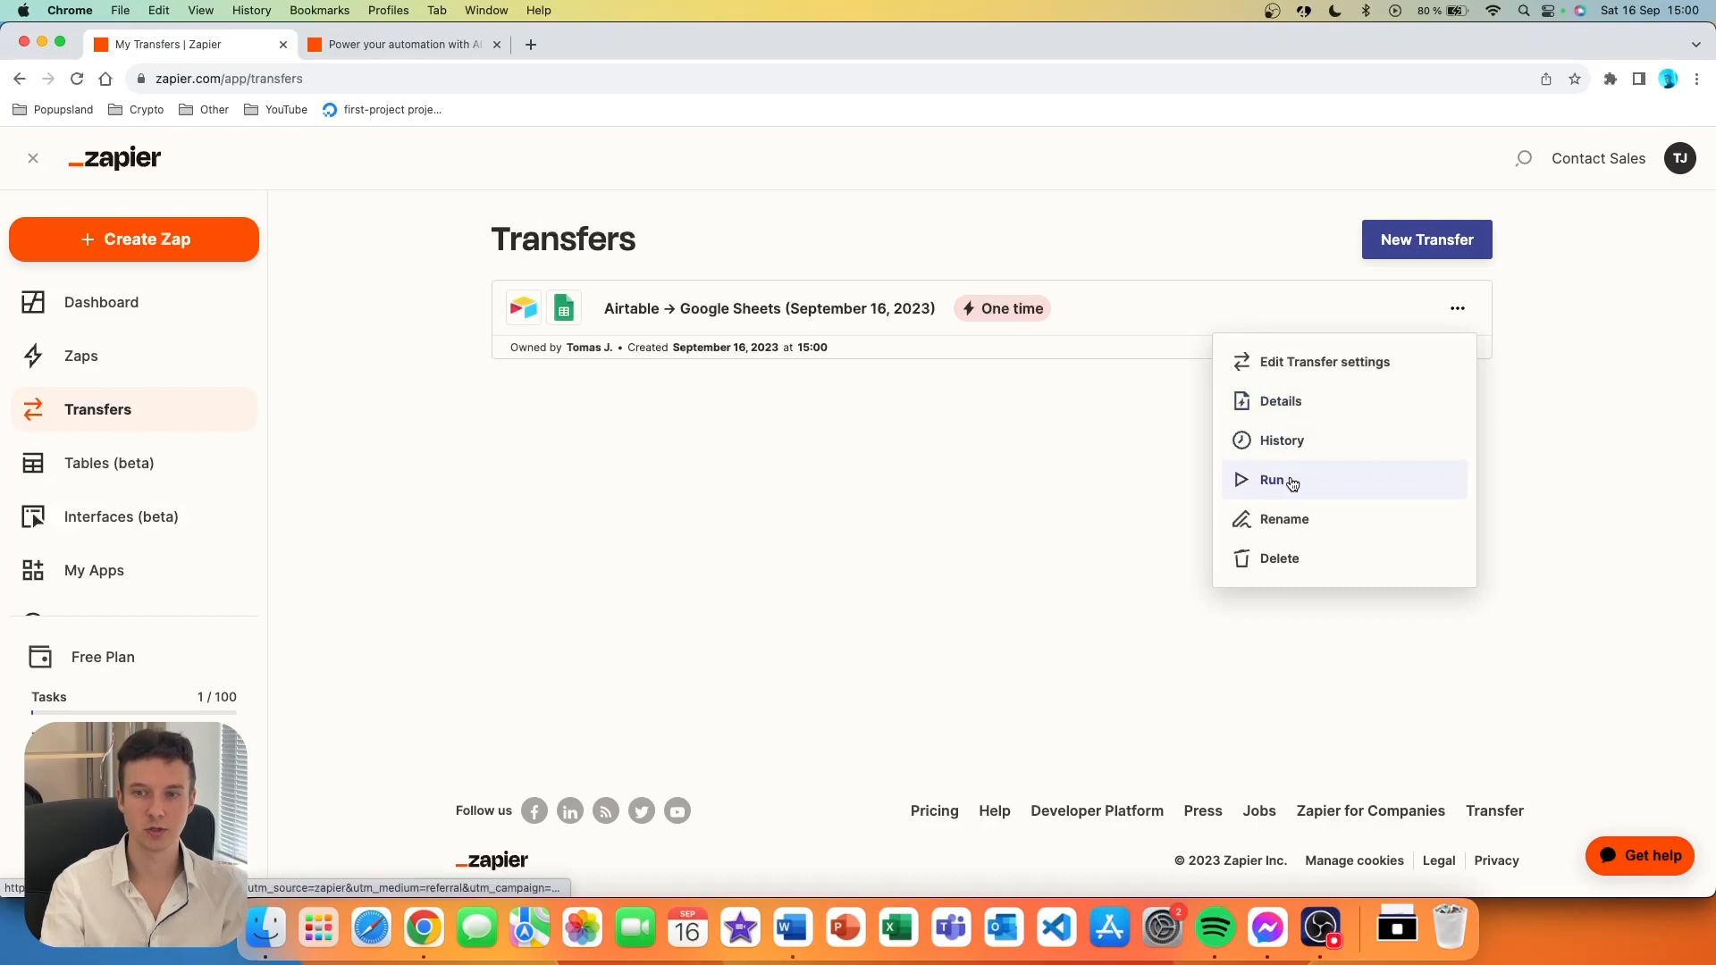
left_click(1295, 563)
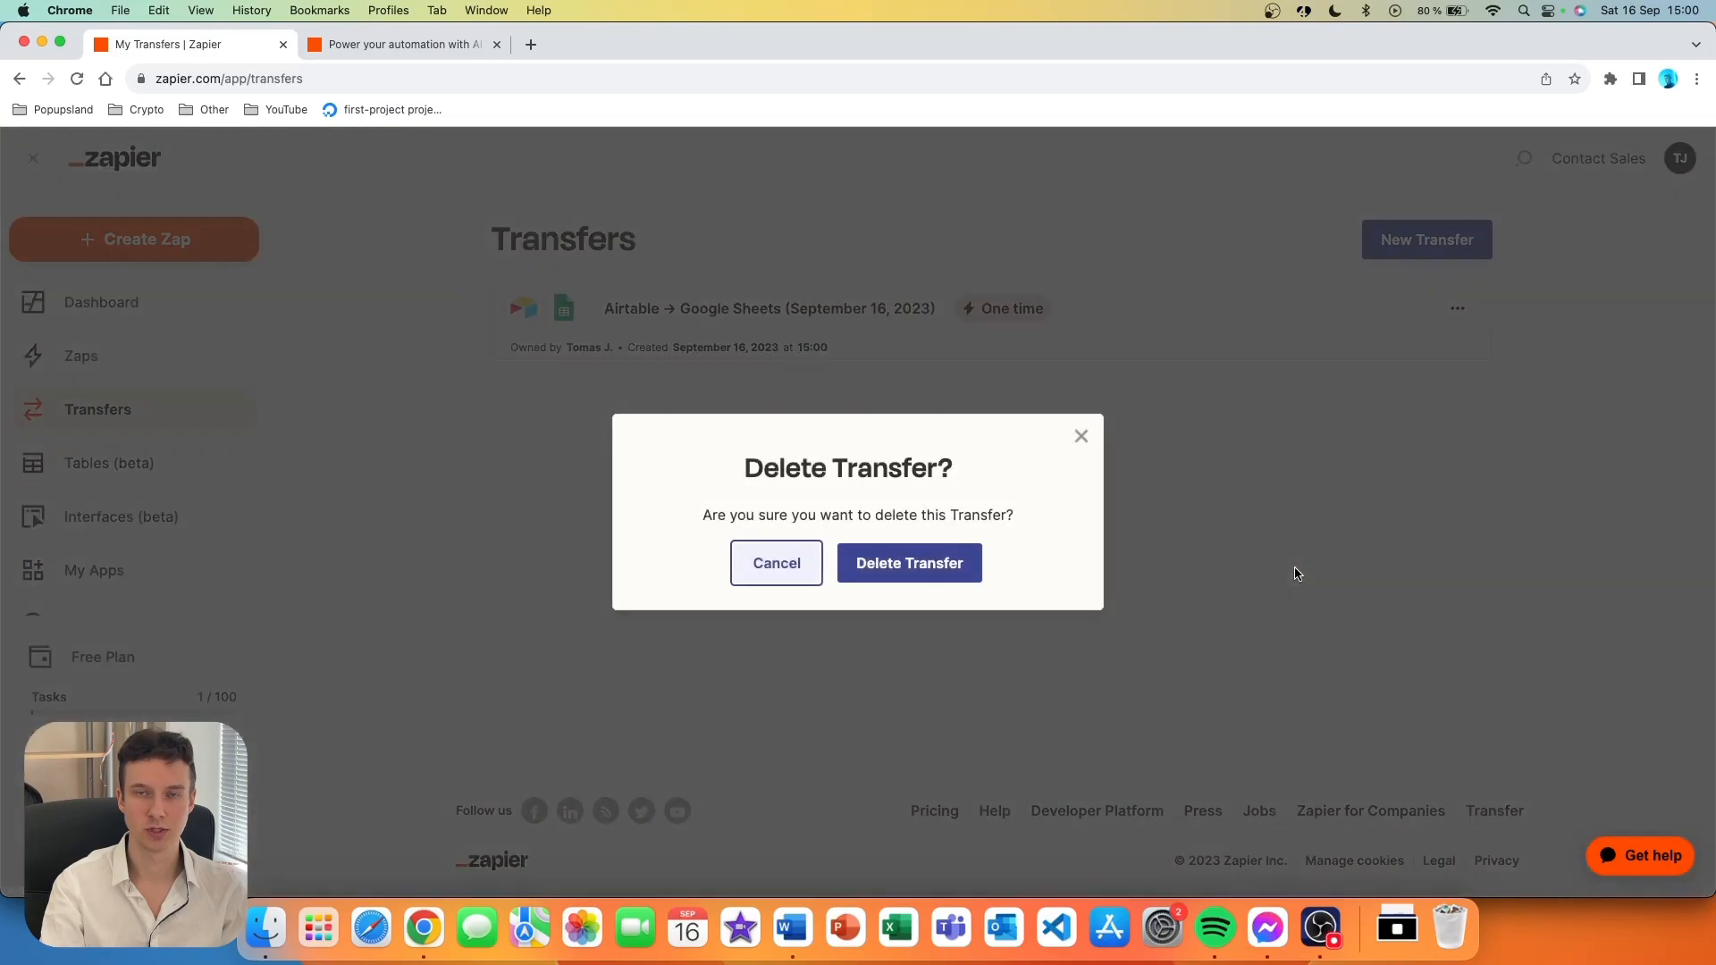
left_click(883, 570)
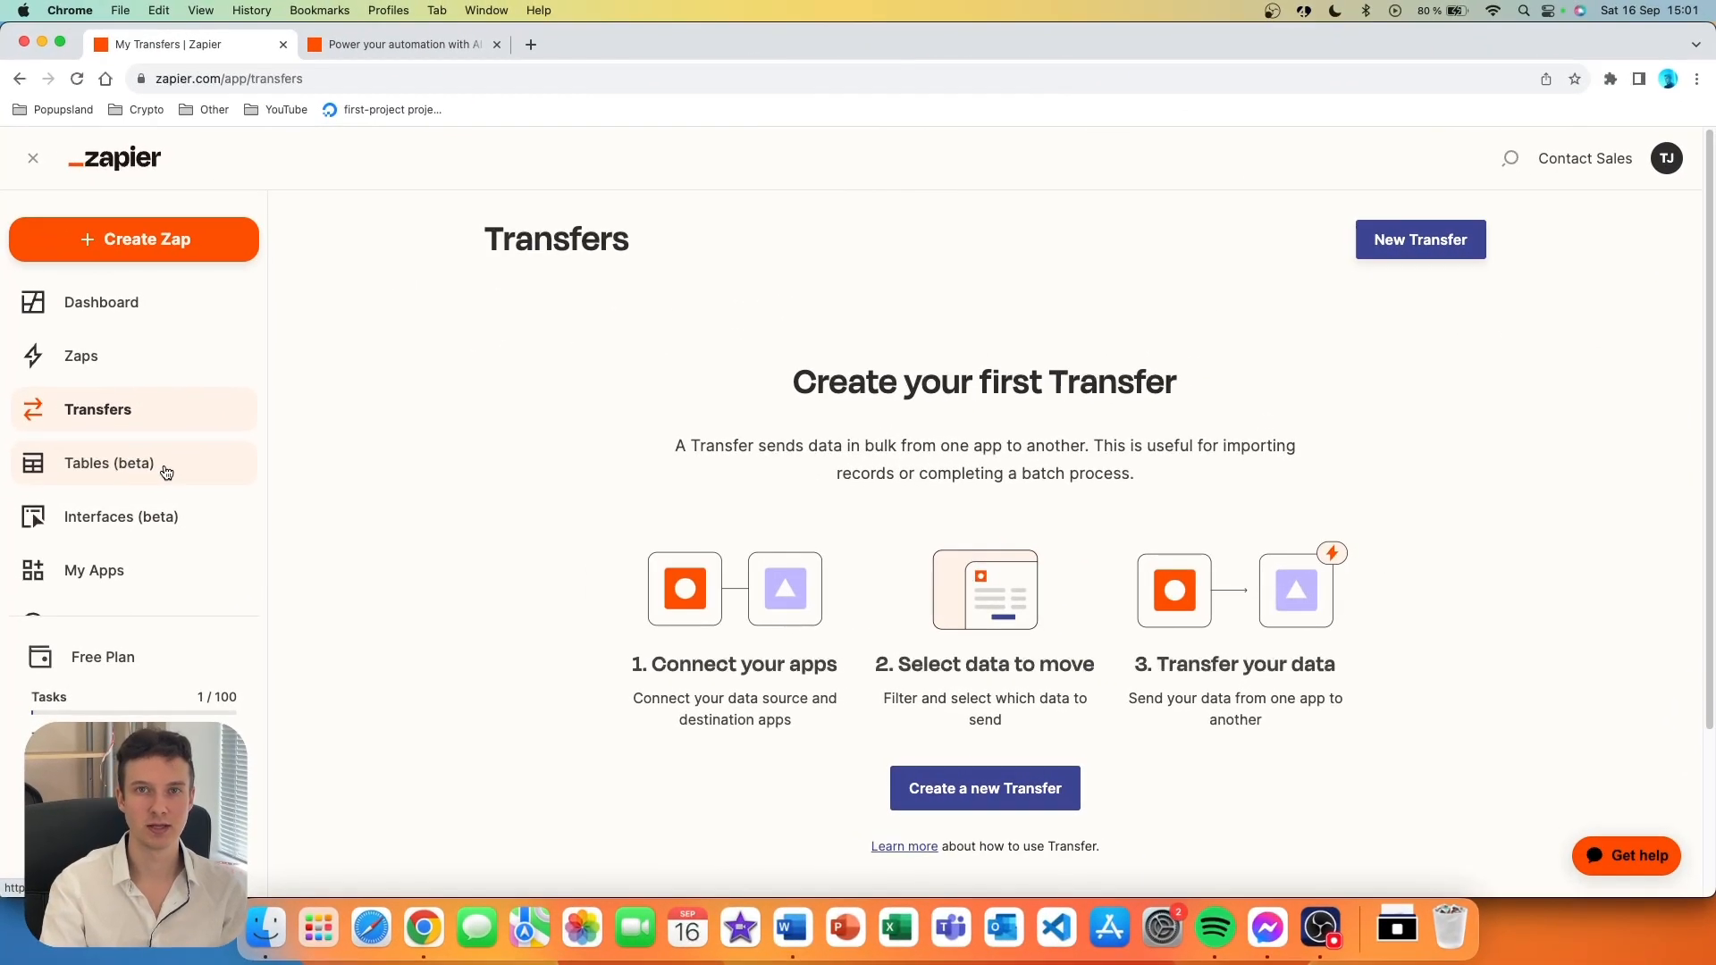
- Go to Tables and review the blank, data import and template options for creating a table, without creating one
left_click(95, 468)
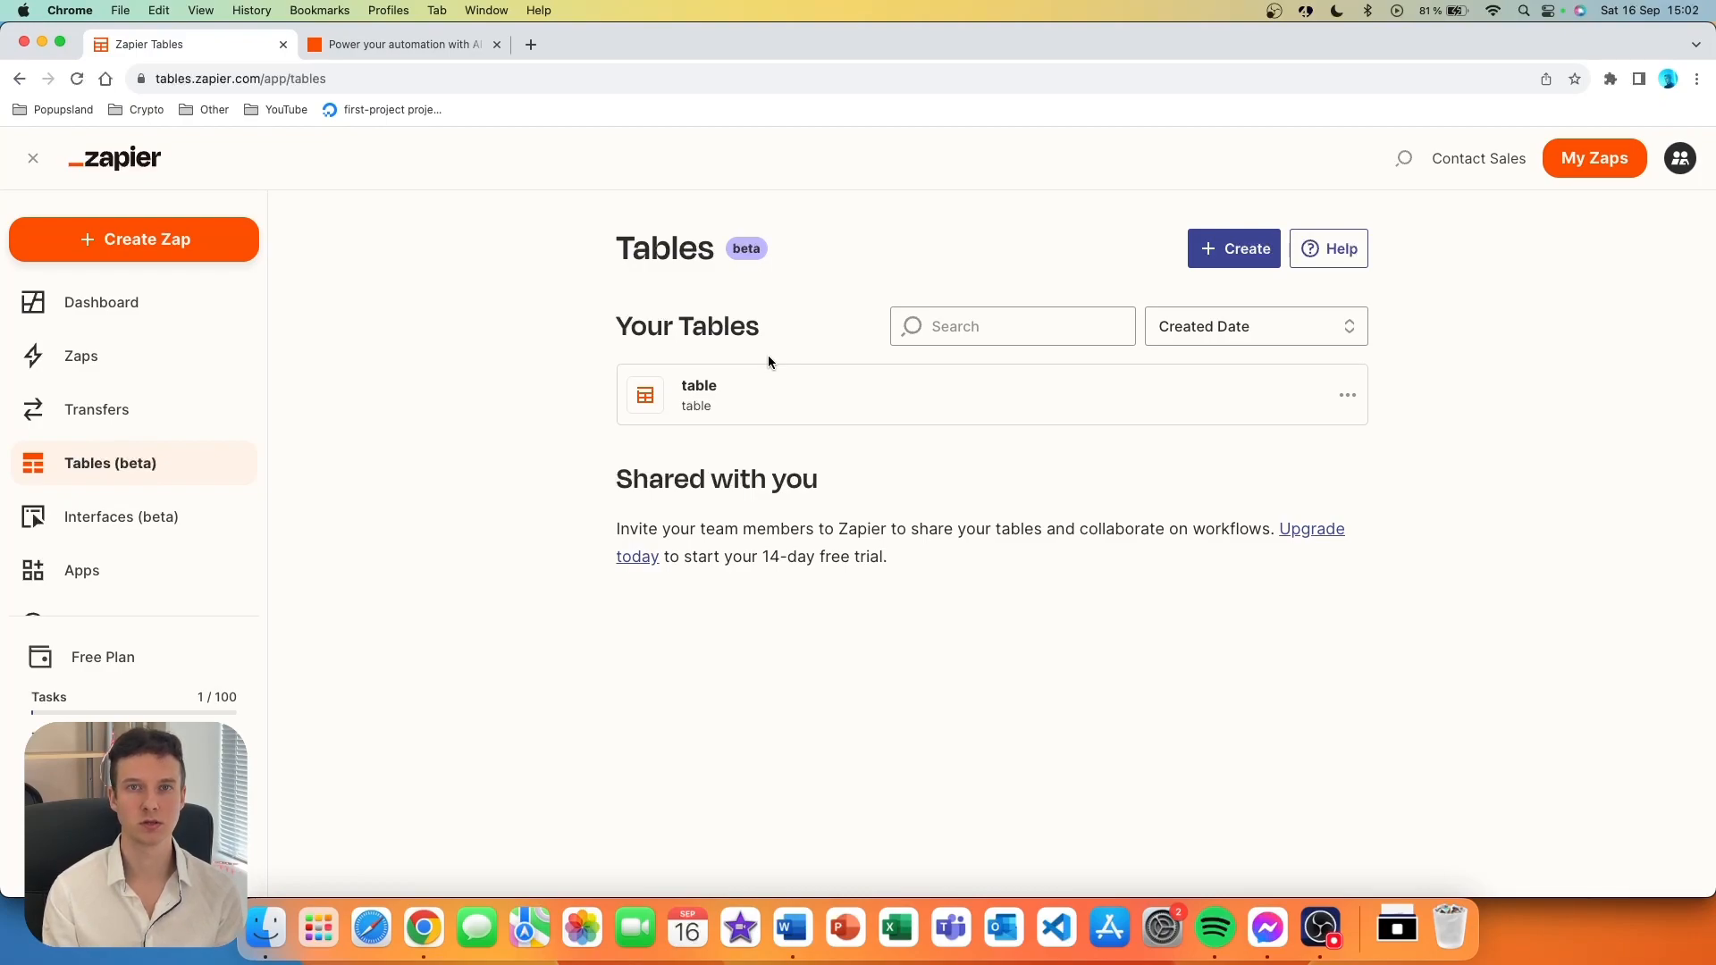
left_click(1238, 256)
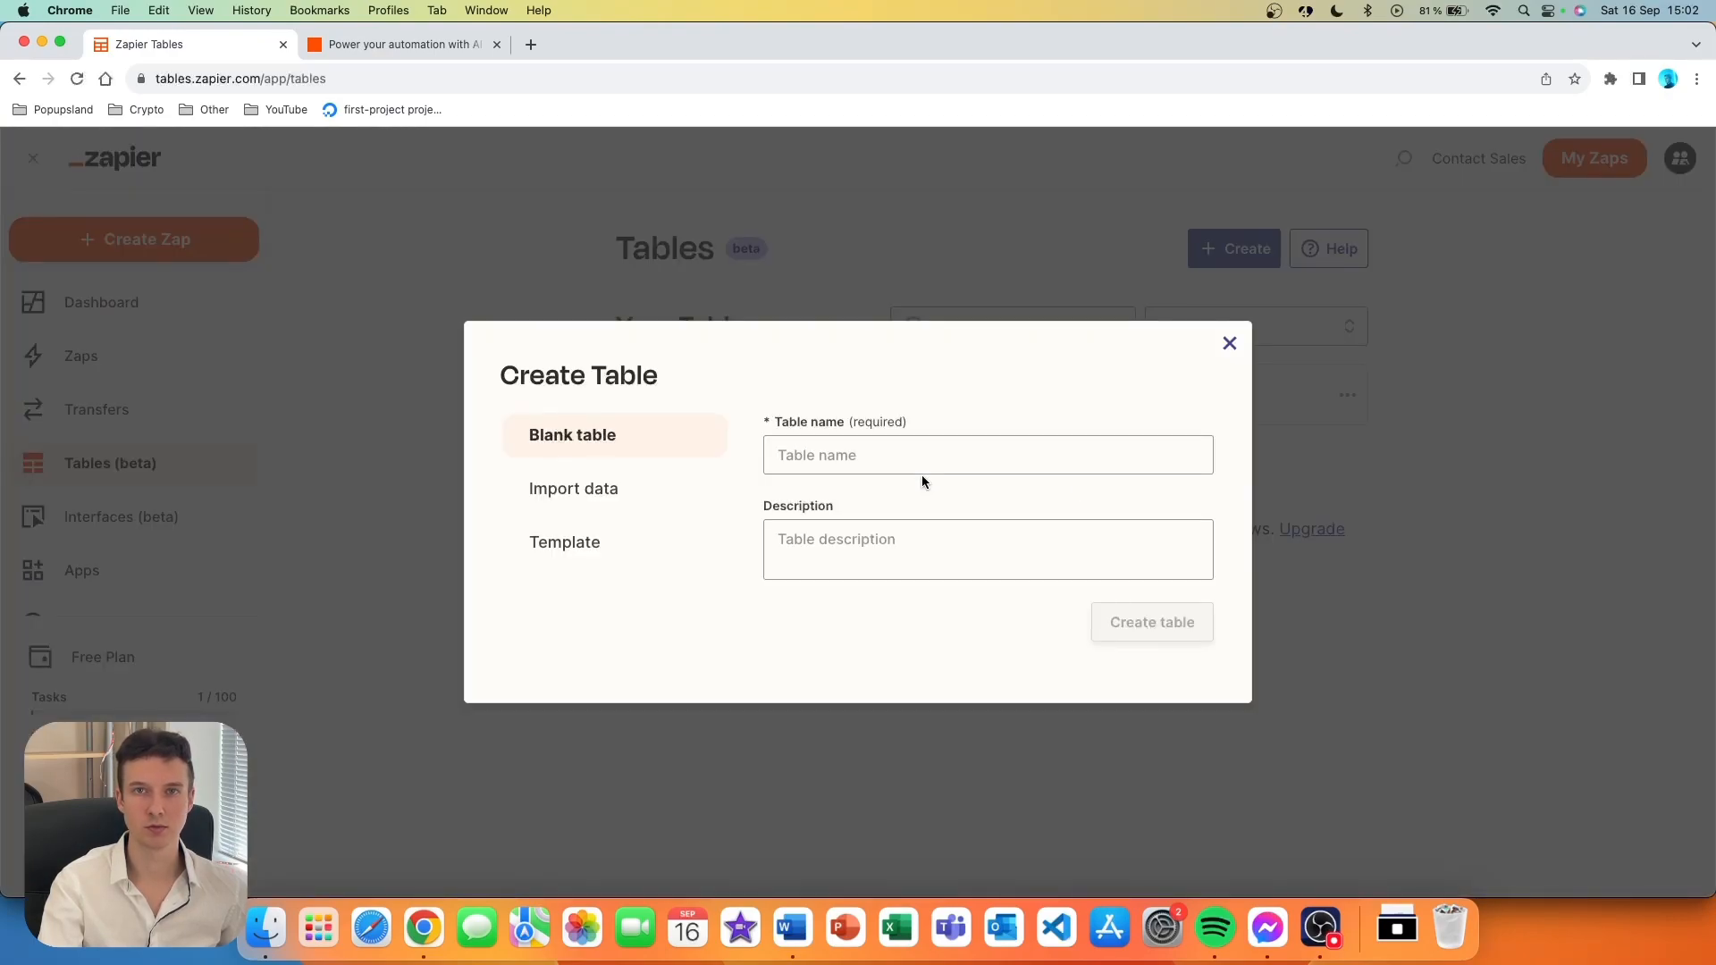
left_click(913, 264)
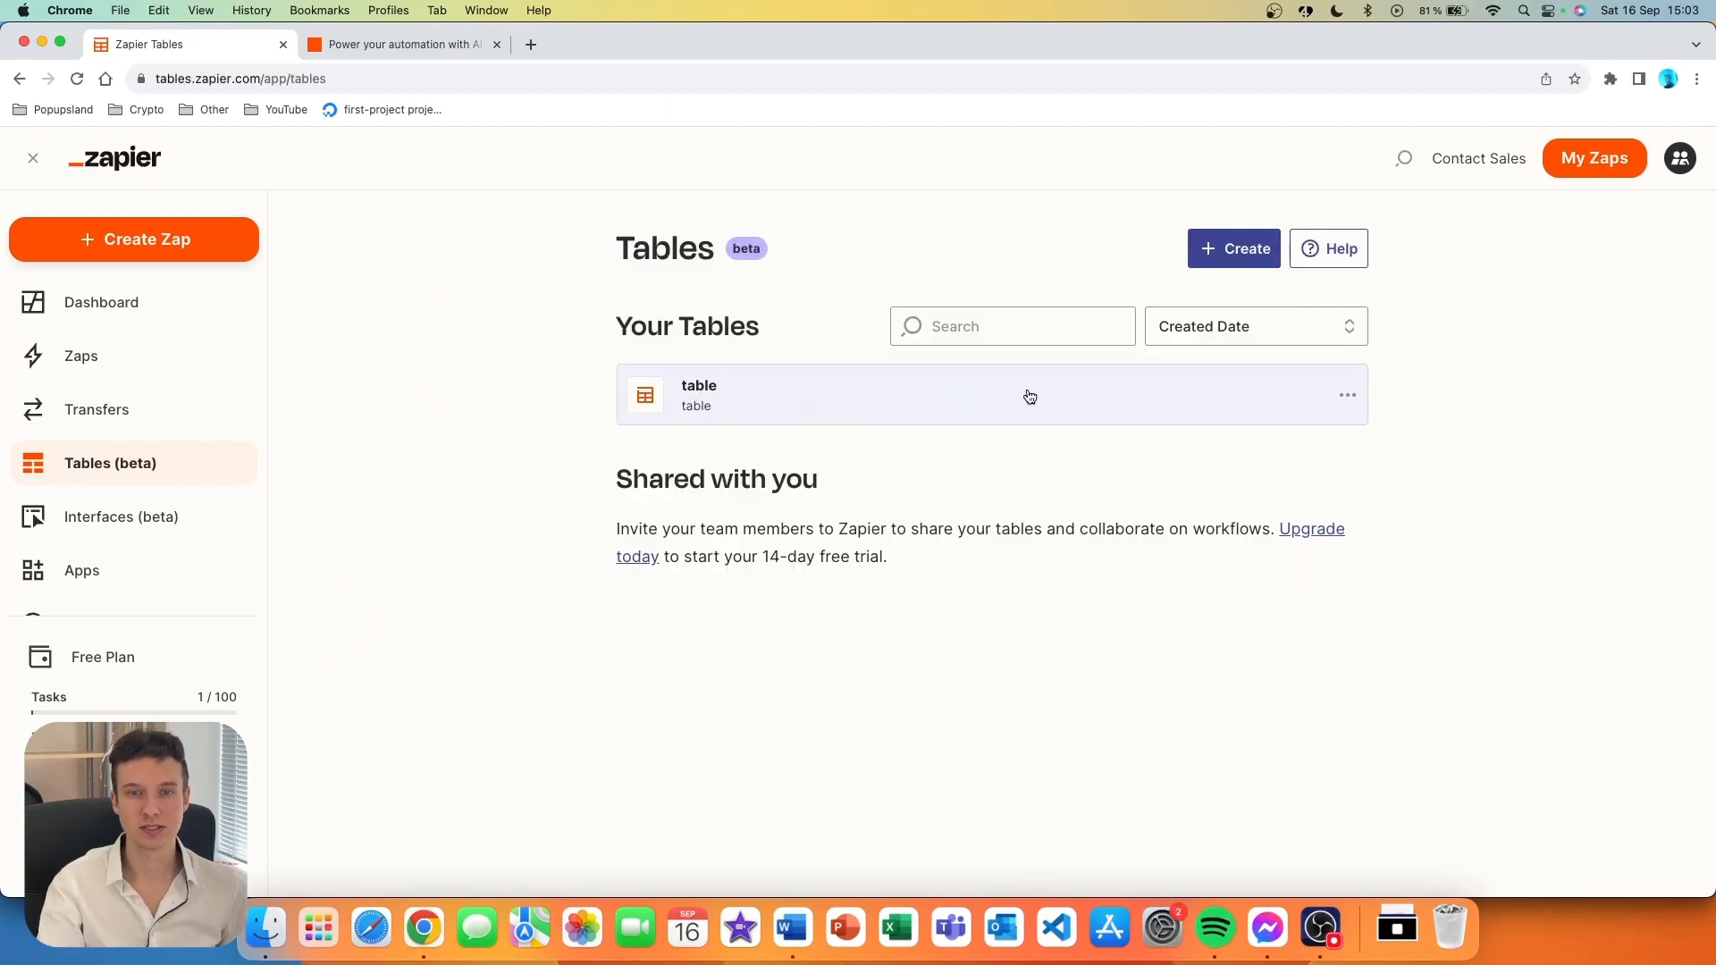
left_click(1230, 258)
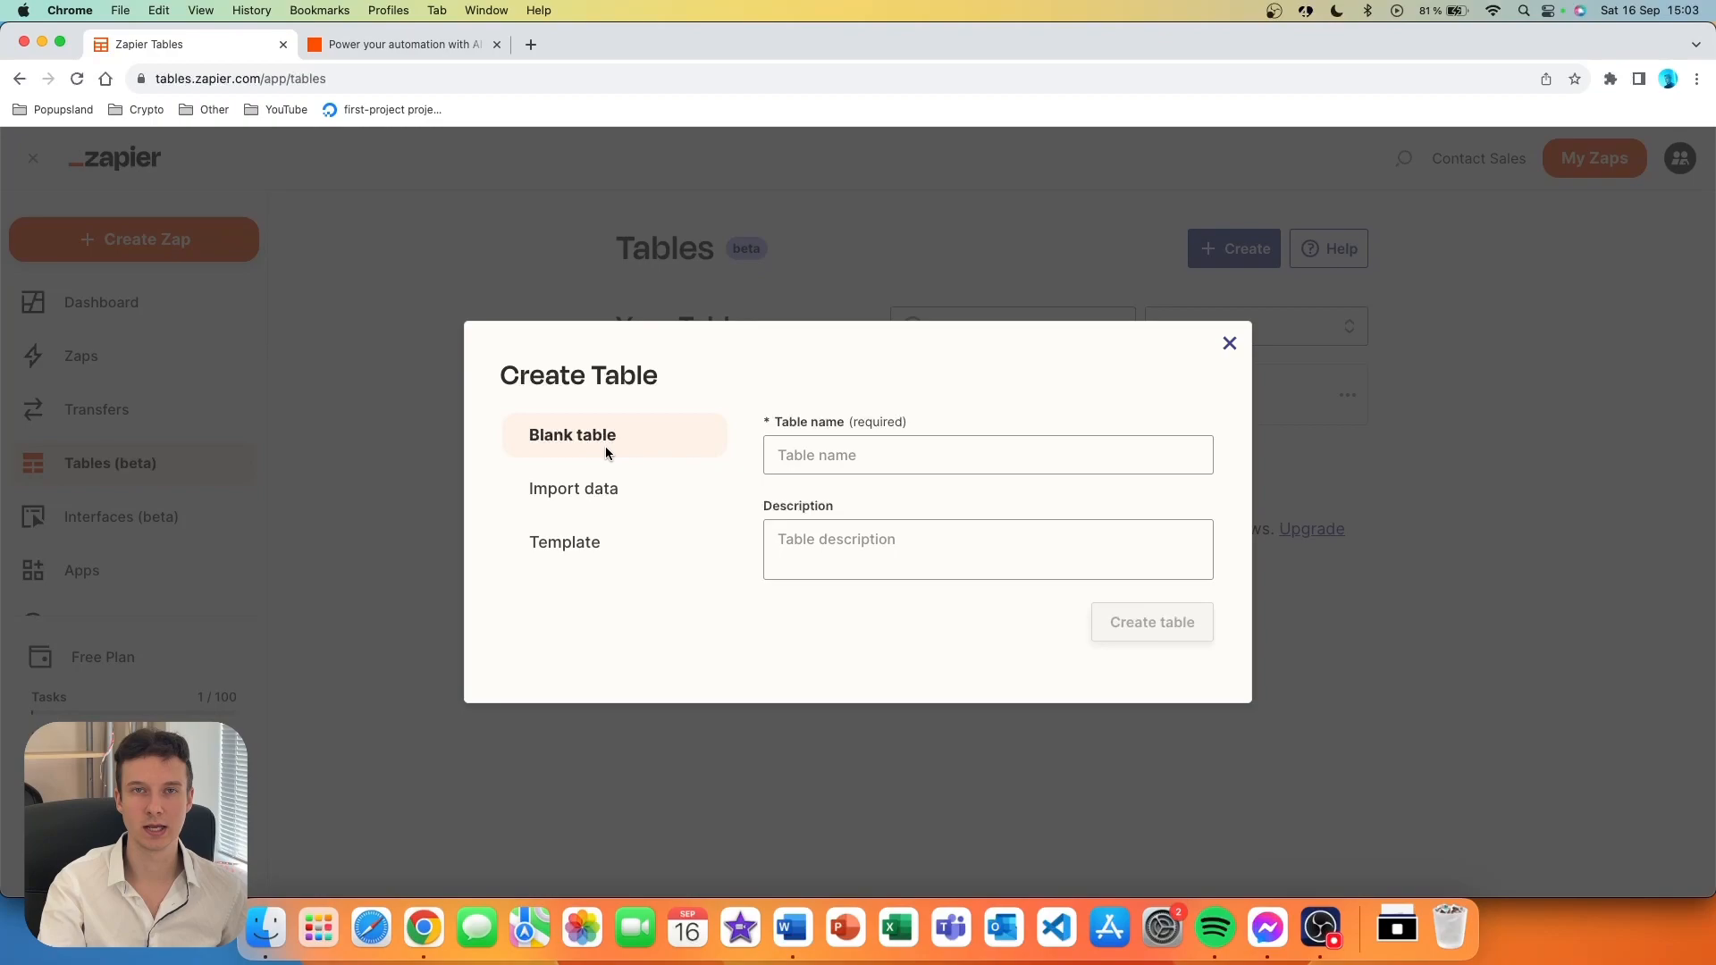
left_click(608, 487)
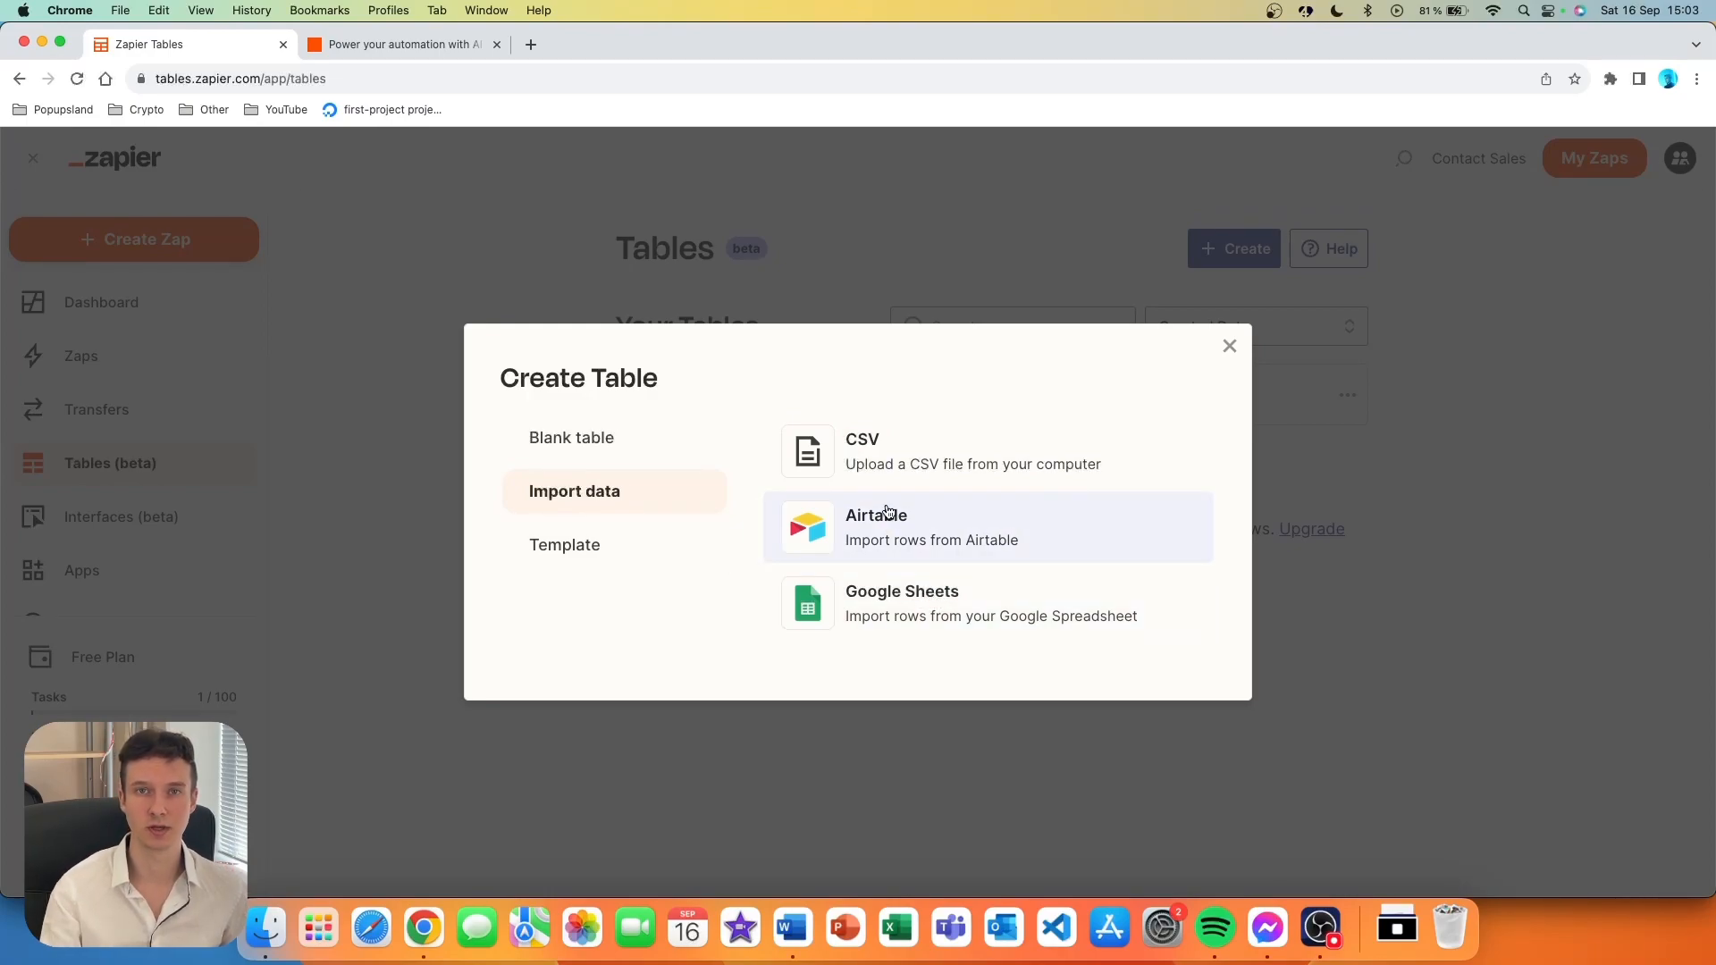
left_click(574, 466)
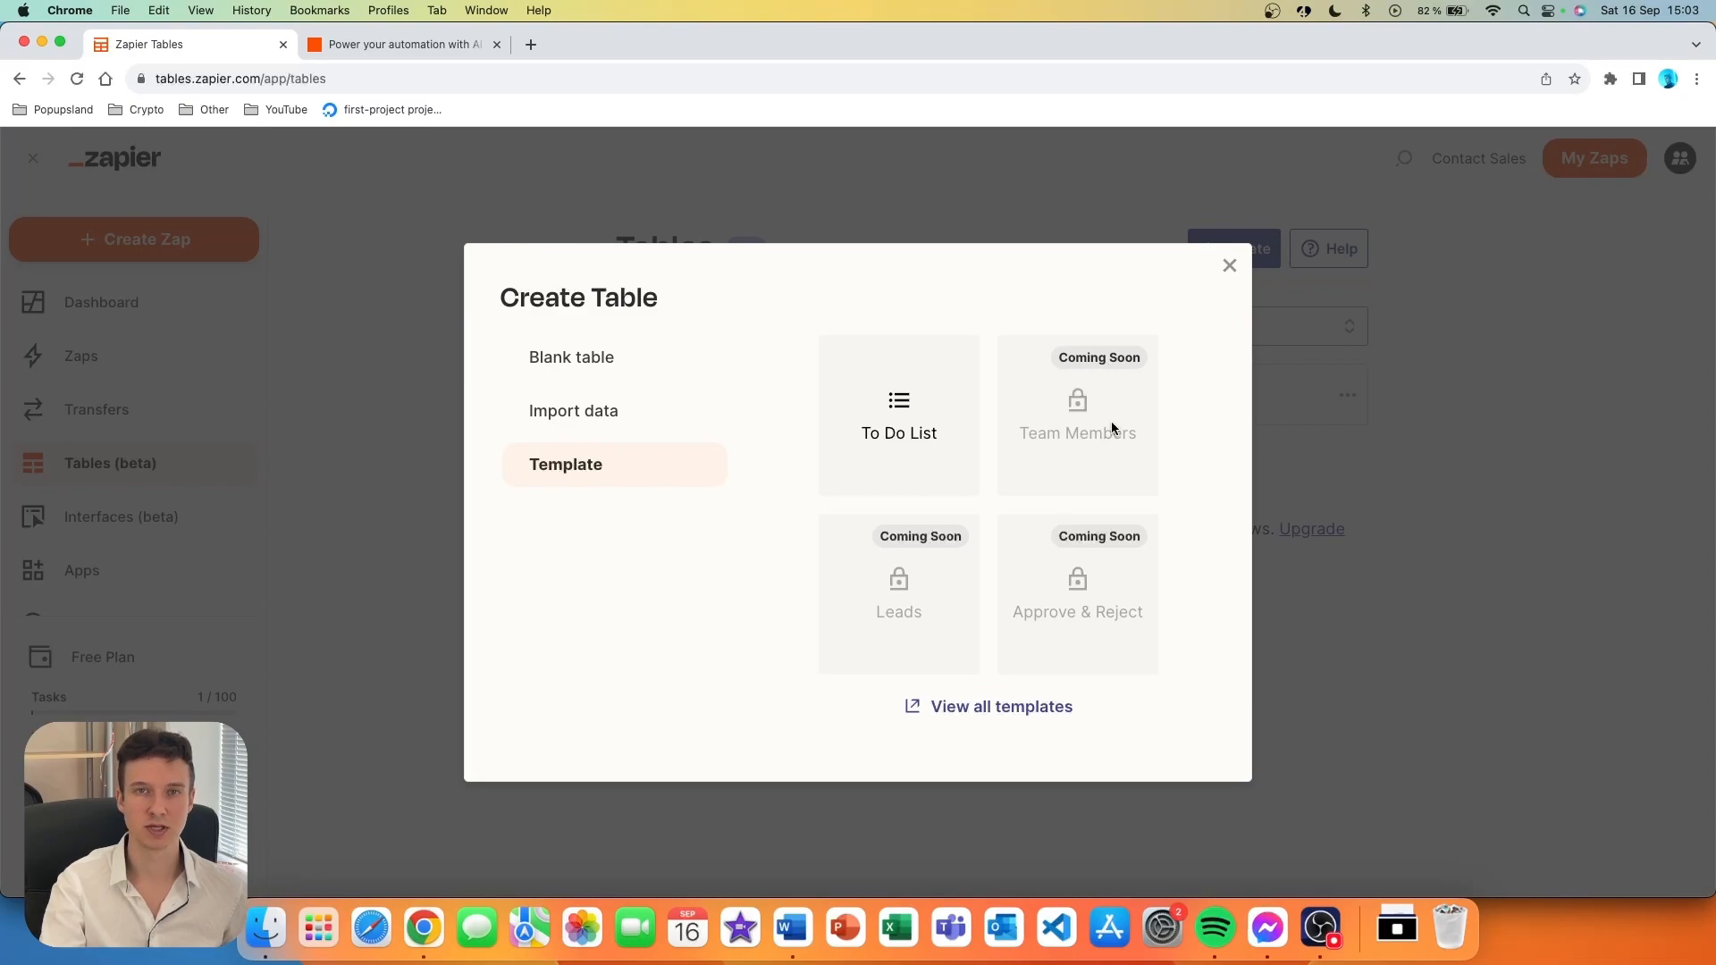
mouse_move(934, 391)
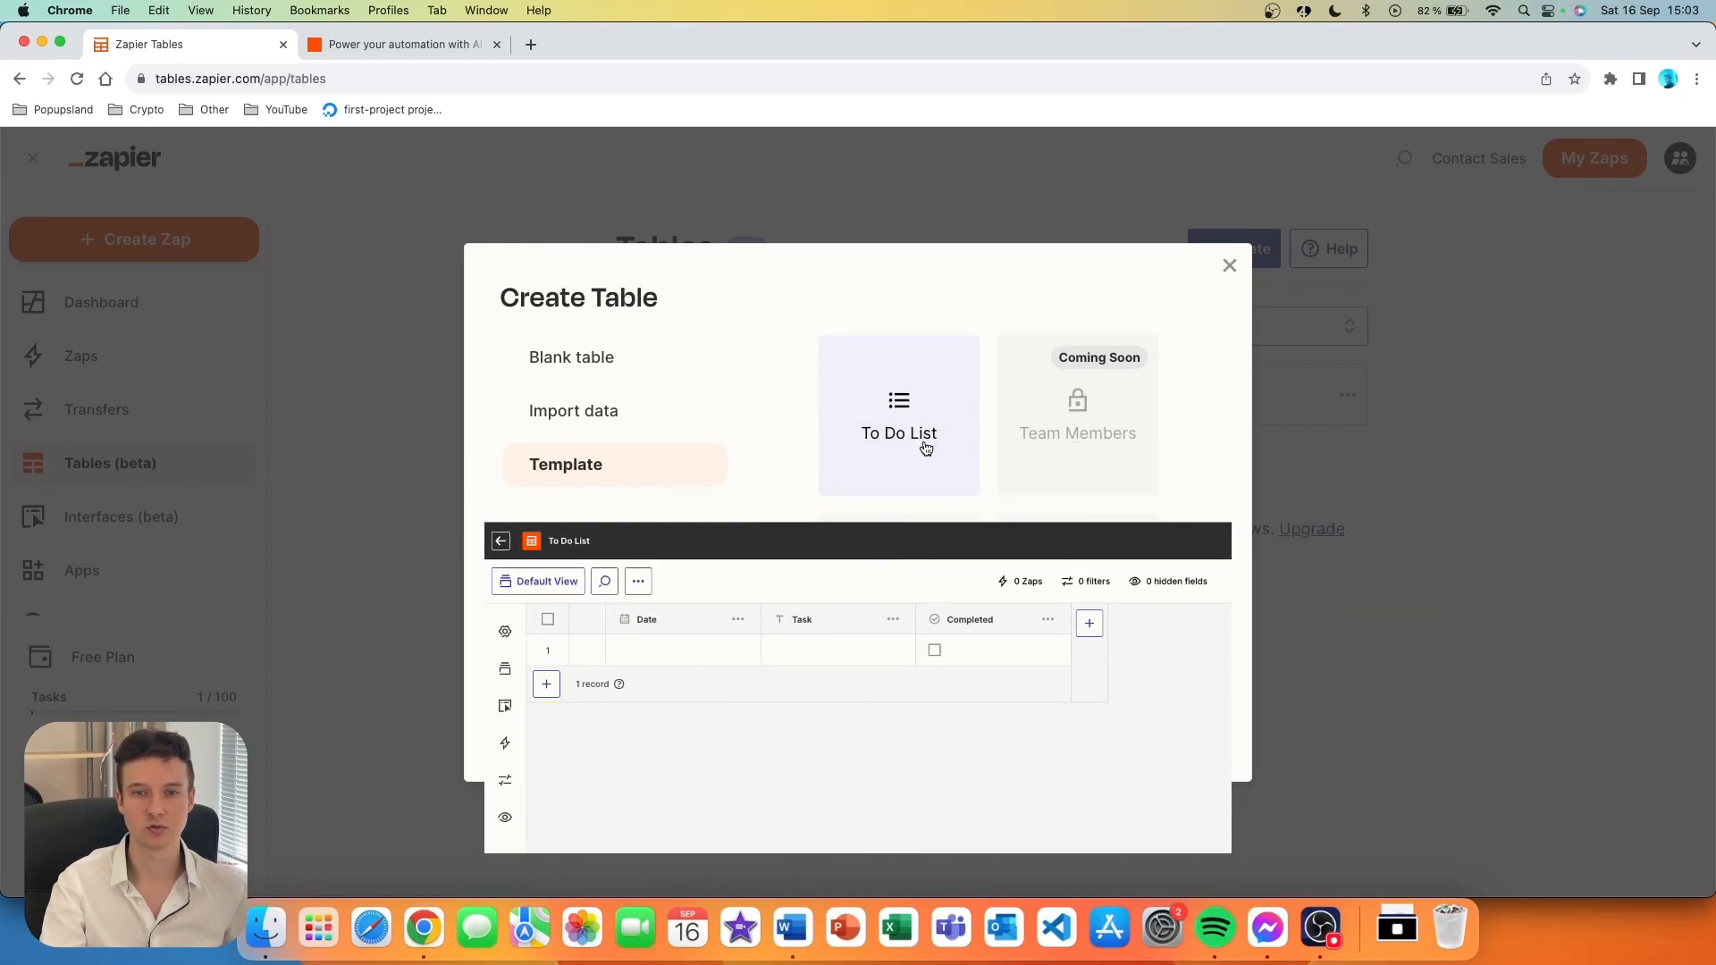
key("Escape")
- Check the search and sorting options of the tables list, and open the existing table named "table"
left_click(1002, 326)
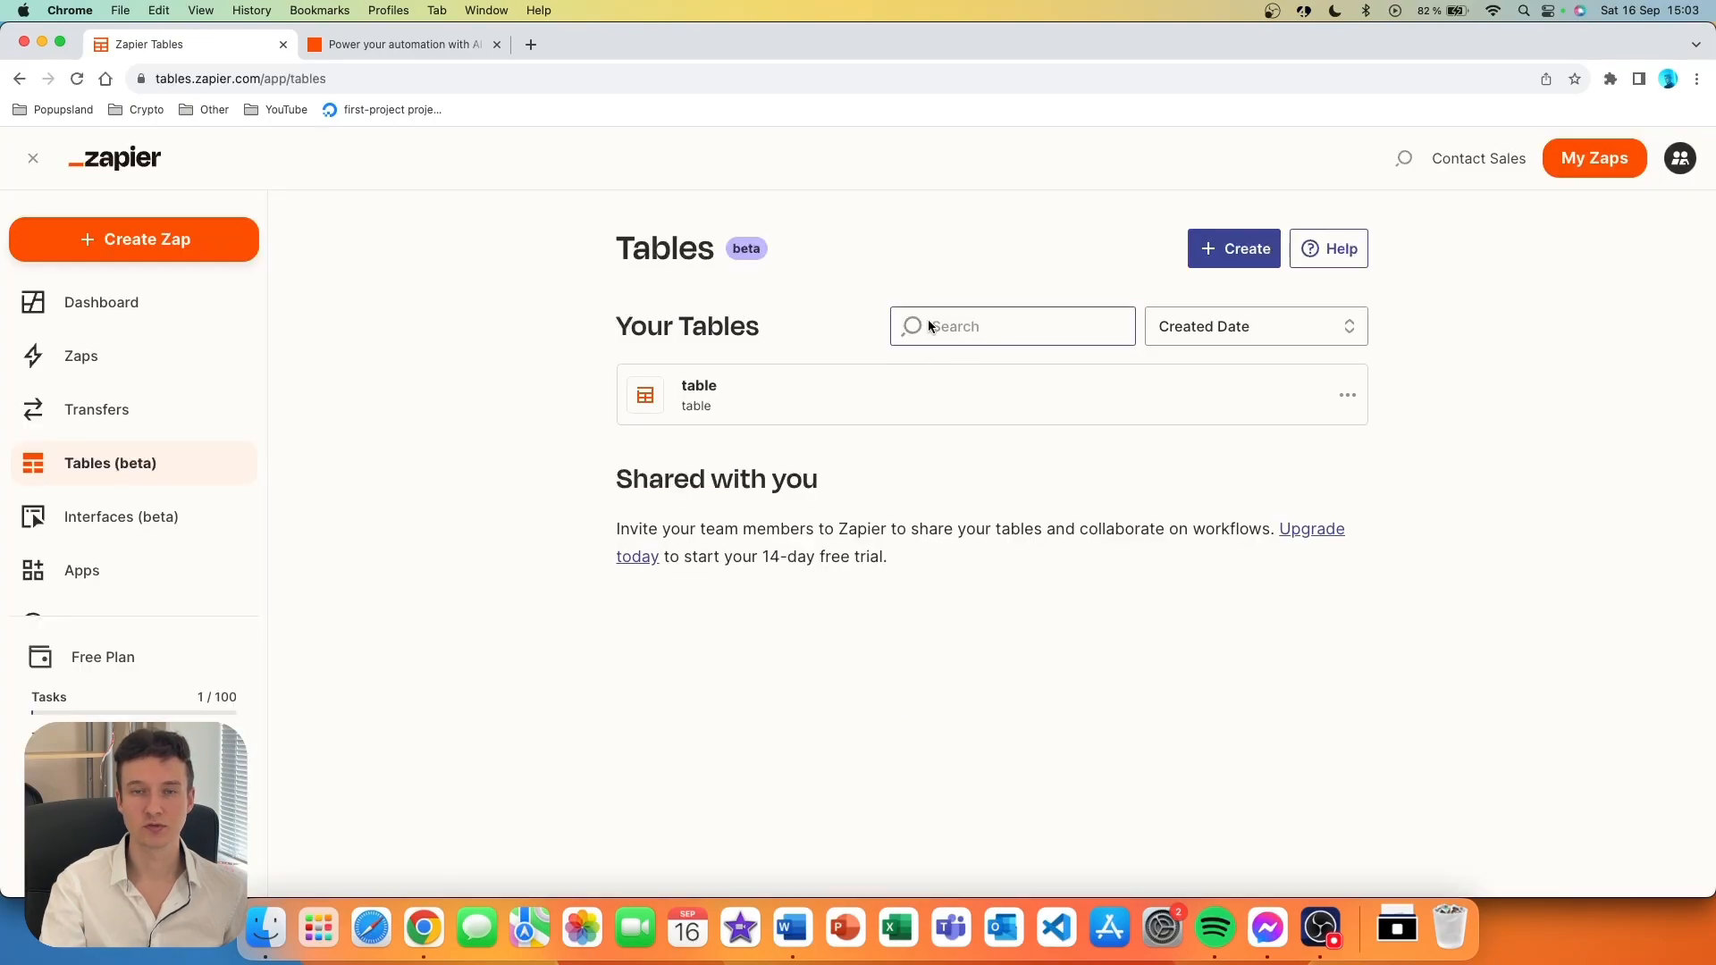
left_click(1207, 327)
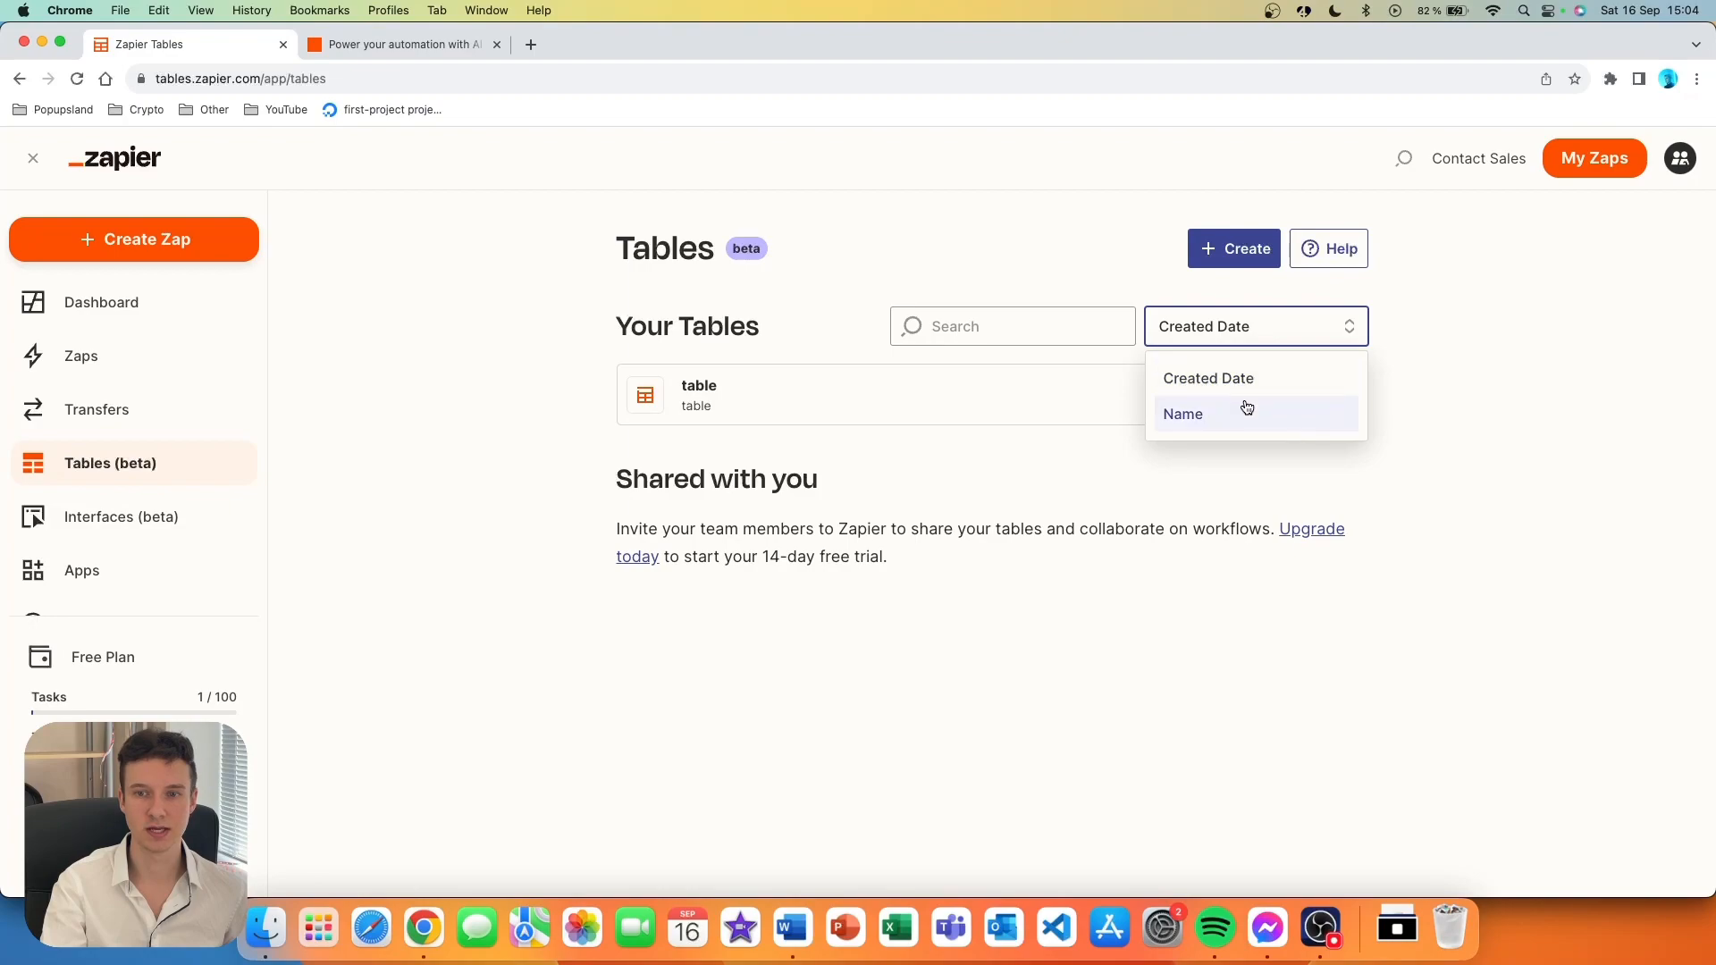
left_click(872, 433)
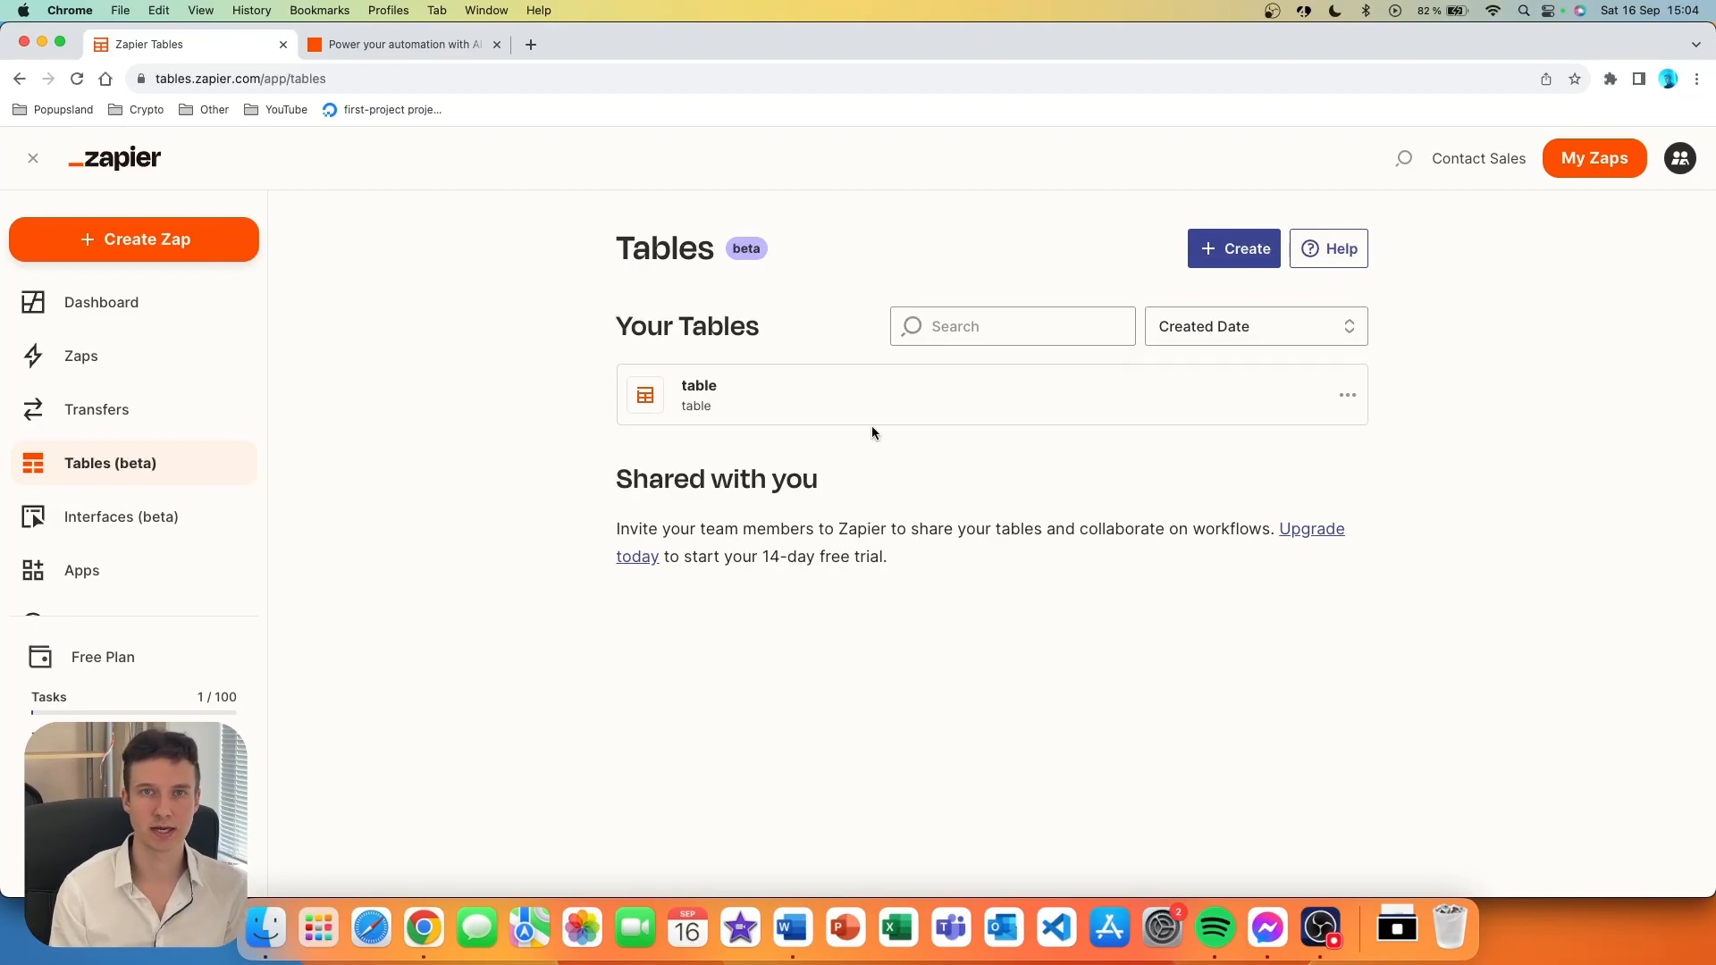
left_click(871, 423)
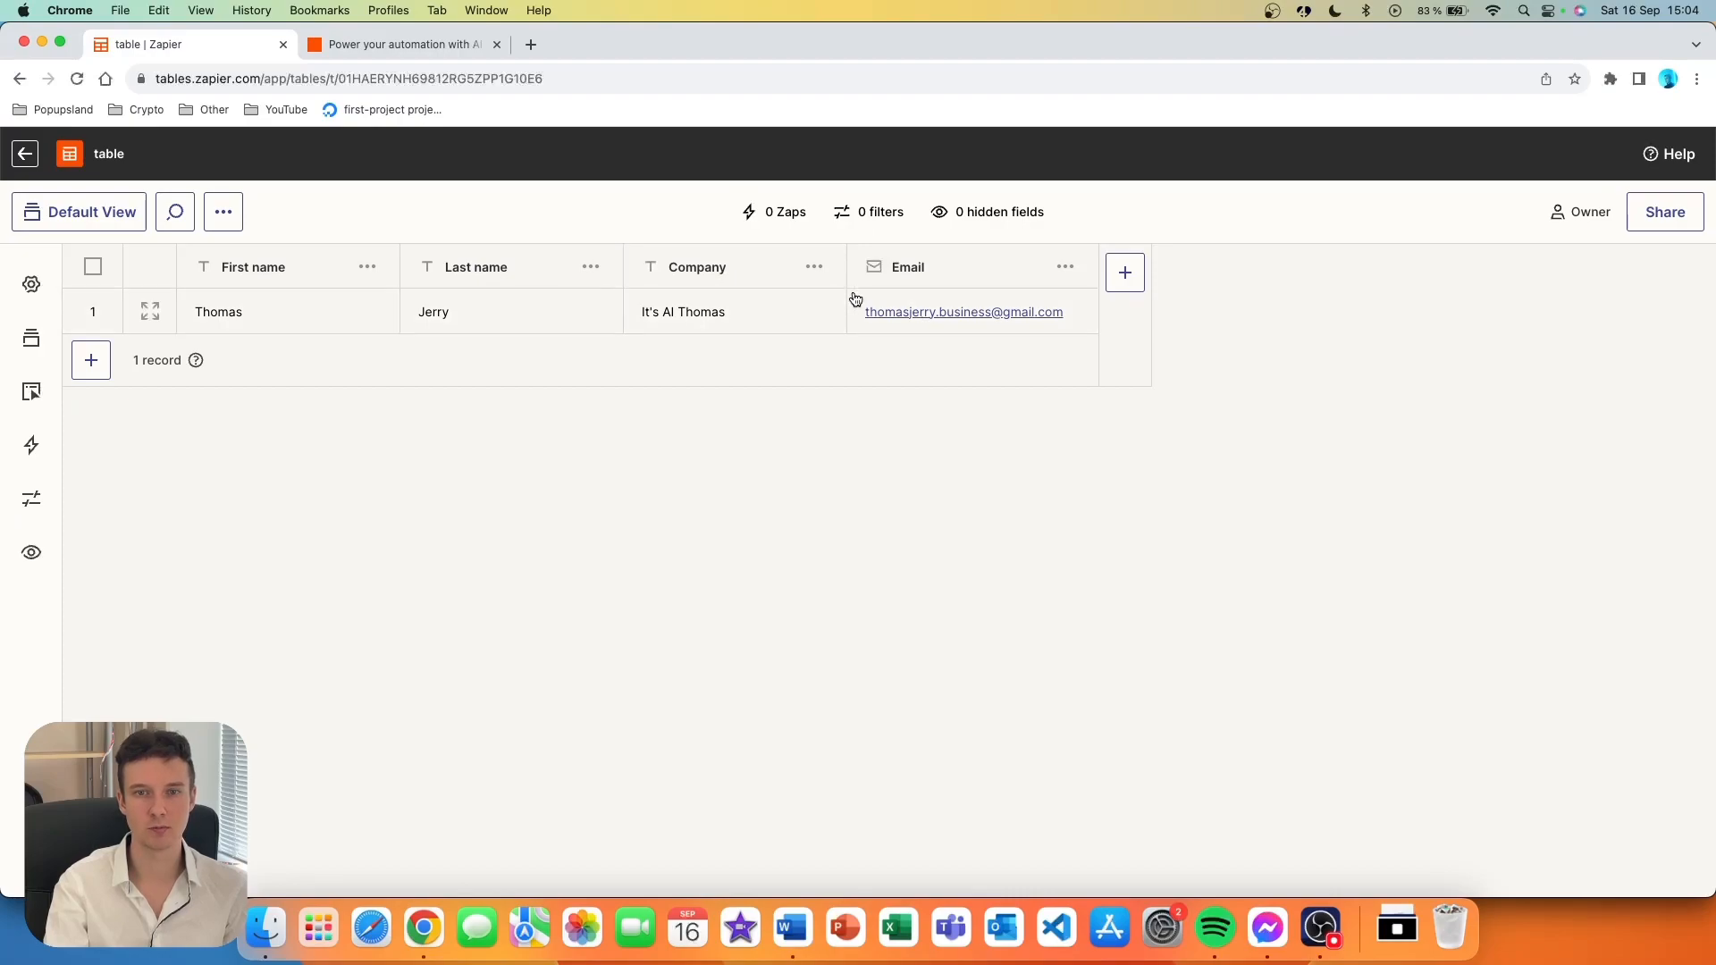
- Try renaming the "First name" field to placeholder text, and discard the edit
double_click(261, 275)
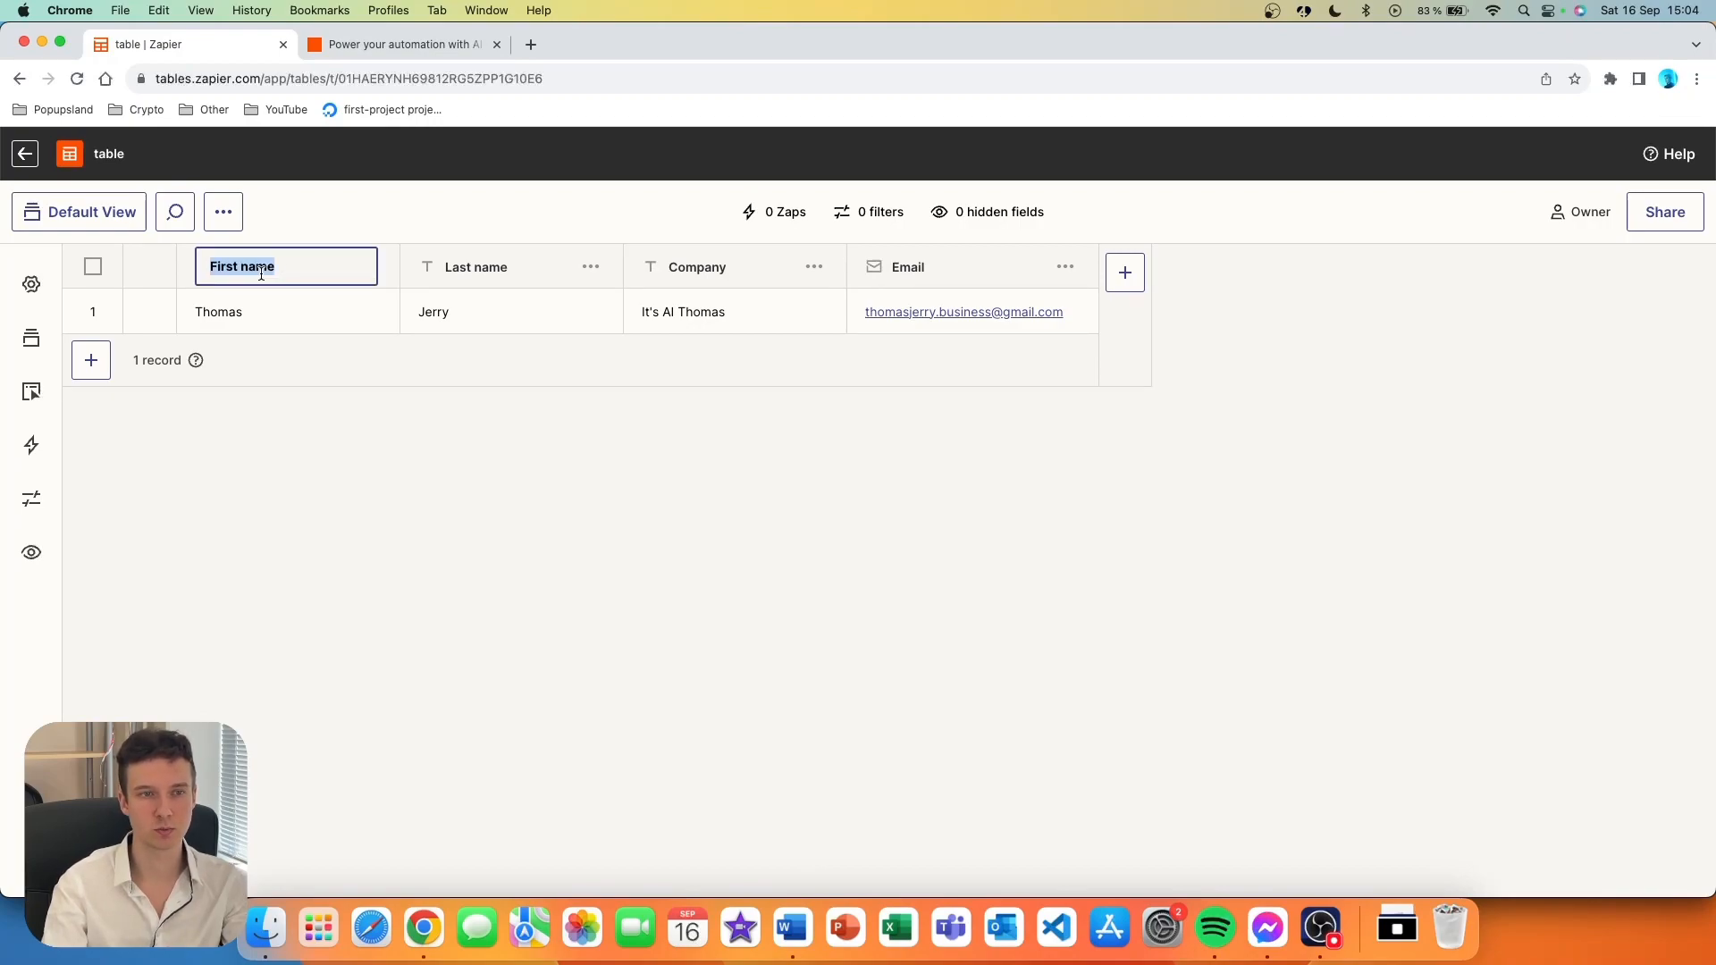
type("fdsfdsfds")
key("BackSpace")
left_click(275, 320)
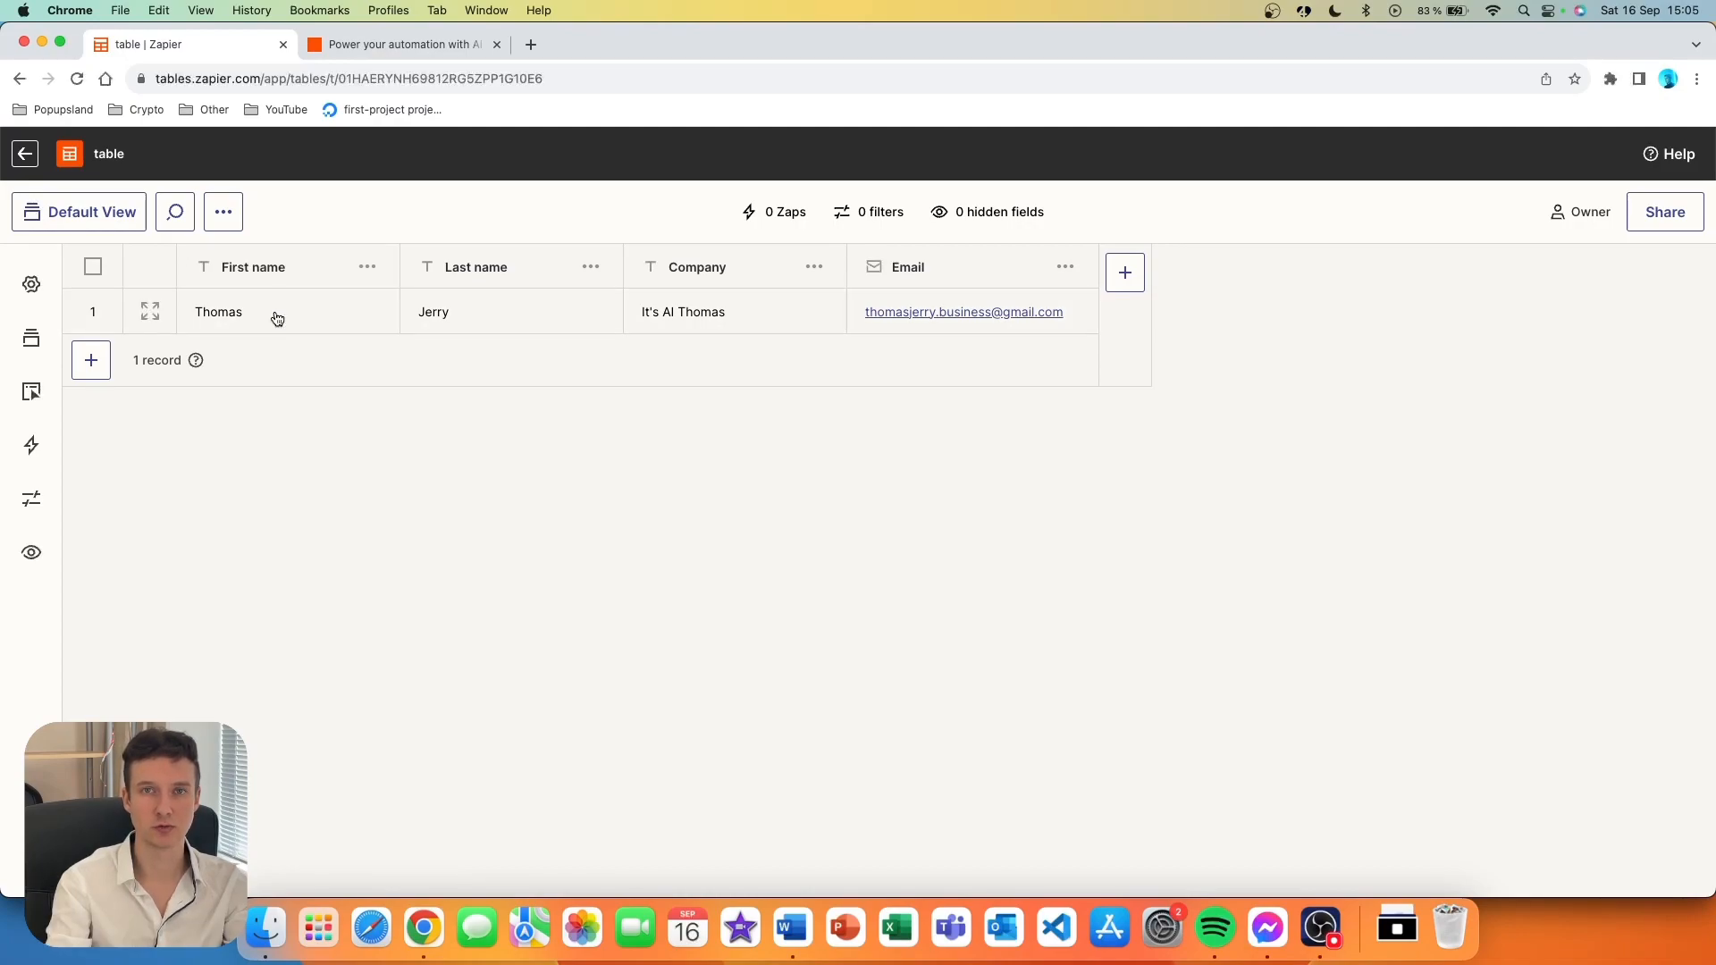
- Try entering a different first name in the table's first record, and discard the edit
left_click(260, 315)
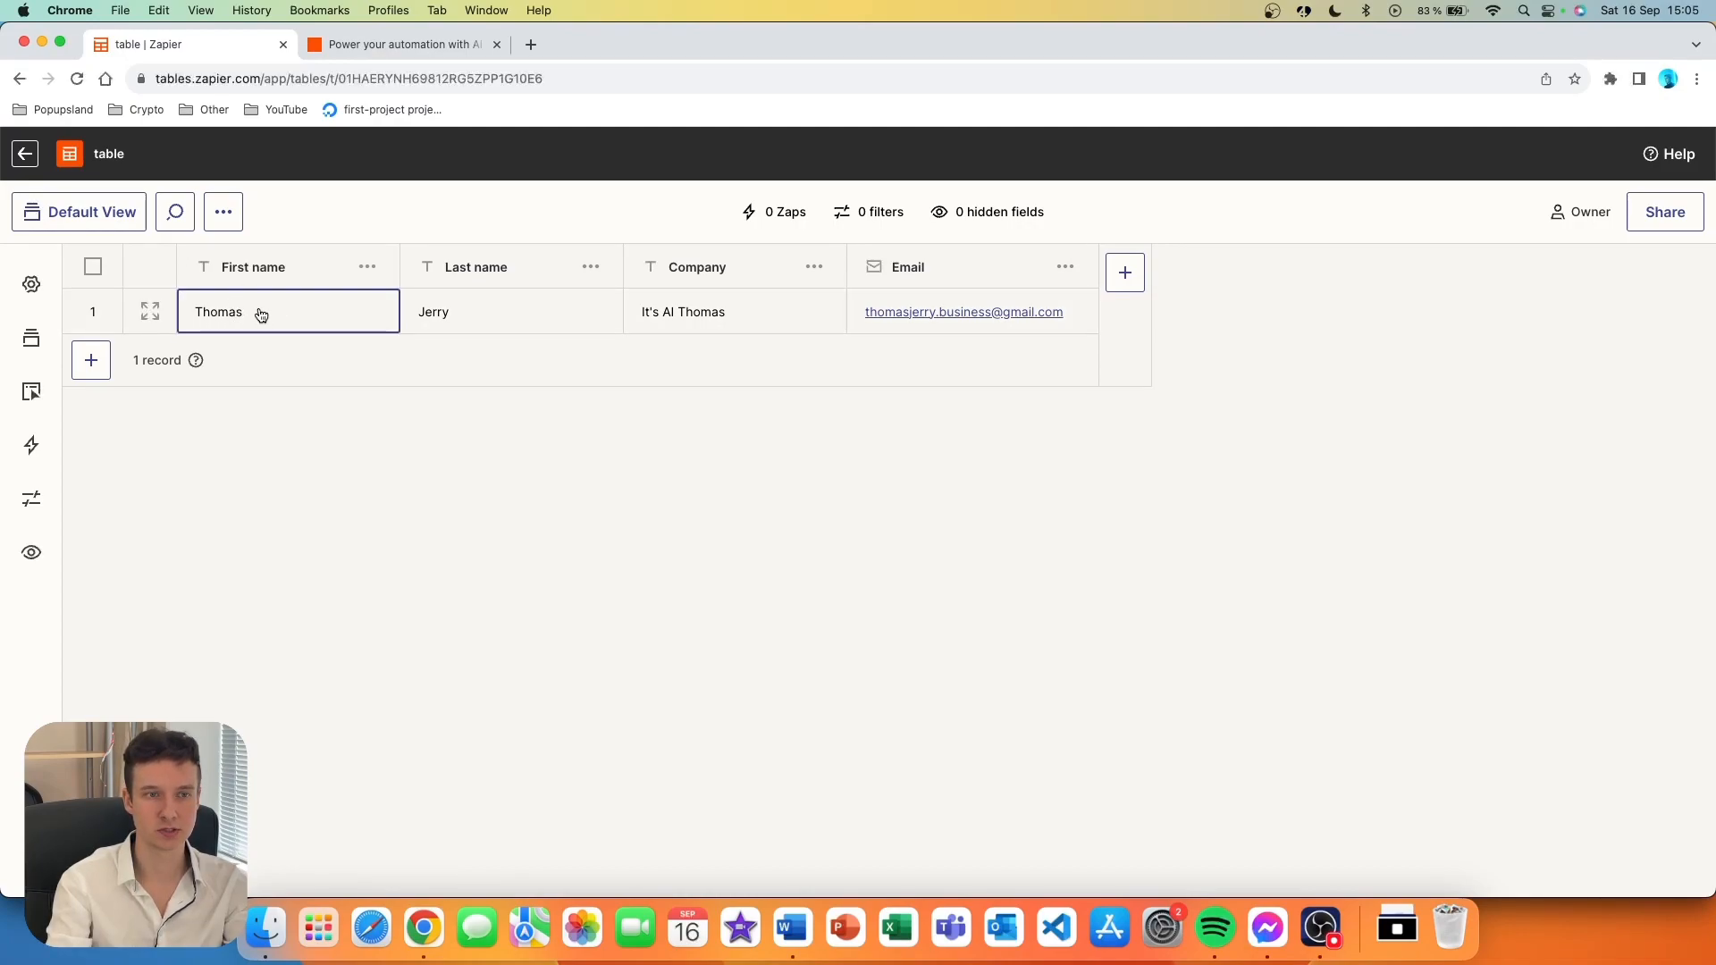
double_click(260, 312)
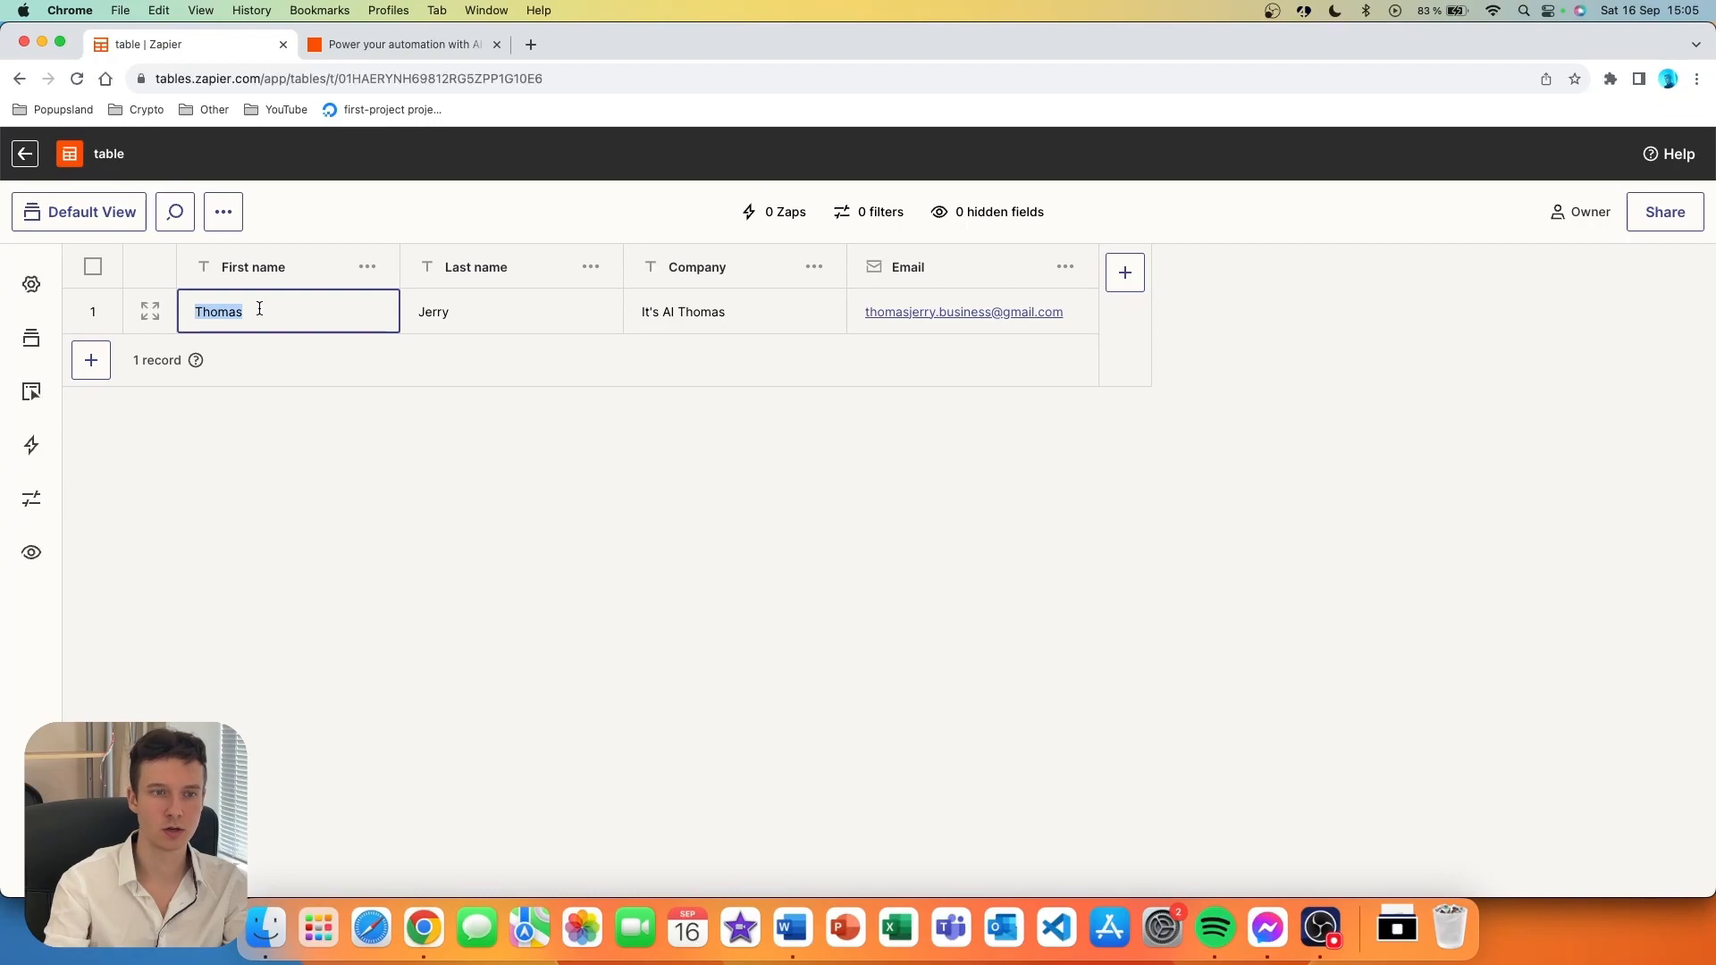
type("Joe")
key("Escape")
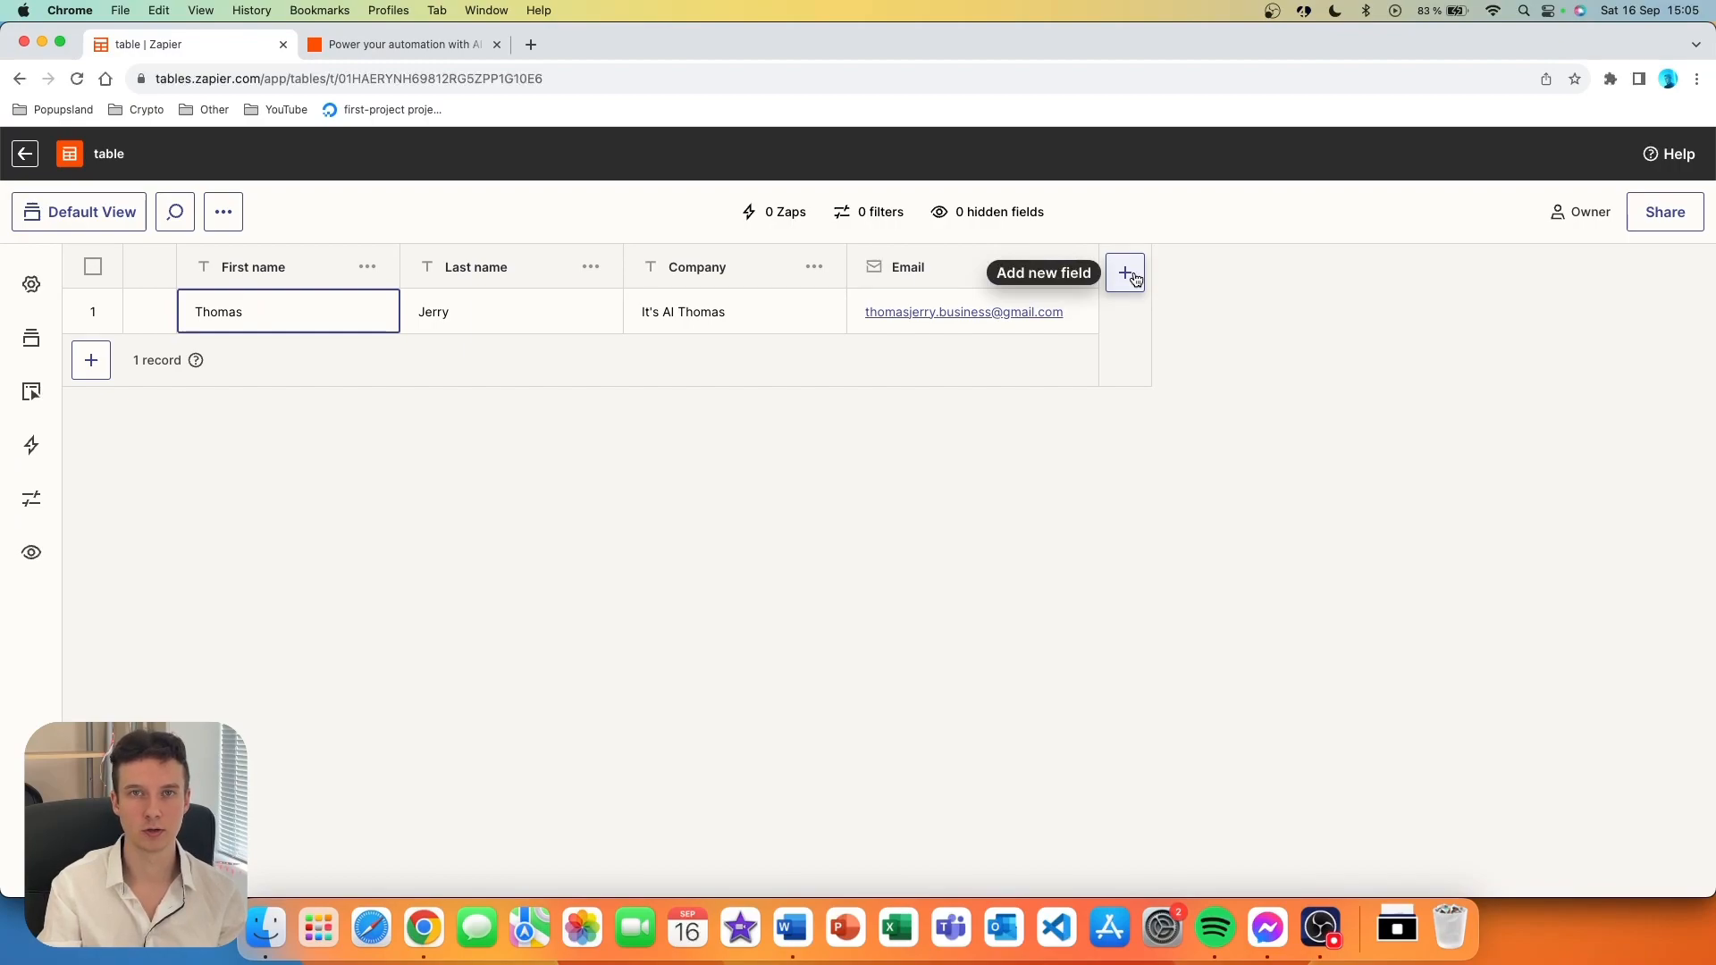
- Add a new field named "Test" with the Text field type to the table
left_click(1131, 277)
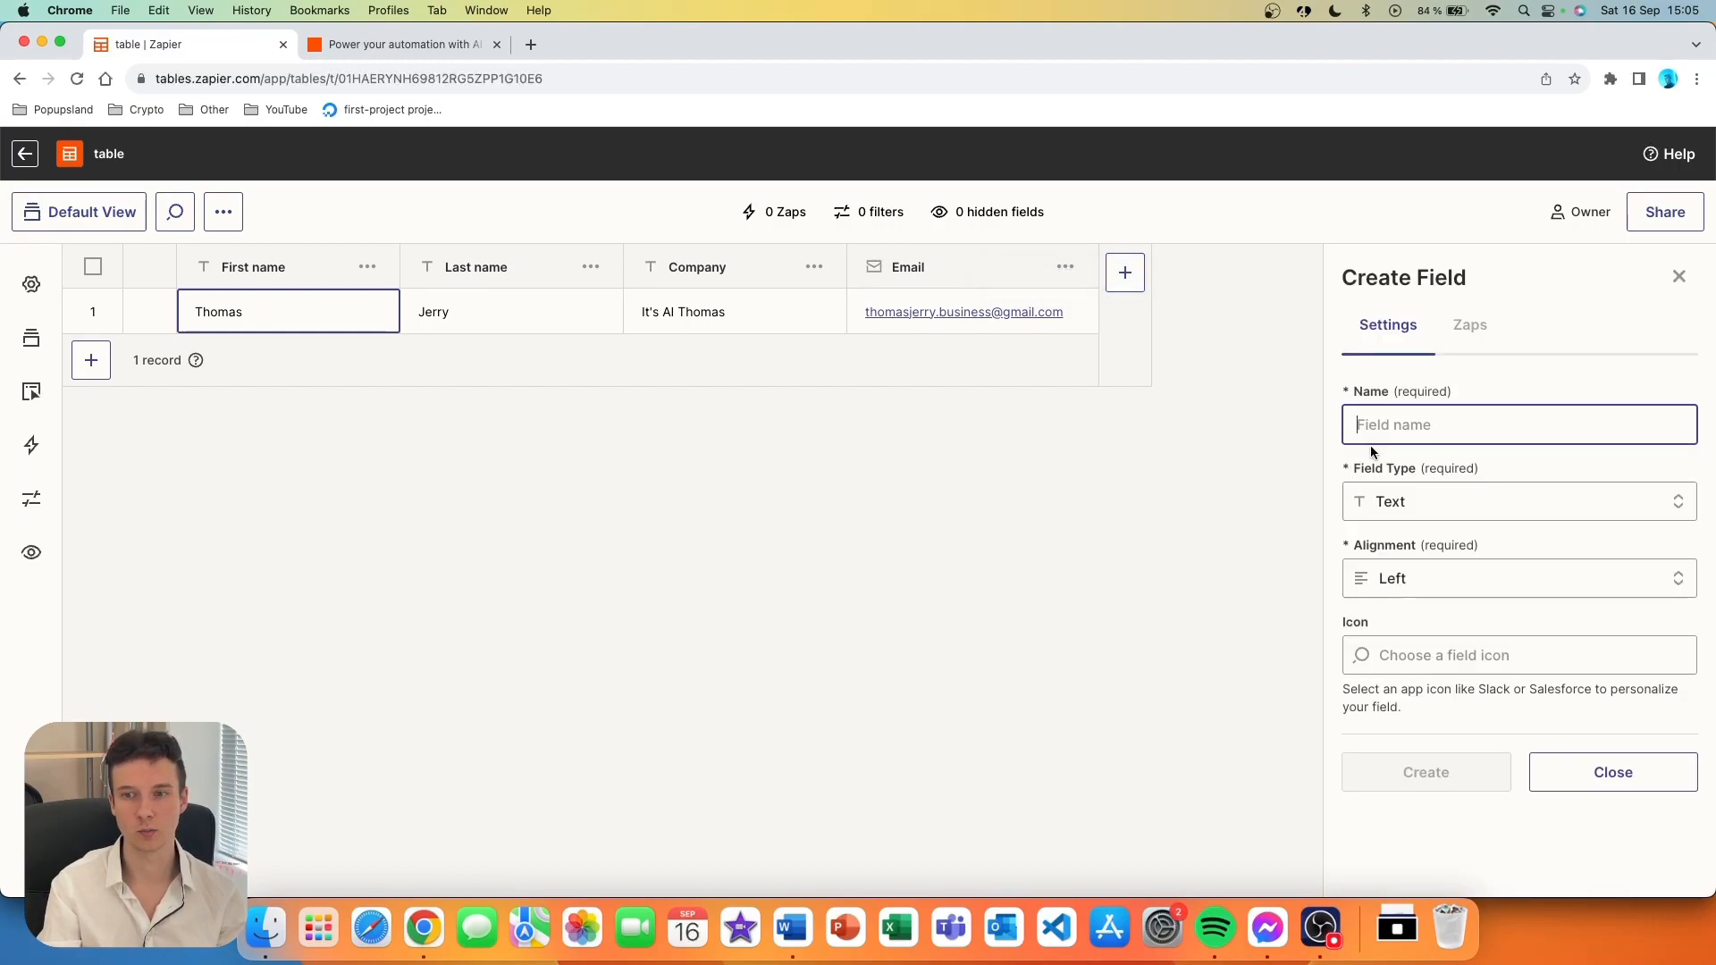
left_click(1417, 433)
type("Test")
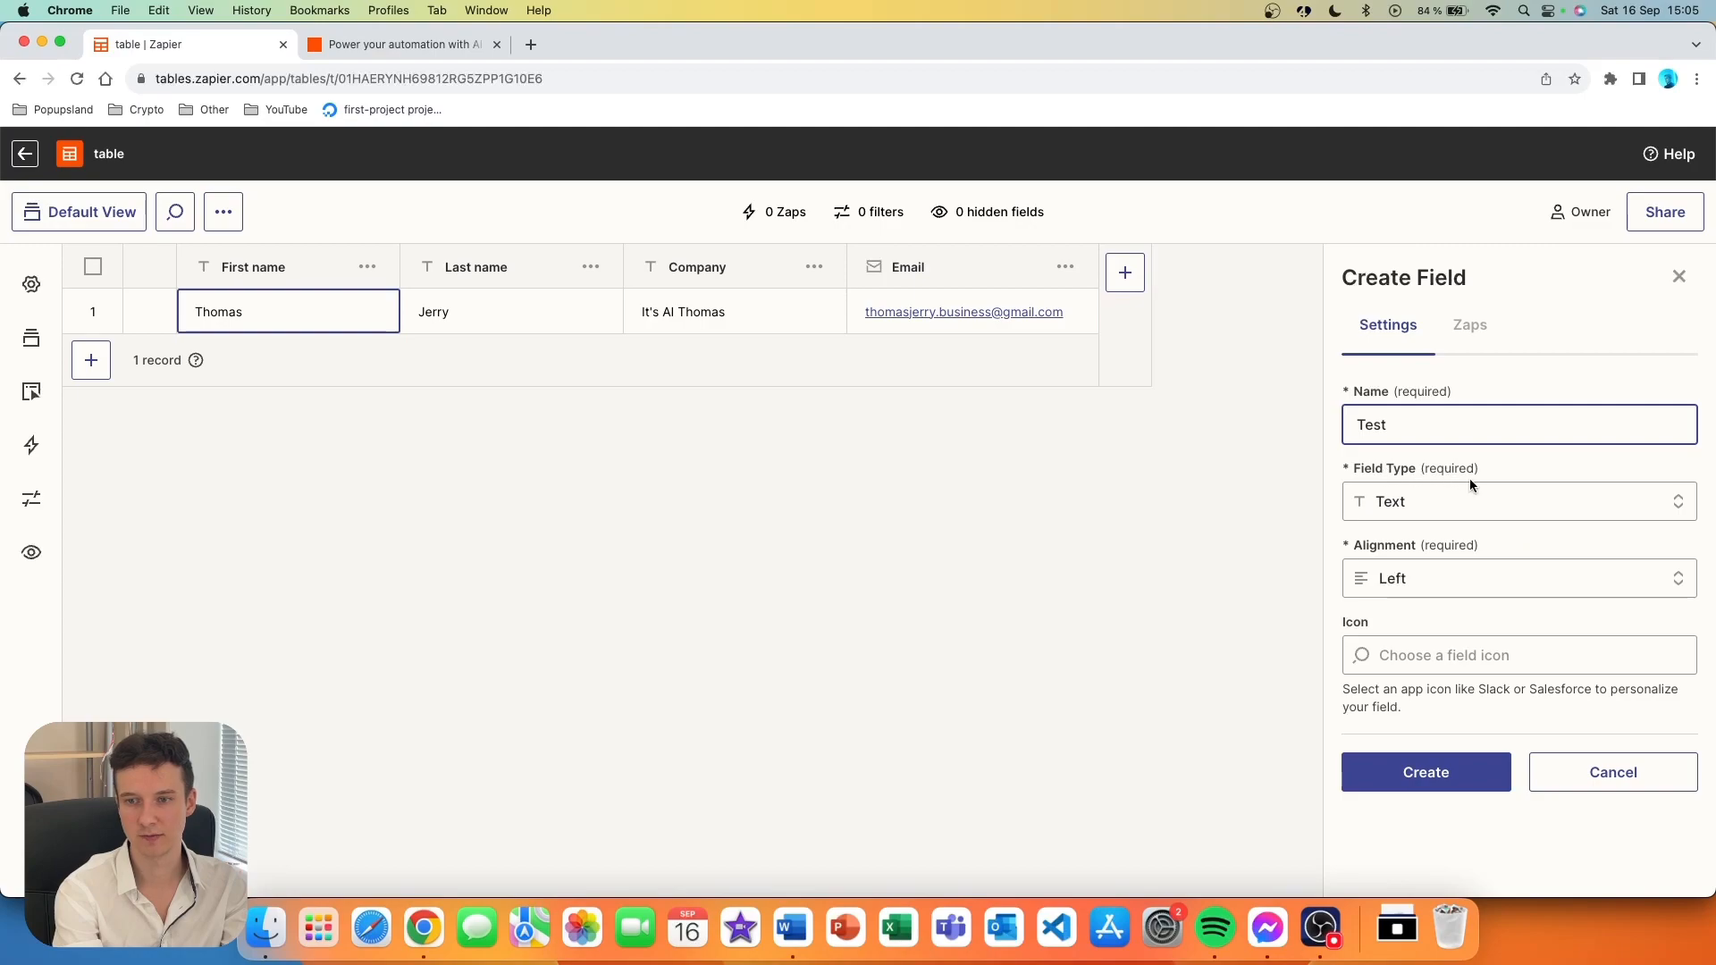
left_click(1503, 506)
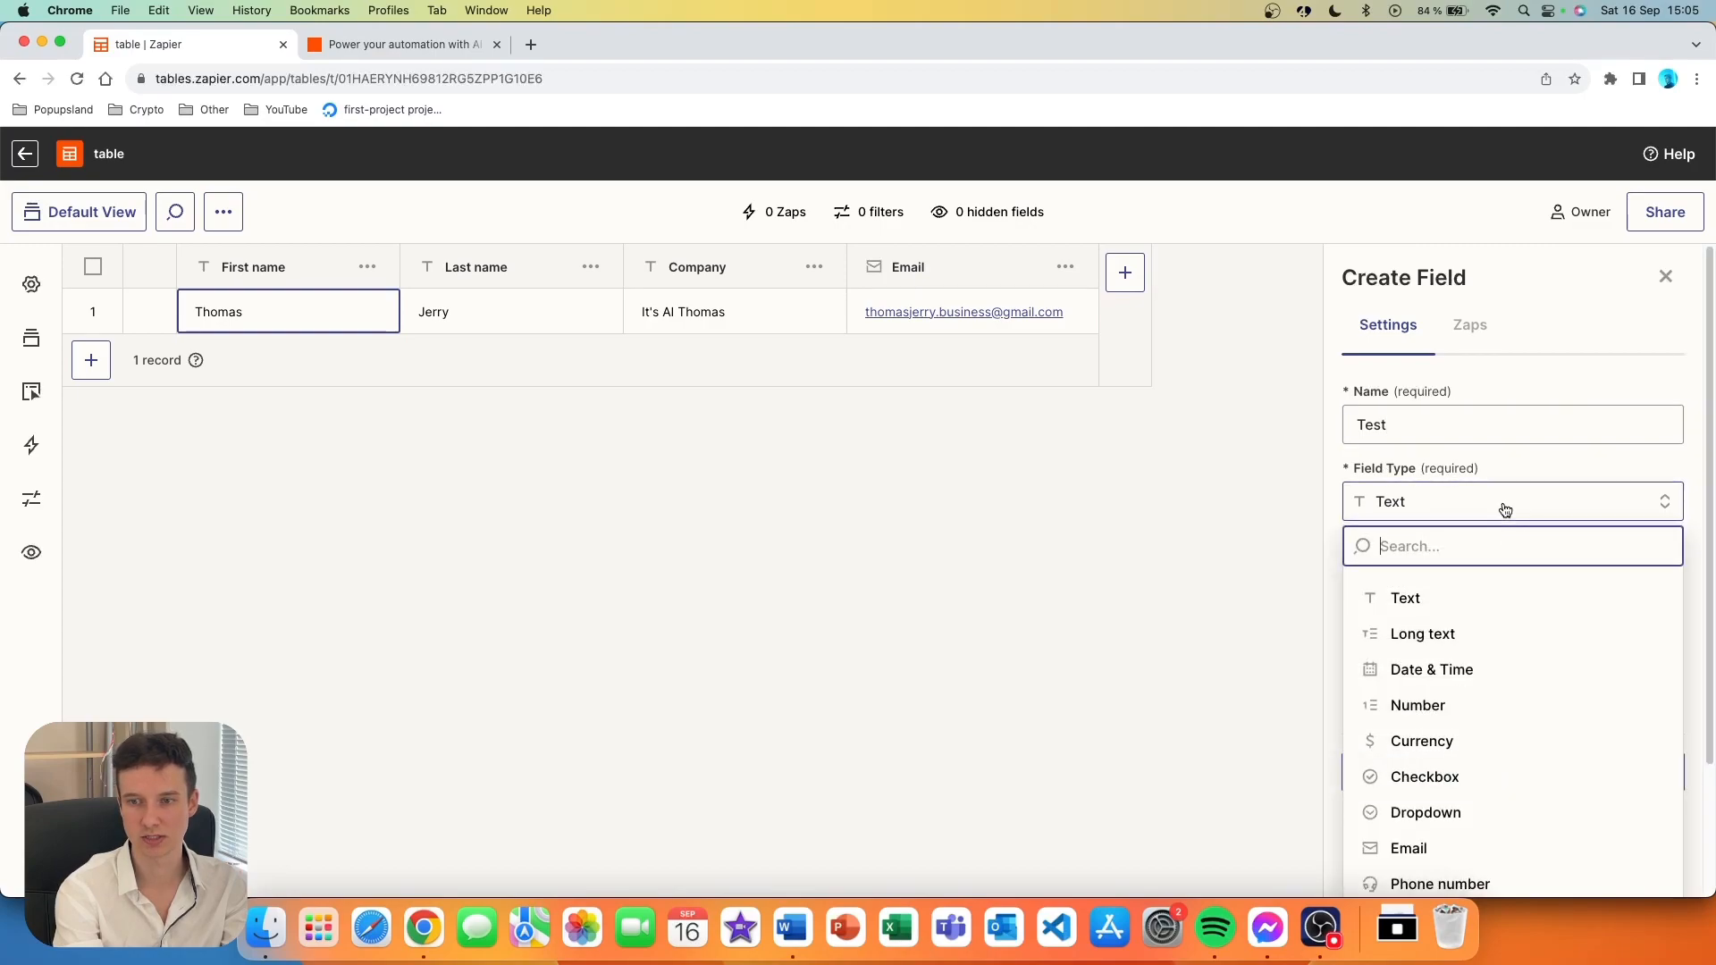
scroll(1505, 536, "down", 4)
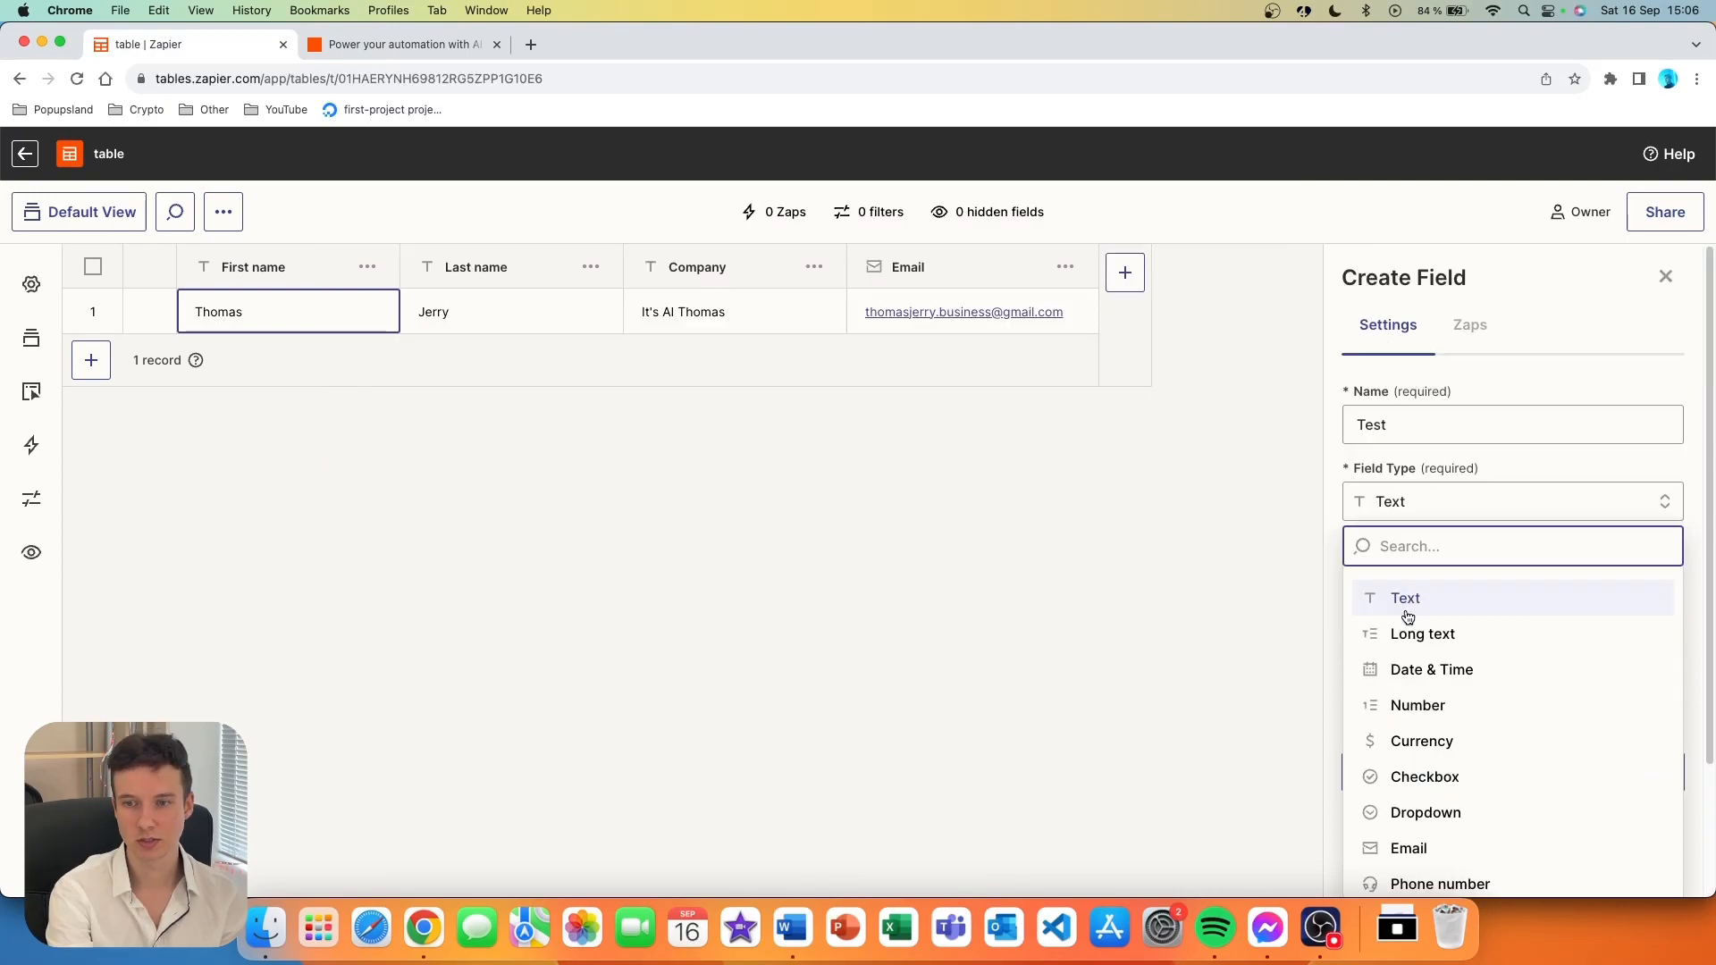
left_click(1409, 596)
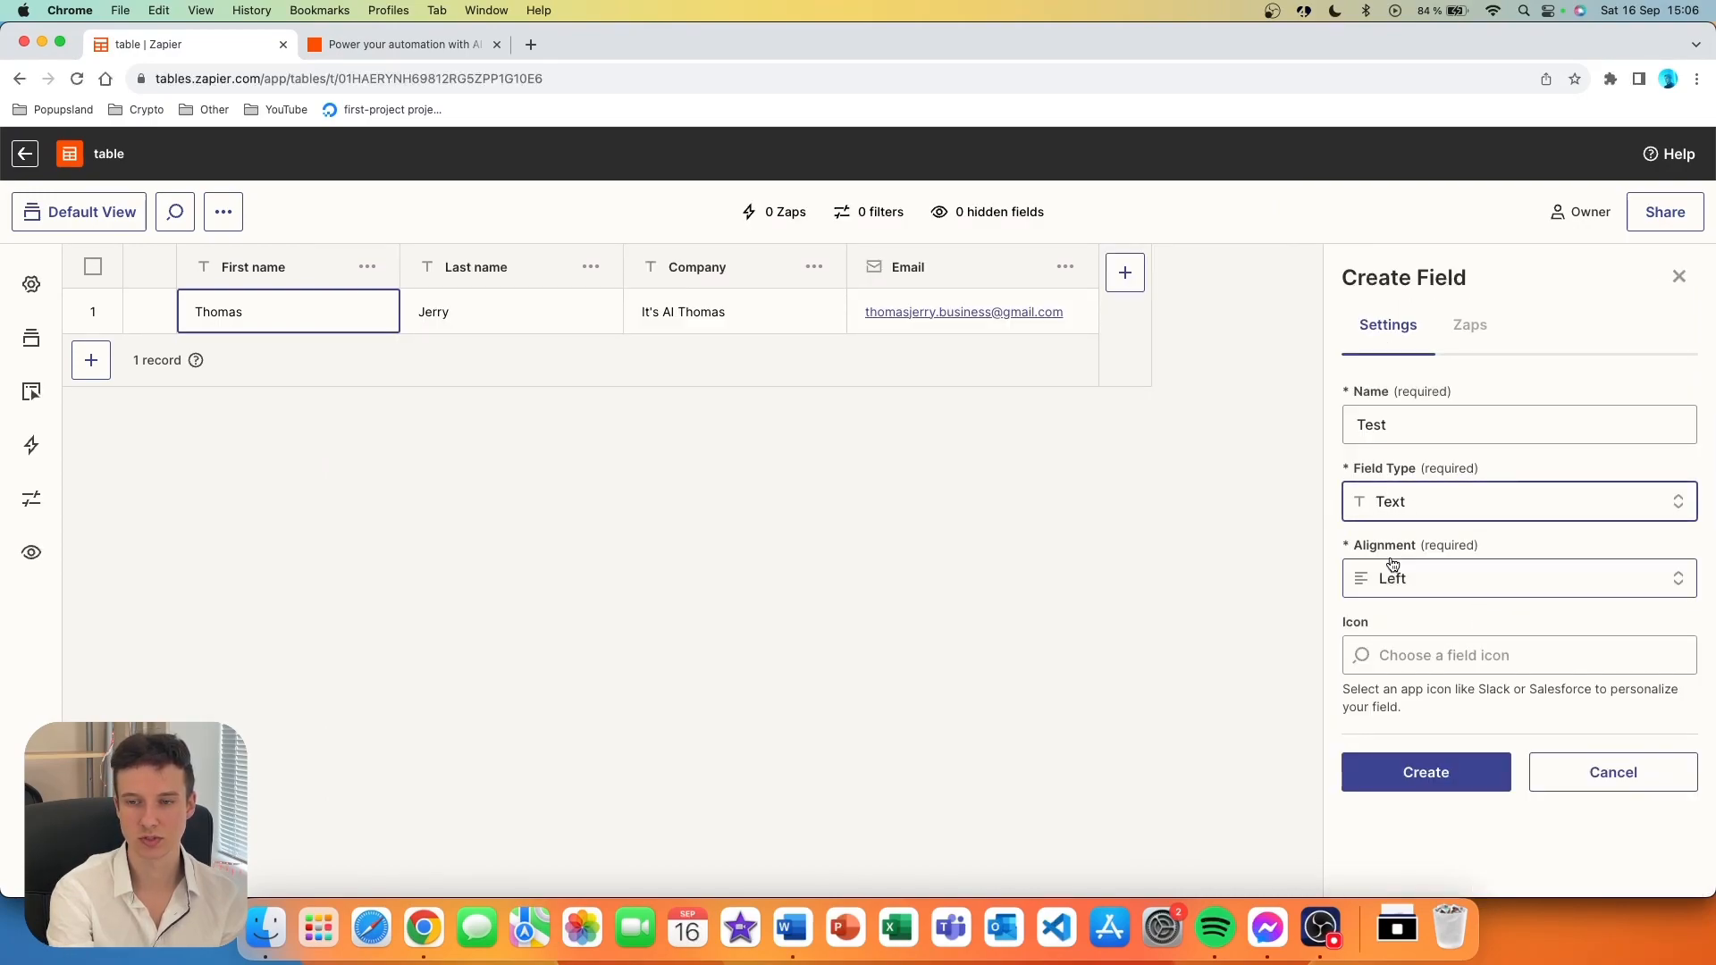
left_click(1388, 653)
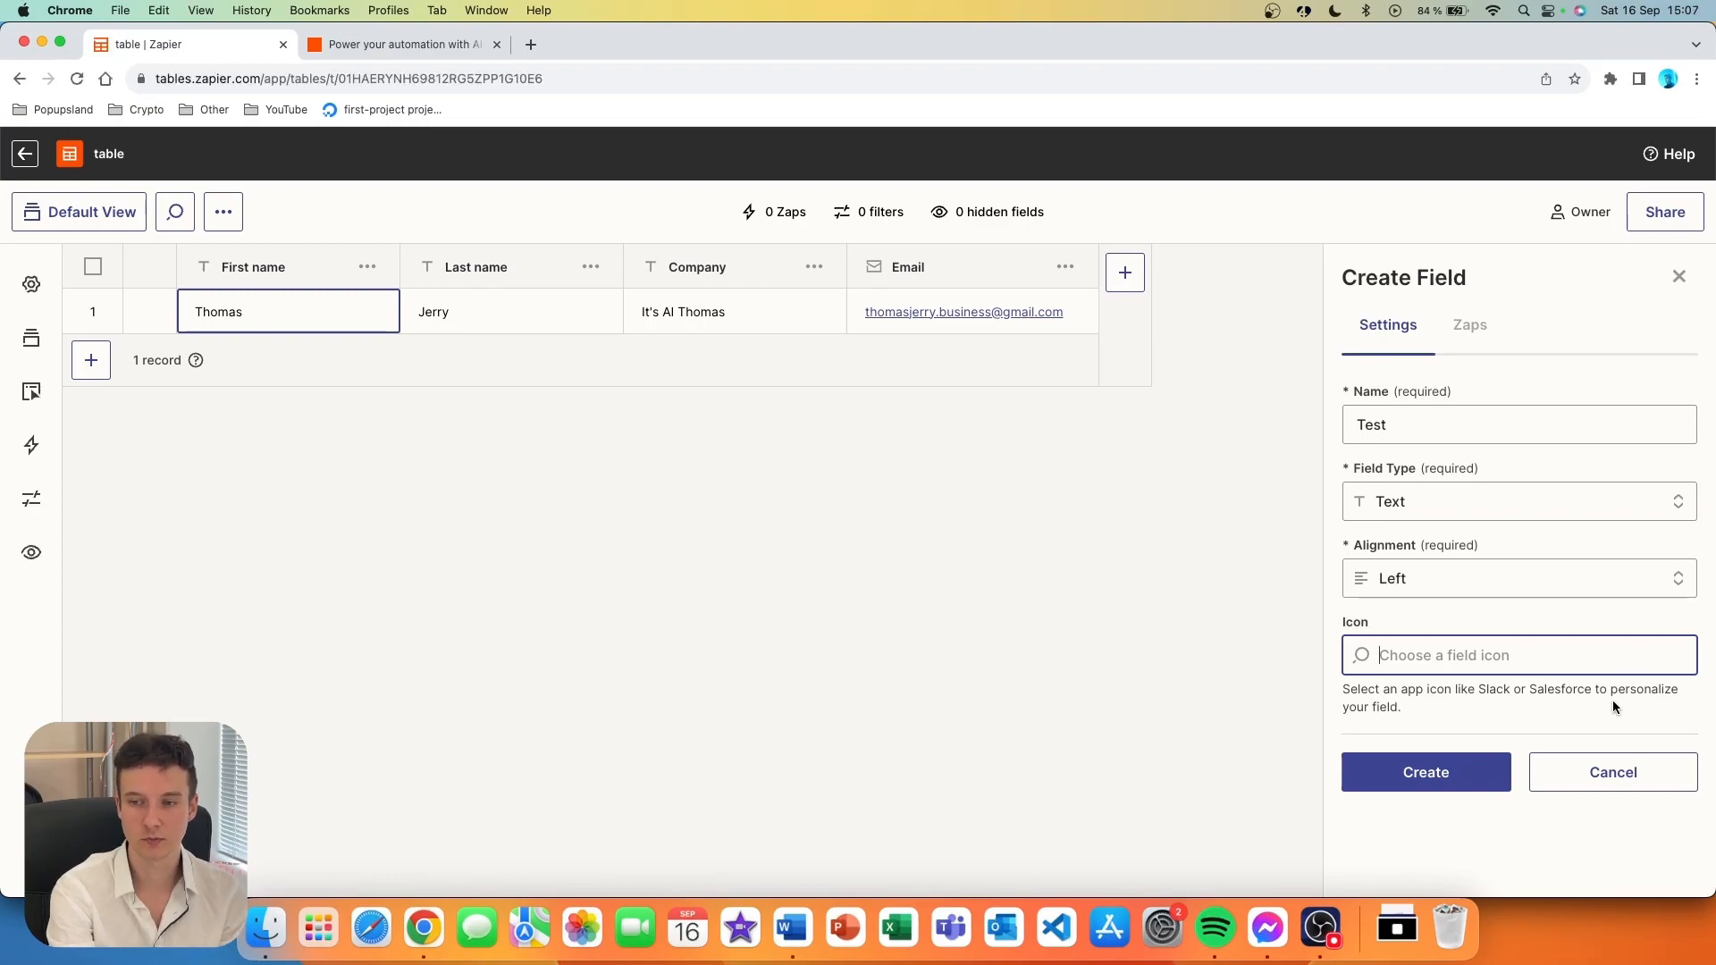
left_click(1421, 774)
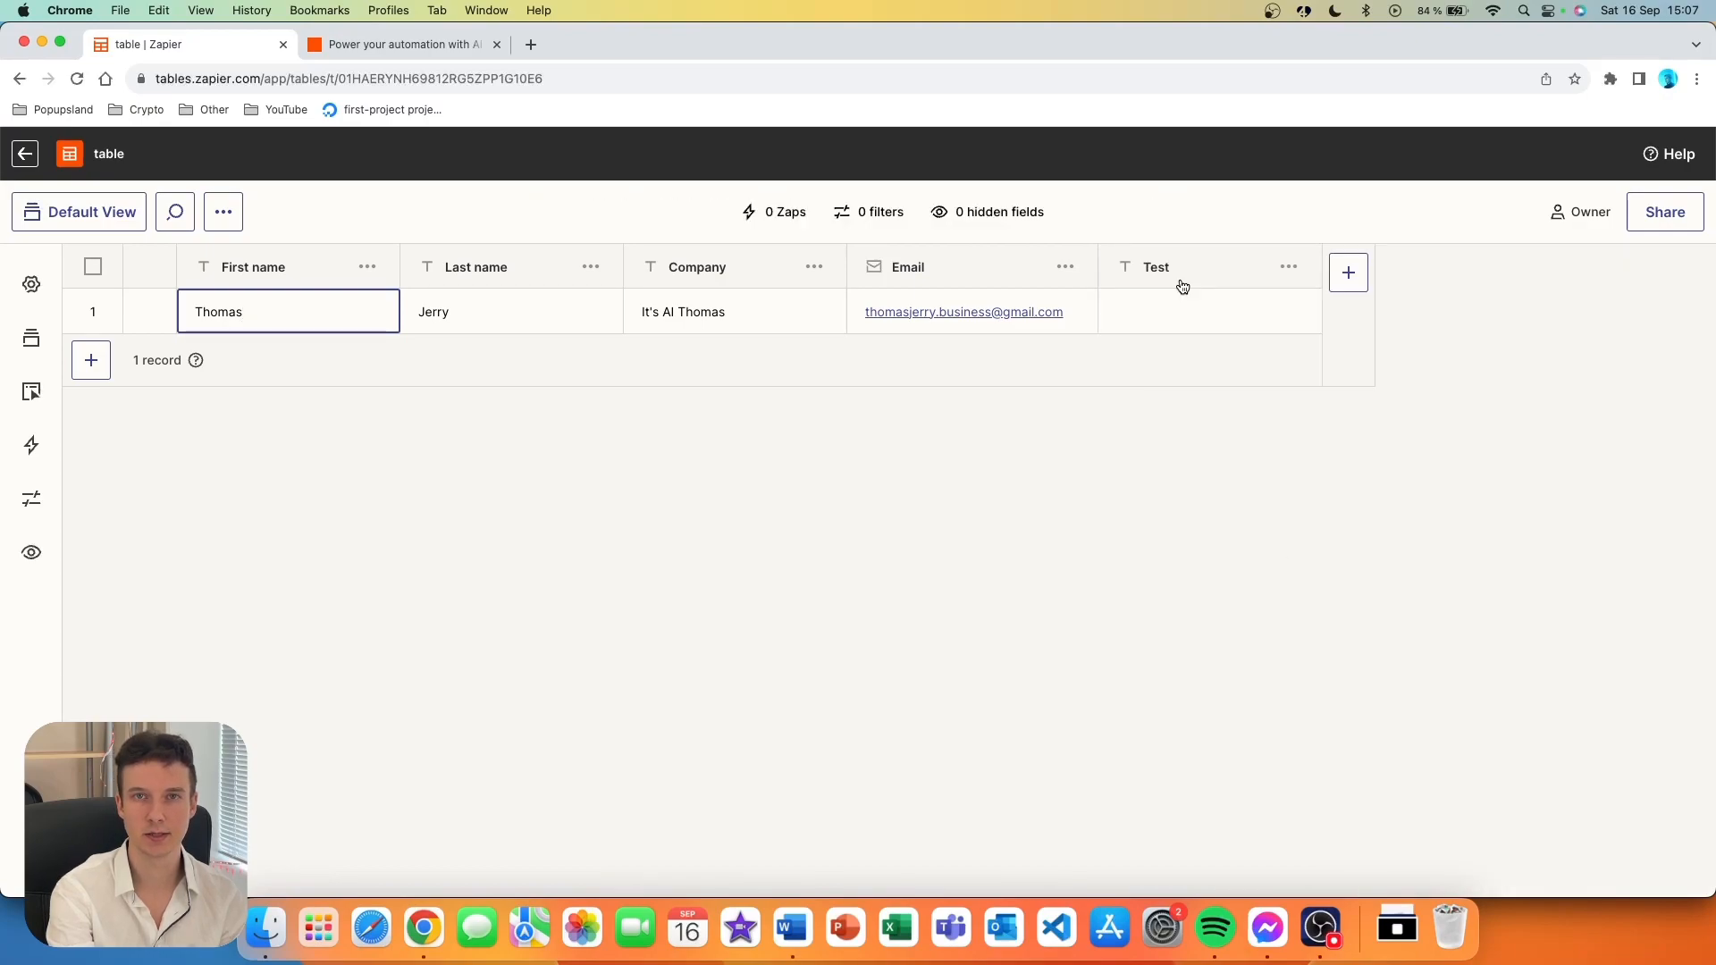
- Try entering "test" in the Test field of the table's first record, and leave the cell for the field's options
left_click(1163, 308)
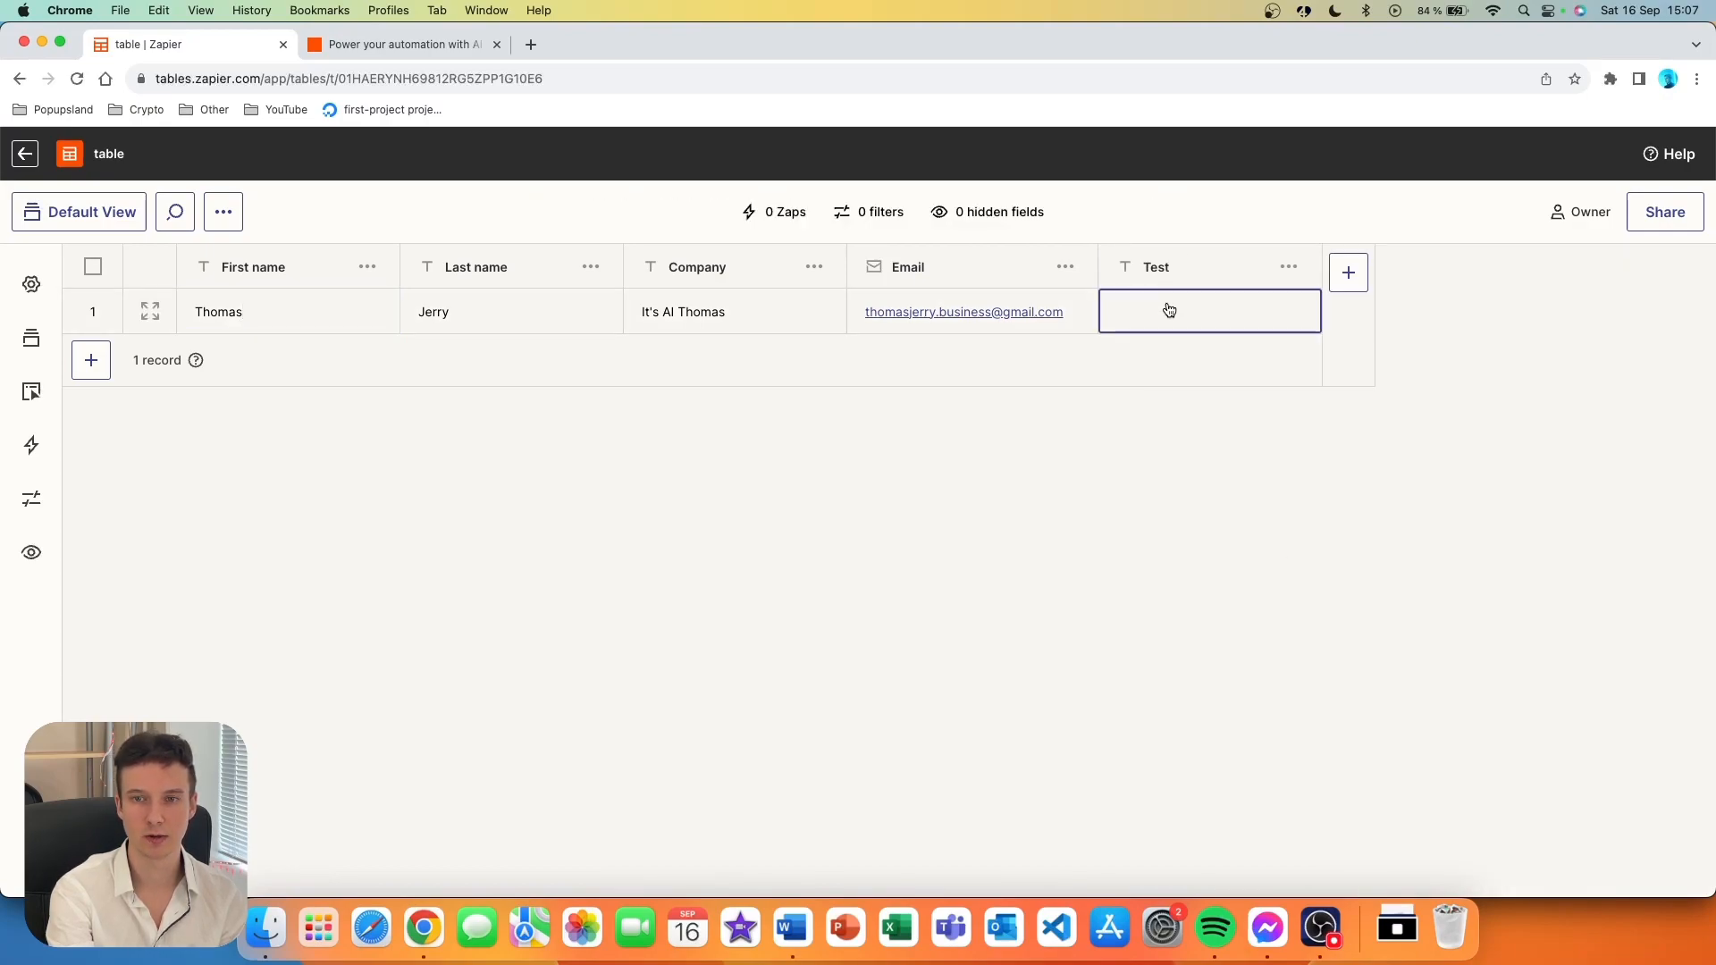
left_click(1172, 319)
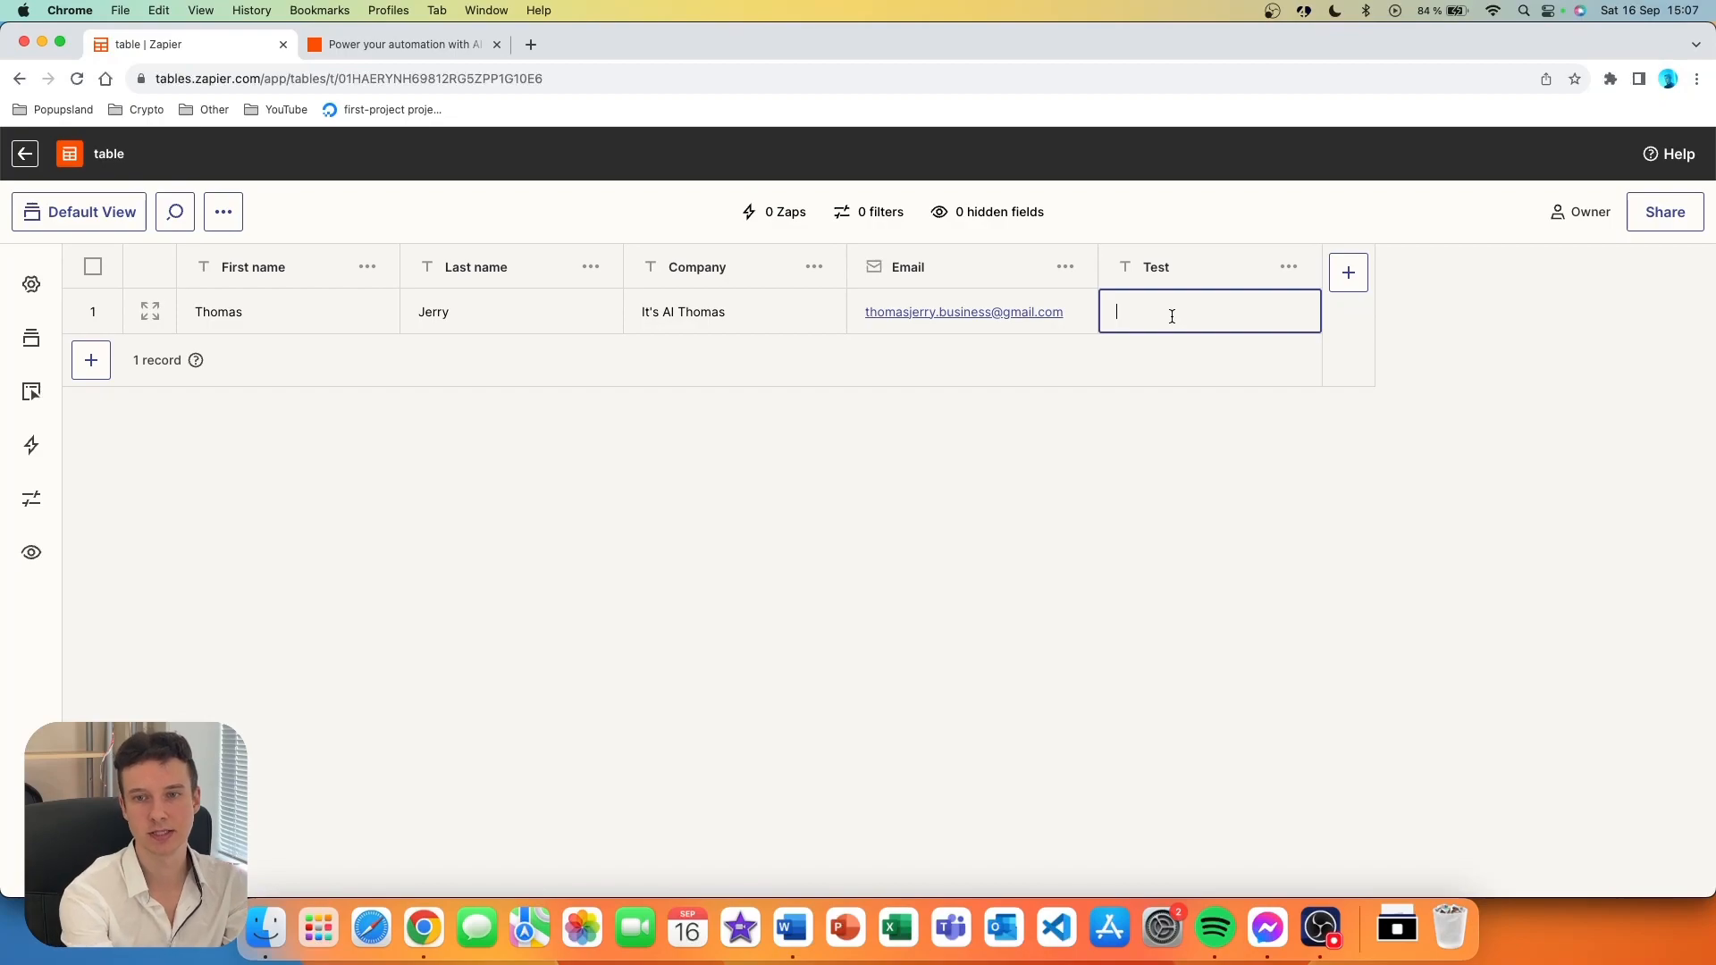
type("test")
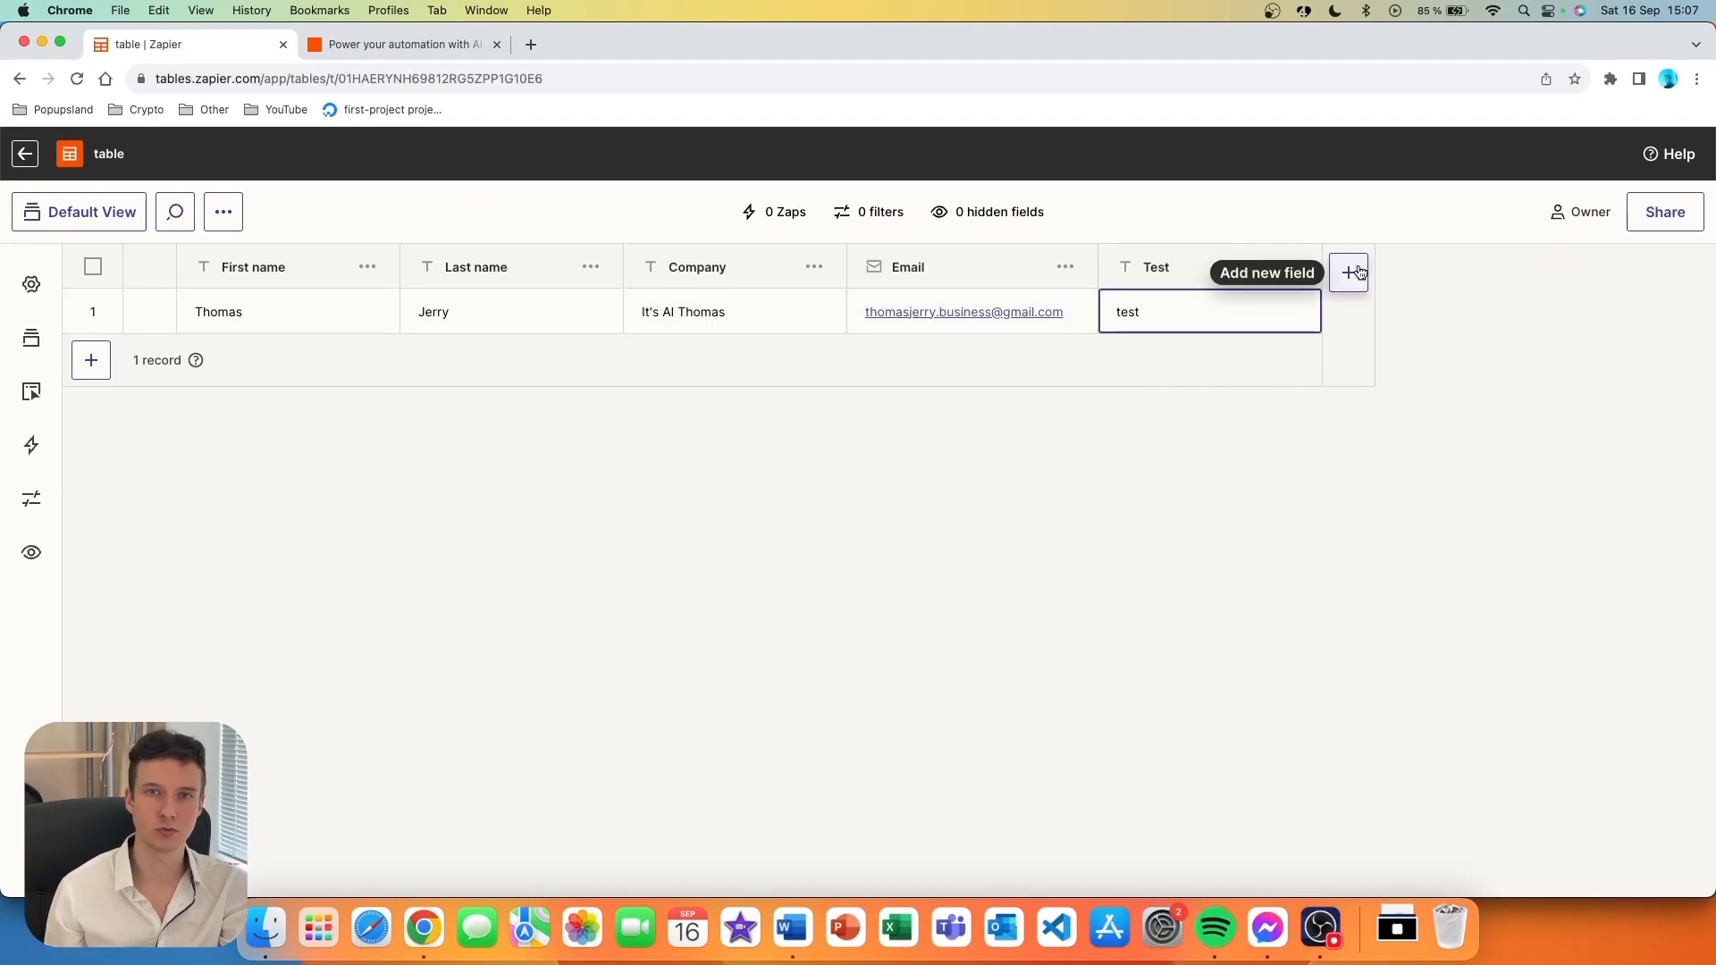
left_click(1287, 276)
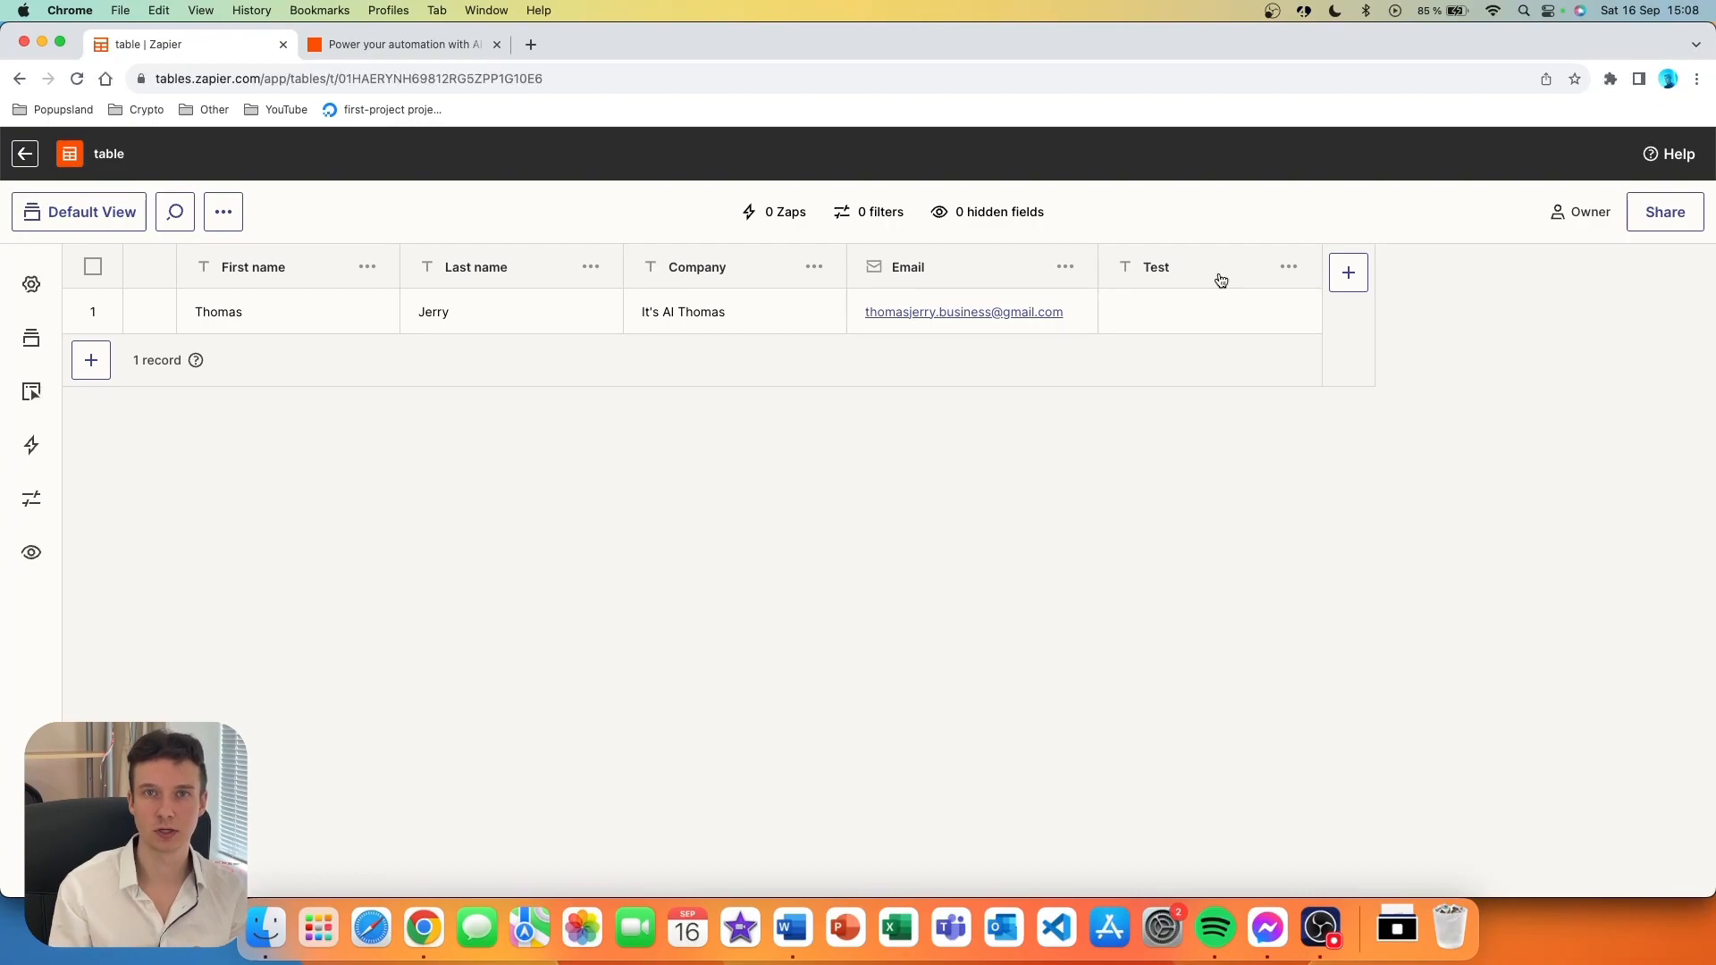
- Create a Zap from the table's Email field
left_click(1065, 273)
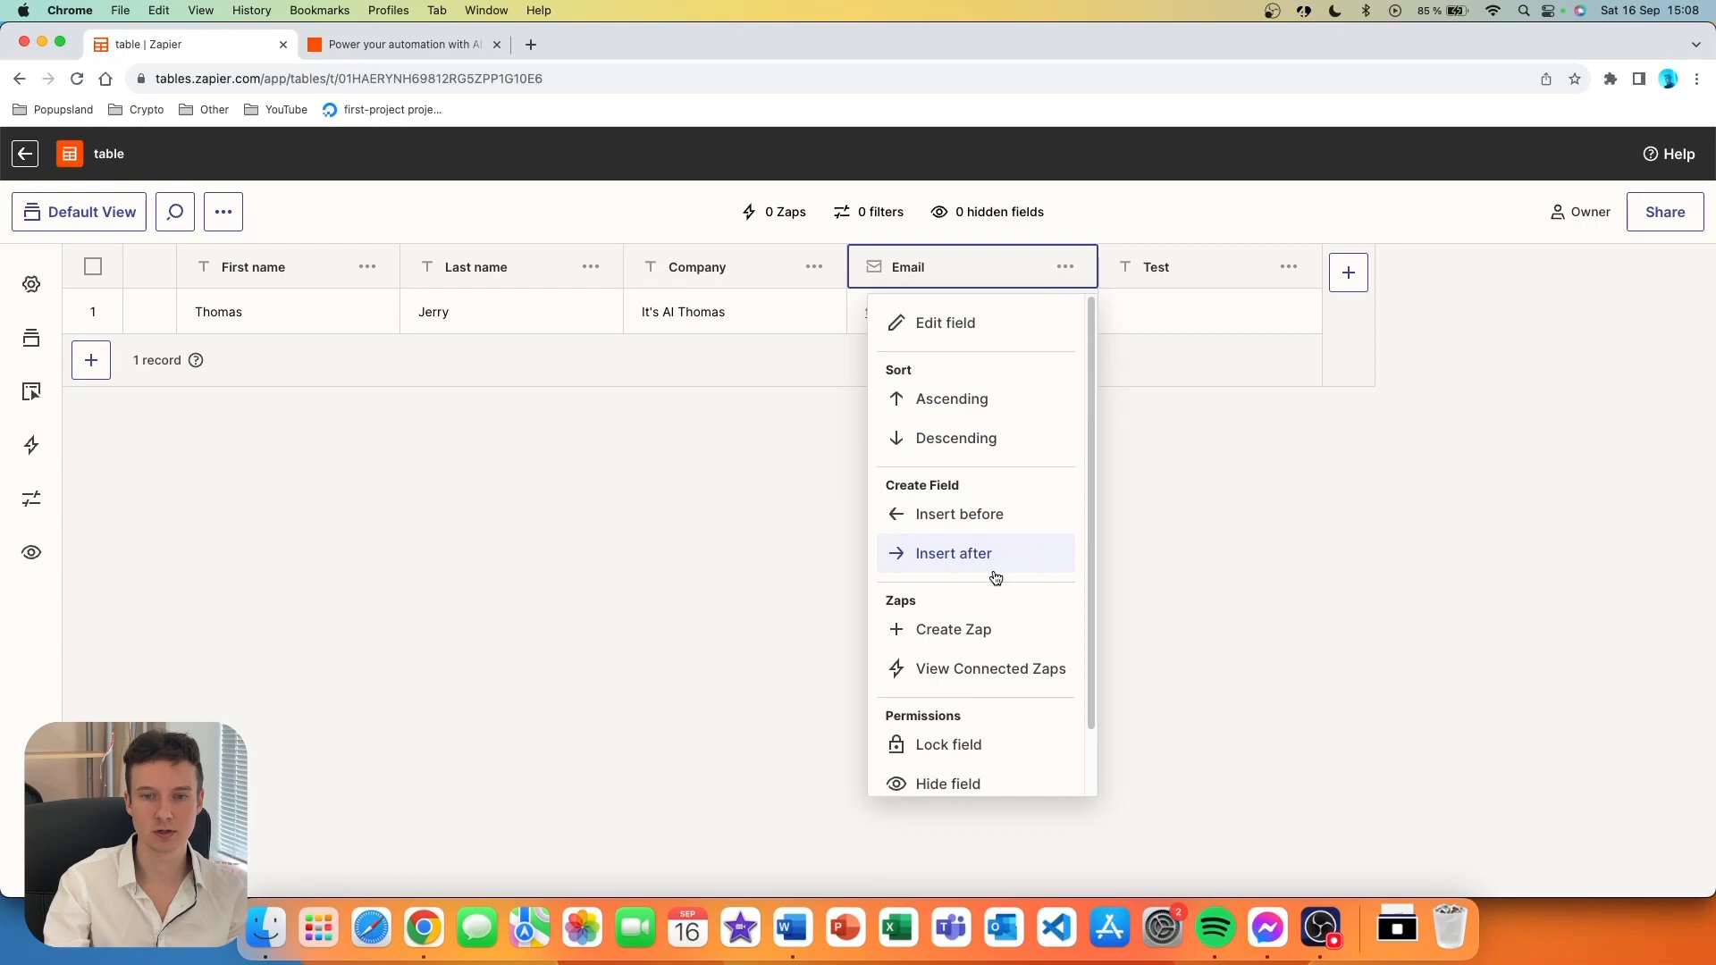
left_click(976, 640)
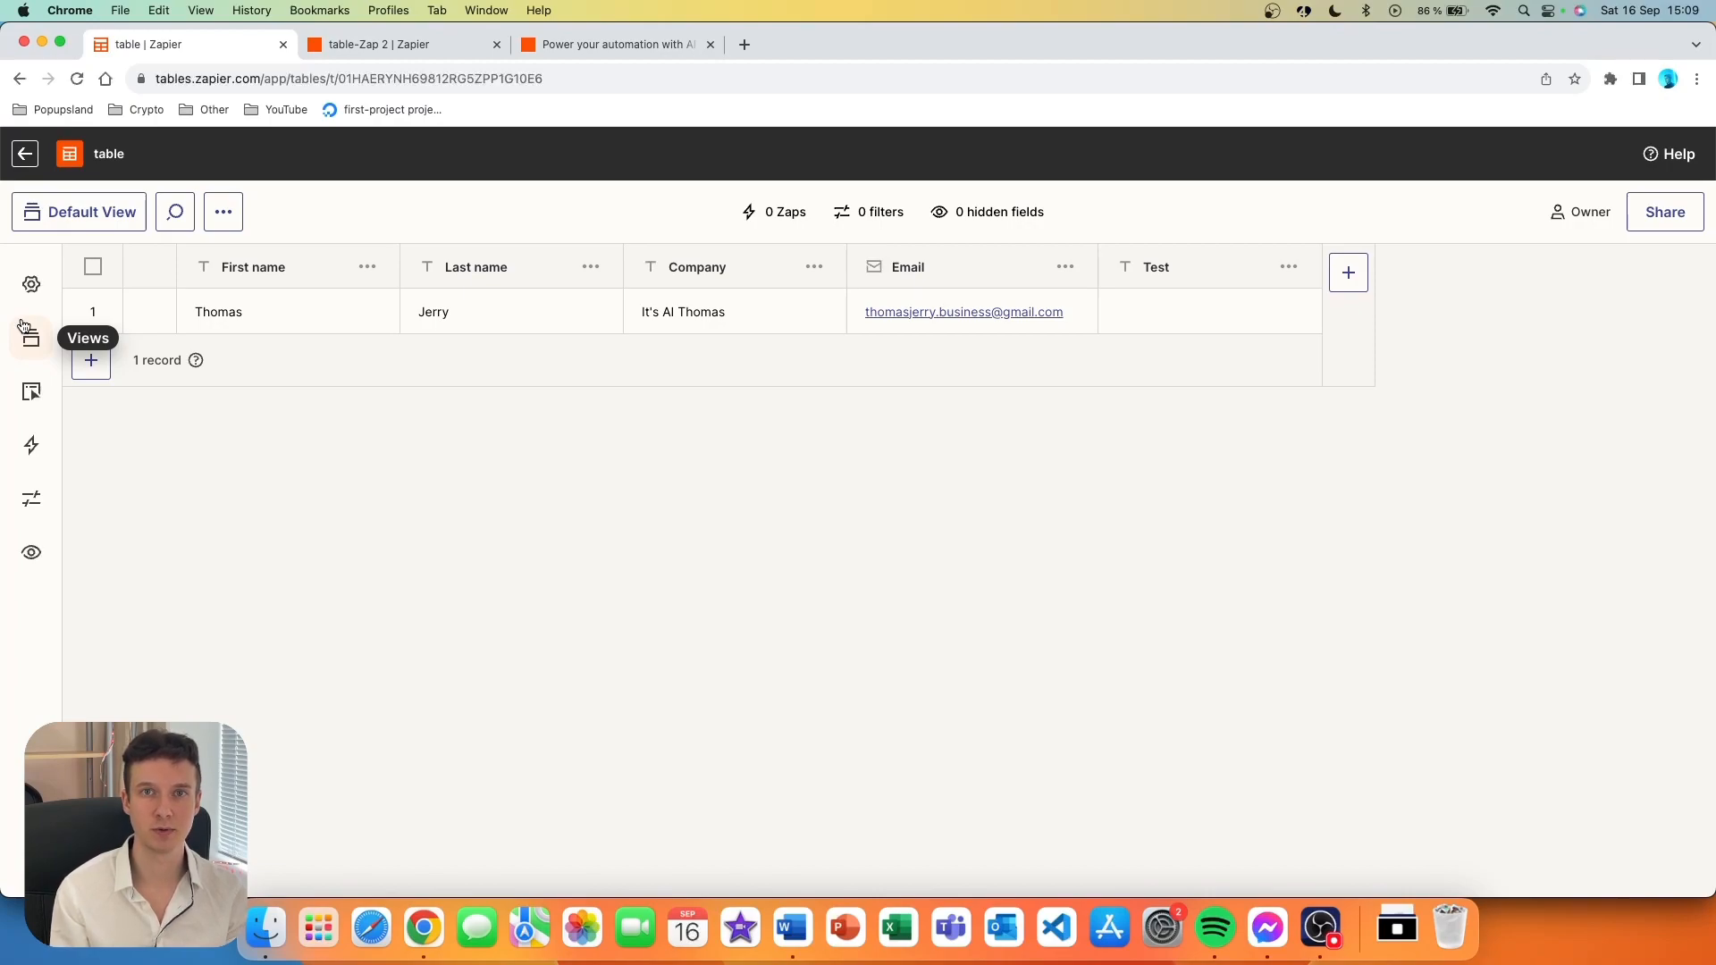
- From the table's connected Zaps, create a Zap that triggers when new records are added to this table
left_click(33, 449)
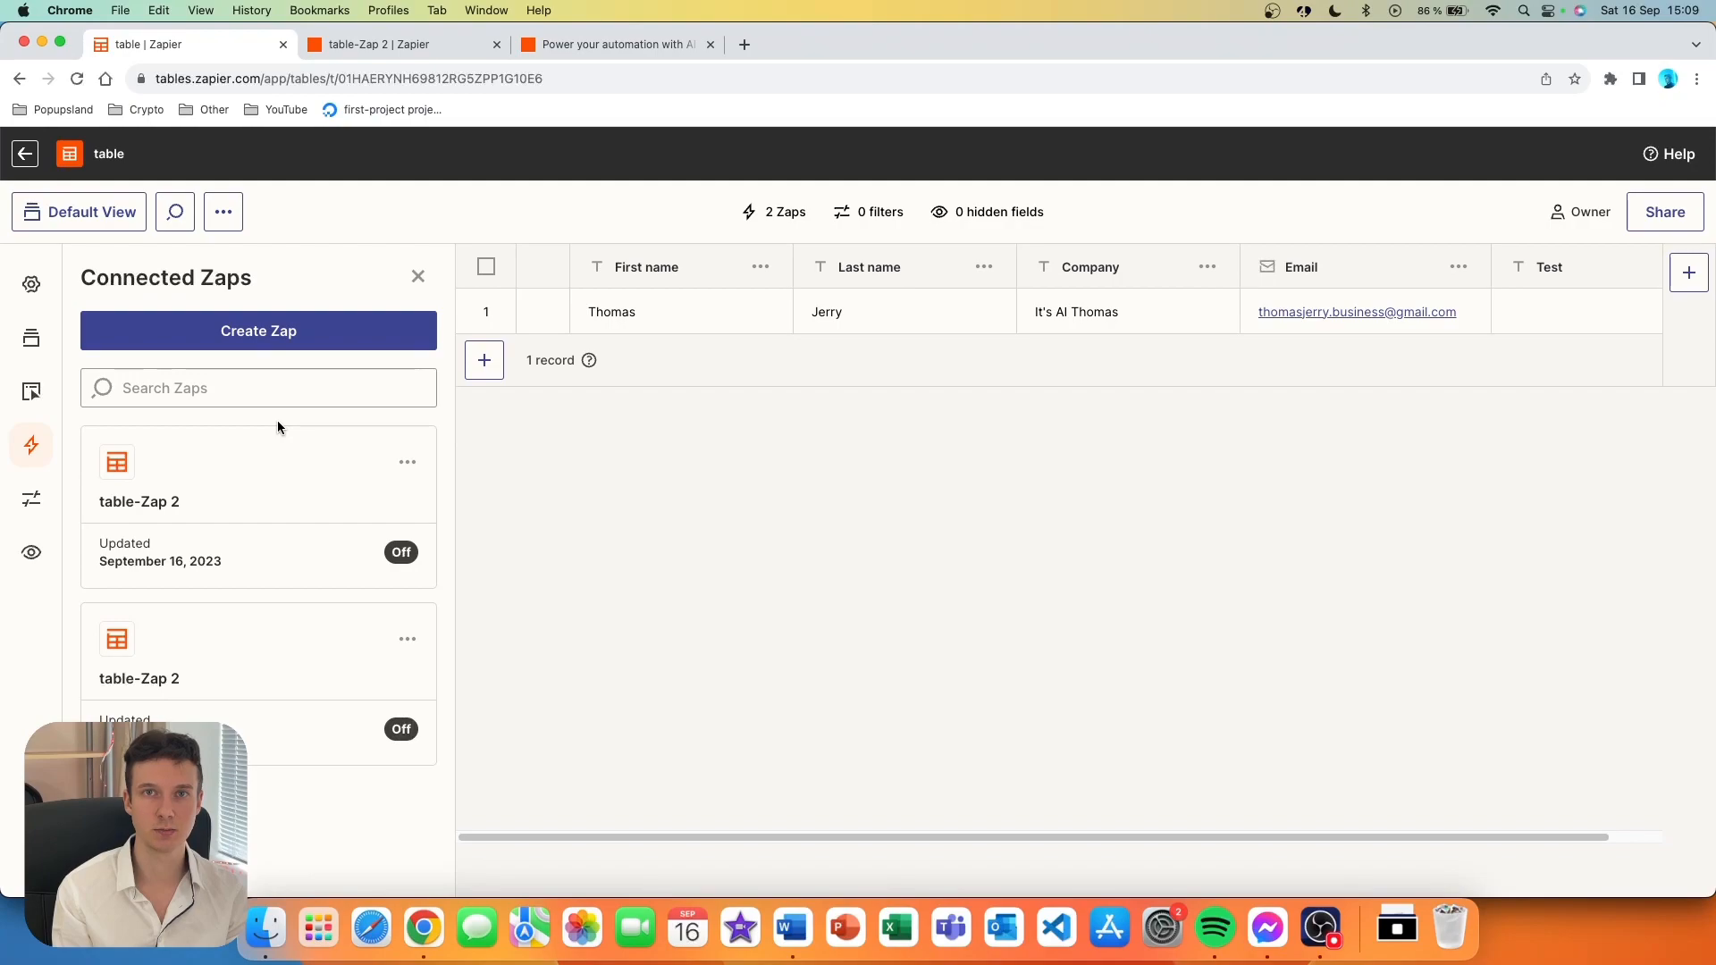
left_click(289, 335)
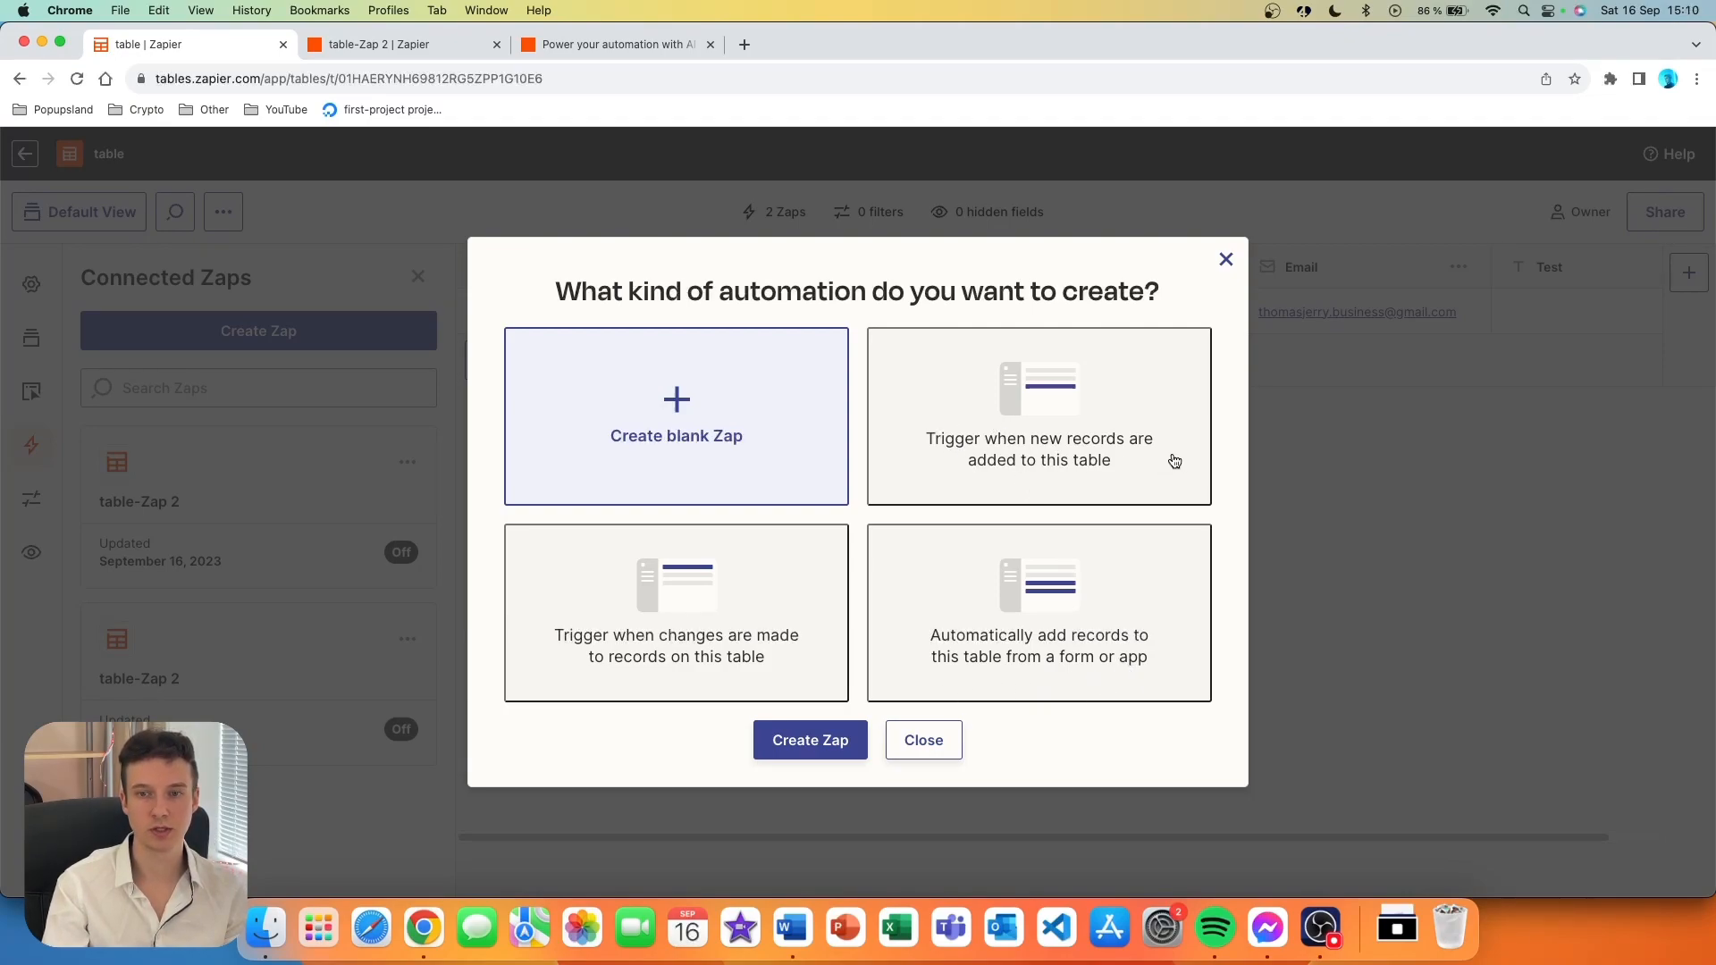
left_click(1100, 439)
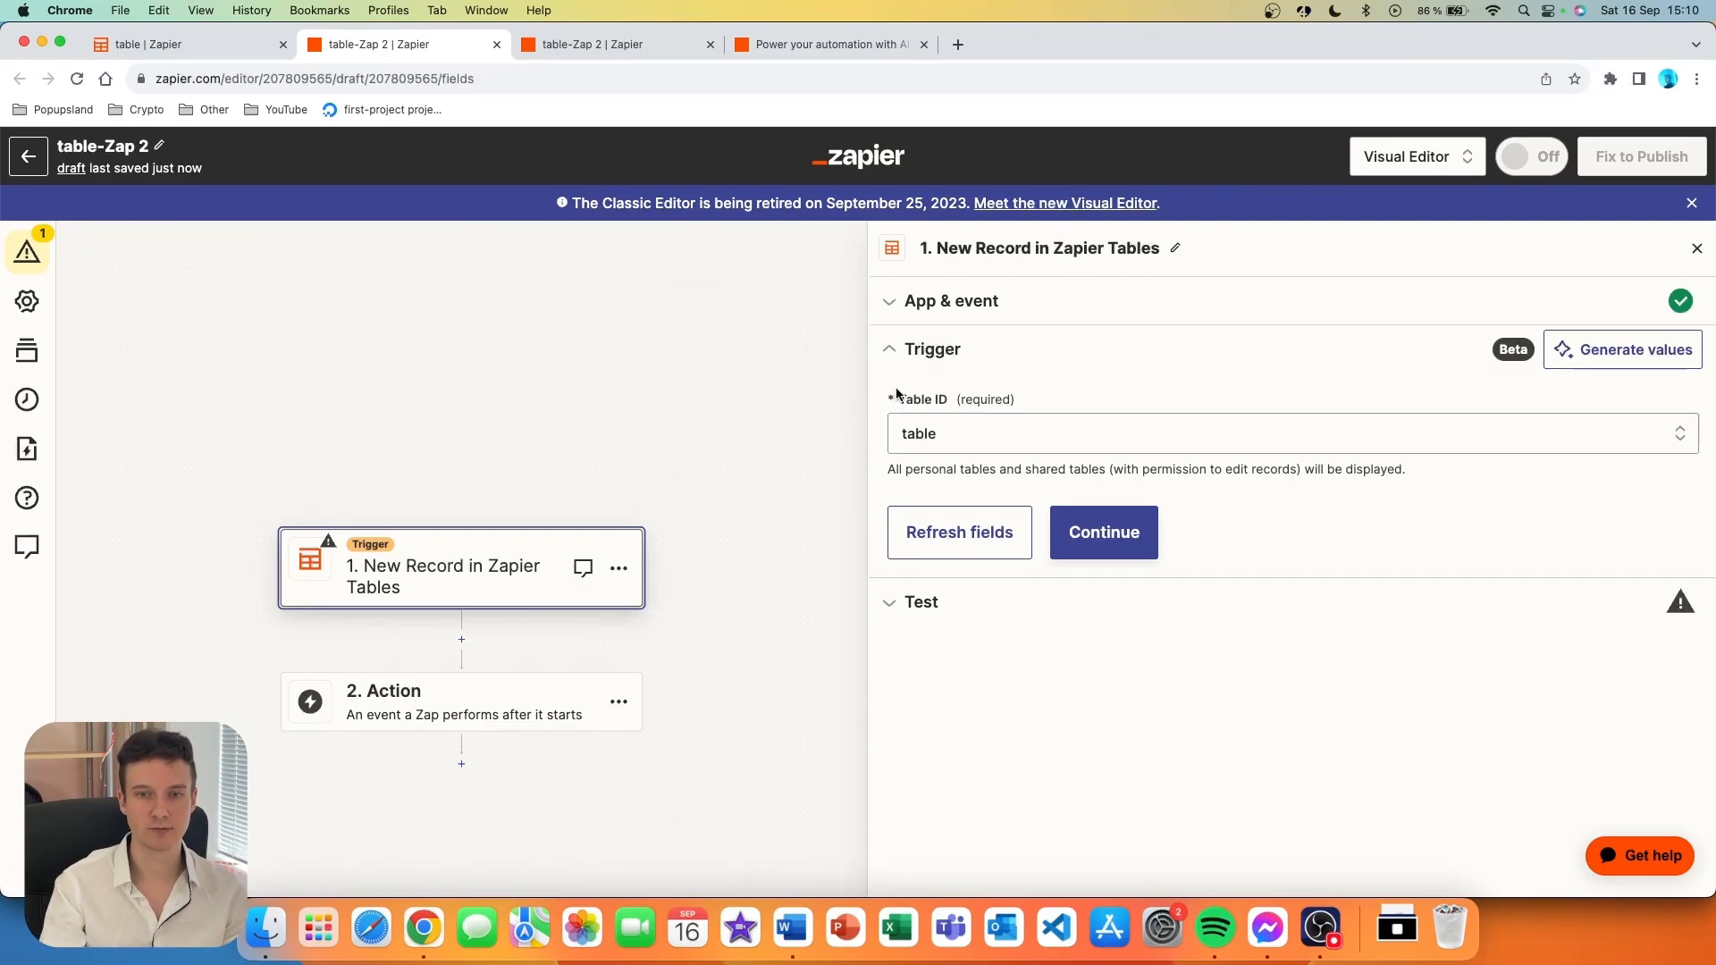
- Accept "table" as the trigger's table, test the New Record trigger, and review the pulled record's data
left_click(1099, 529)
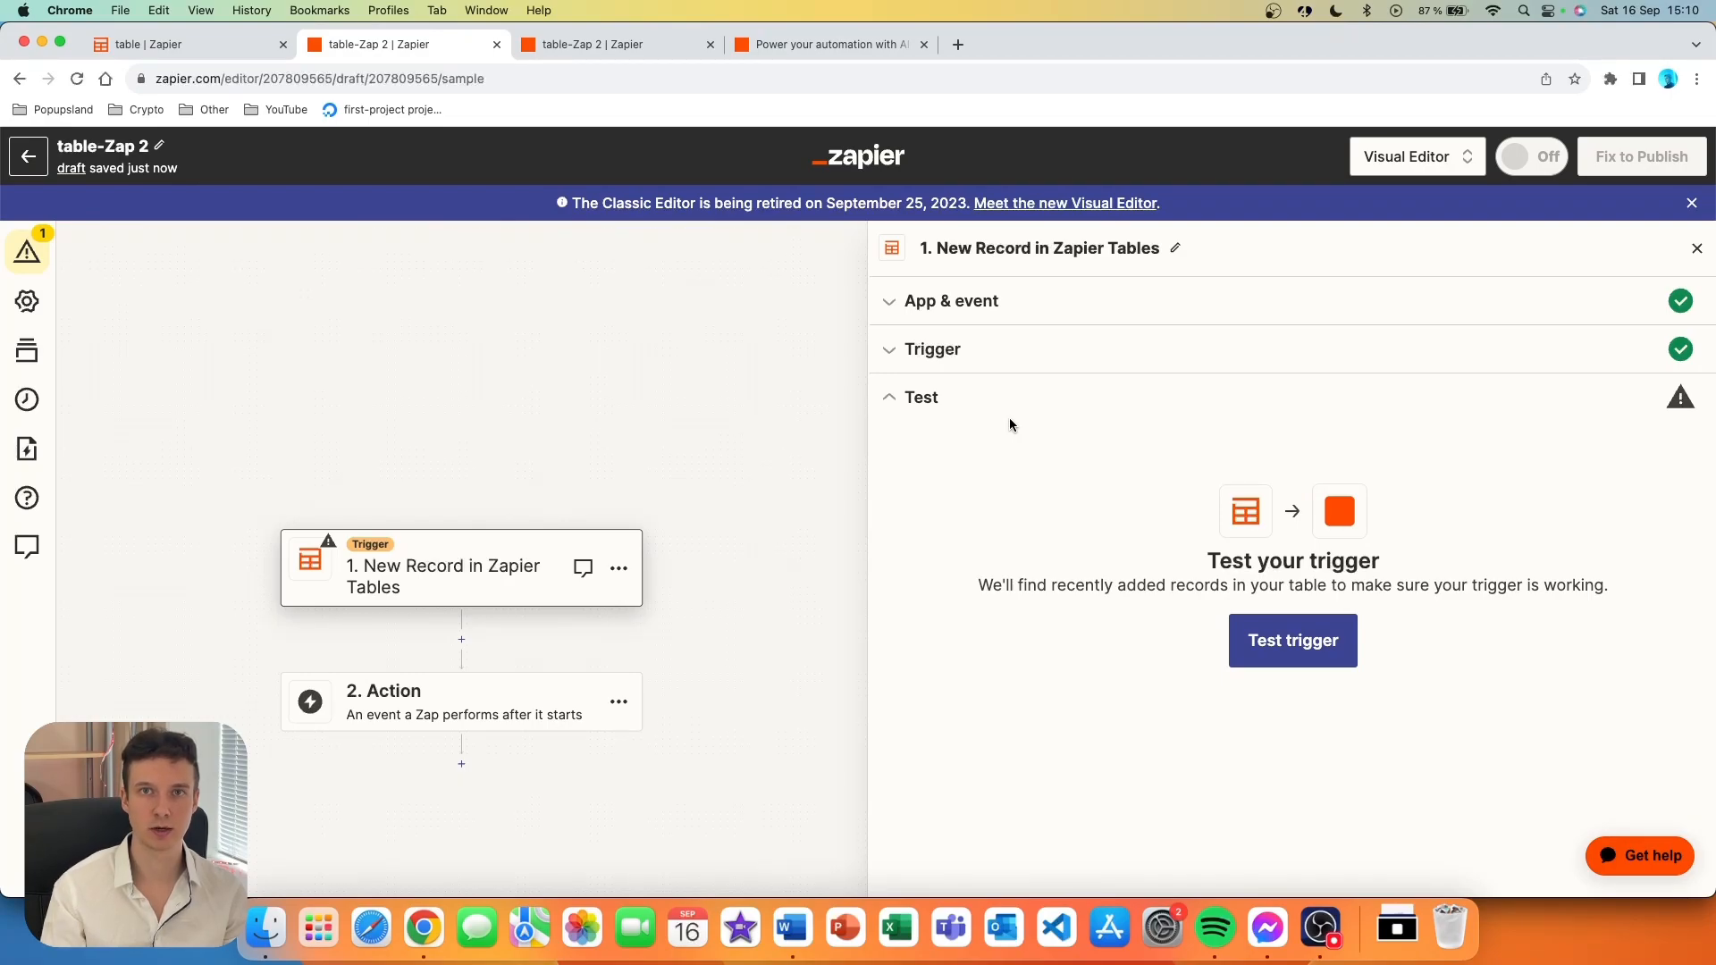
left_click(1293, 641)
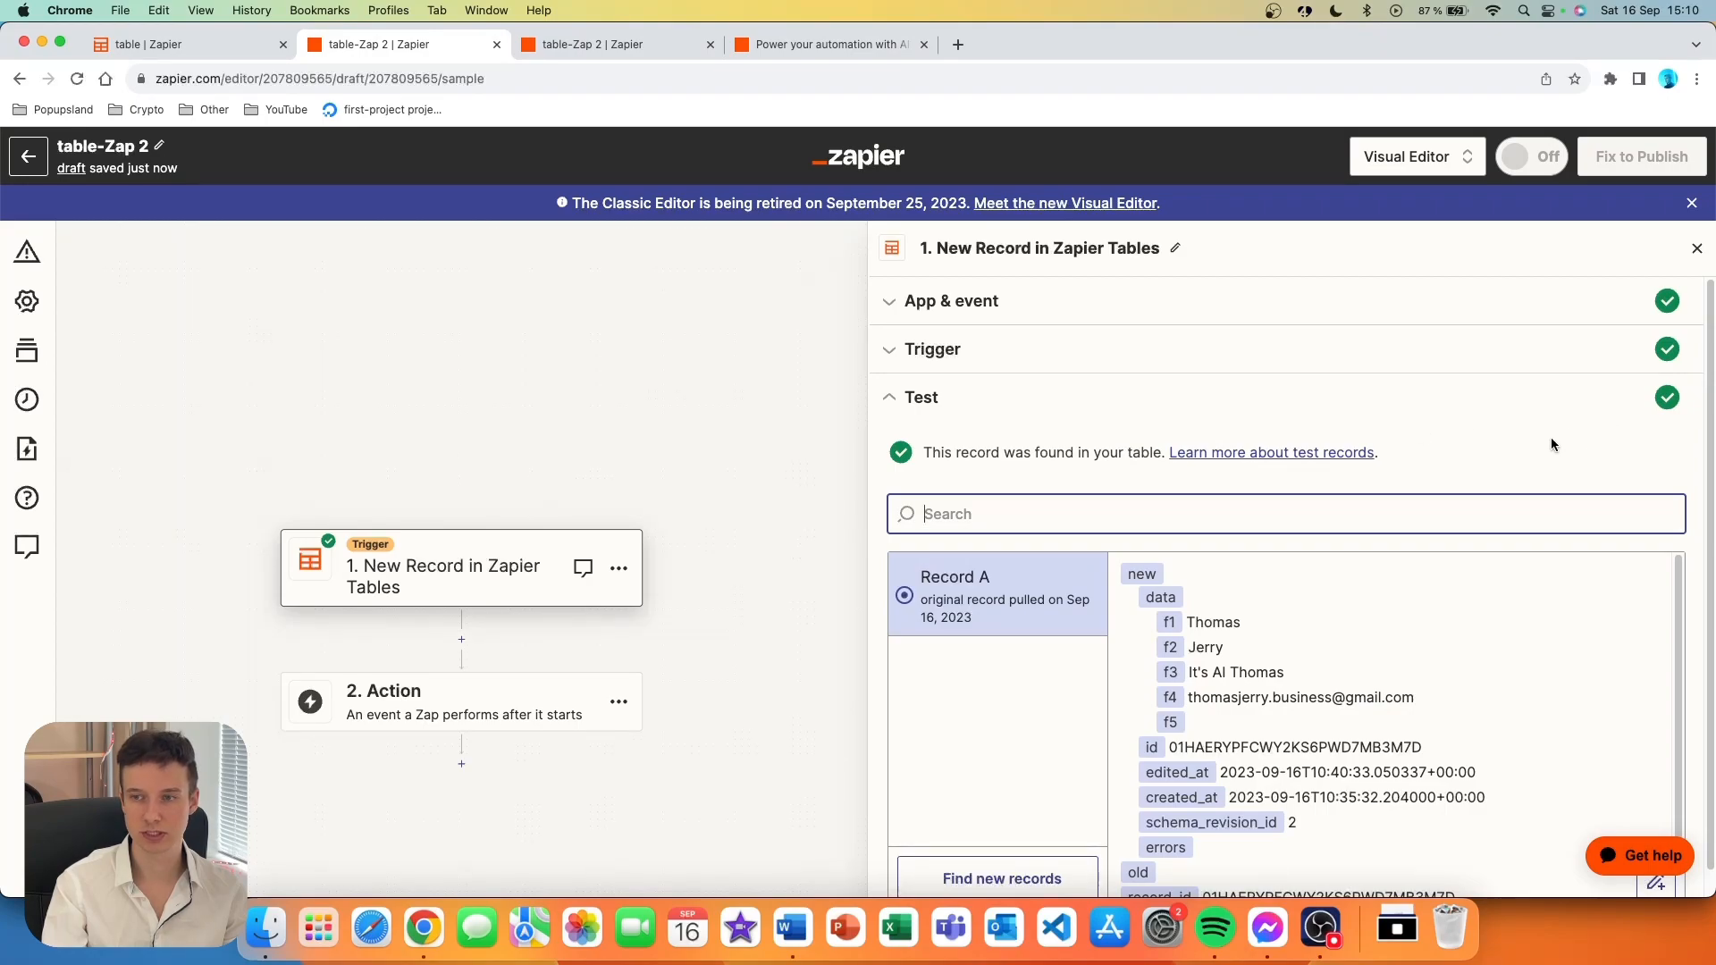
scroll(1510, 460, "down", 2)
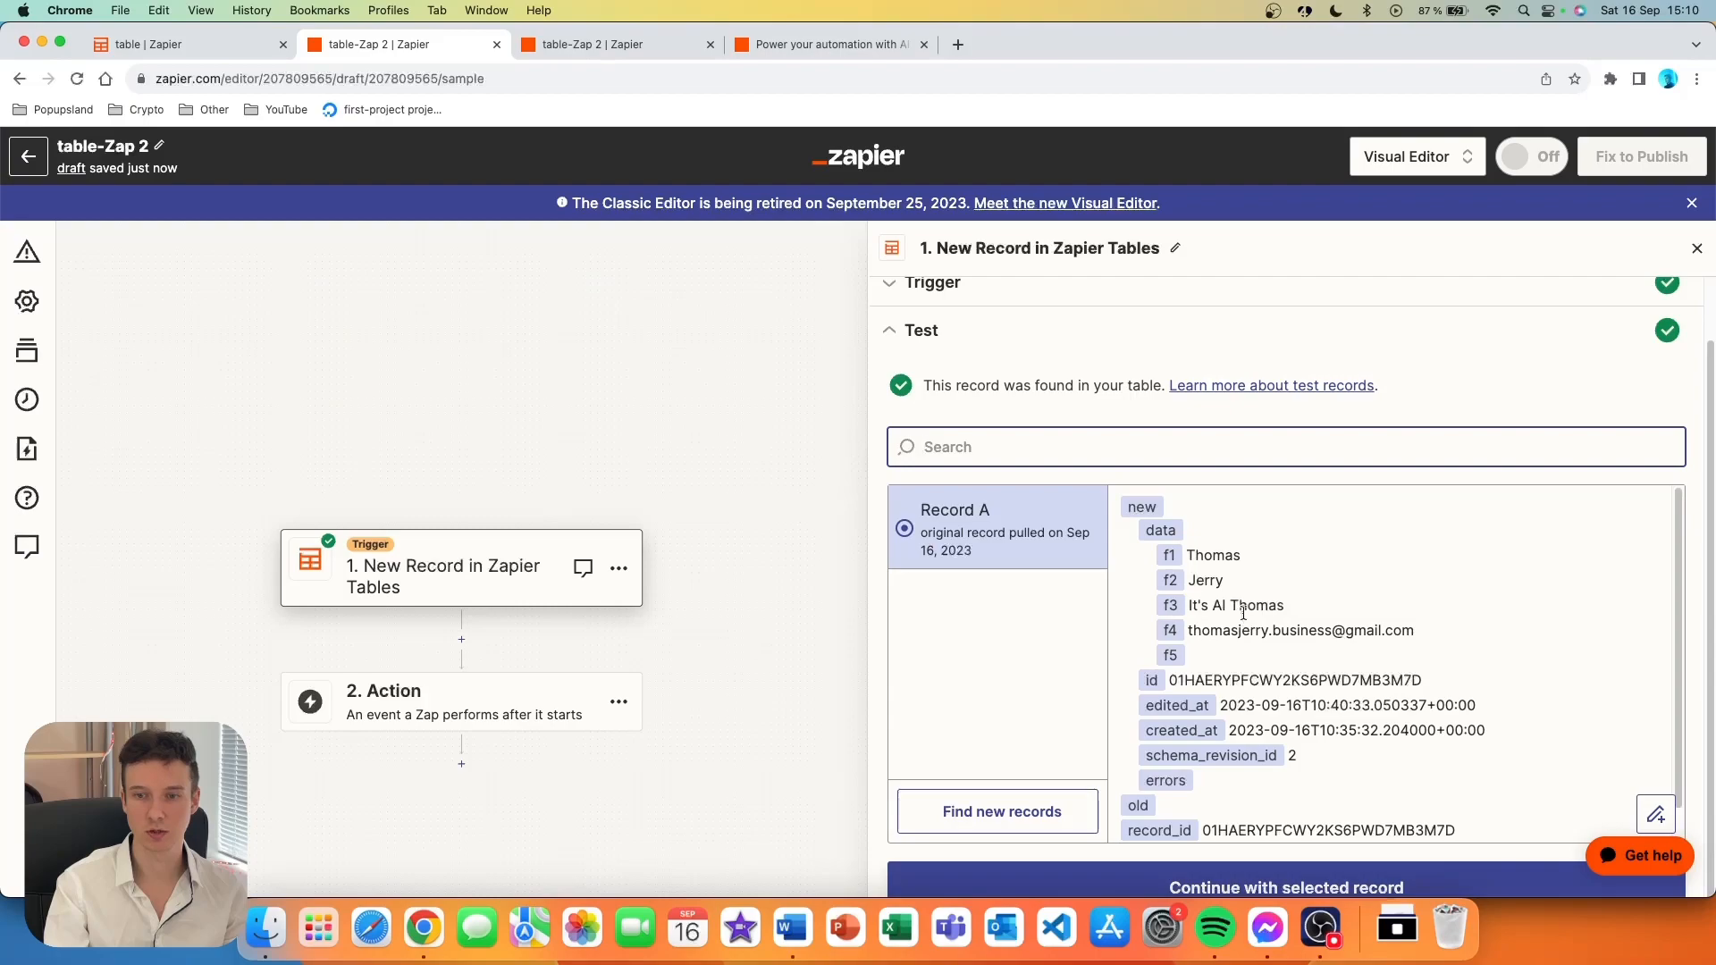
scroll(1187, 641, "down", 1)
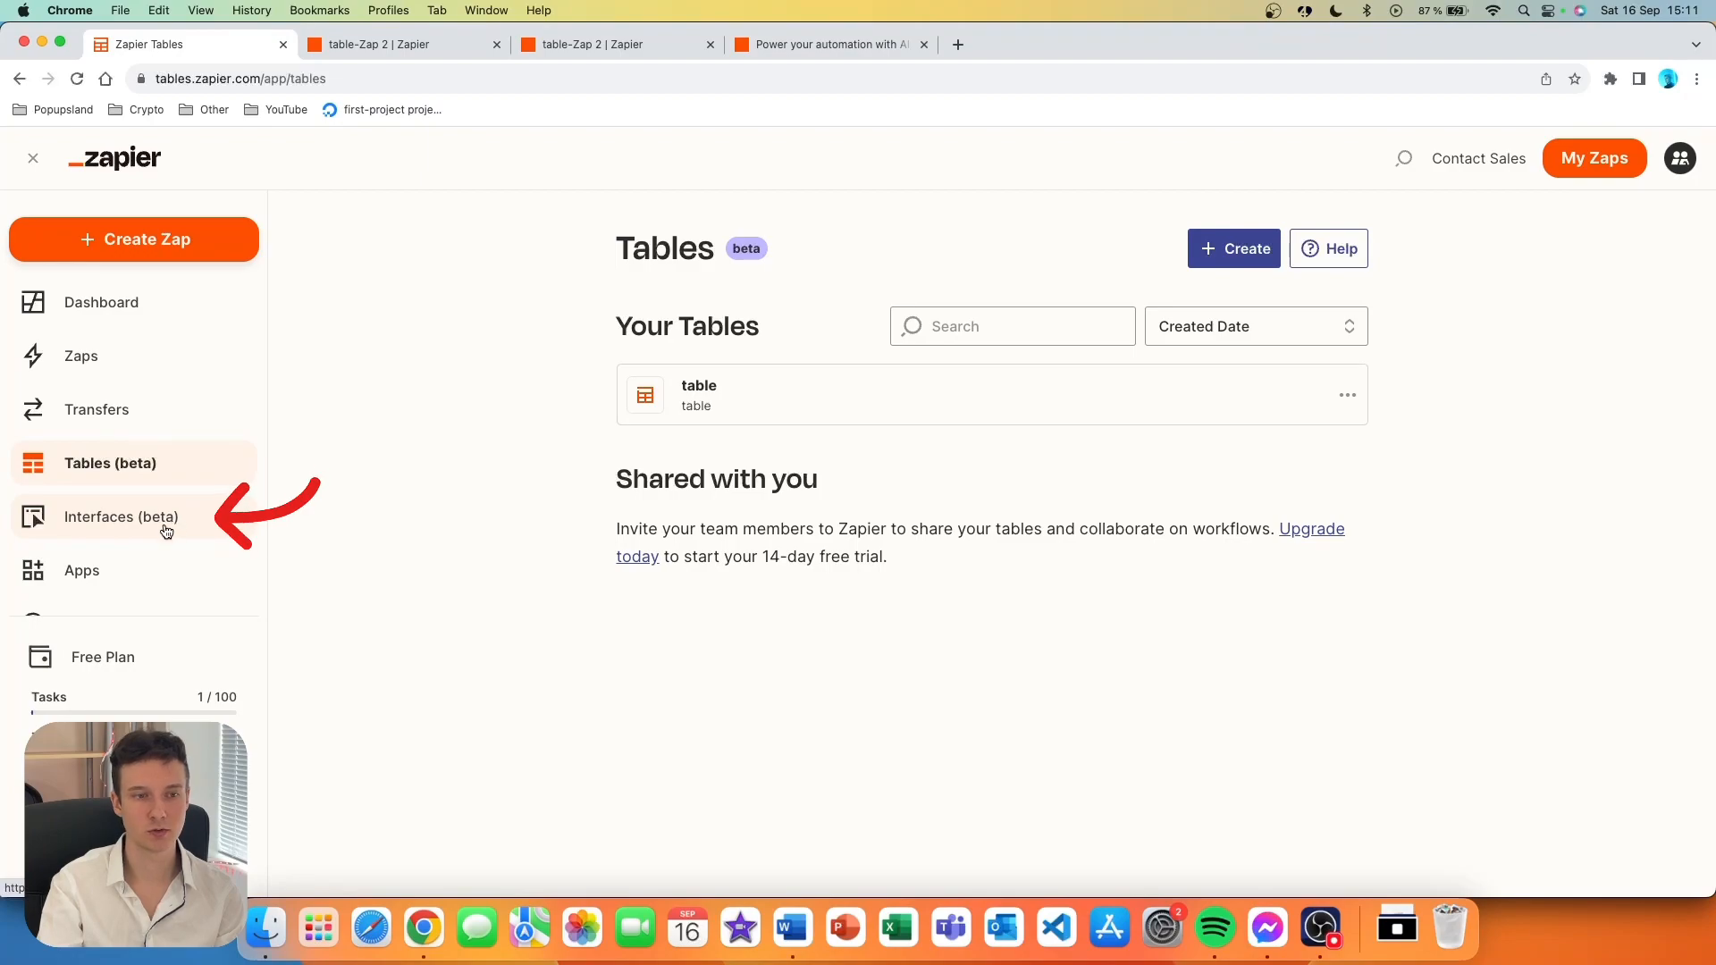
- Go to Interfaces, open the "Popupsland helper" interface, and open its chatbot component for editing
left_click(161, 528)
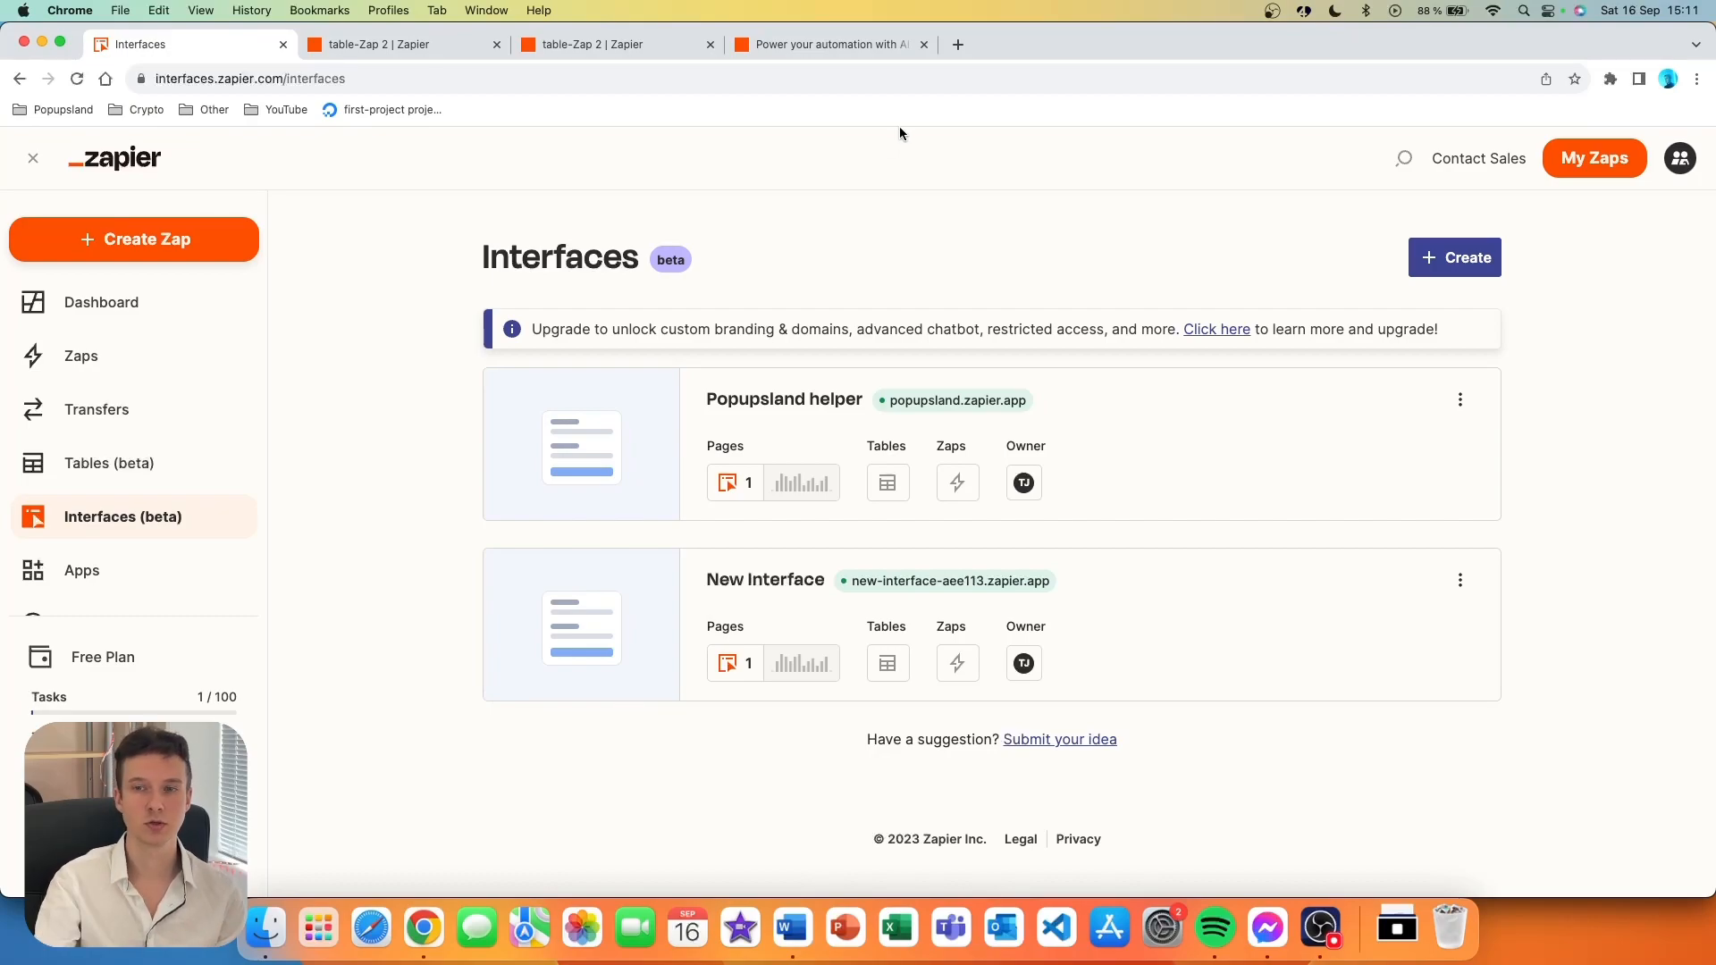
left_click(644, 412)
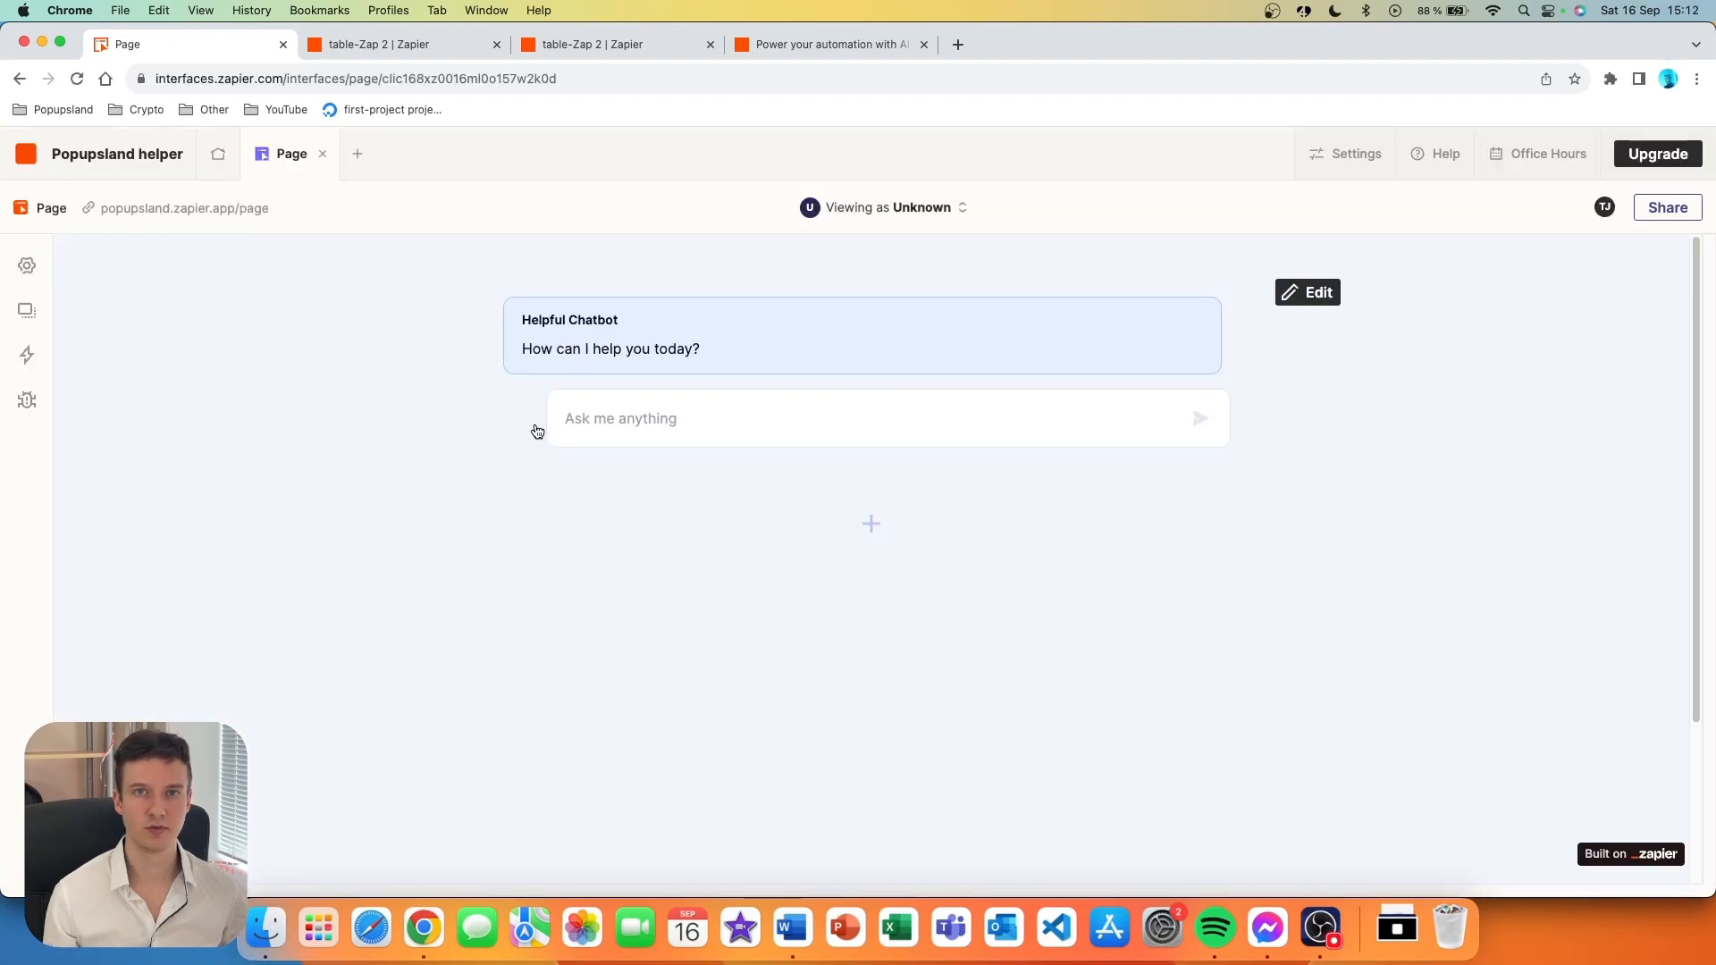
left_click(1307, 294)
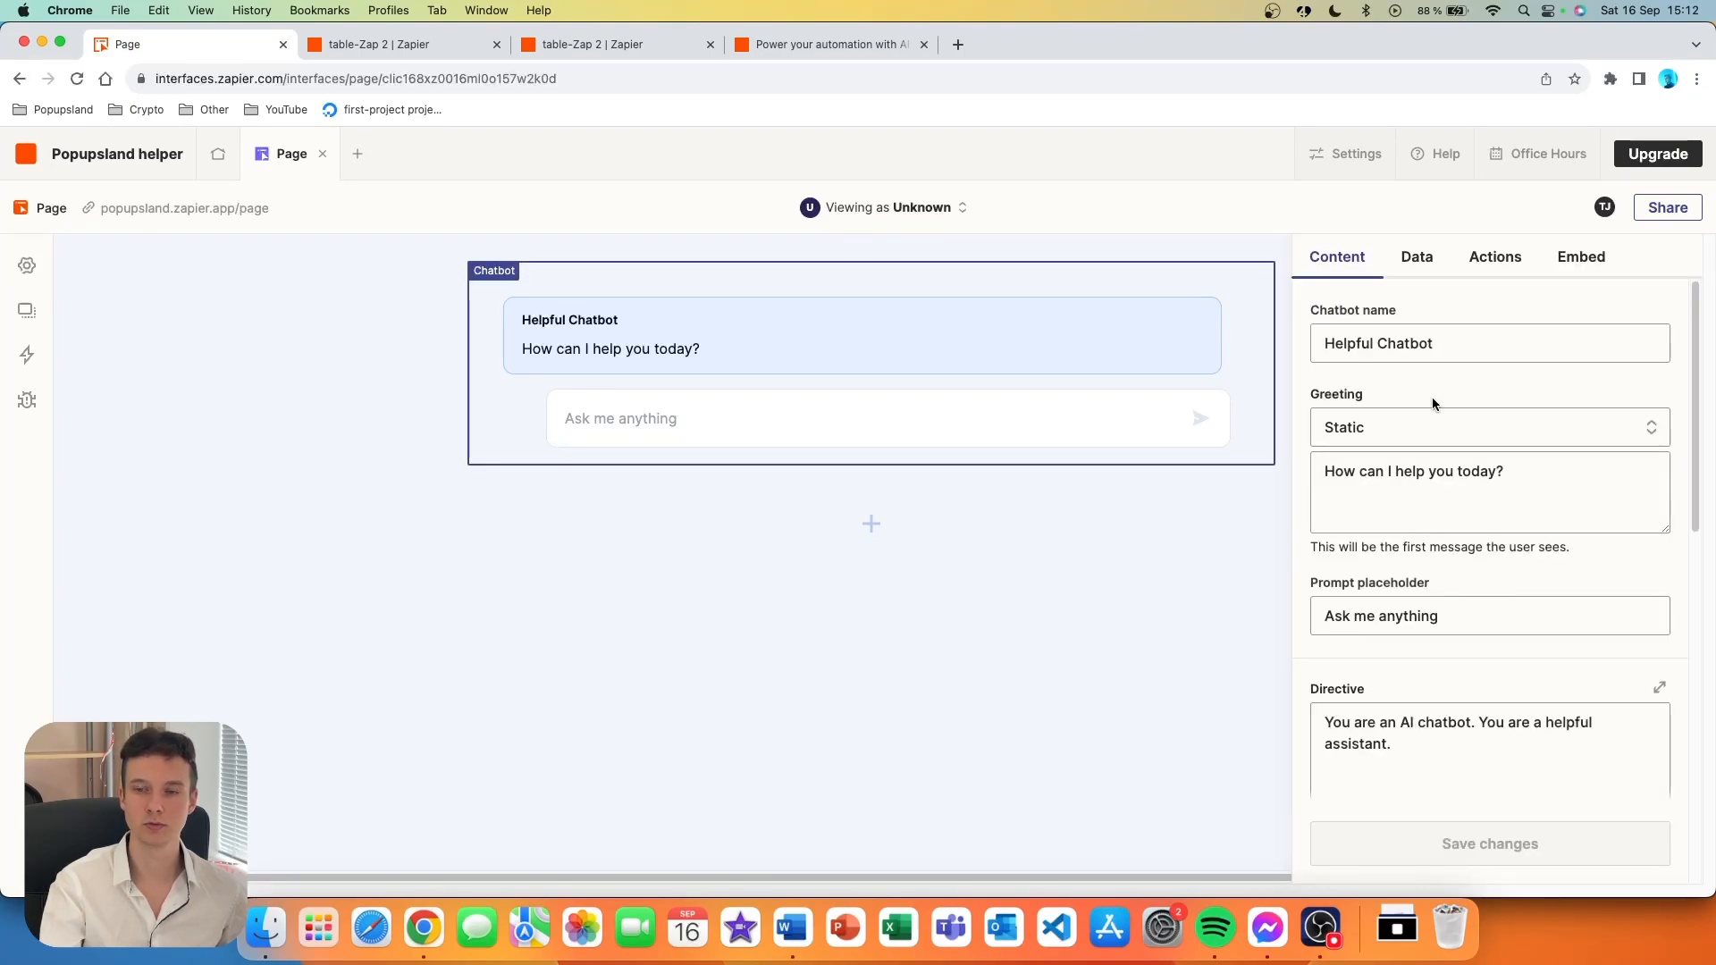
- Examine the chatbot's greeting, directive, model, creativity and layout settings, along with its data and actions options
scroll(1431, 397, "down", 2)
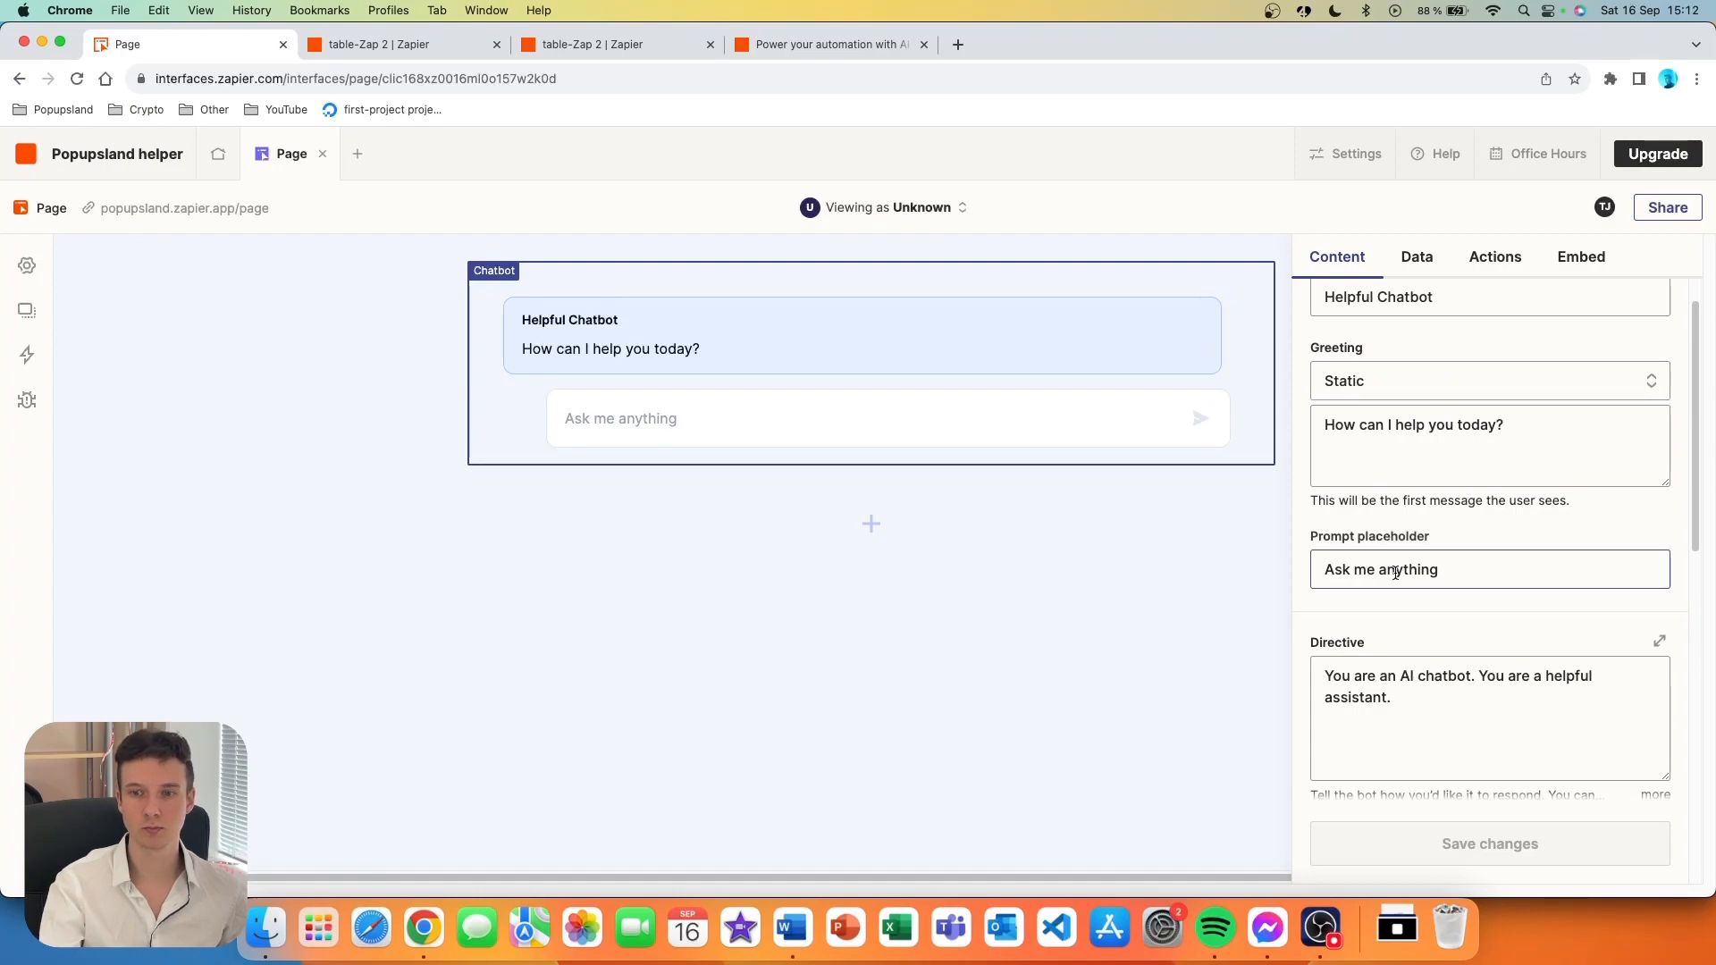
scroll(1403, 549, "down", 5)
scroll(1369, 554, "down", 5)
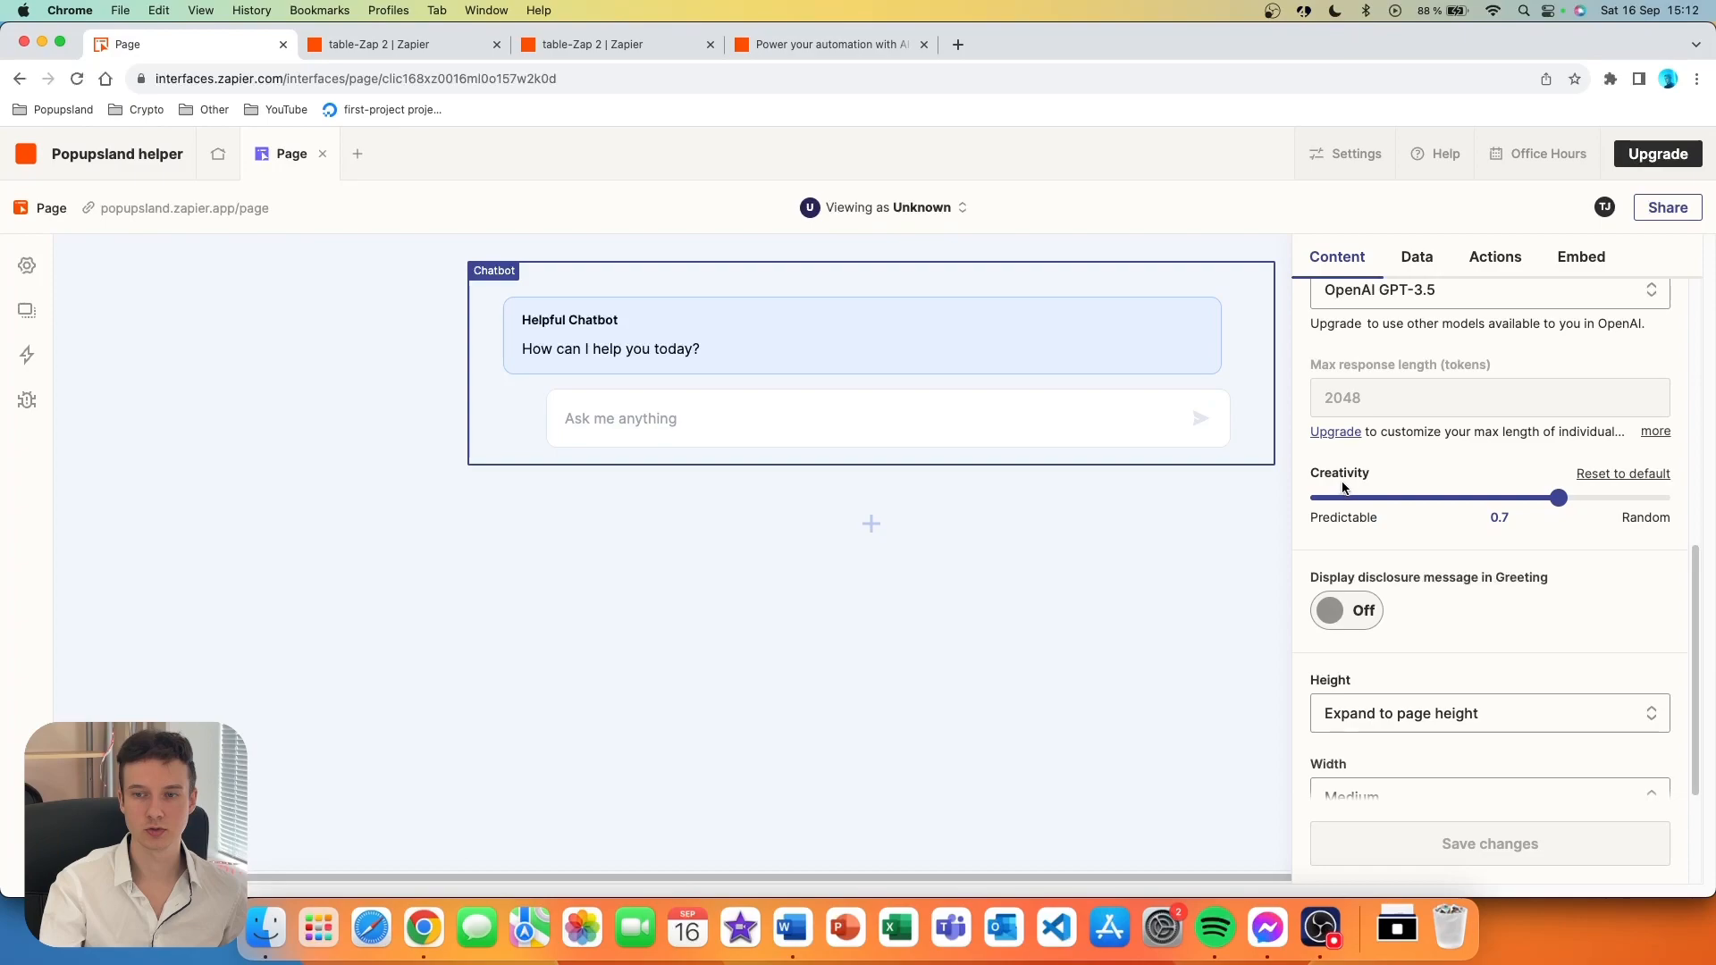
scroll(1384, 550, "down", 3)
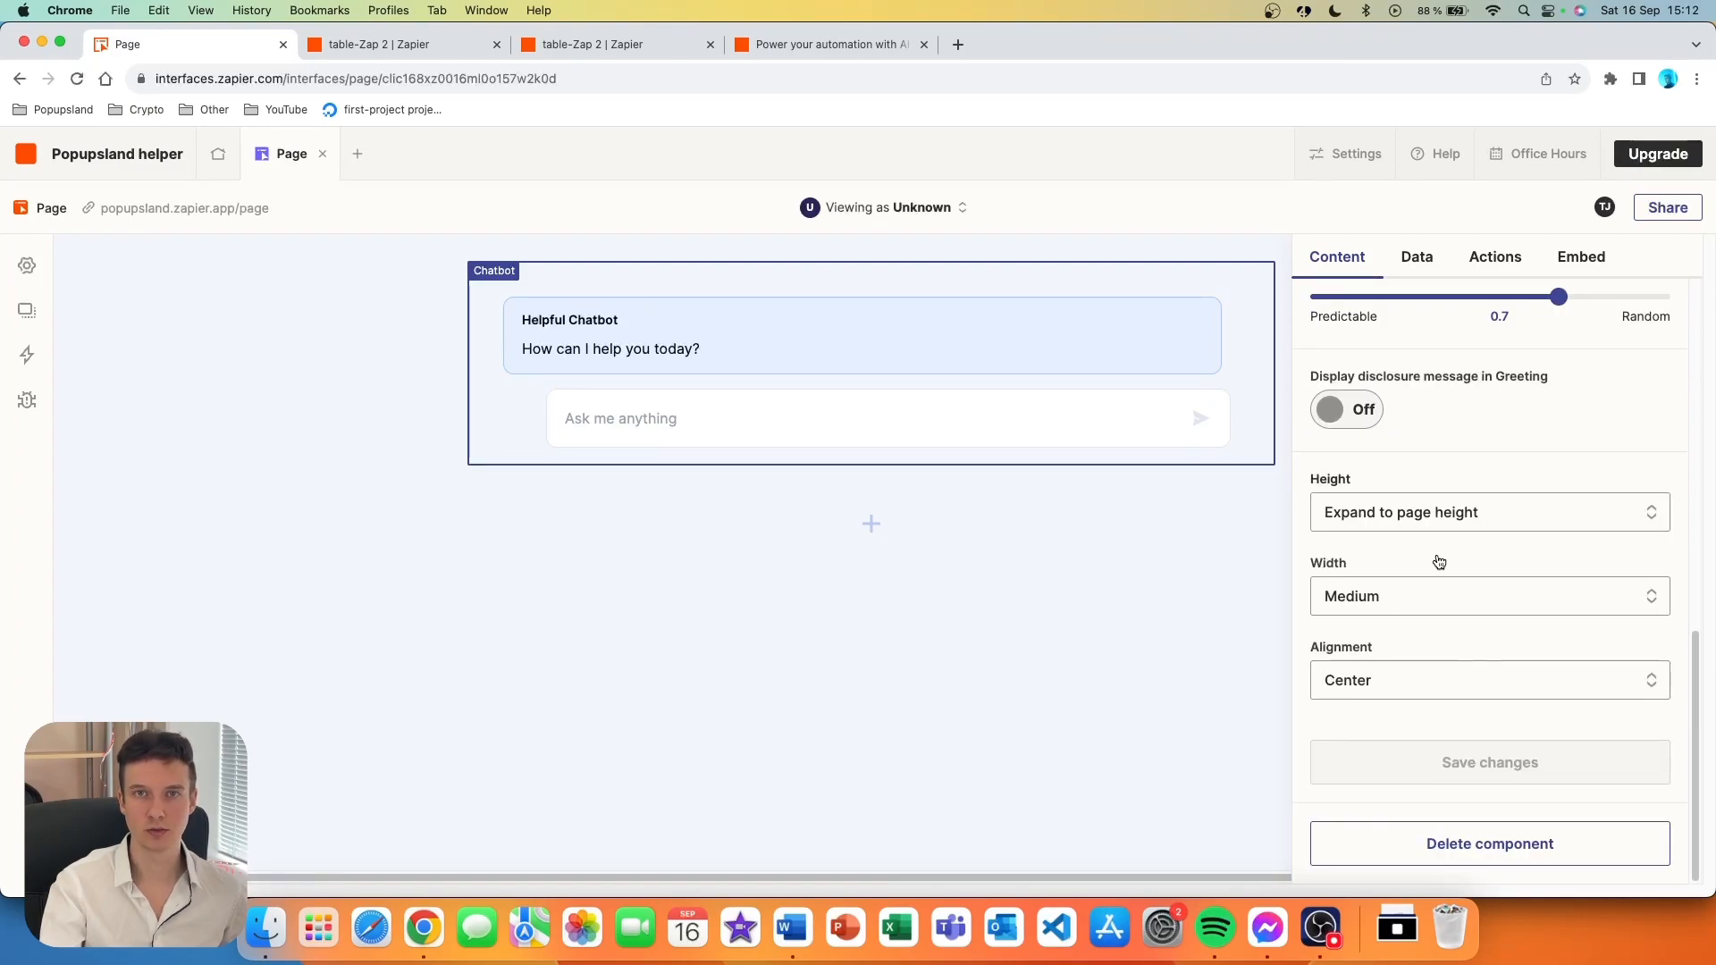
scroll(1394, 411, "up", 1)
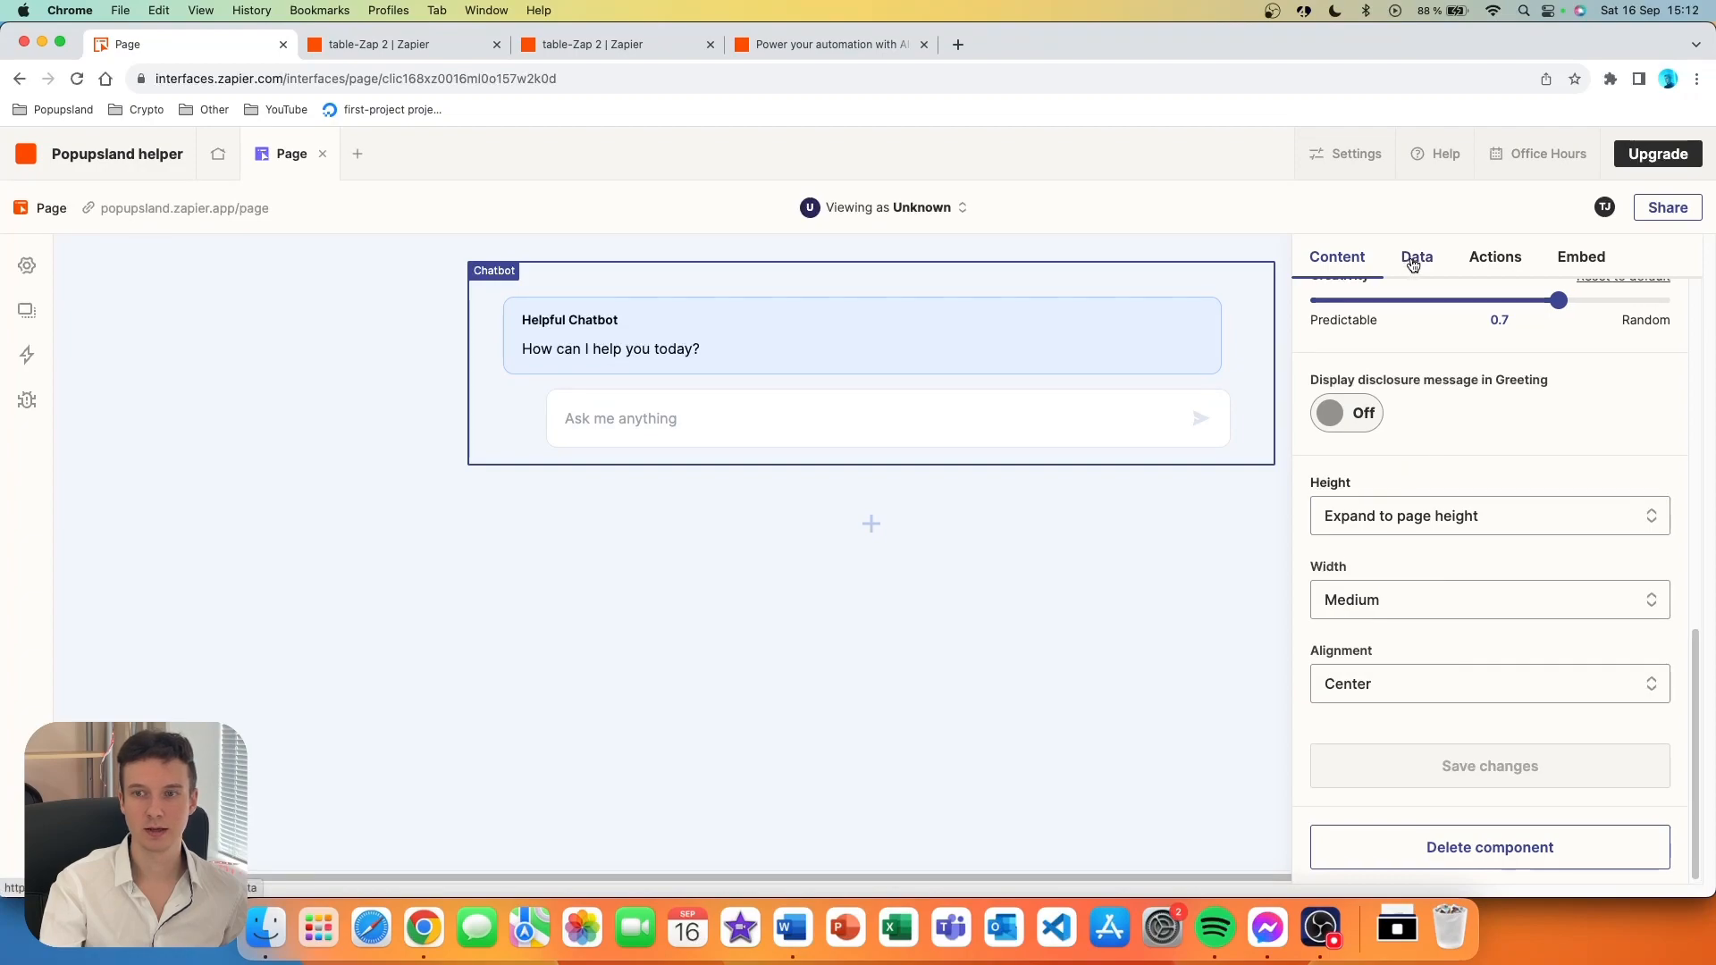
left_click(1410, 265)
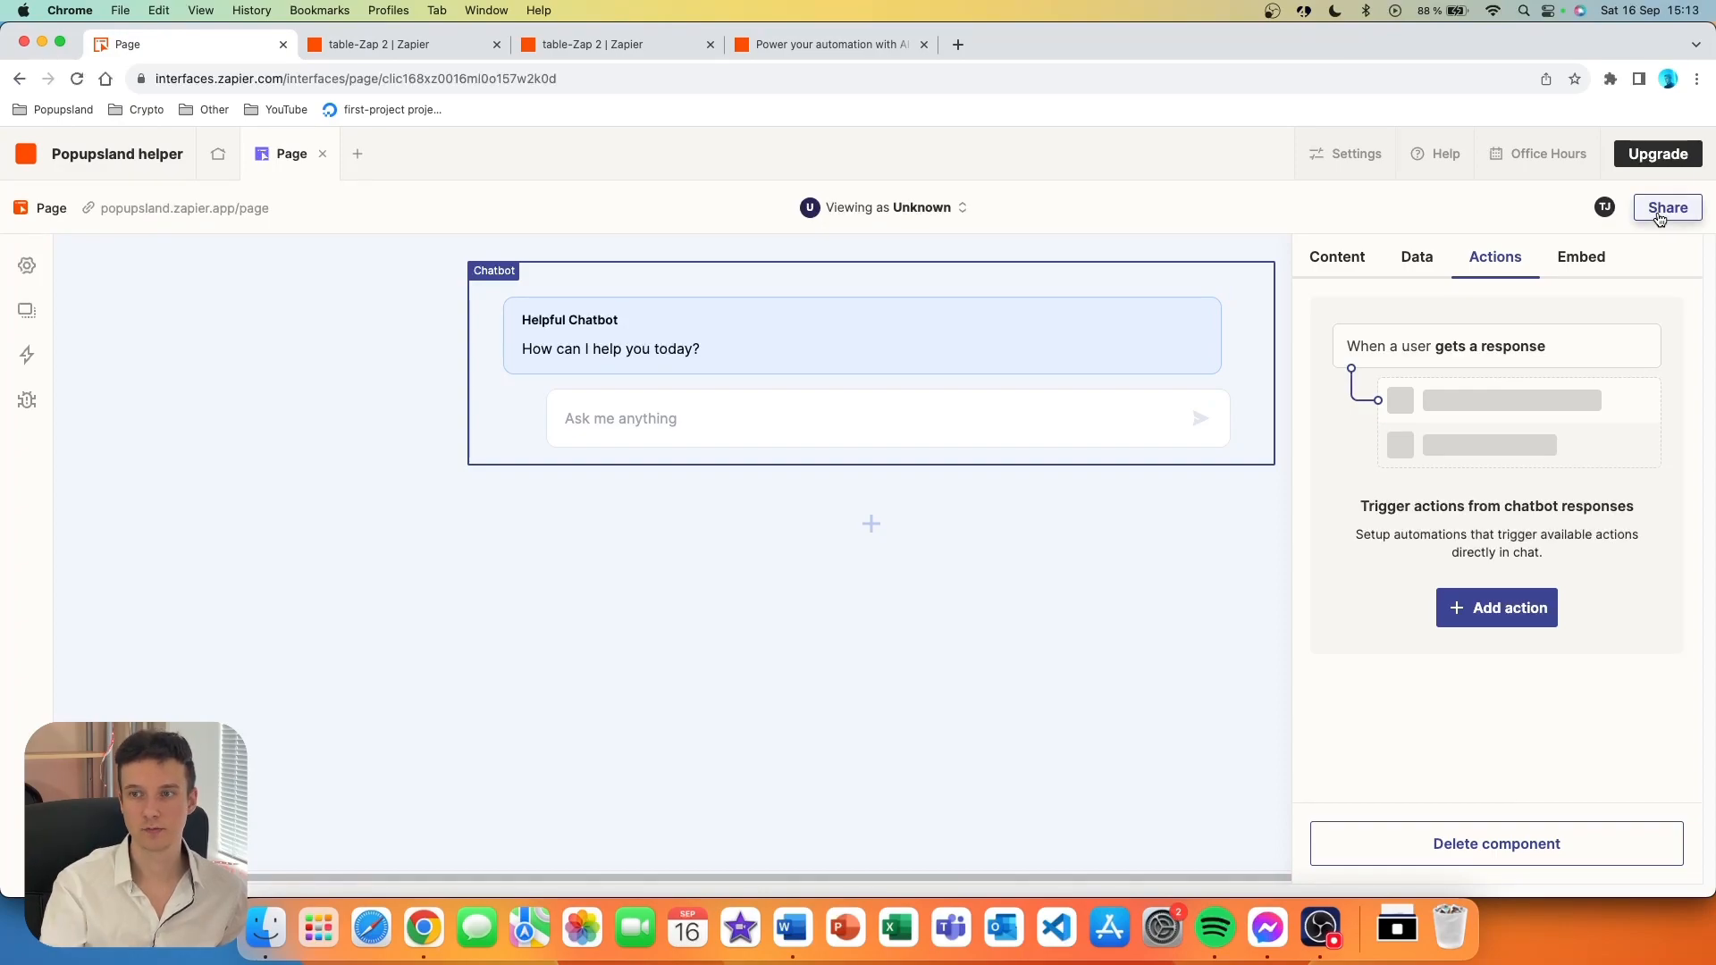
- Open the "Popupsland helper" public link from its sharing options, and examine the embed settings and code snippet type
left_click(1659, 219)
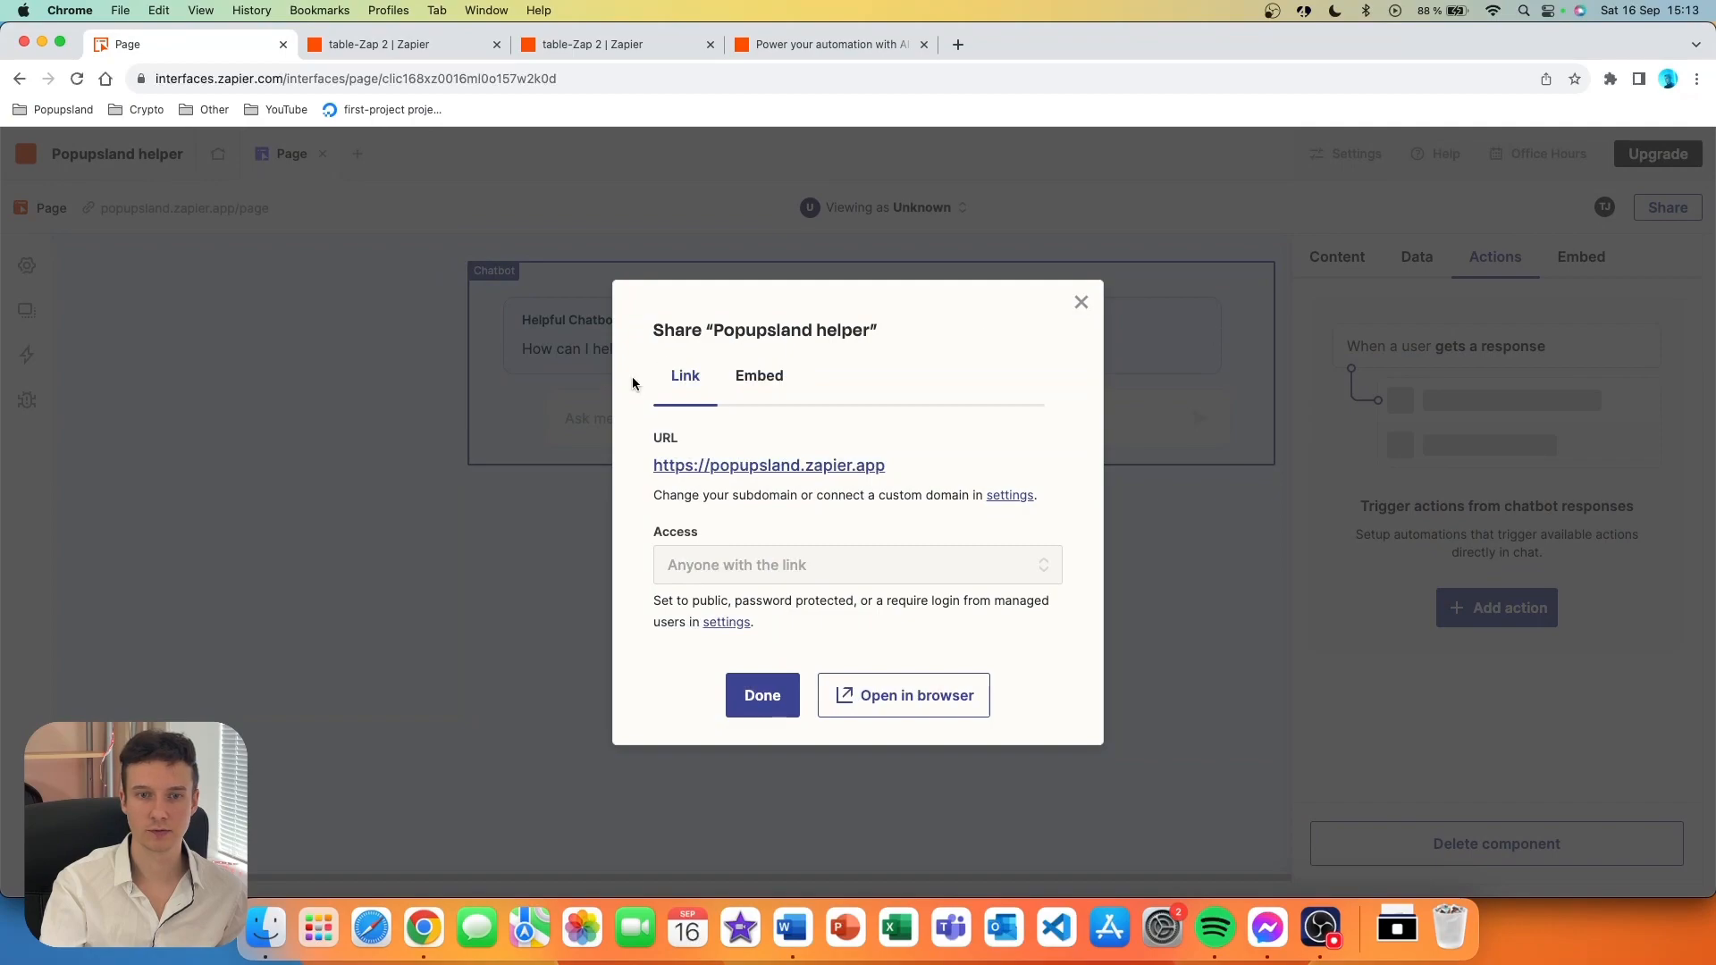
left_click(774, 469)
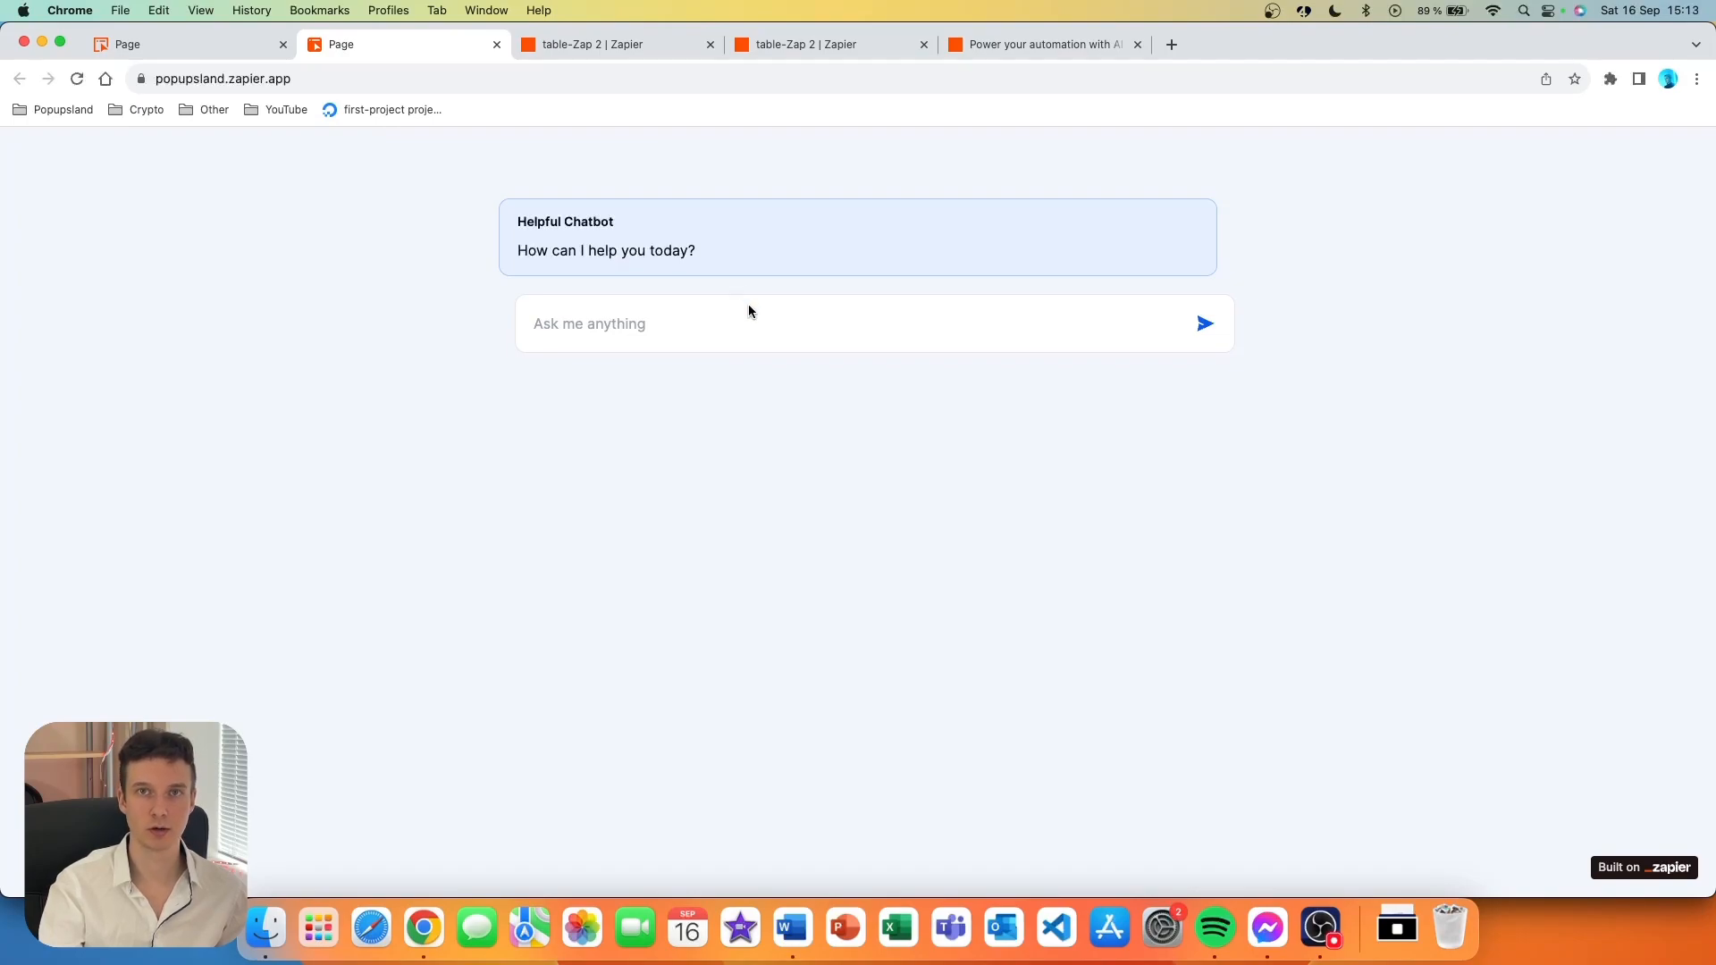
key("ctrl+shift+Tab")
left_click(759, 370)
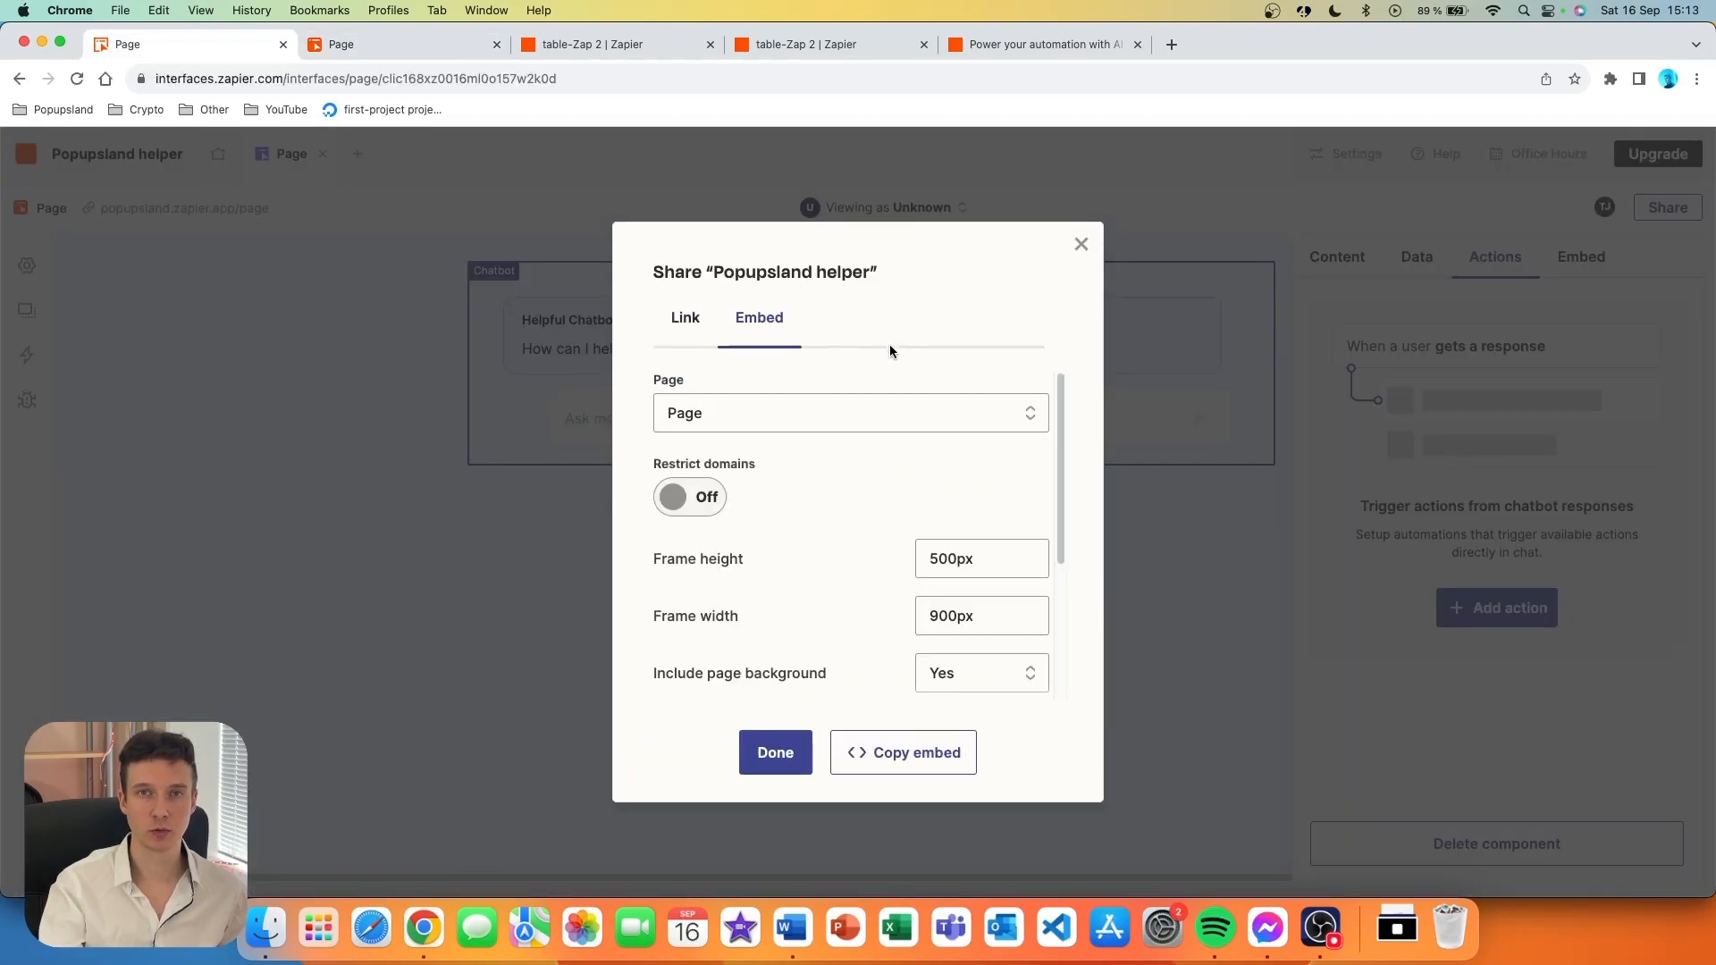
scroll(805, 536, "down", 4)
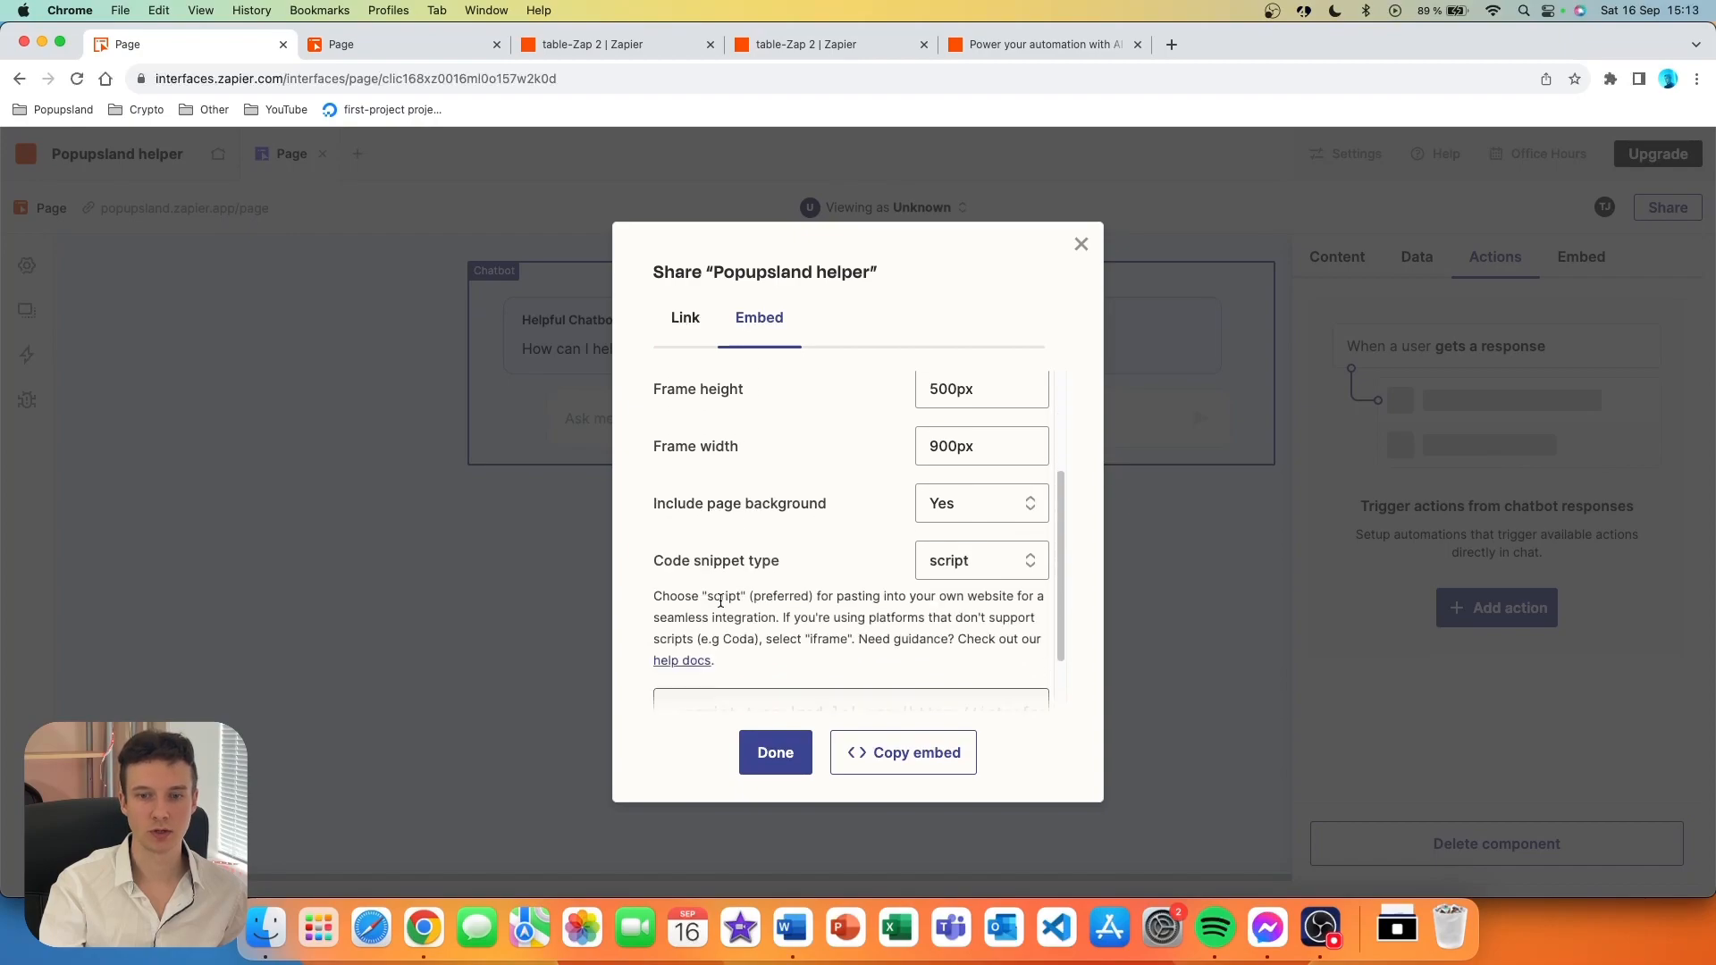
scroll(750, 626, "down", 2)
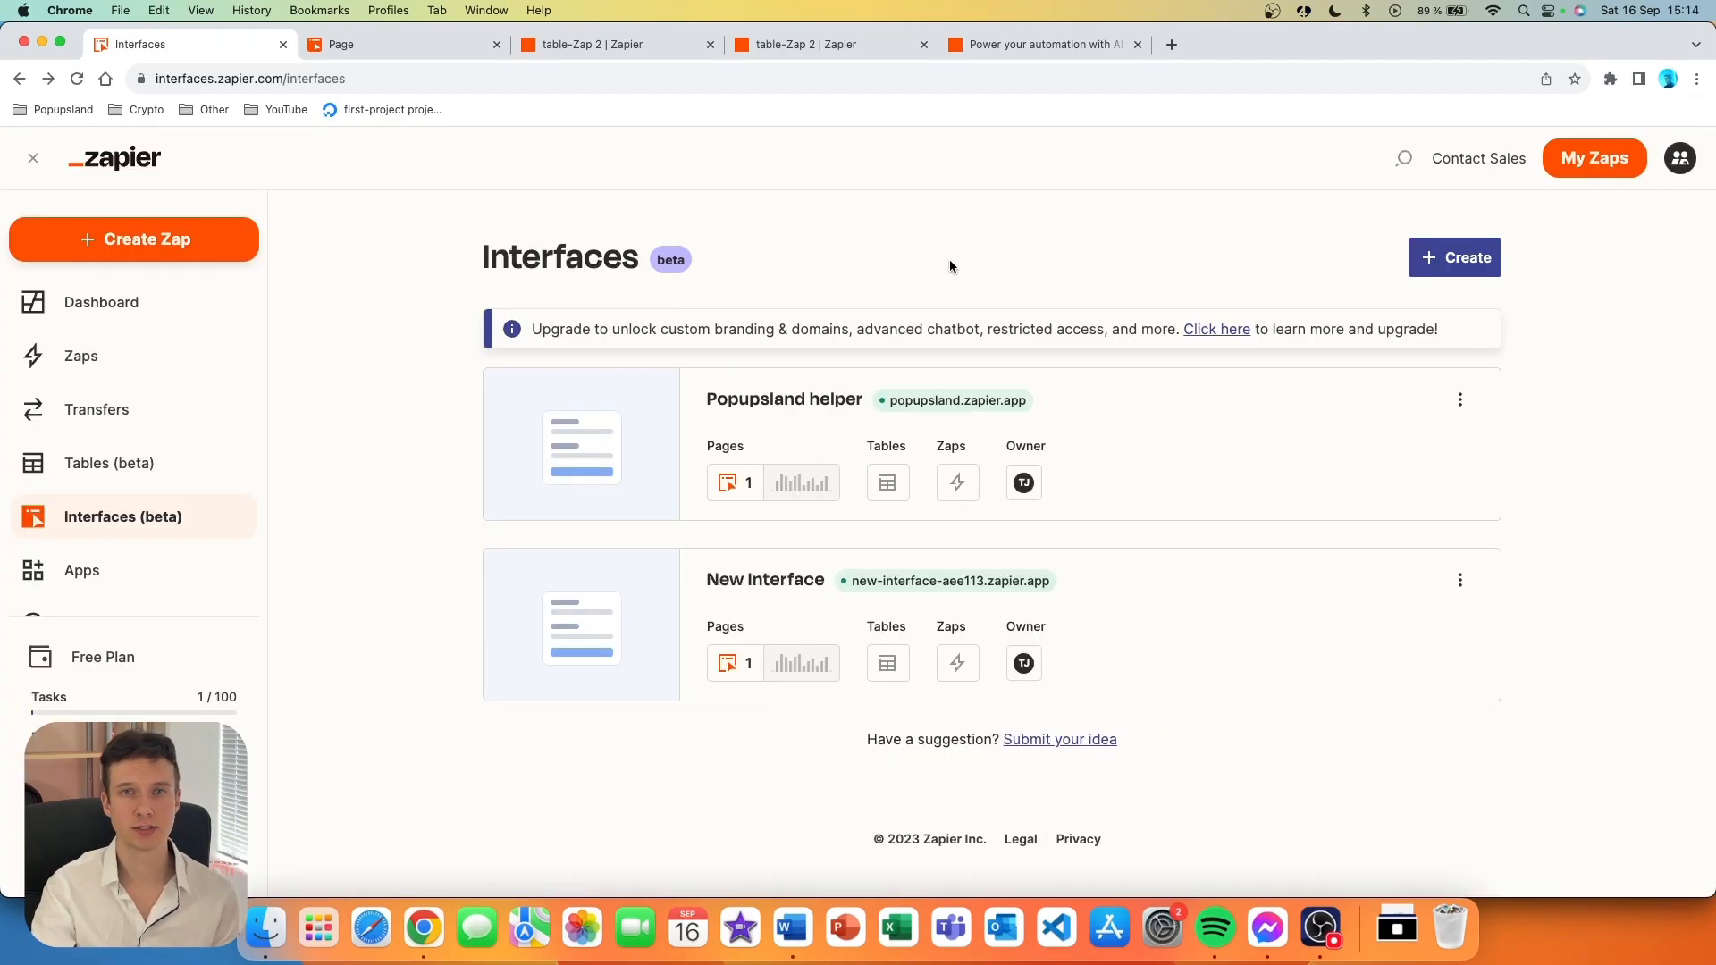
- Start a new interface and browse all the available interface templates
left_click(1448, 274)
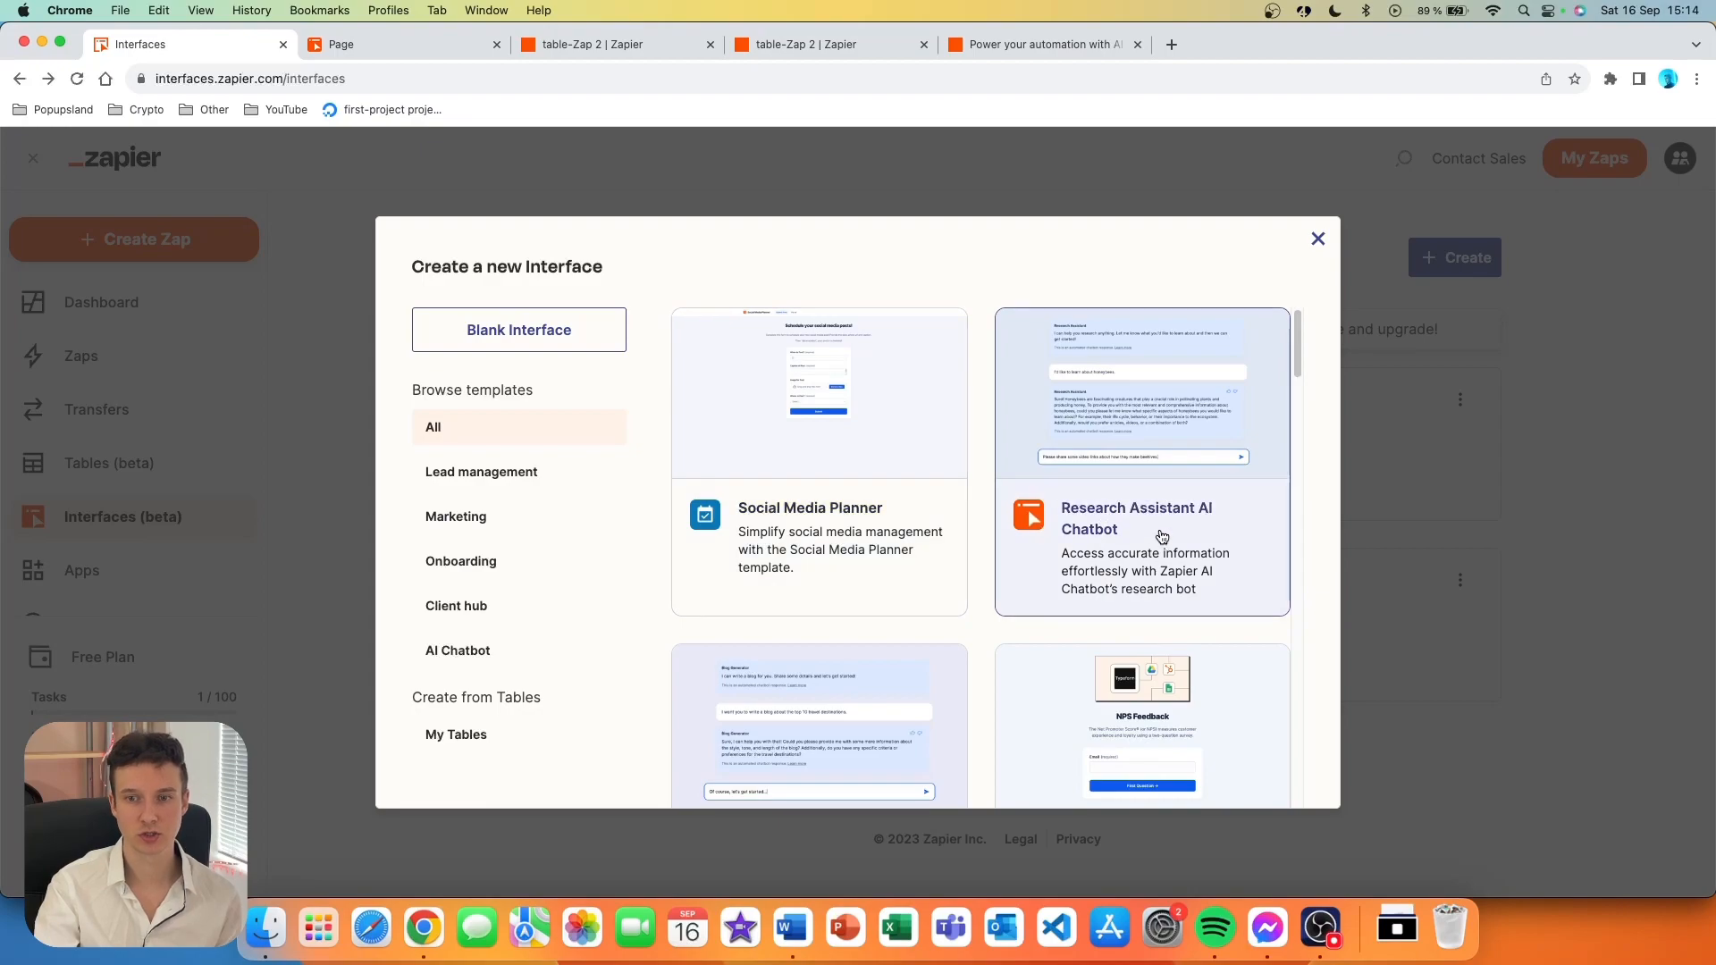
scroll(1189, 542, "down", 3)
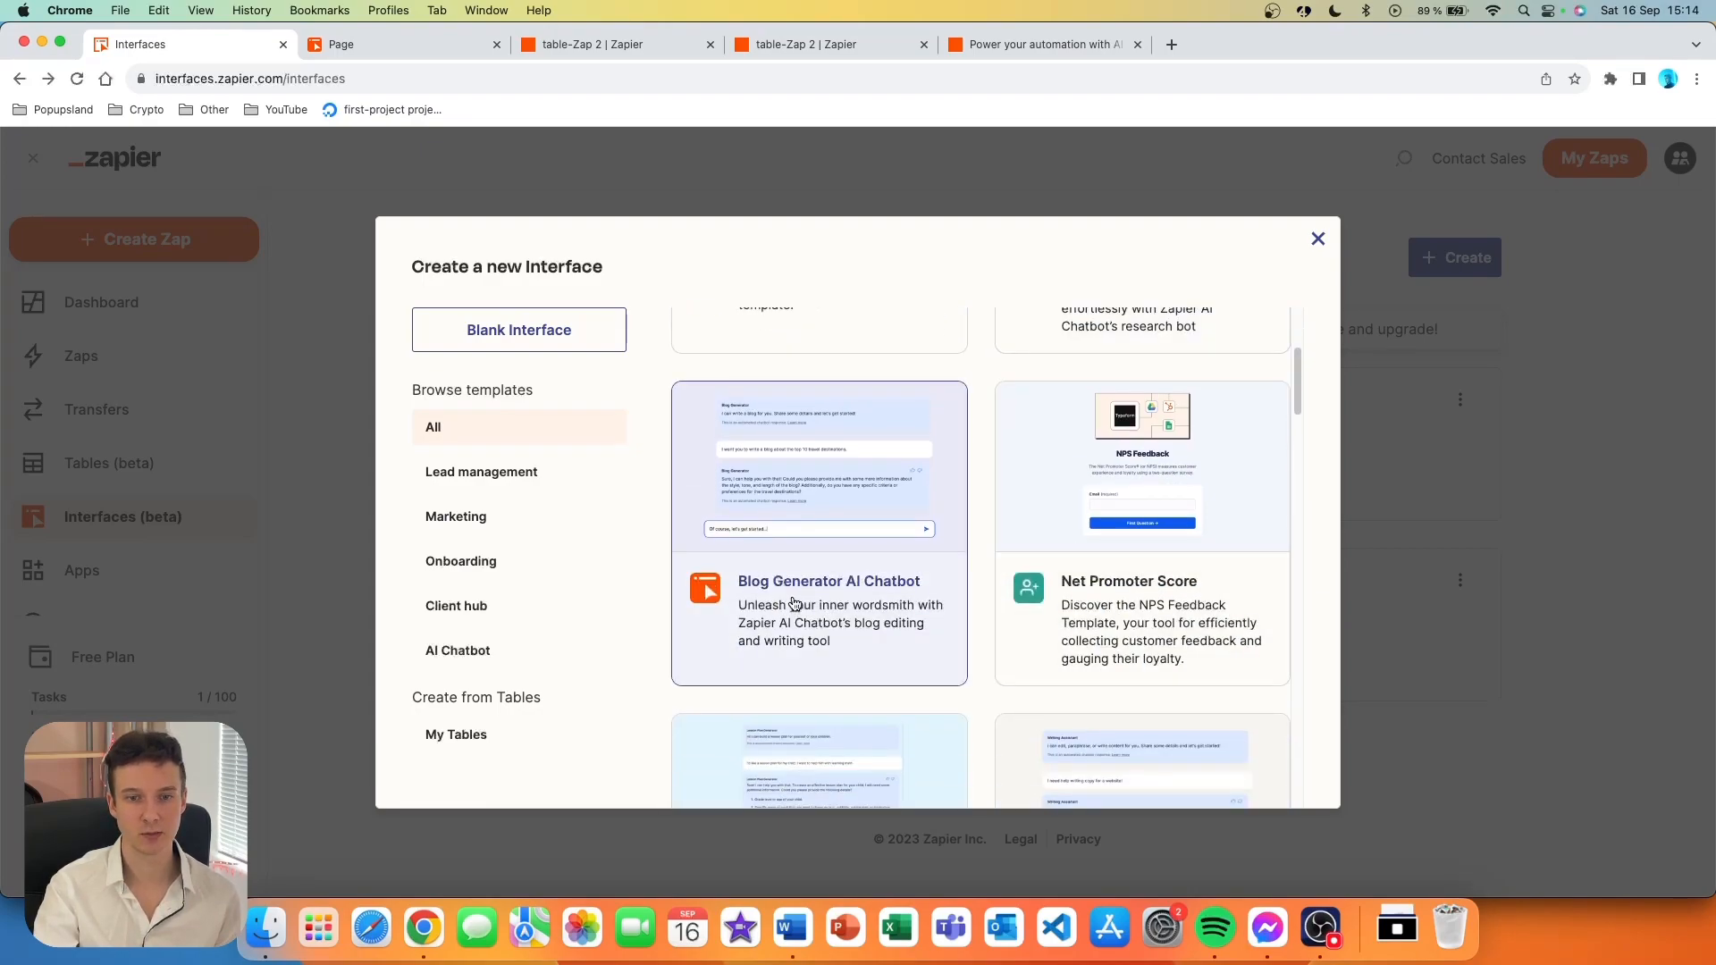
scroll(868, 605, "down", 10)
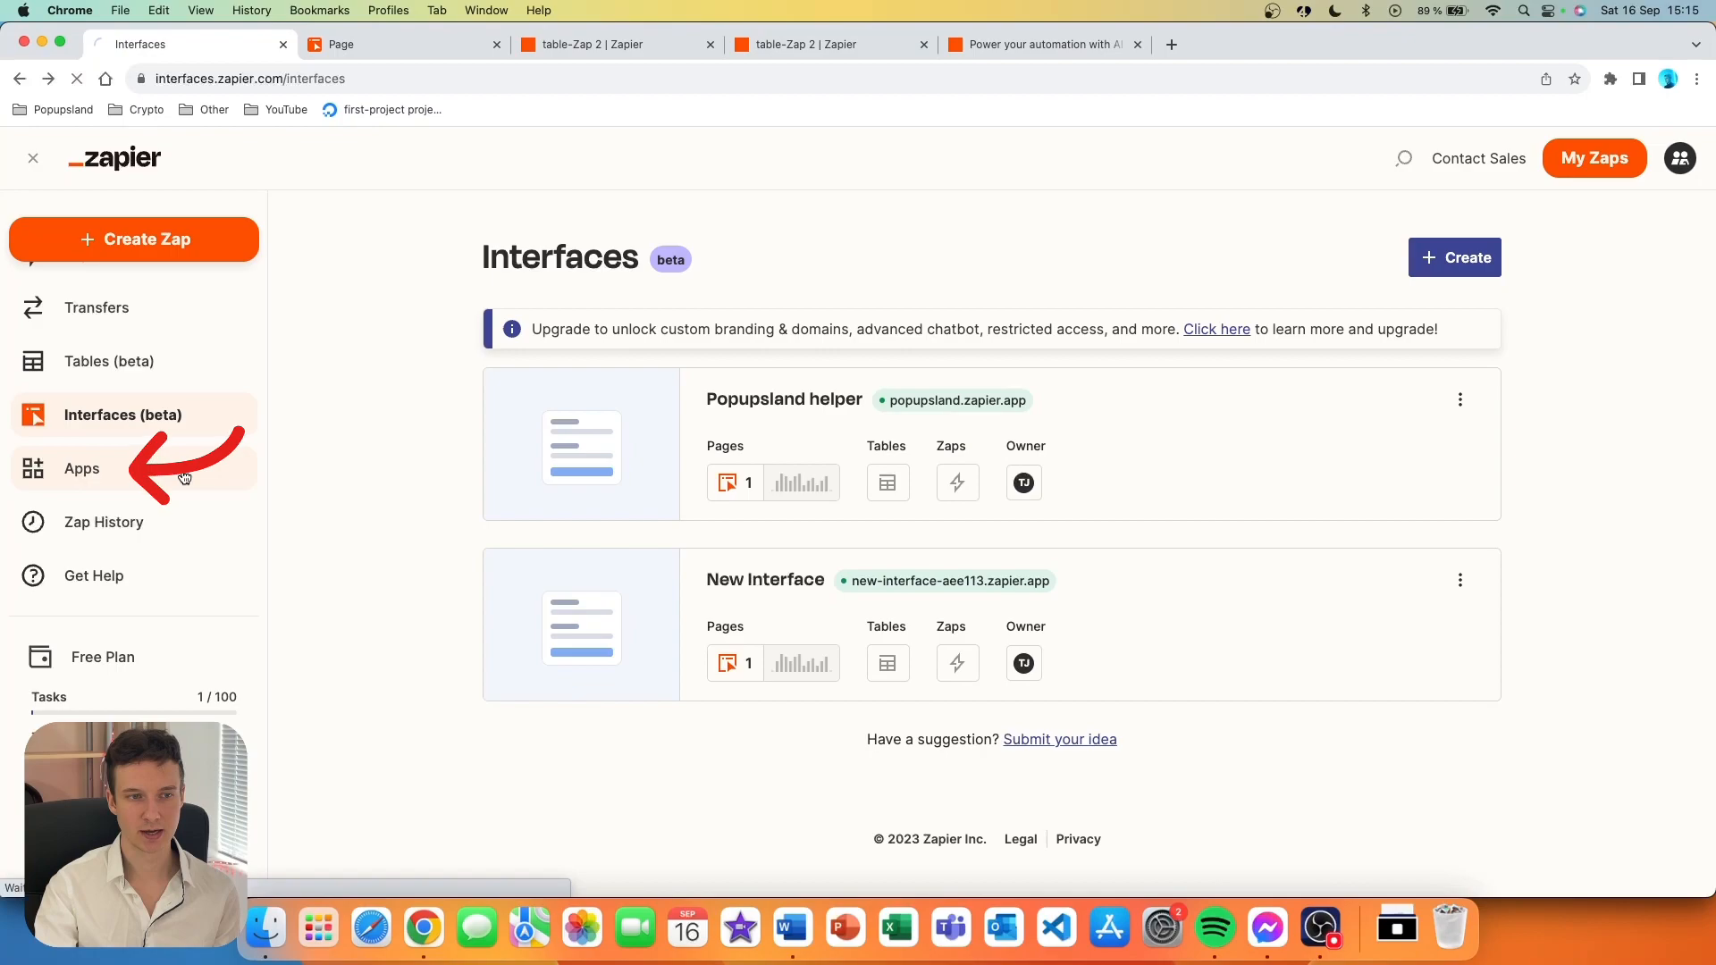
- Go to Apps and look through the list of connected apps with their connections and Zaps
left_click(79, 475)
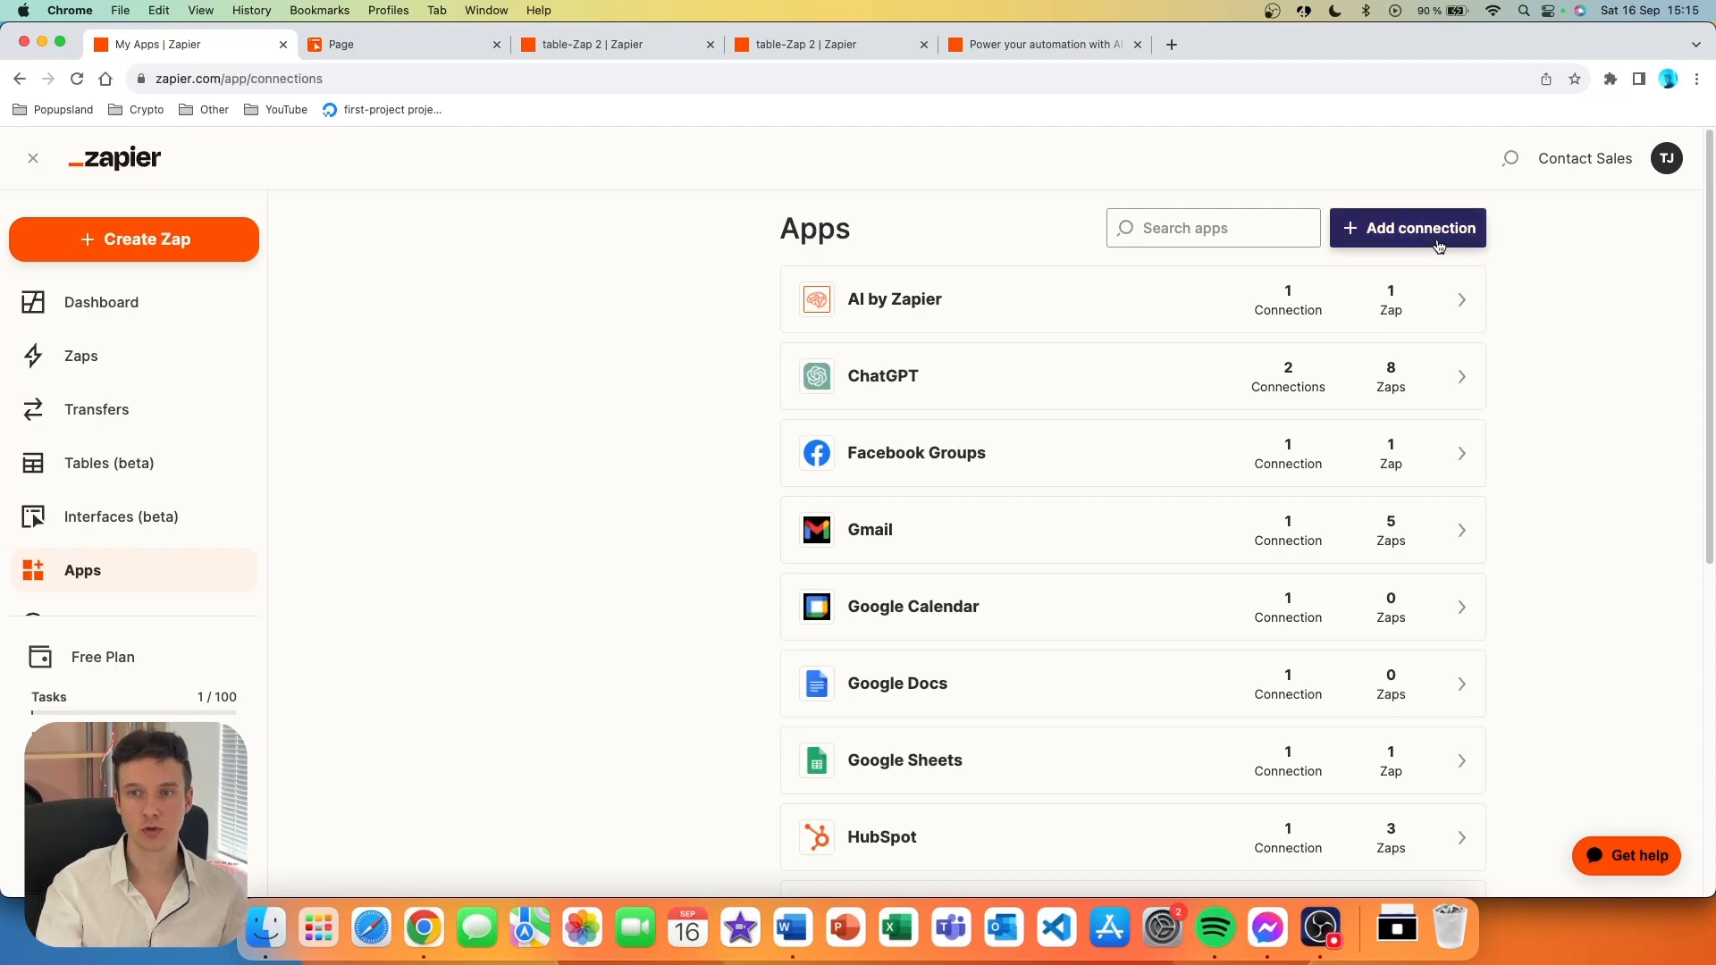
scroll(1099, 465, "down", 5)
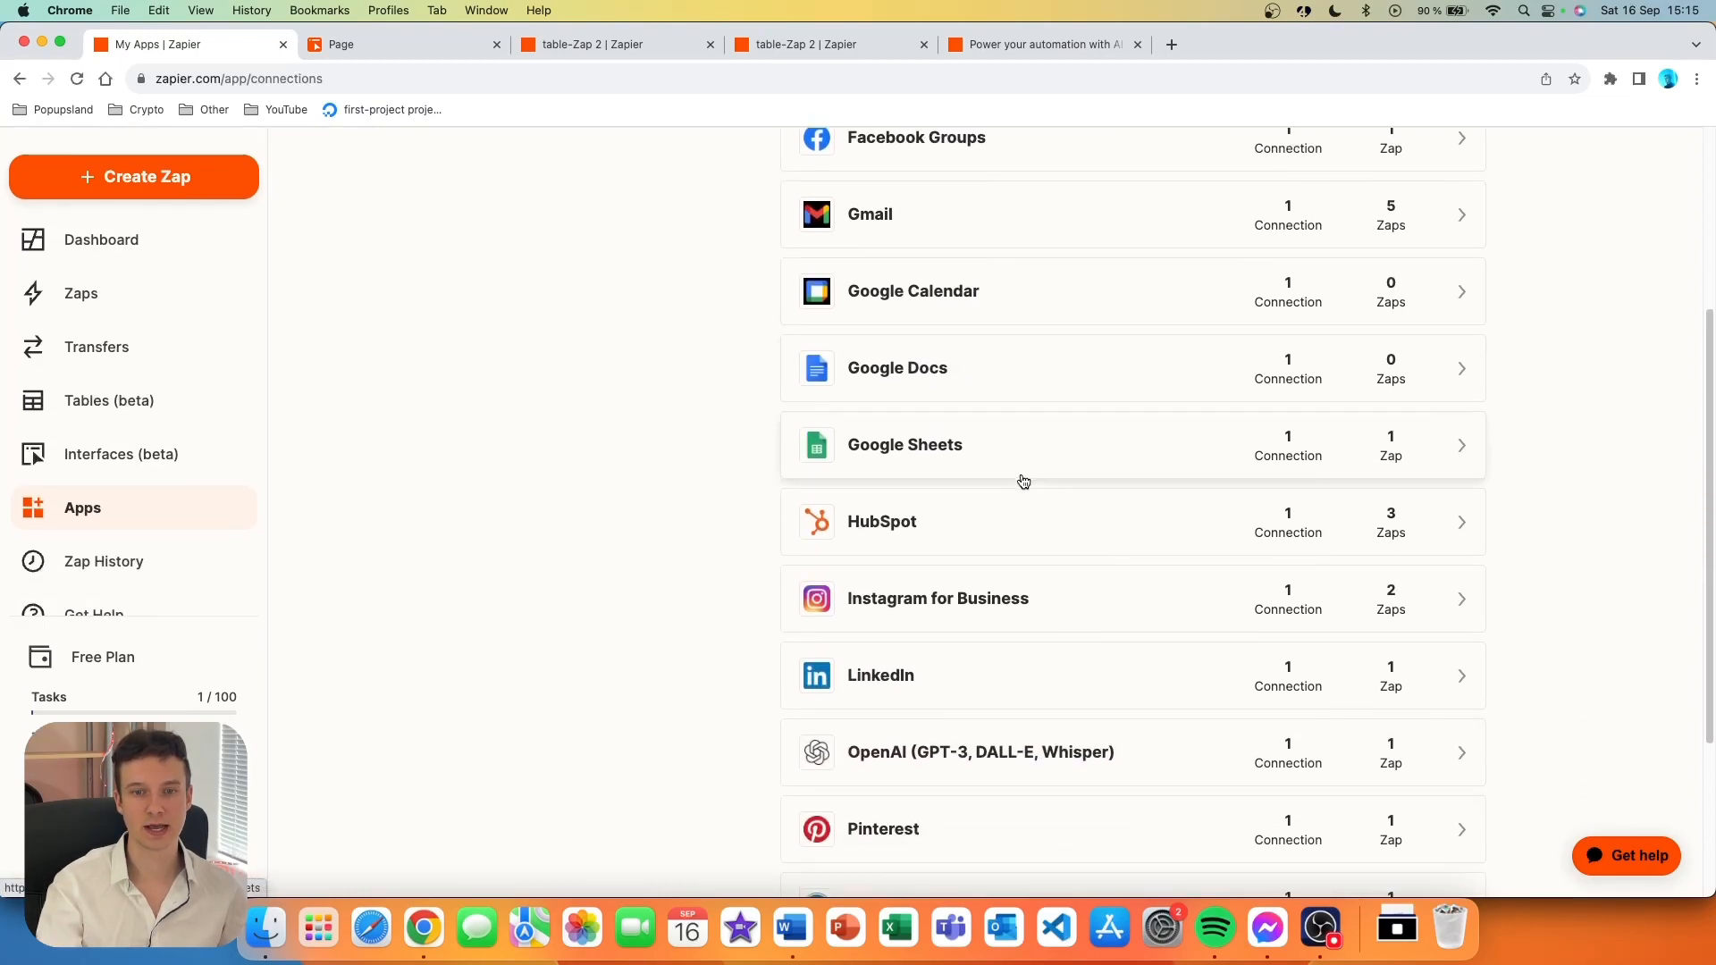
scroll(1091, 346, "up", 5)
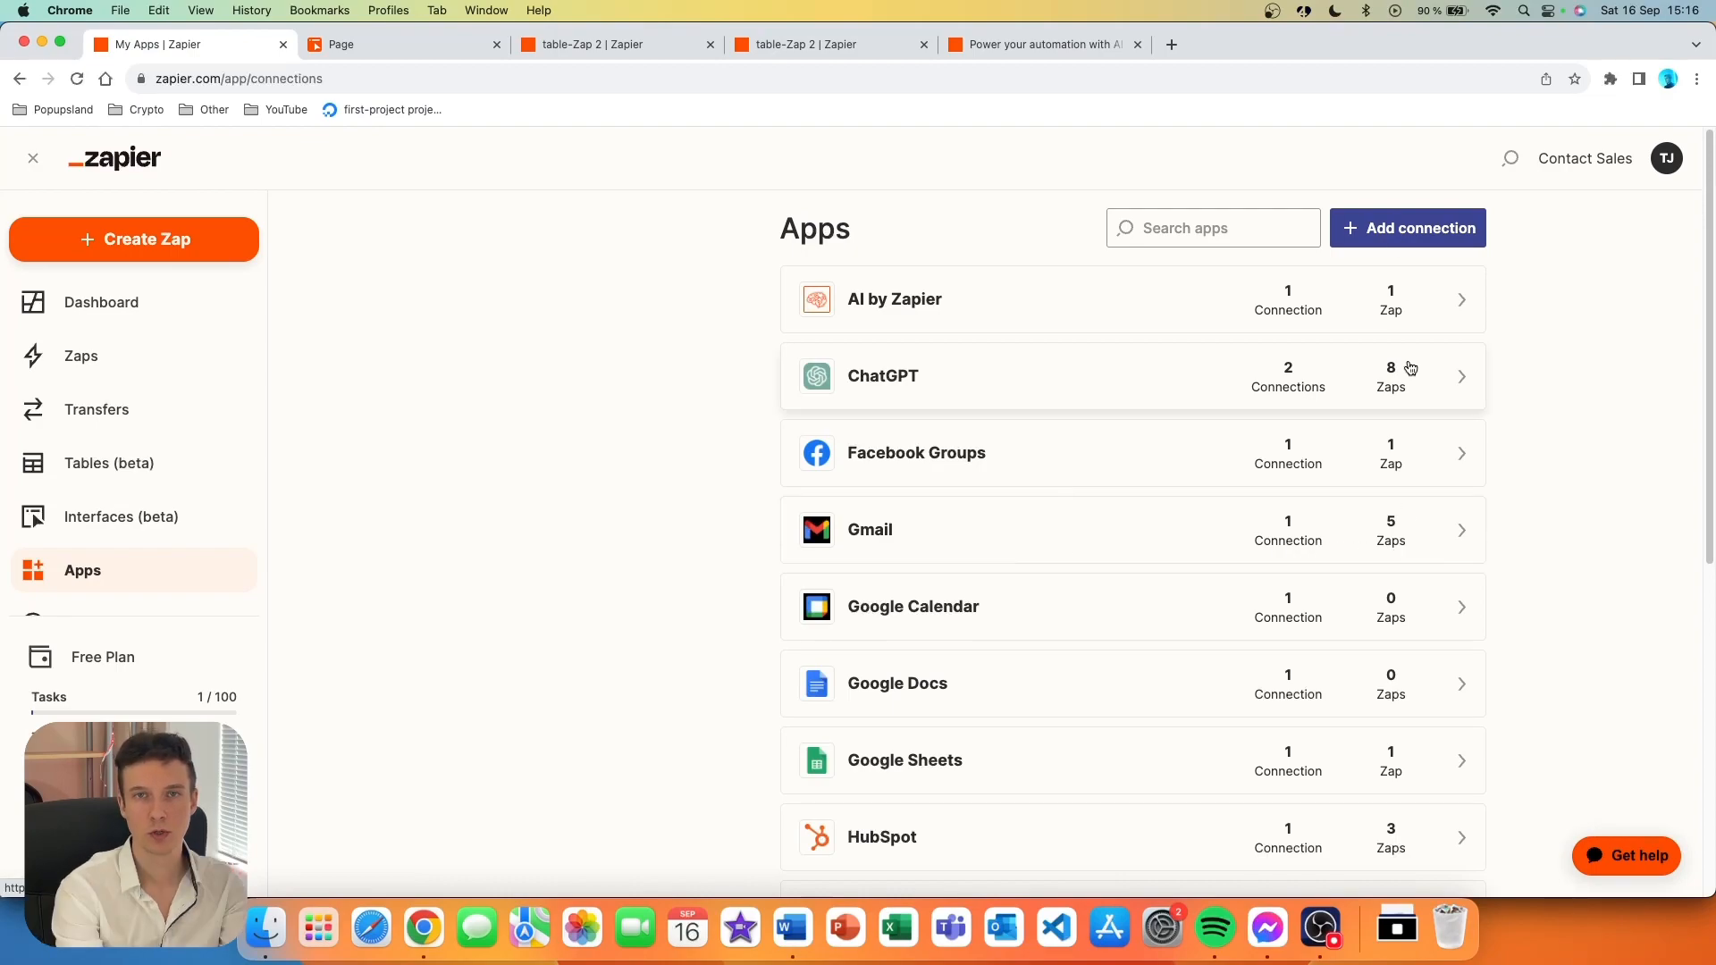
- Add a new app connection for Pinterest and give Zapier access to the Pinterest account
left_click(1399, 243)
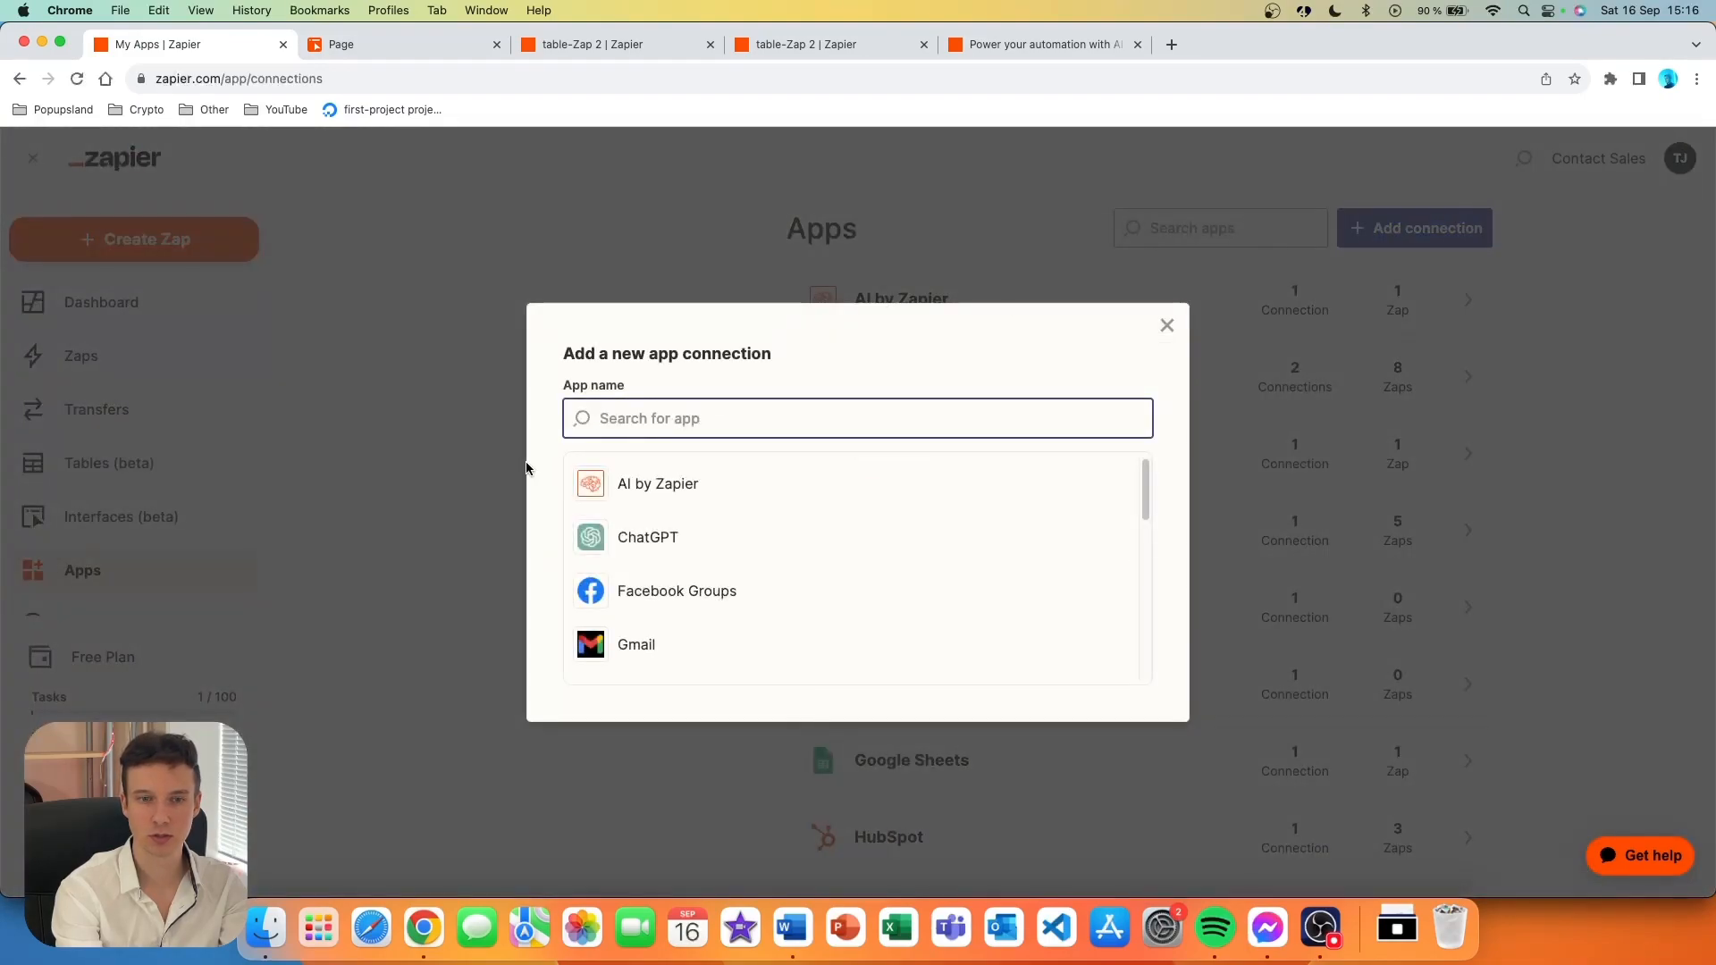
type("pinterest")
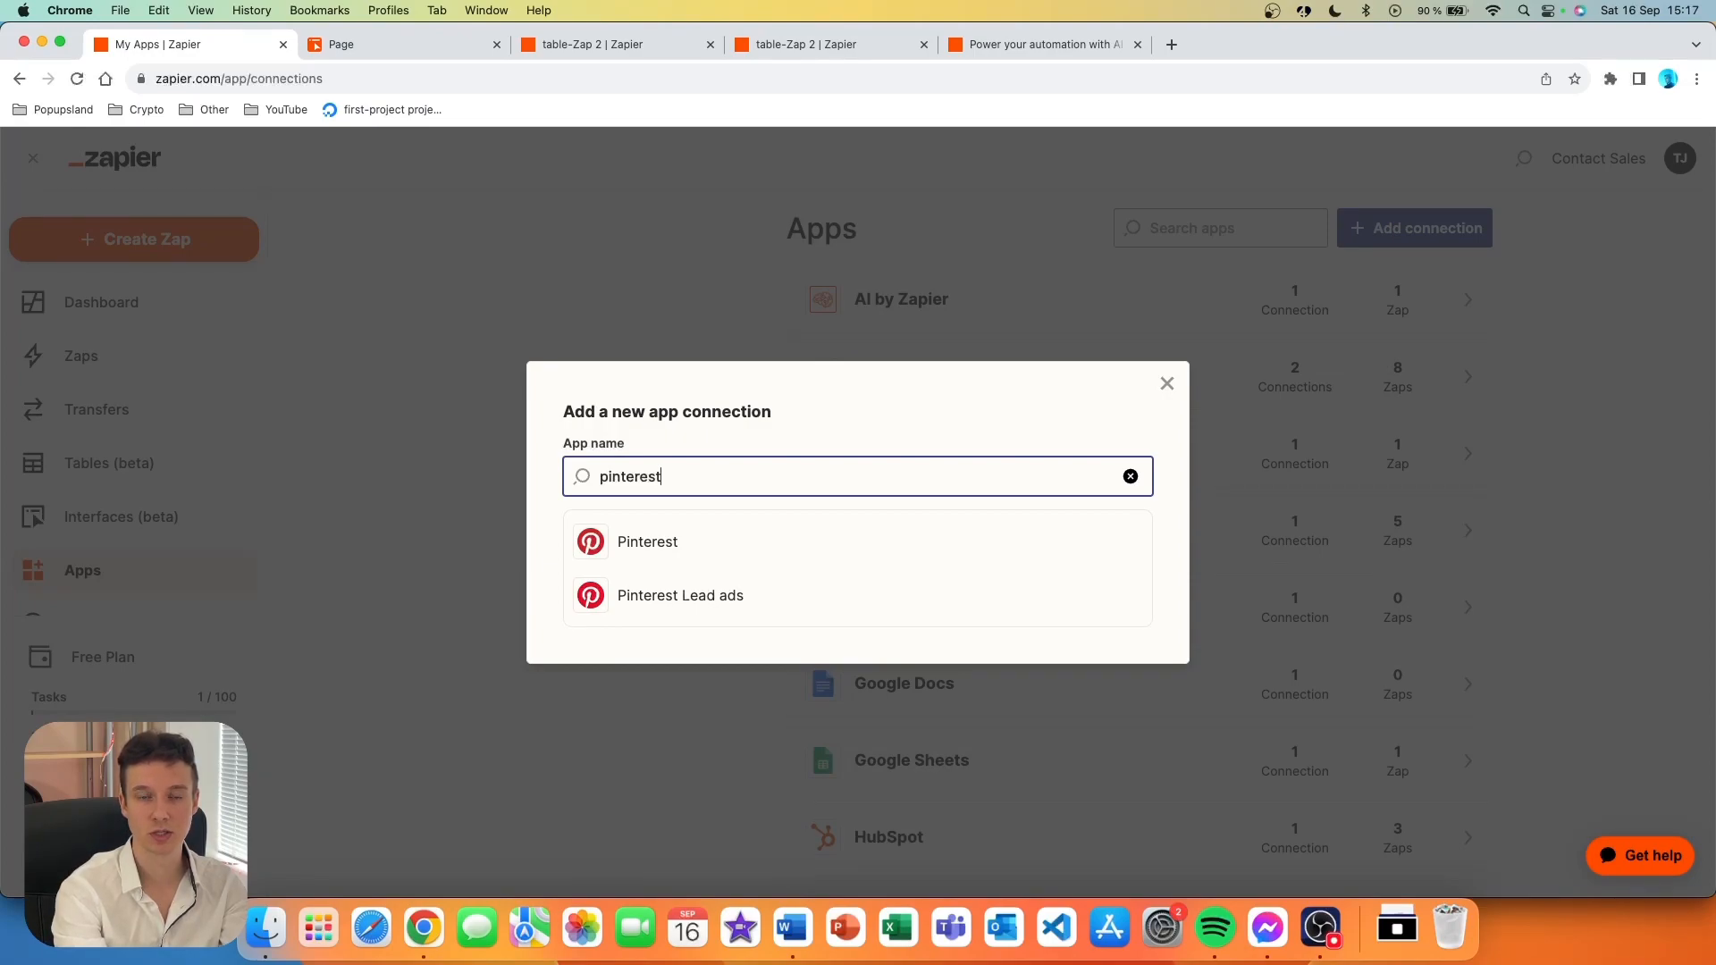
left_click(653, 548)
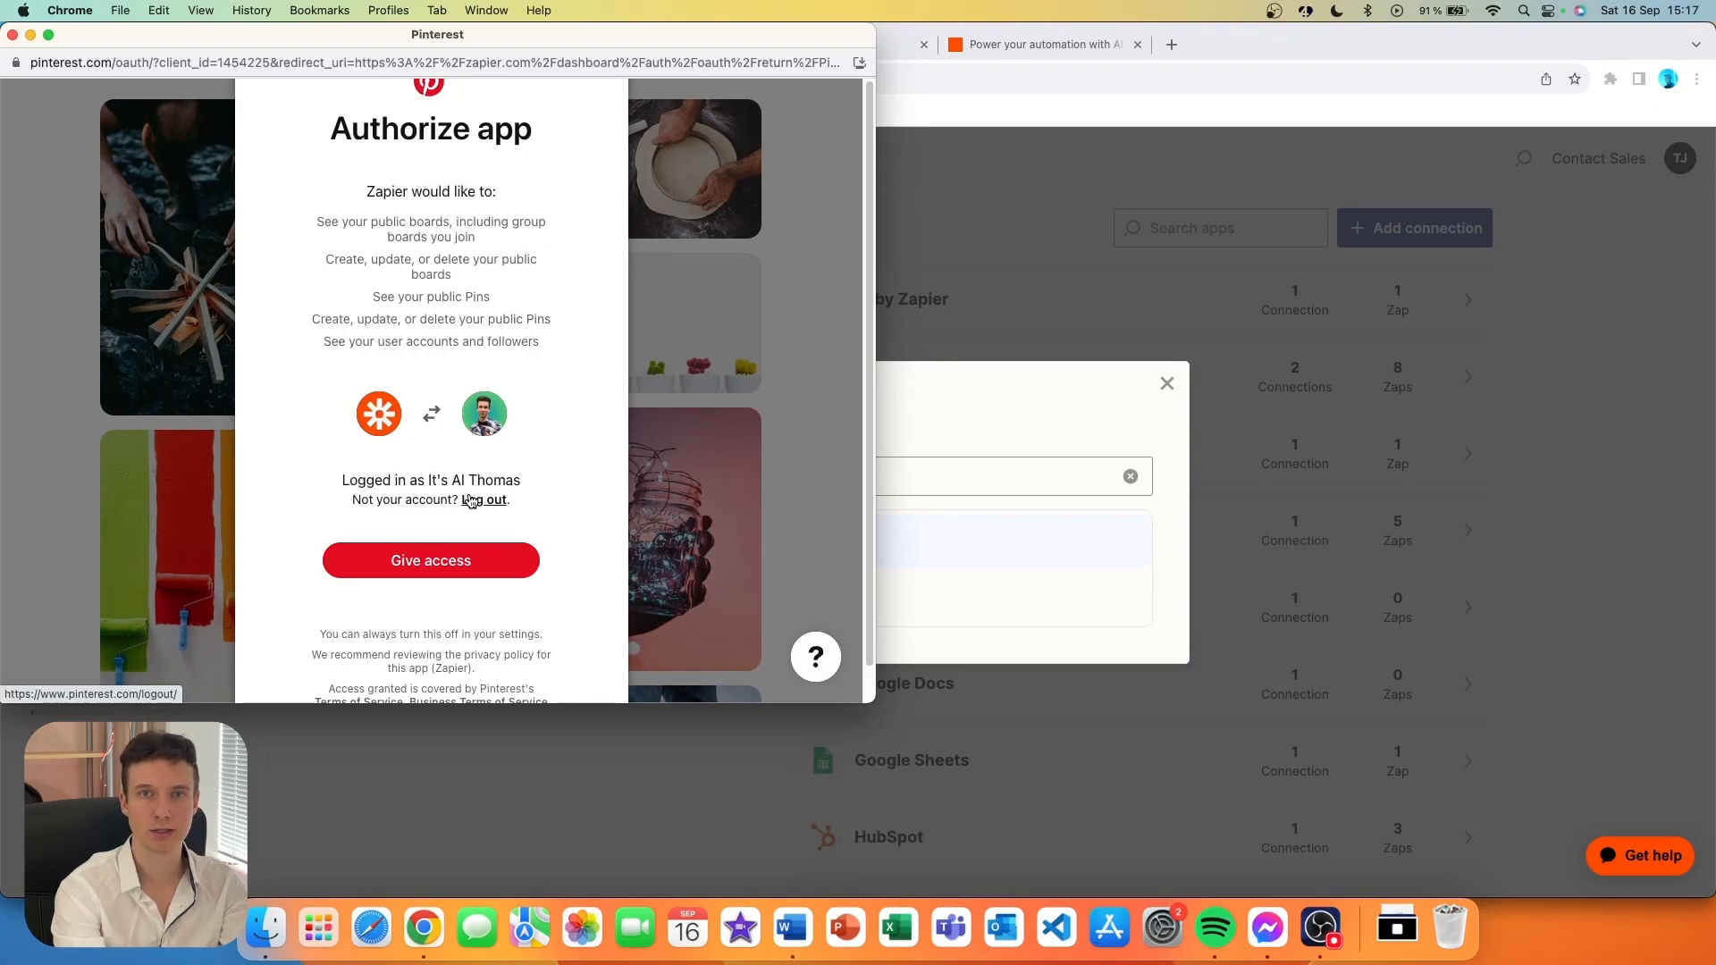
left_click(424, 572)
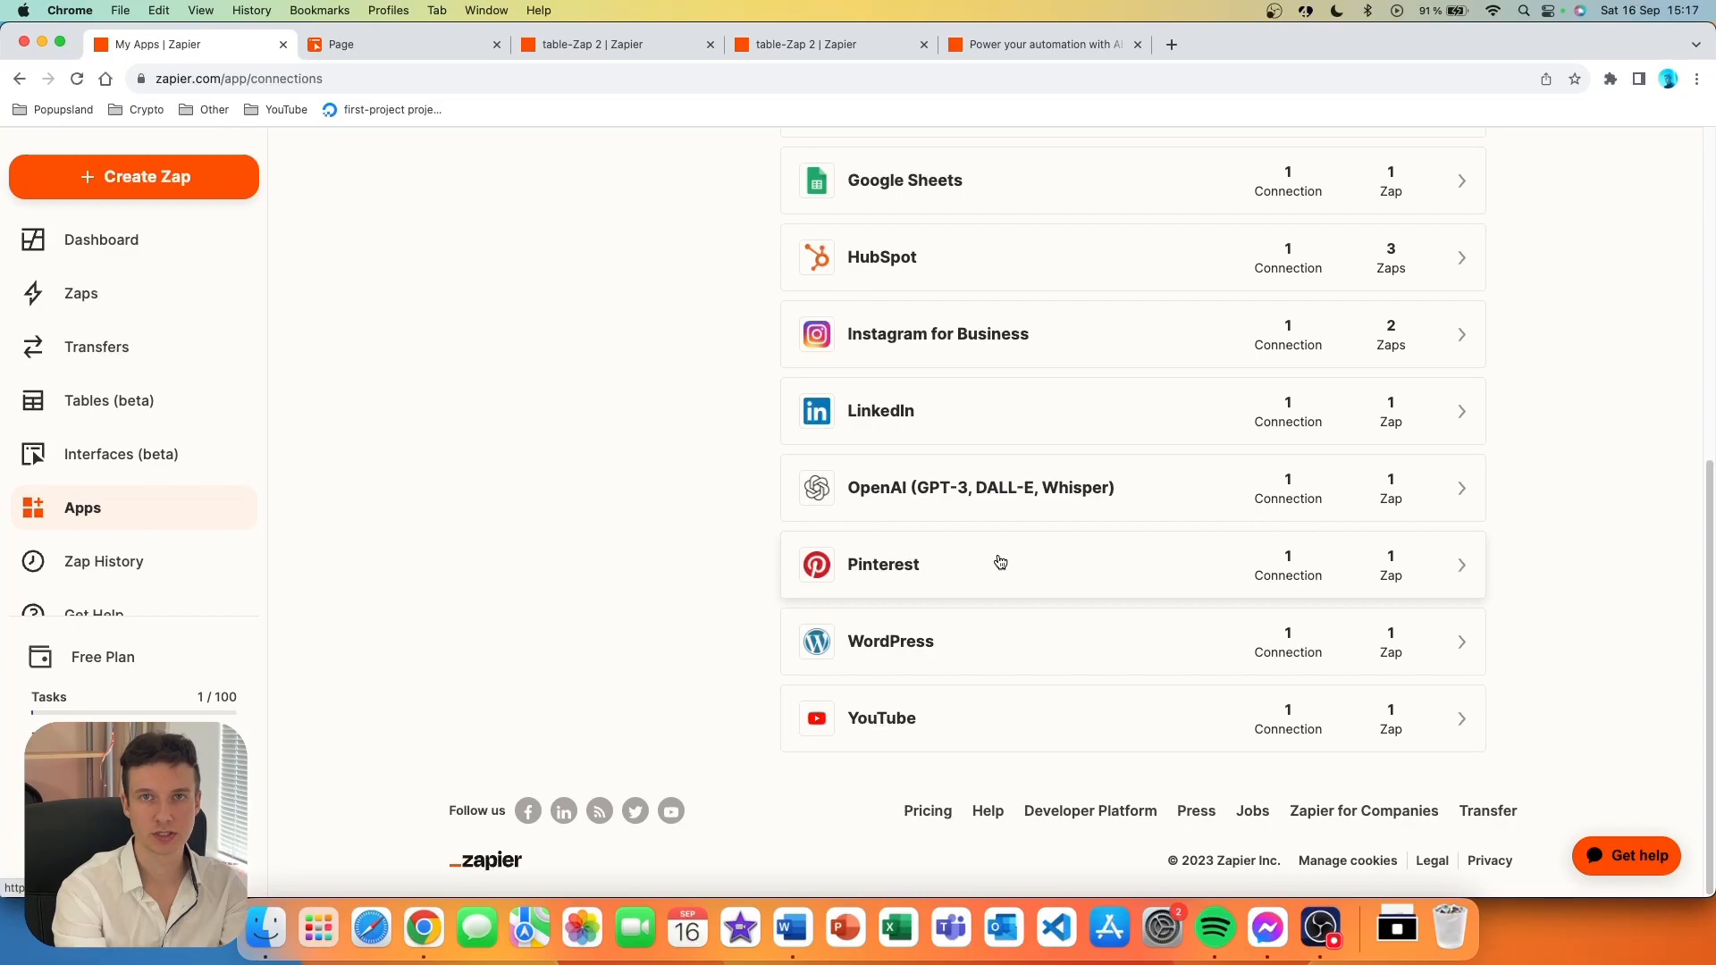
left_click(1000, 562)
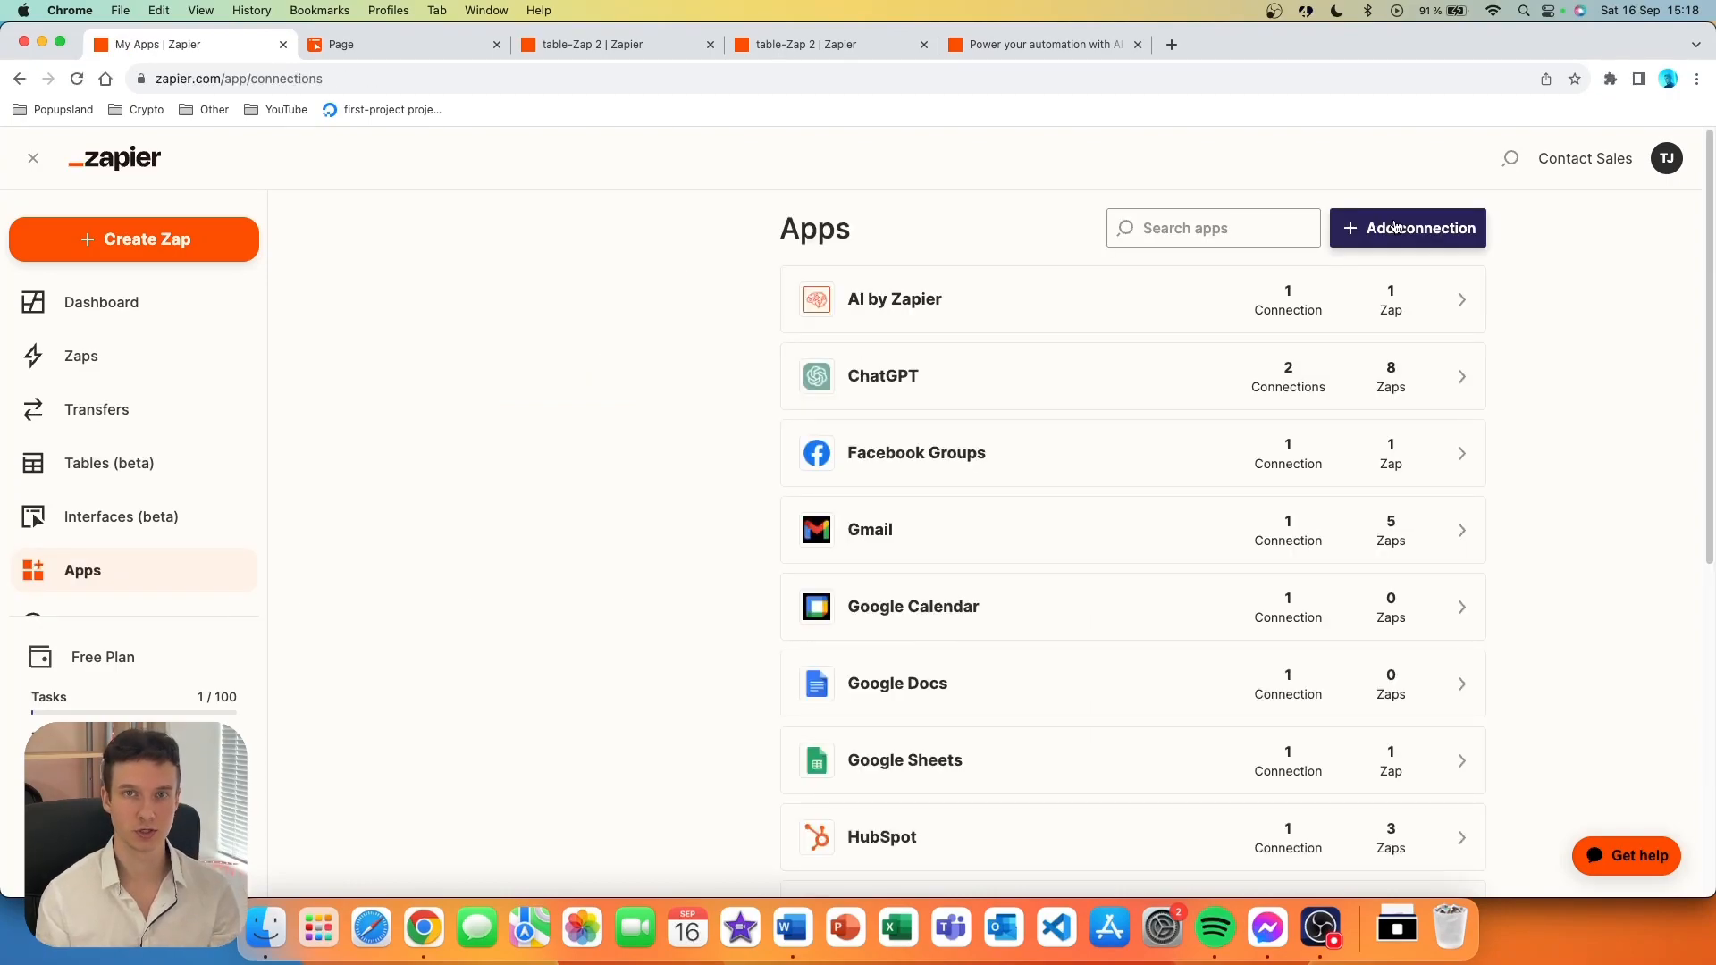
- Review the connected apps from AI by Zapier through YouTube, including how many connections and Zaps each has
scroll(965, 357, "down", 3)
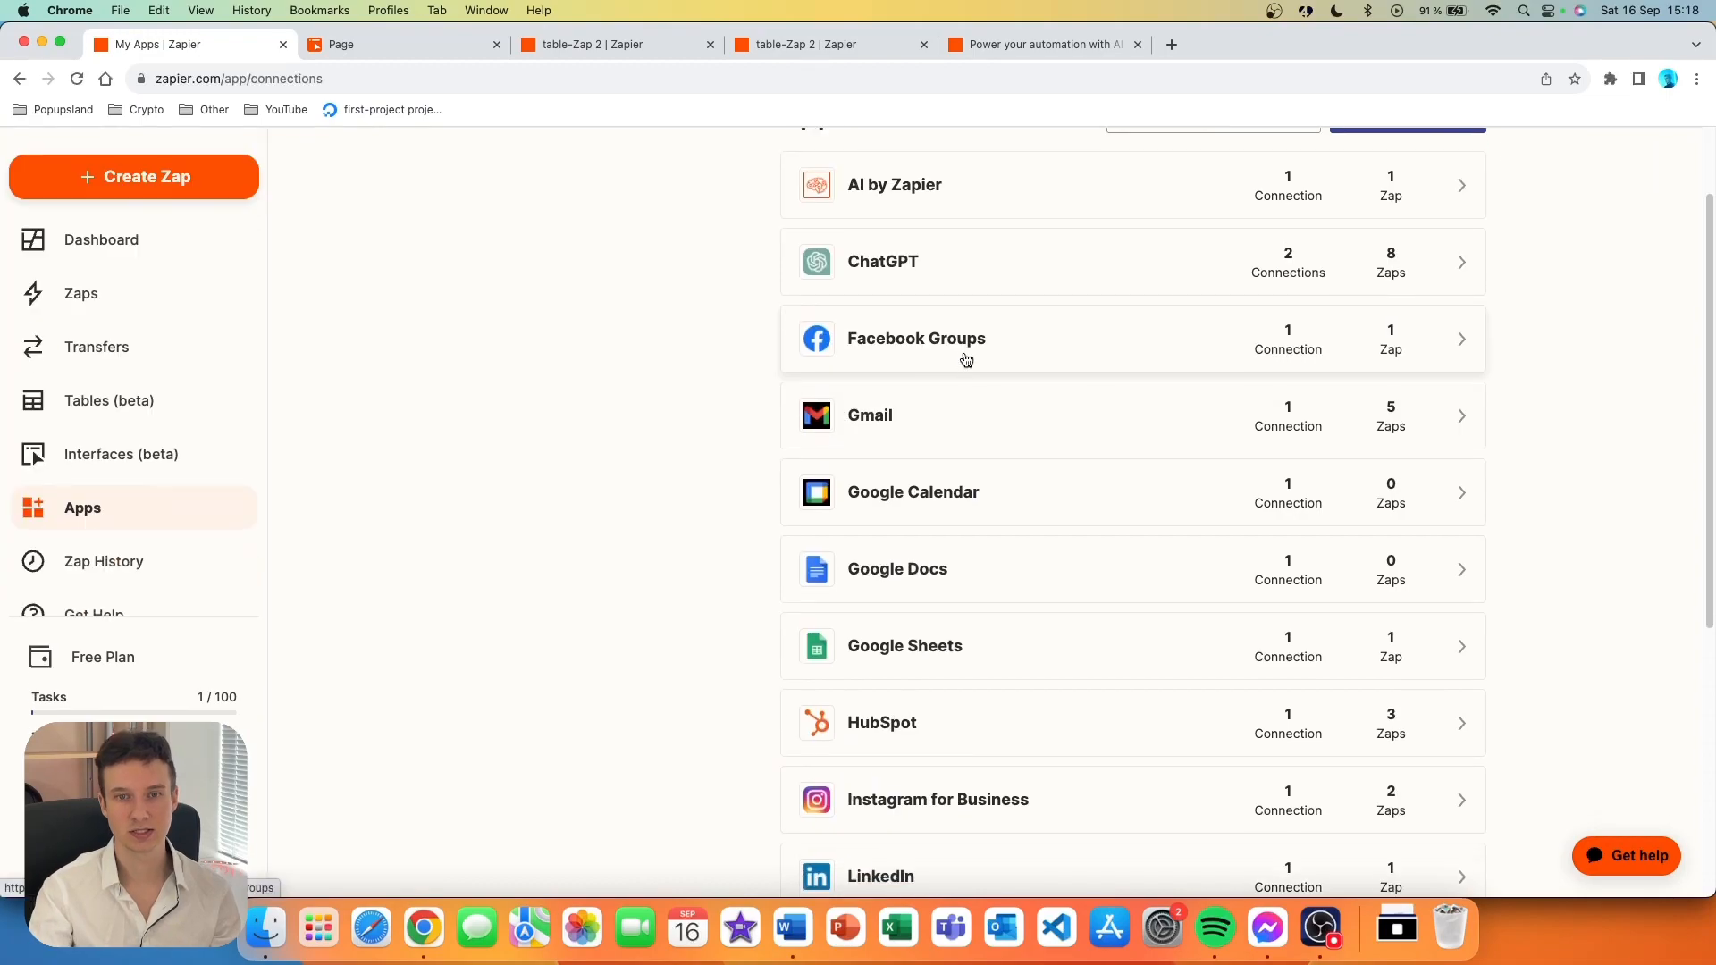
scroll(907, 261, "down", 4)
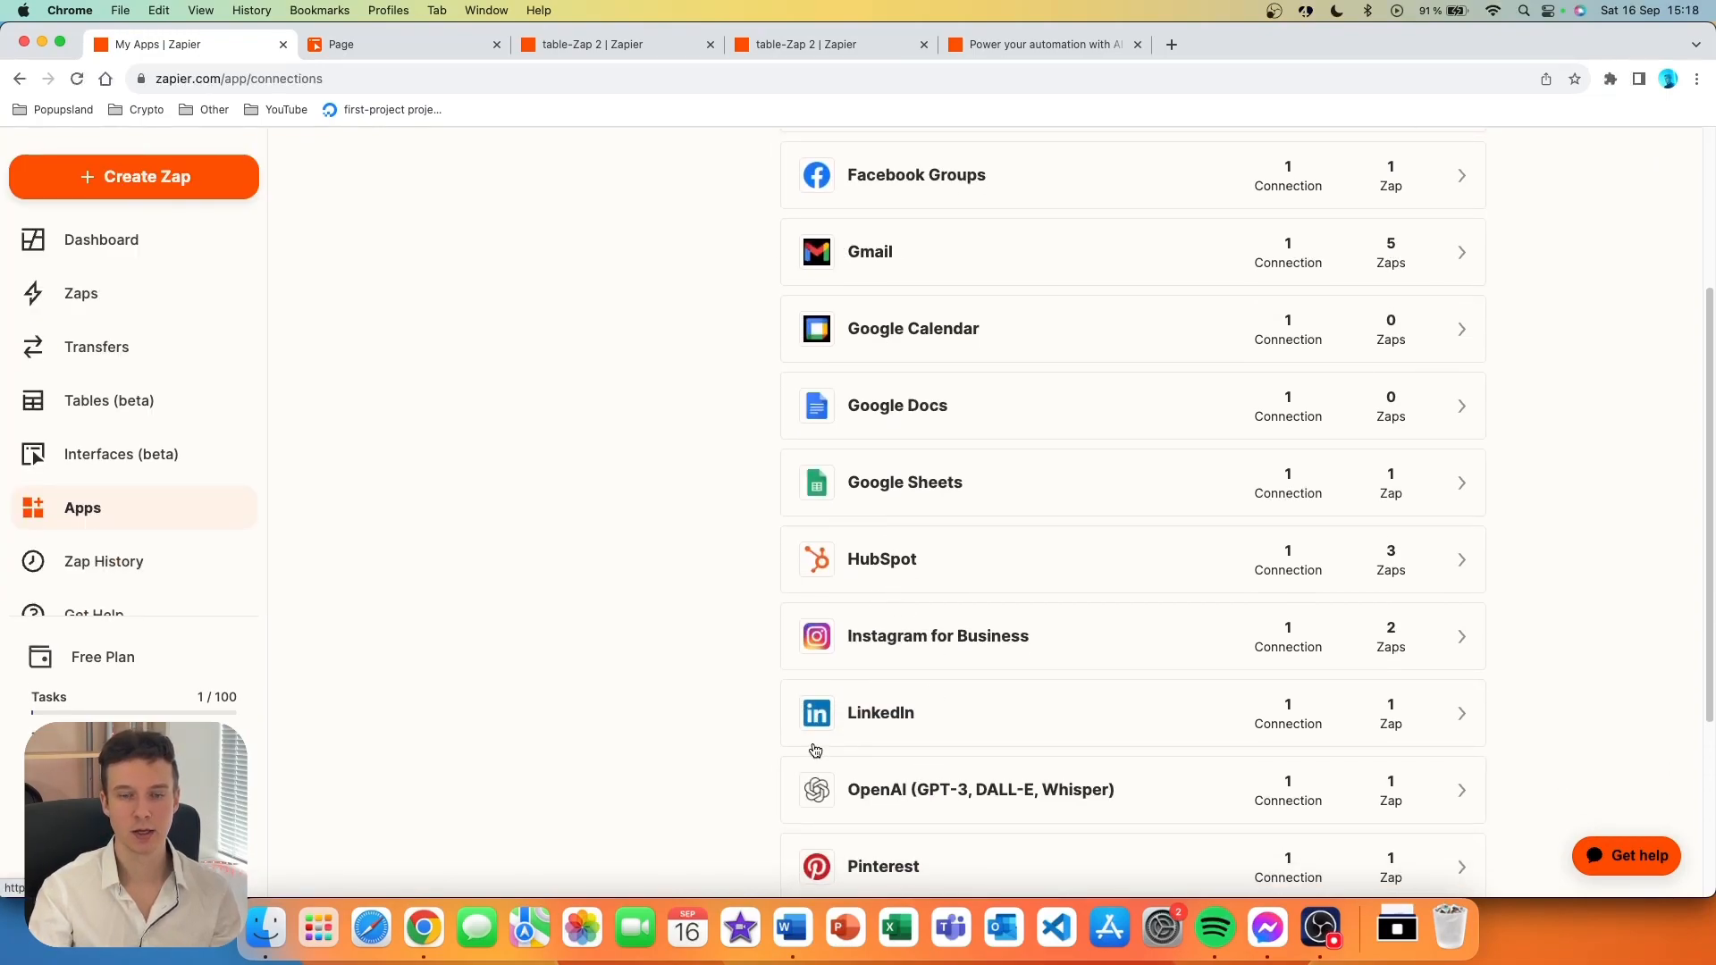
scroll(813, 733, "up", 4)
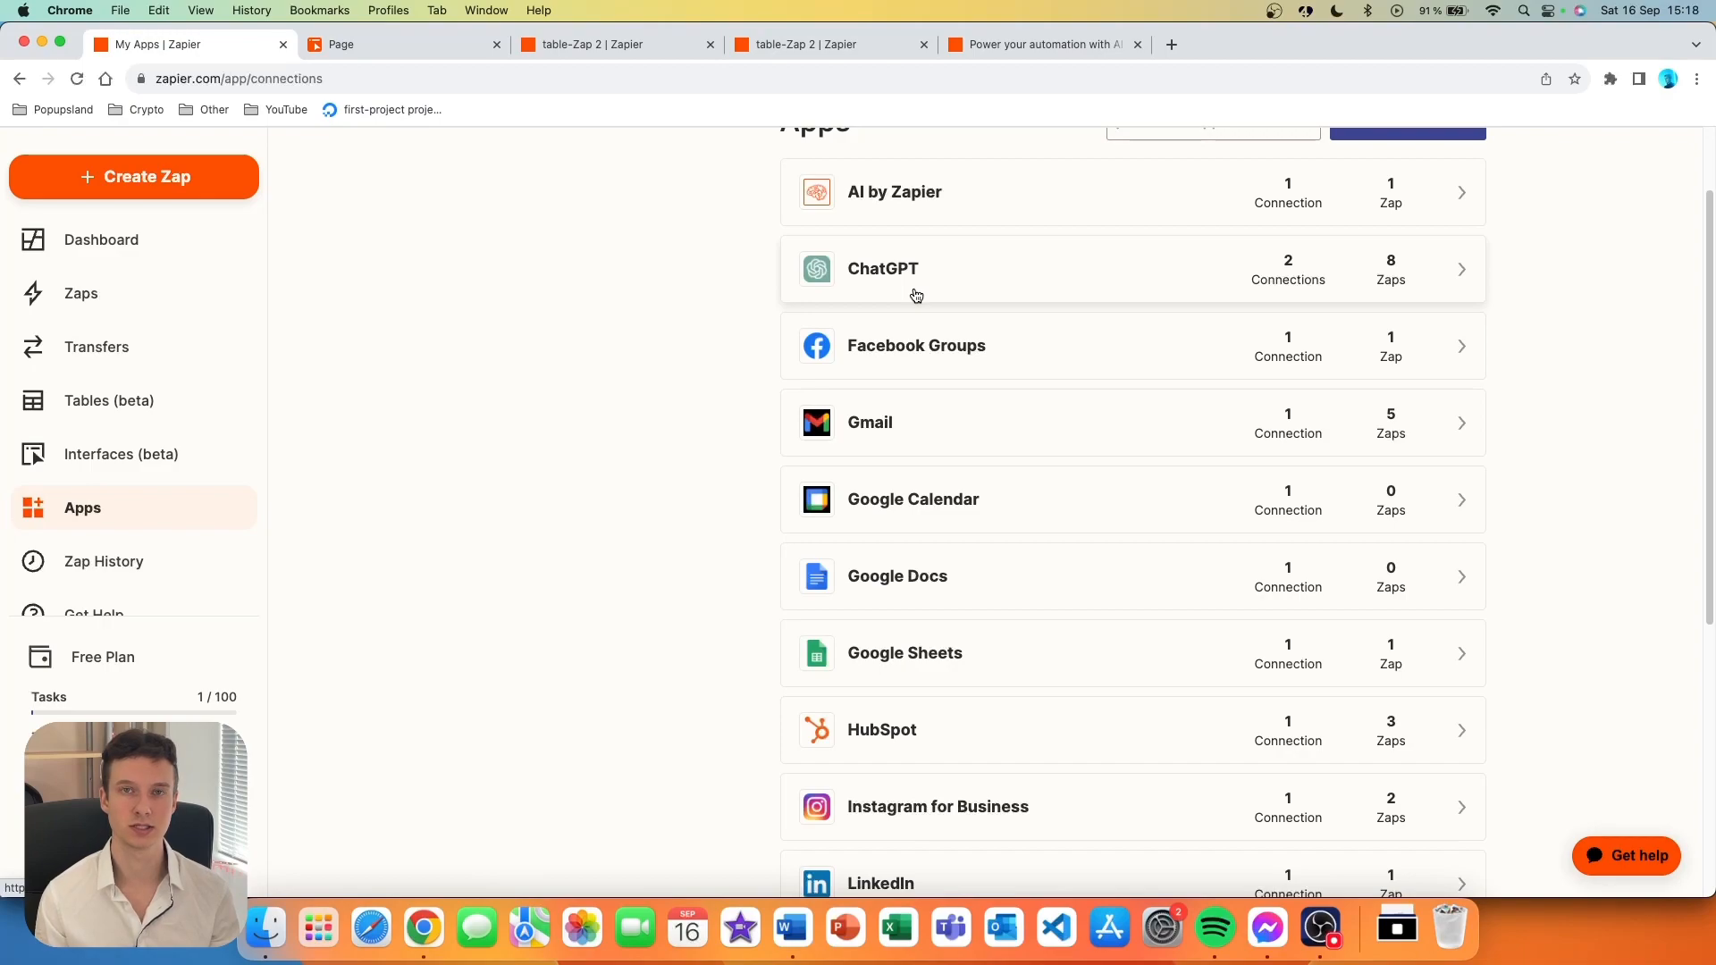
scroll(916, 296, "down", 10)
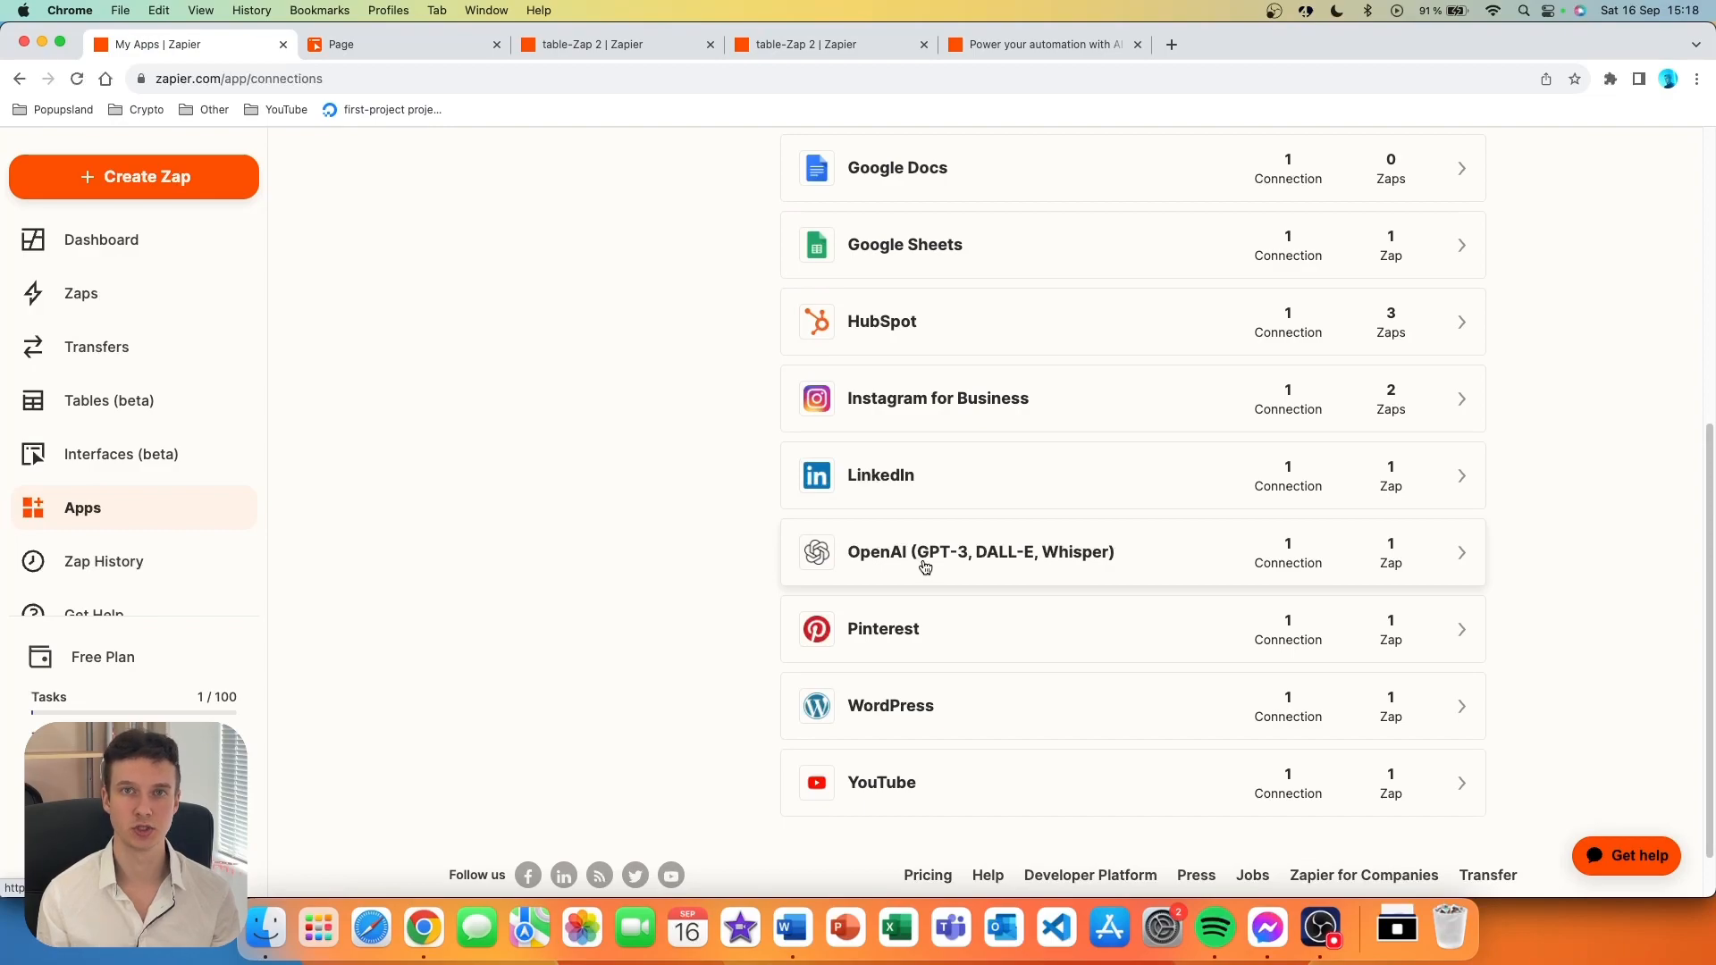
scroll(925, 567, "up", 12)
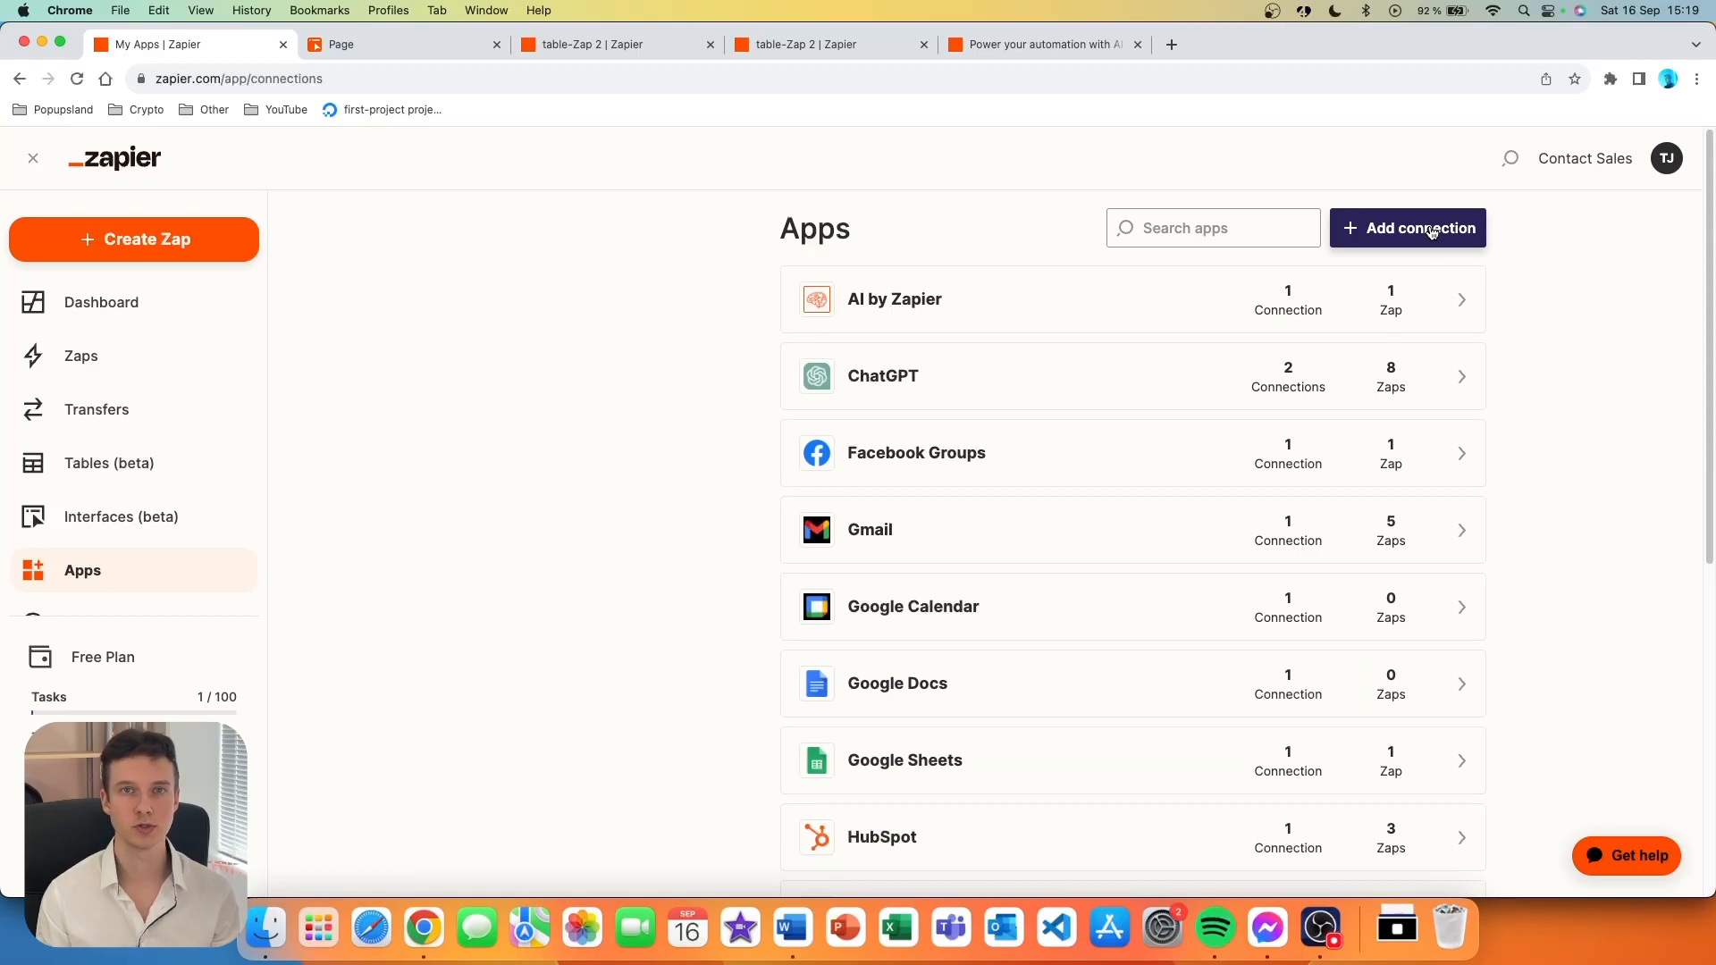
scroll(146, 509, "down", 6)
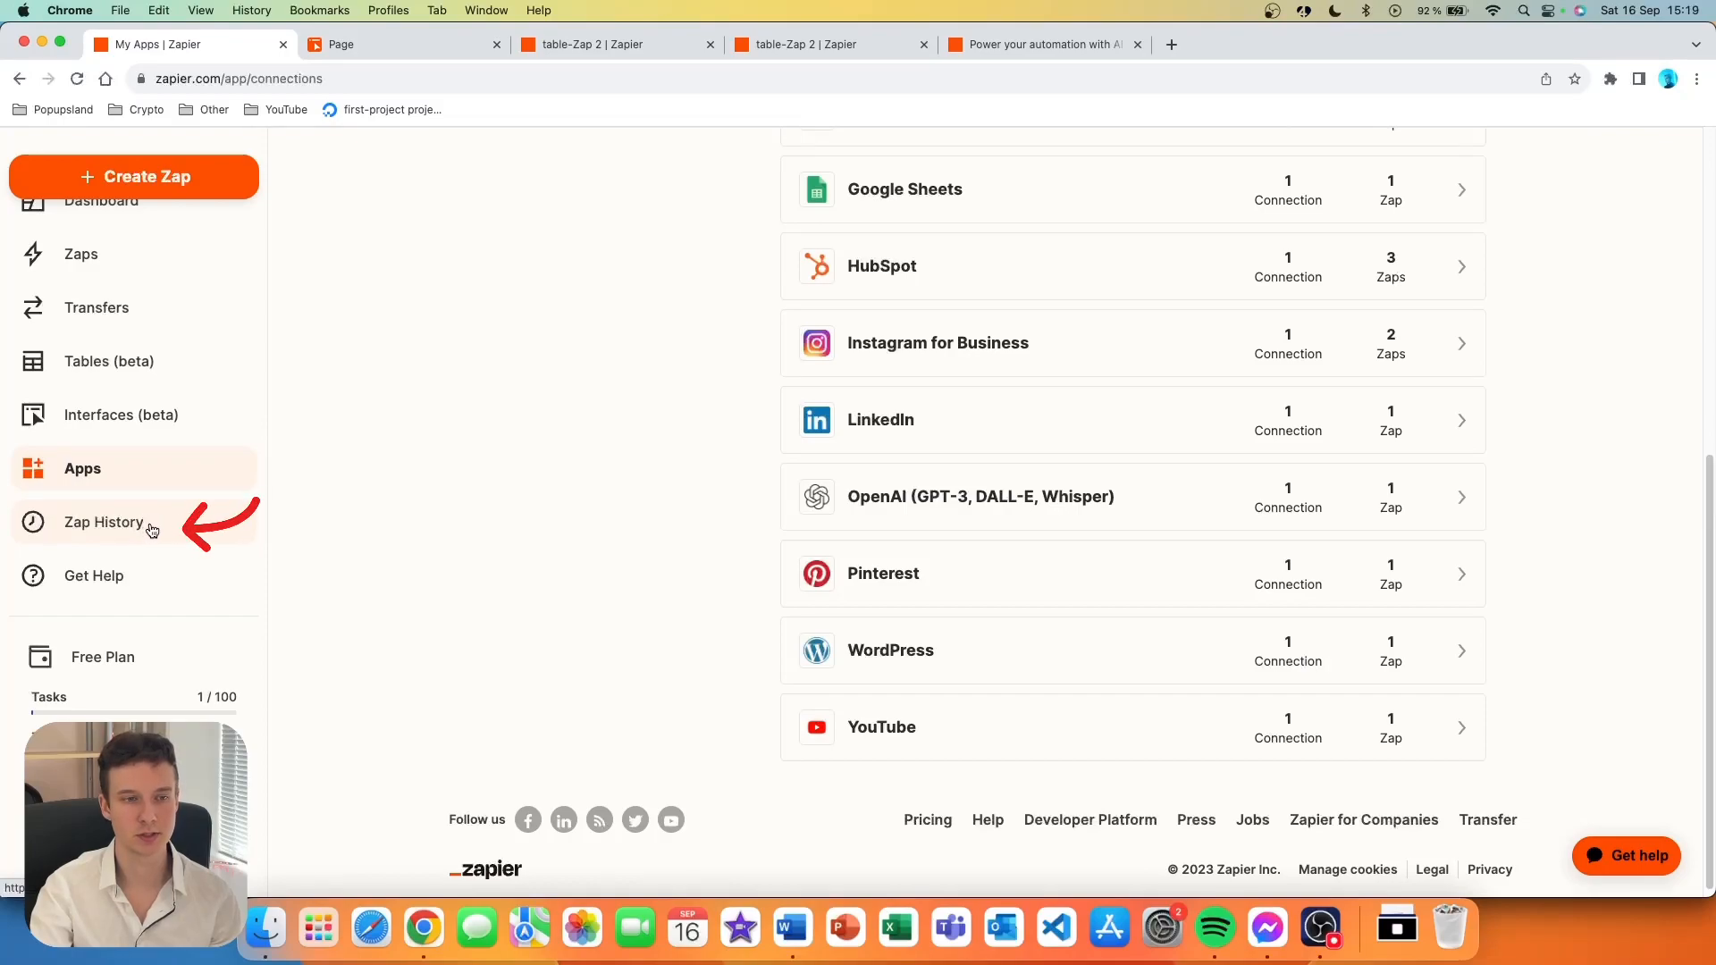
- Open the Zap History and look through its date range, Zaps, Apps and Folders filter options
left_click(151, 529)
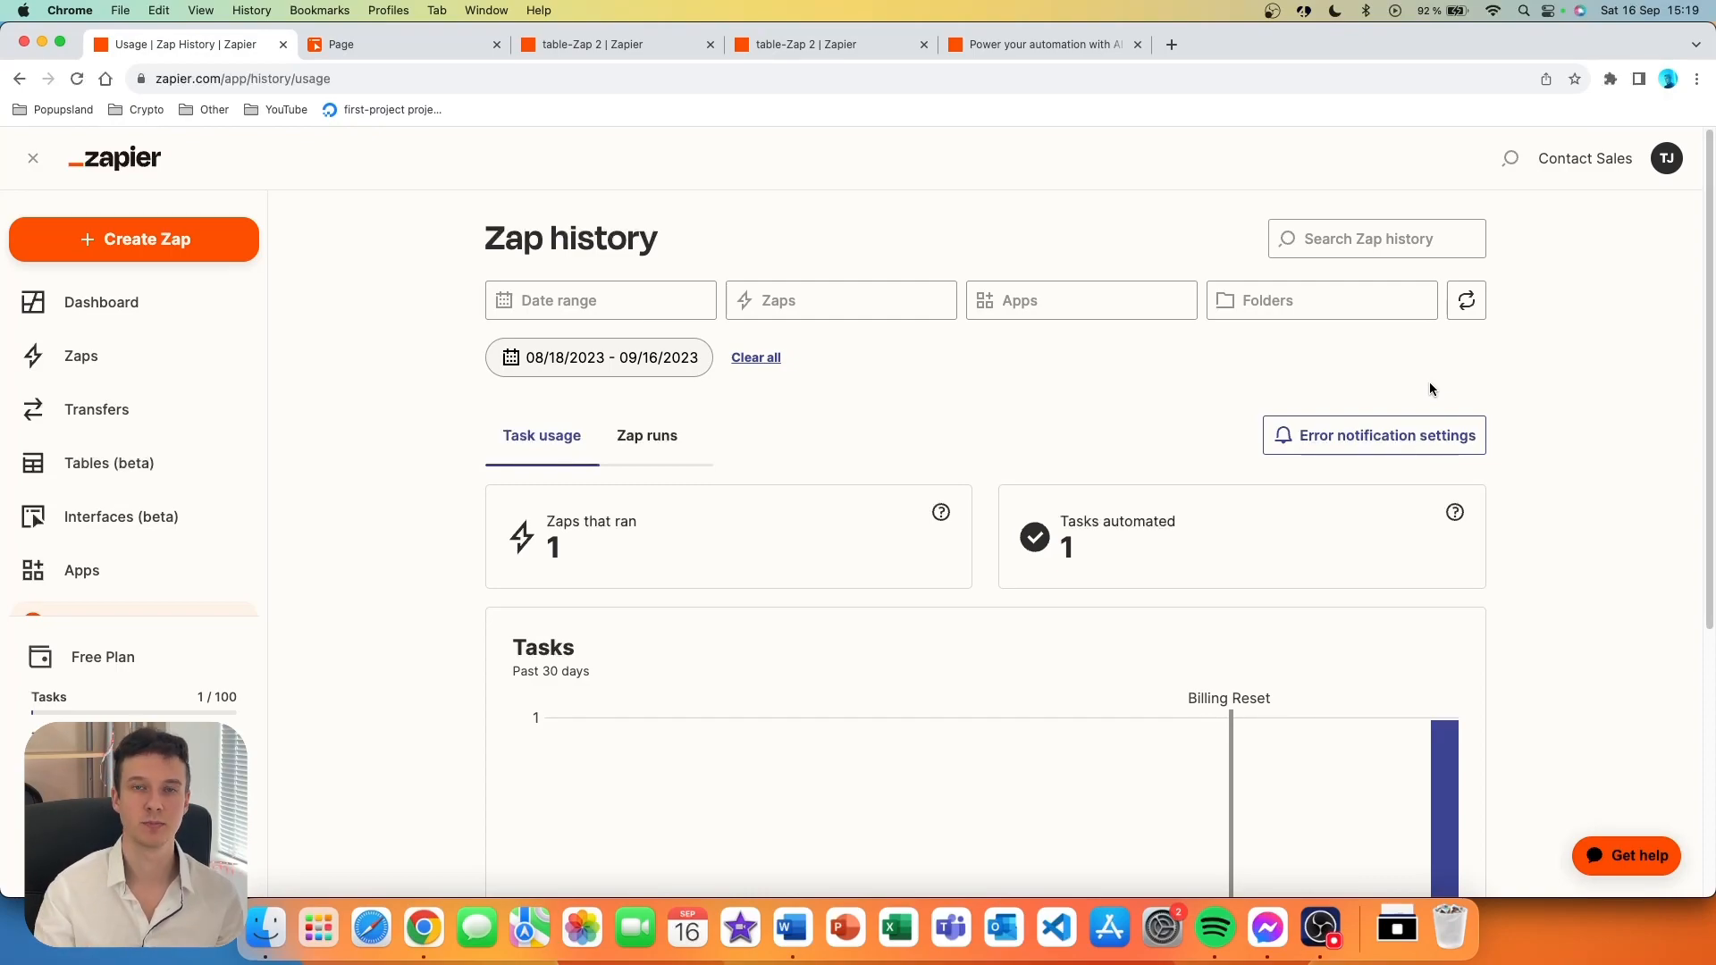
left_click(588, 291)
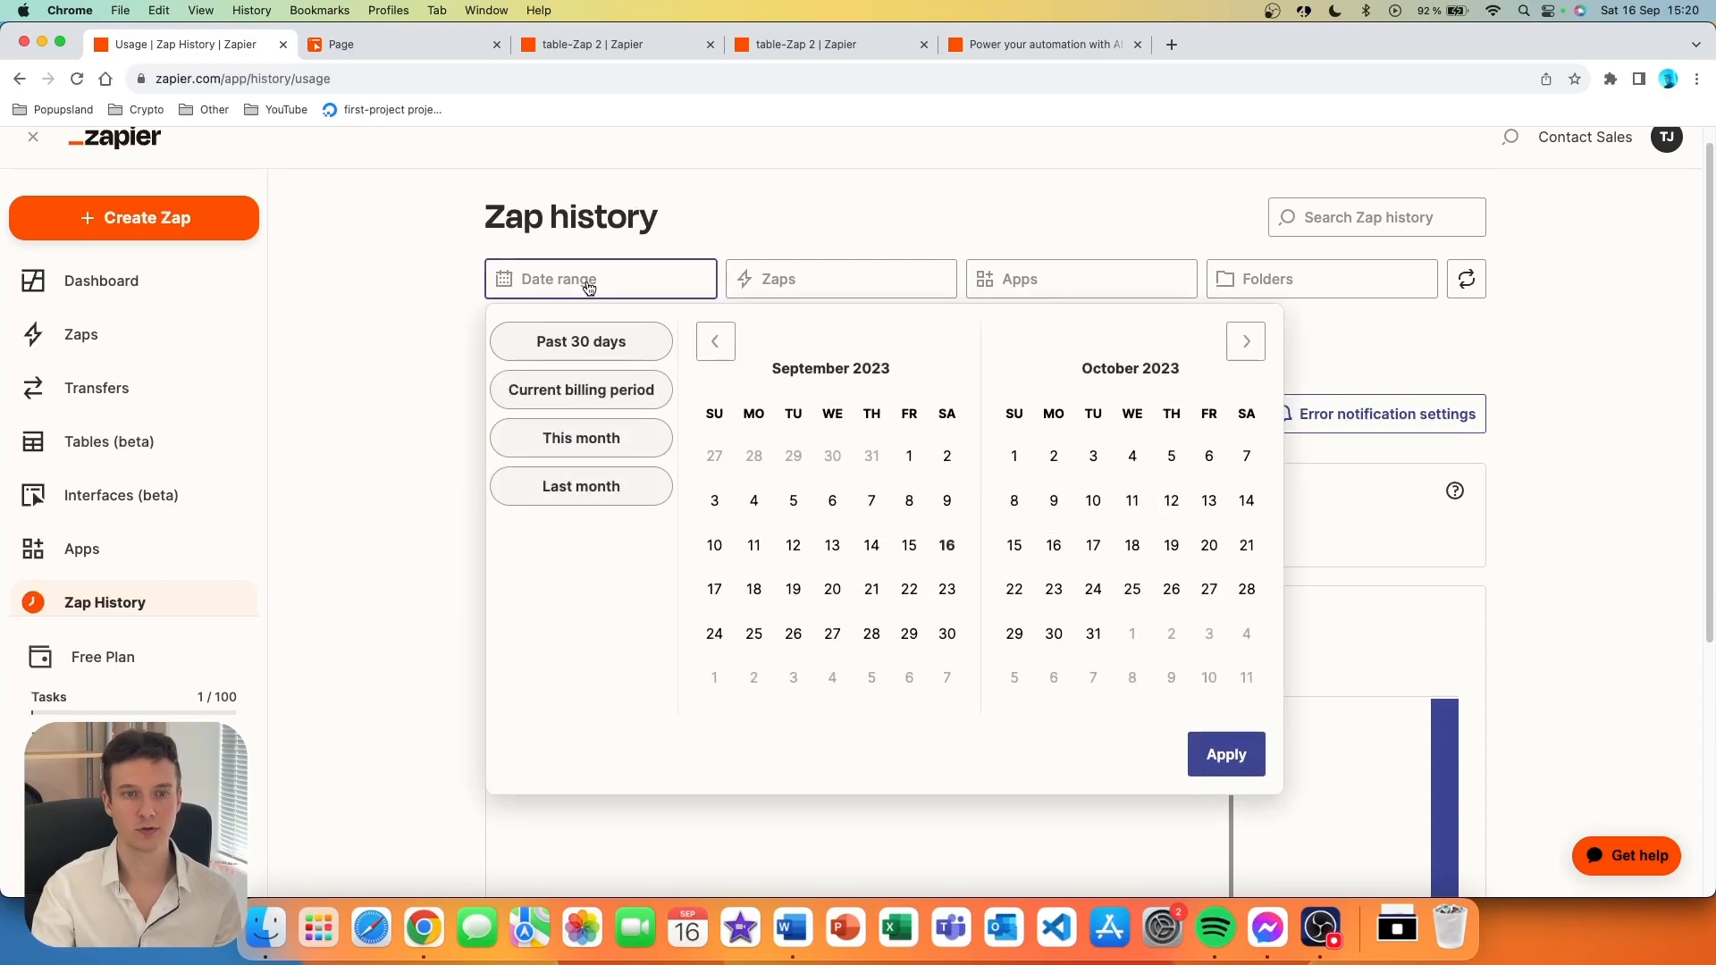
left_click(840, 279)
scroll(949, 454, "down", 3)
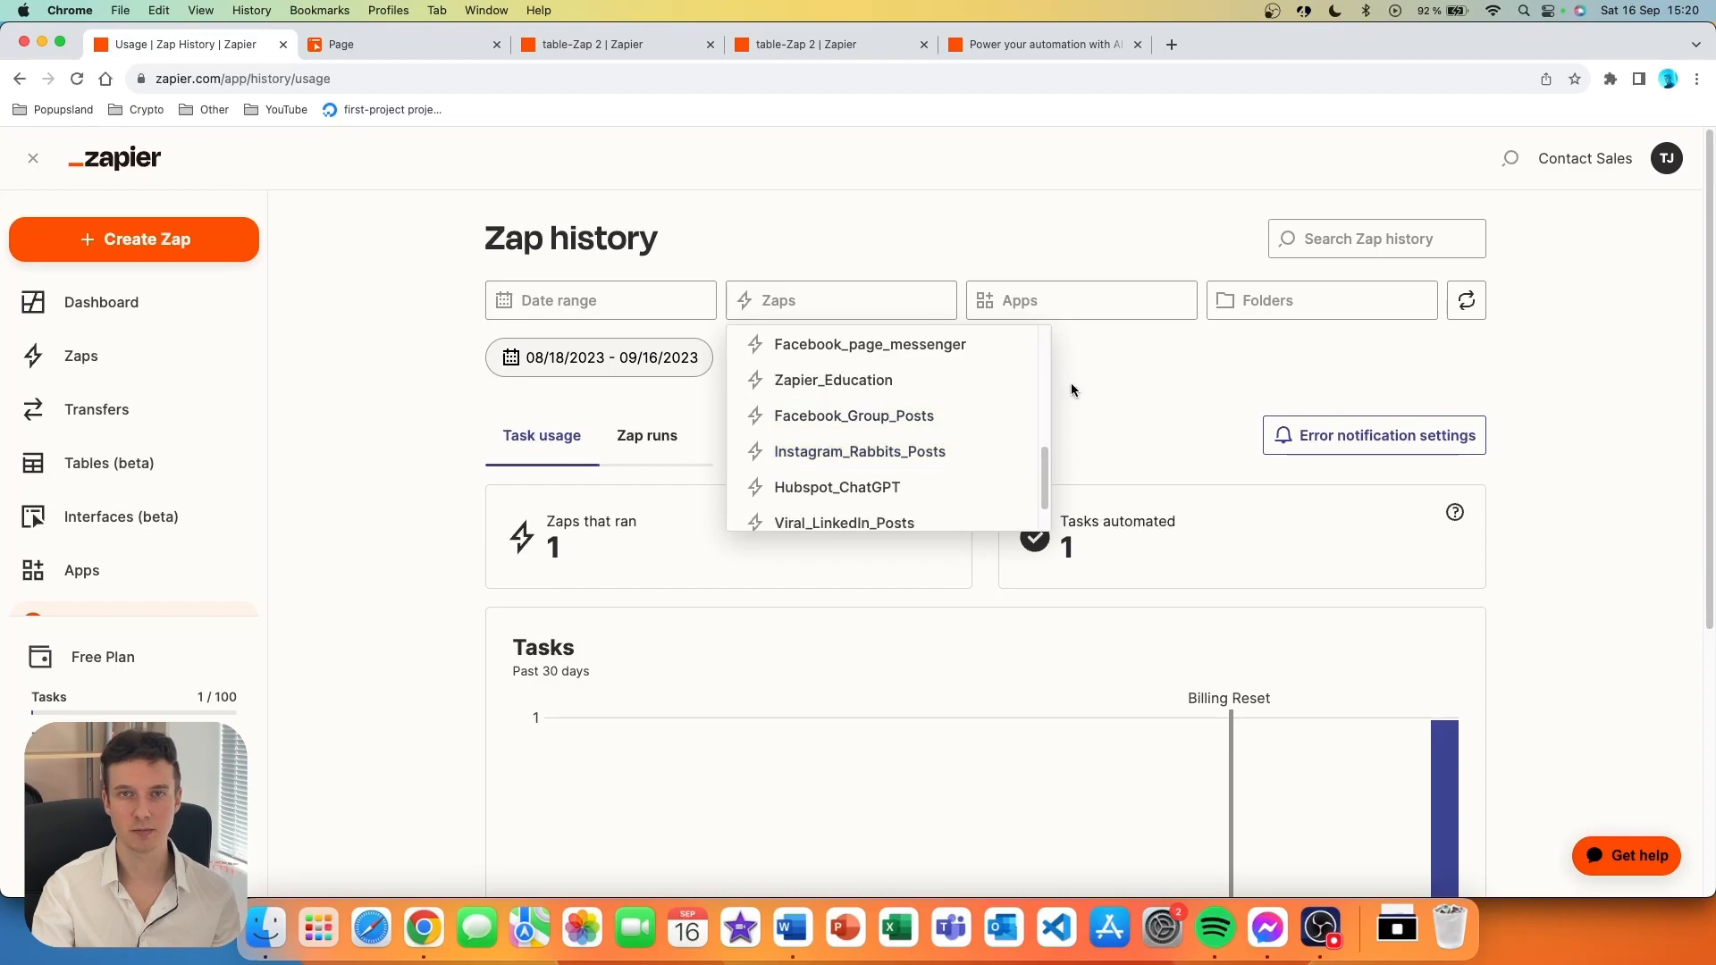
left_click(1072, 302)
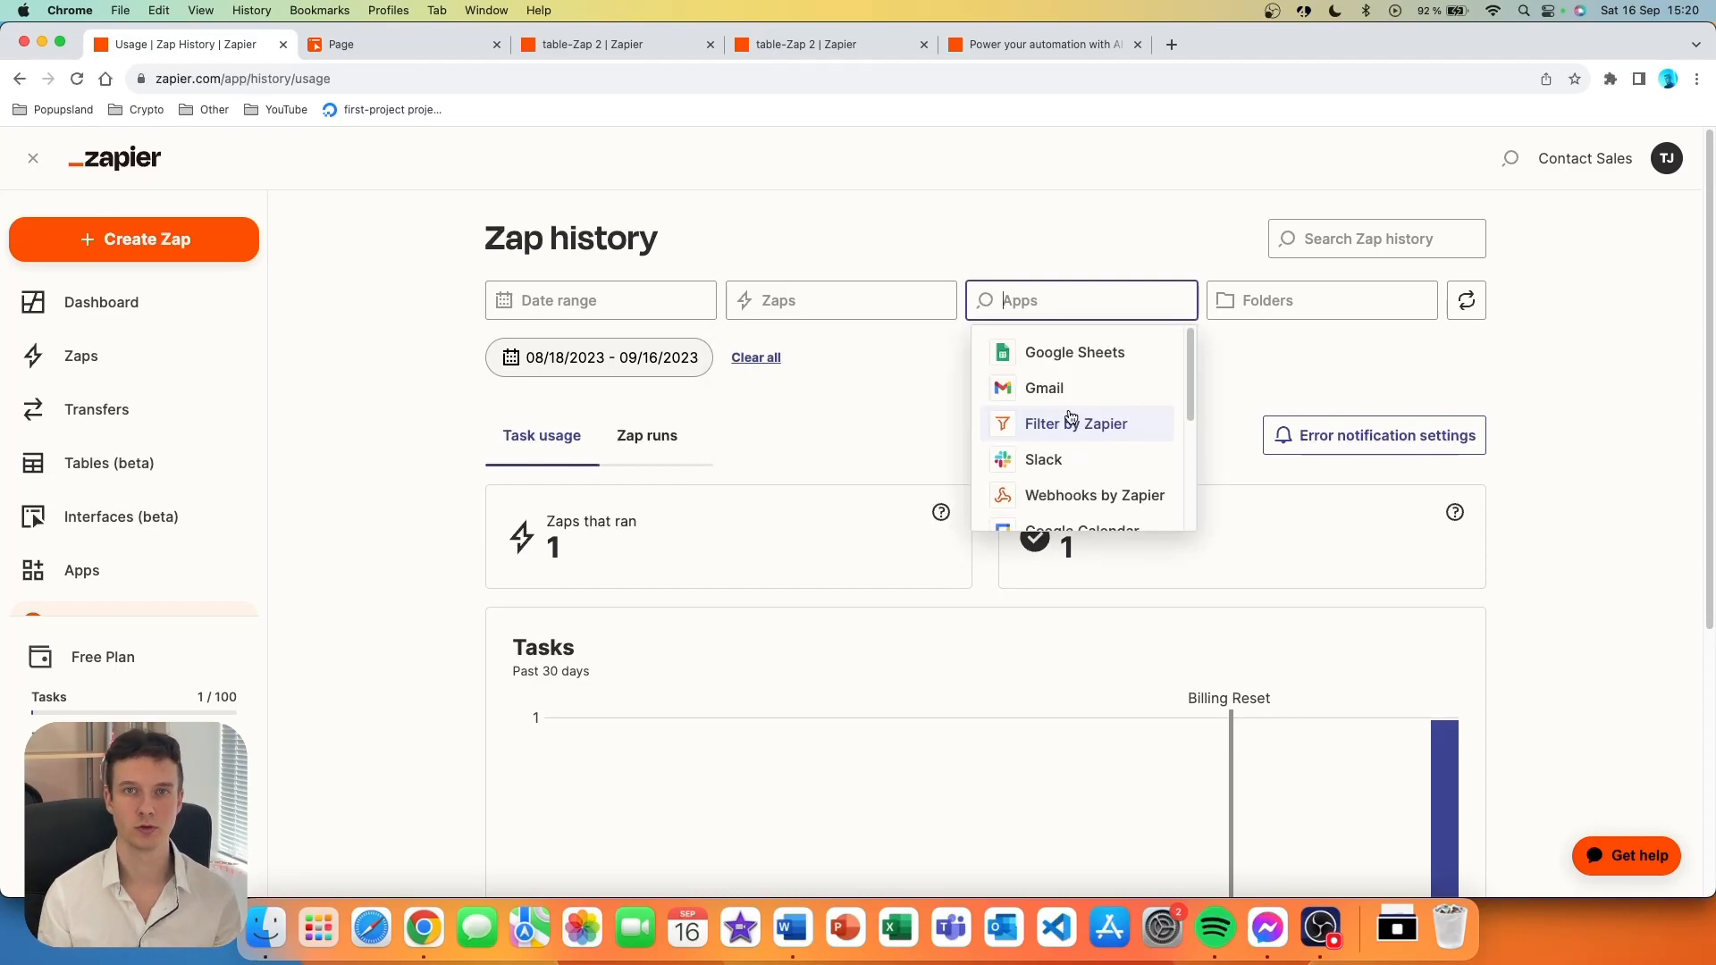
left_click(1248, 304)
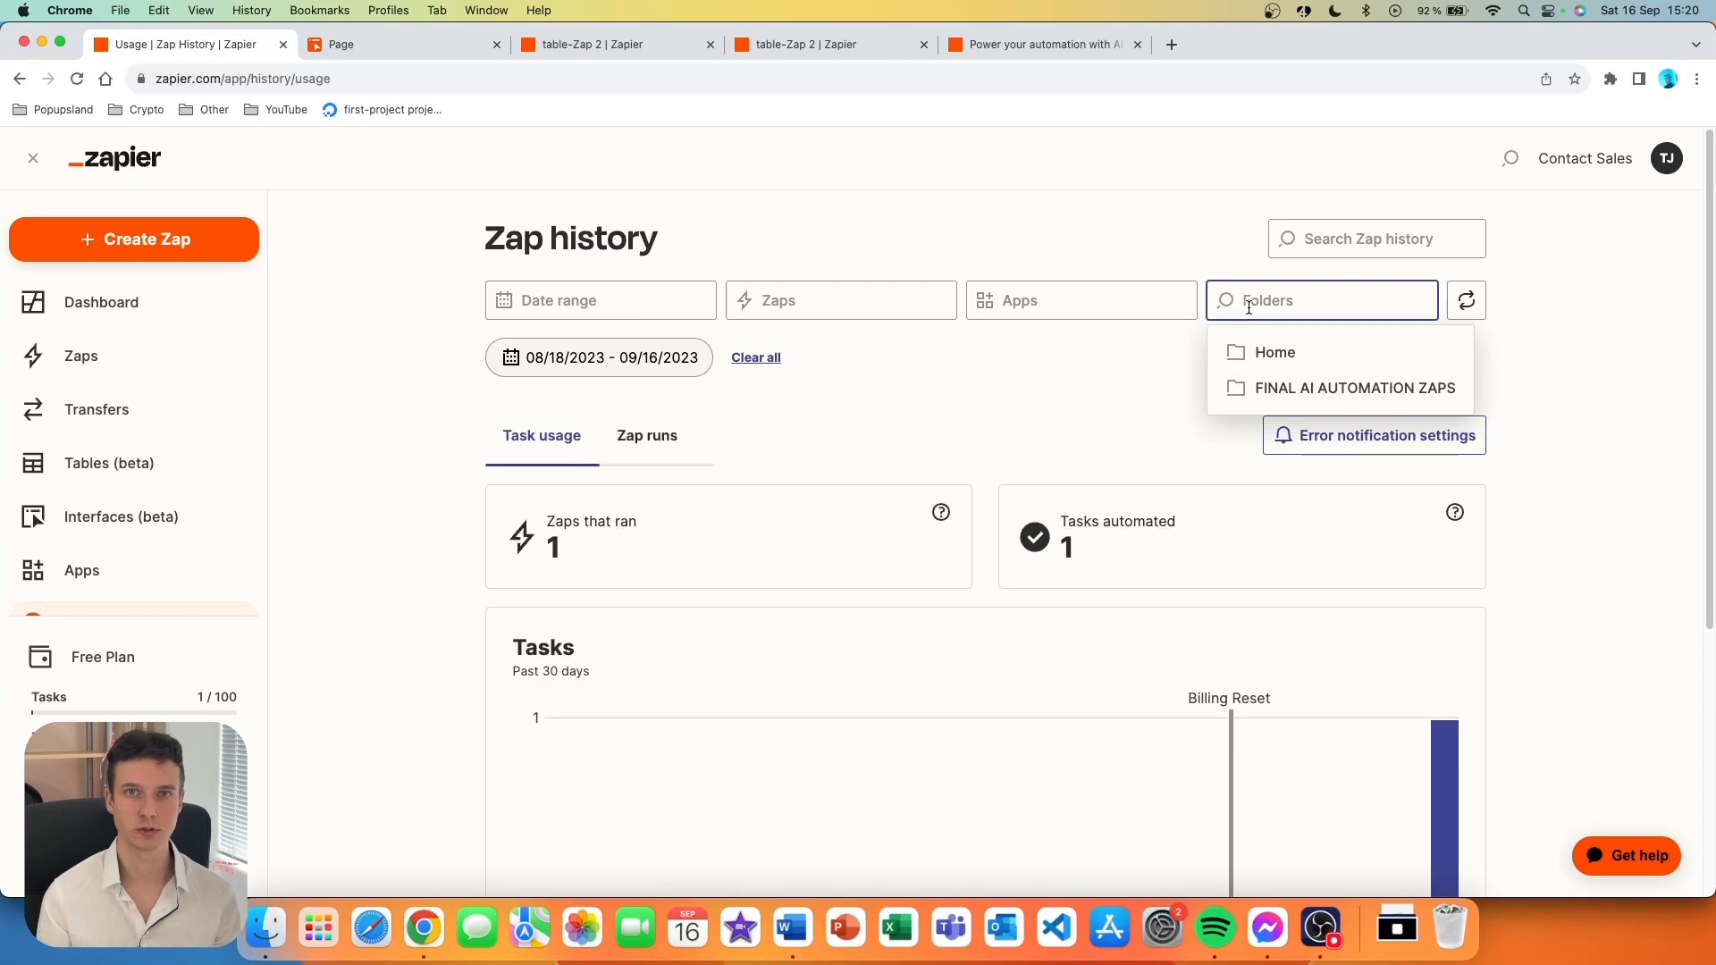
- Examine the task usage overview, including Zaps that ran, tasks automated, the 30-day chart and the Zap details
scroll(659, 340, "down", 3)
scroll(643, 335, "up", 1)
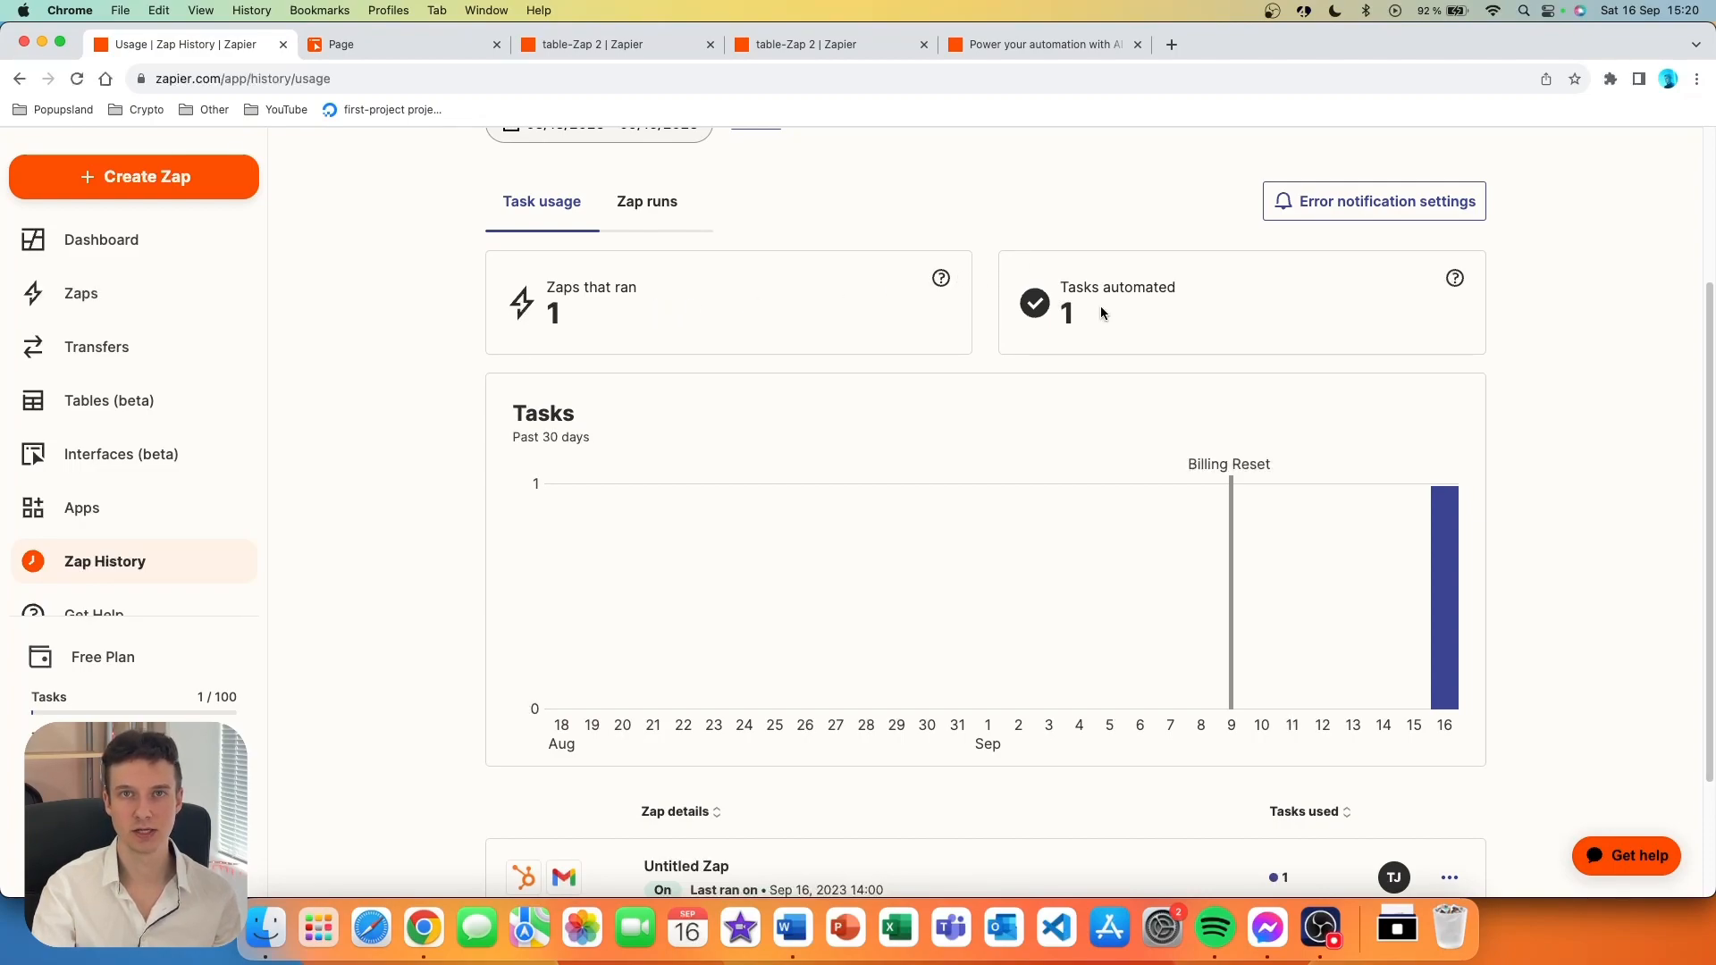
scroll(794, 713, "down", 2)
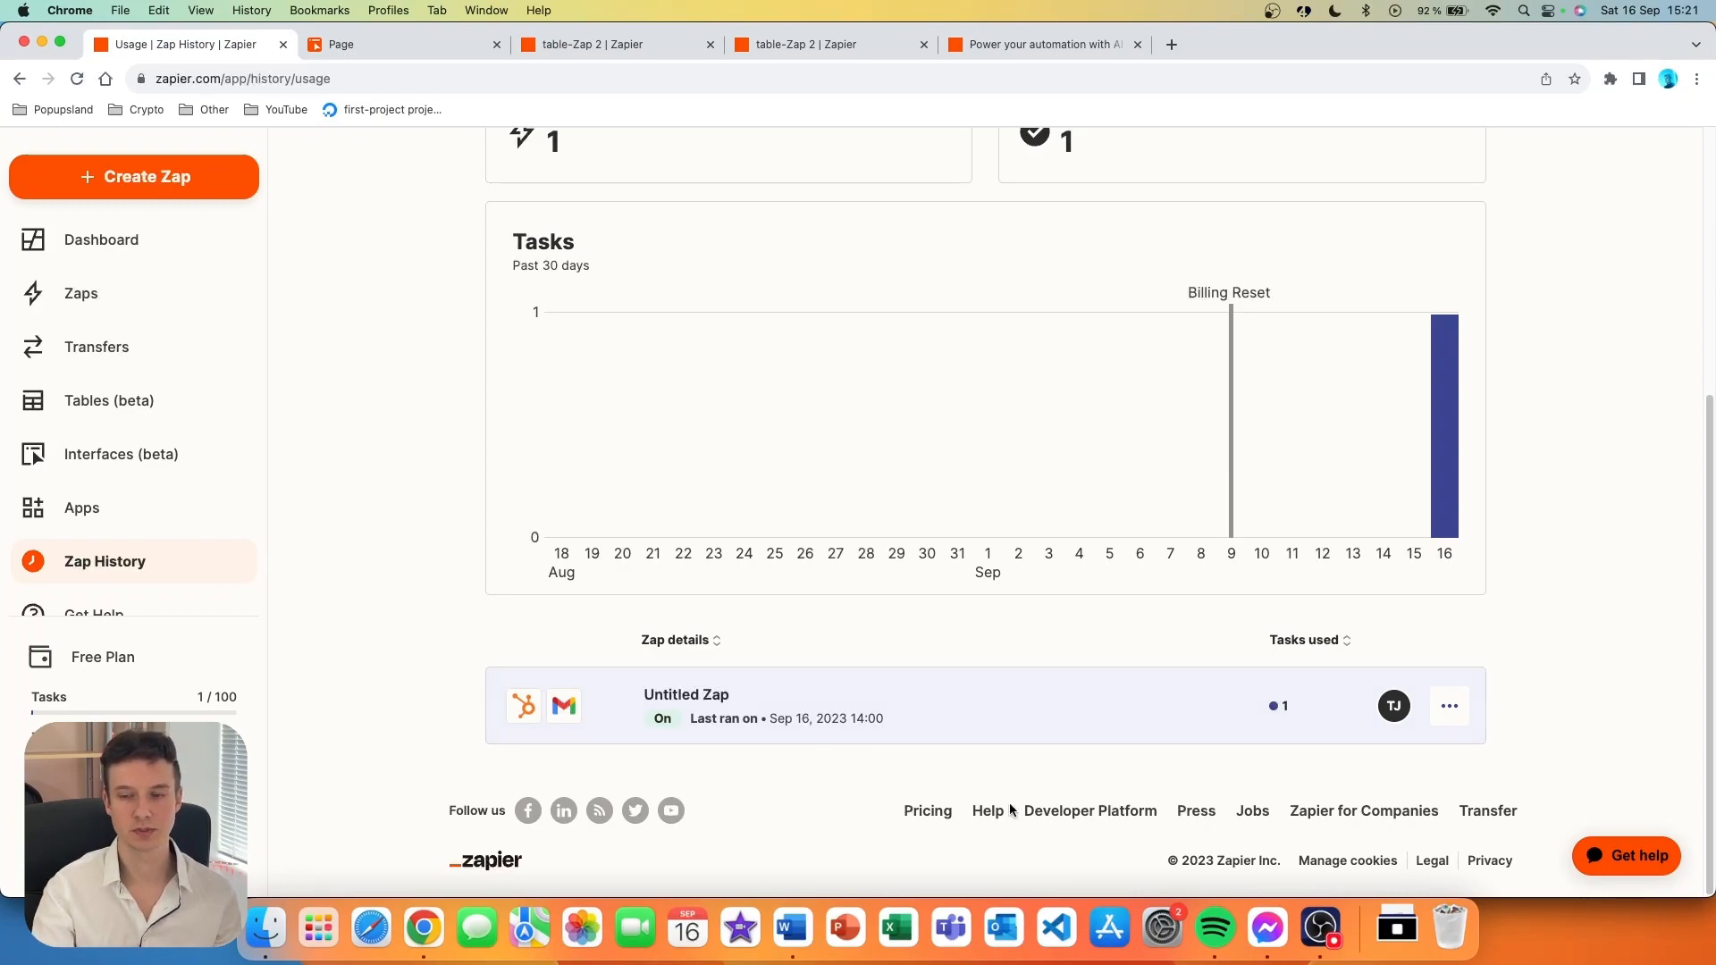
scroll(983, 681, "up", 1)
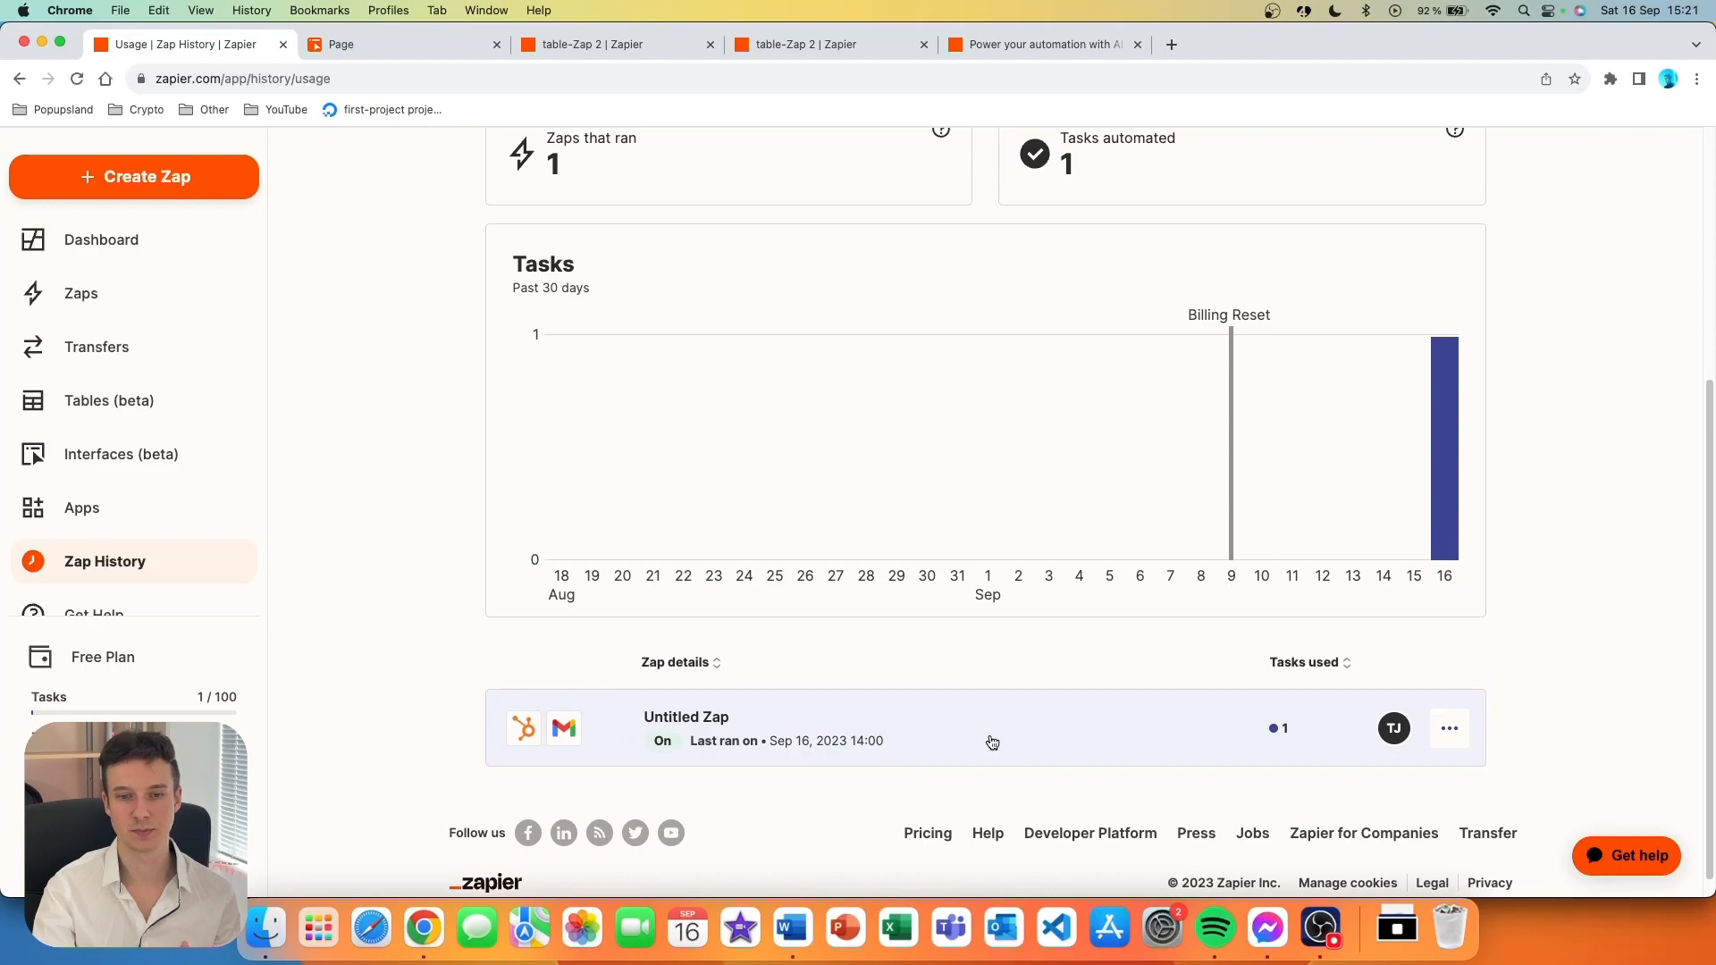
- View the runs of the HubSpot-to-Gmail "Untitled Zap", checking both its task usage and its Zap runs
left_click(1082, 741)
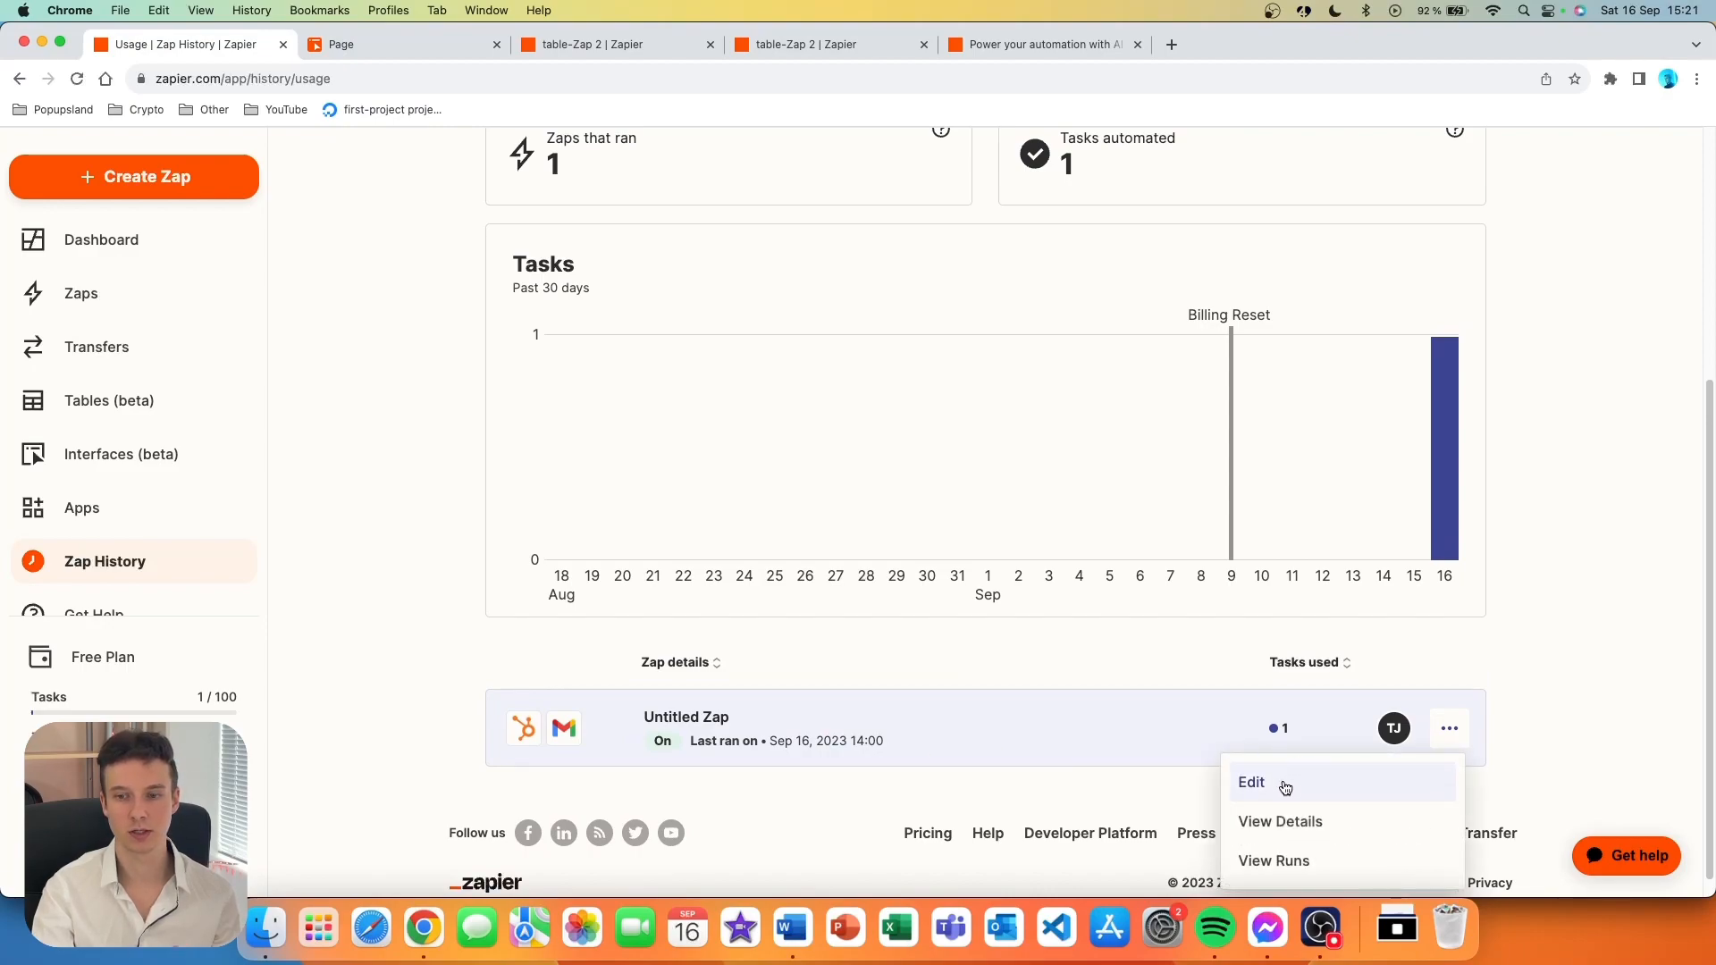
scroll(1283, 786, "down", 1)
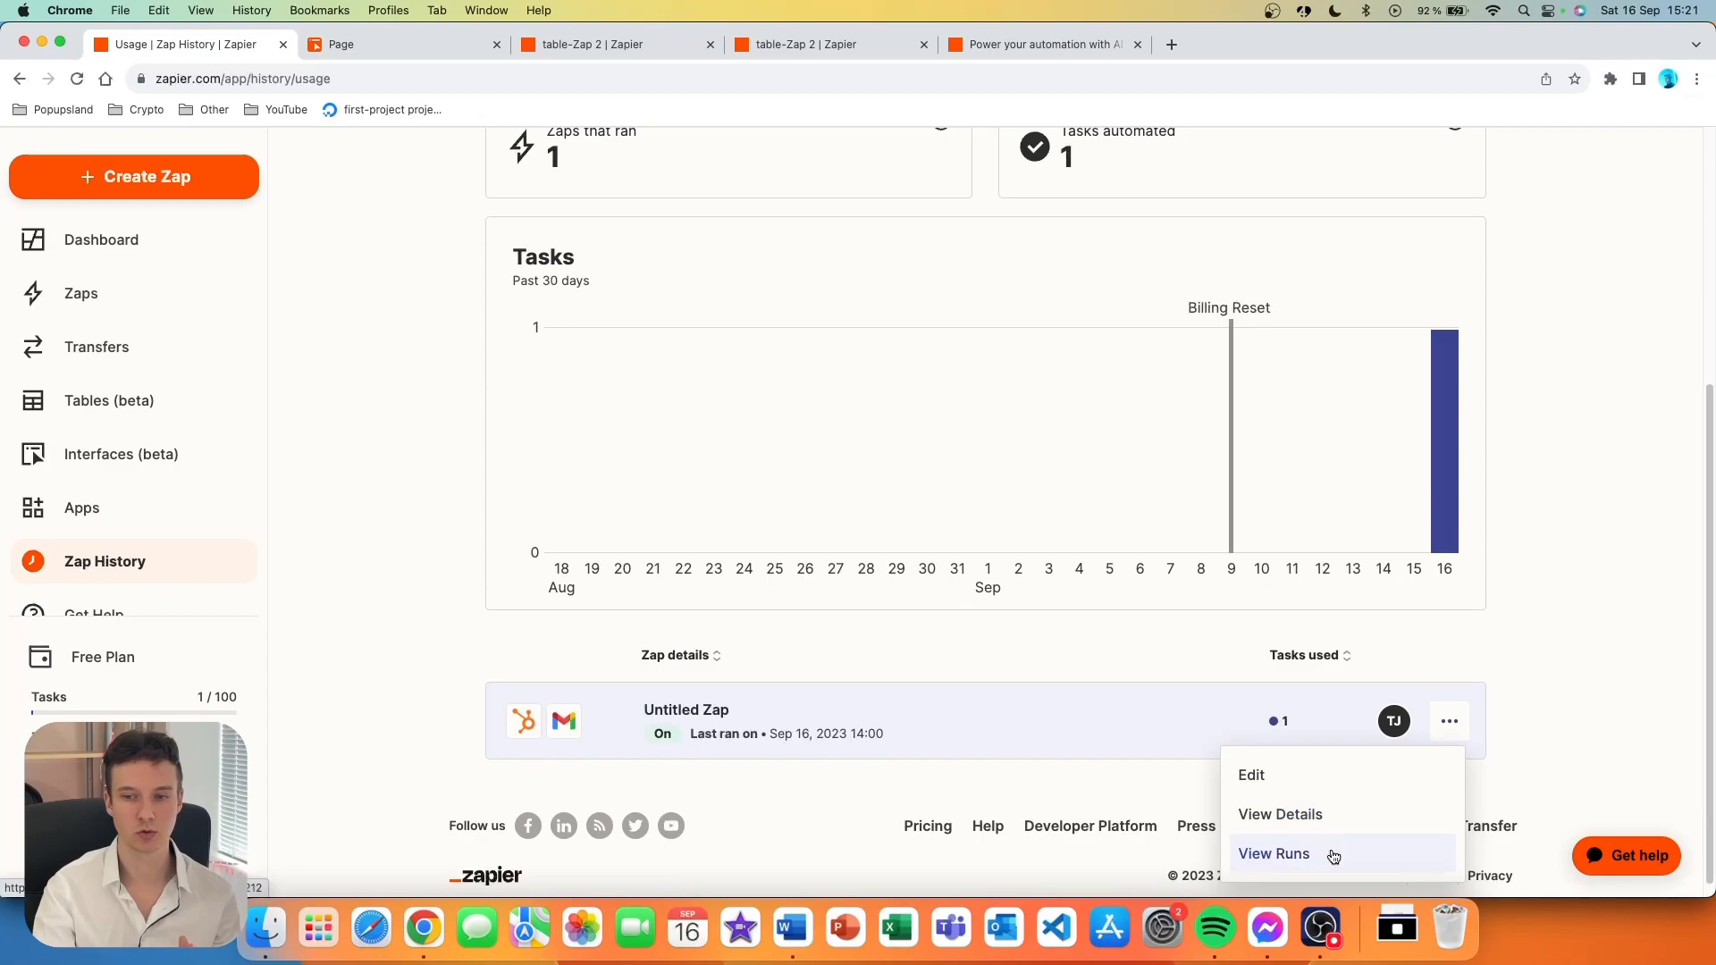
left_click(1285, 859)
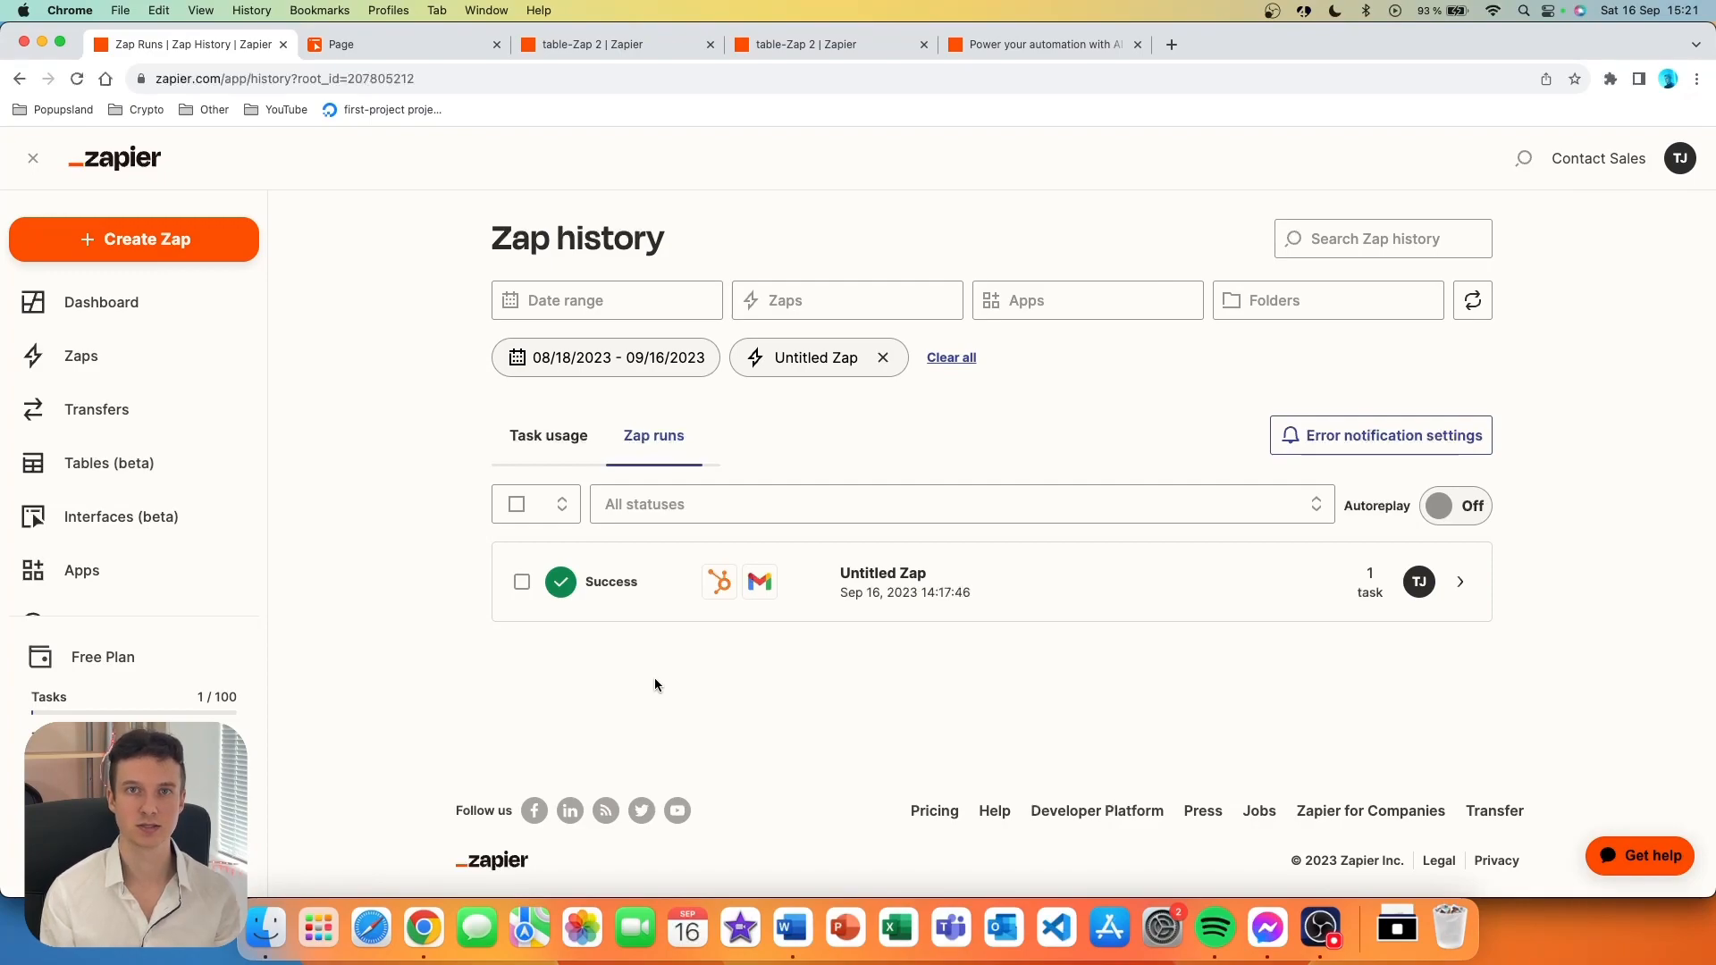
left_click(559, 438)
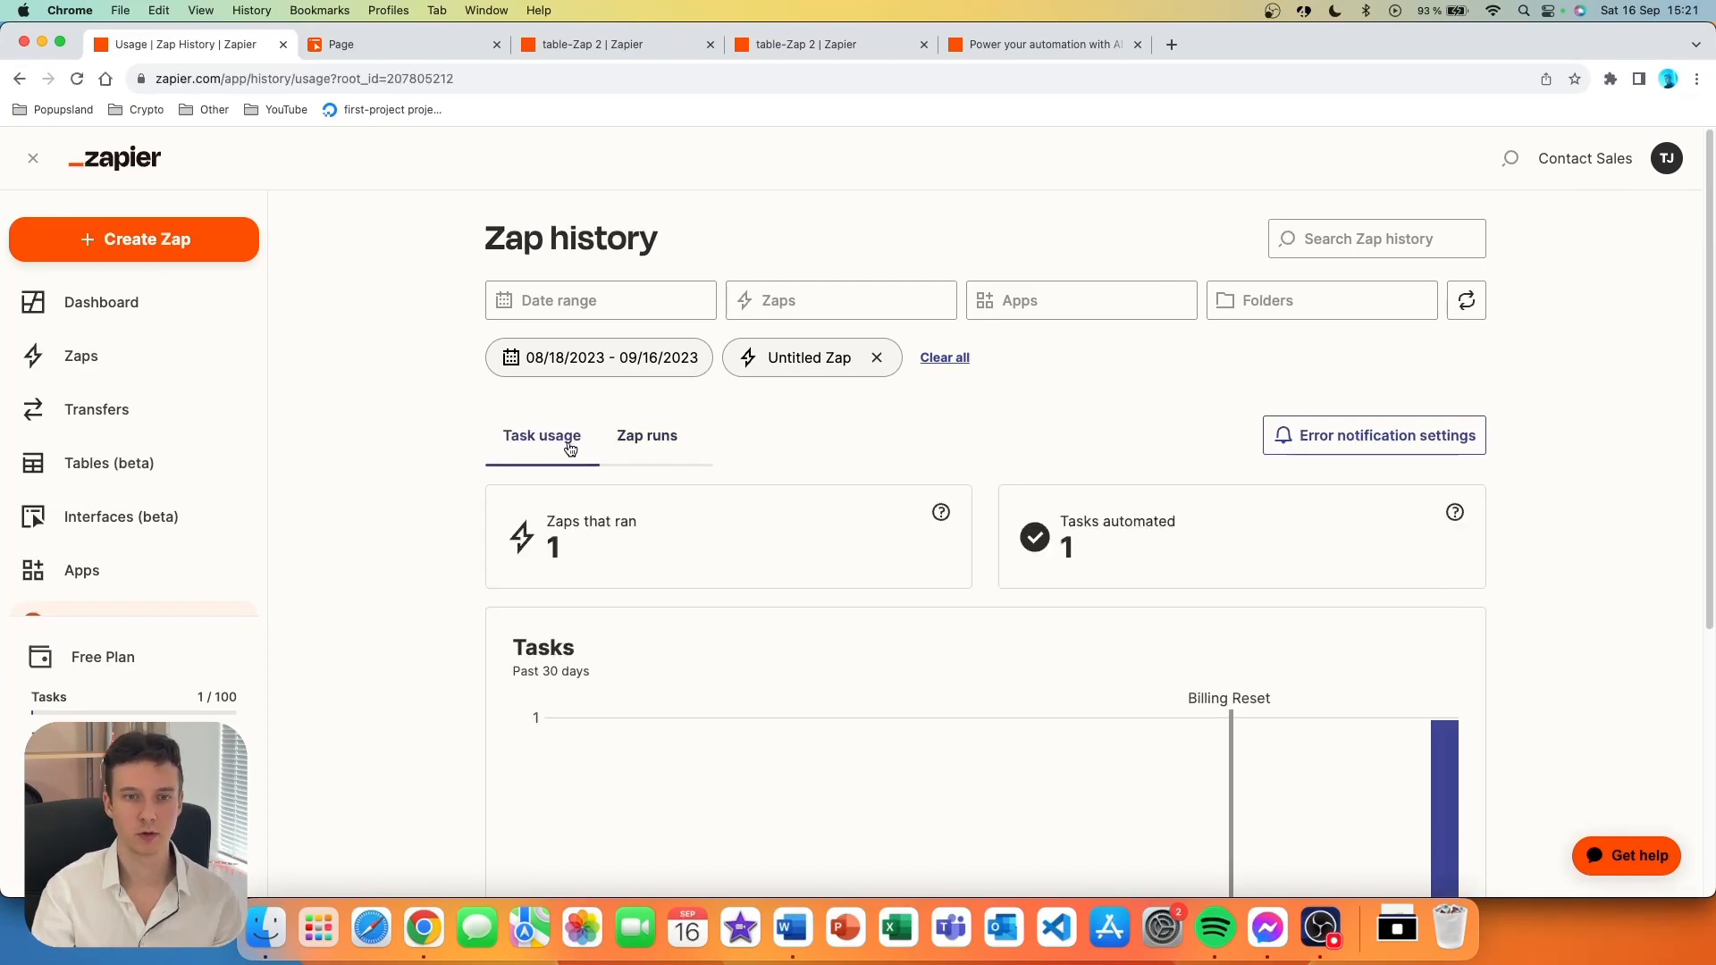
left_click(662, 446)
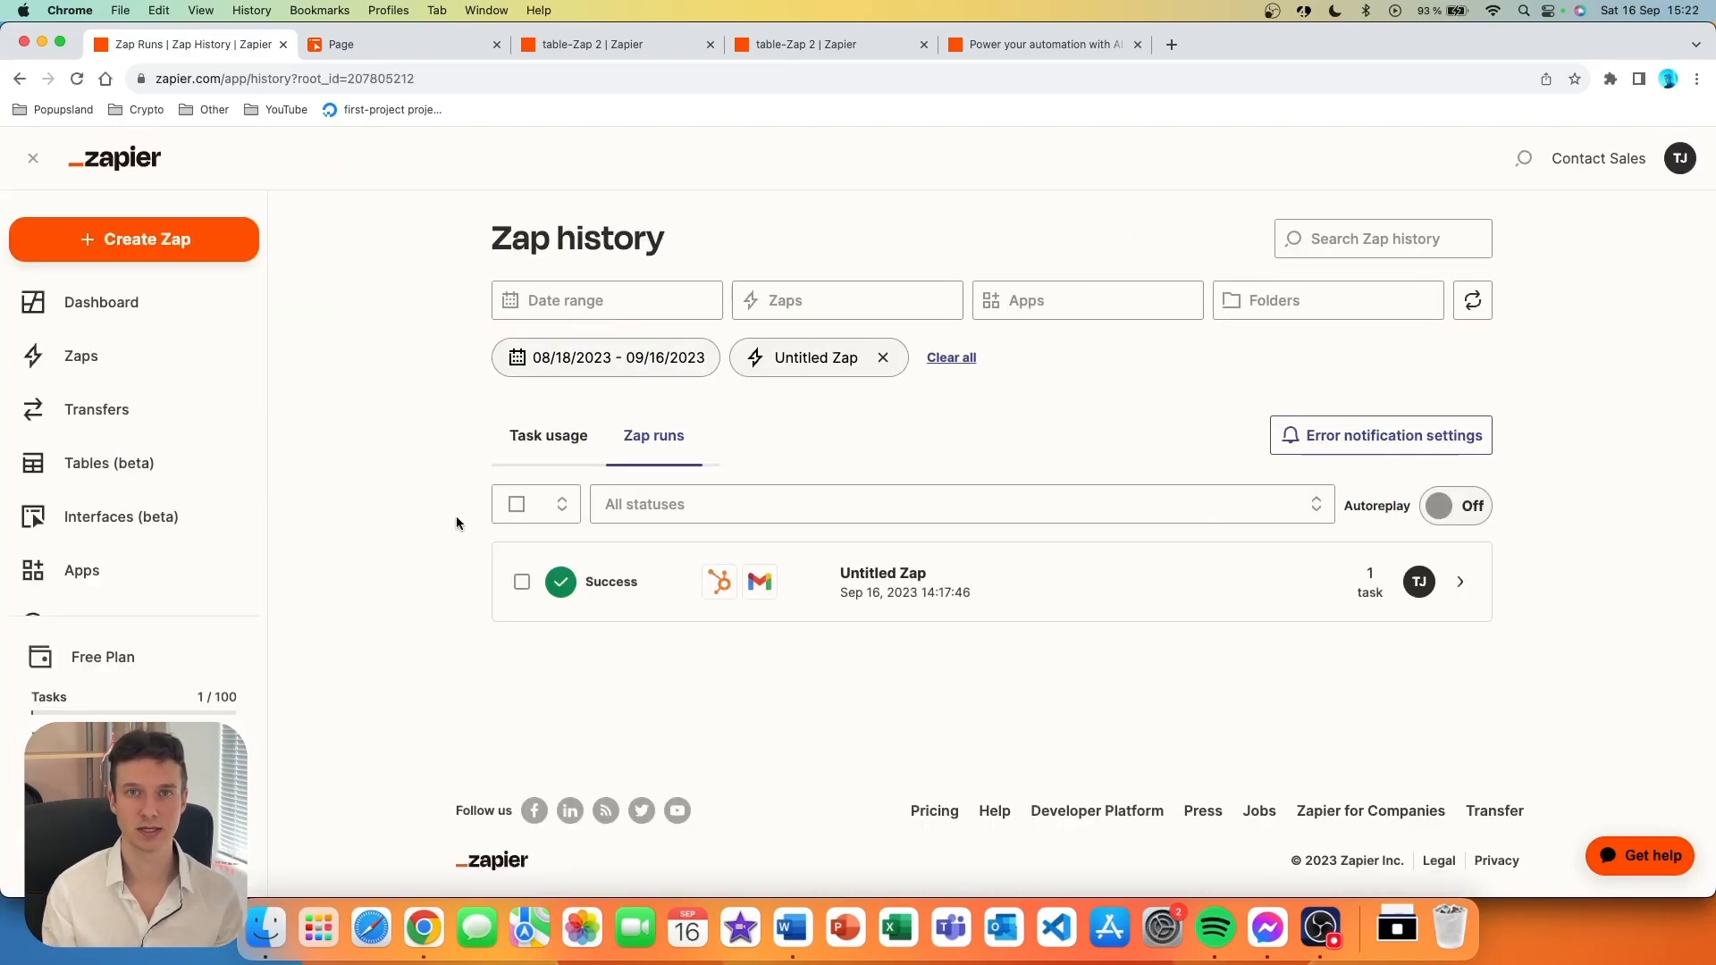
- Open the "Untitled Zap" run's details and examine the data of its HubSpot form and Gmail email steps
left_click(1015, 589)
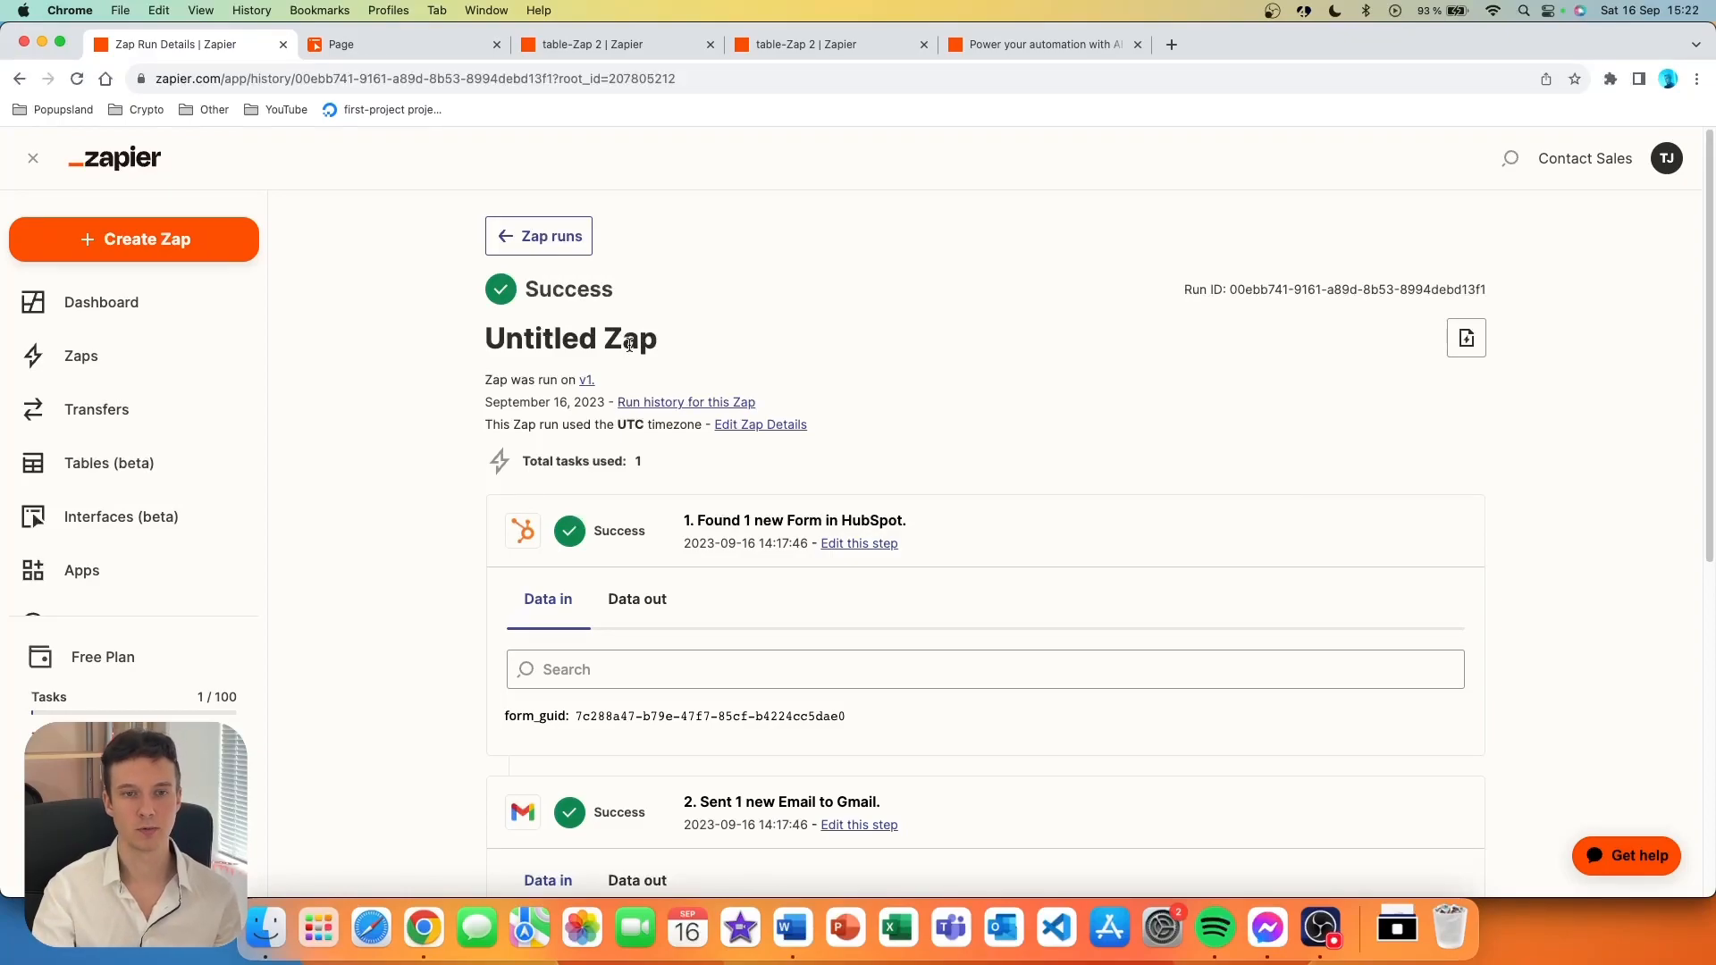
scroll(531, 315, "down", 5)
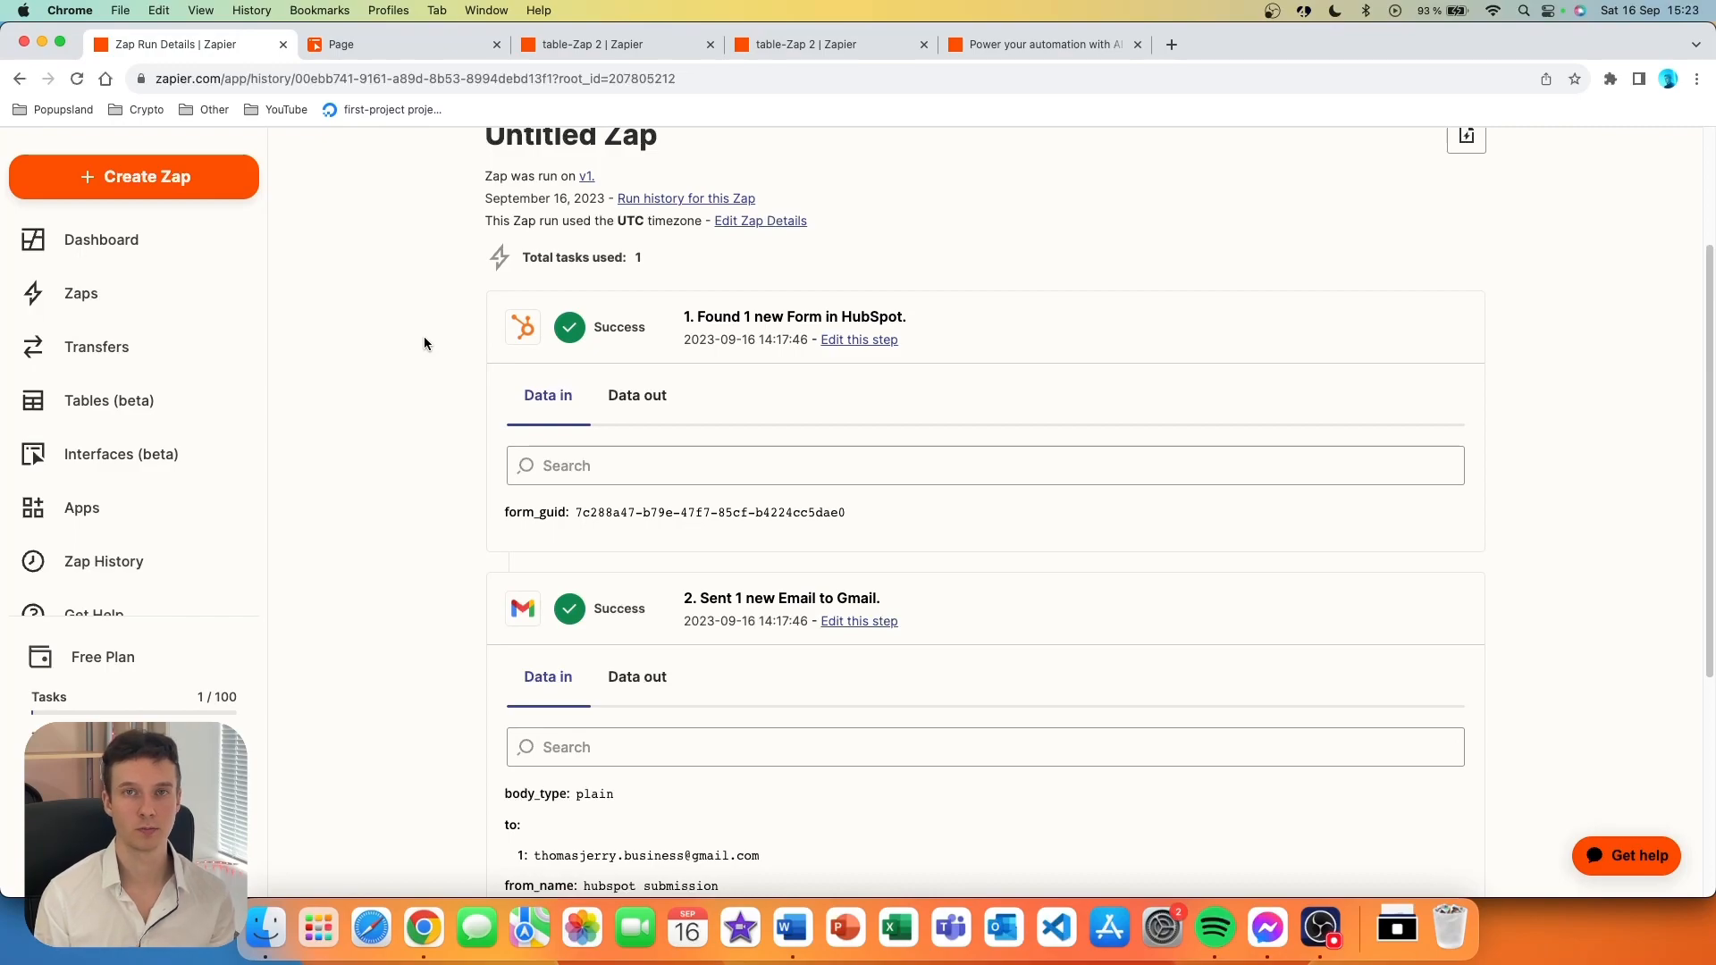
scroll(424, 336, "up", 1)
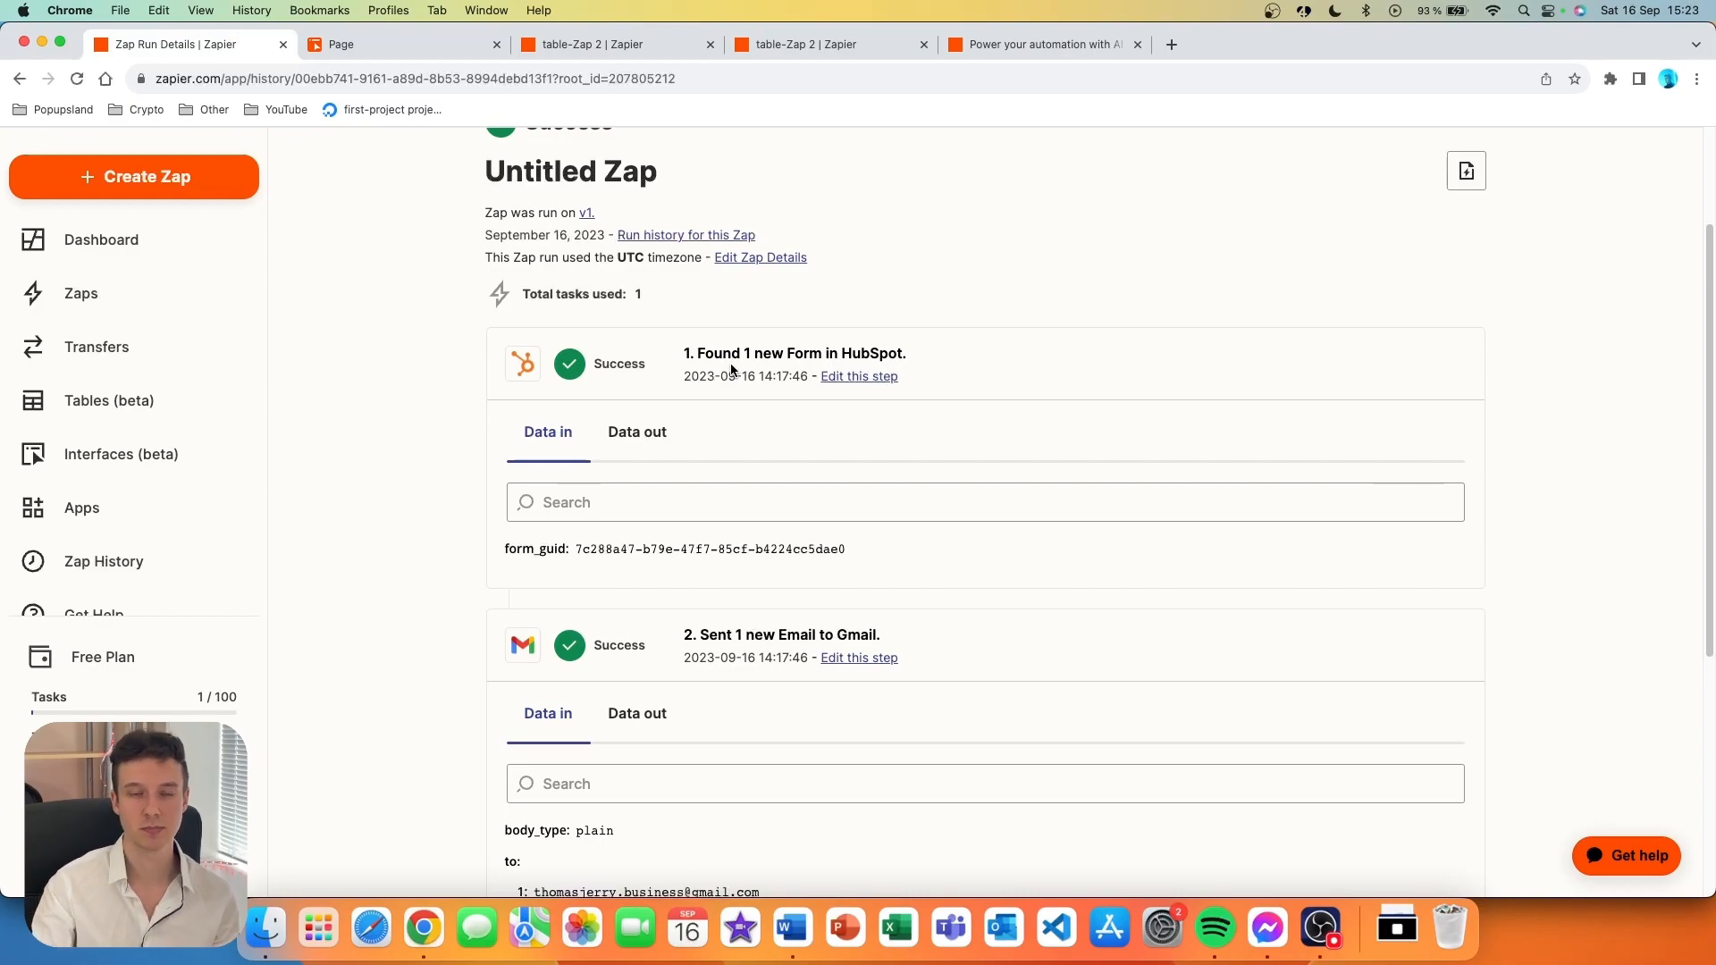
scroll(564, 568, "down", 5)
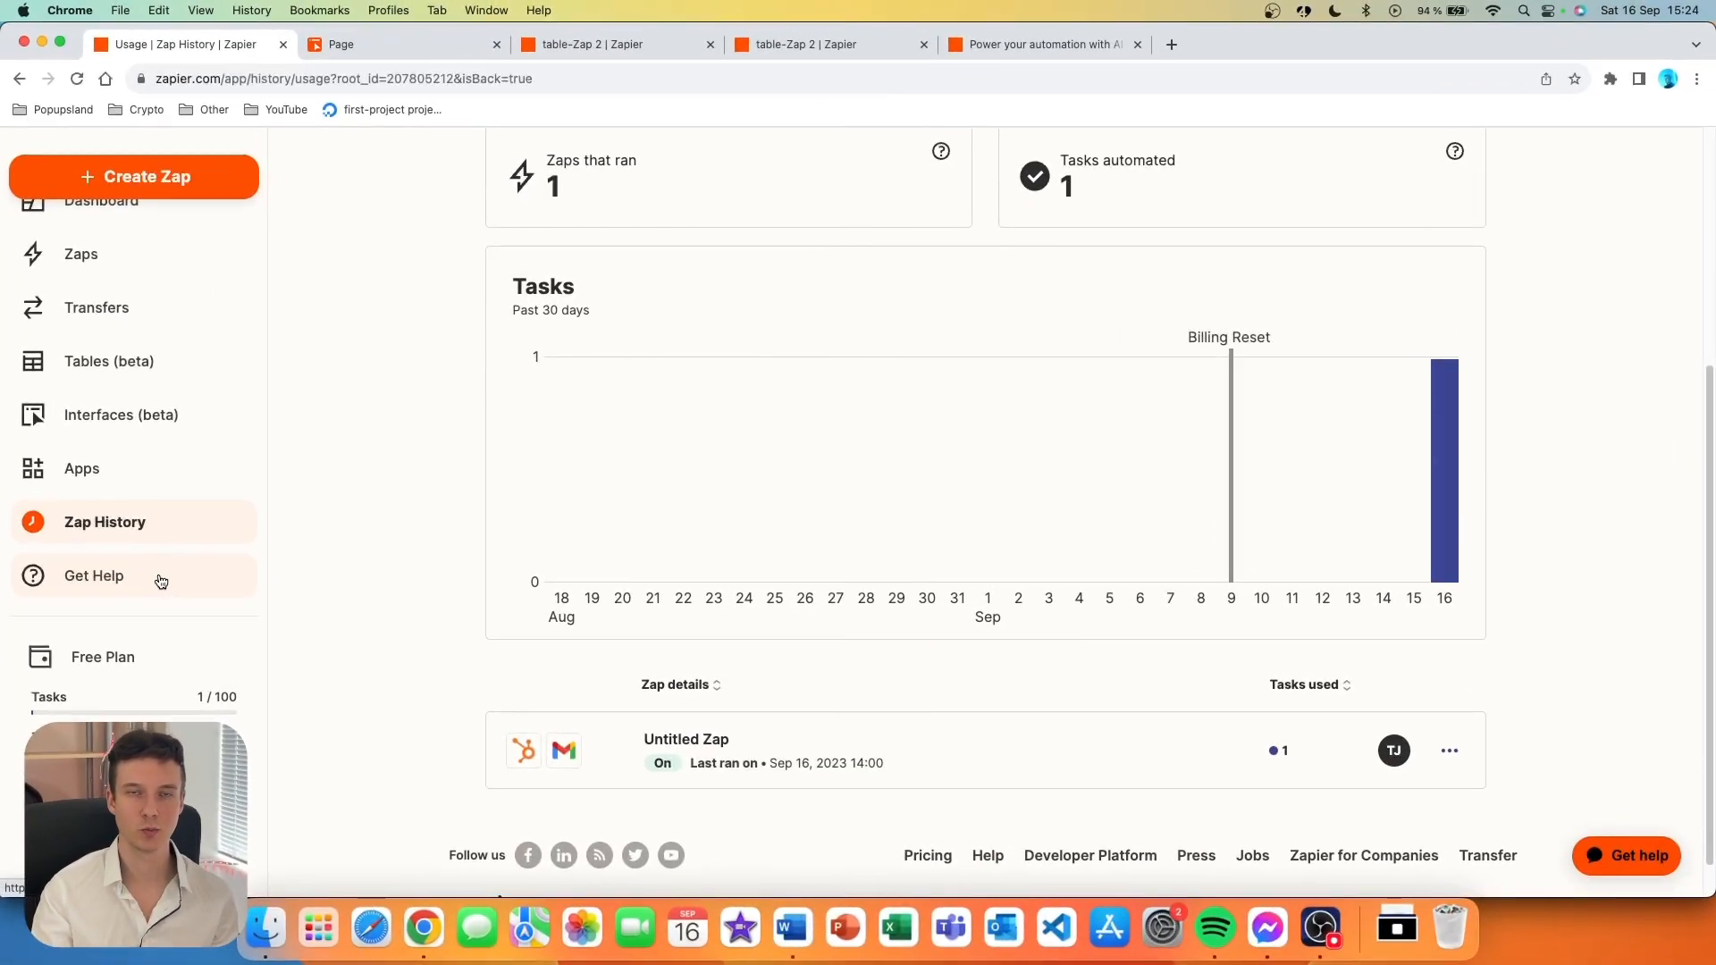
- Go to Zapier's Help Center and browse its topic categories, such as Zaps, Tables, Interfaces and Apps
left_click(153, 585)
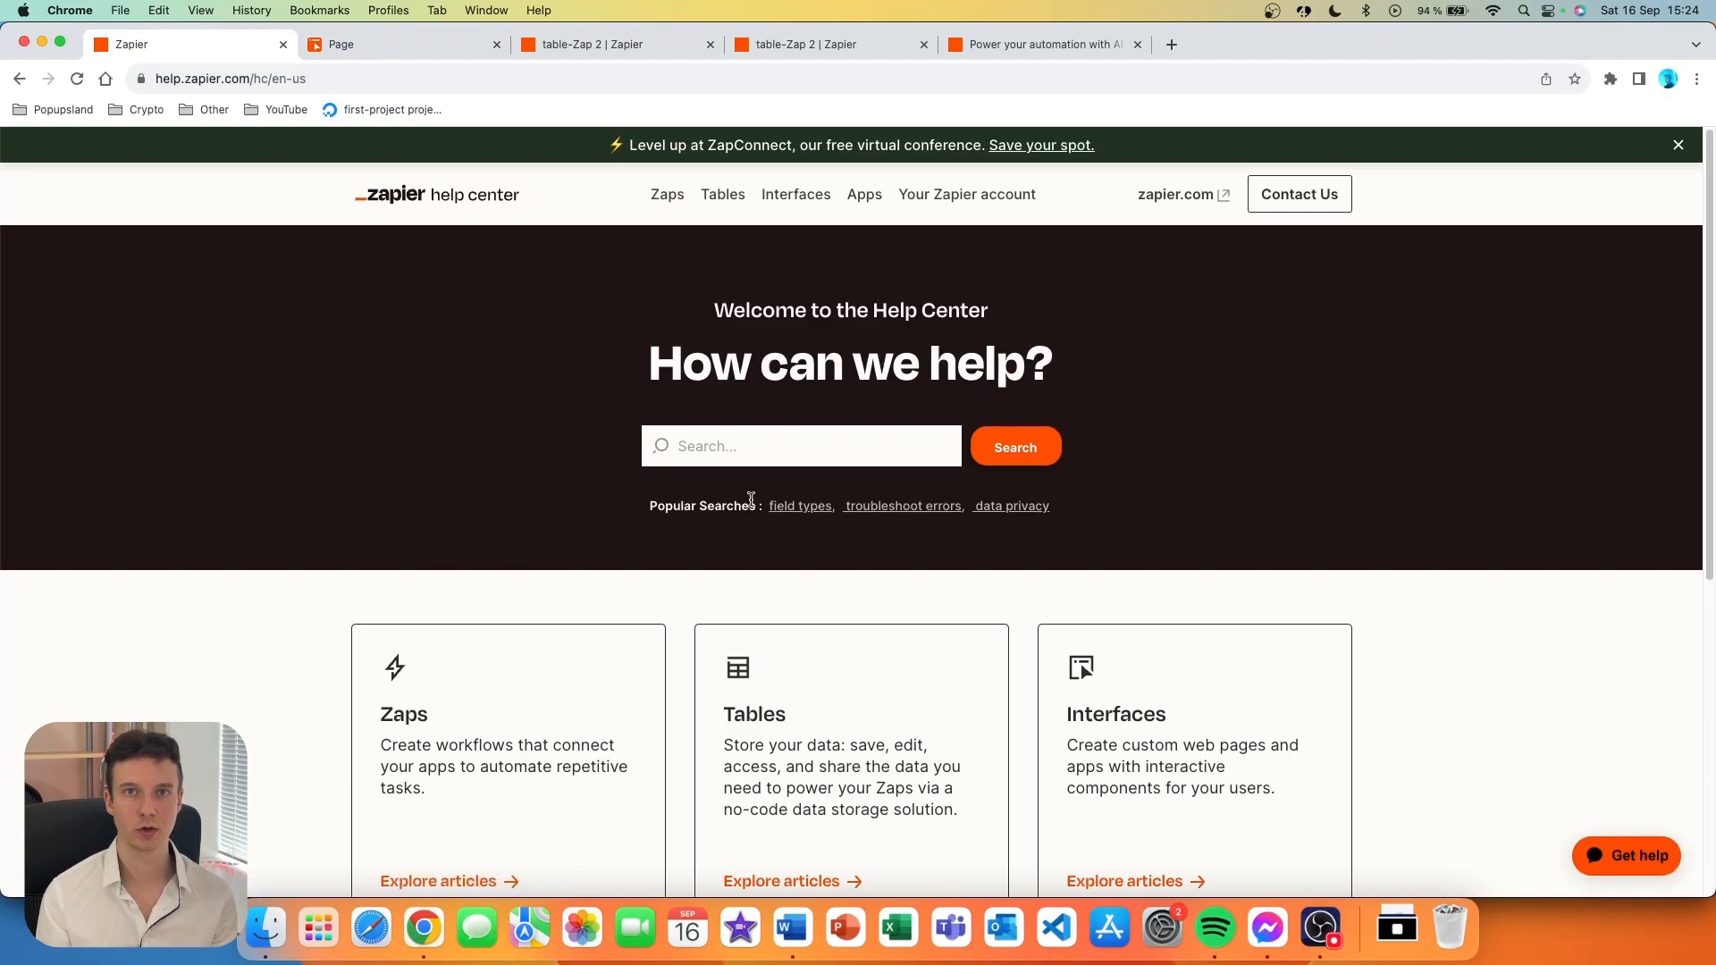
scroll(752, 507, "down", 3)
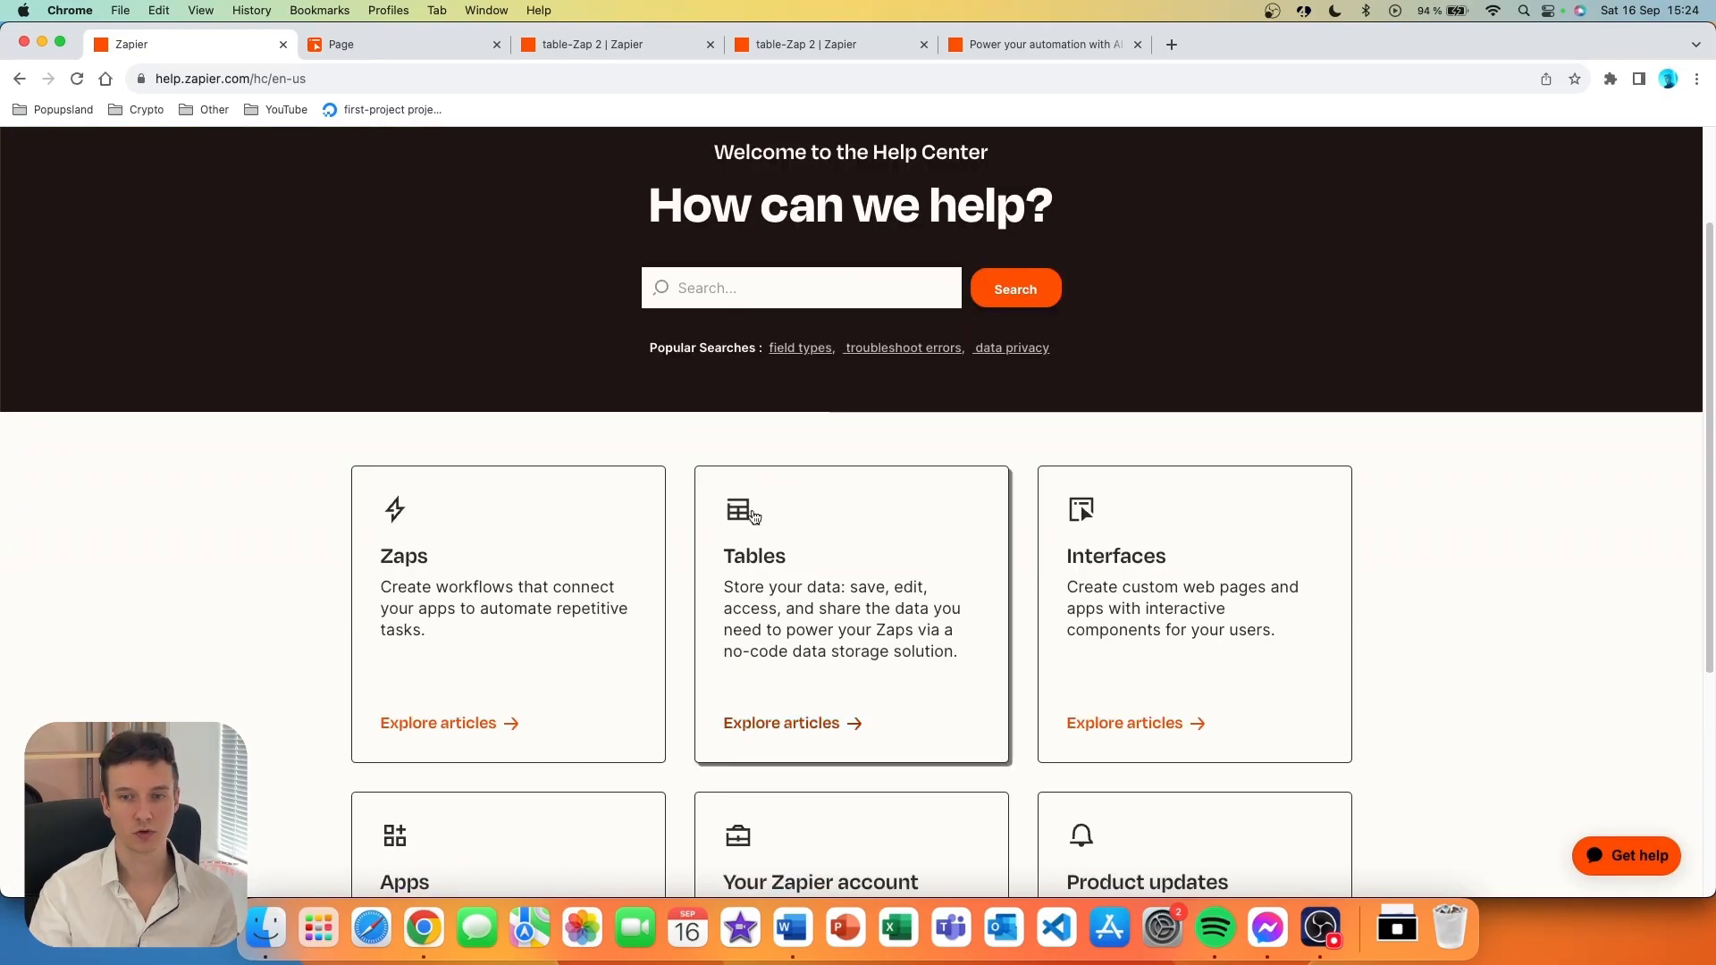
scroll(752, 514, "down", 5)
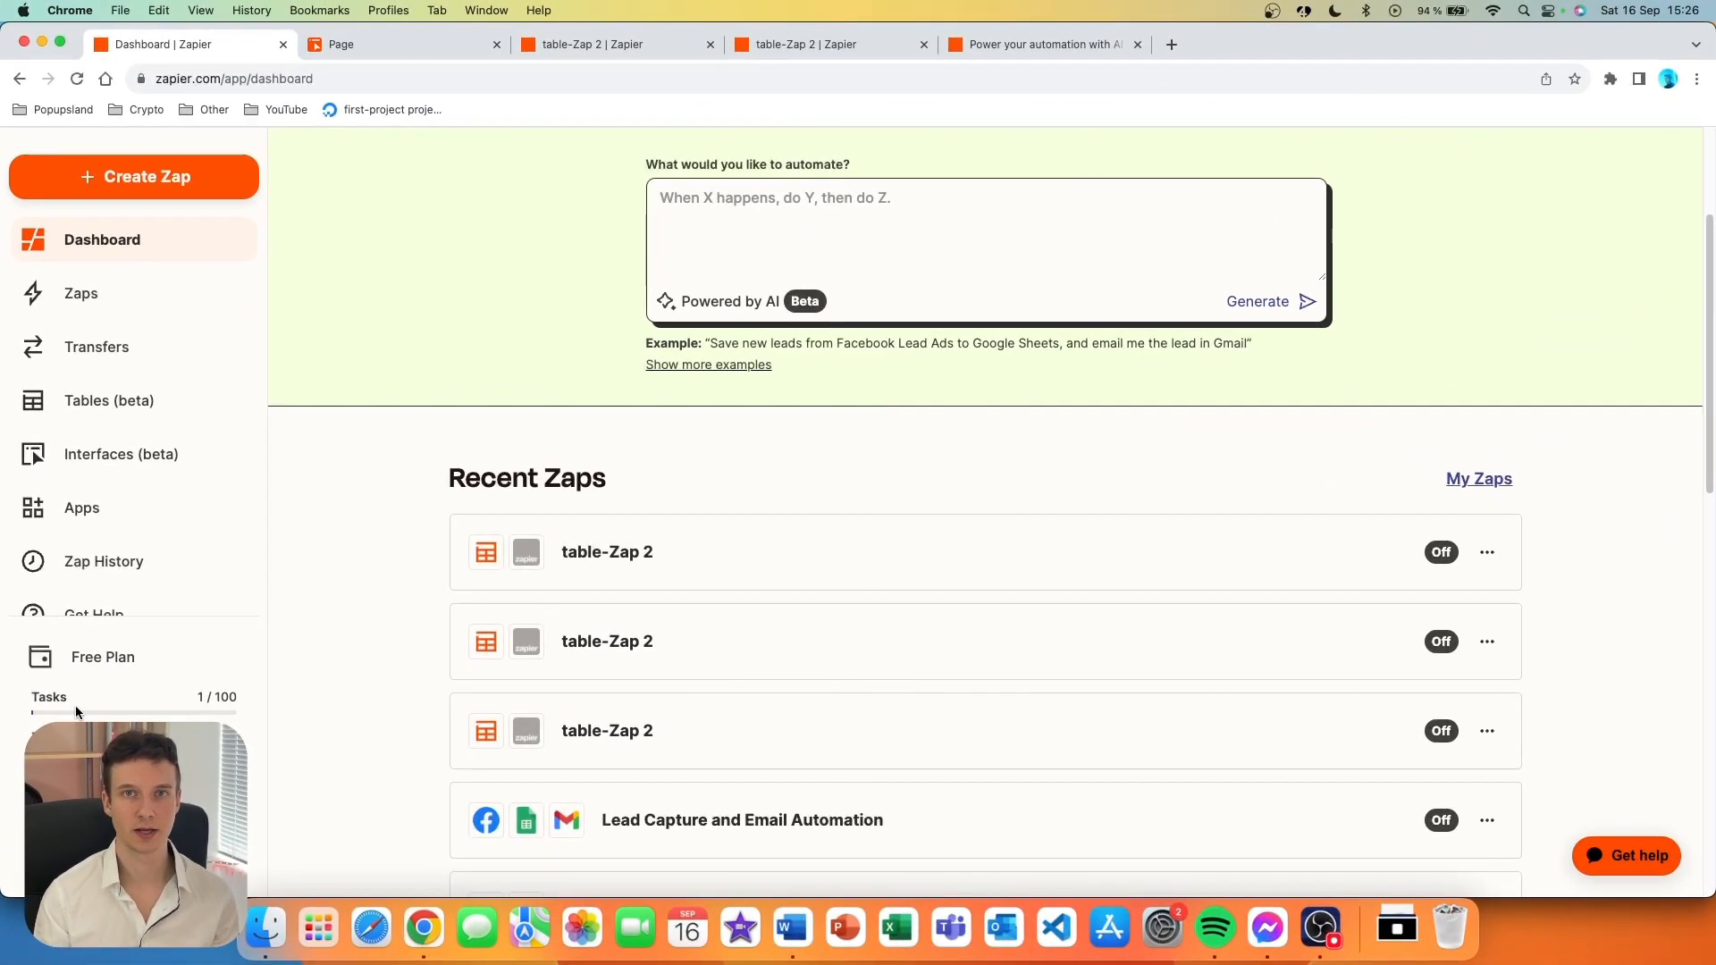
- Open the Free Plan details, and view the profile and email notification pages in the account settings
left_click(106, 656)
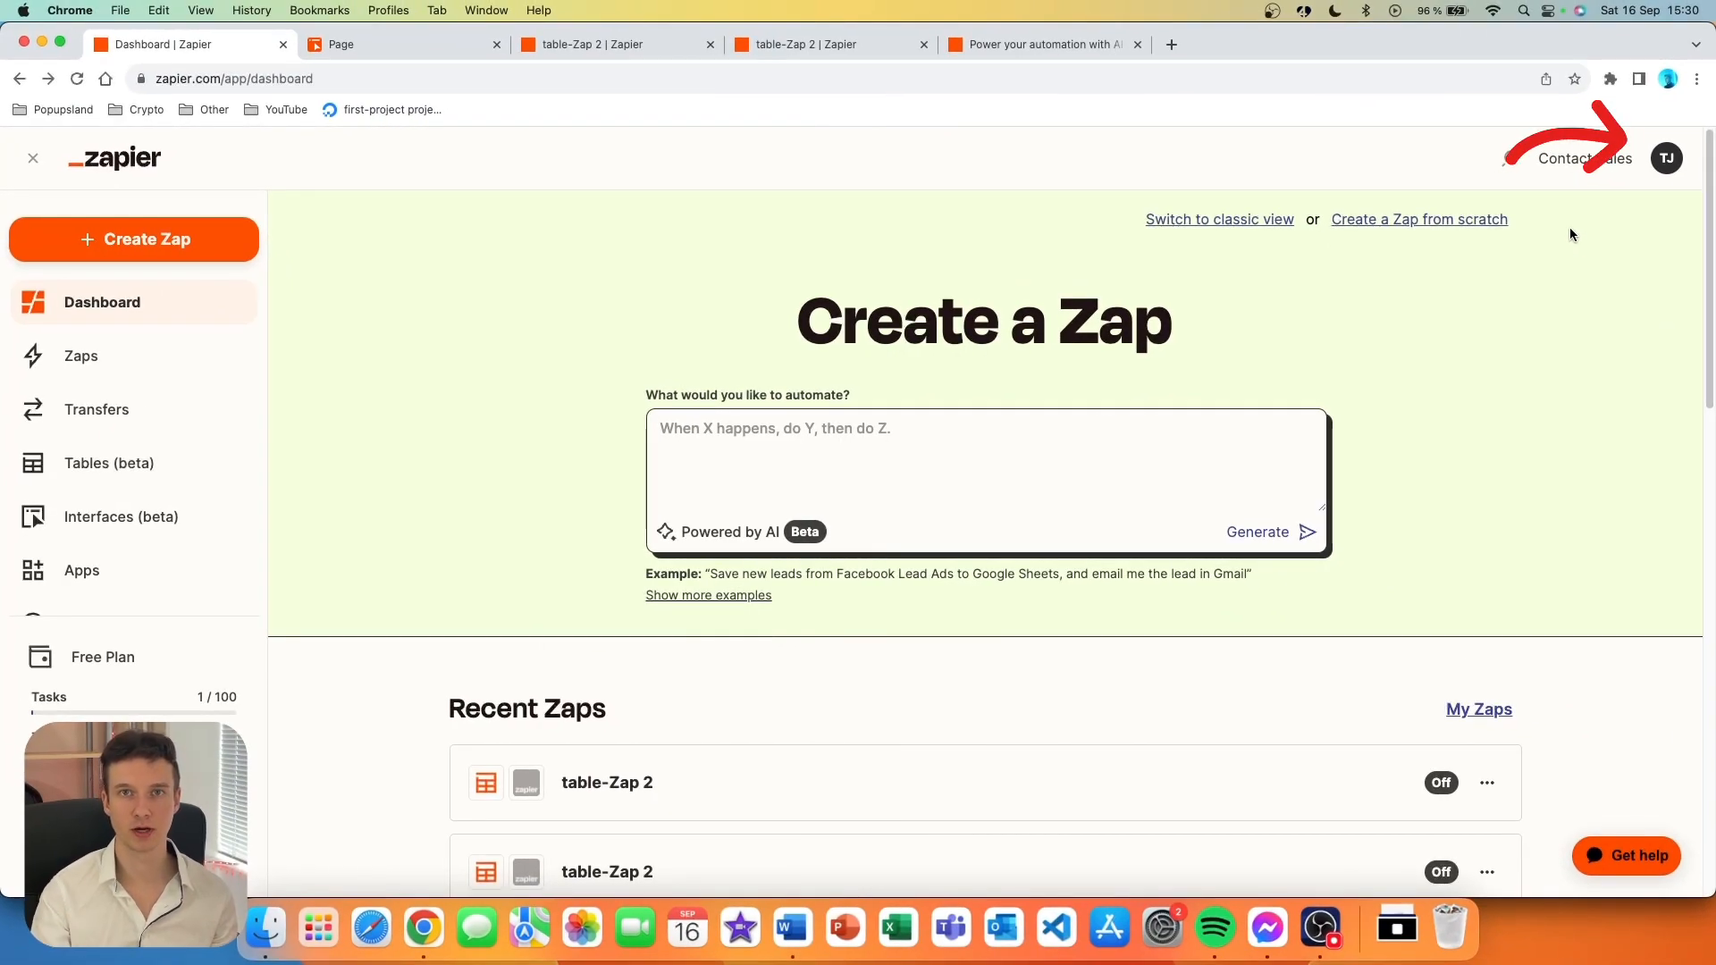
left_click(1668, 160)
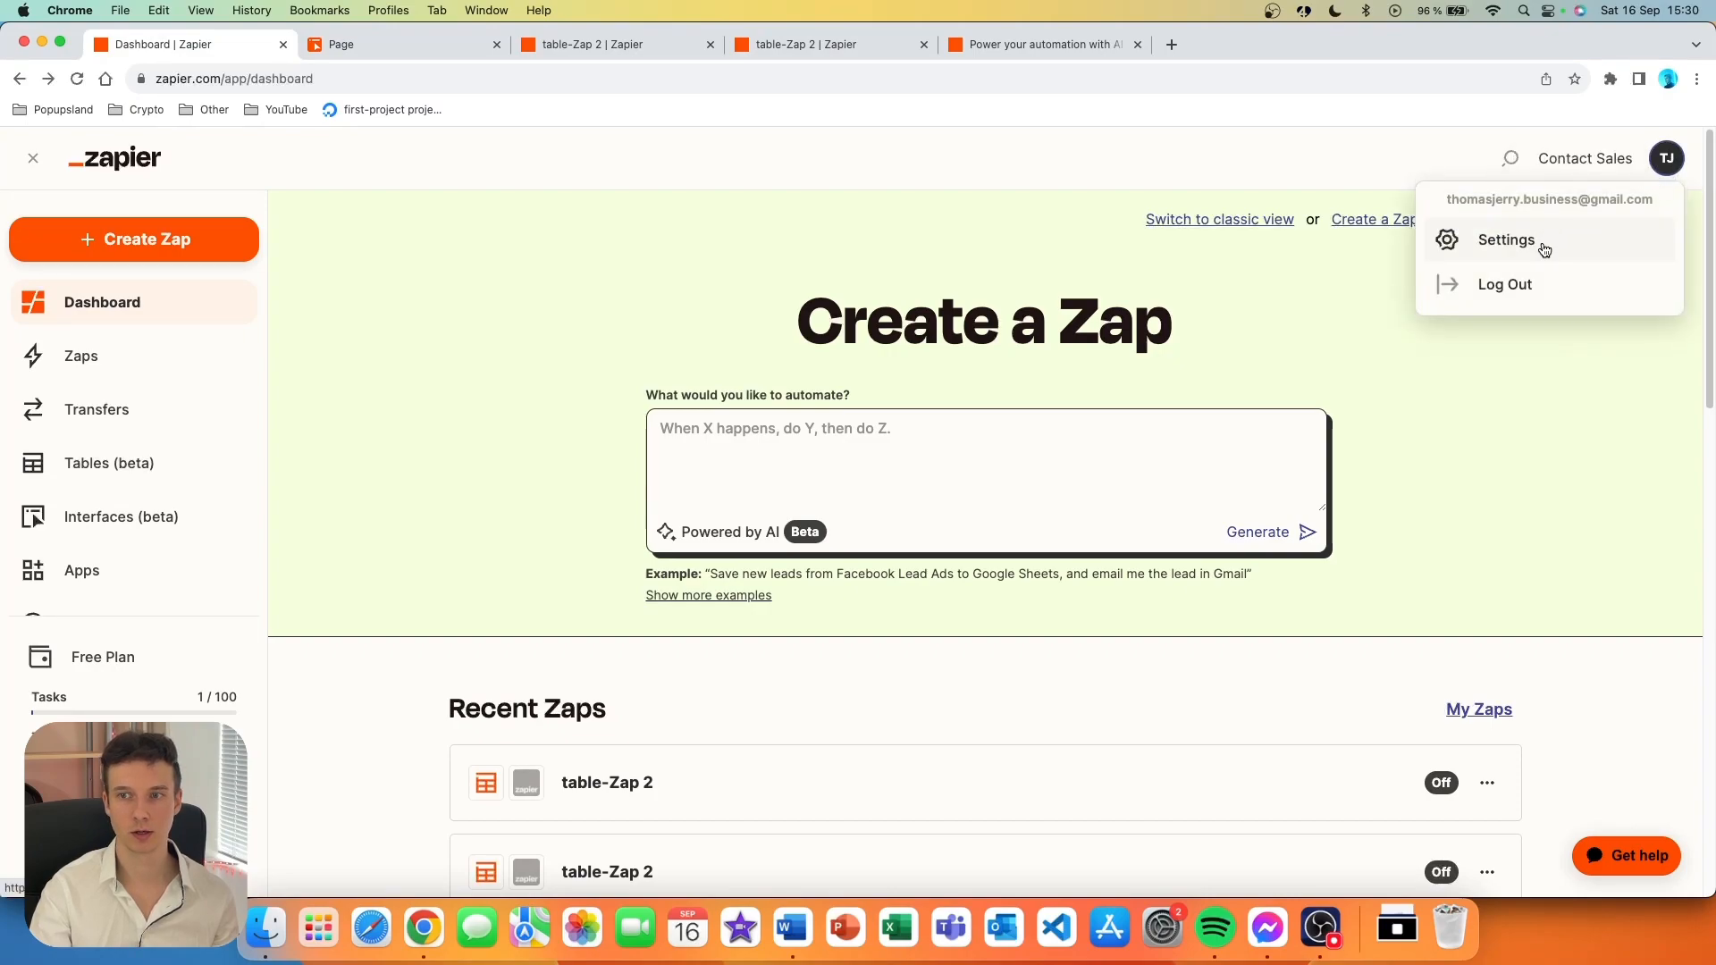
left_click(1543, 249)
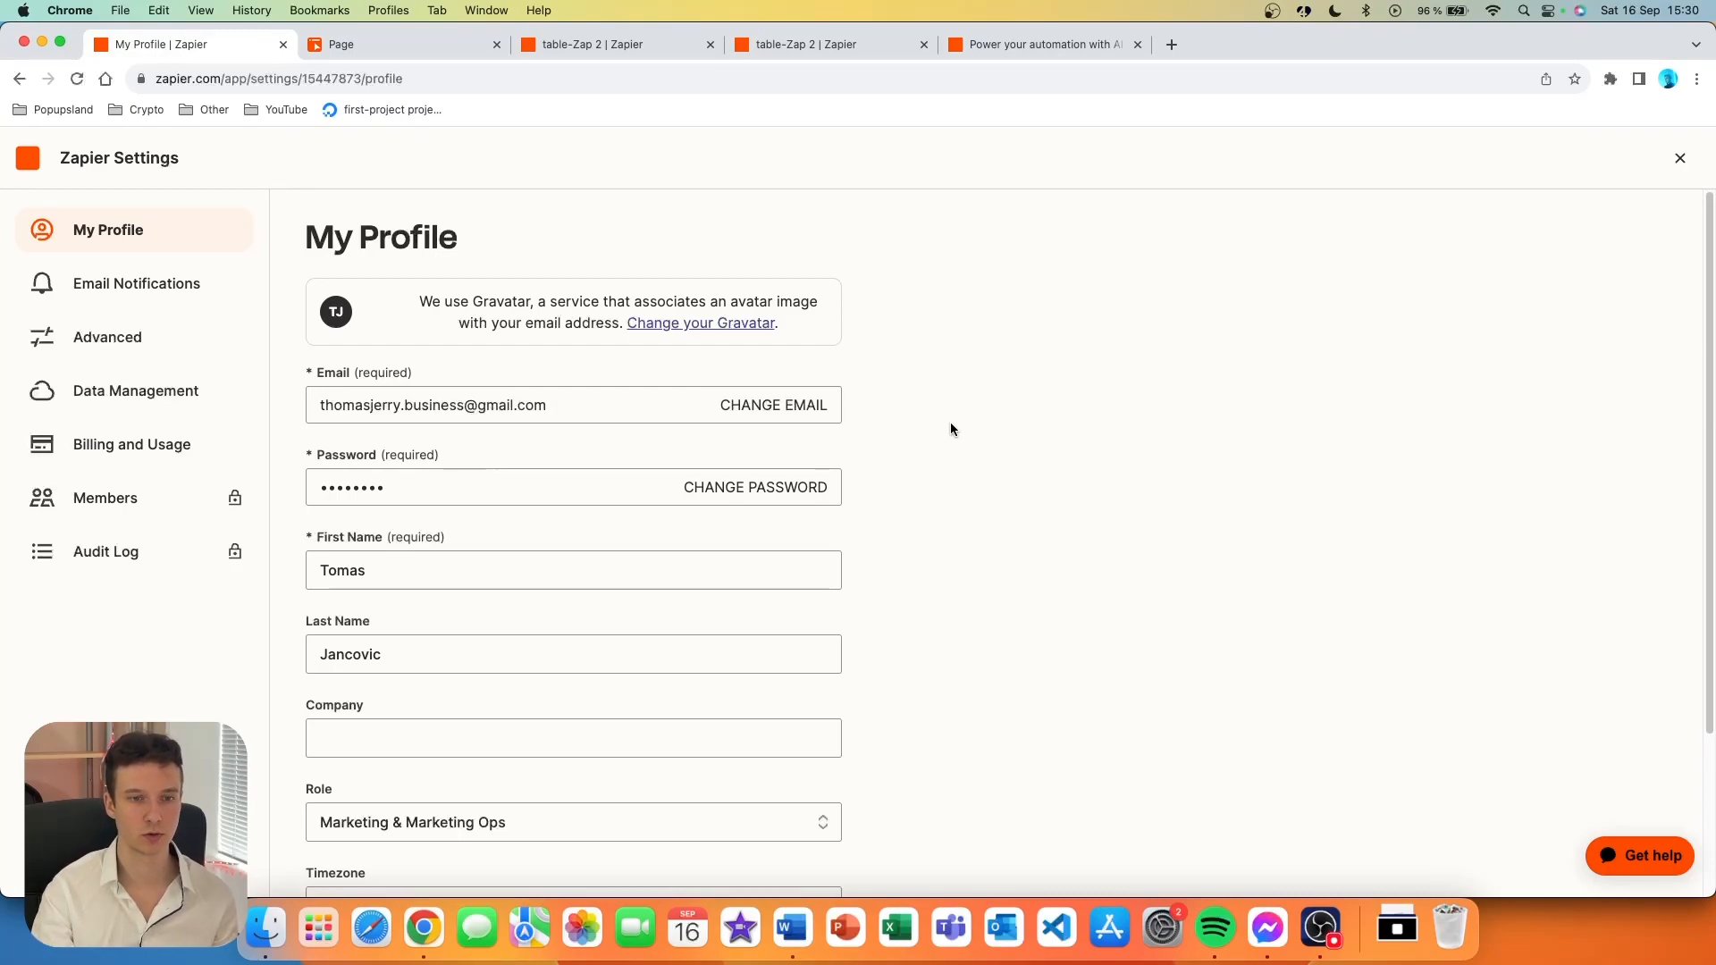
left_click(163, 290)
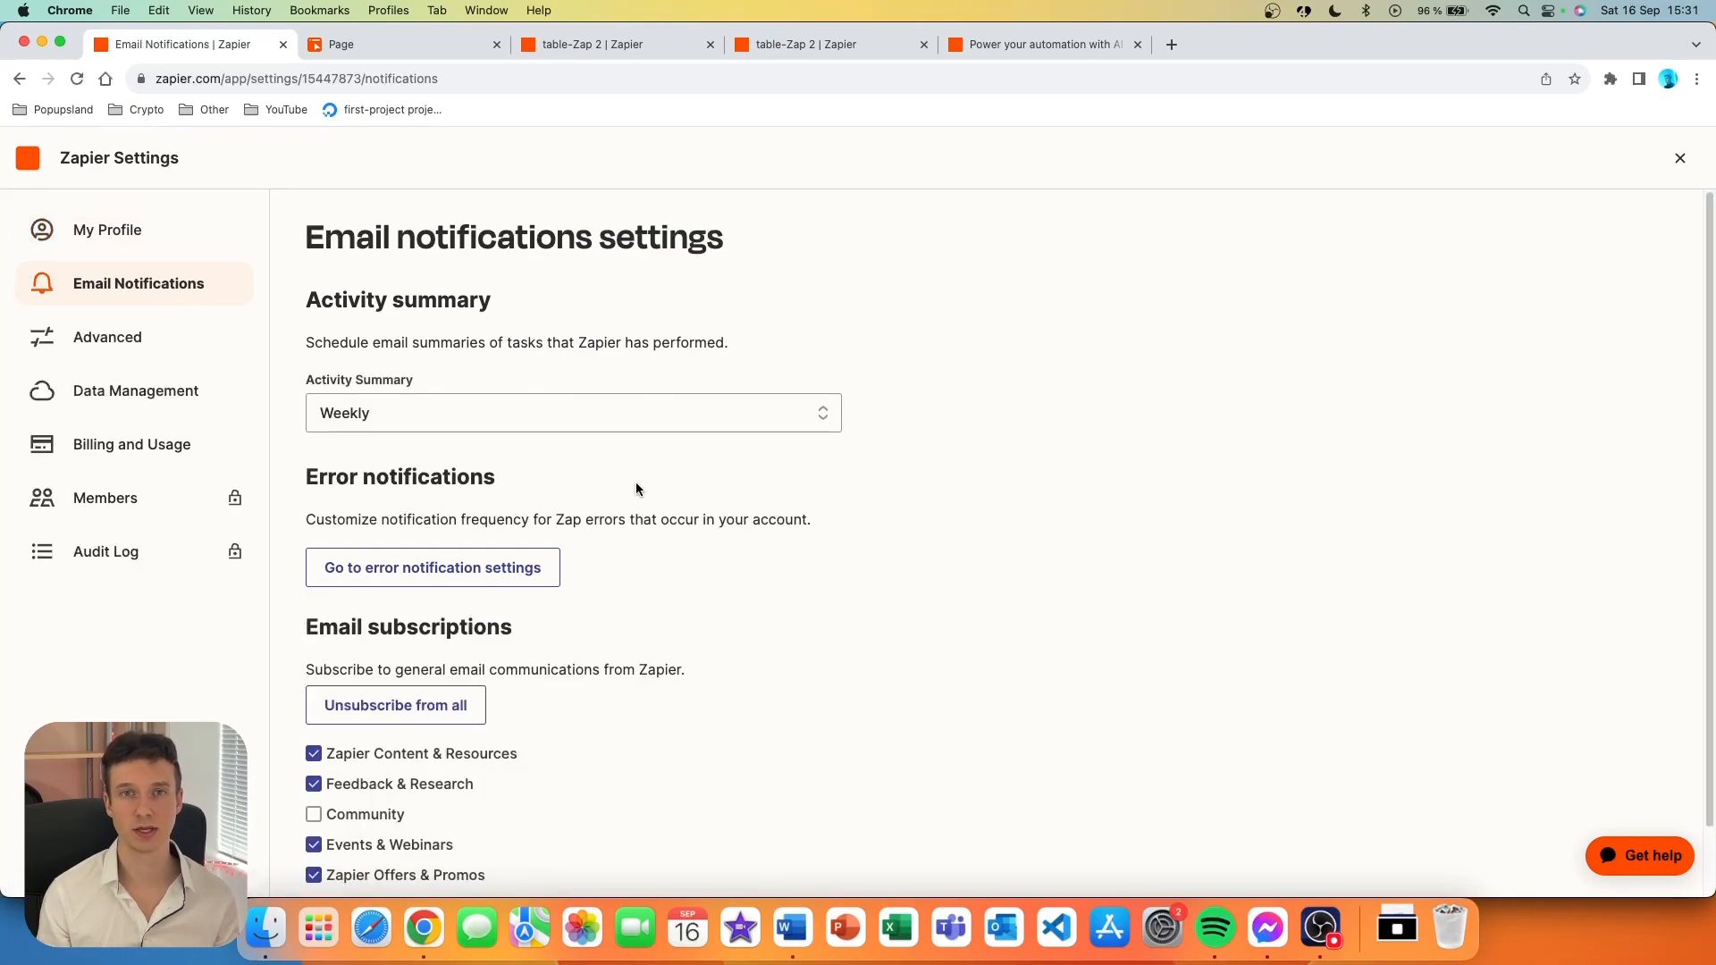
- View the Advanced, Data Management, and Billing and Usage pages of the account settings
left_click(118, 340)
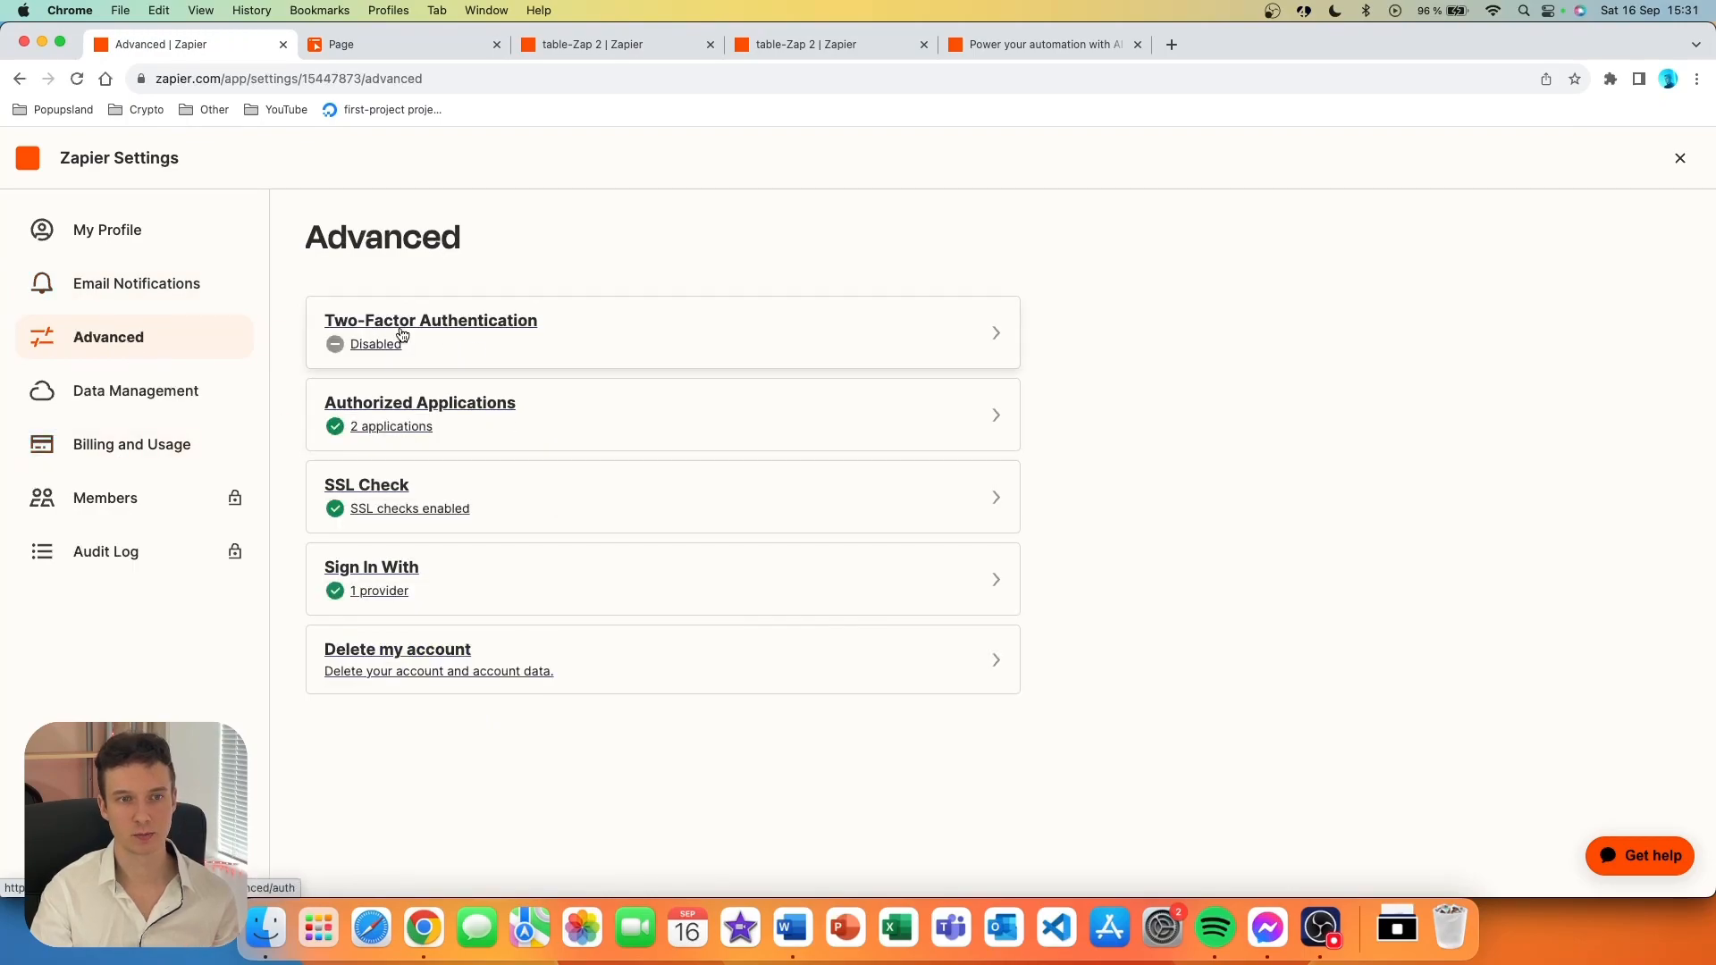
left_click(181, 400)
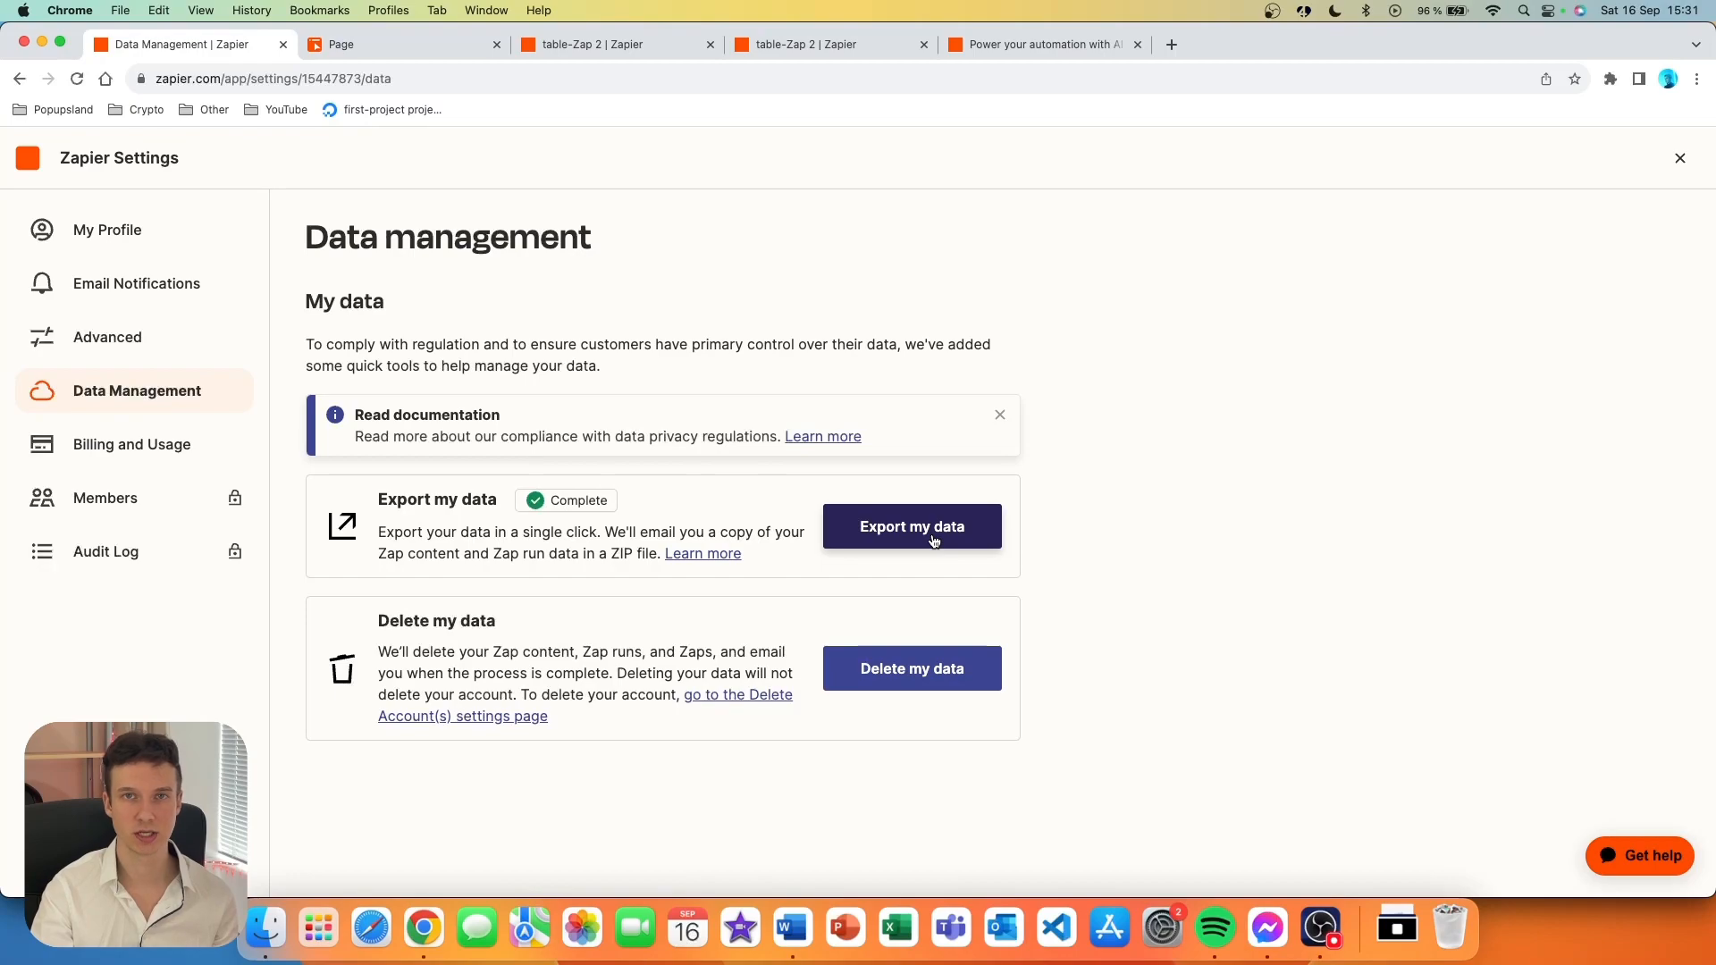
left_click(143, 445)
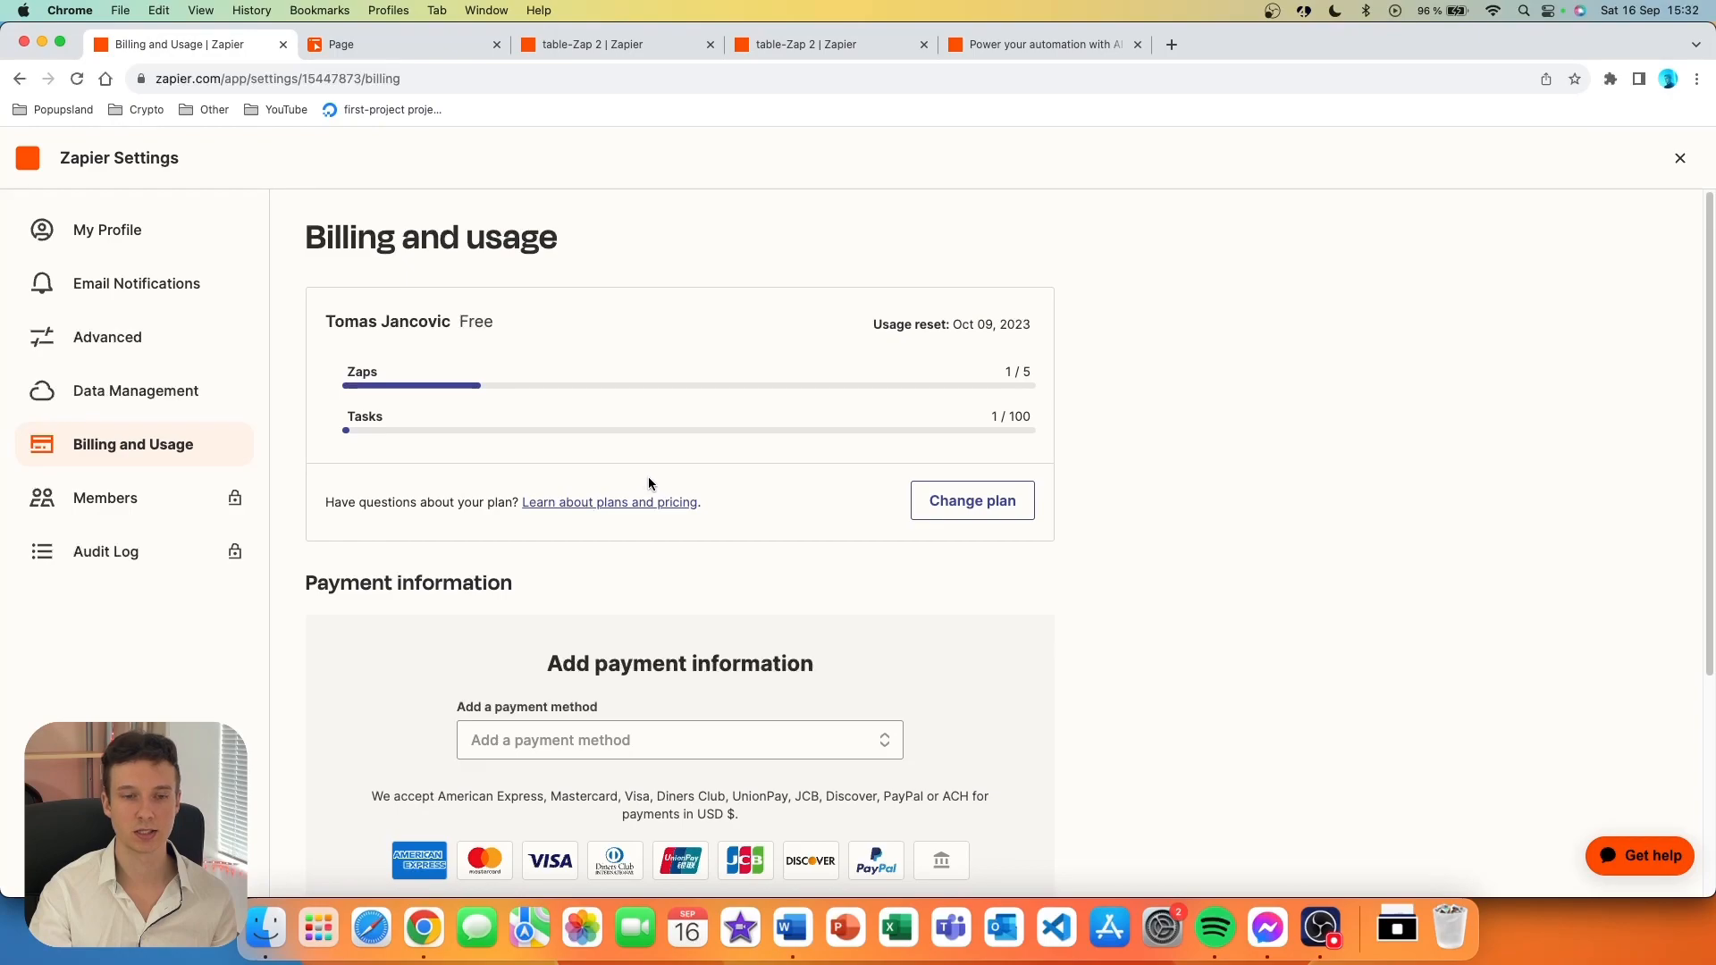
- Open the plans and pricing from the billing page and view the Starter plan's monthly task options
left_click(990, 509)
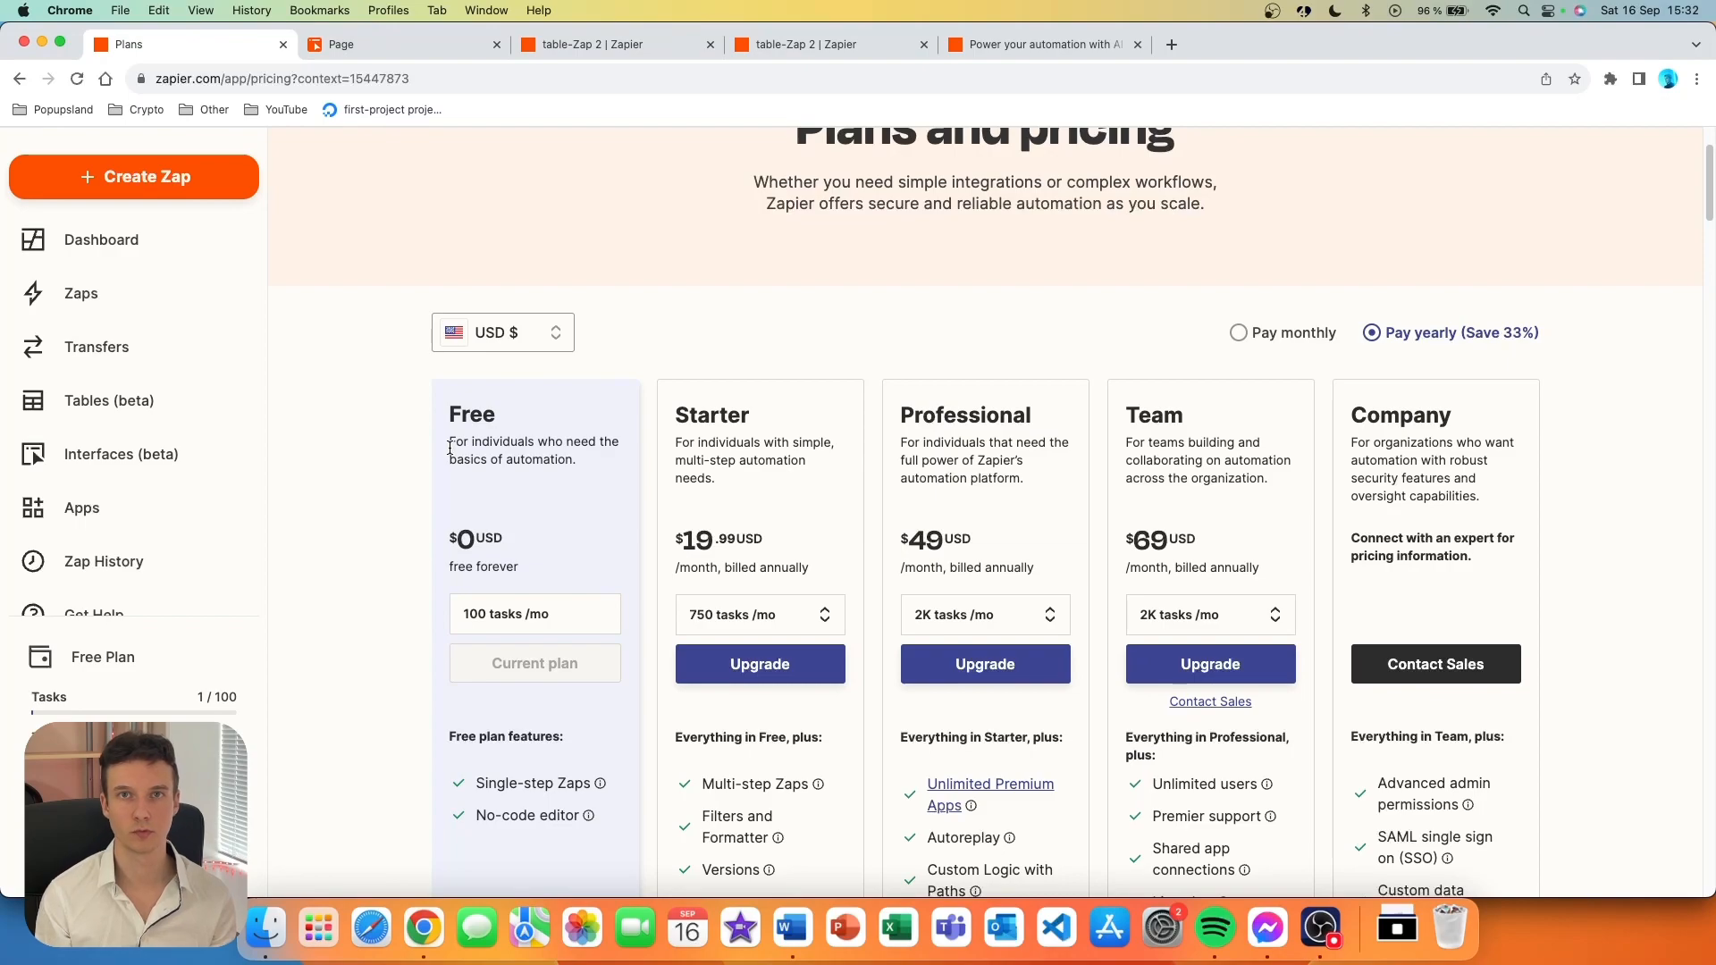
scroll(815, 407, "down", 2)
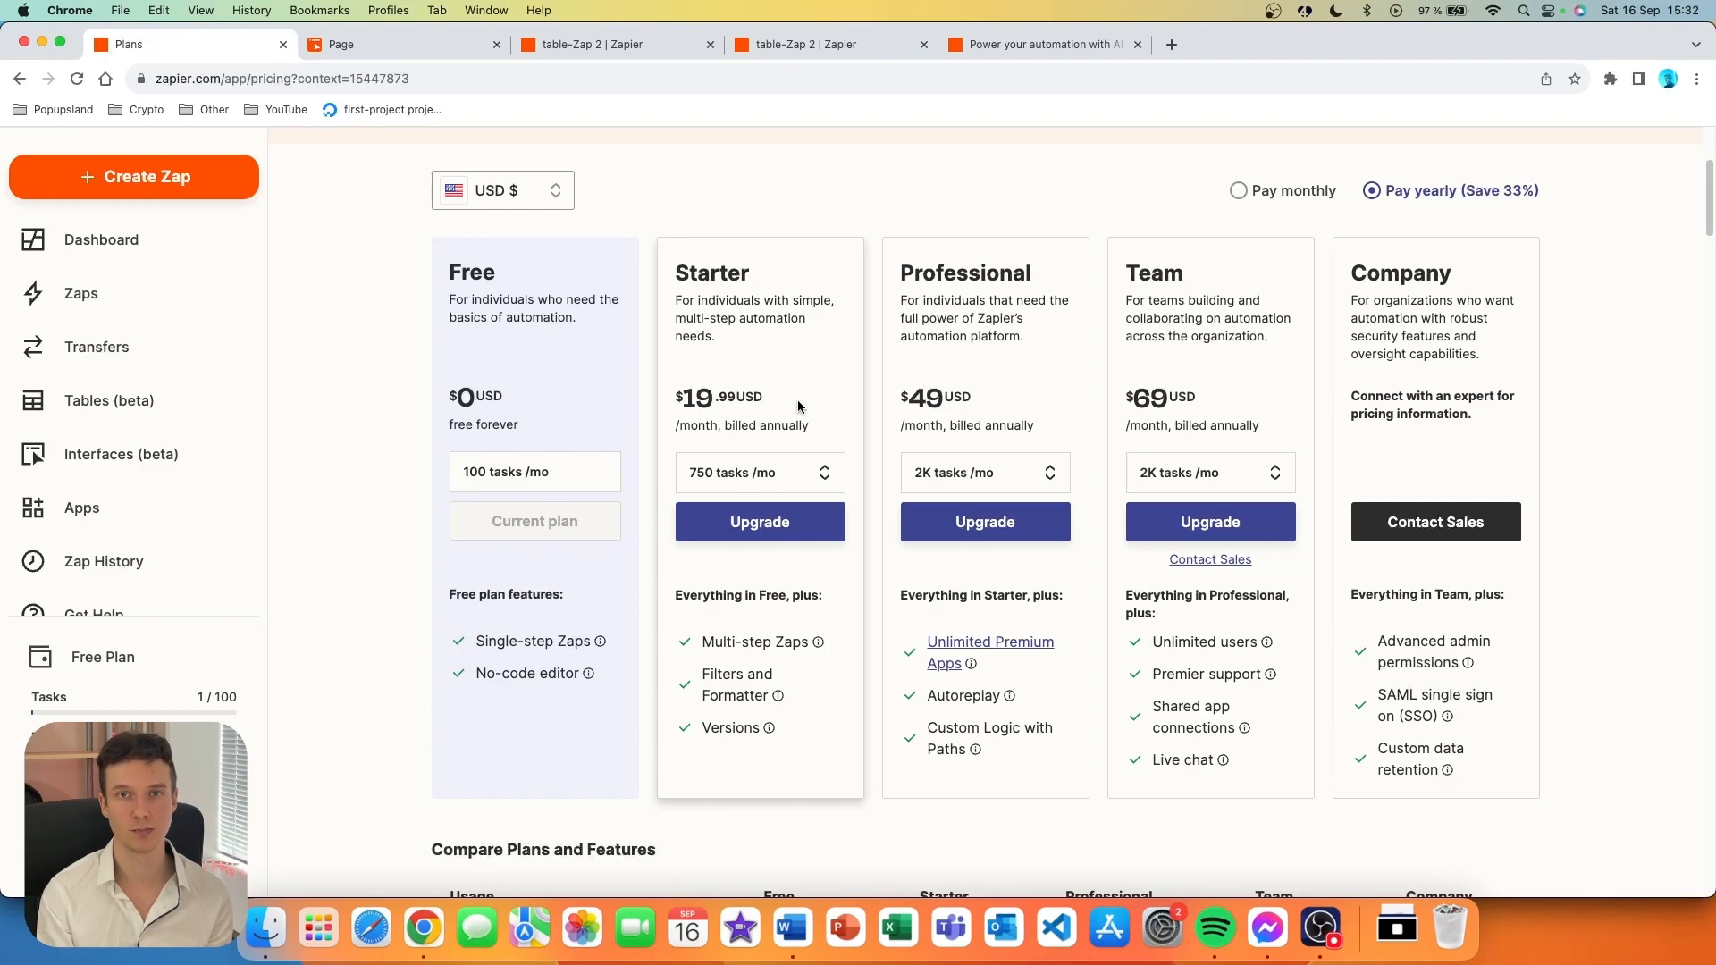
left_click(809, 475)
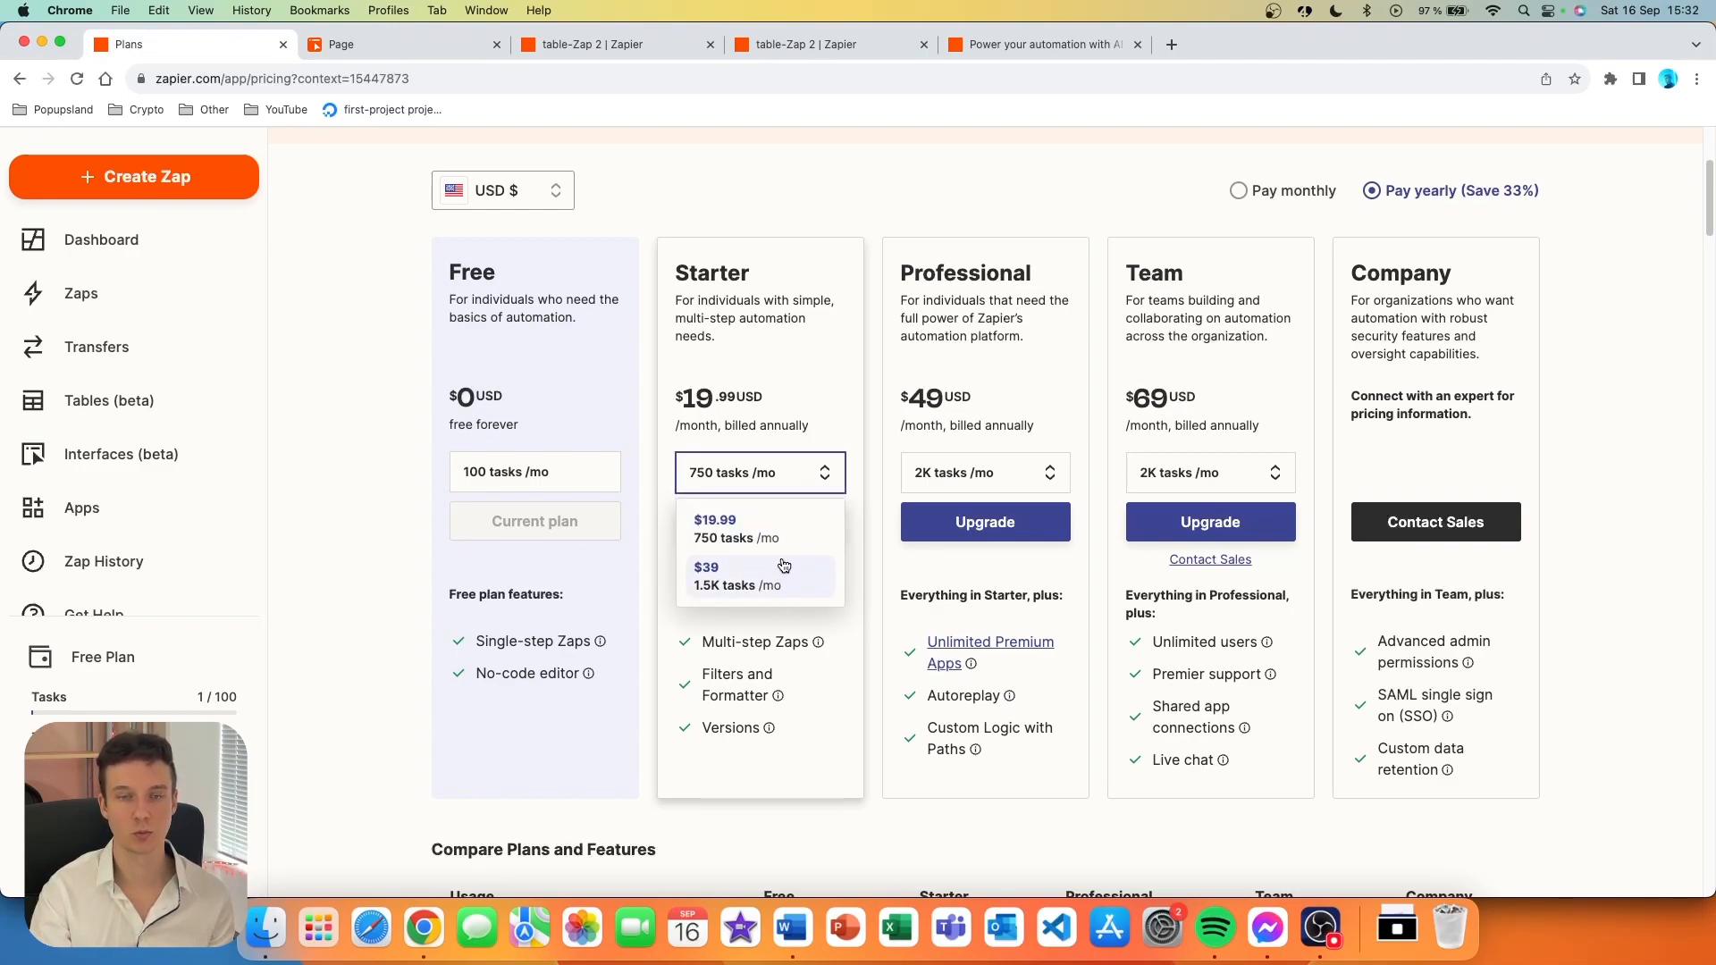
- Compare the usage limits of the plans and view the Professional plan's monthly task options
scroll(783, 565, "down", 5)
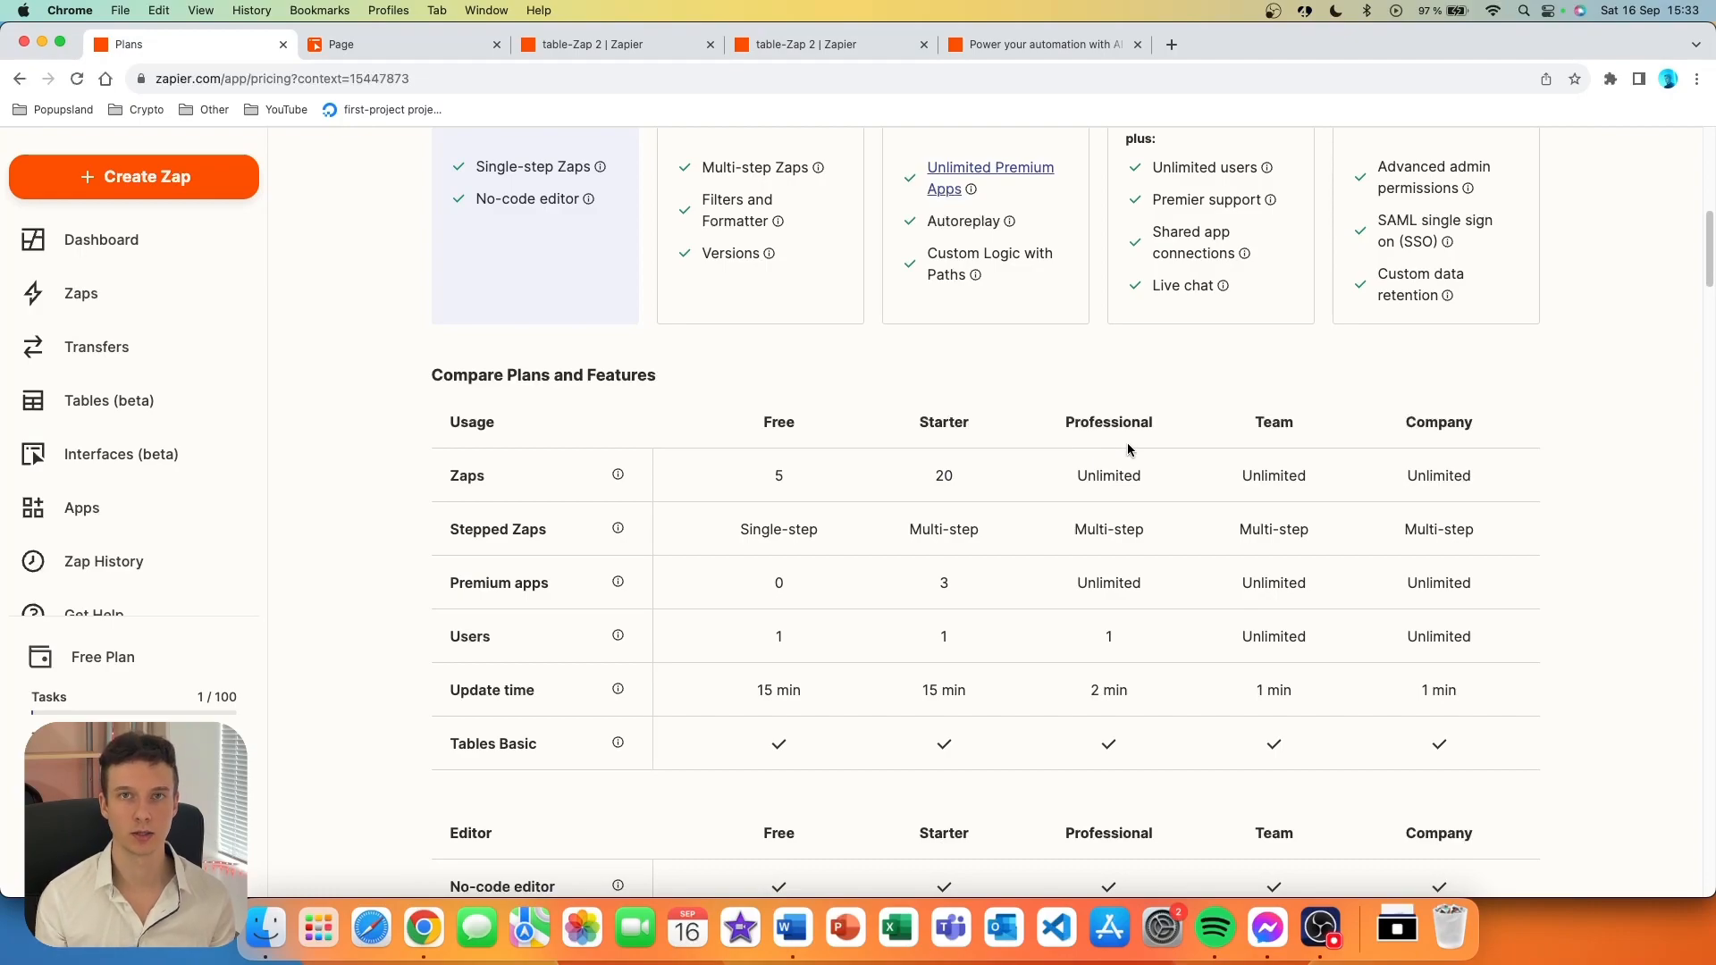
scroll(1127, 442, "up", 2)
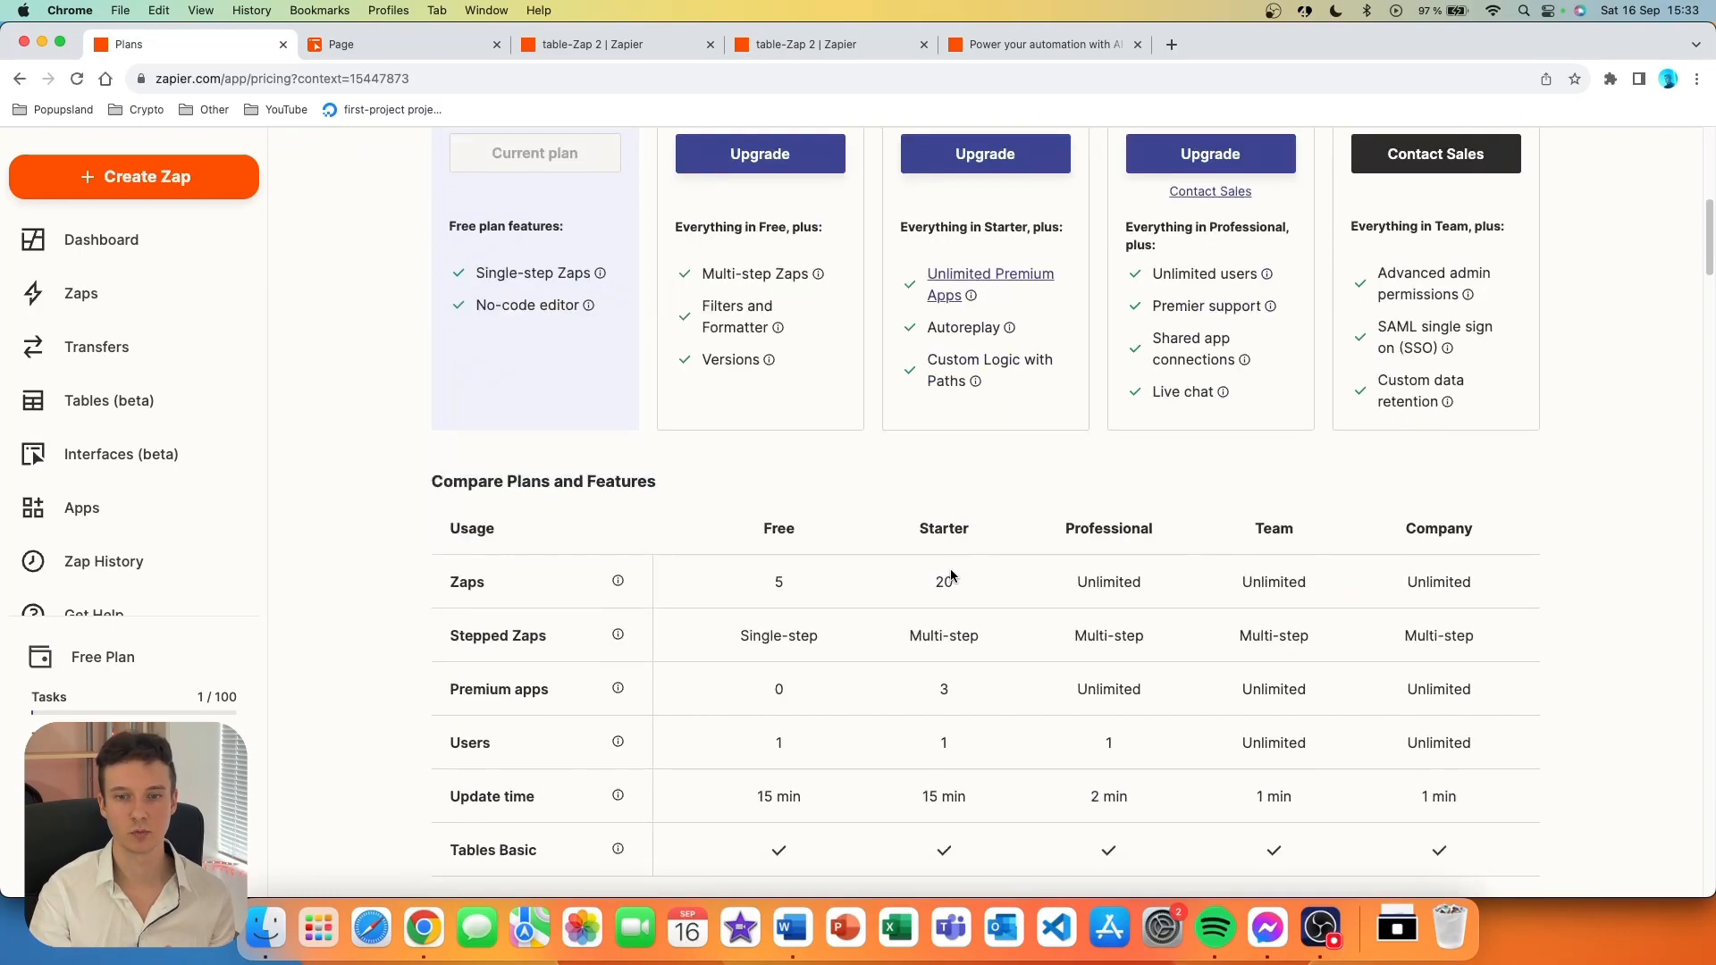
scroll(954, 554, "down", 1)
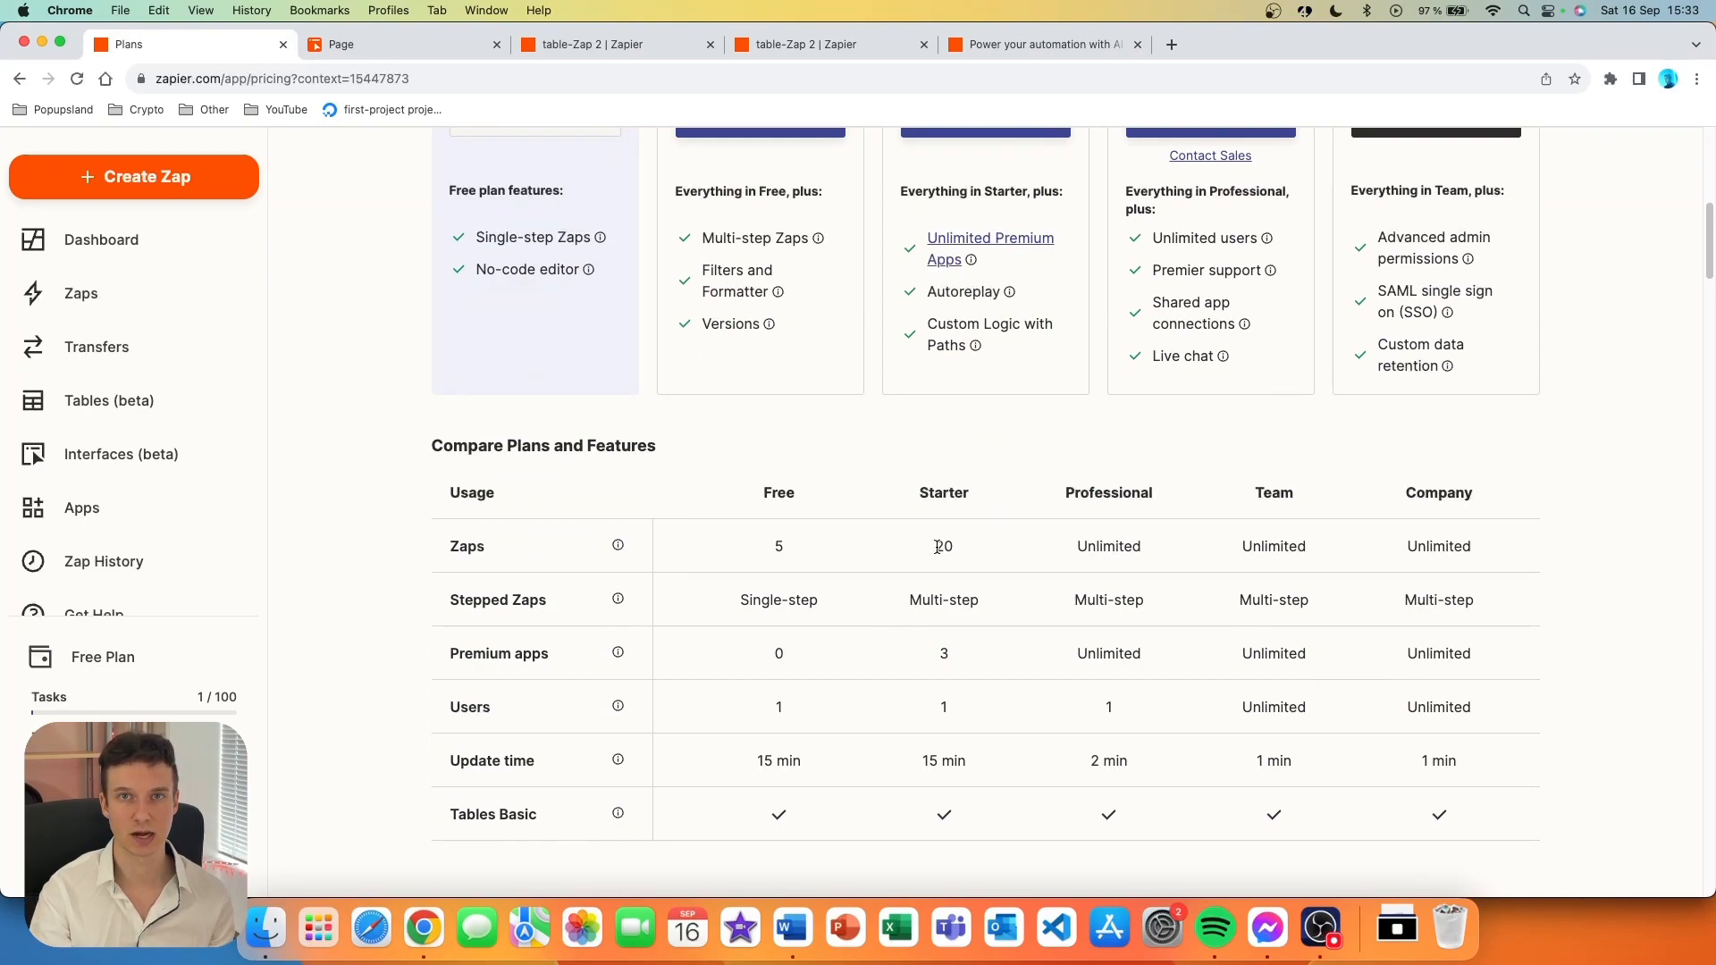
scroll(937, 547, "up", 5)
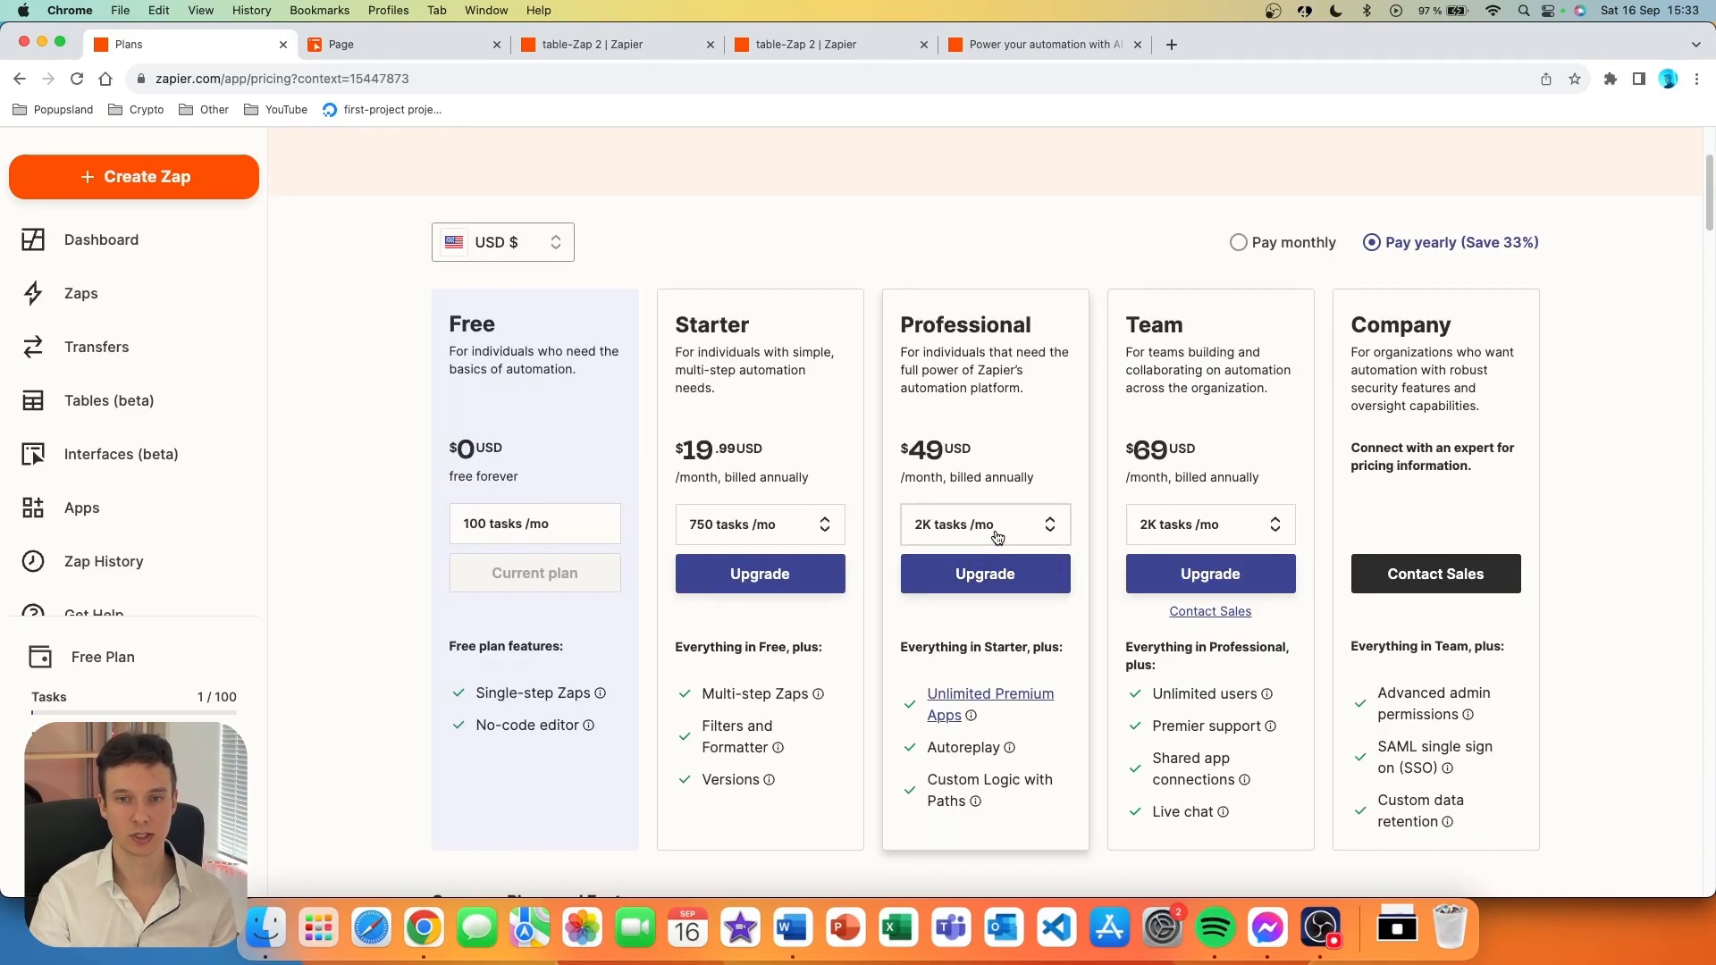
left_click(996, 536)
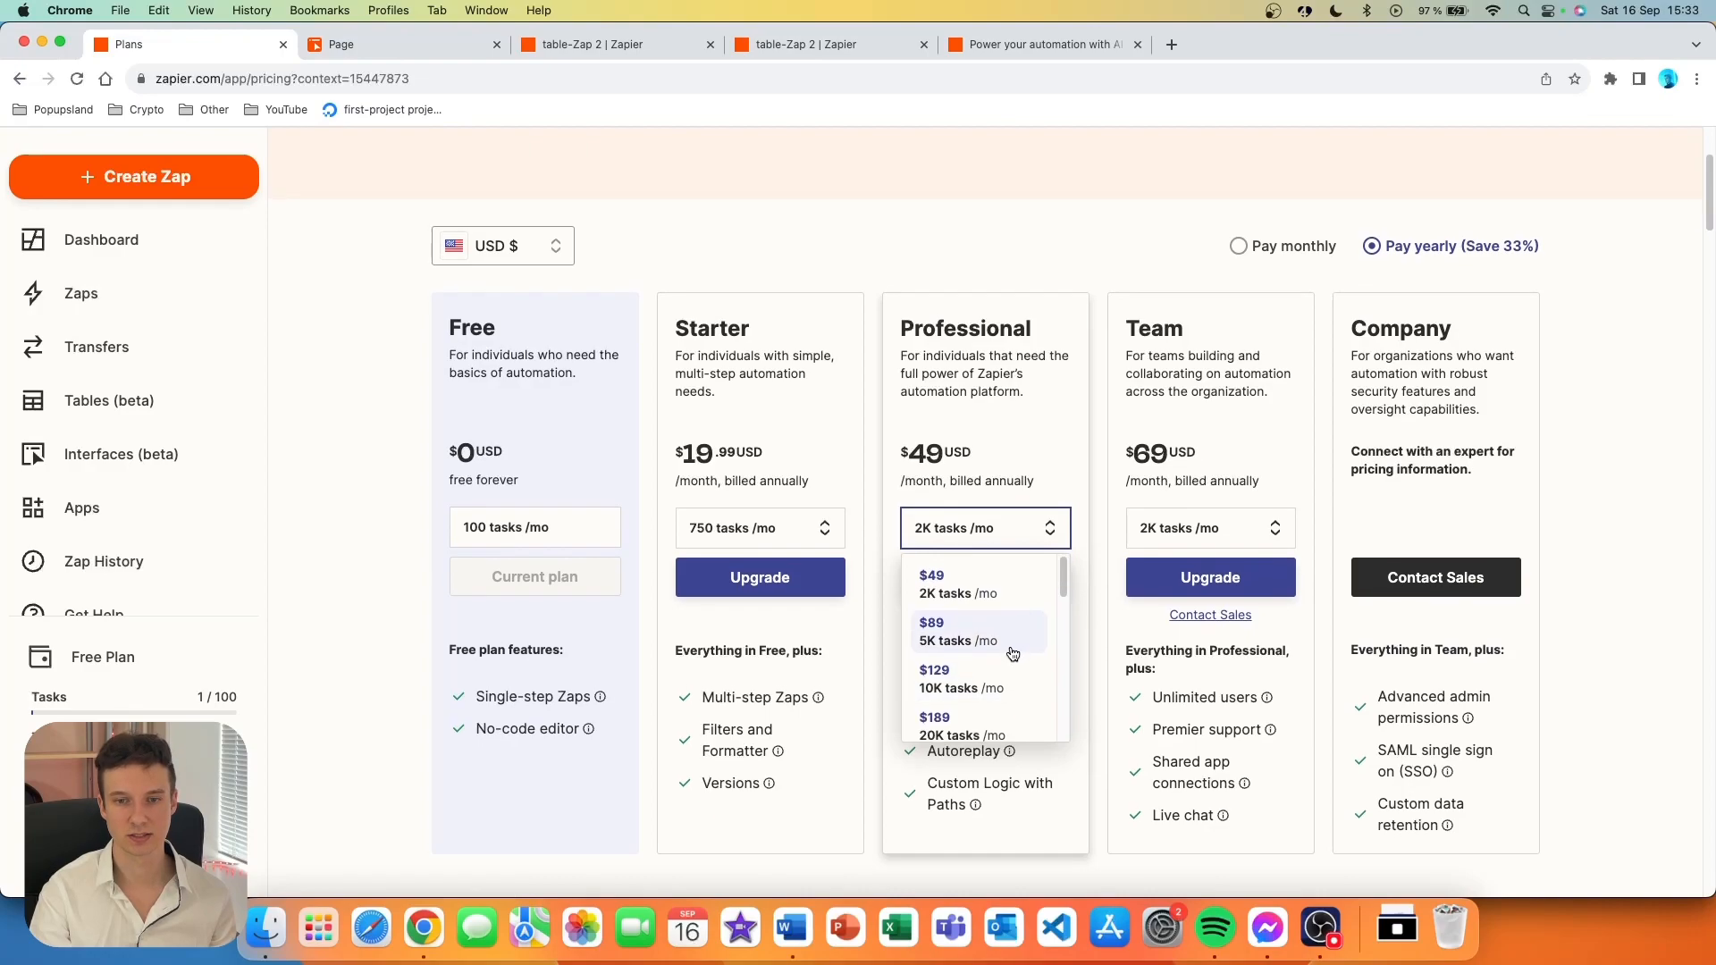
scroll(1012, 654, "up", 1)
- Read through the rest of the plan comparison table, checking which features each plan includes
scroll(983, 715, "down", 10)
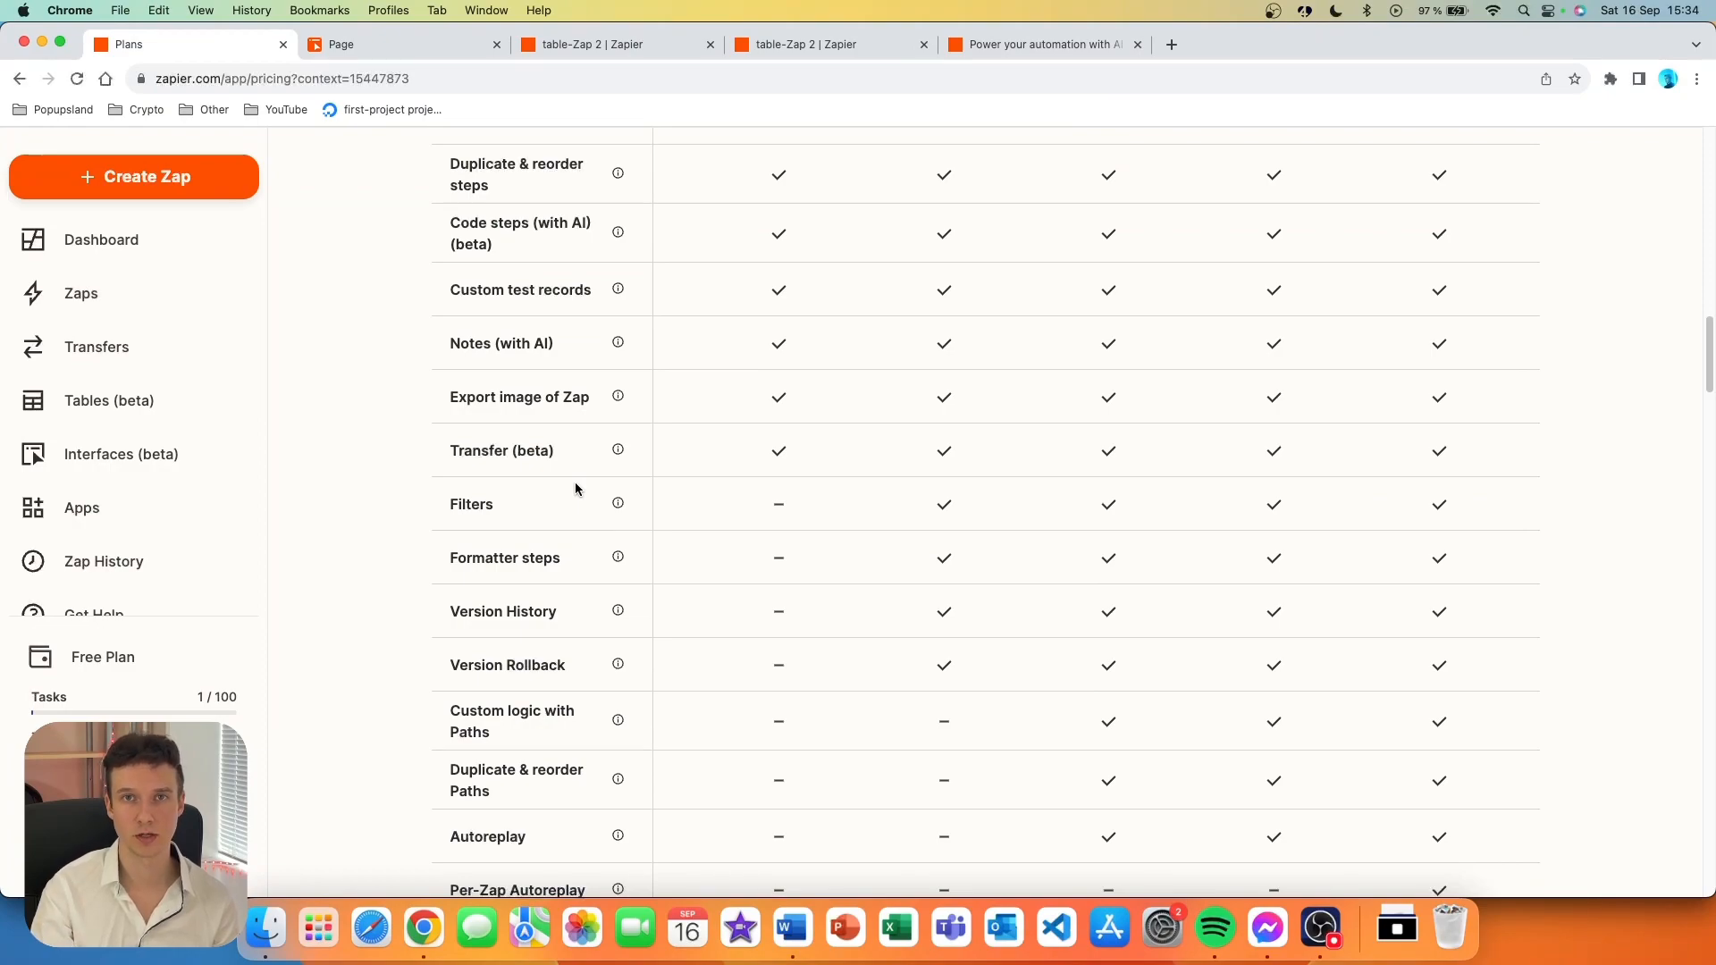
scroll(576, 487, "down", 3)
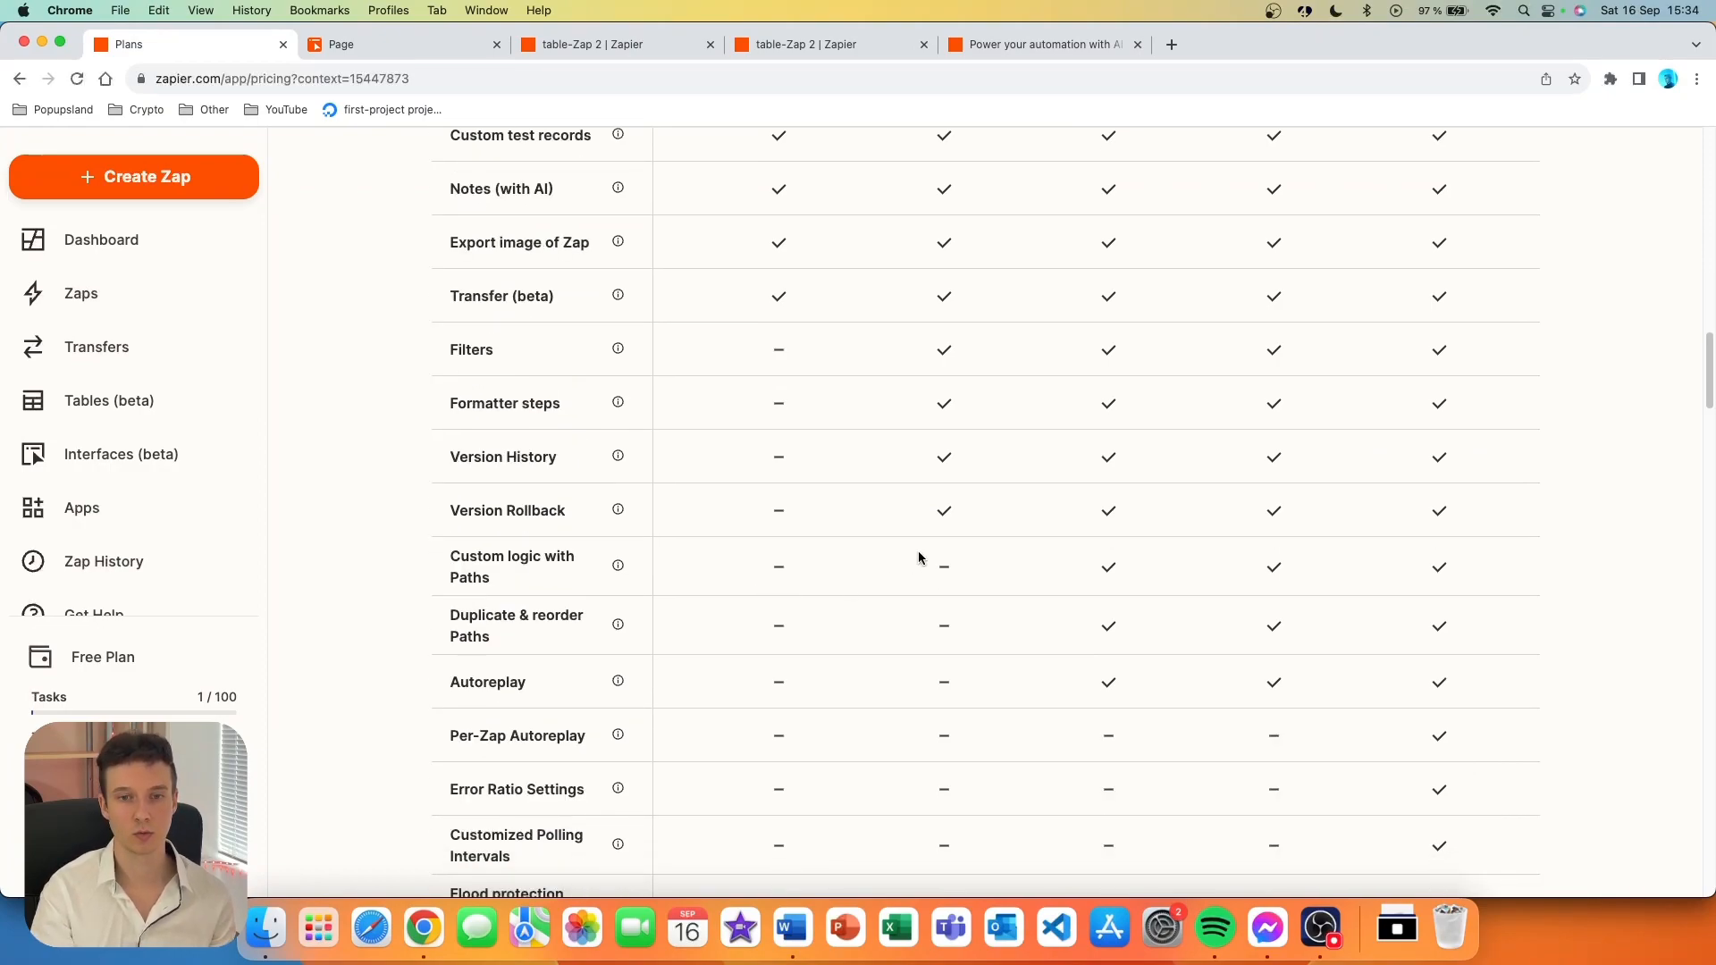
scroll(997, 534, "down", 10)
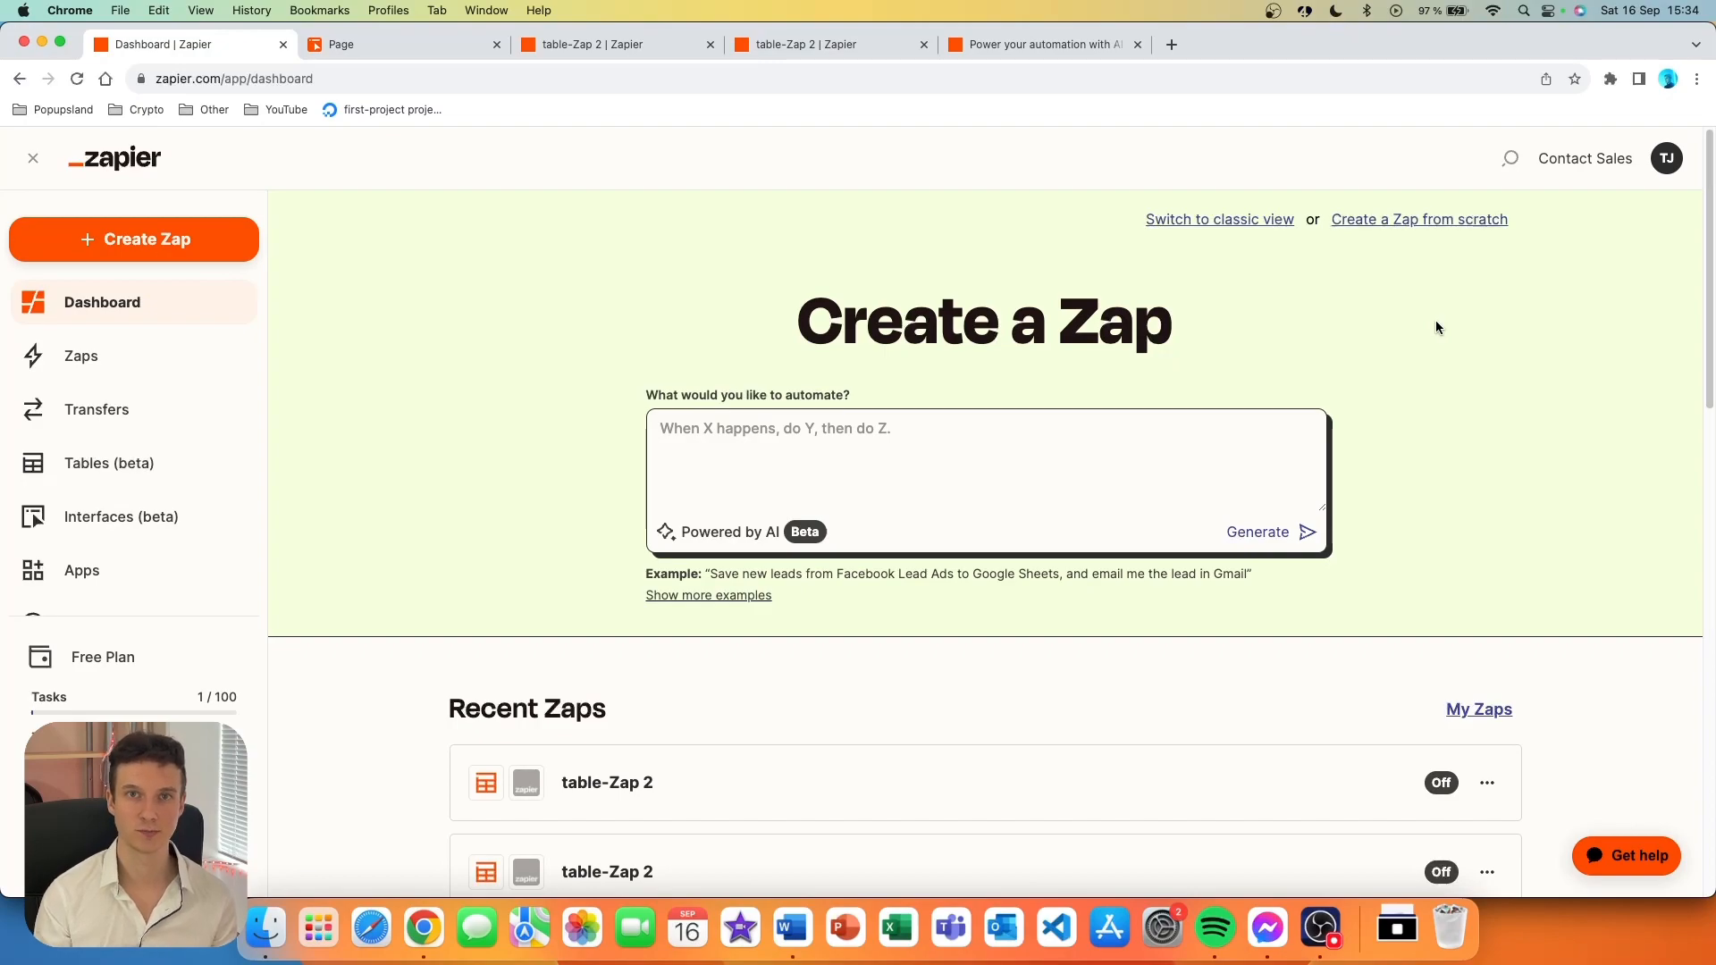
- Create a new Zap and choose HubSpot as its trigger app
left_click(157, 250)
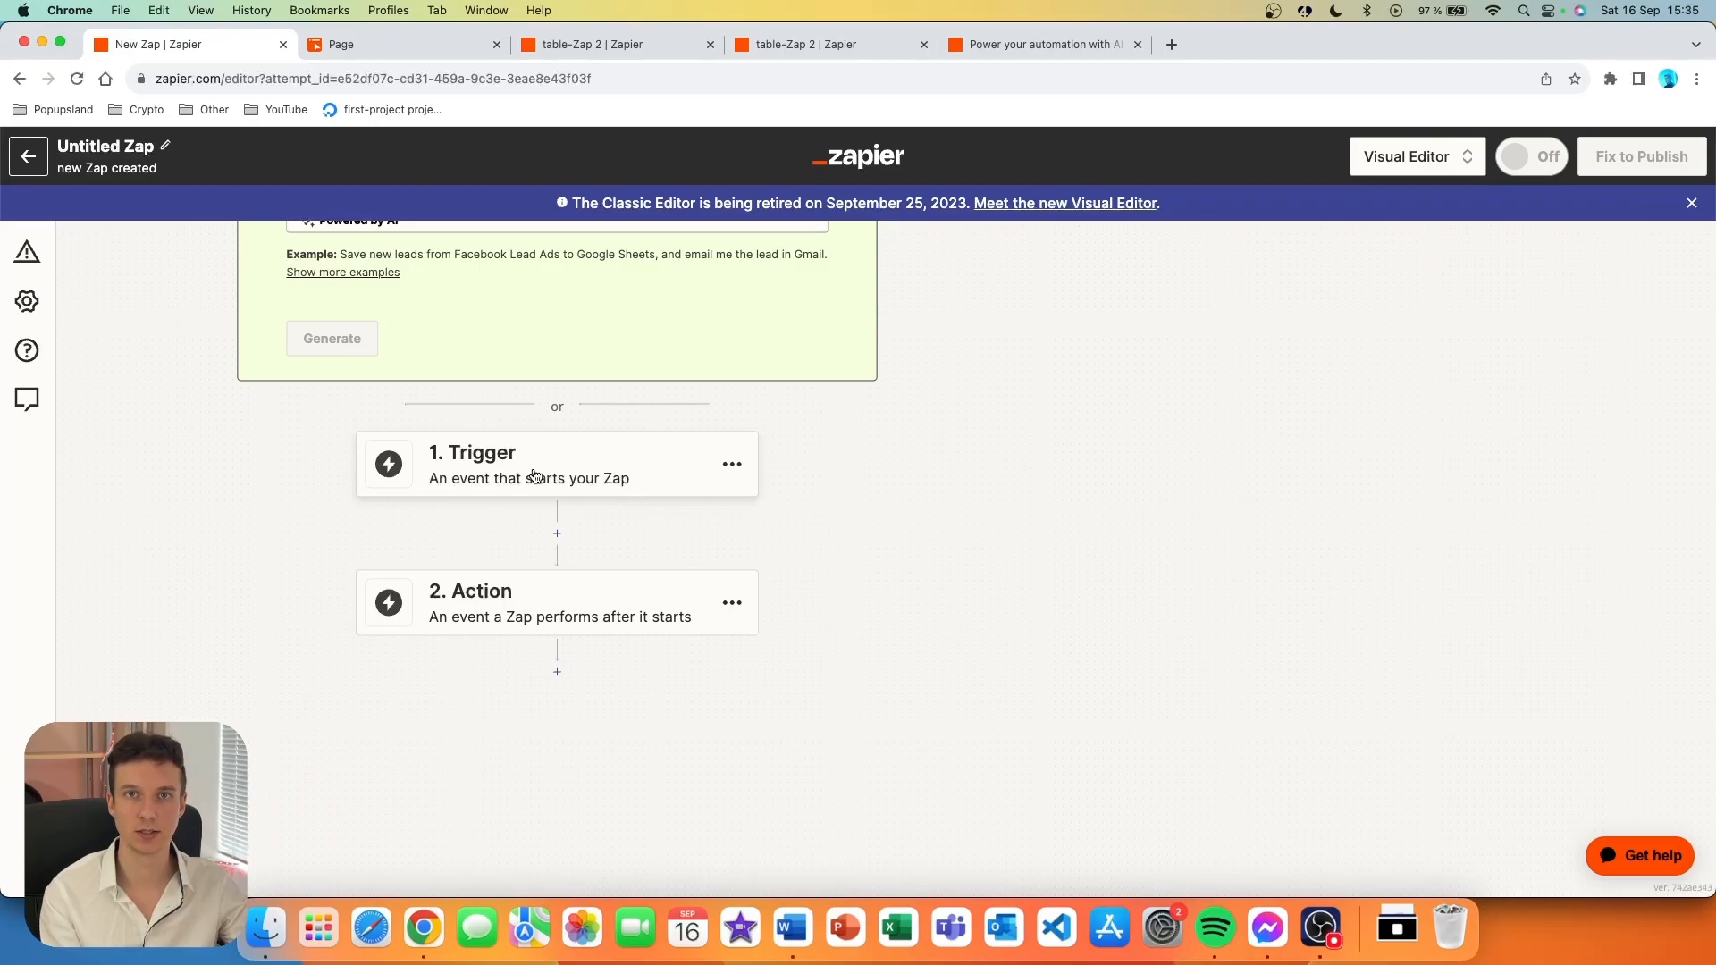
left_click(520, 478)
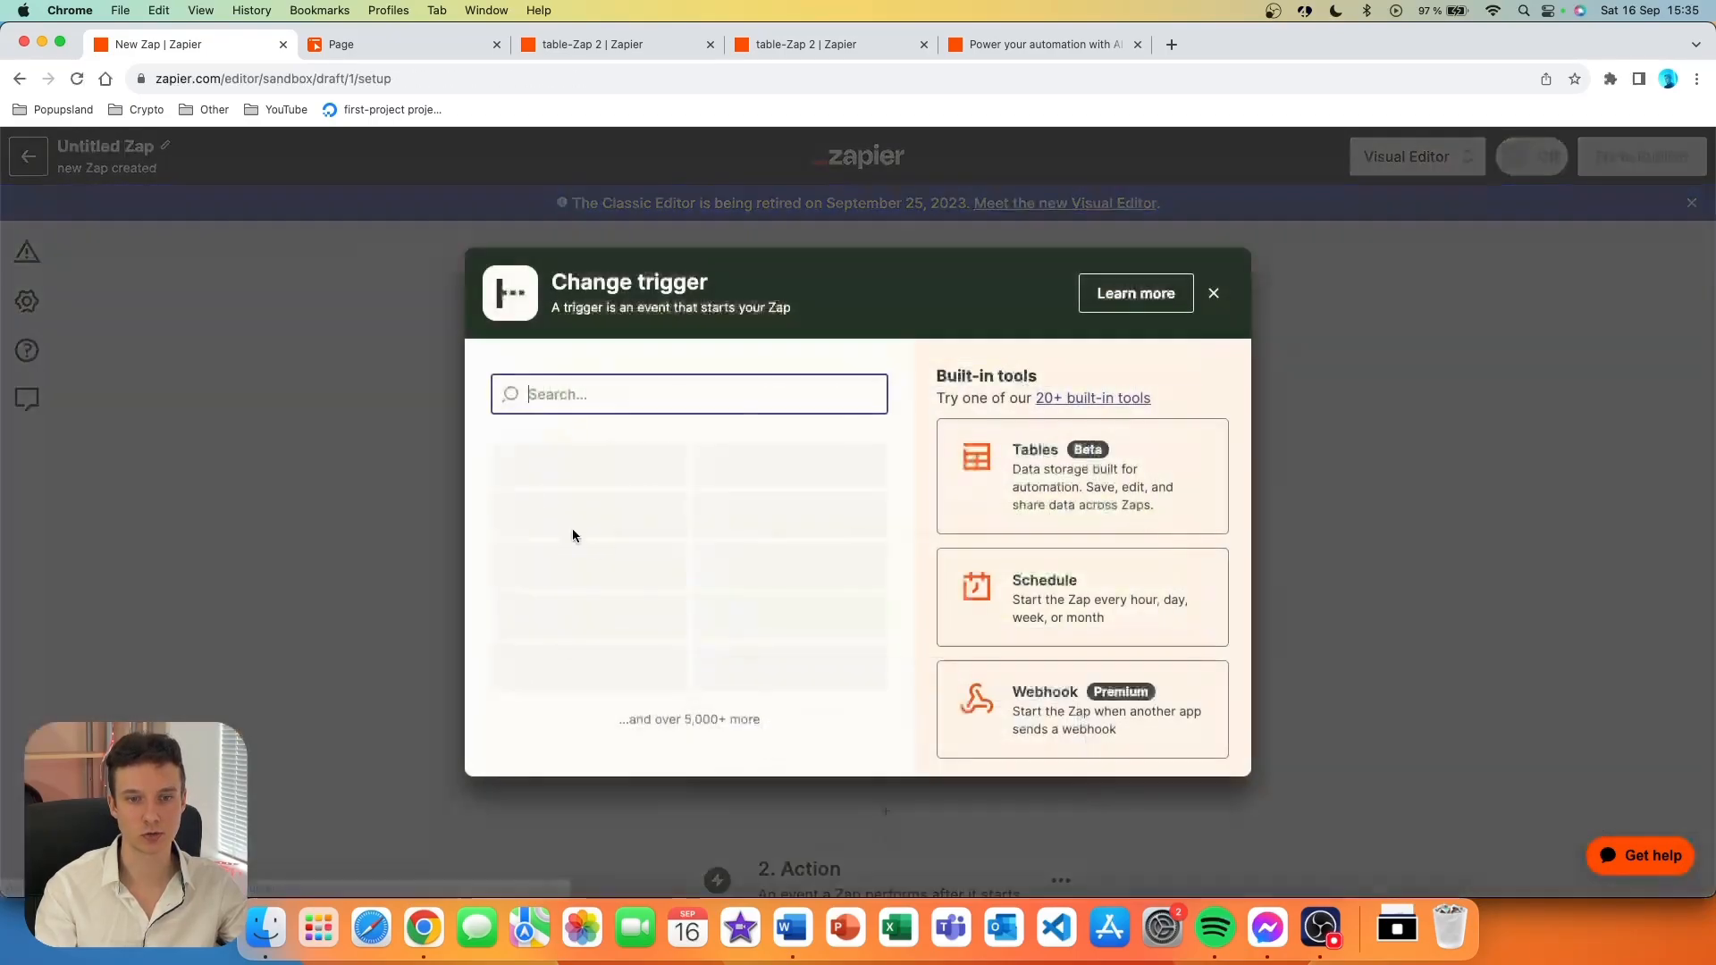
type("hubs")
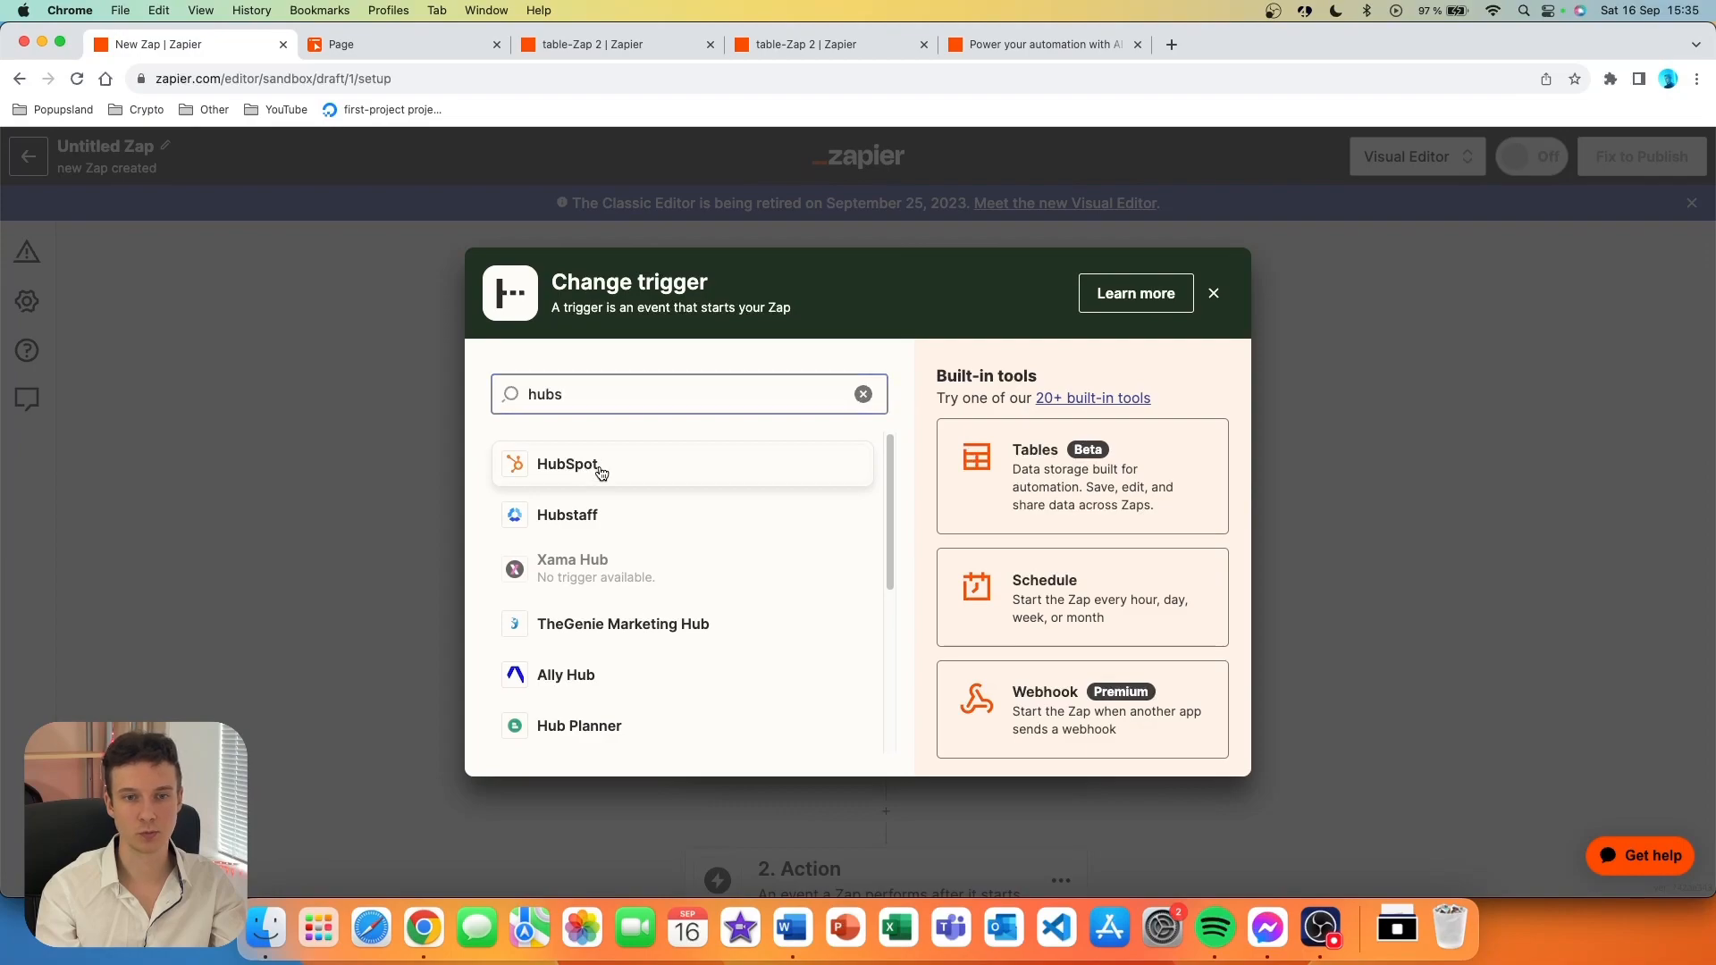
left_click(599, 478)
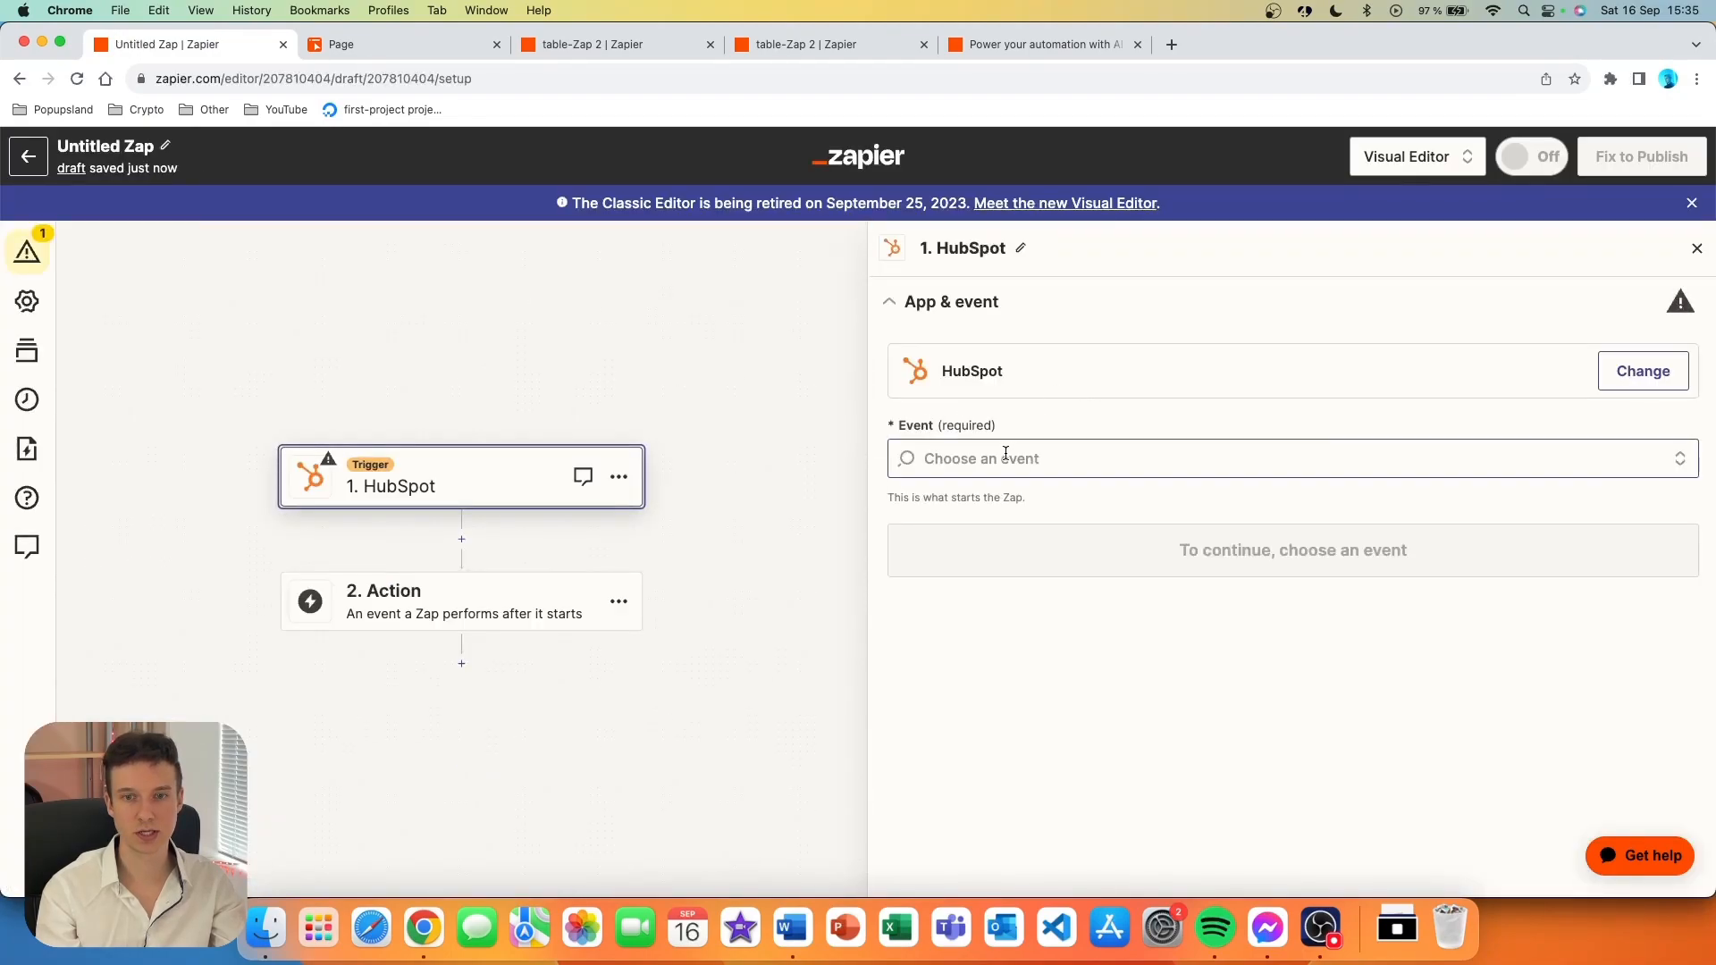
- Set the trigger event to New Form Submission and continue with the connected HubSpot account
left_click(1006, 455)
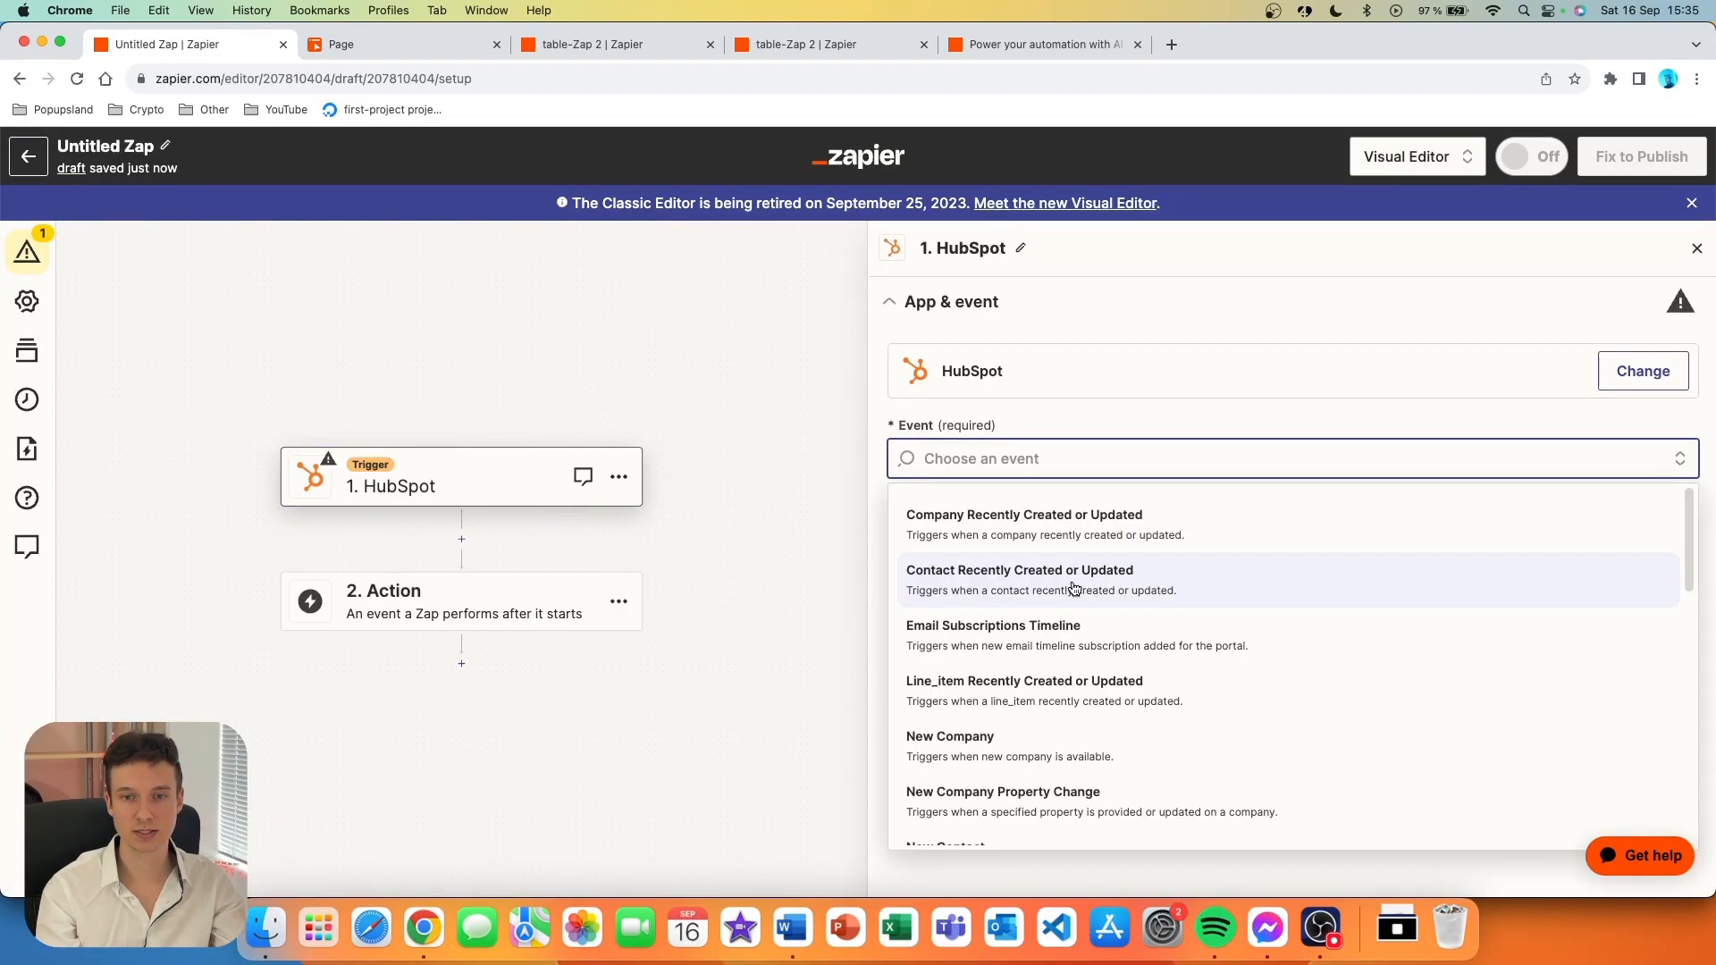
scroll(1142, 597, "down", 8)
scroll(1134, 600, "up", 2)
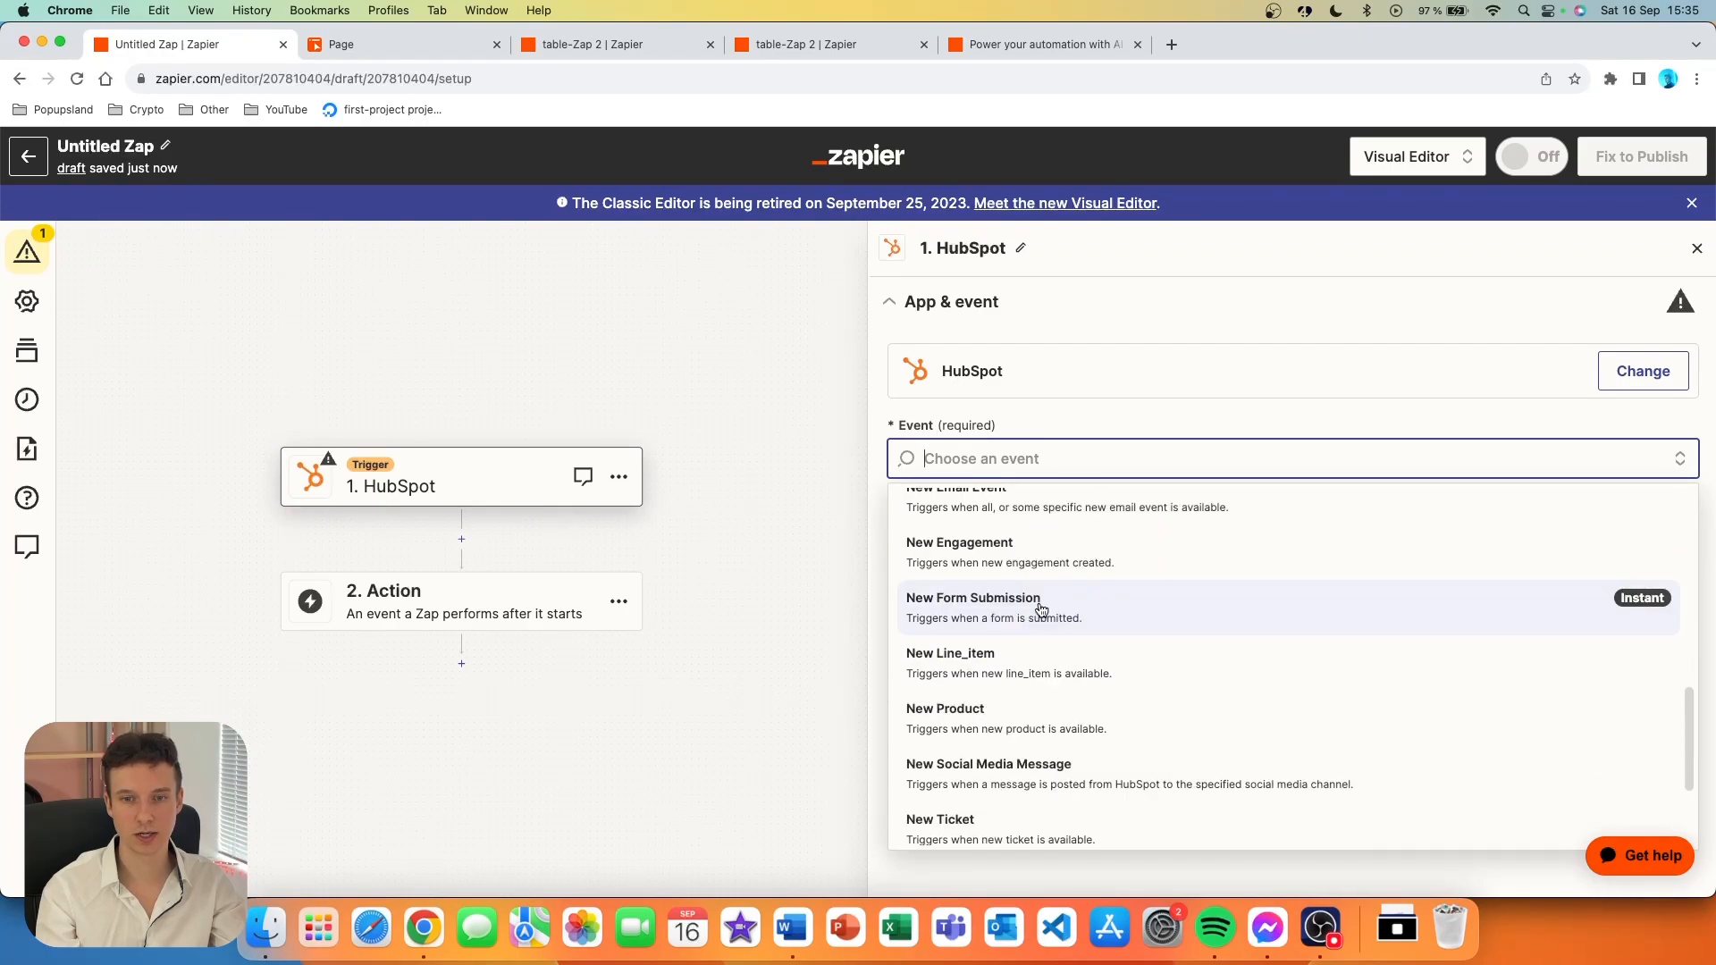
left_click(1114, 626)
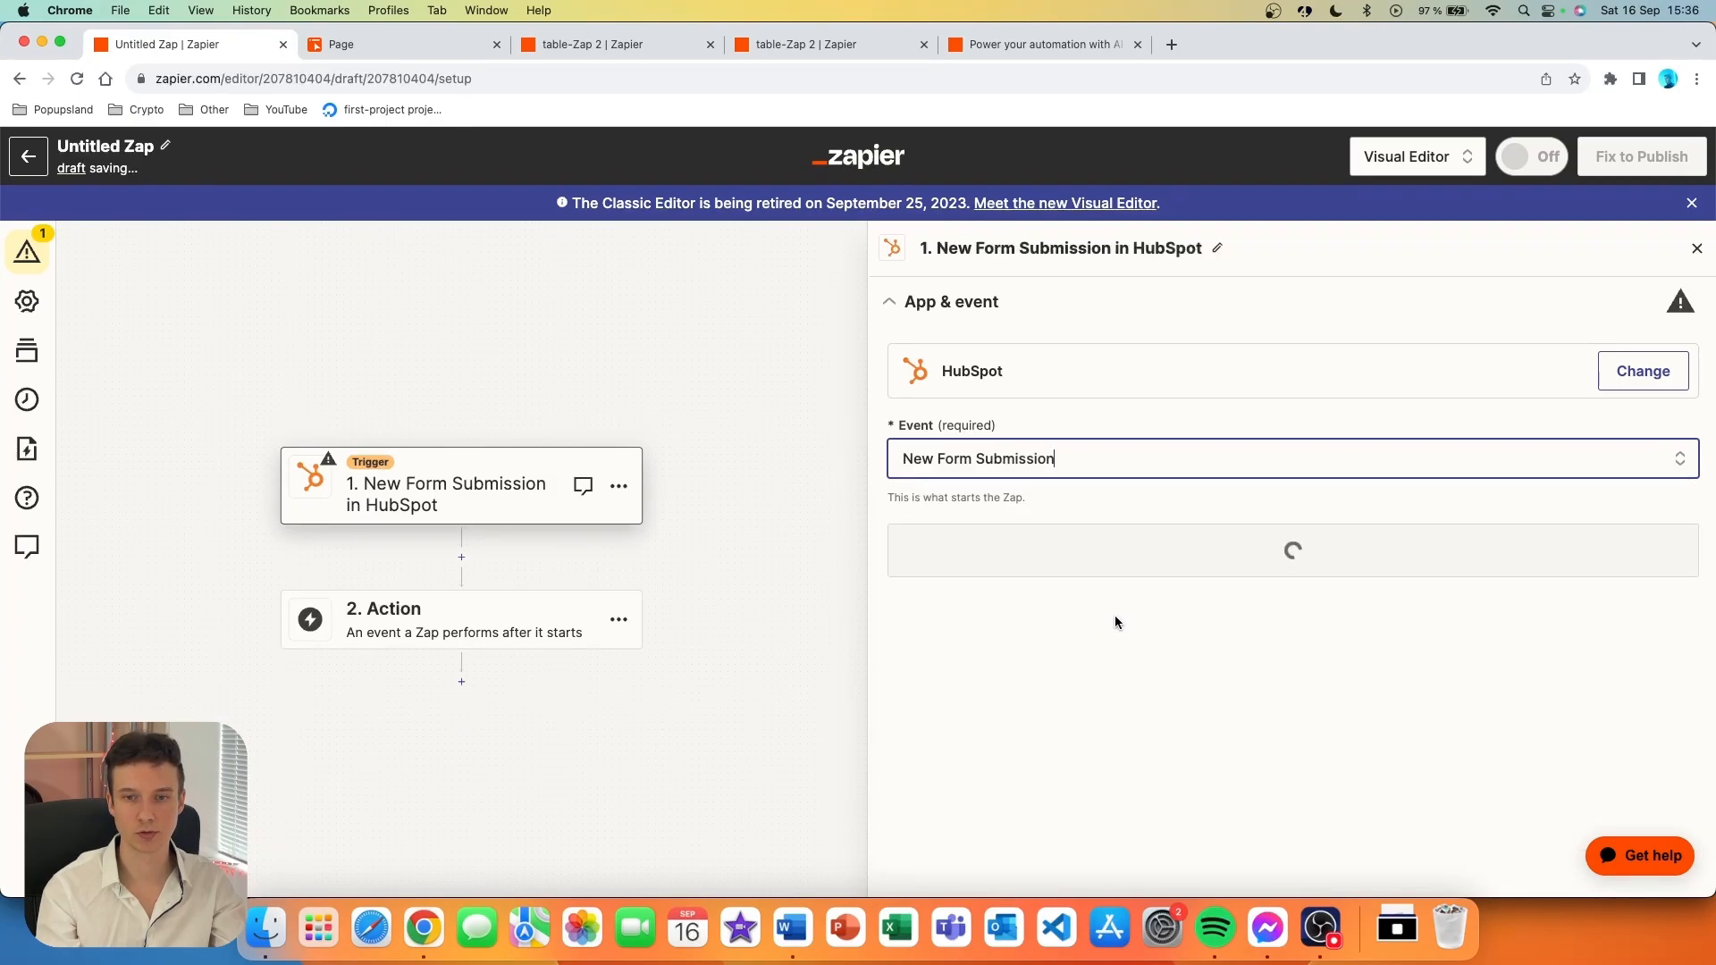
left_click(1287, 548)
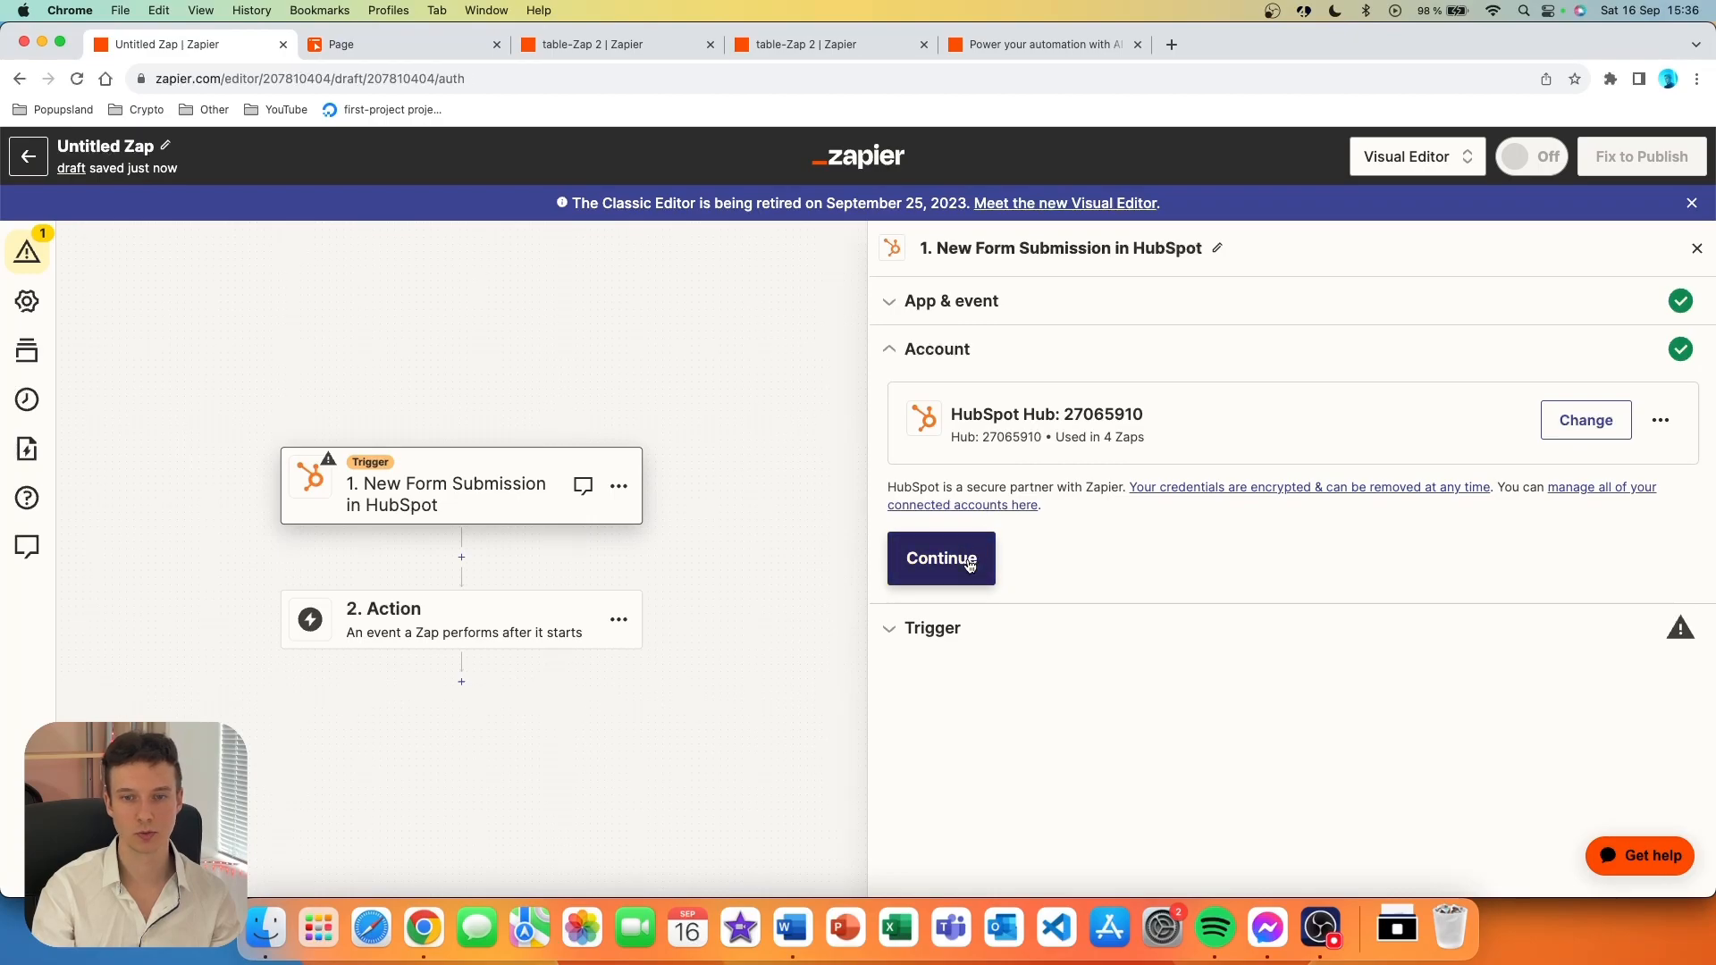
left_click(969, 563)
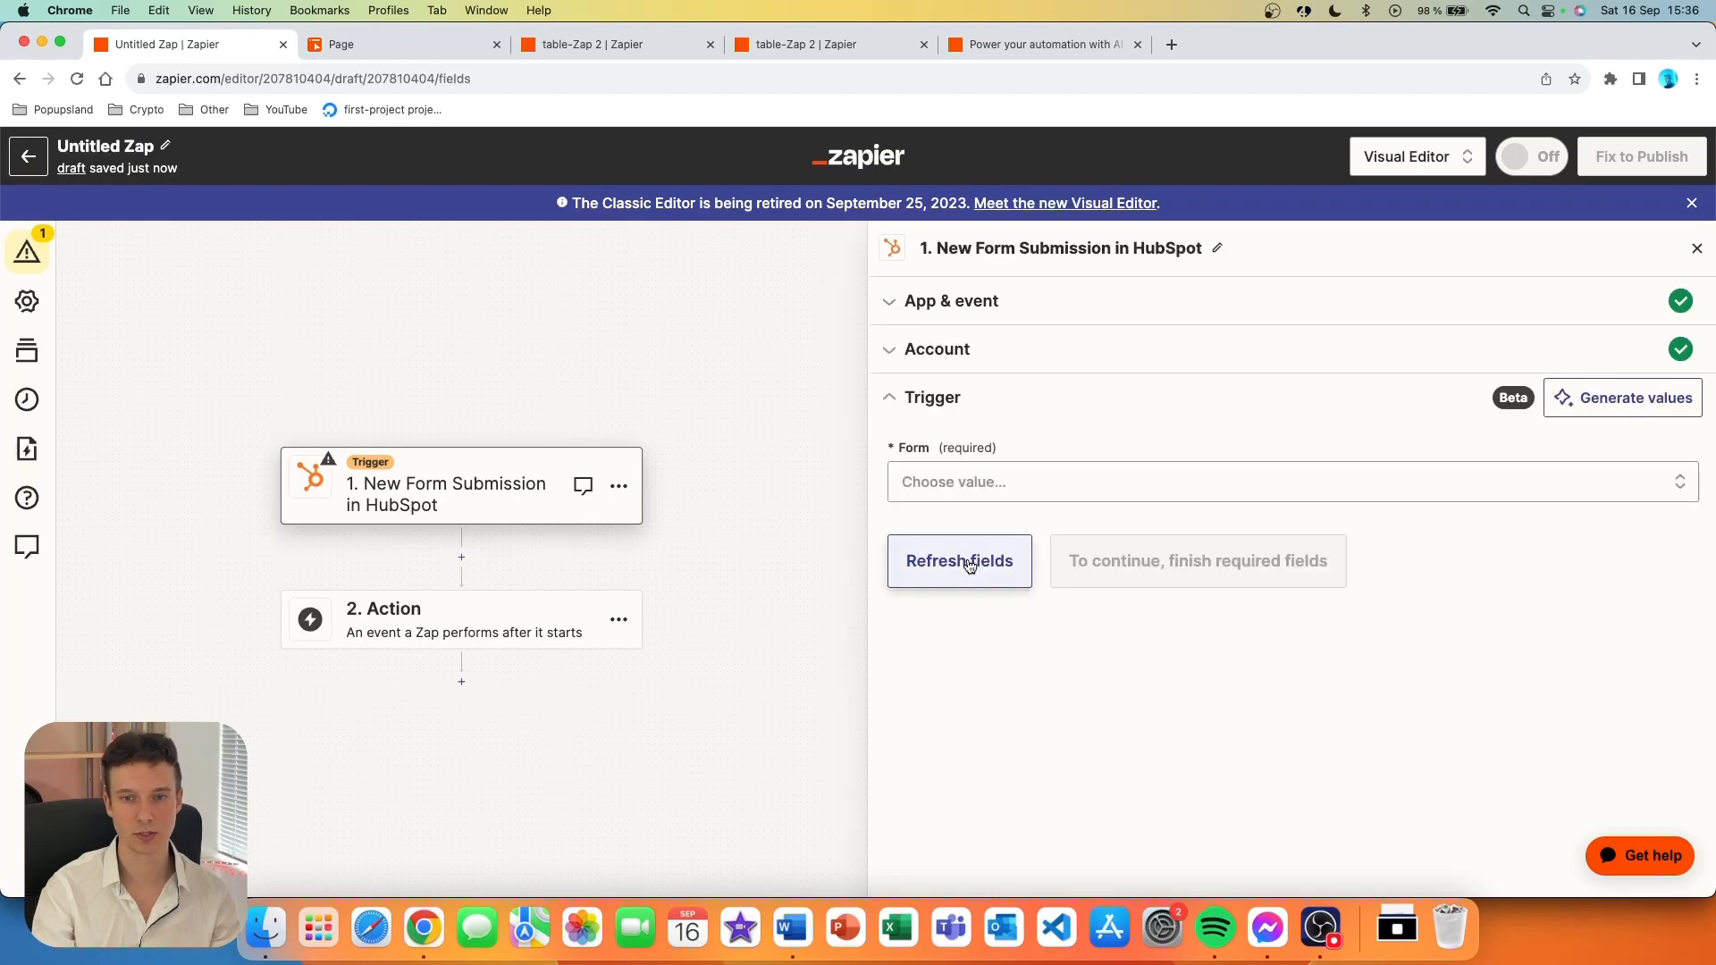
- Choose "Contact Us" as the HubSpot form that triggers the Zap and continue
left_click(1042, 490)
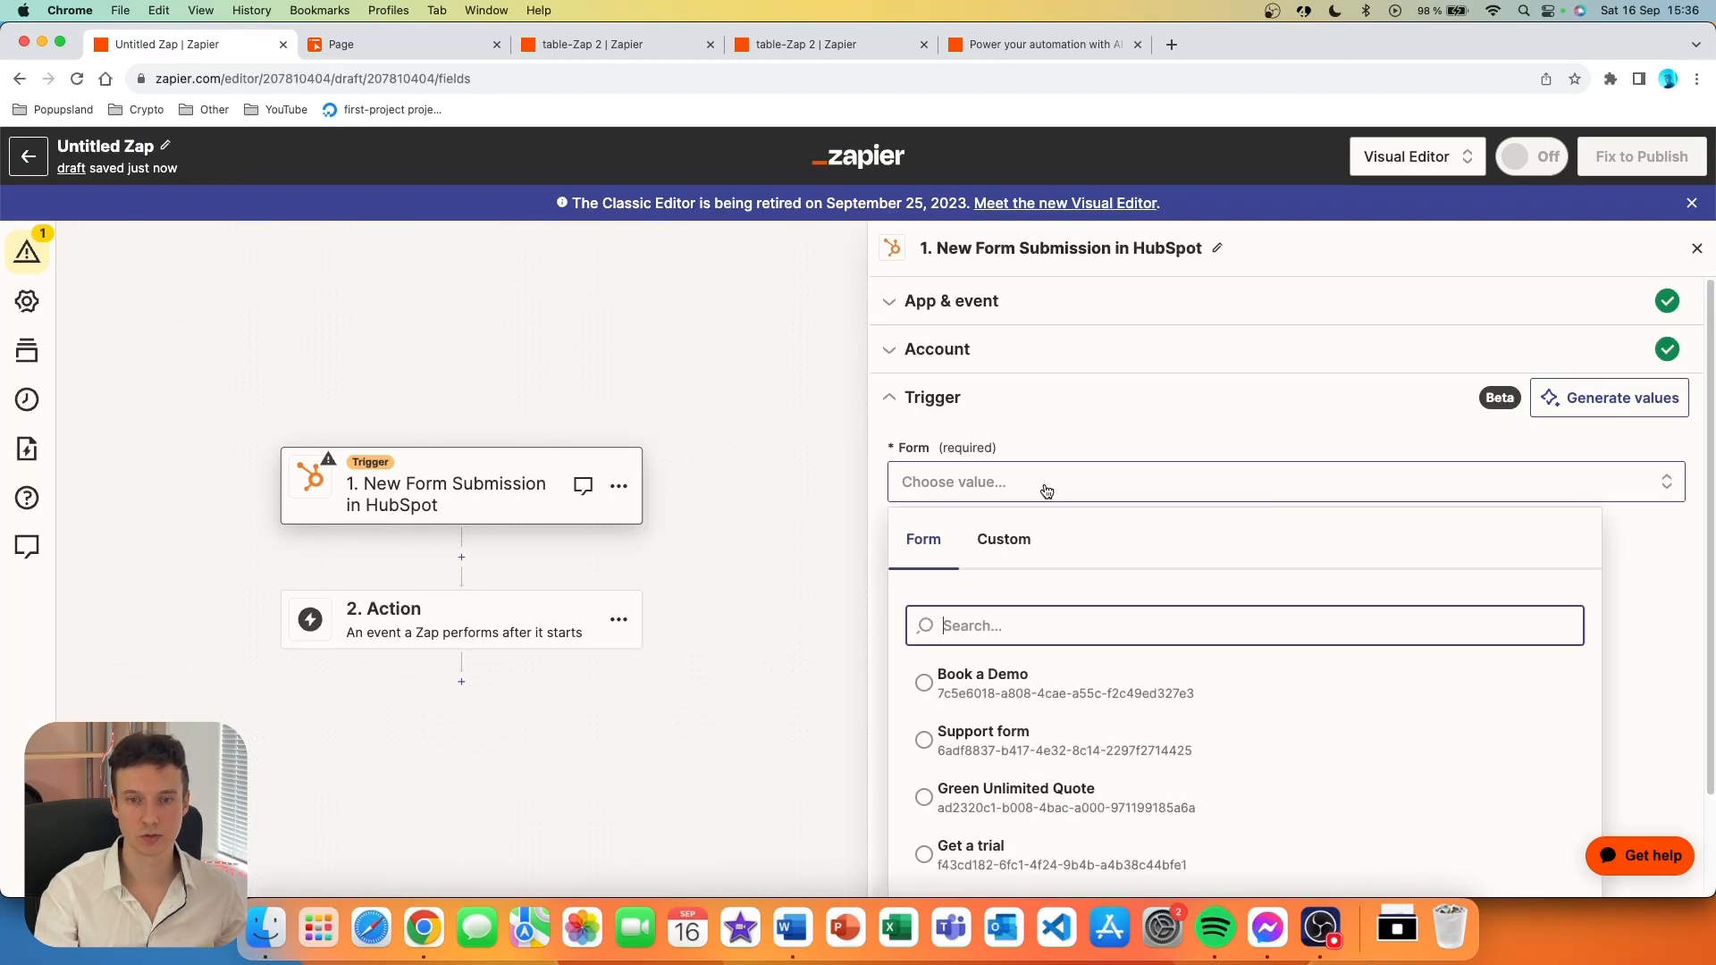
scroll(993, 486, "down", 2)
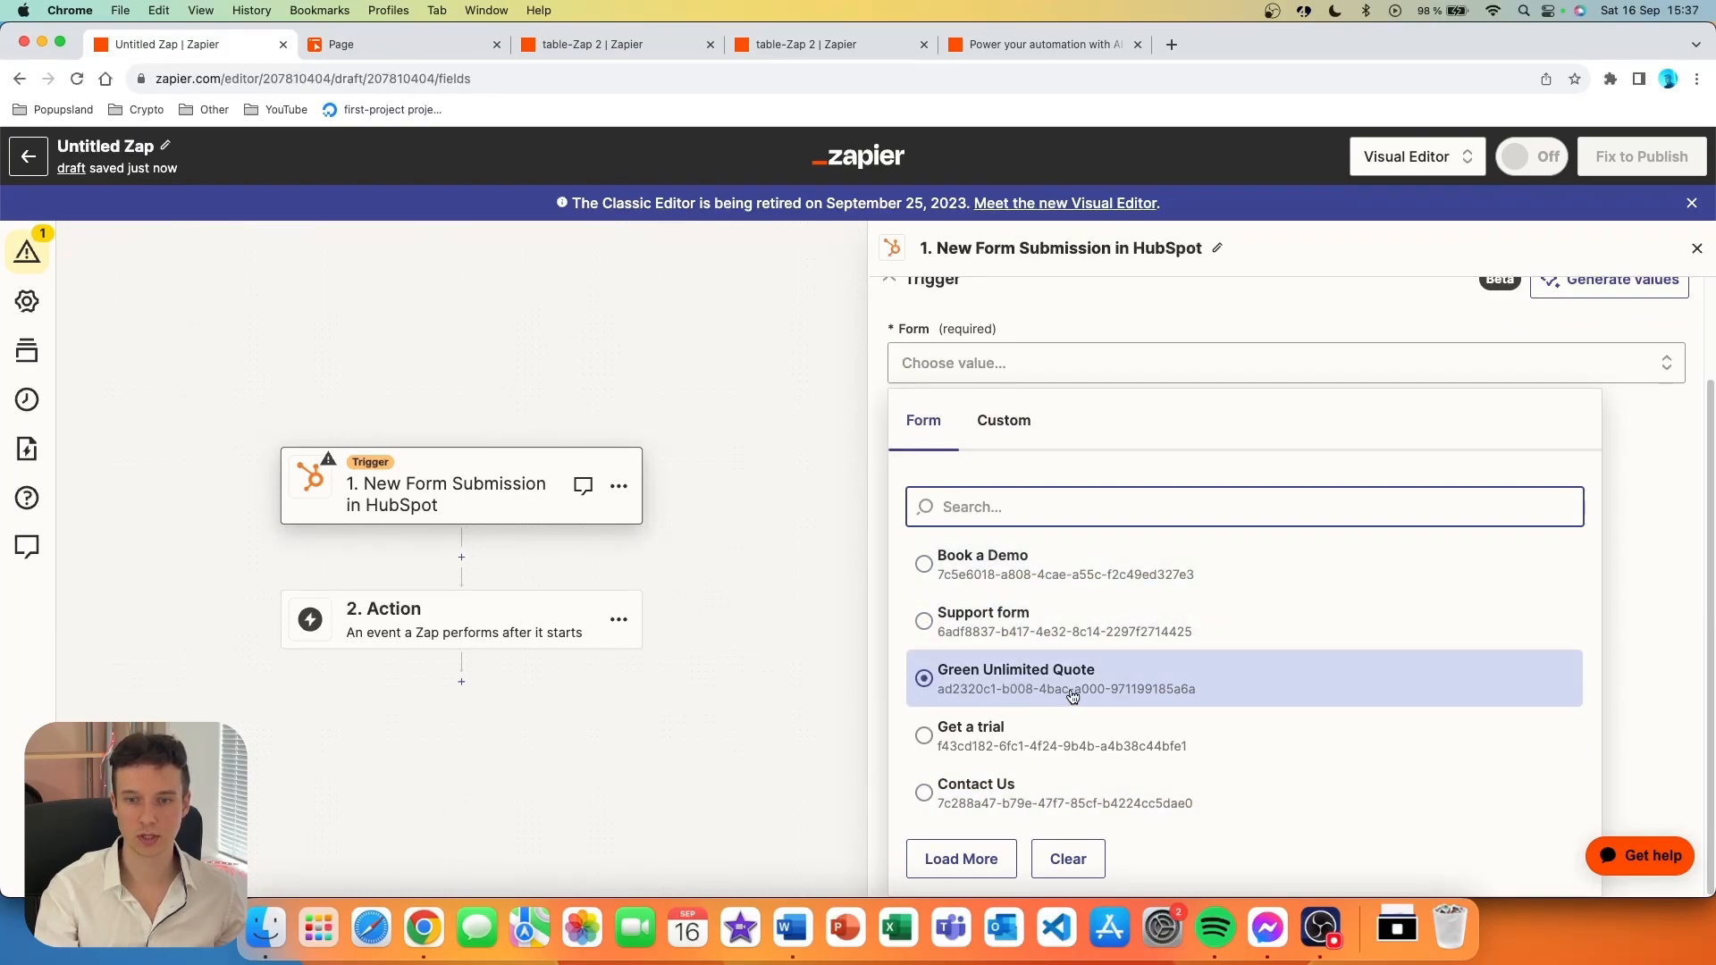
left_click(1006, 741)
left_click(1025, 800)
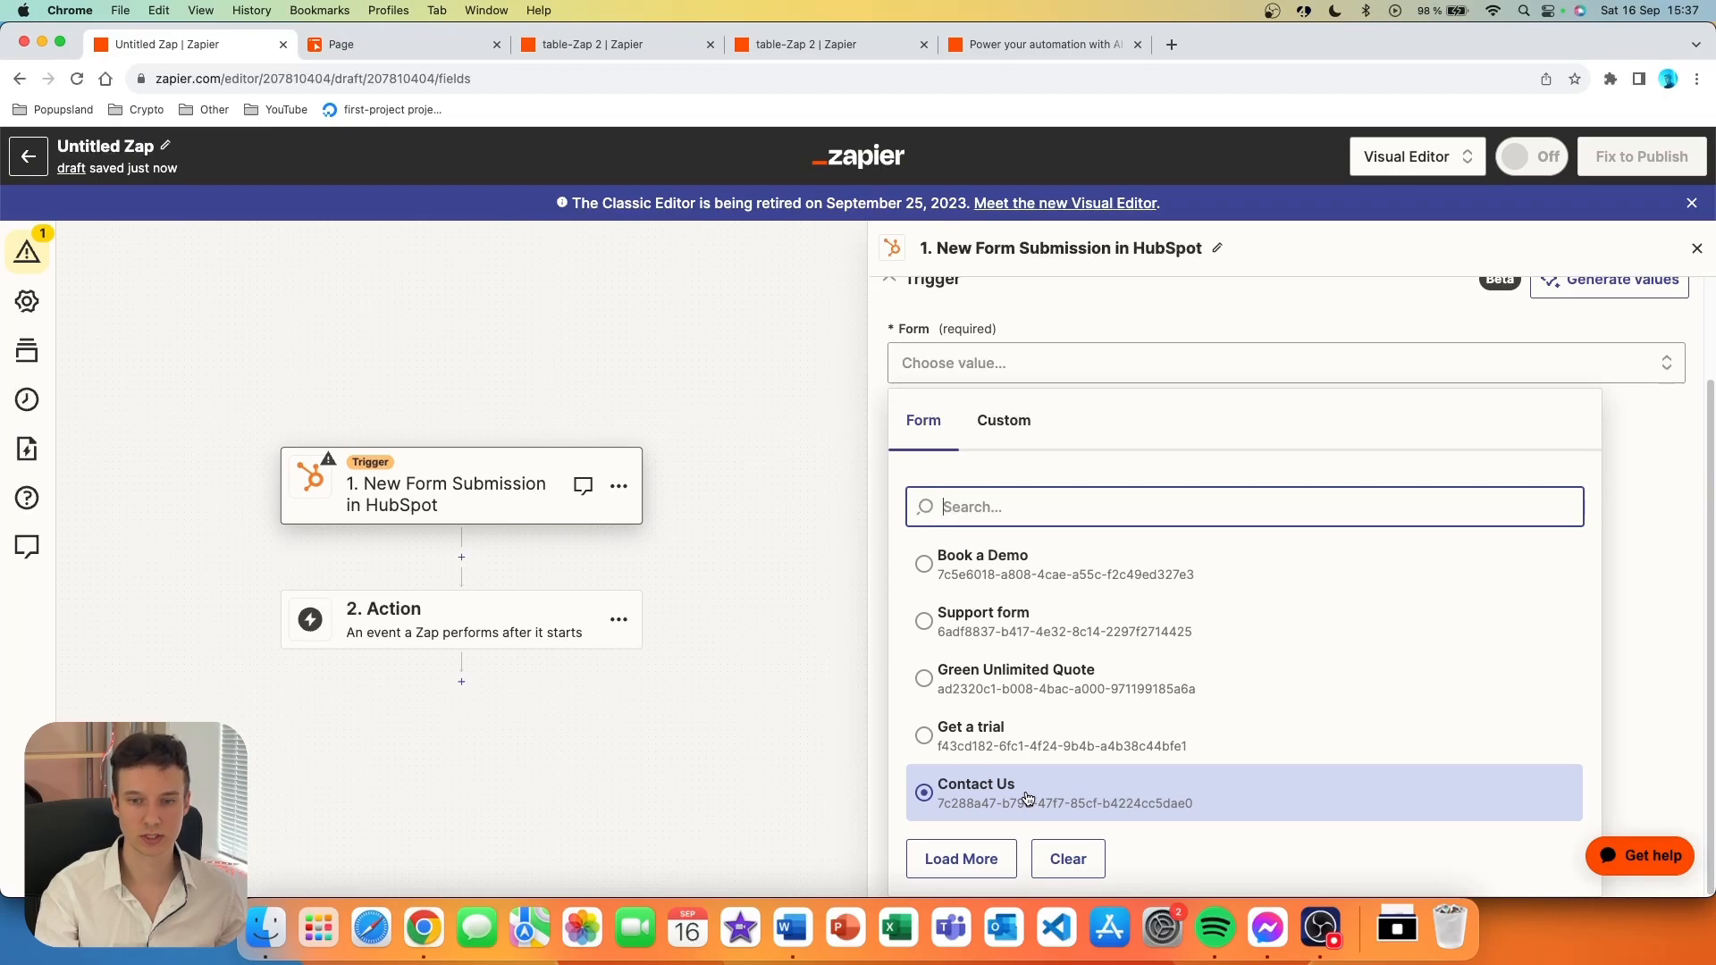
left_click(1113, 566)
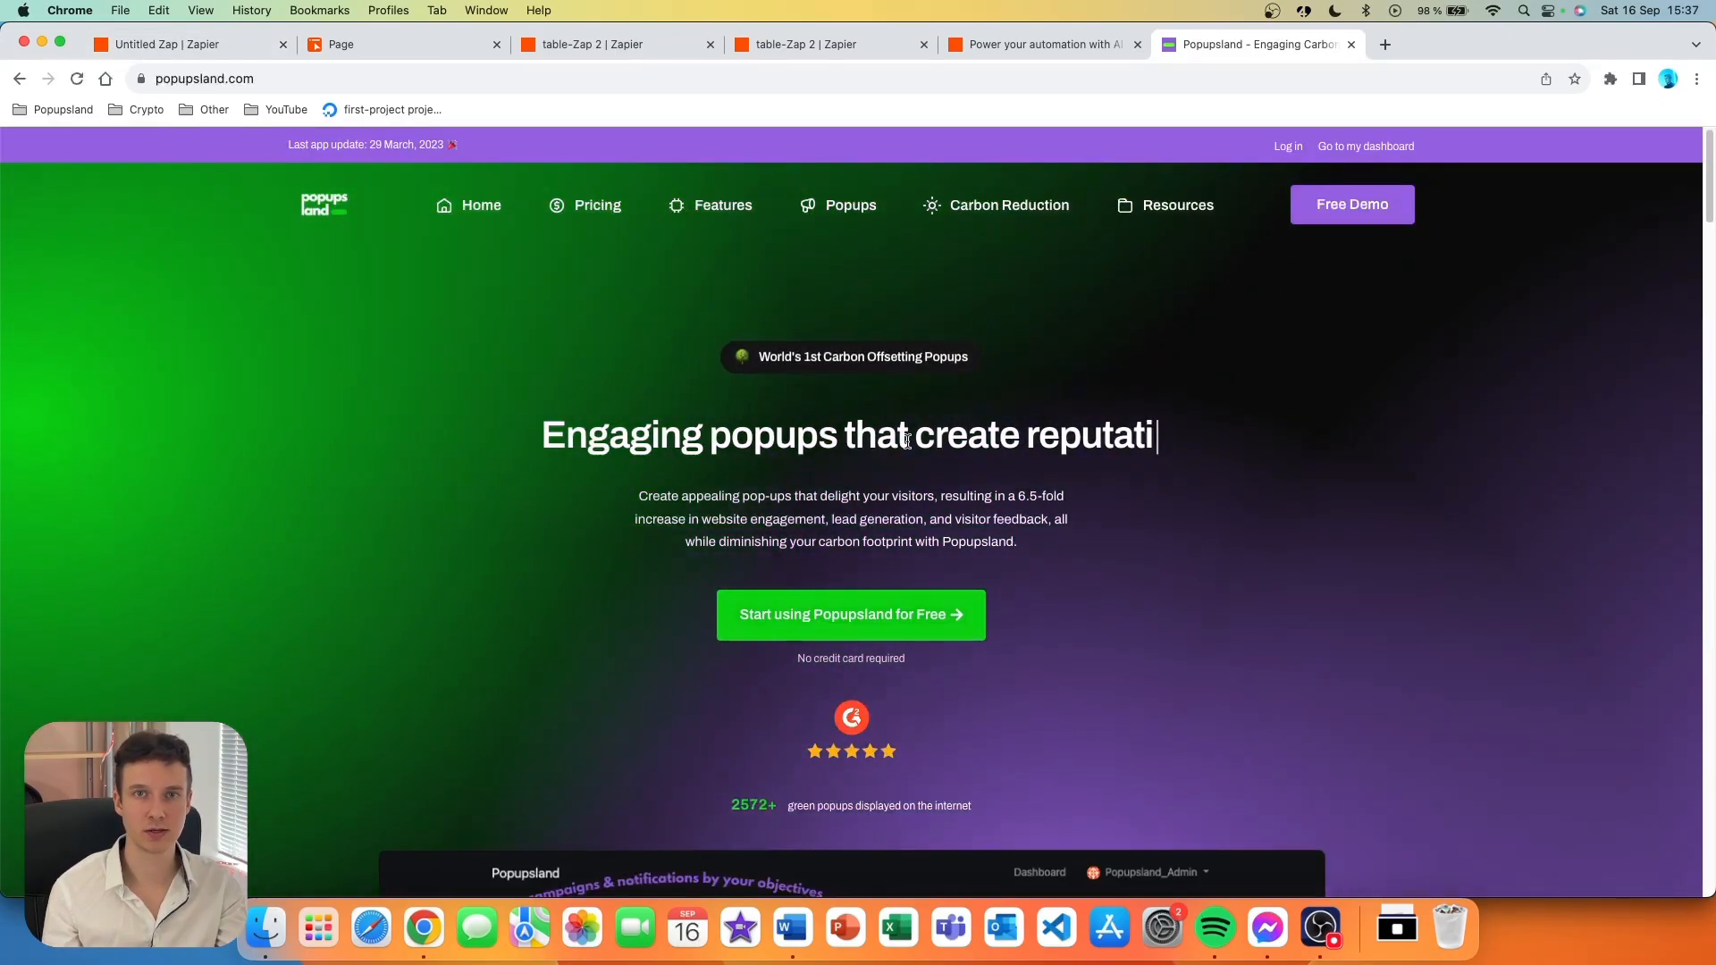
- On the Popupsland website, open the Contact Us page from the footer and look over its contact form
scroll(822, 529, "down", 20)
scroll(822, 529, "down", 20)
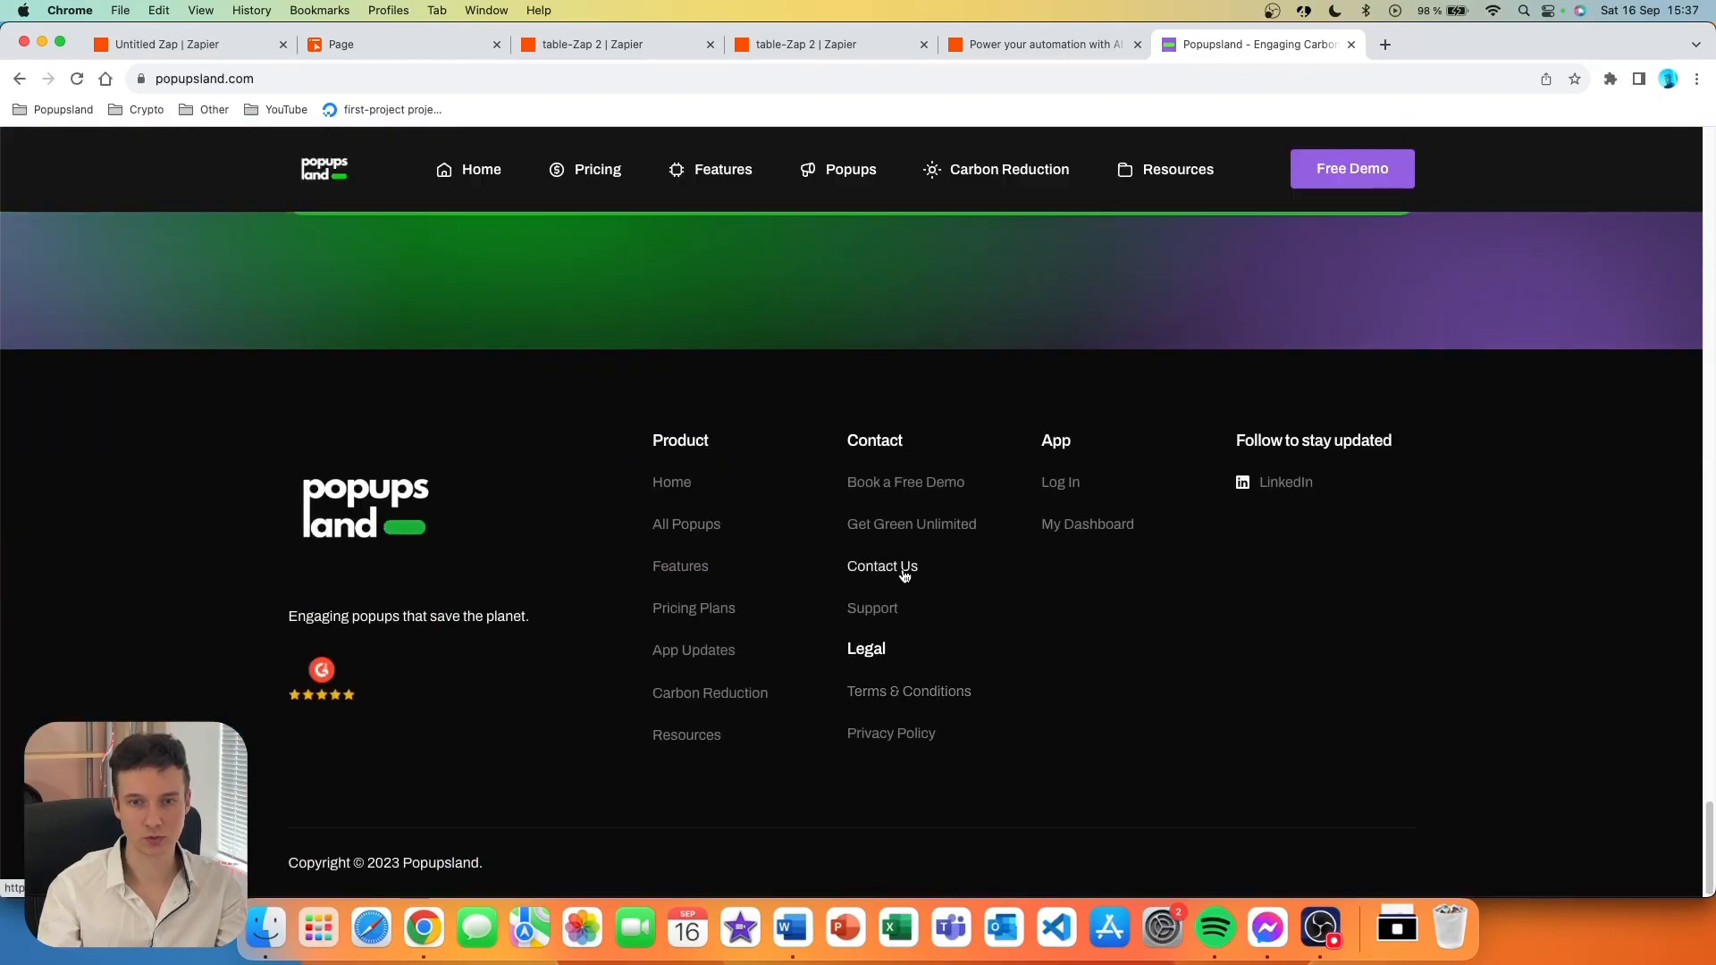
left_click(906, 575)
scroll(801, 555, "down", 5)
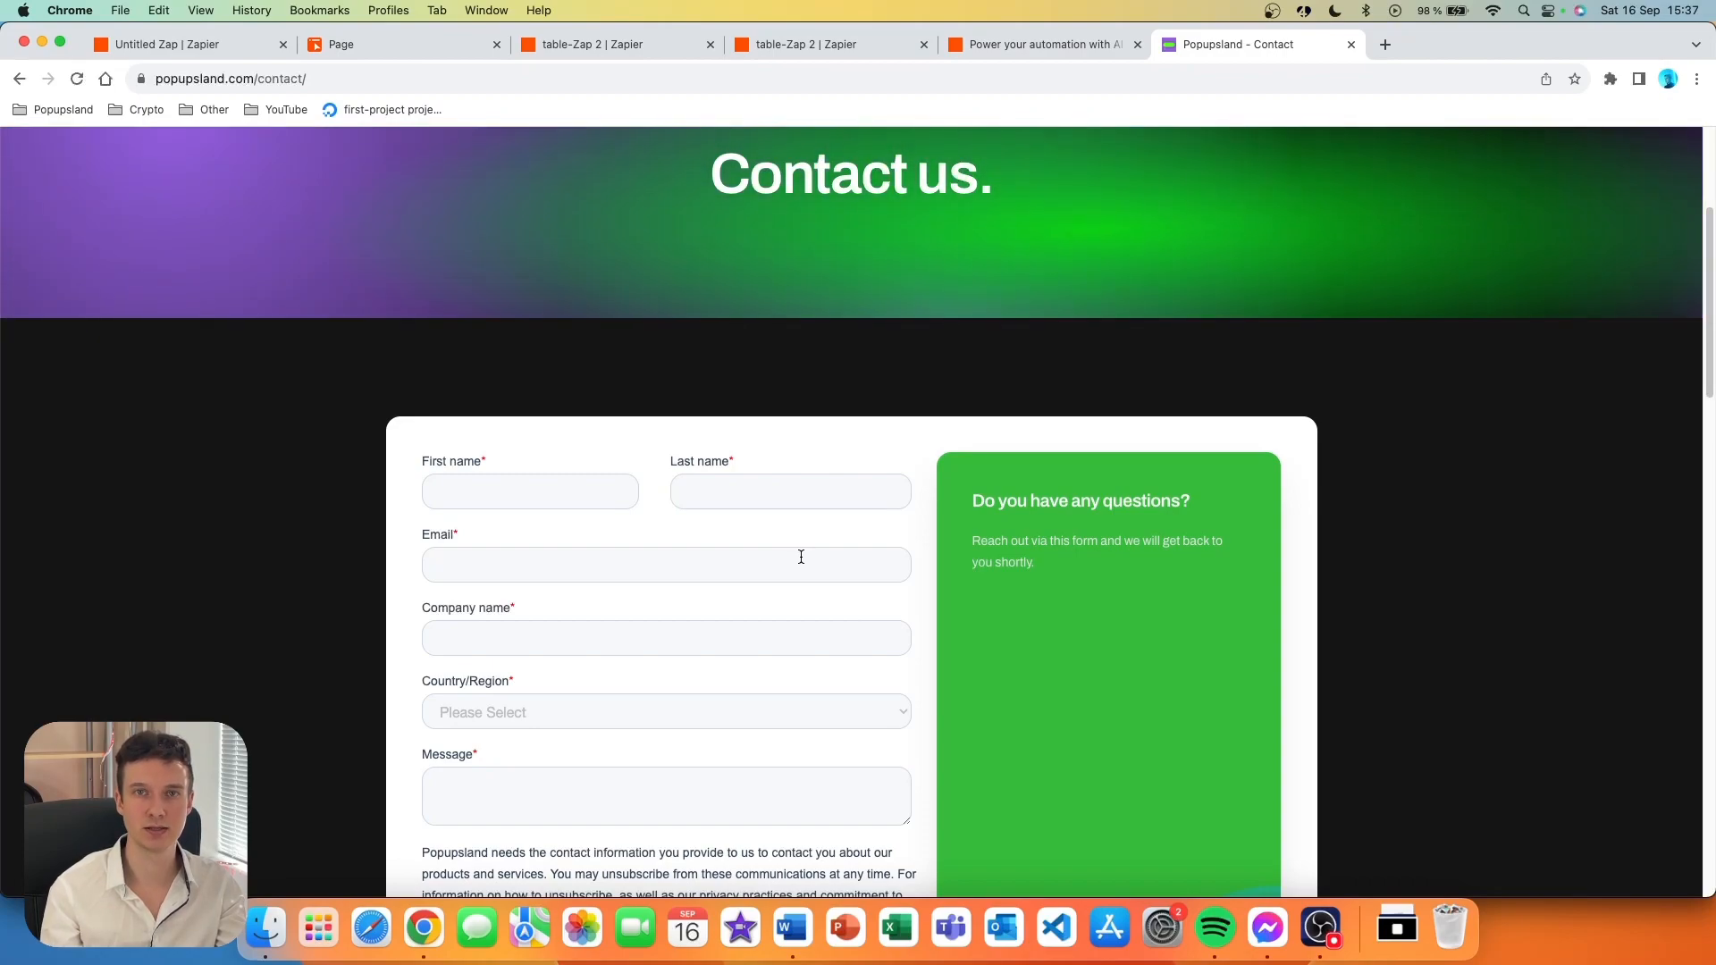
scroll(801, 557, "down", 3)
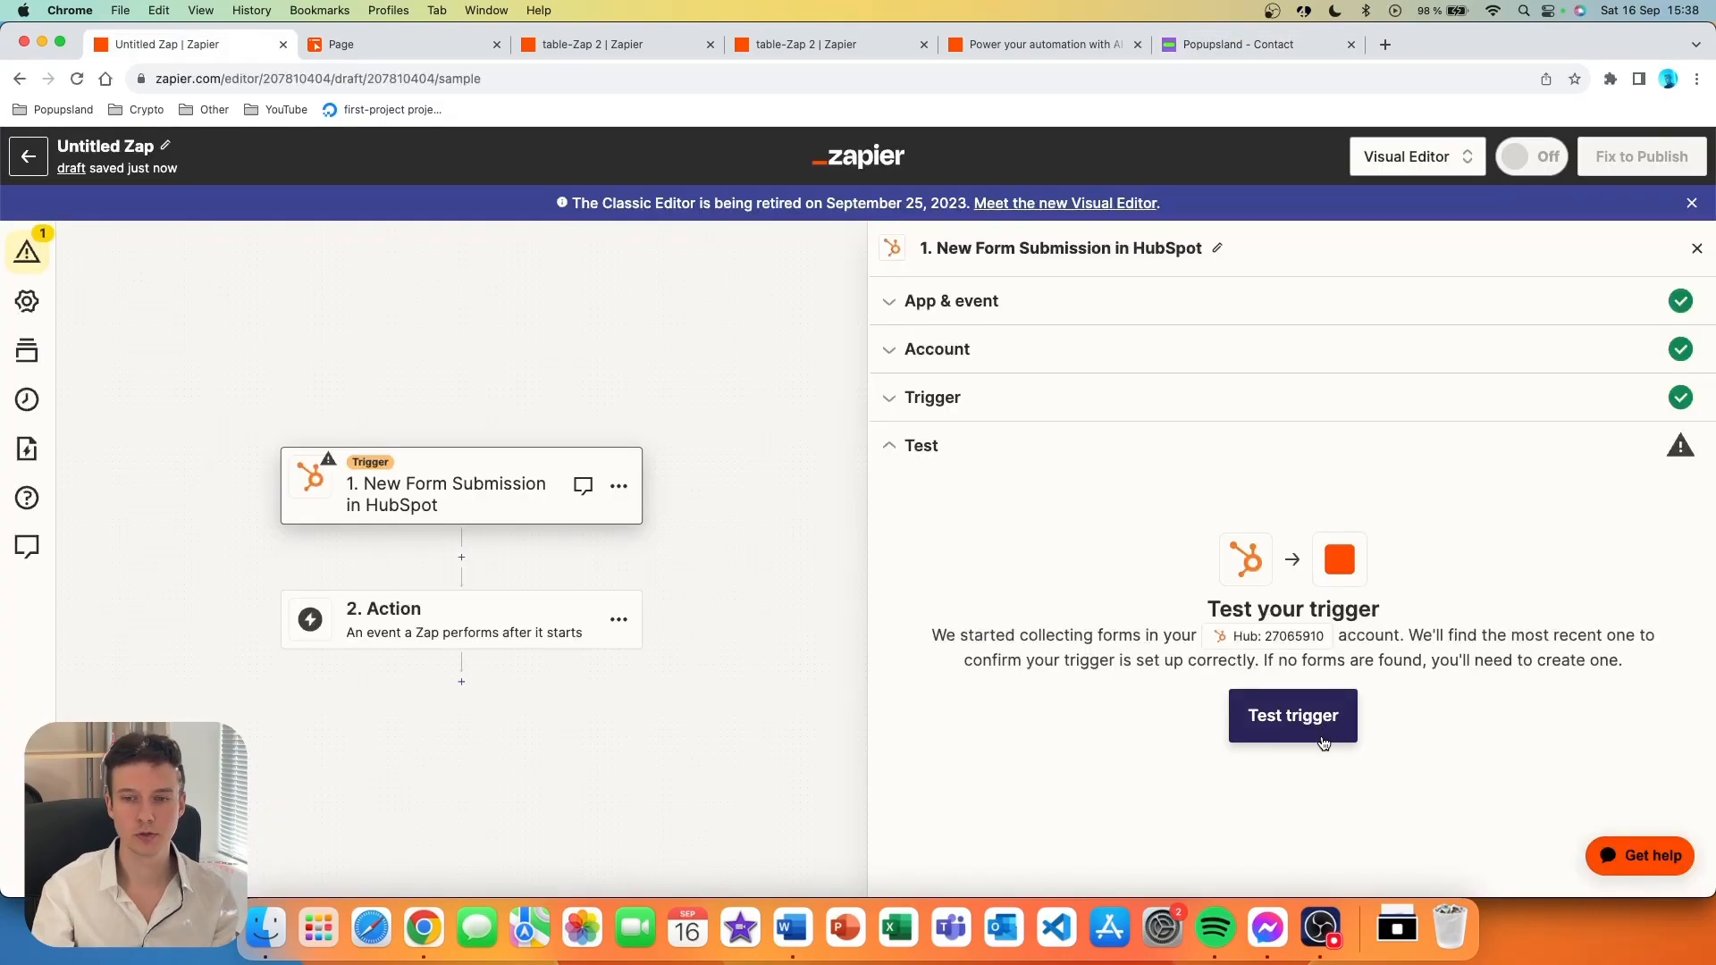
- Test the HubSpot trigger in the Zap, review the Form A record's fields, and continue with that record
left_click(1321, 733)
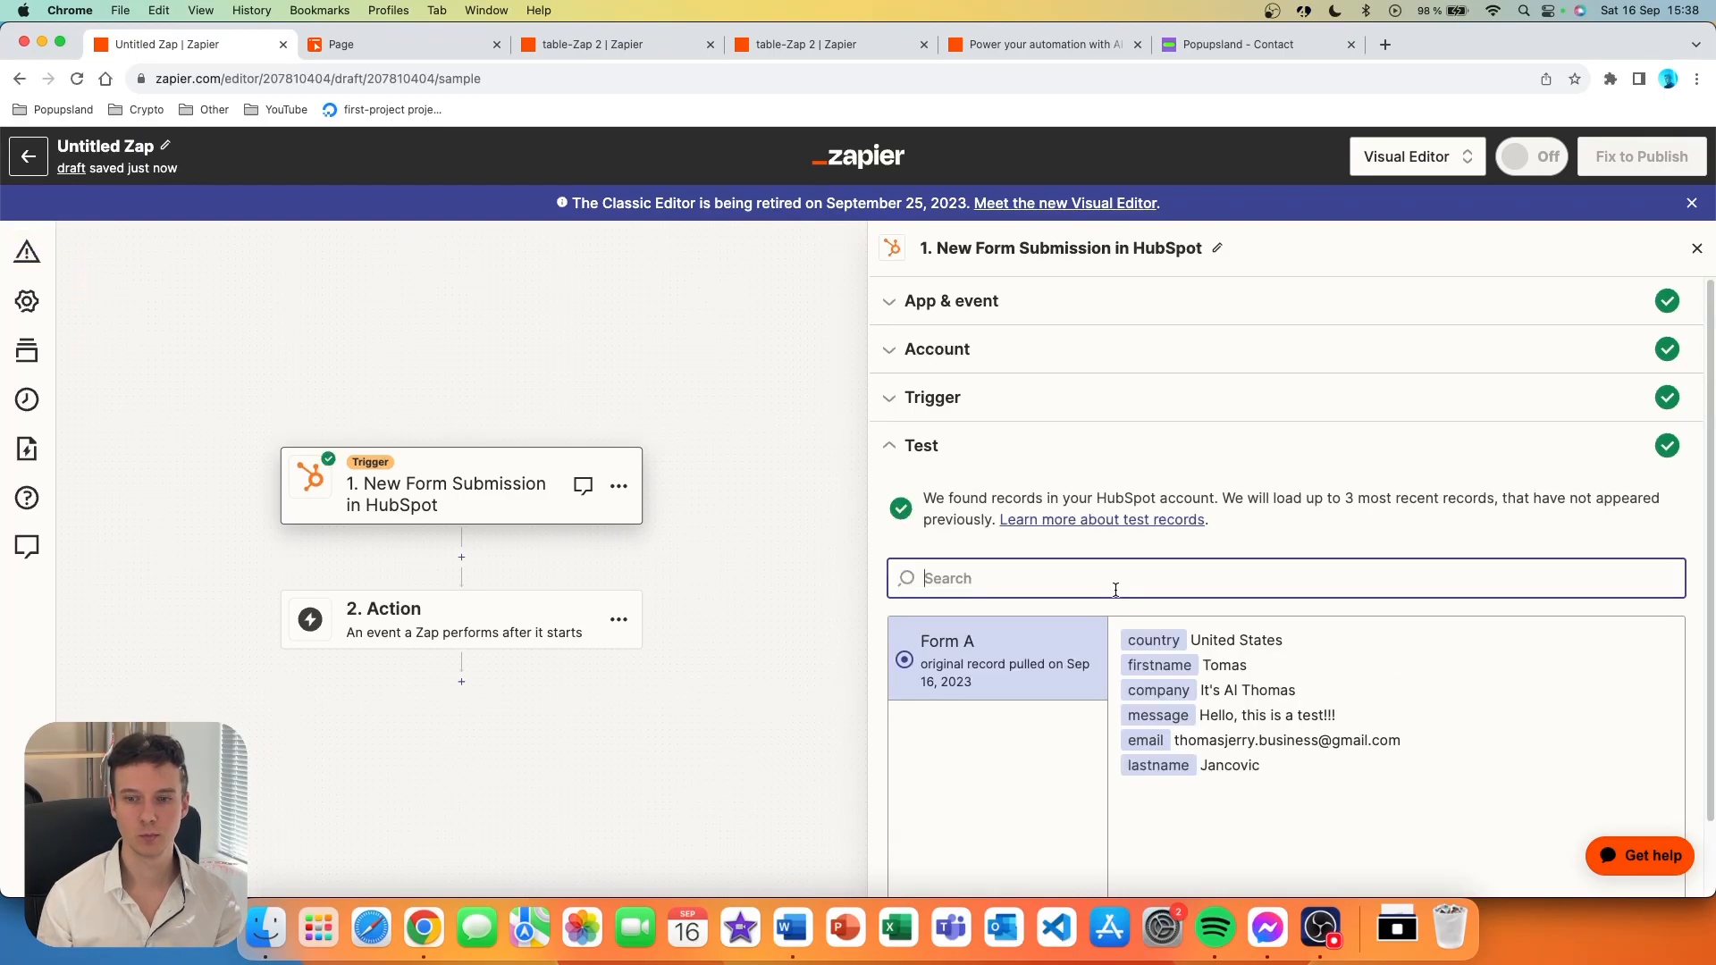
scroll(1115, 589, "down", 1)
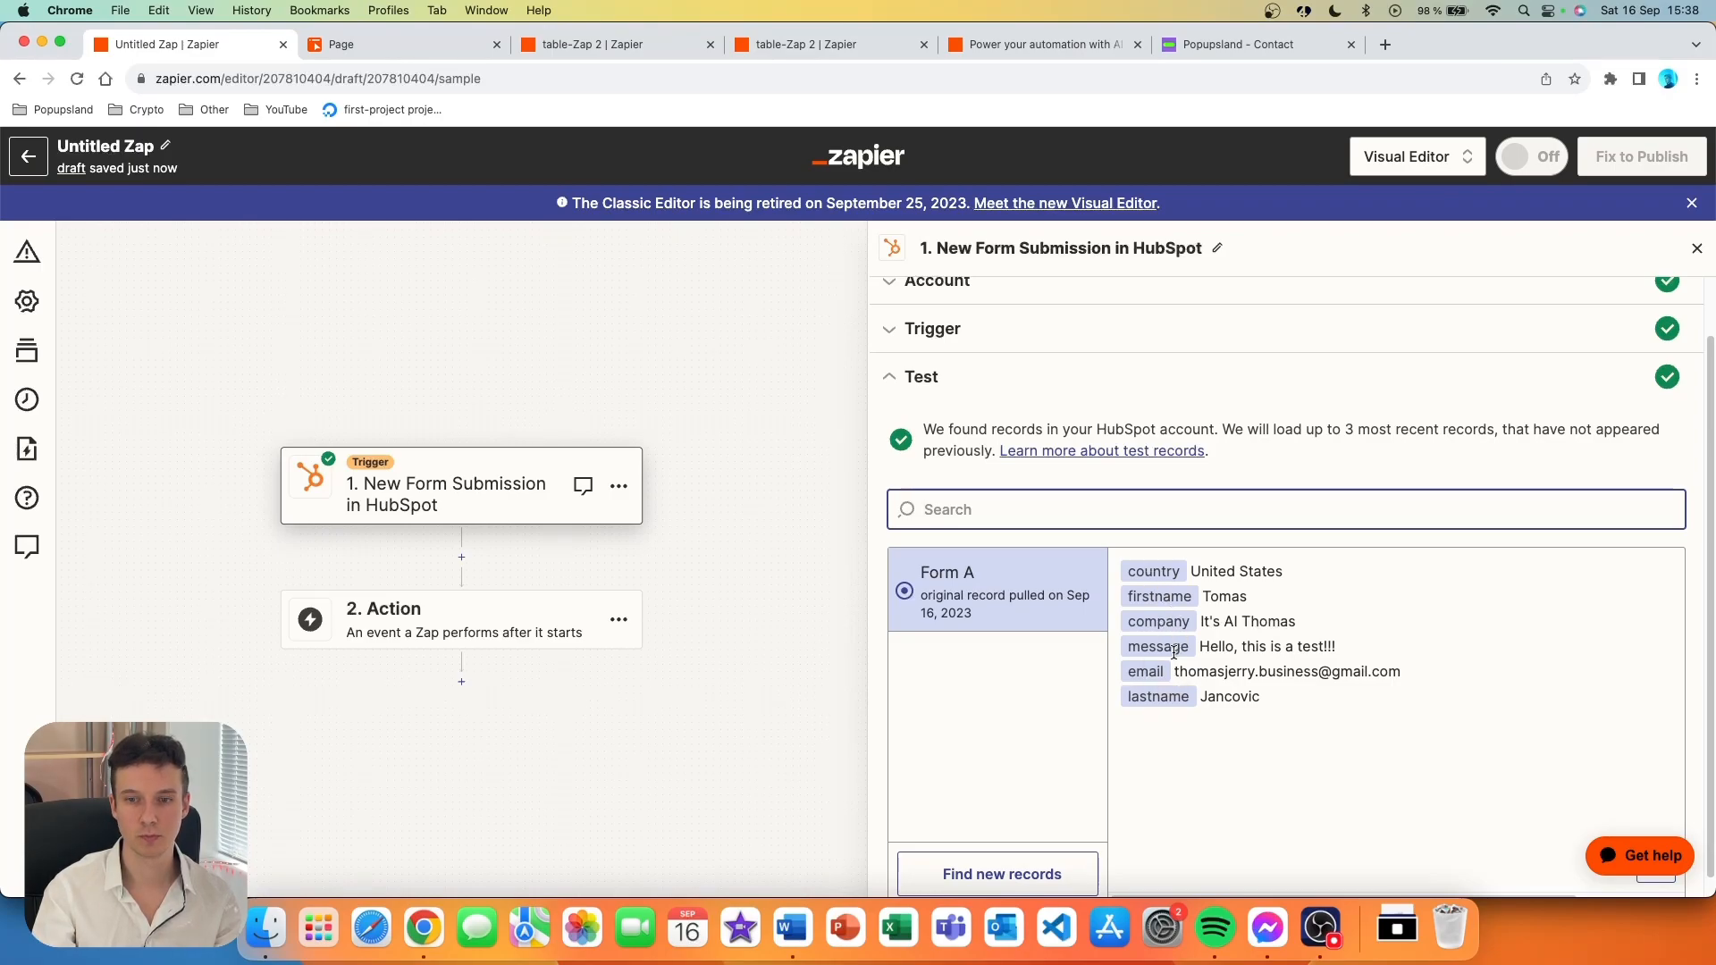
scroll(988, 660, "down", 1)
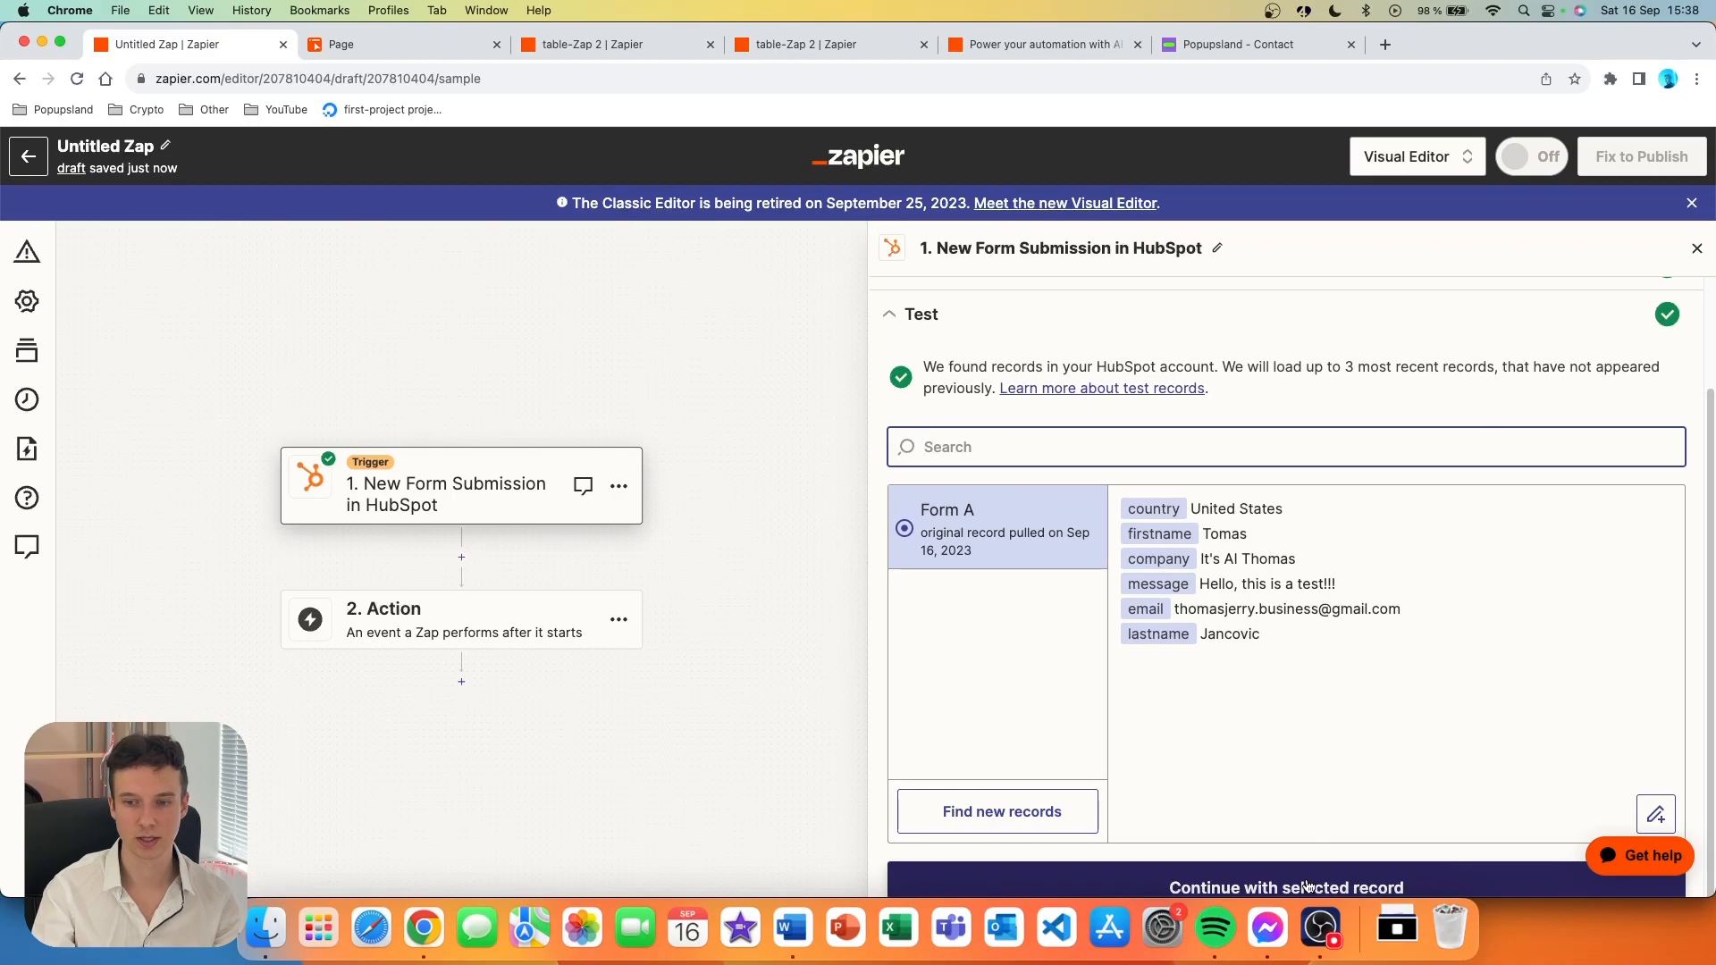
left_click(1306, 885)
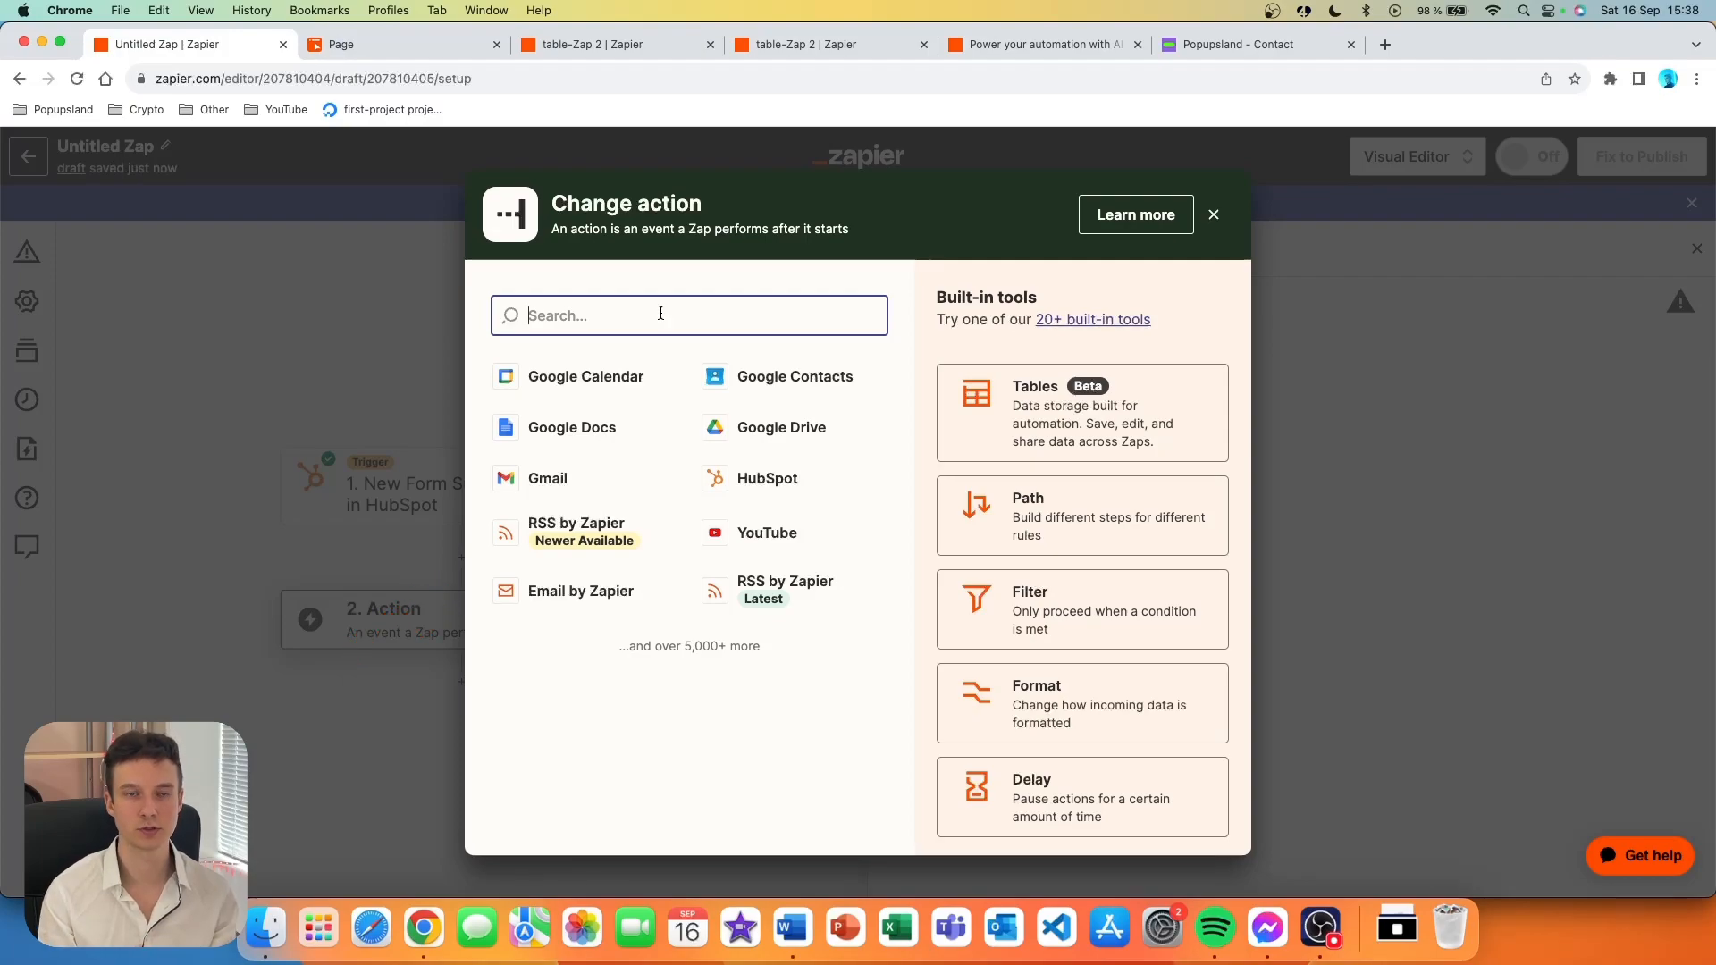
- Search the action apps for "gmail" and choose Gmail as the Zap's second step
type("gmail")
left_click(629, 390)
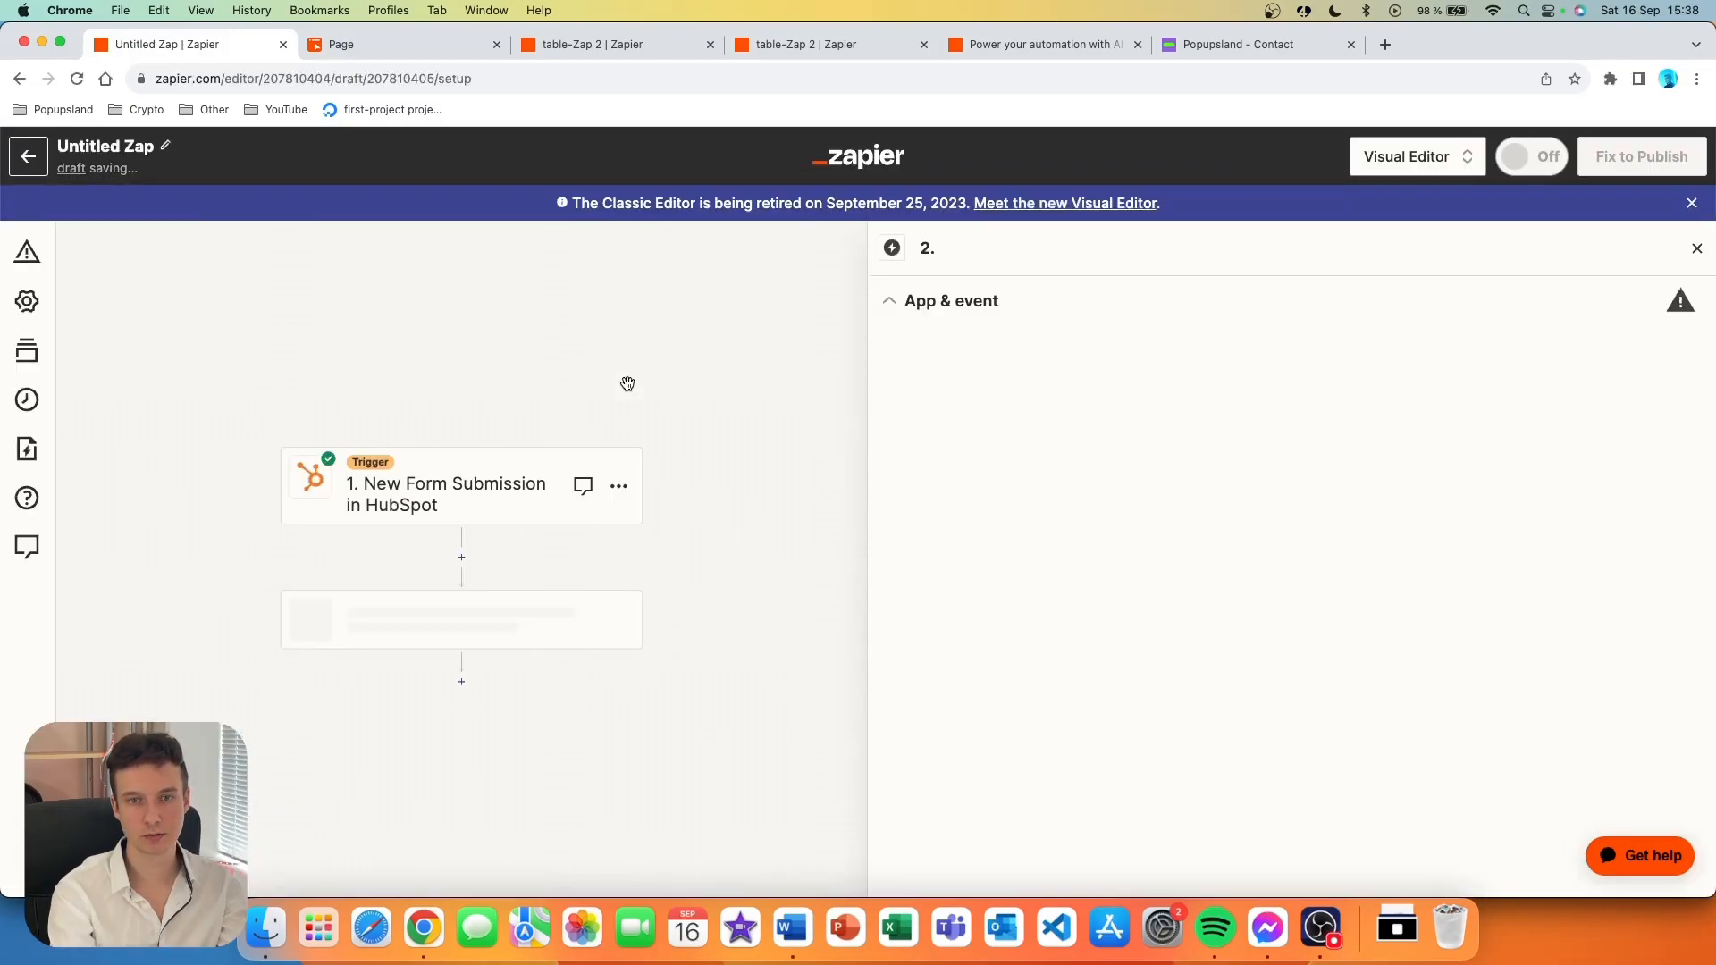
- Choose Send Email as the Gmail event and continue with the connected Gmail account
scroll(1077, 670, "down", 3)
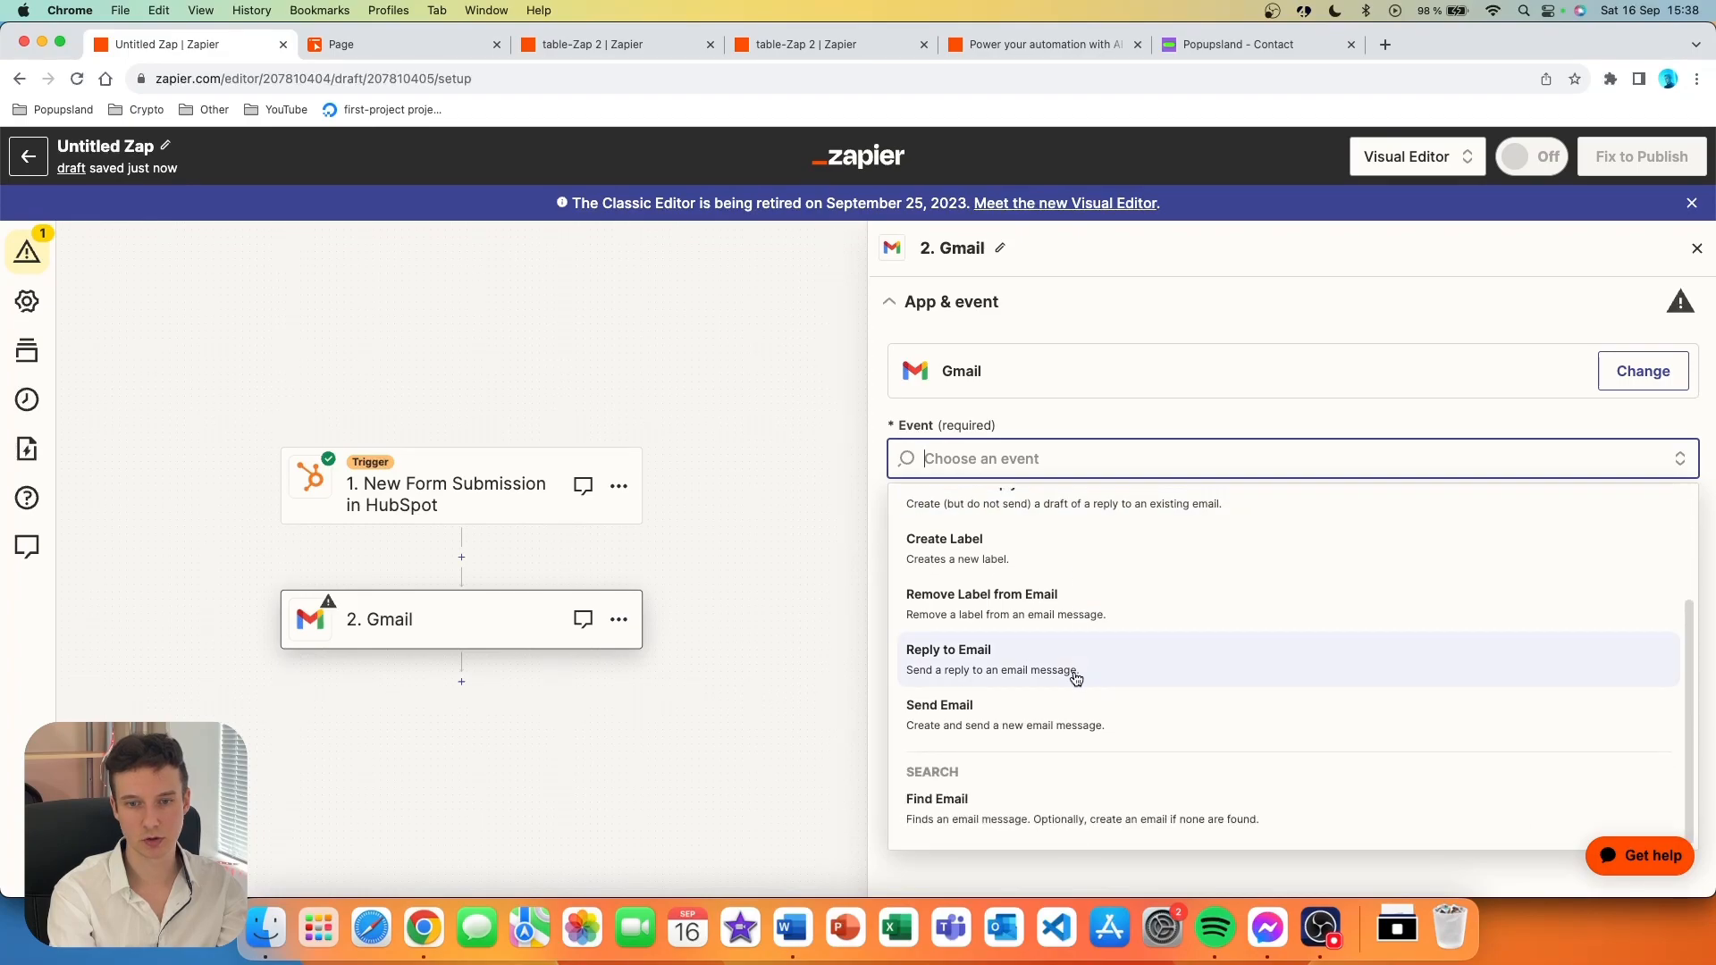
left_click(1077, 711)
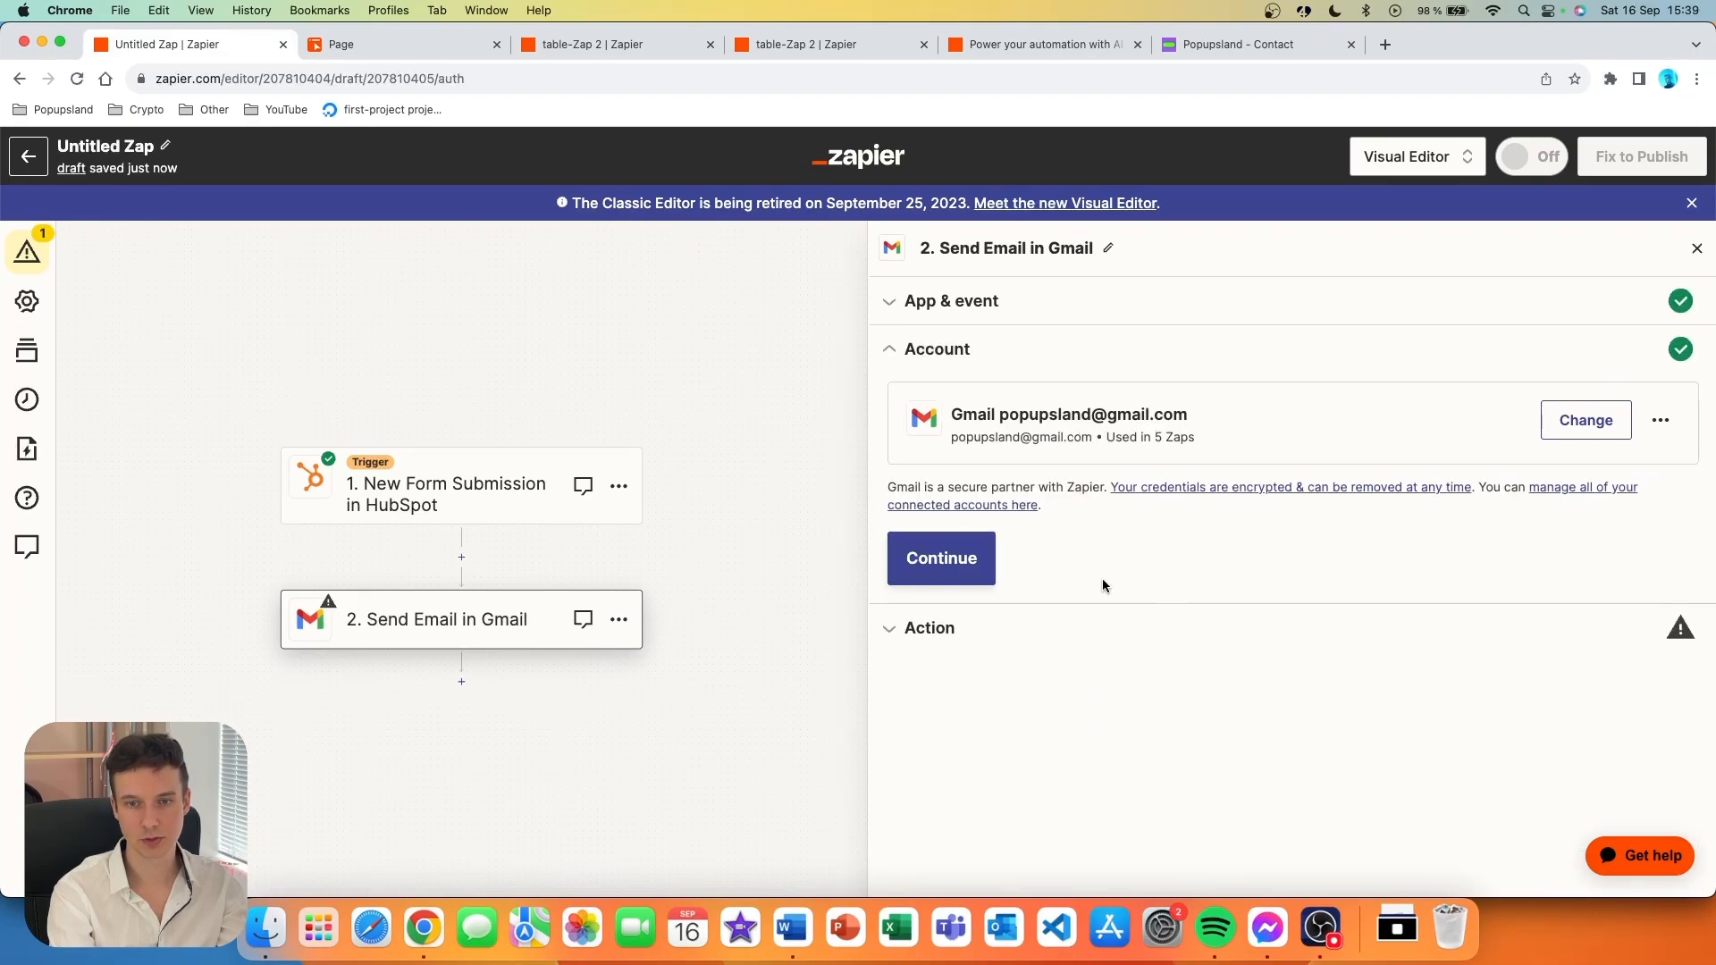
left_click(983, 568)
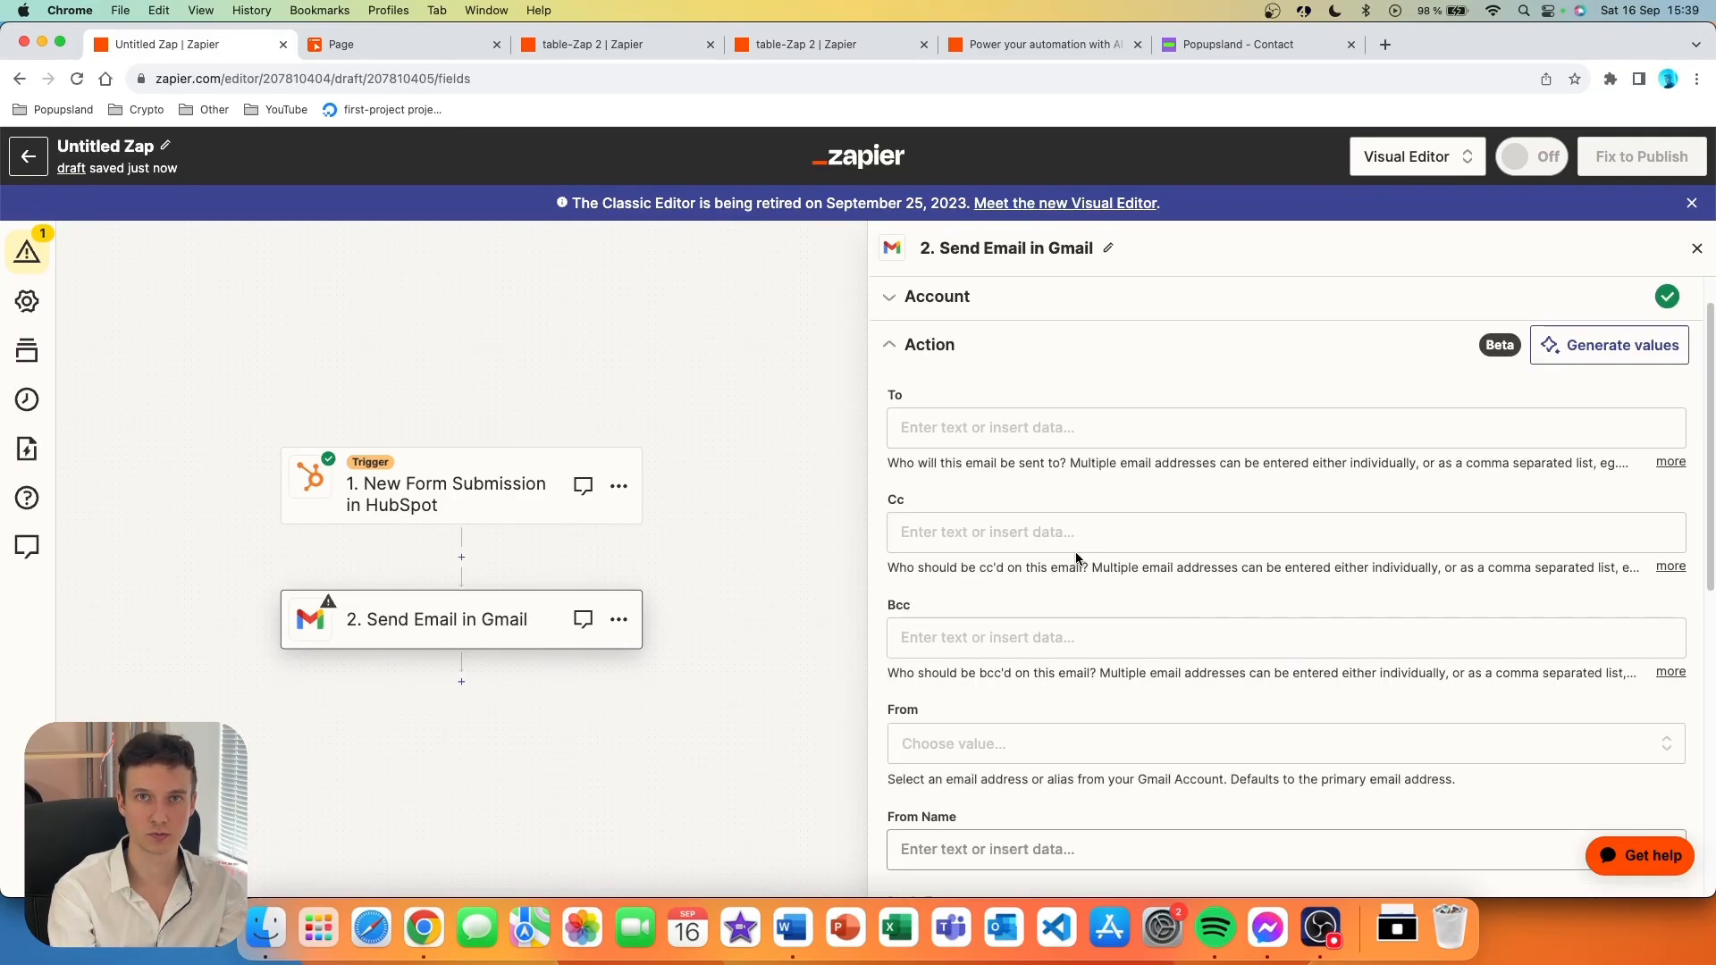
- Paste the recipient's email address into the To field and set the From Name to "Your Hubspot CRM"
left_click(1003, 436)
key("super+v")
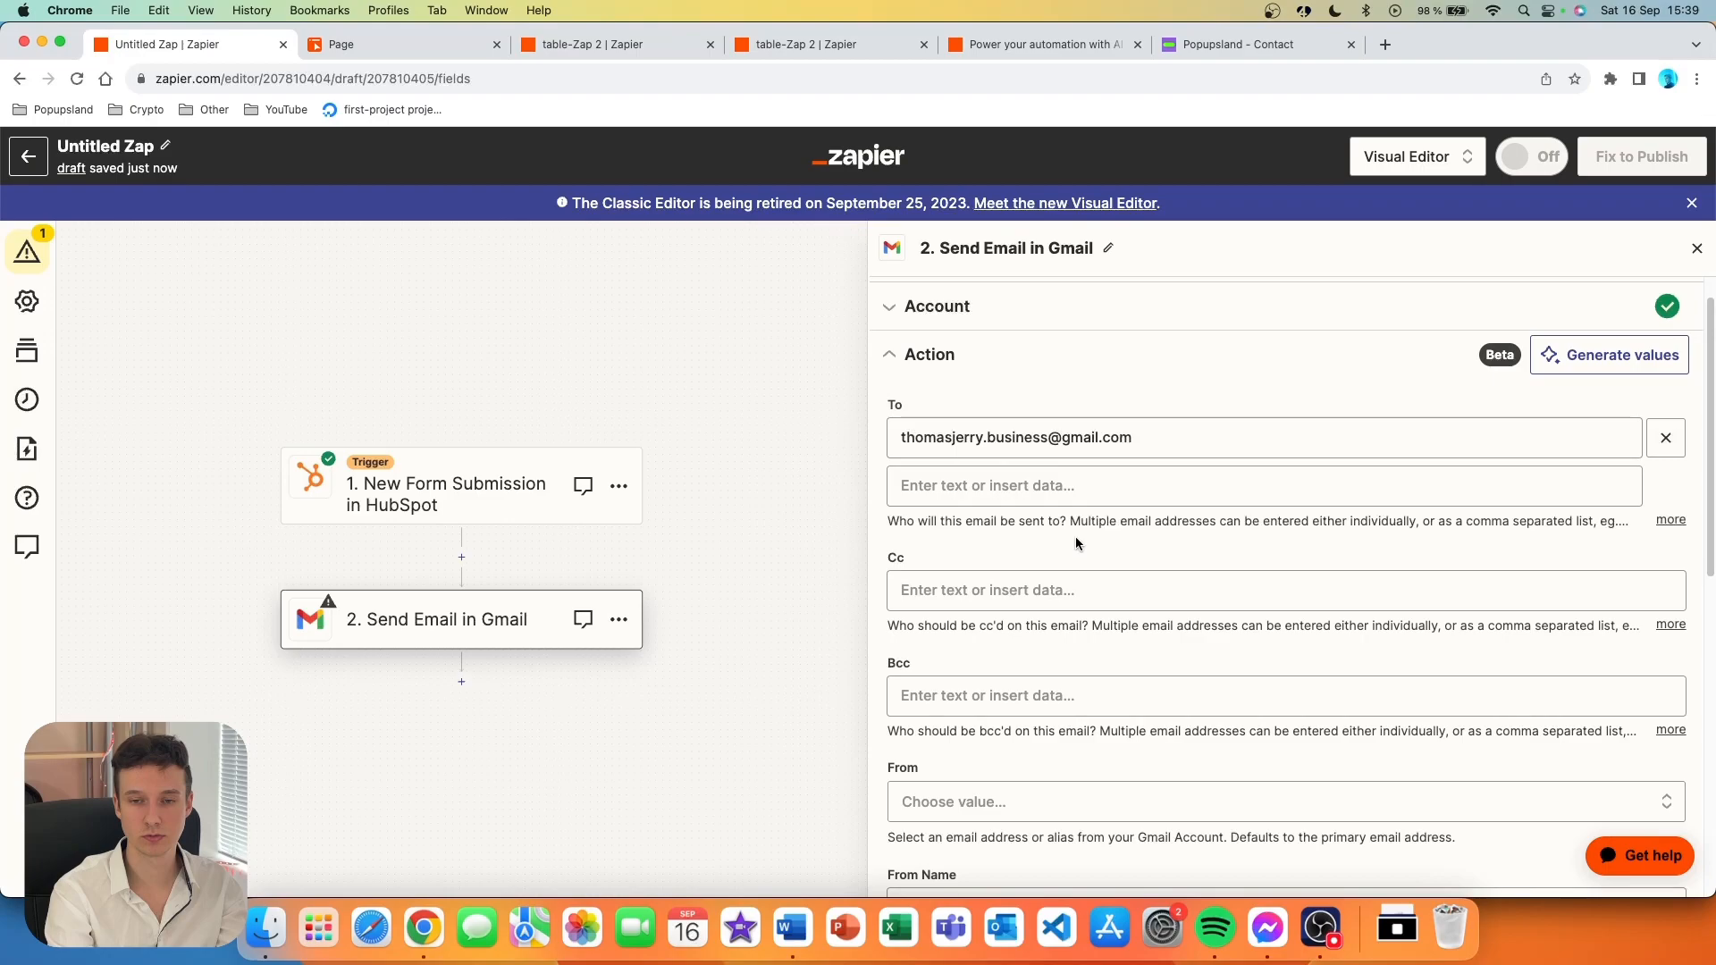
scroll(983, 522, "down", 4)
scroll(935, 511, "down", 3)
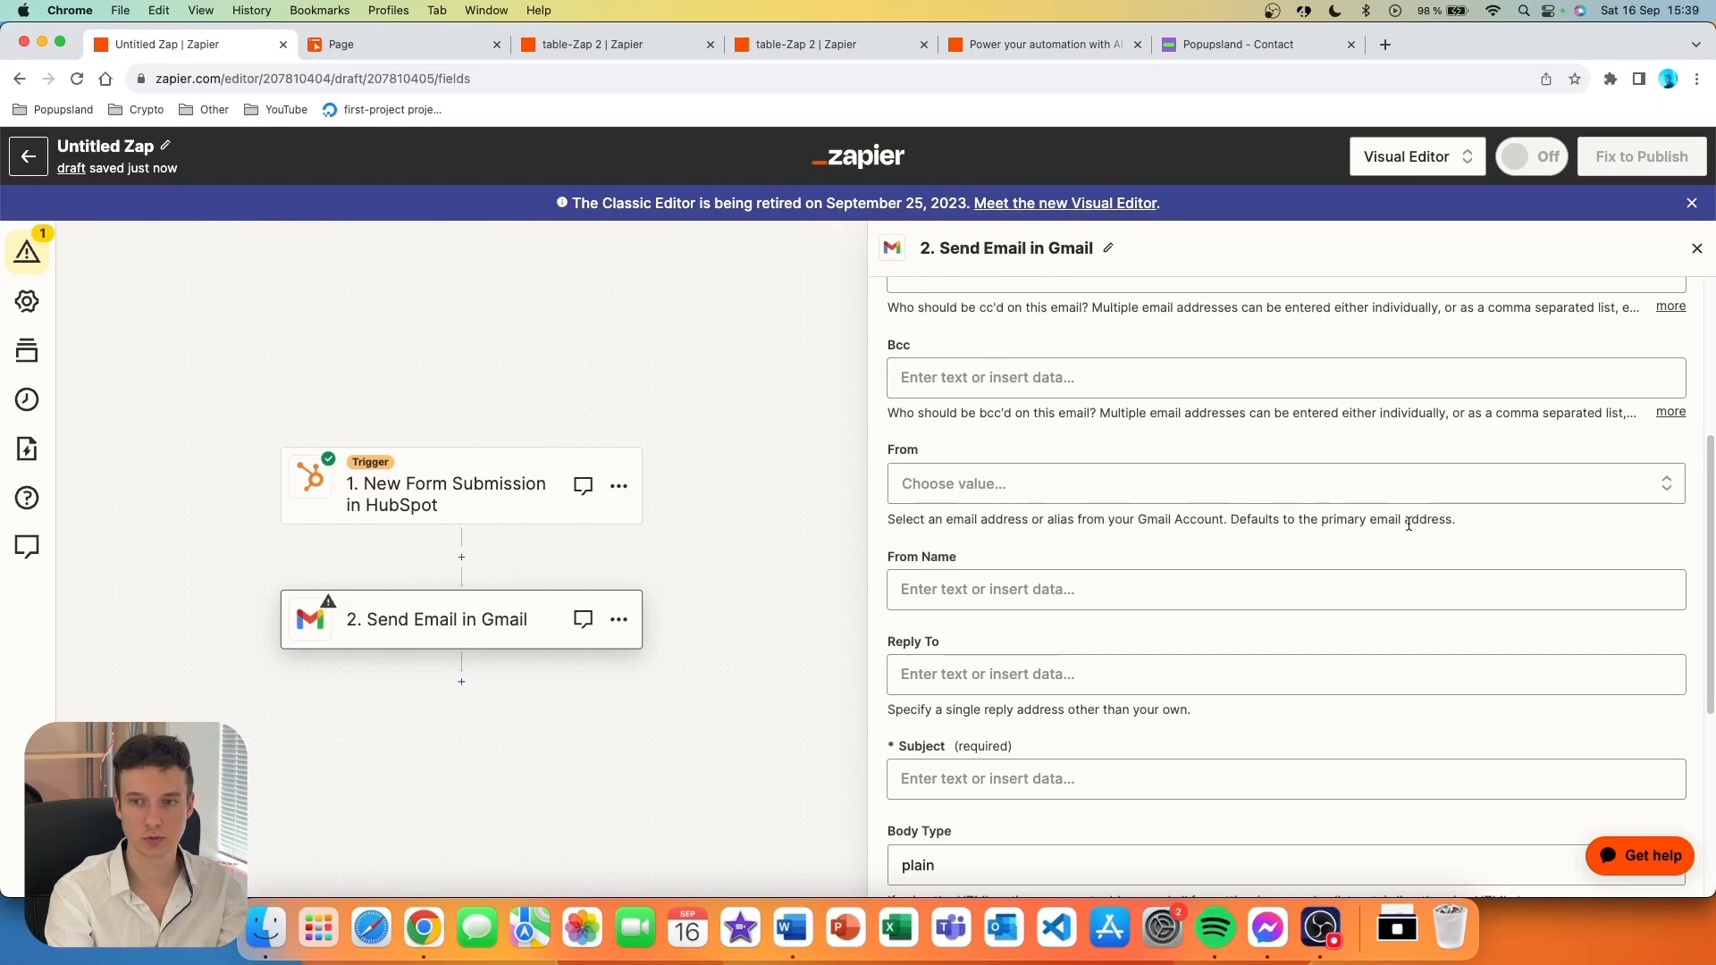
left_click(989, 579)
type("Your Hubspot CRM")
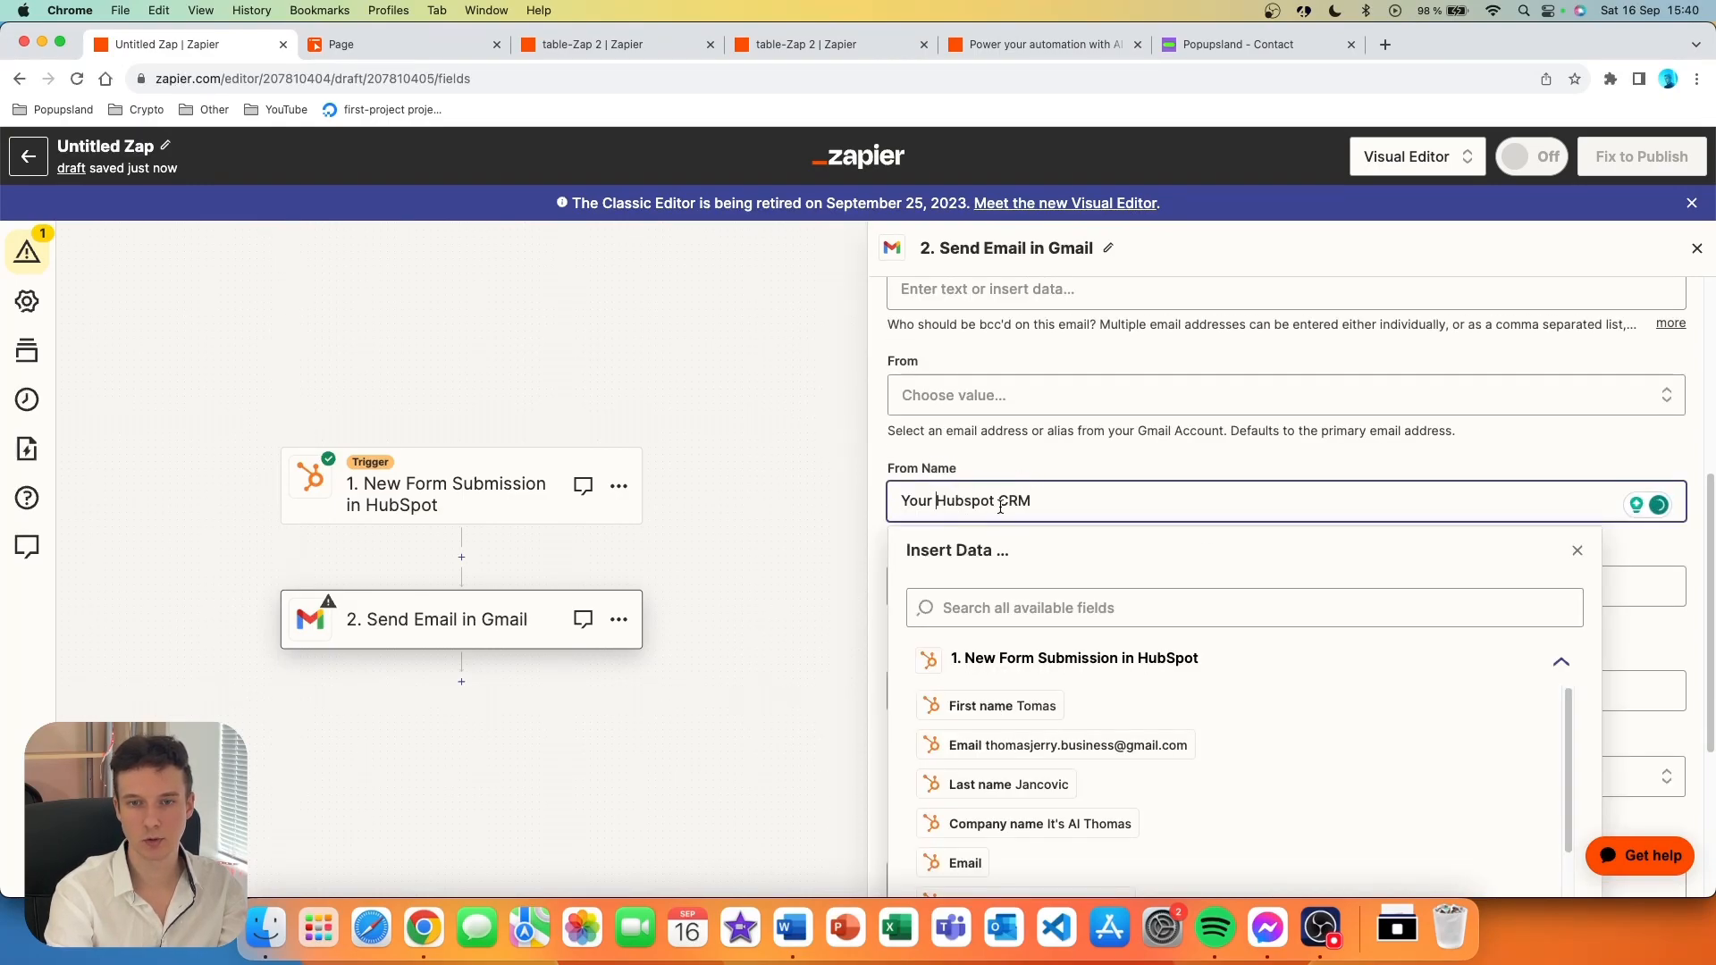
left_click(1054, 468)
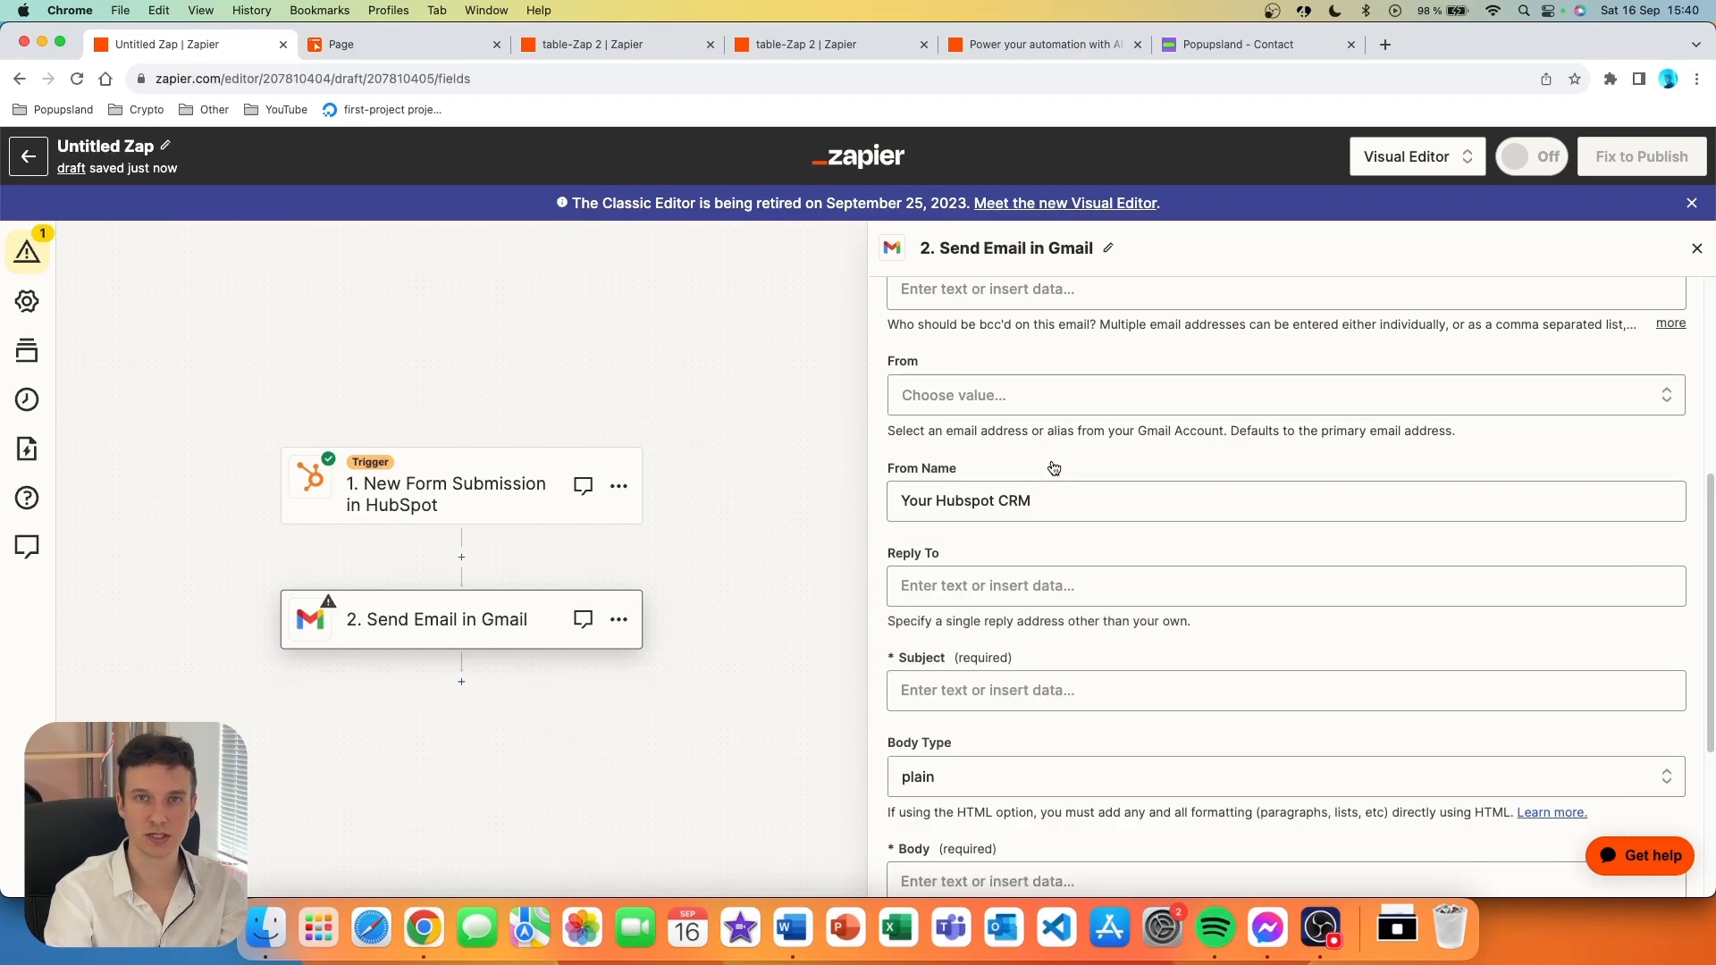
- Set the email subject to "New Contact Us Form Lead Received"
scroll(983, 451, "down", 2)
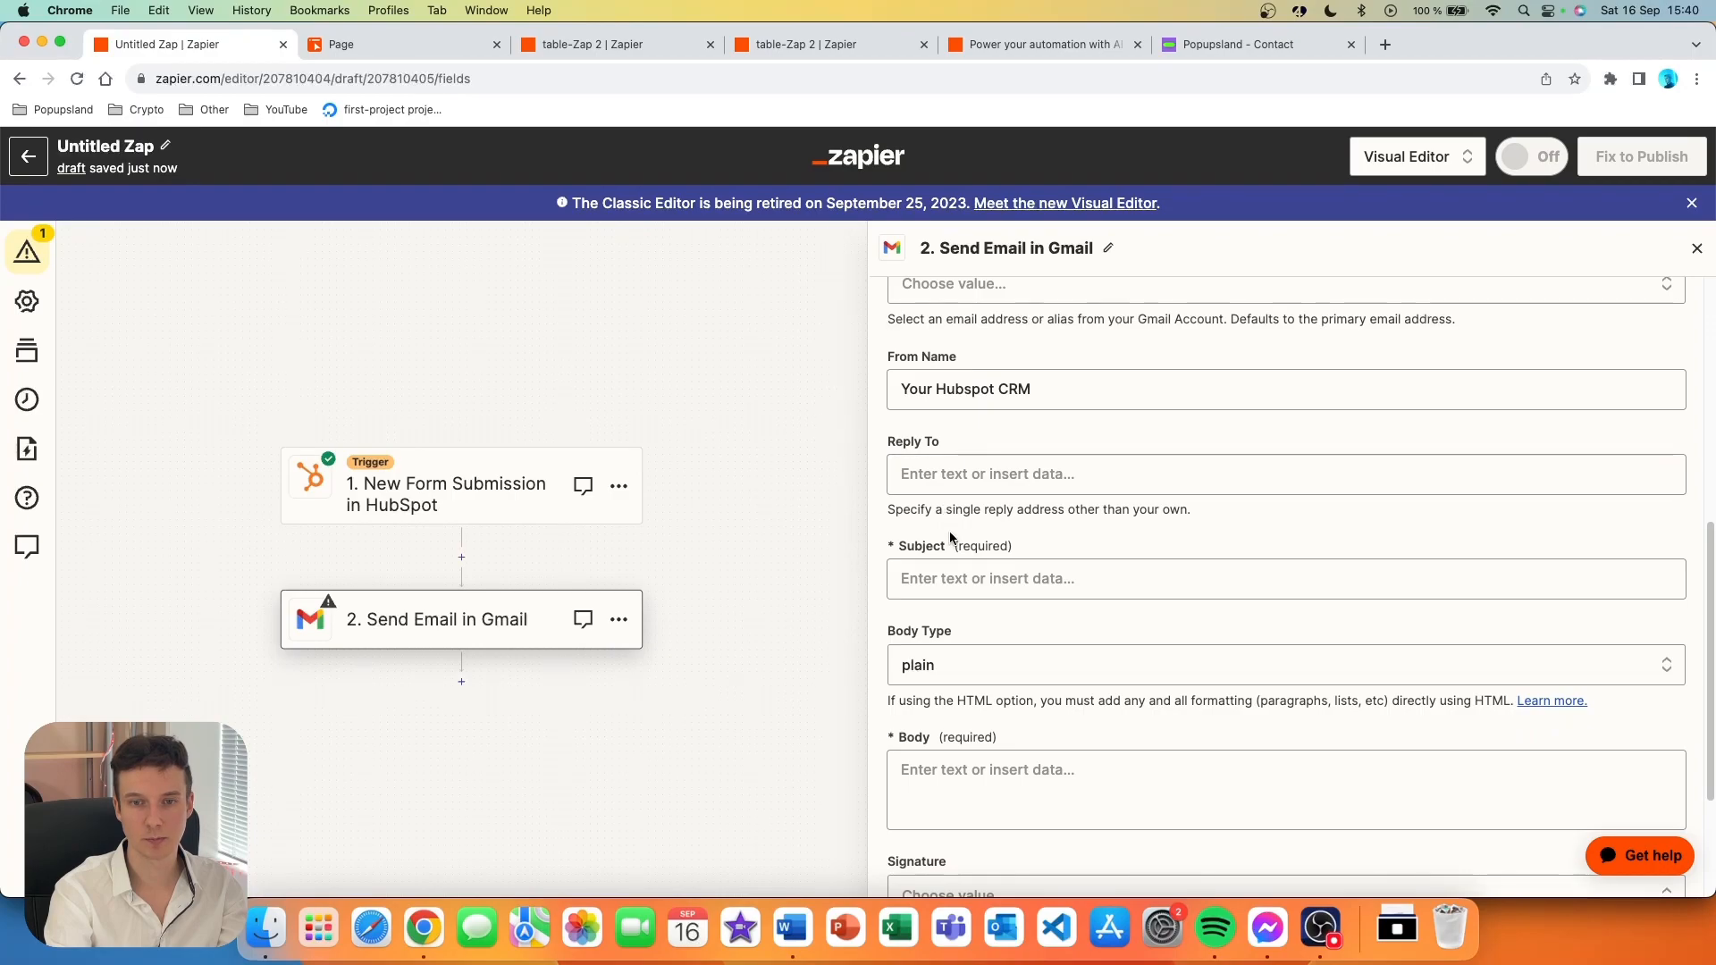
scroll(956, 540, "down", 2)
scroll(970, 518, "down", 1)
left_click(980, 460)
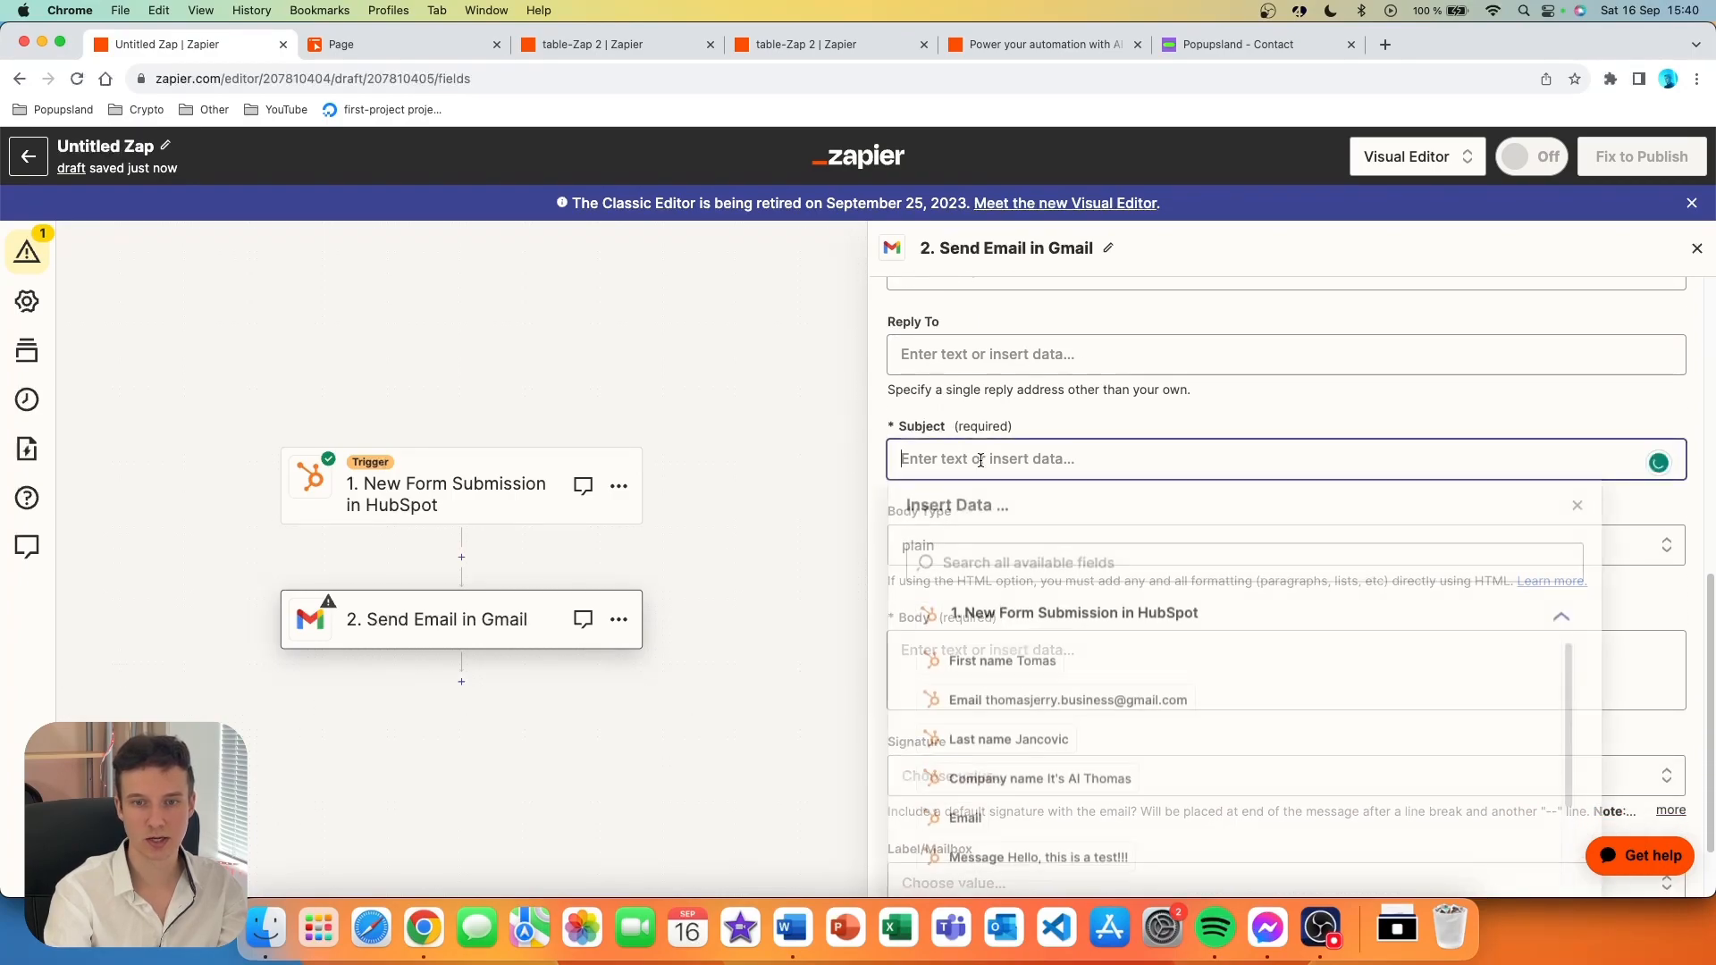
type("New Contact Us Form Lead Received")
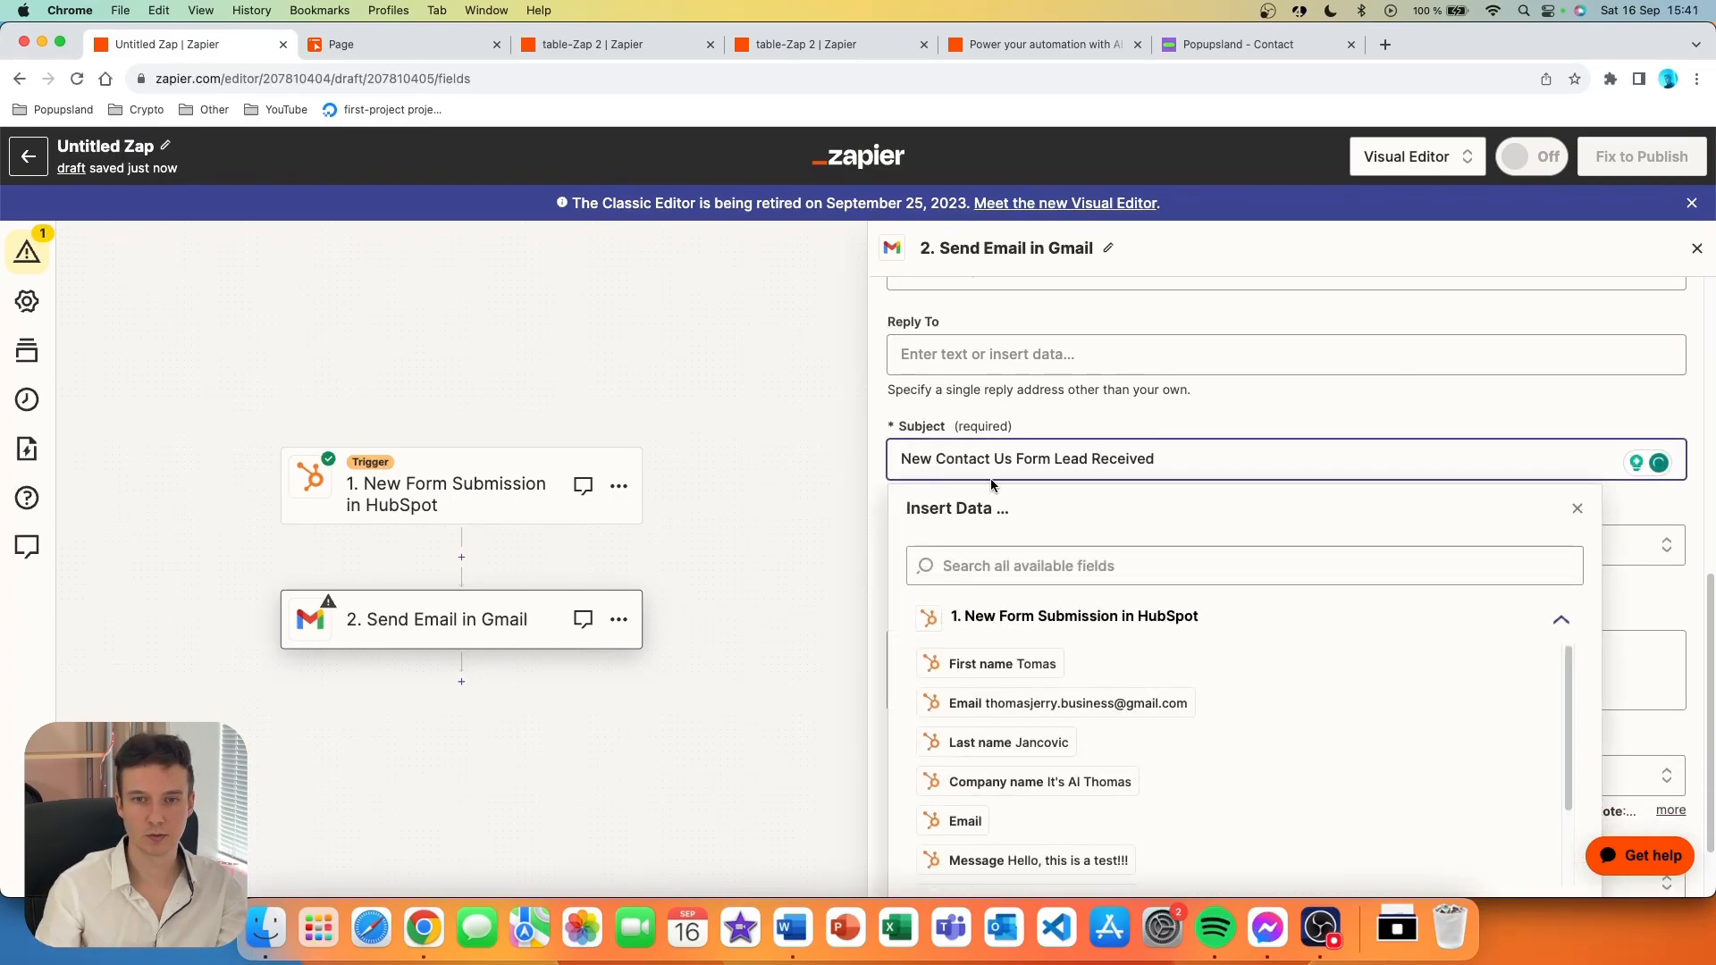
left_click(1201, 425)
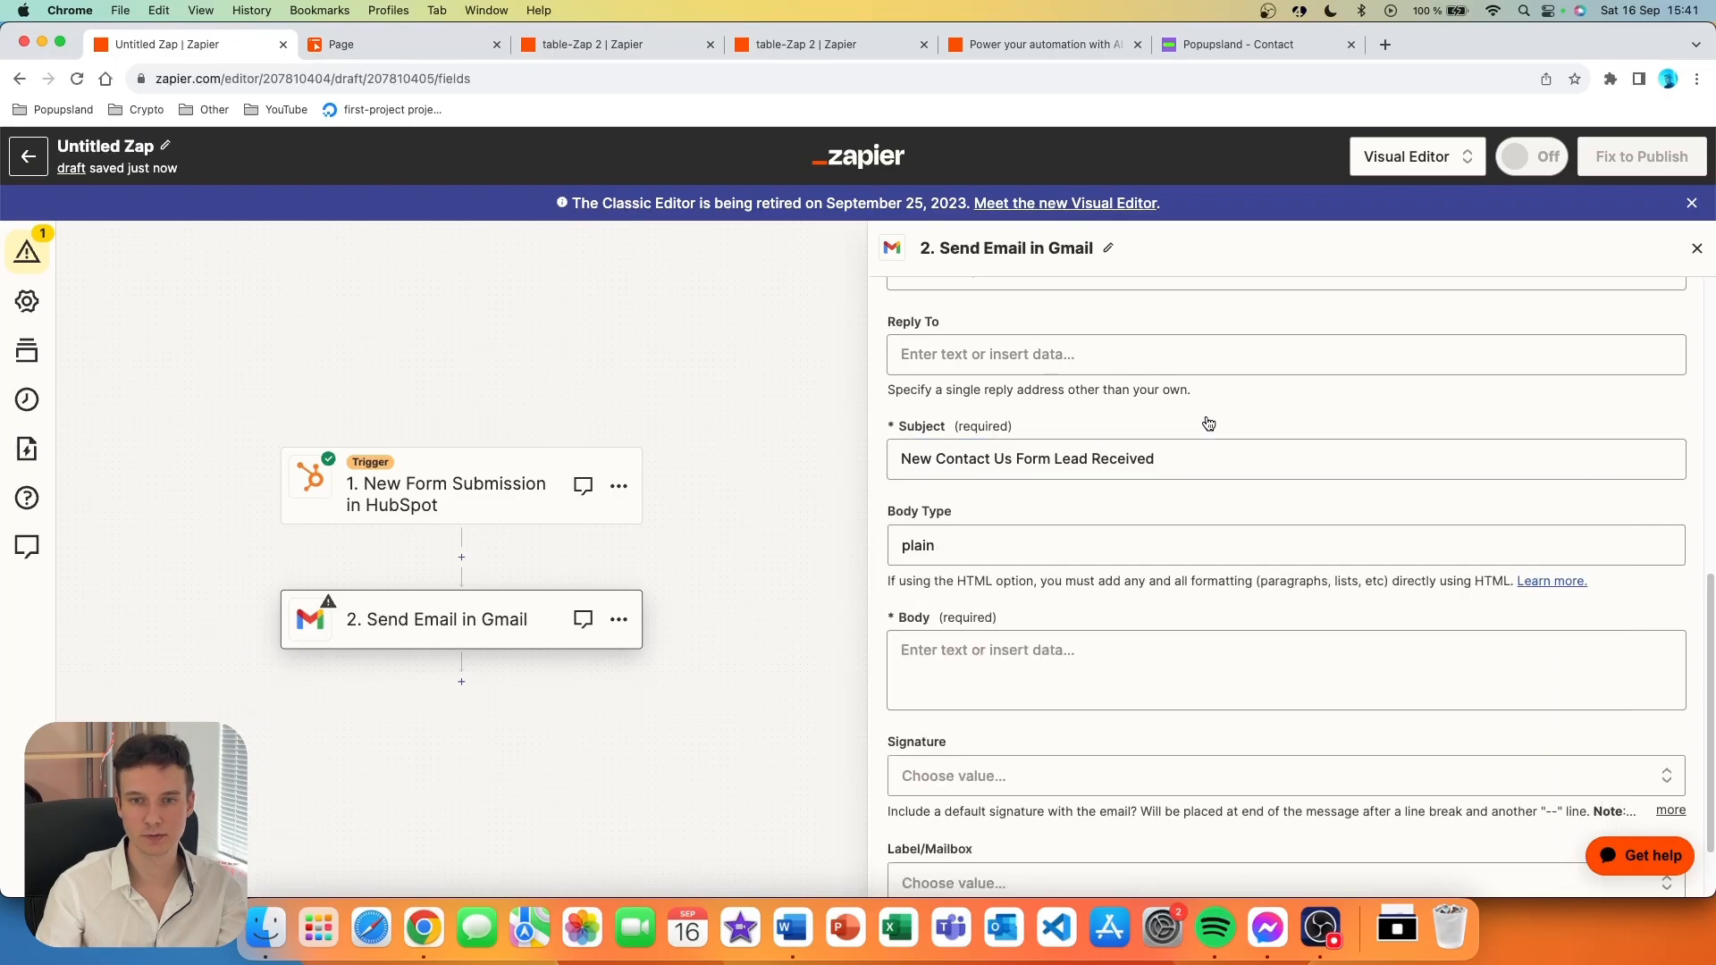
- Write the email body "Great news, you have a new Contact Us lead. Here is the information about the lead:" with Name, Country and Message lines
scroll(1010, 452, "down", 1)
left_click(1042, 576)
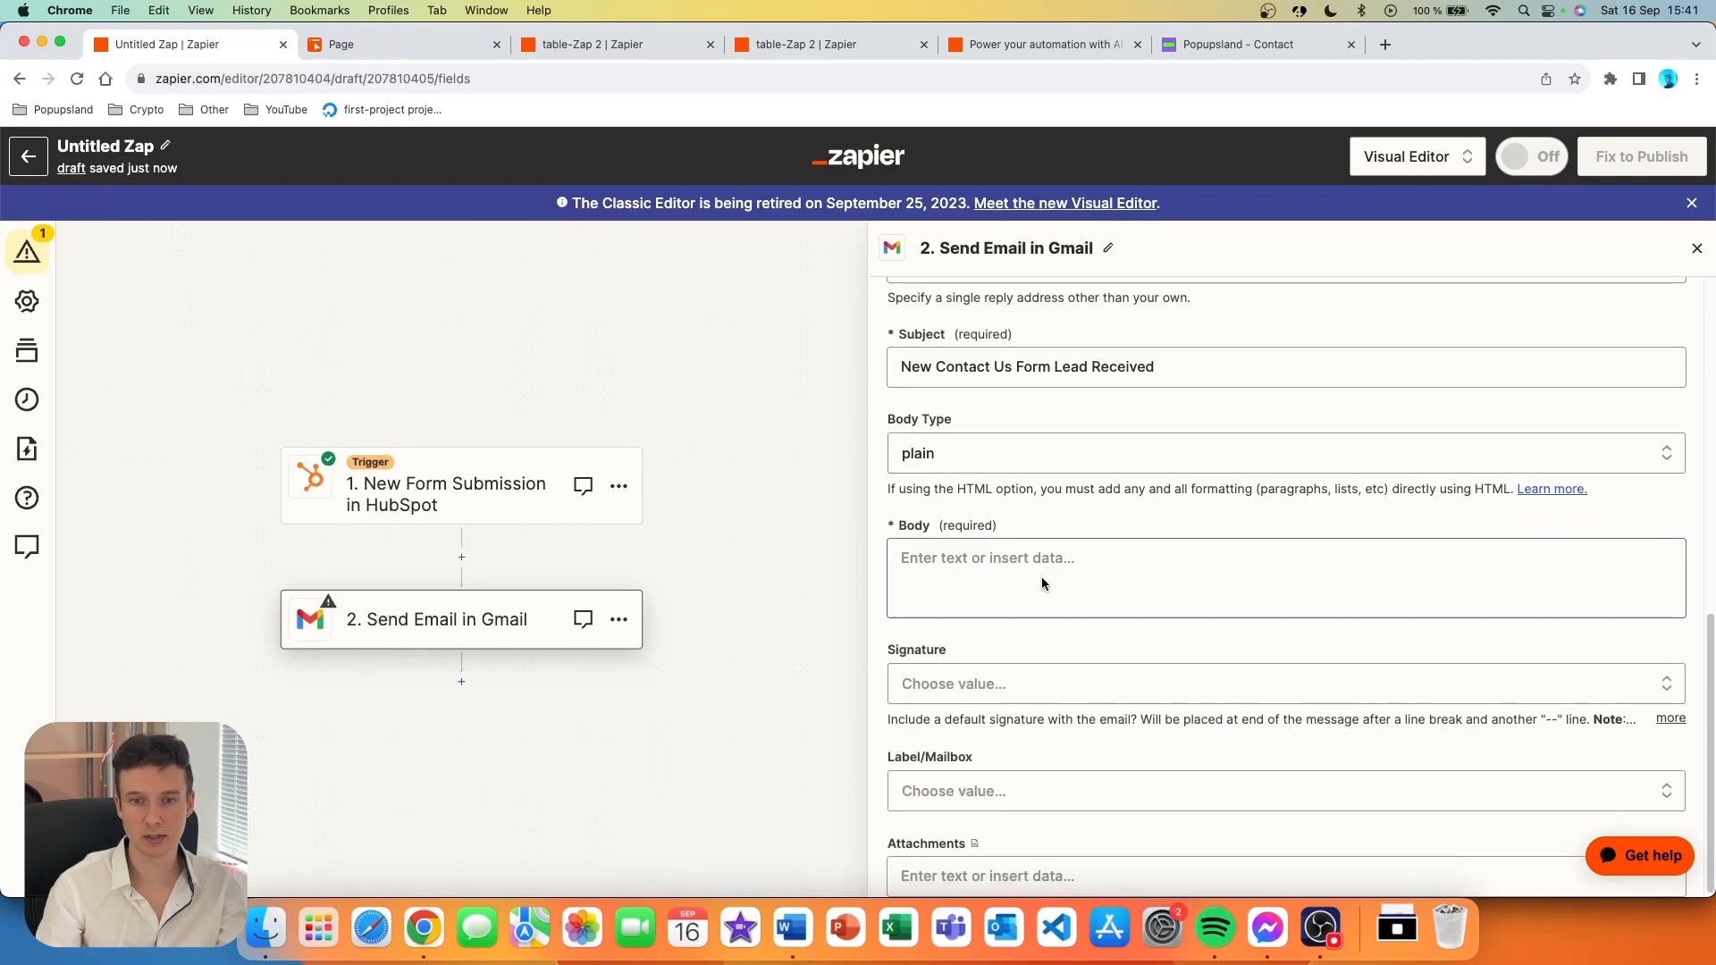
type("Great news, you have a new Contact Us lead. Here is the information about the lead:  Name:  Country:  Message:")
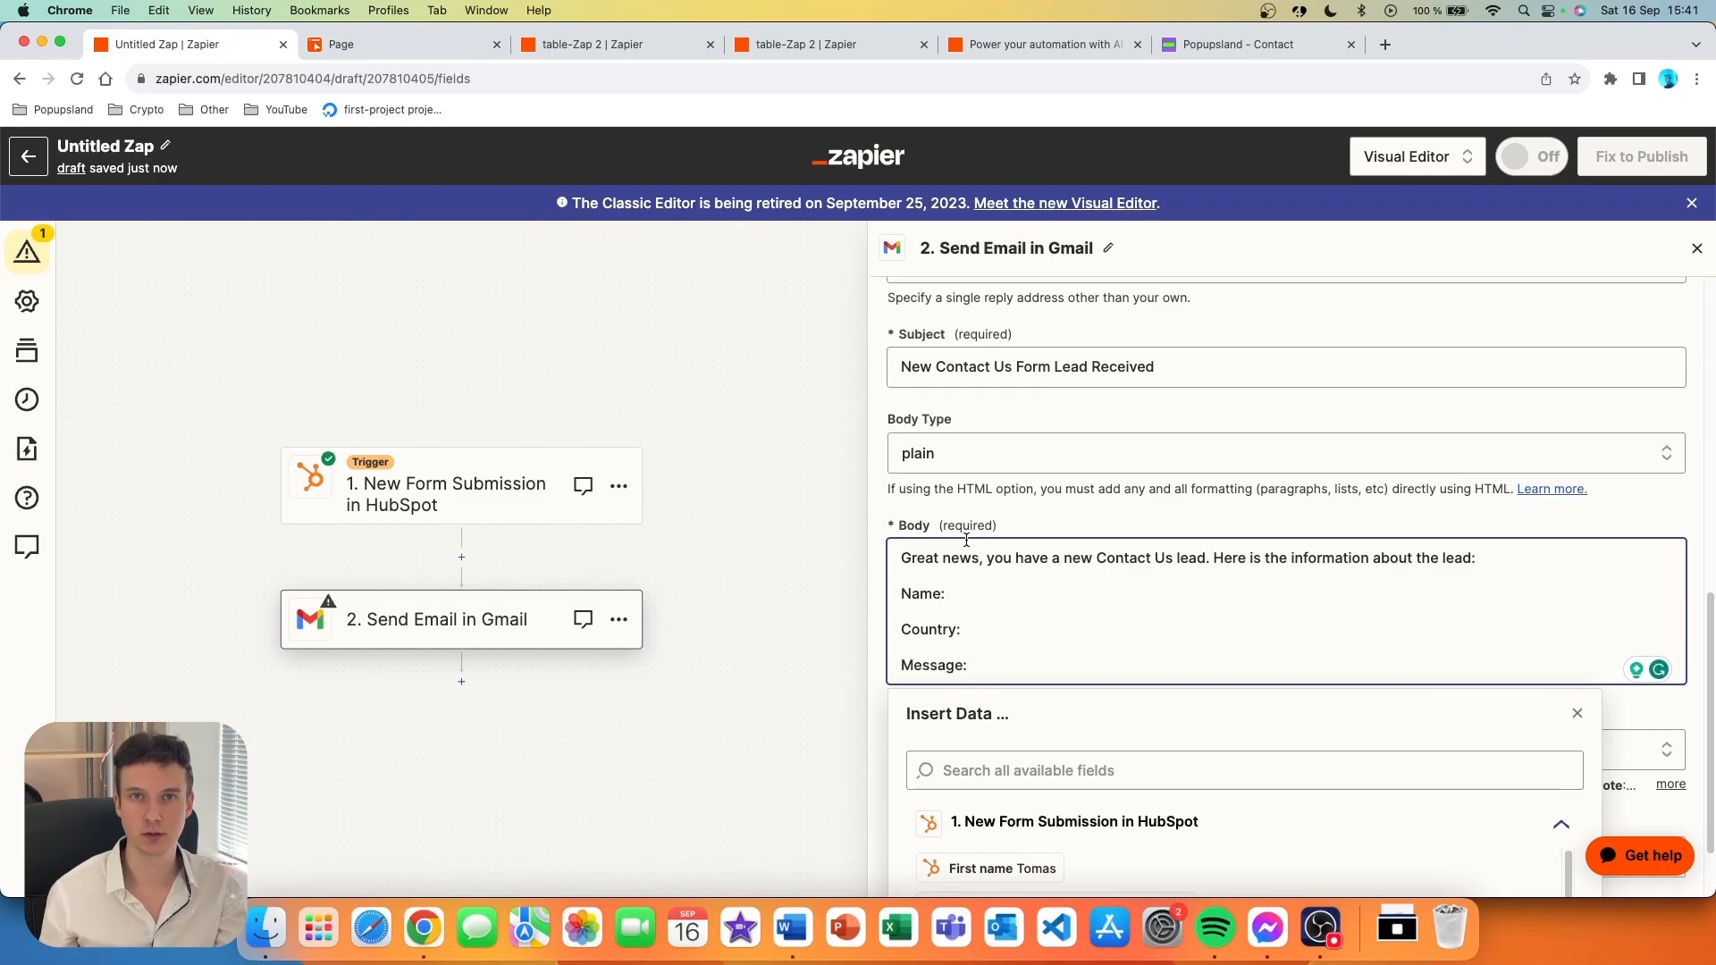
- Insert the HubSpot First name, Country/Region and Message fields after the matching Name, Country and Message labels in the email body
left_click(992, 577)
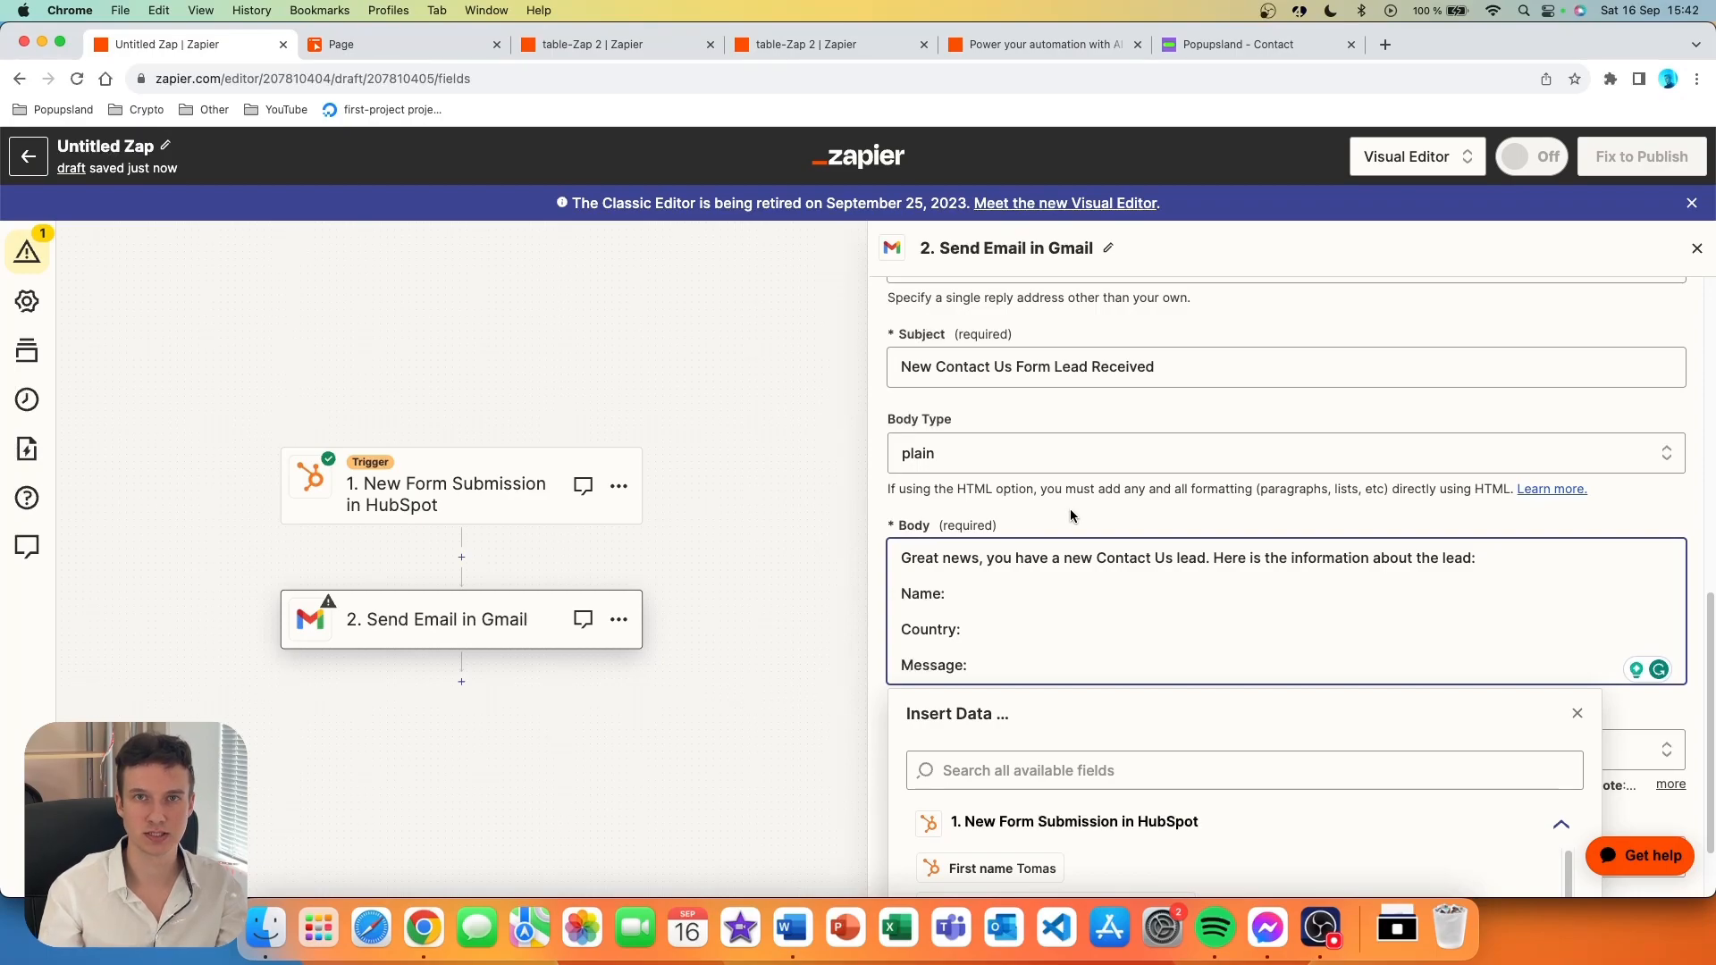
scroll(1069, 518, "down", 3)
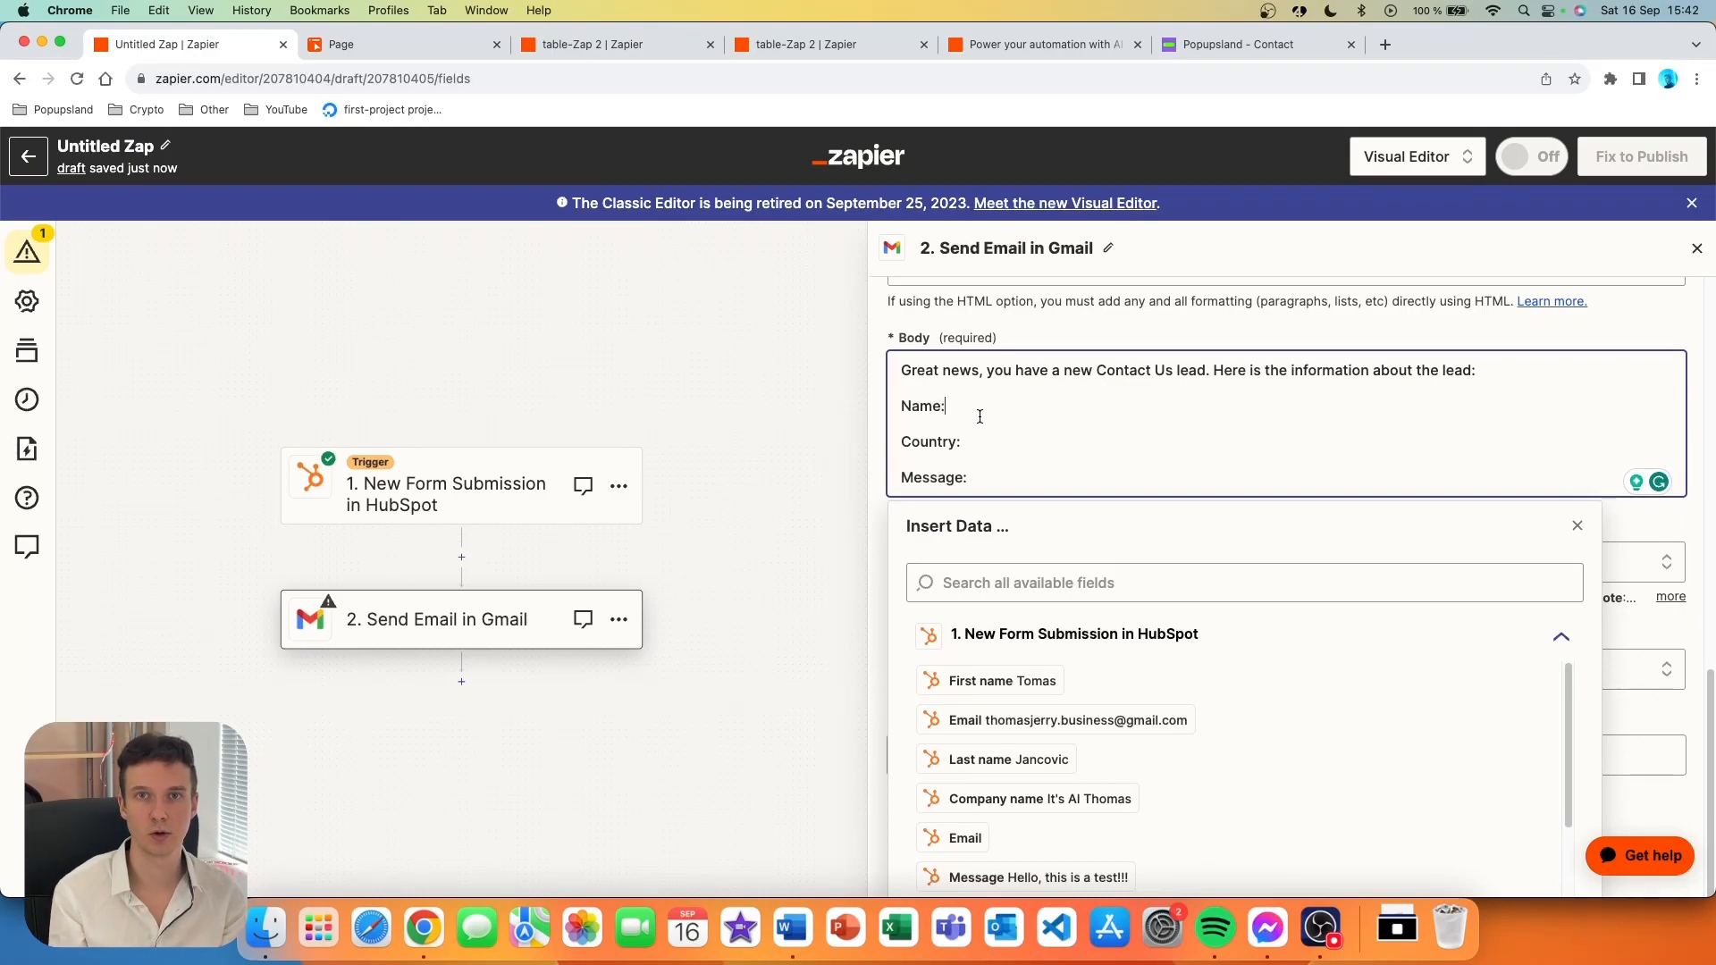
left_click(1014, 688)
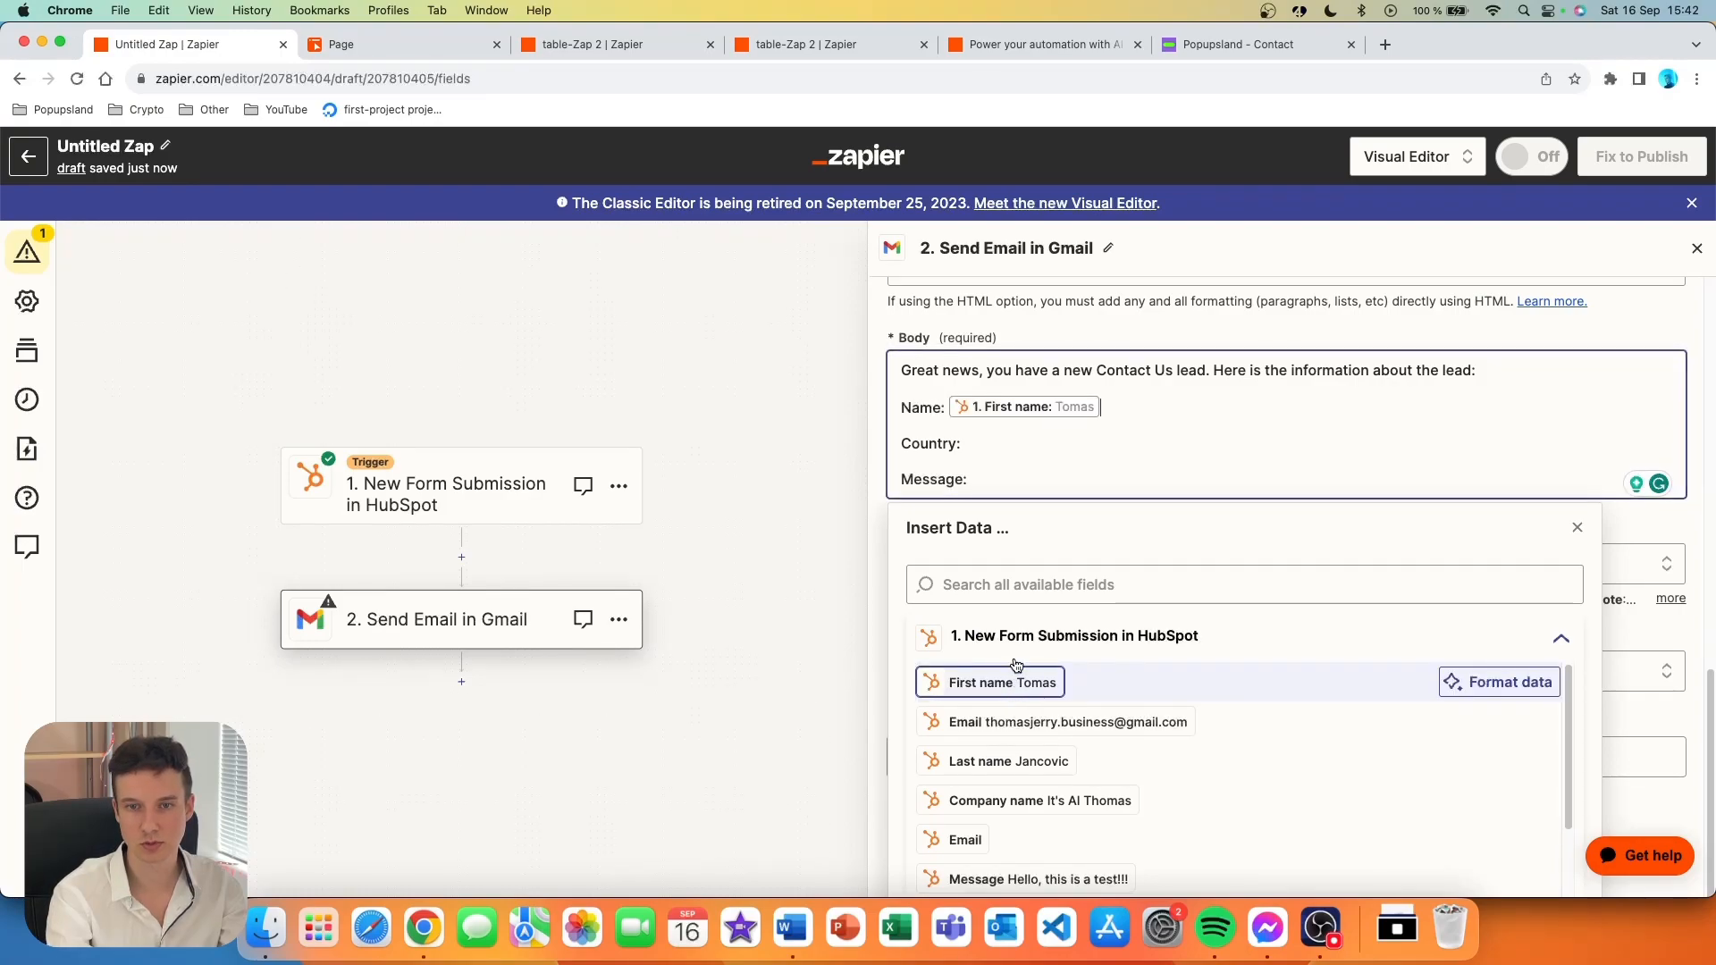
left_click(967, 442)
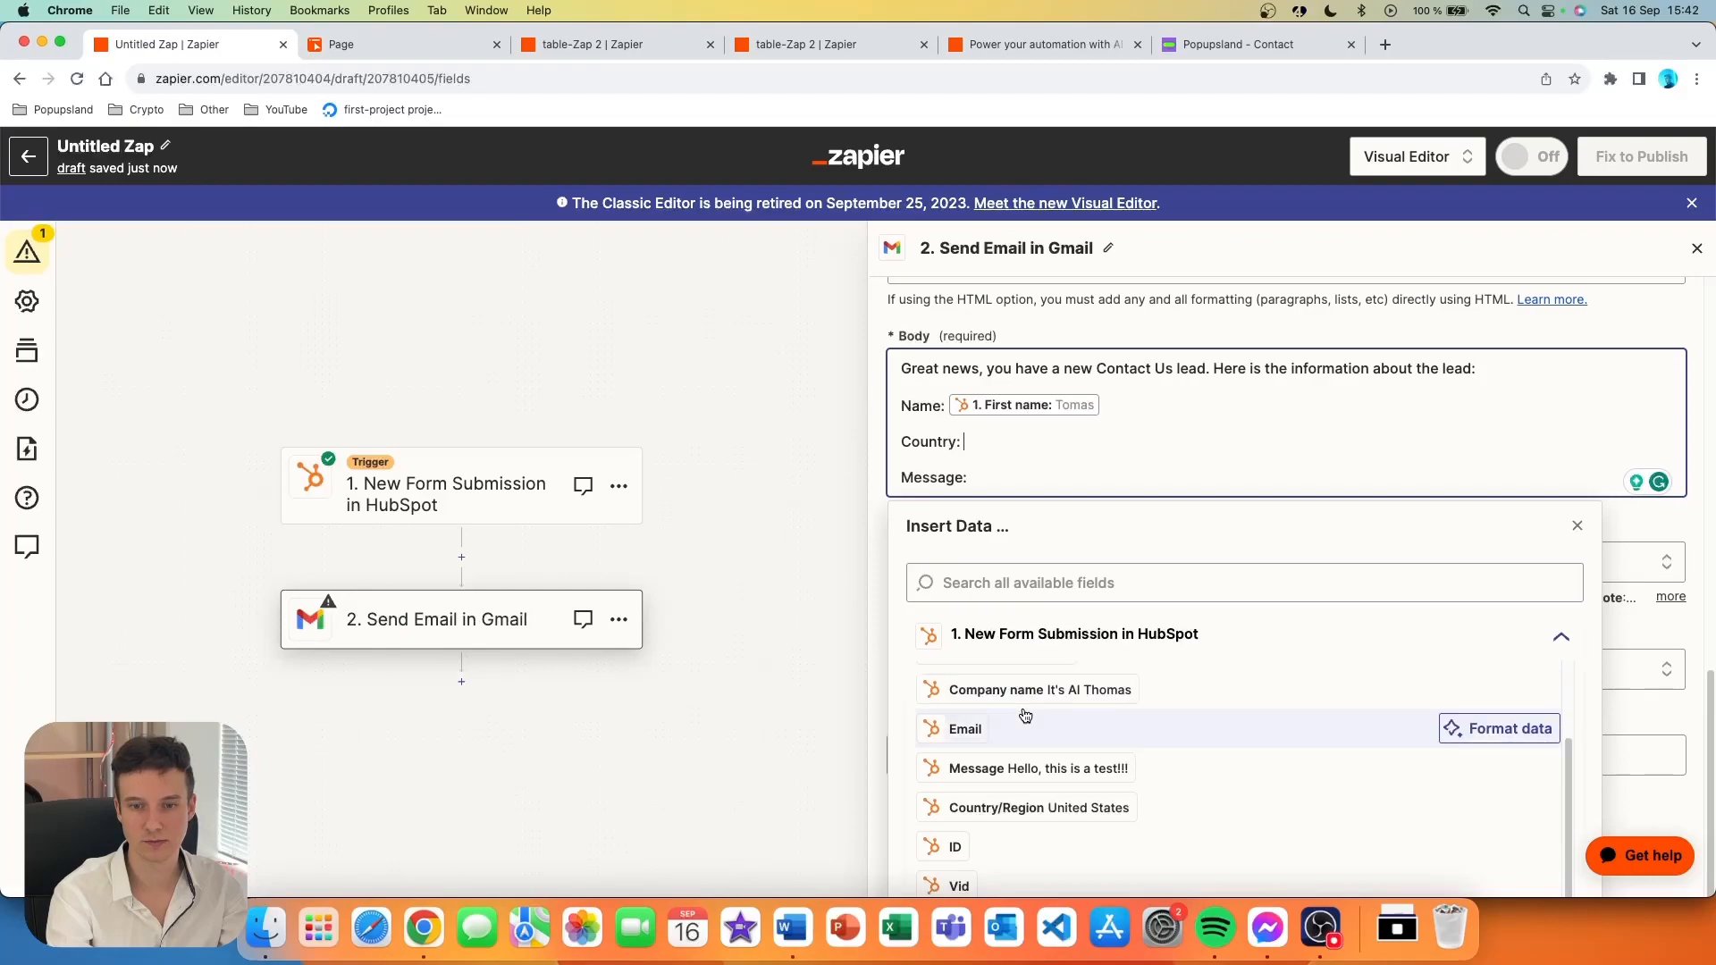
scroll(1025, 776, "up", 1)
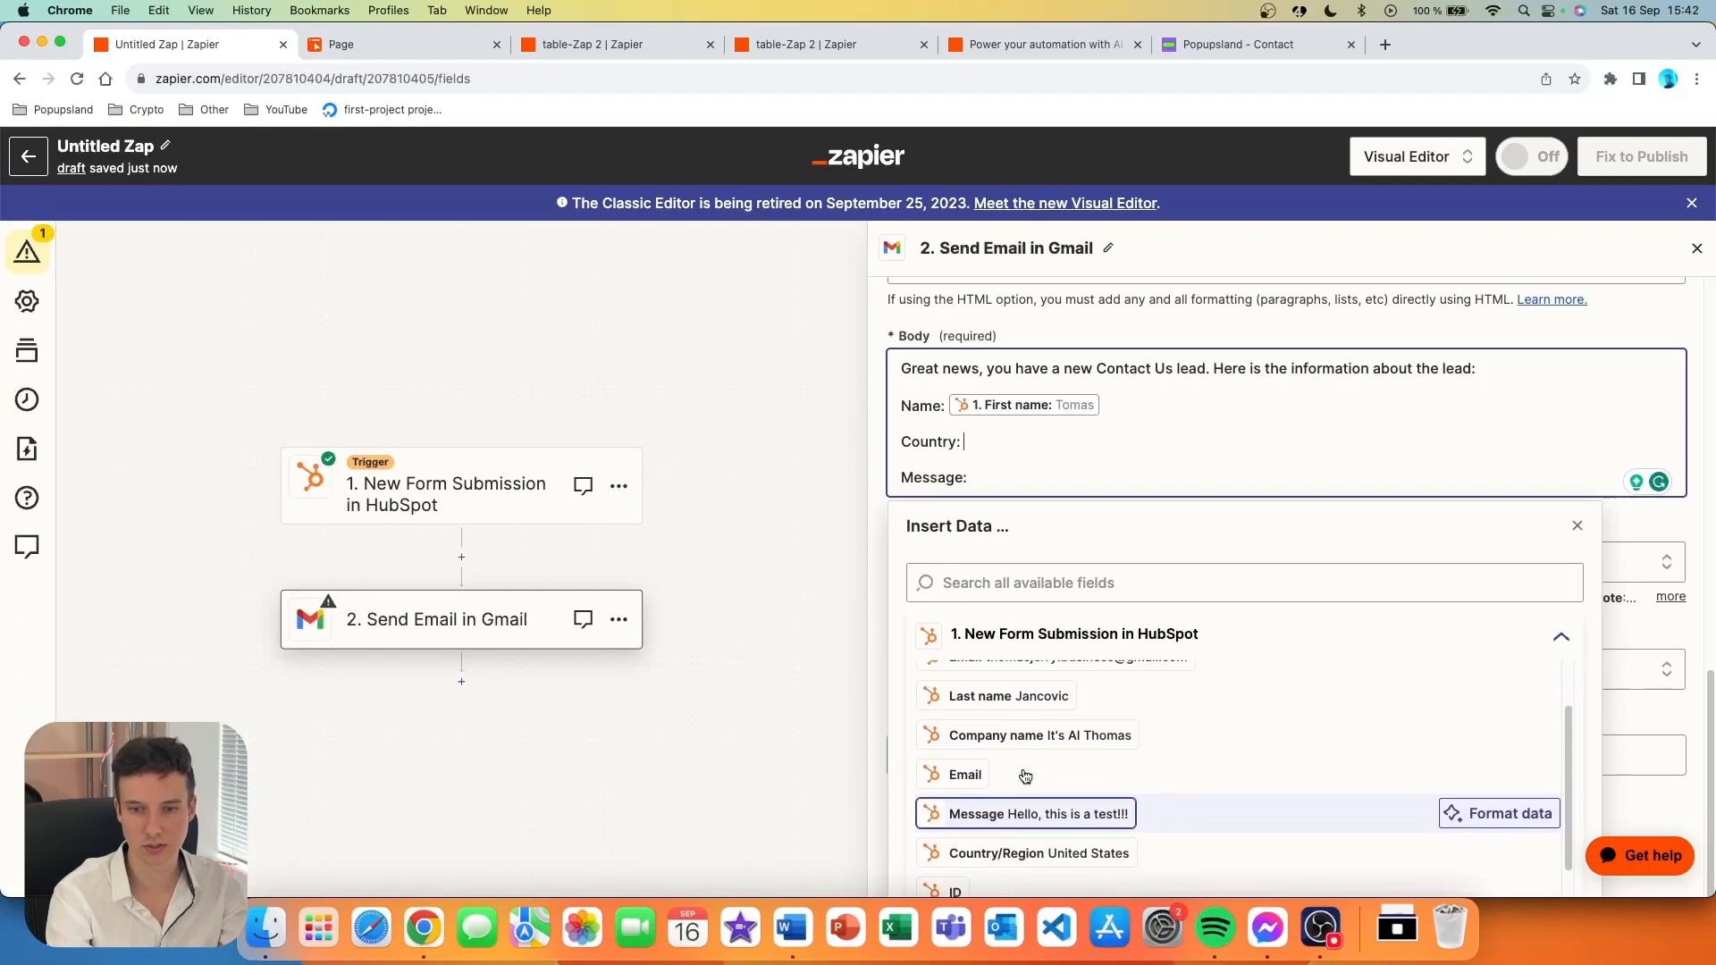
left_click(1035, 820)
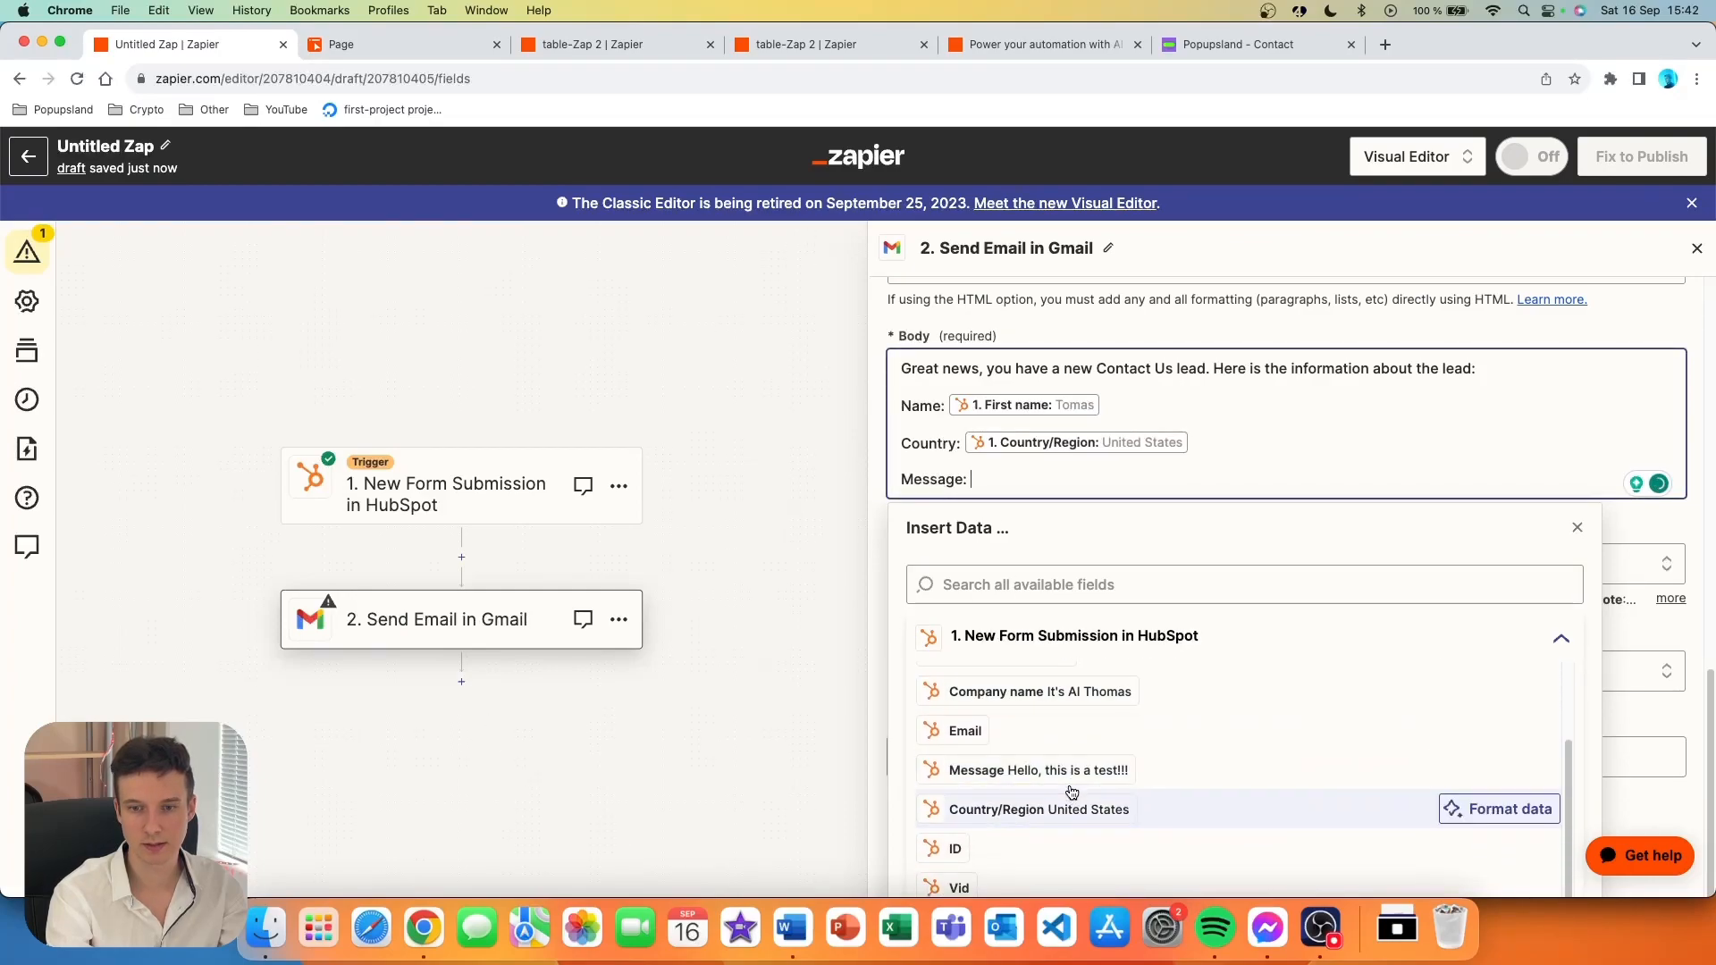
scroll(1068, 772, "up", 1)
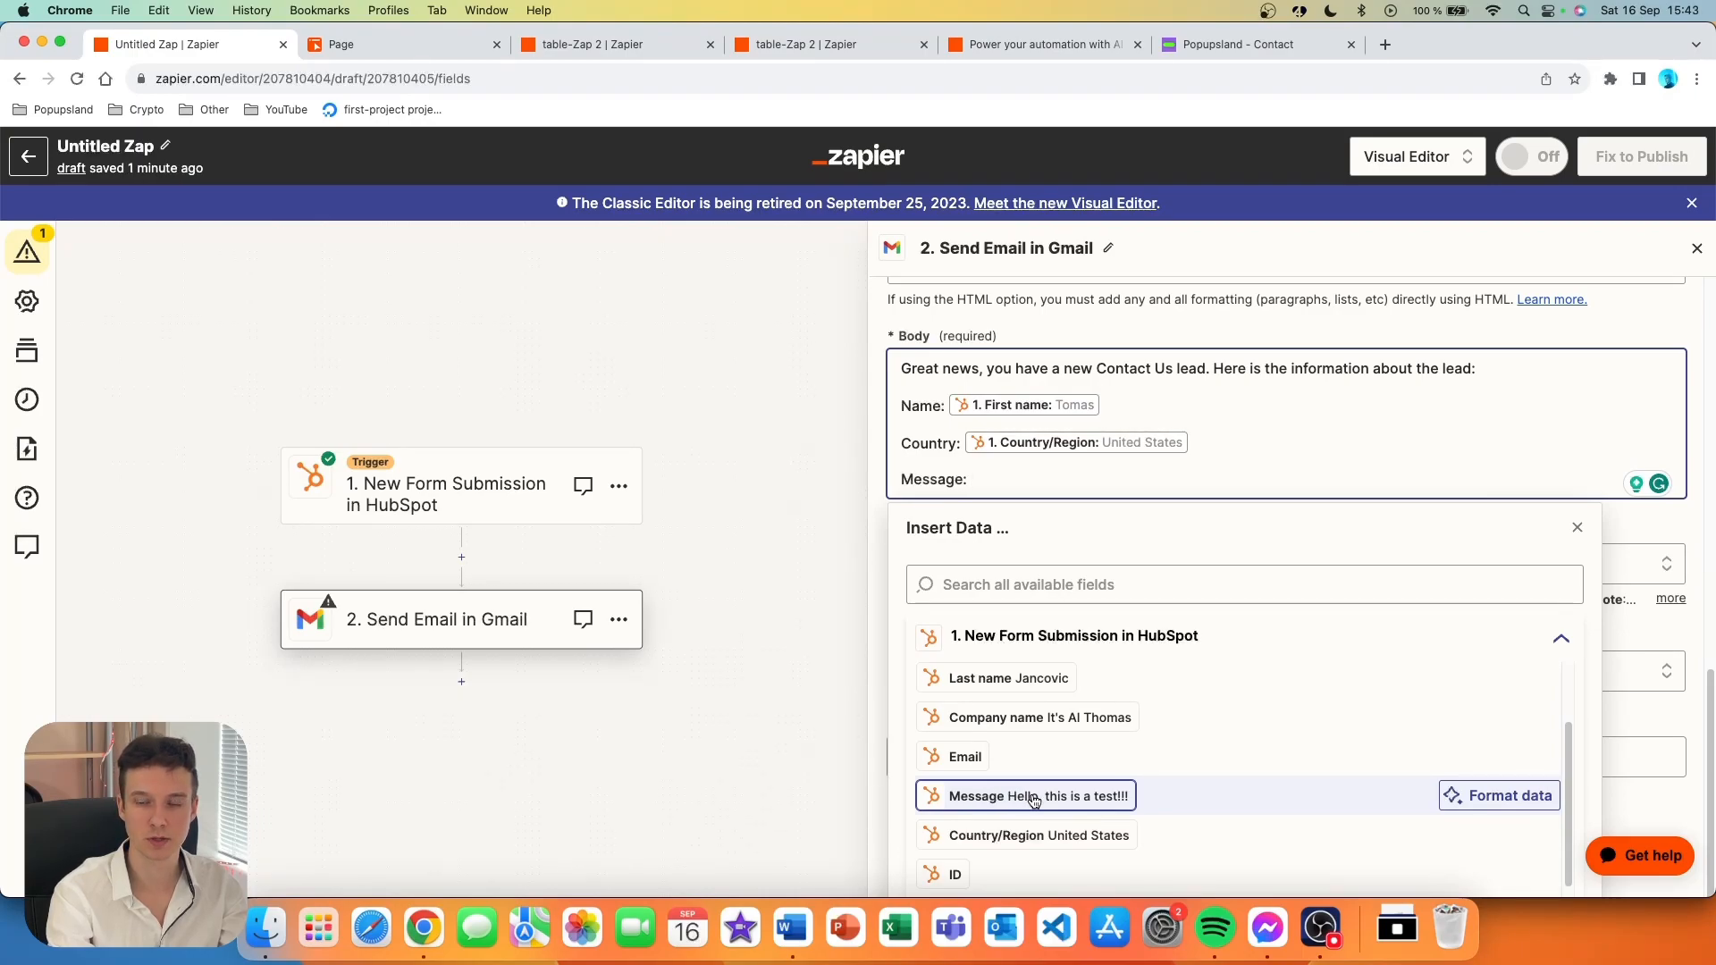
left_click(1033, 798)
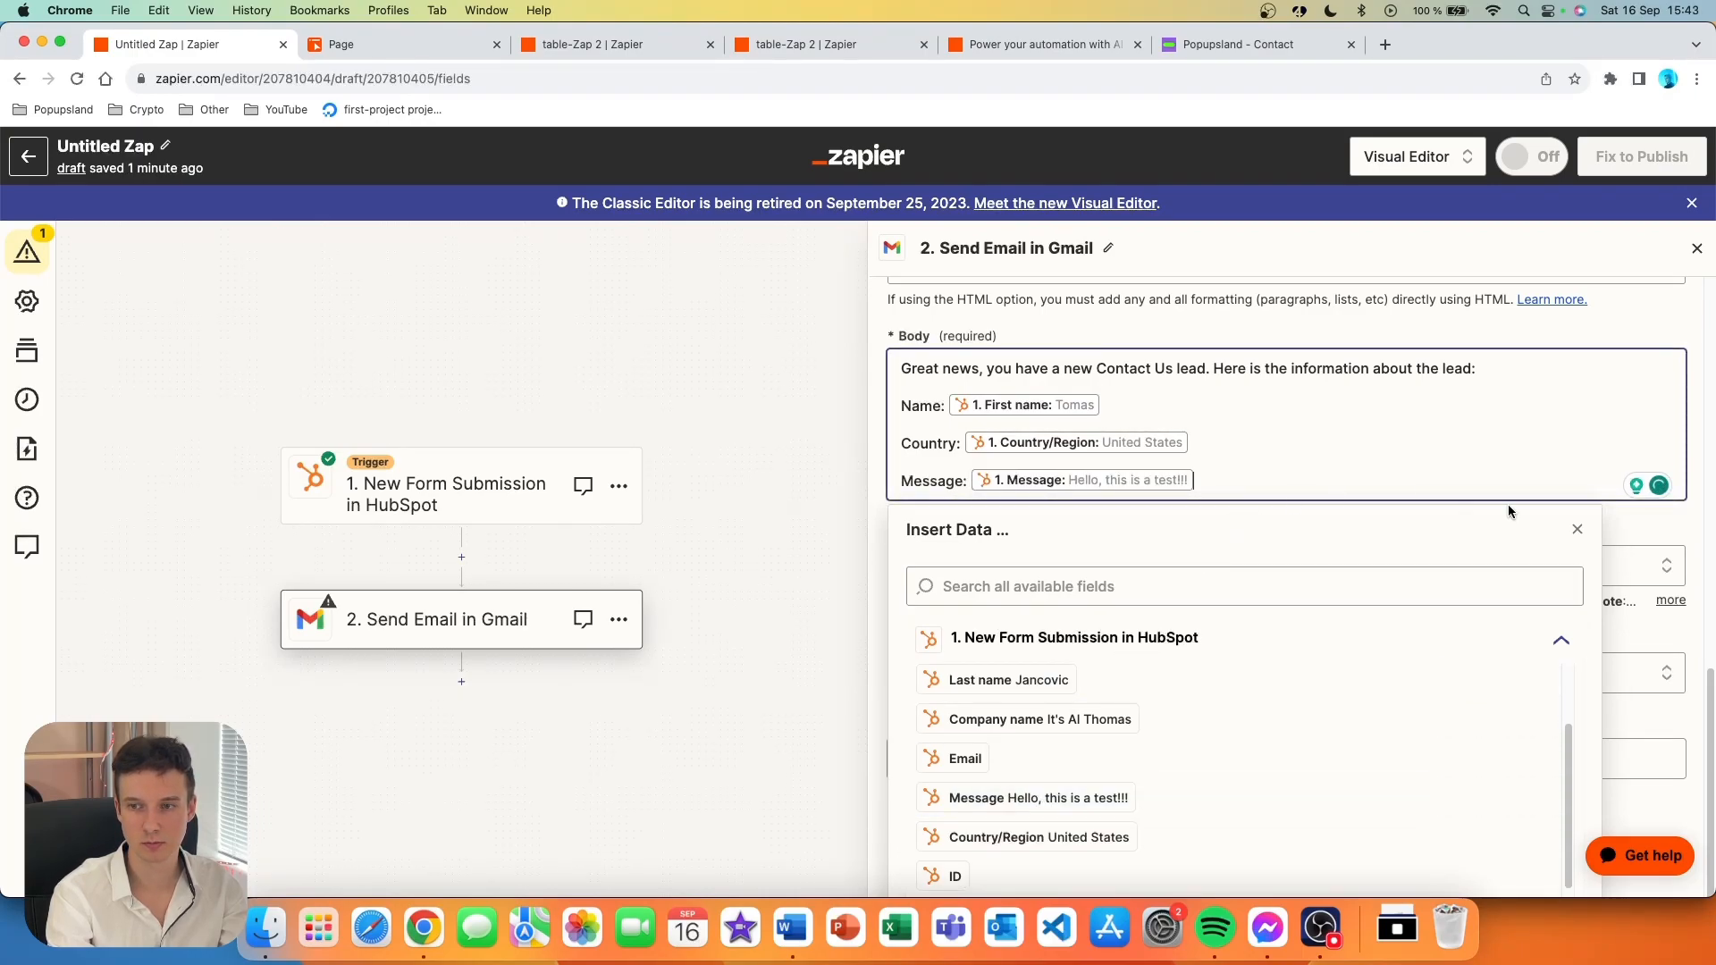
left_click(1541, 496)
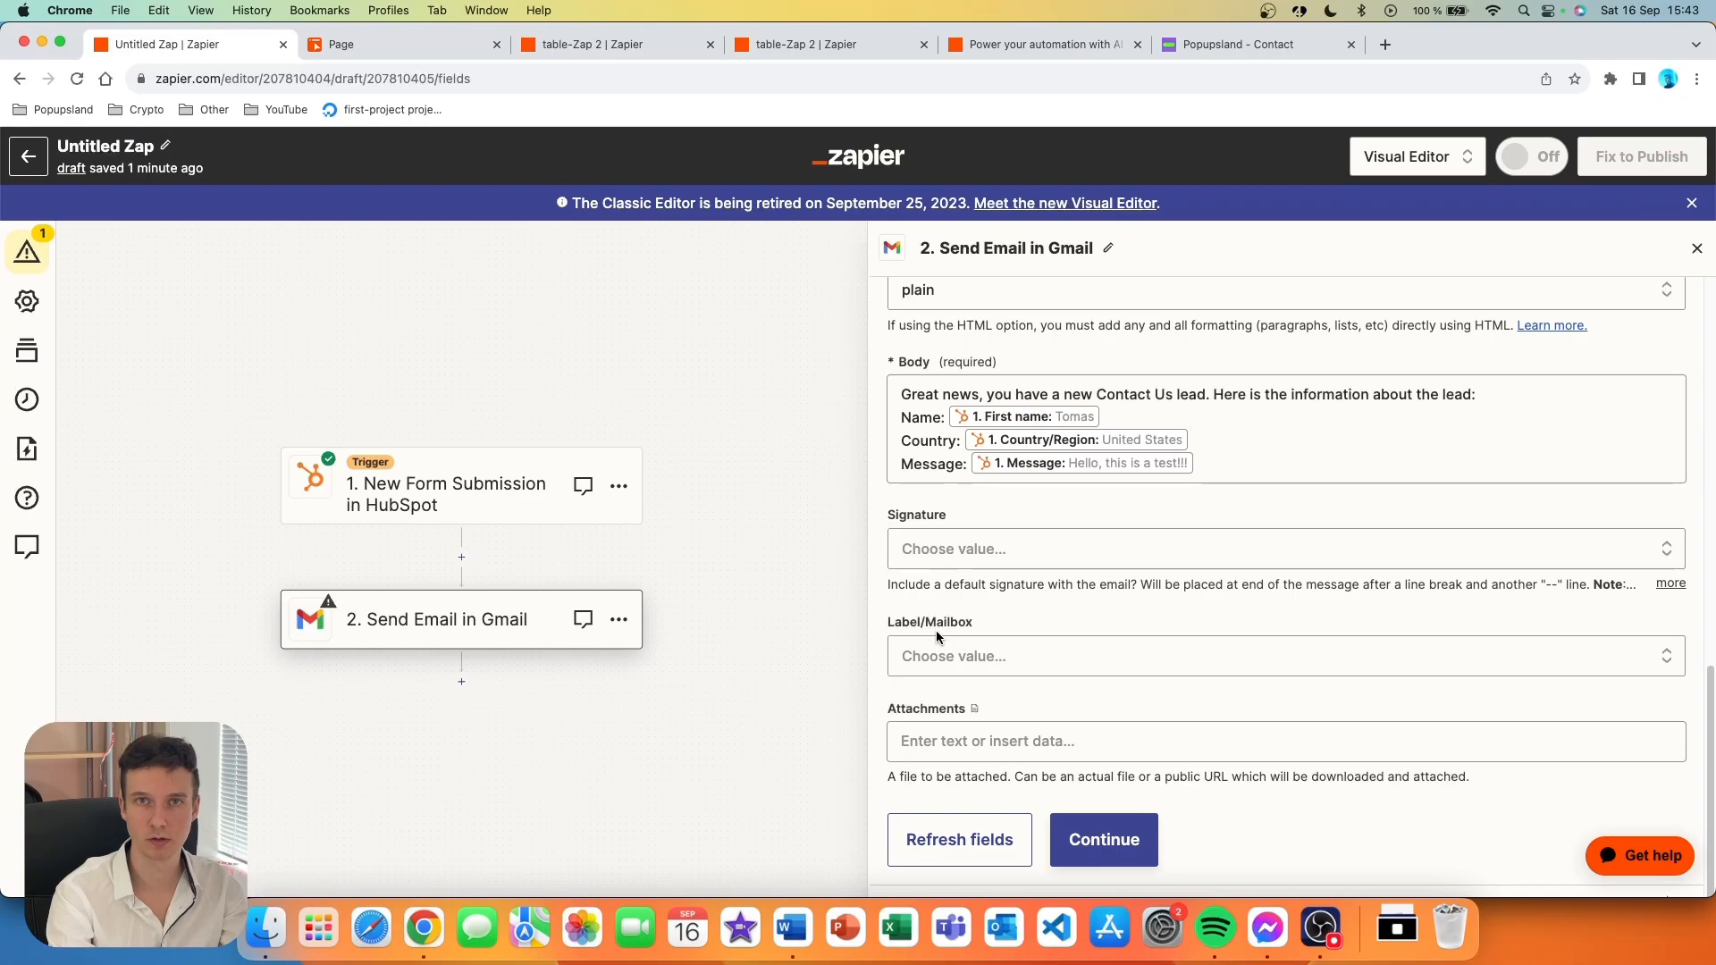
- Continue to the Gmail step's test, send the test email, and open the received message in the Gmail inbox
left_click(1124, 849)
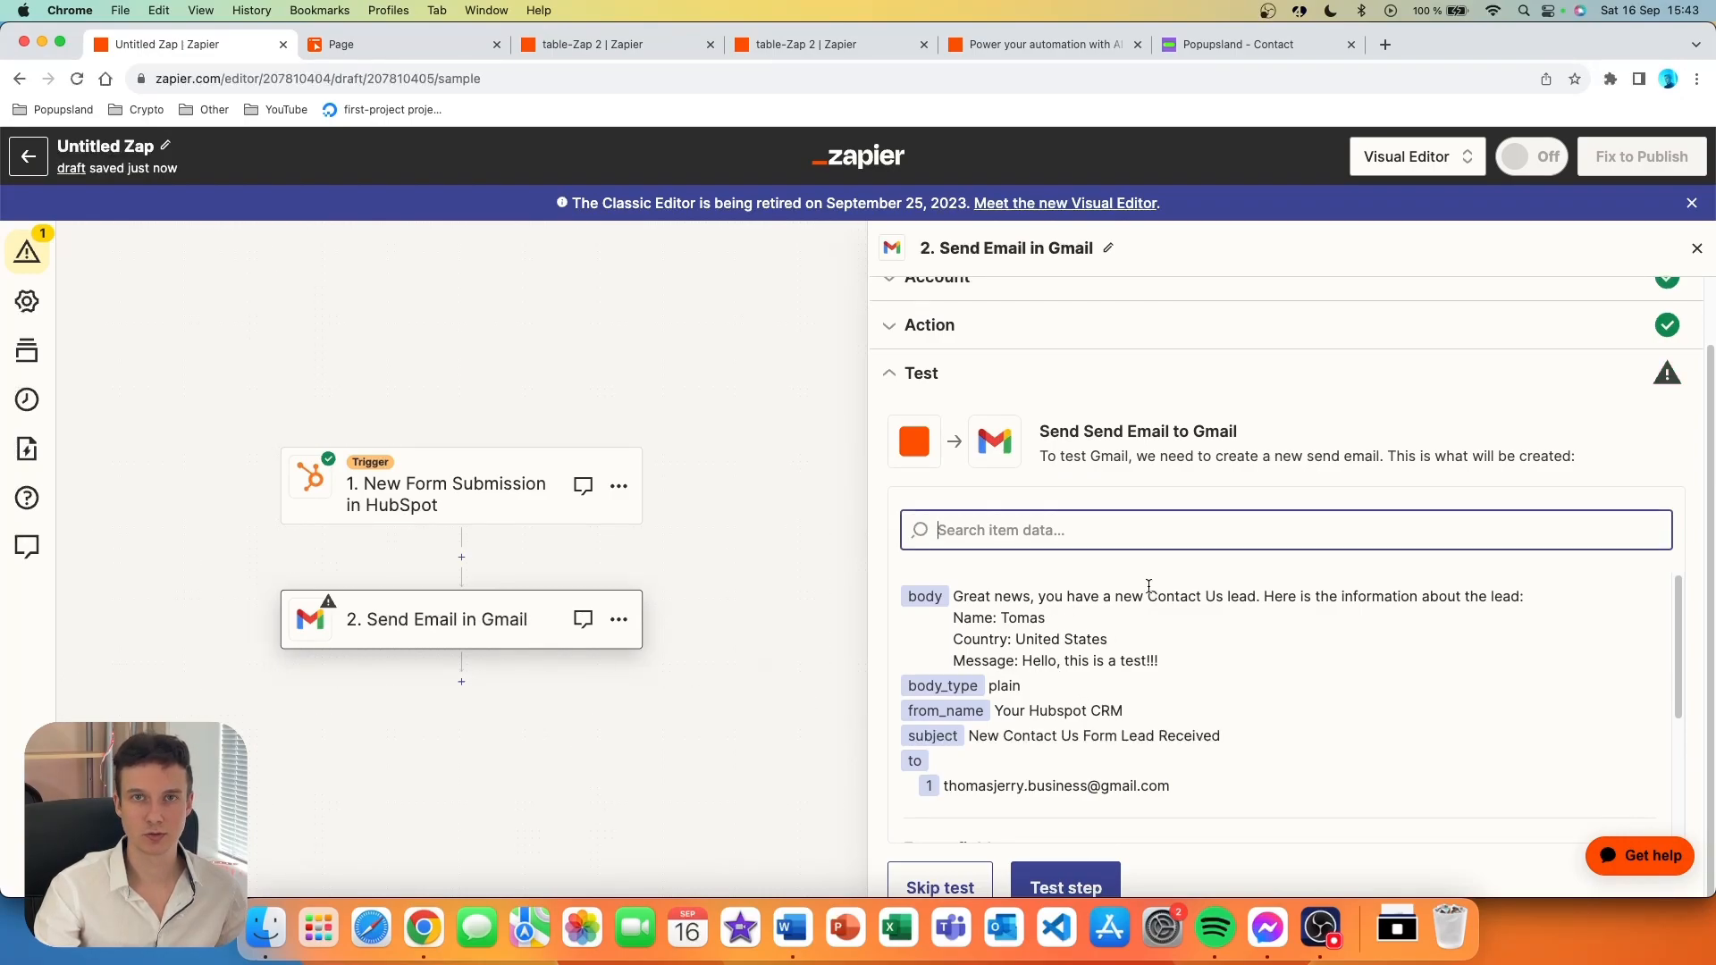
scroll(1144, 679, "down", 5)
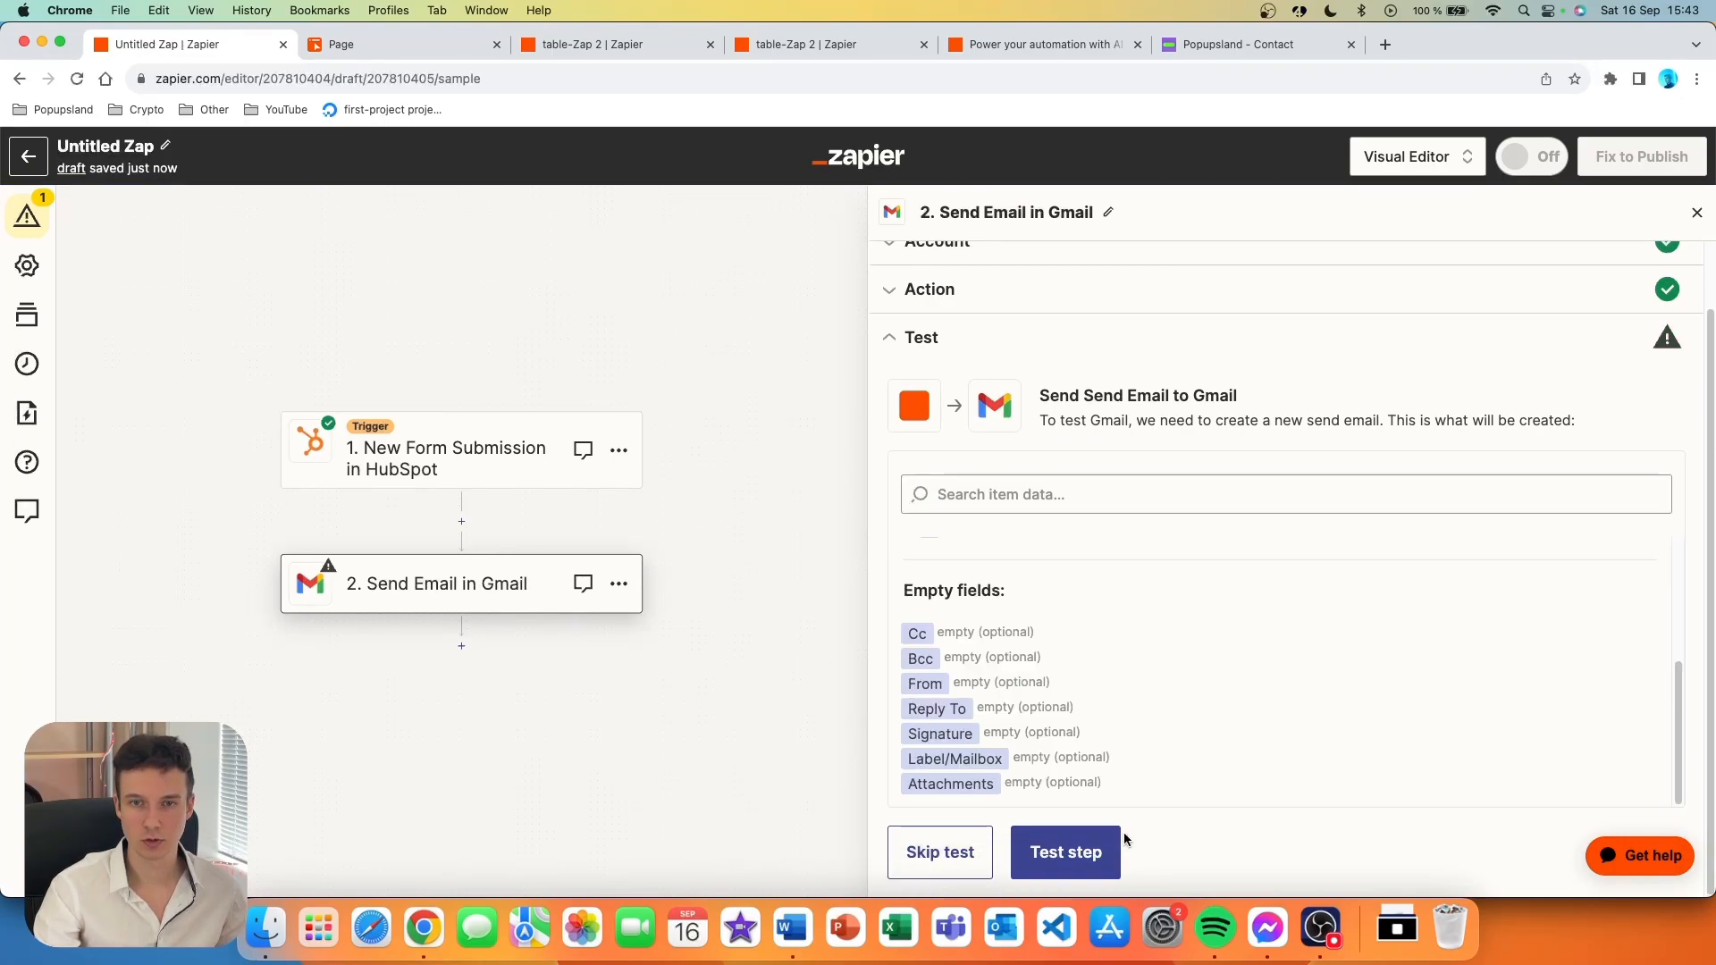
left_click(1065, 852)
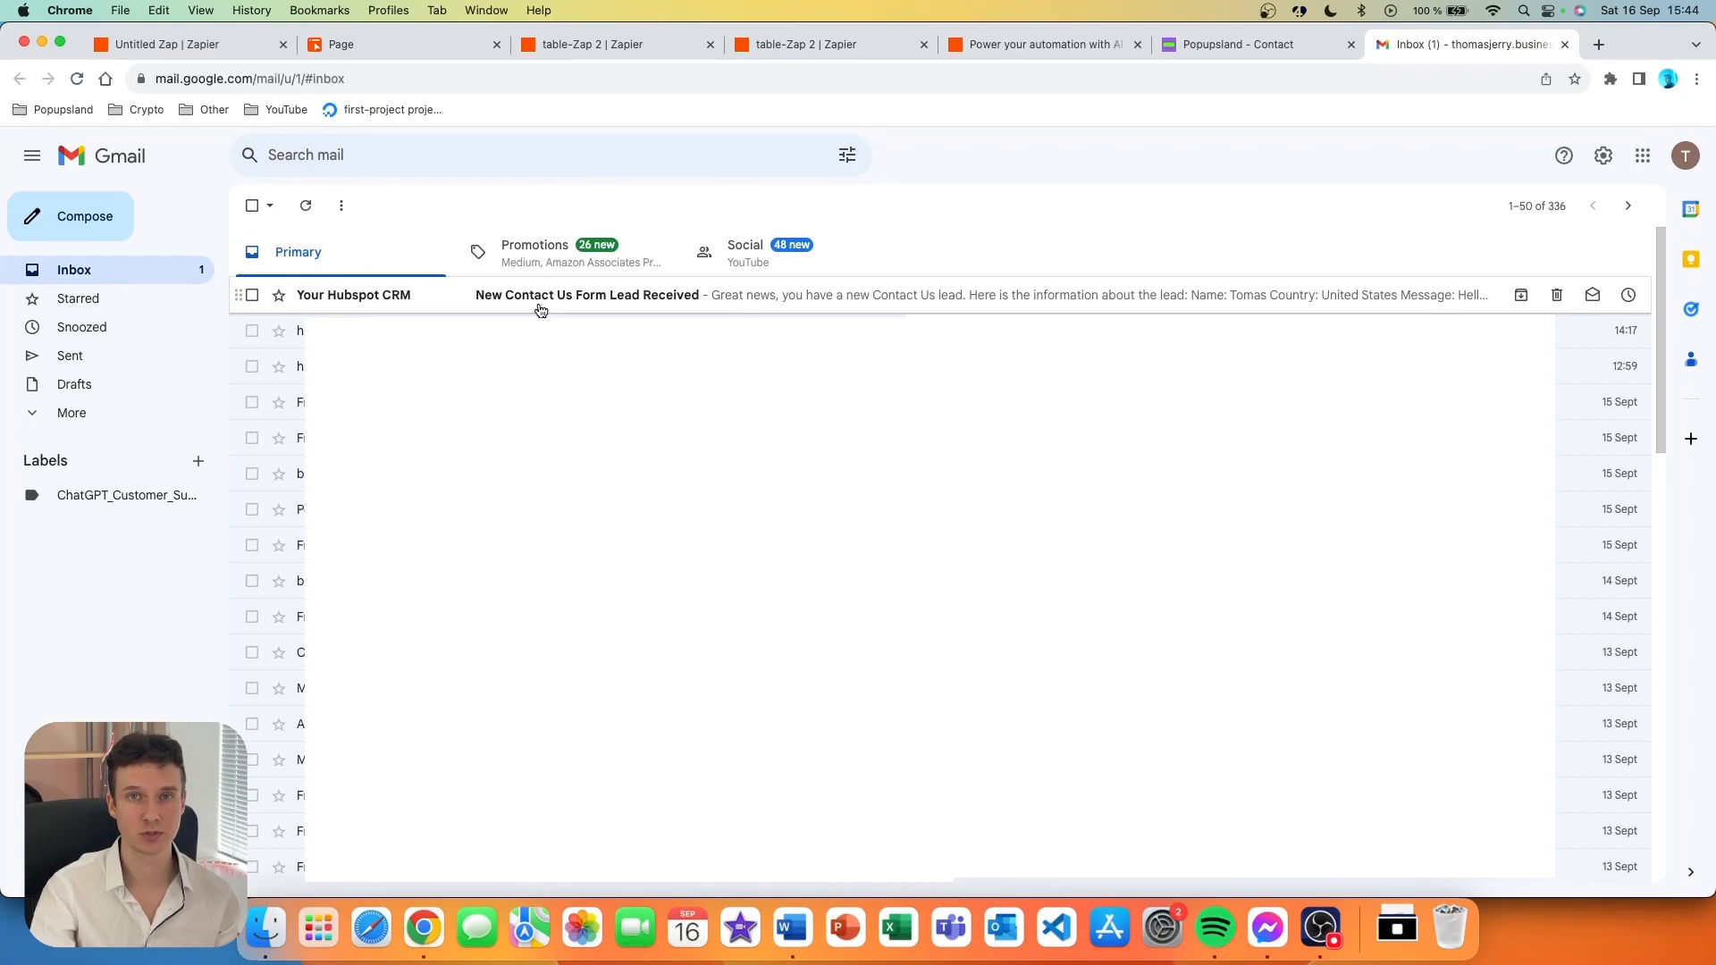
left_click(640, 300)
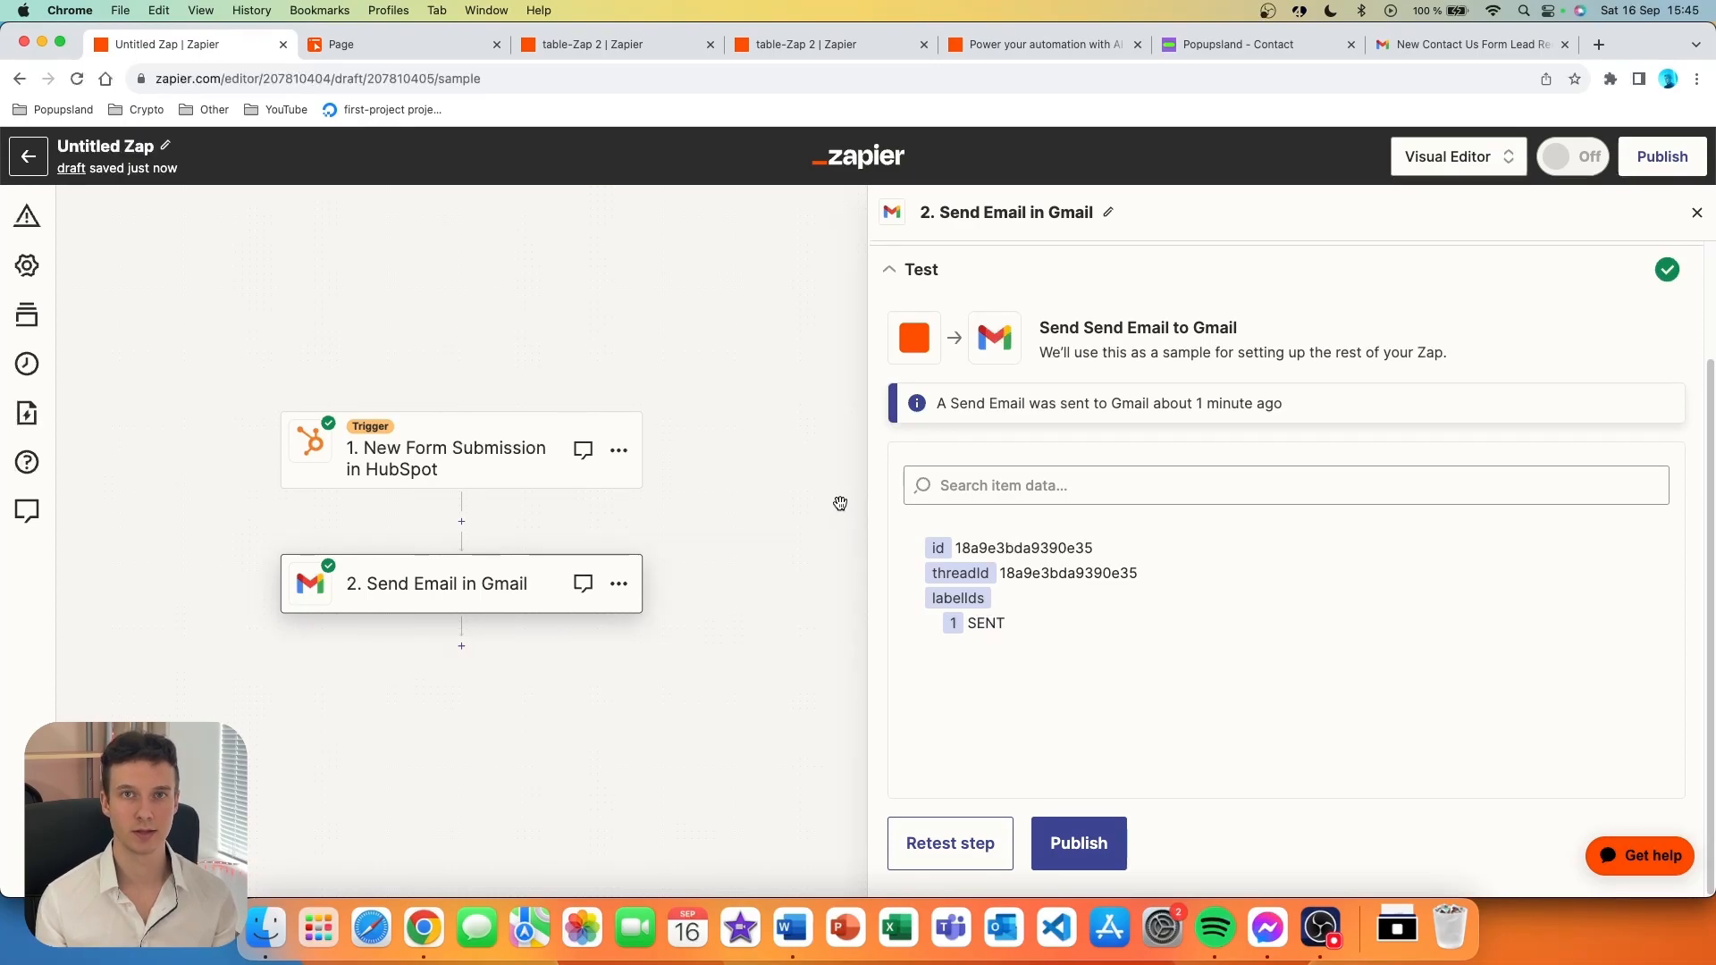
- Add a step between the HubSpot trigger and the Gmail action, search for "chat" and choose ChatGPT
left_click(461, 523)
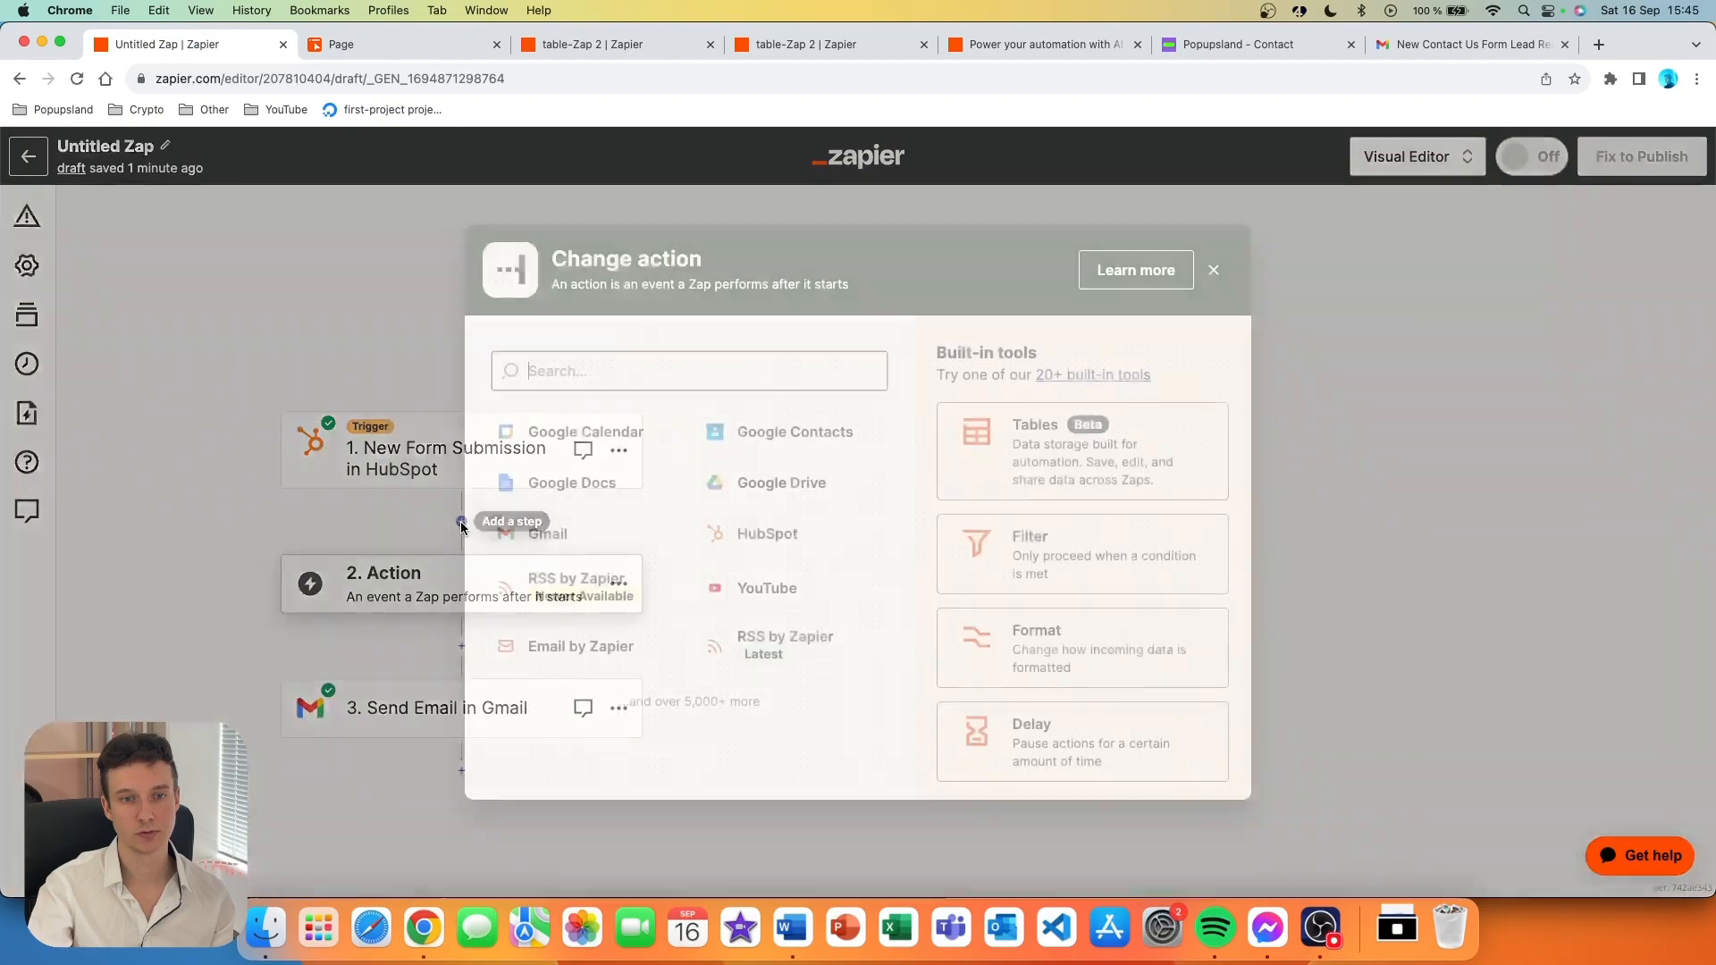
type("chat")
left_click(607, 443)
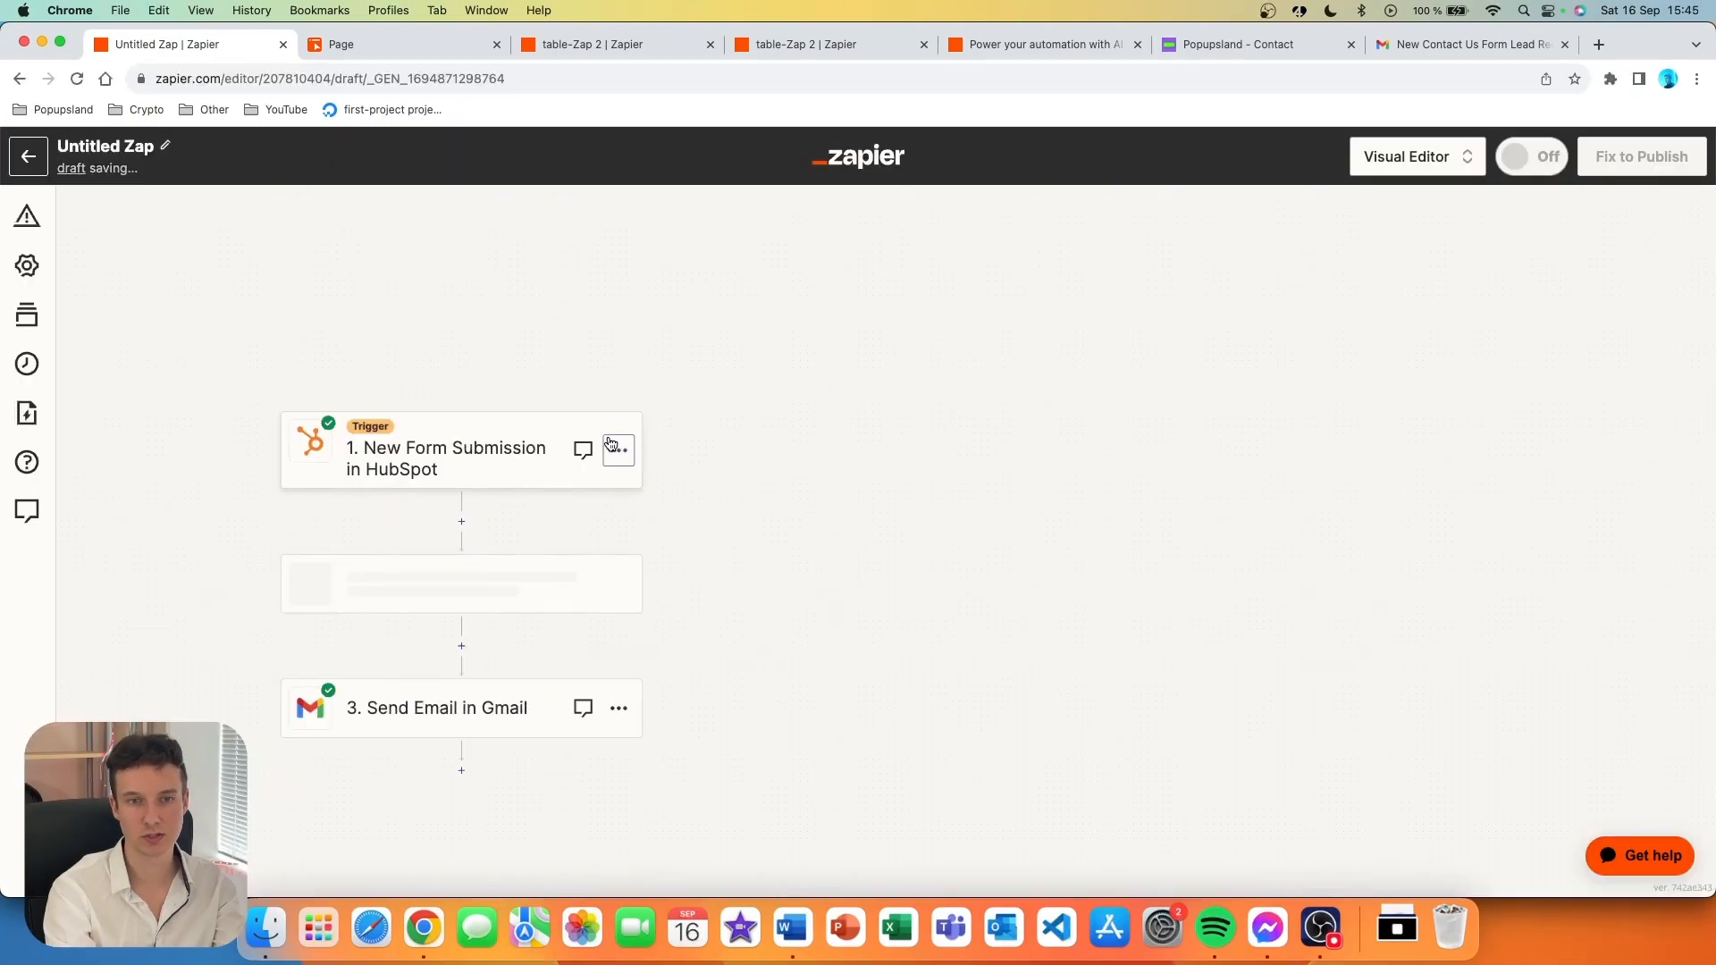
- Choose Conversation as the ChatGPT event and continue with the connected ChatGPT account
left_click(988, 438)
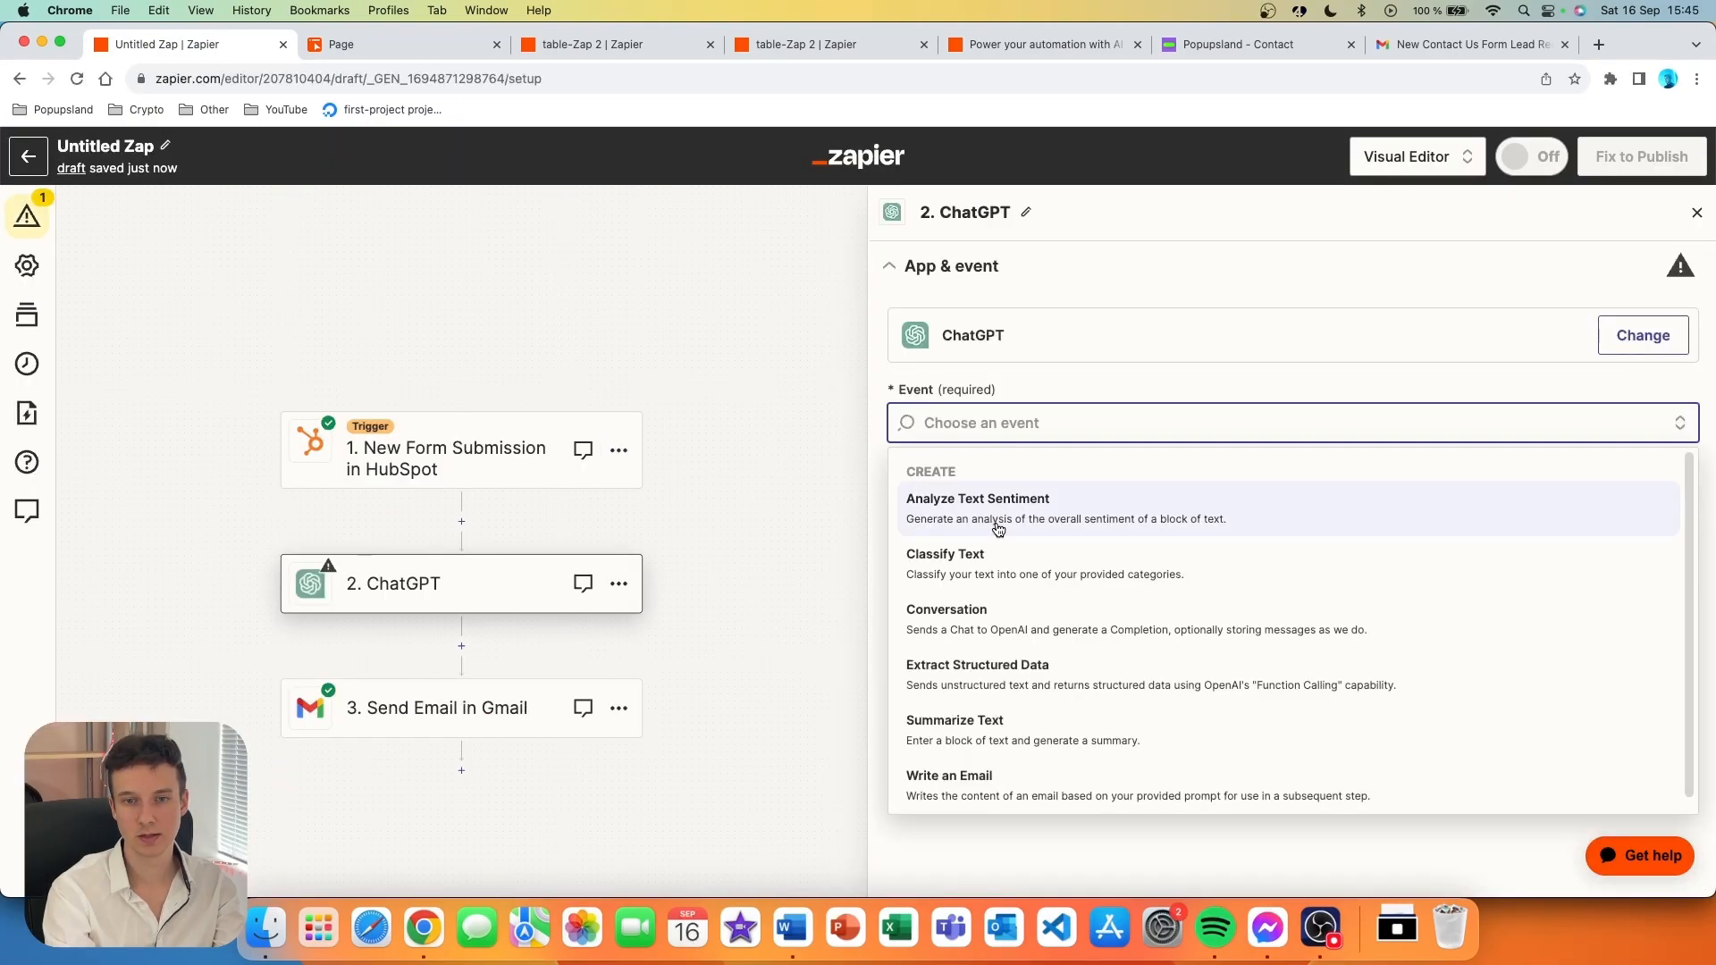
left_click(968, 618)
left_click(1179, 527)
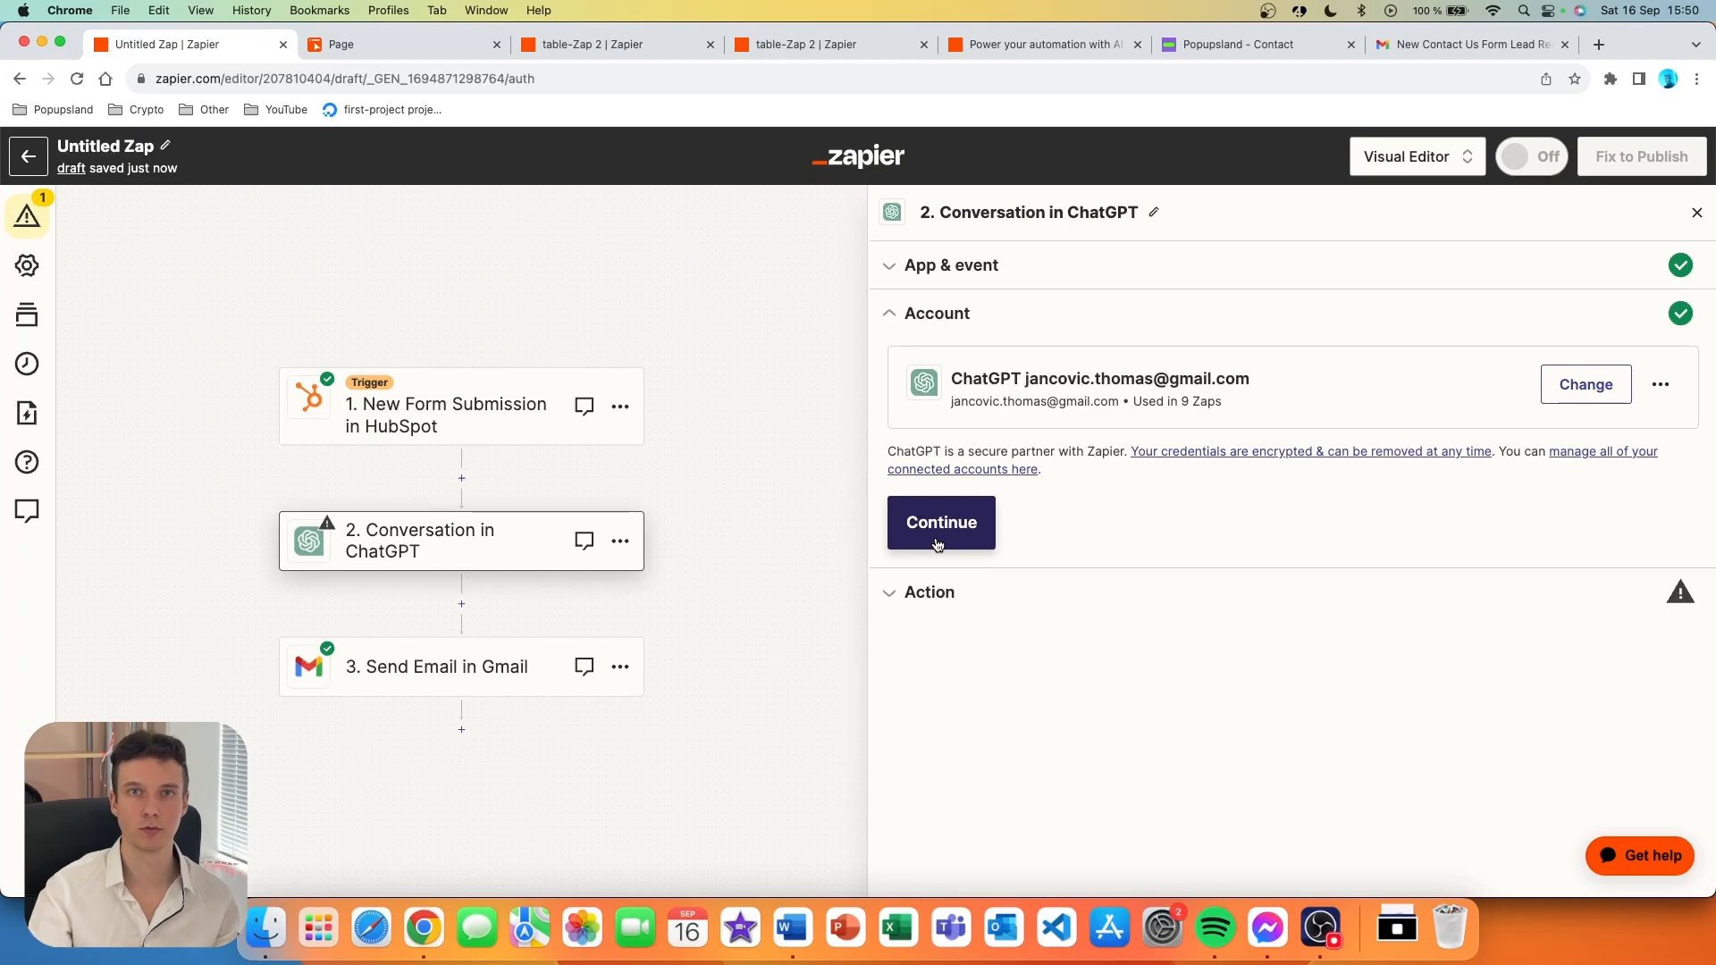
left_click(938, 541)
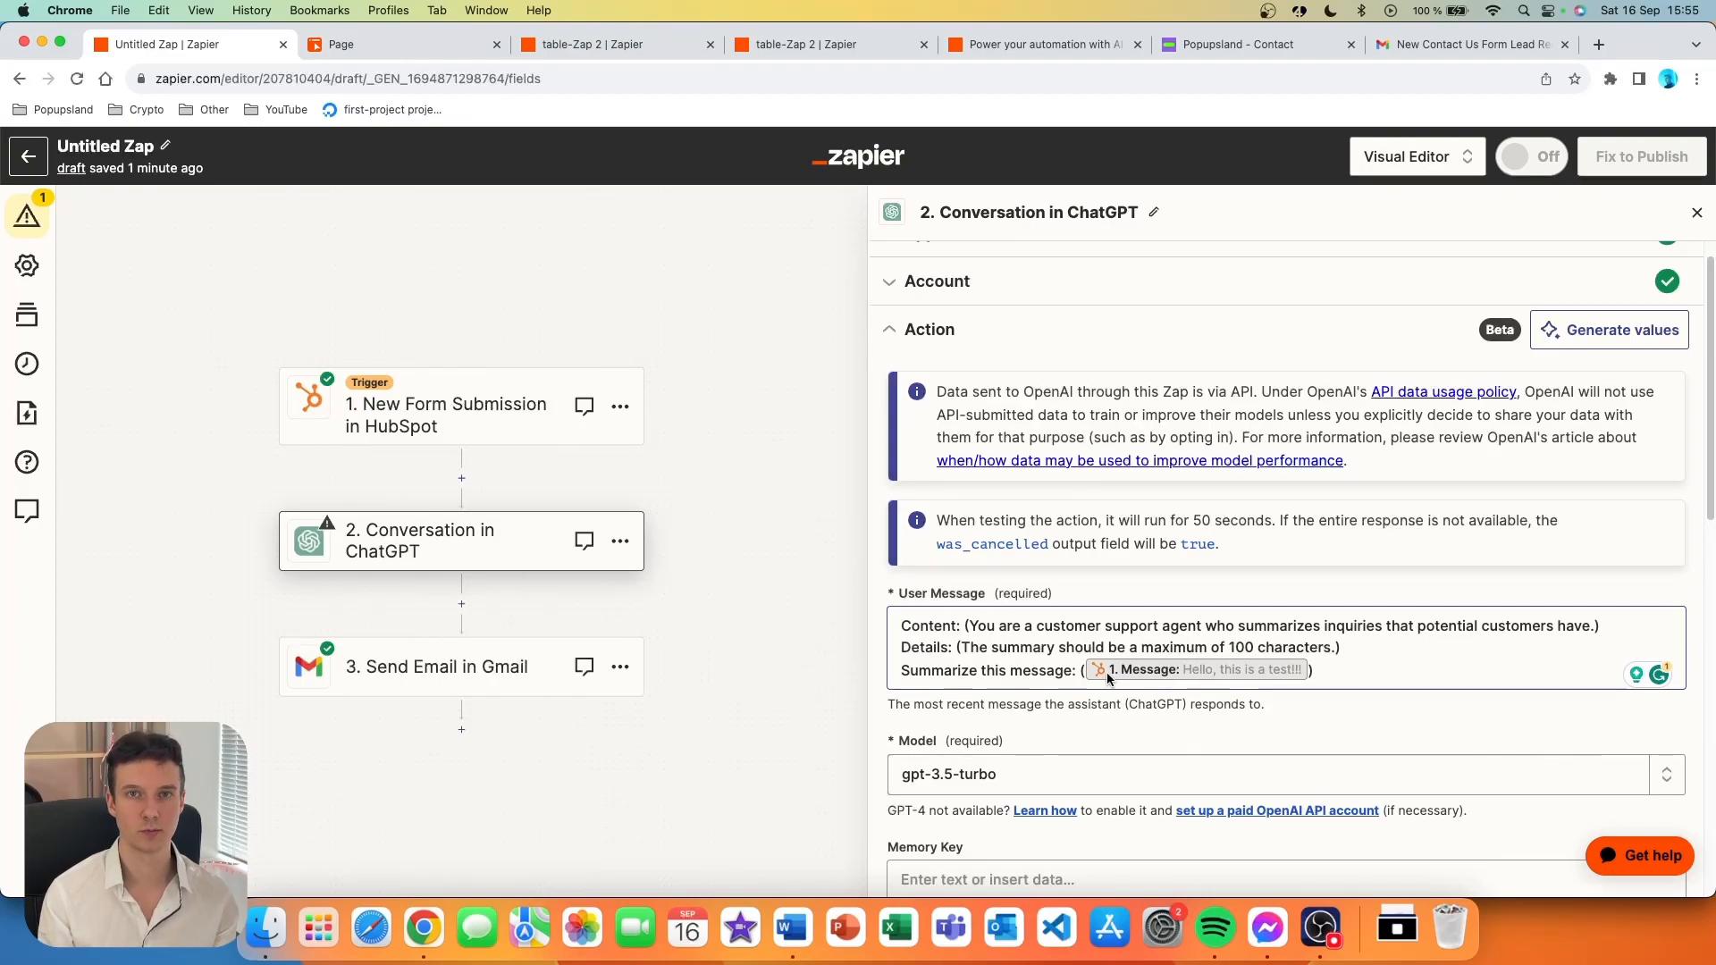
- Review the ChatGPT step's user message, model, memory key, assistant instructions, token limit, temperature and Top P settings
scroll(1107, 676, "down", 4)
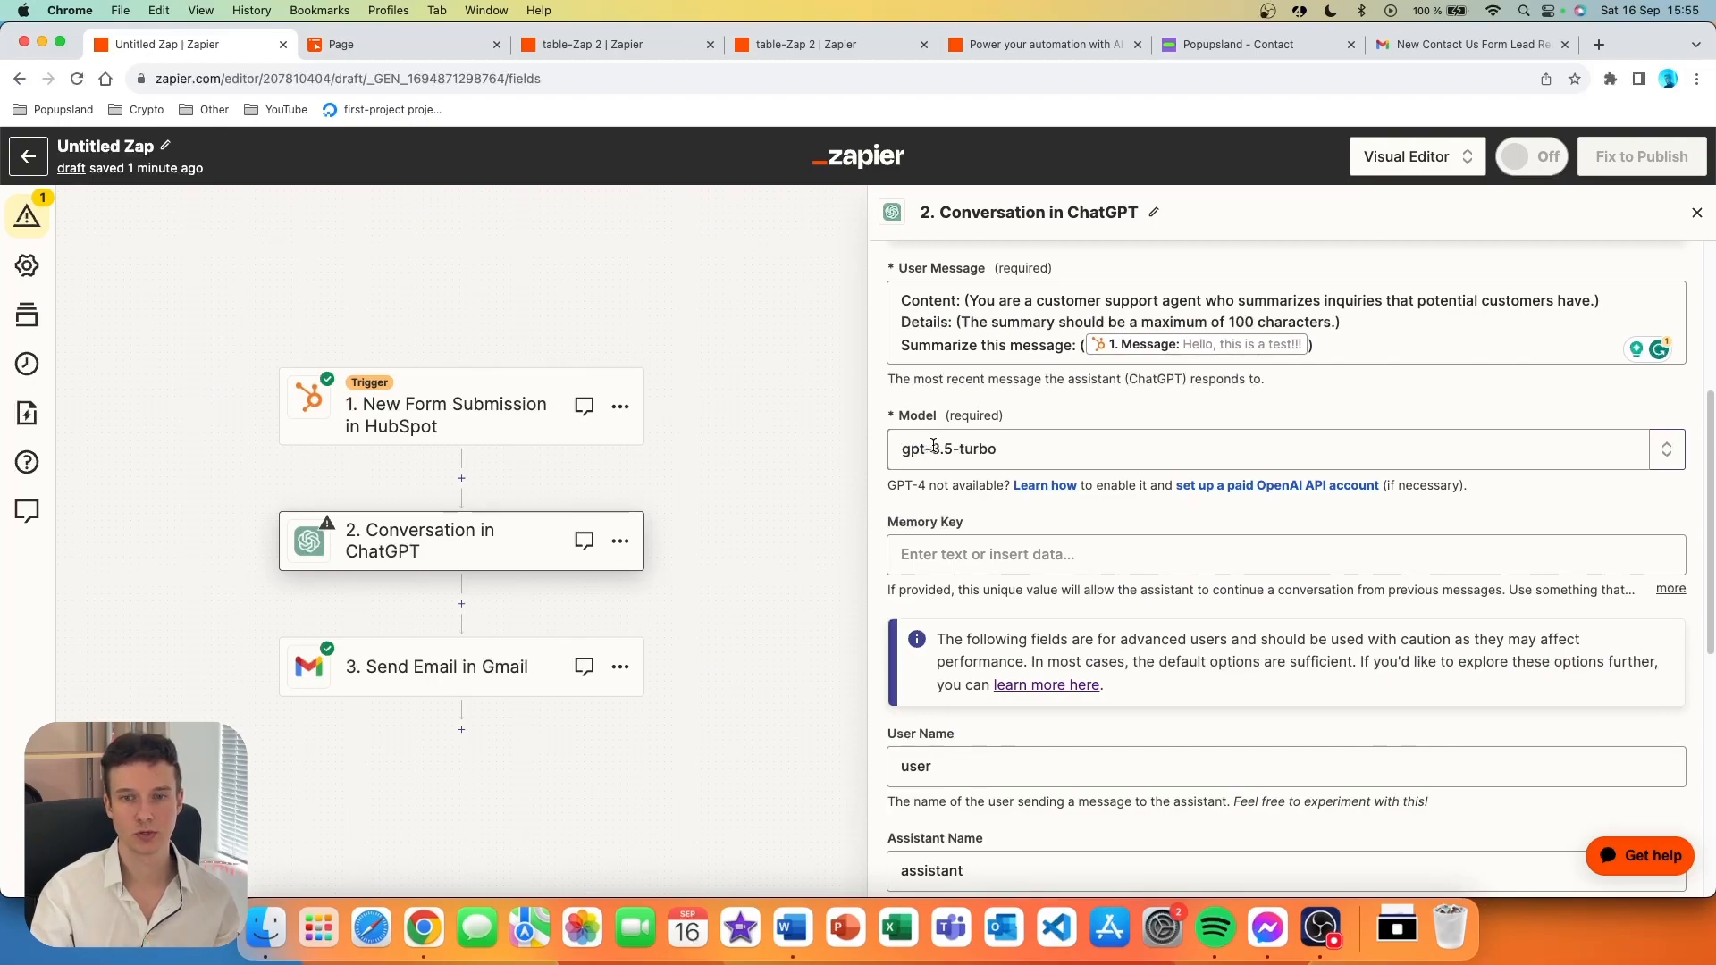
scroll(933, 444, "down", 4)
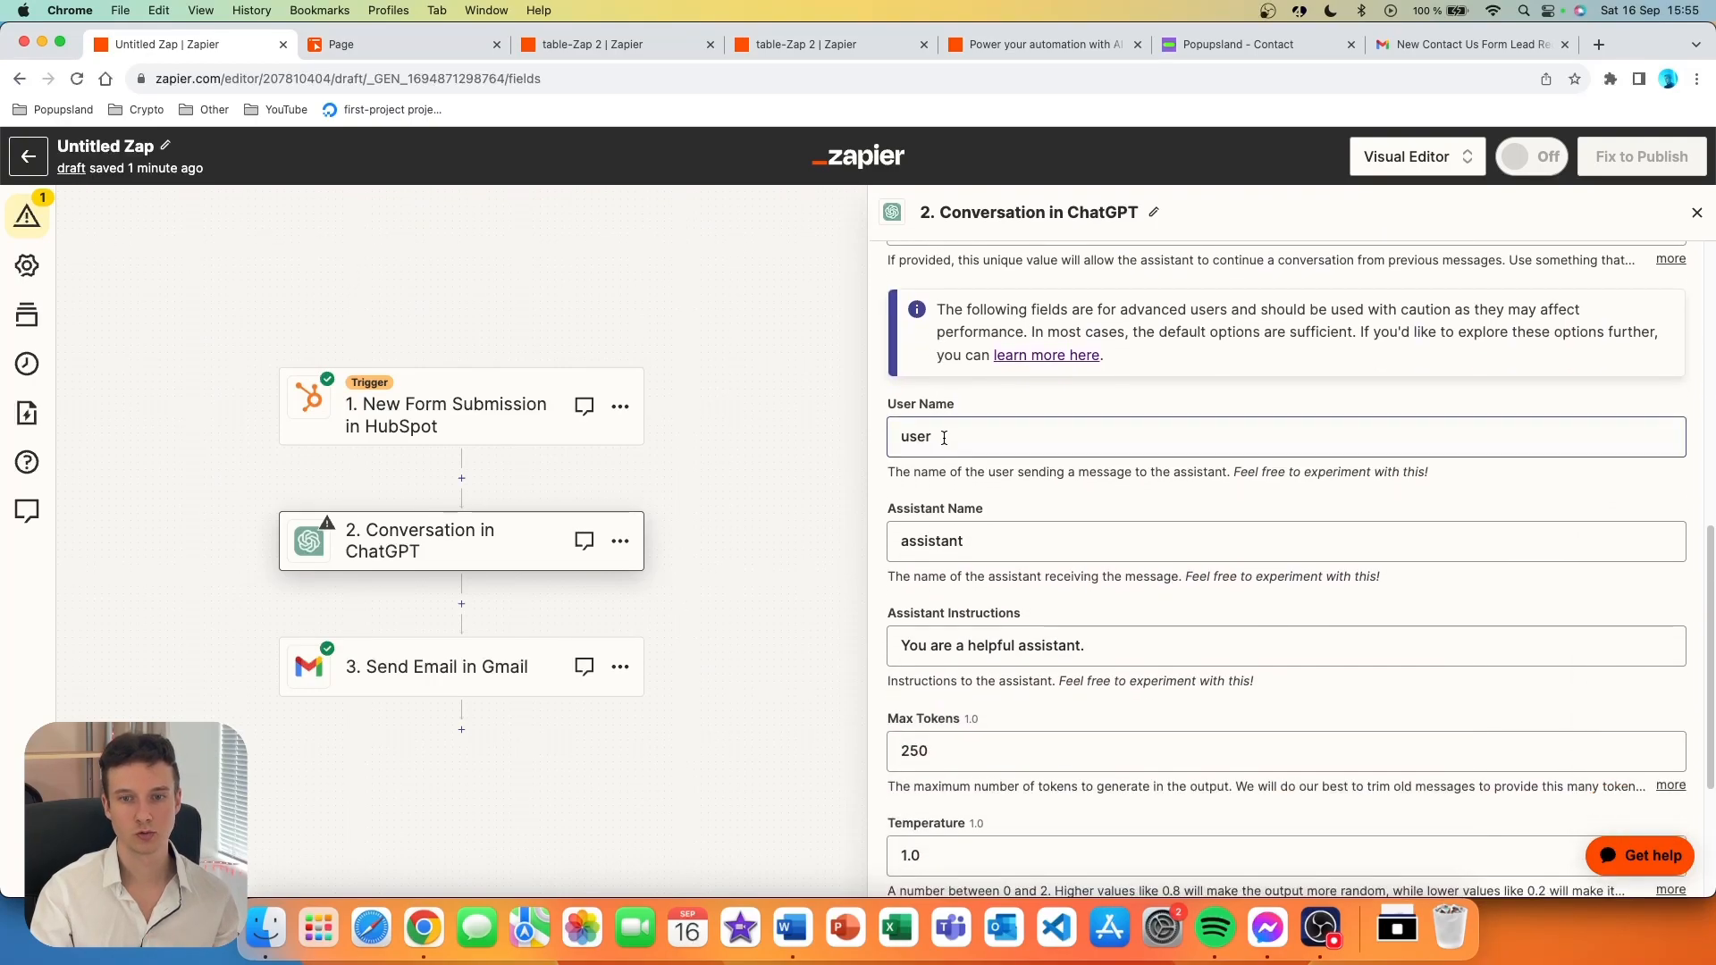
scroll(968, 620, "down", 3)
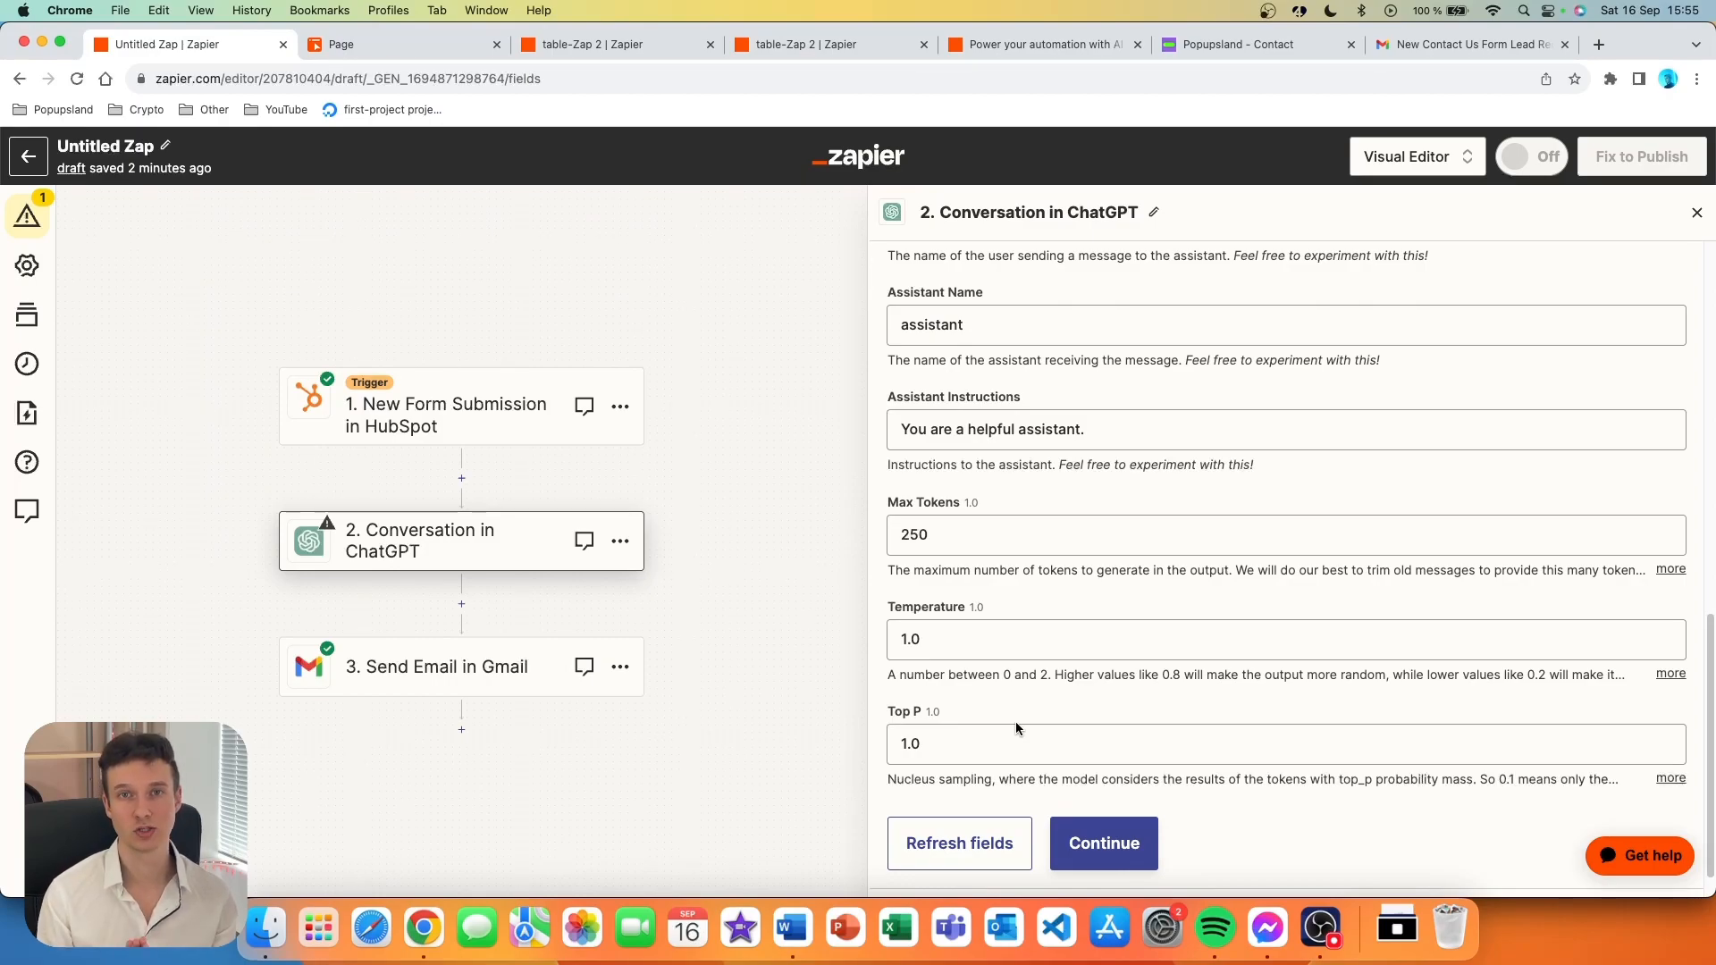
scroll(1021, 490, "up", 3)
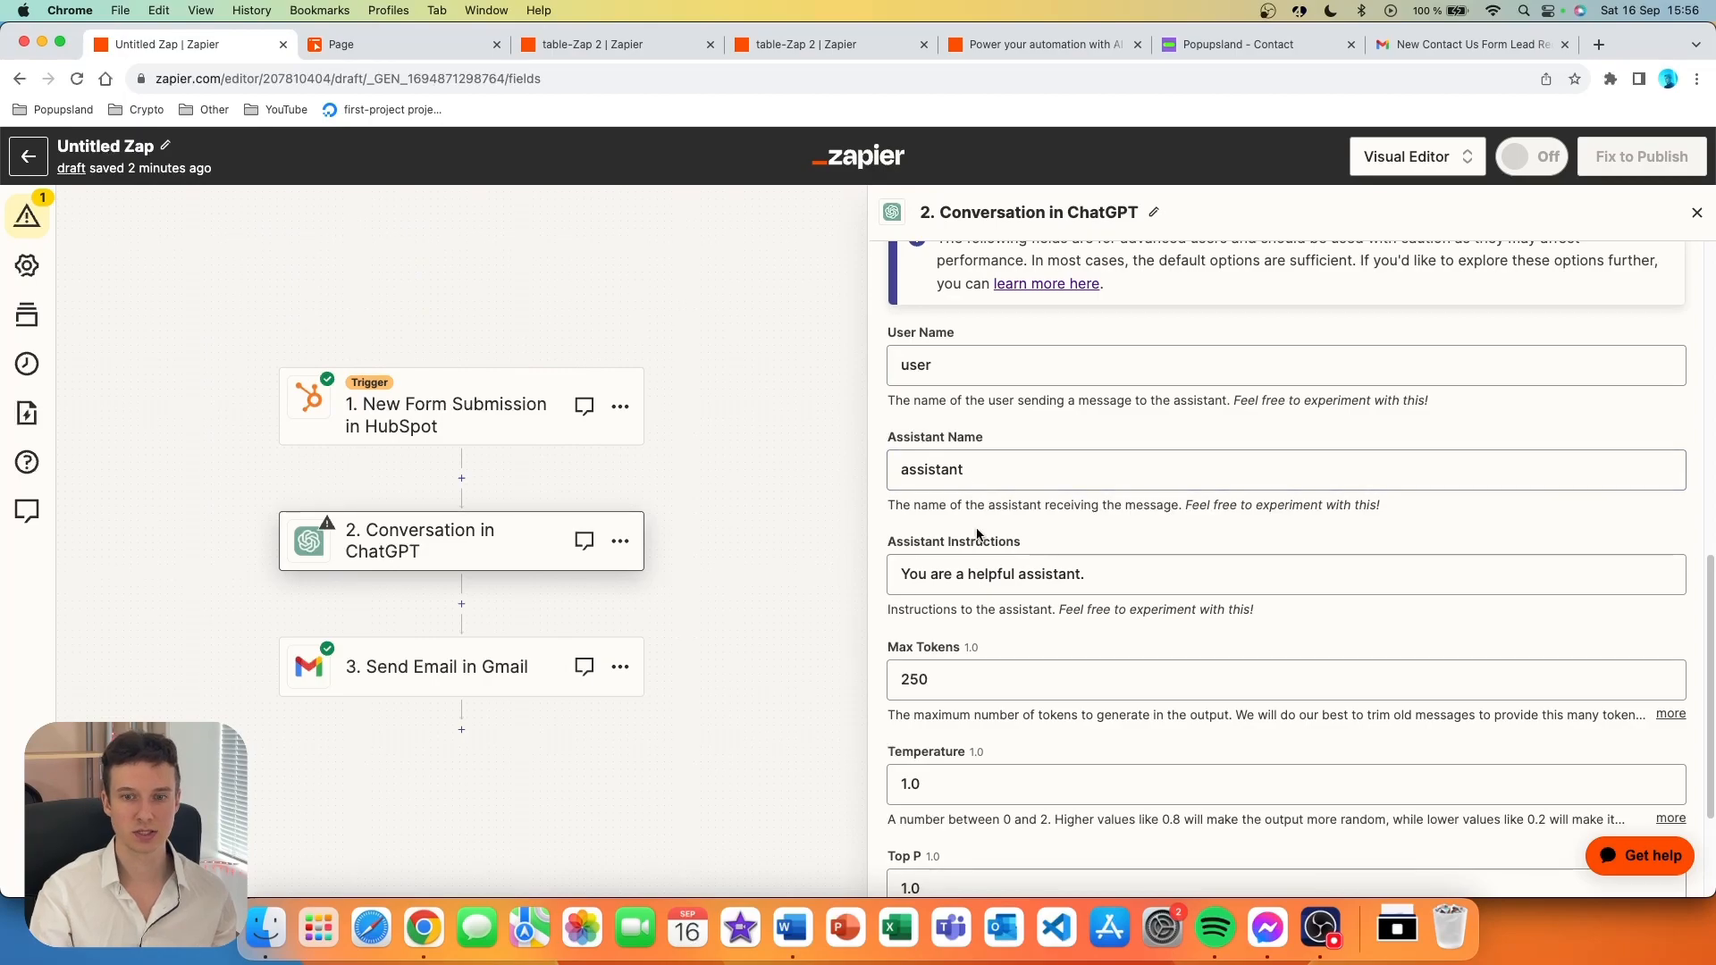
- Change the ChatGPT step's assistant instructions to "You are a helpful customer support assistant."
left_click(1022, 573)
type("customer support")
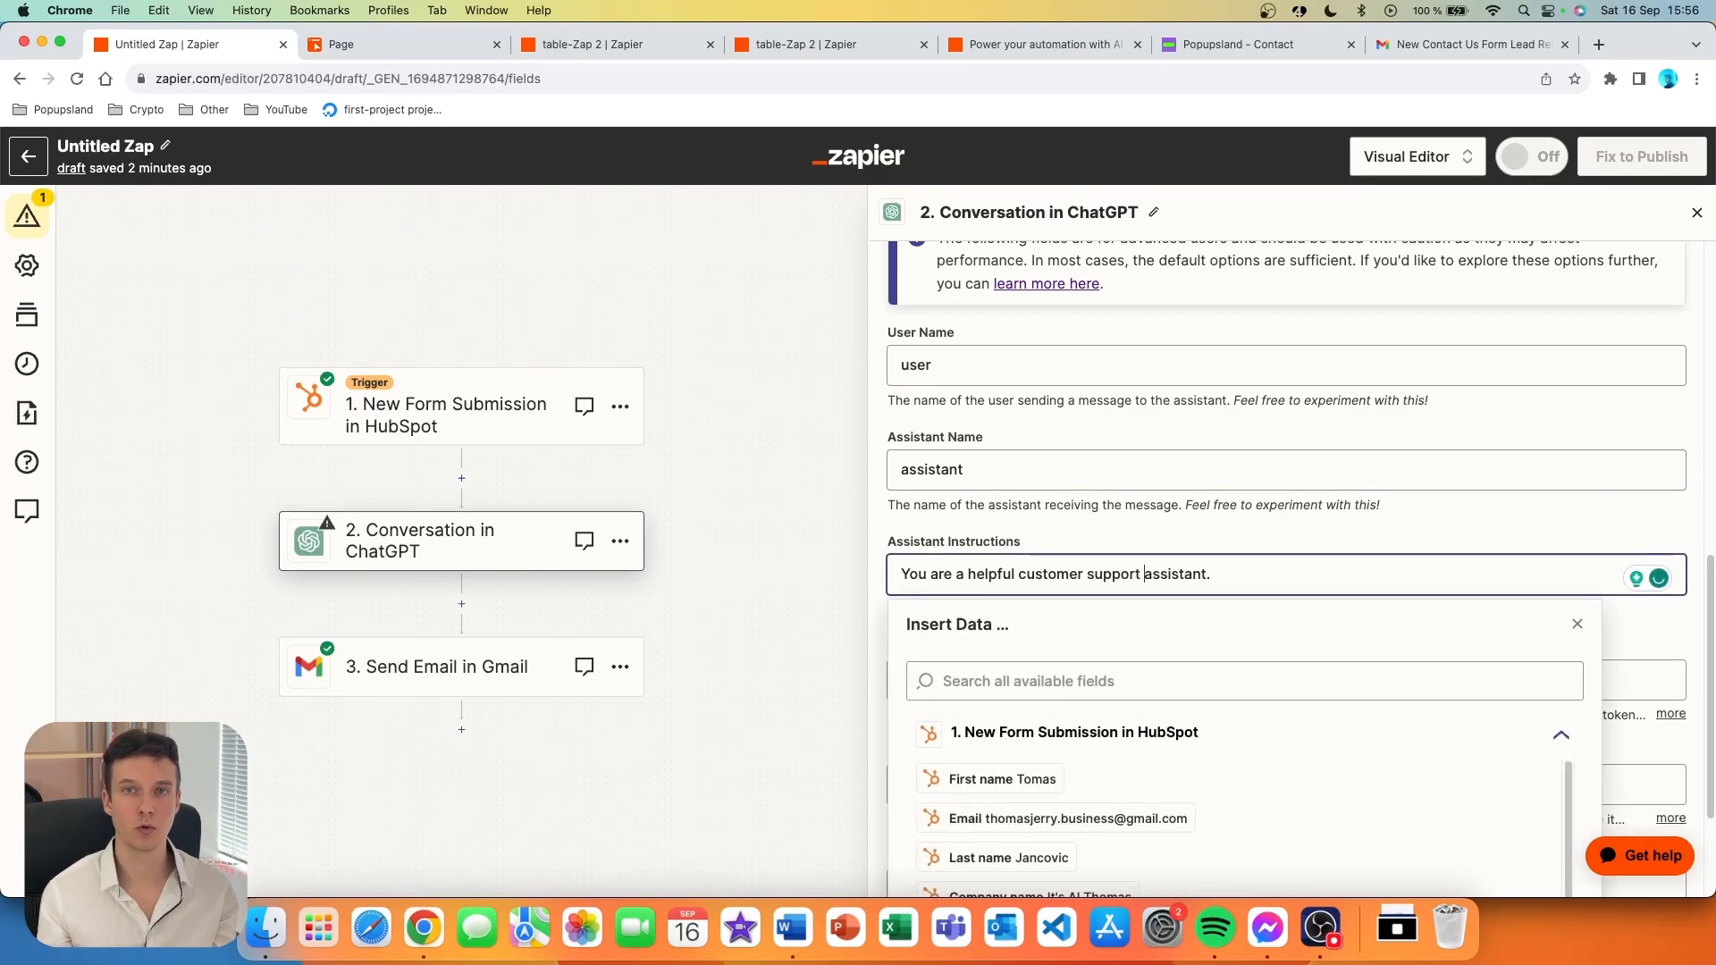
left_click(1077, 527)
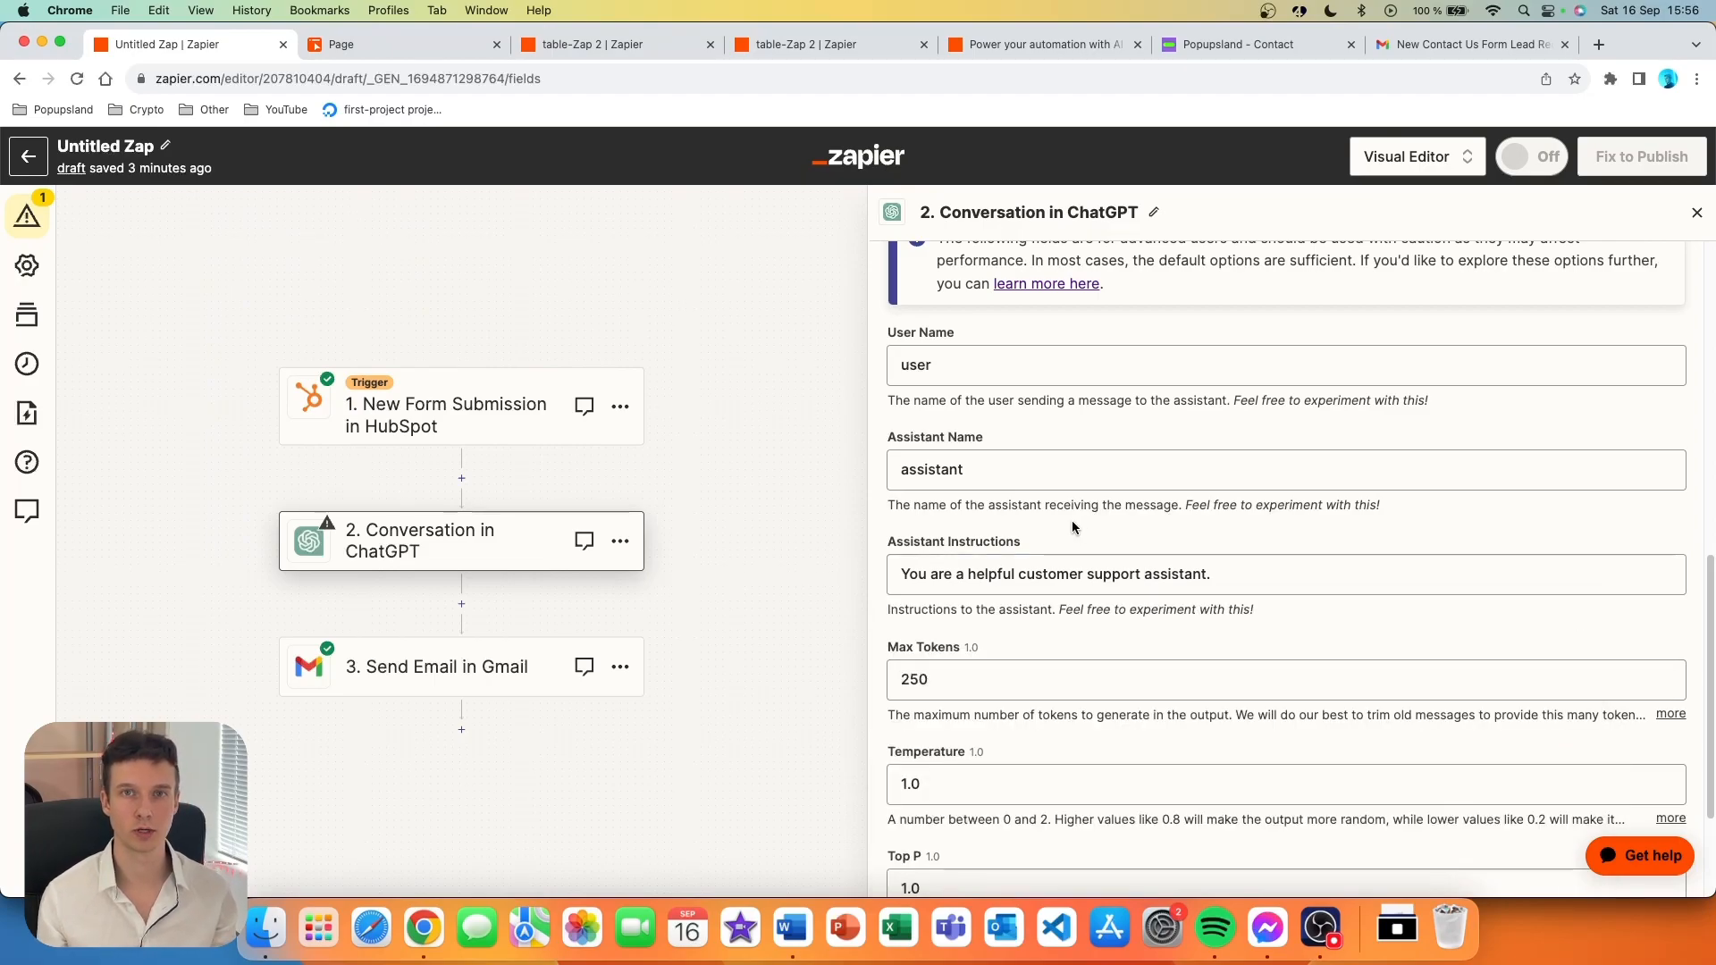
- Continue to the ChatGPT step's test, send the test conversation, and review the response content in the returned data
scroll(971, 485, "down", 3)
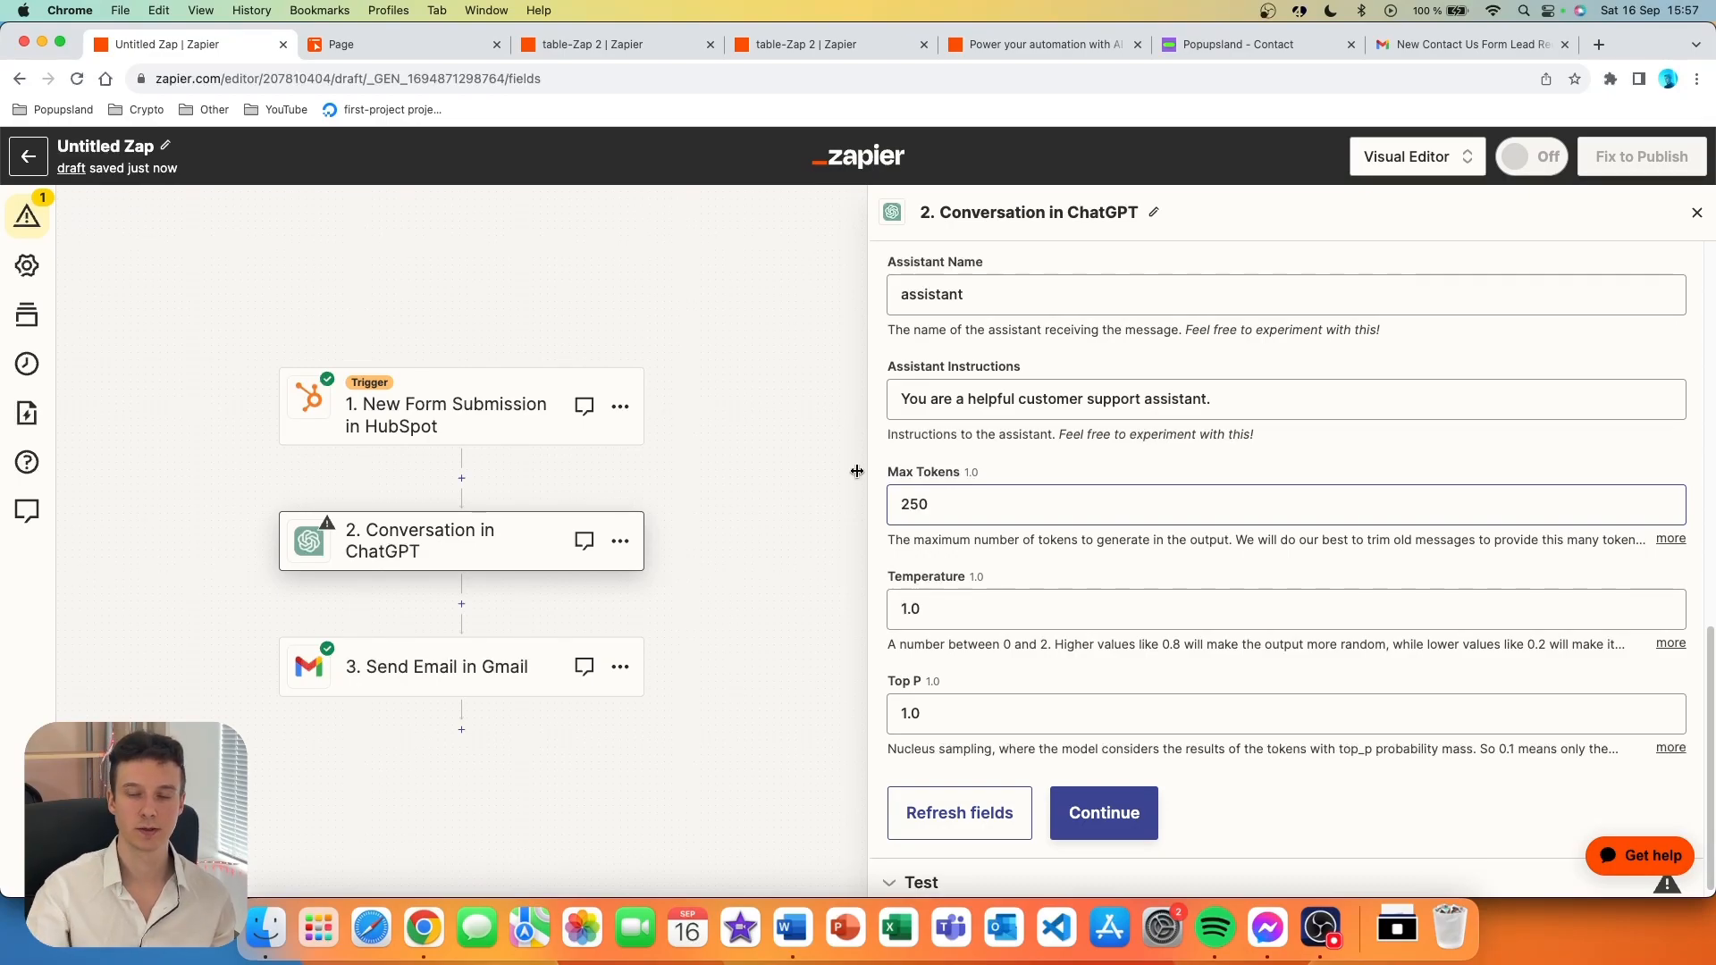
left_click(1135, 810)
left_click(1082, 871)
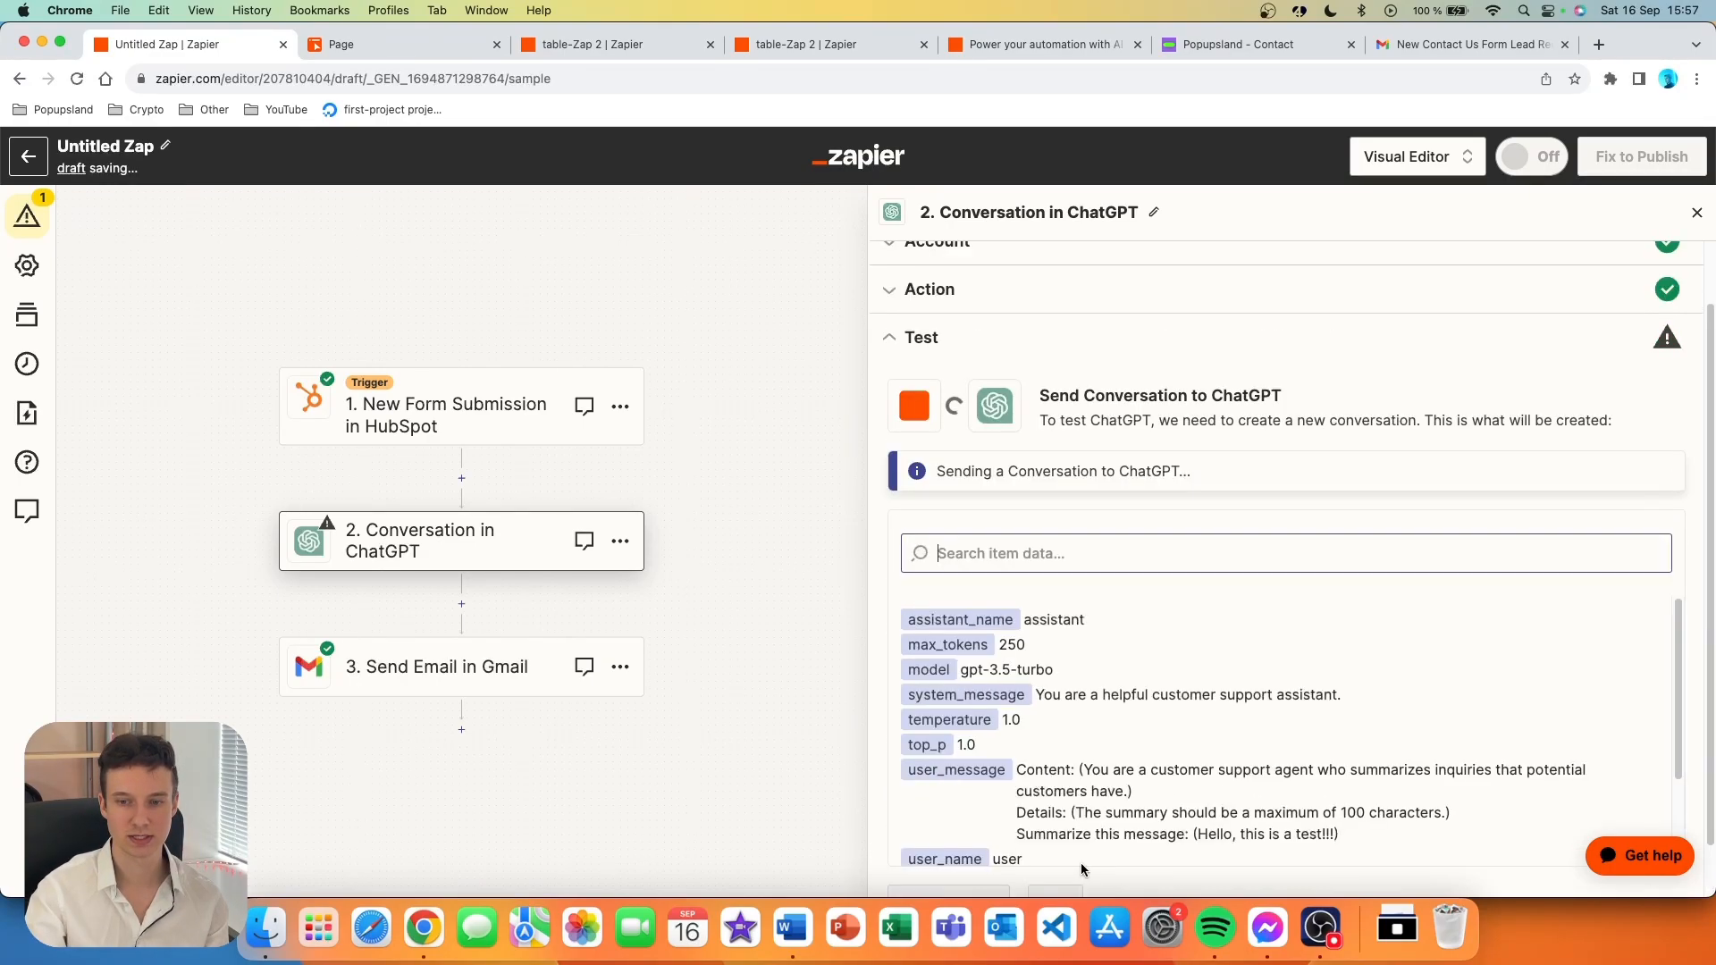
scroll(1126, 641, "down", 2)
scroll(1150, 560, "down", 1)
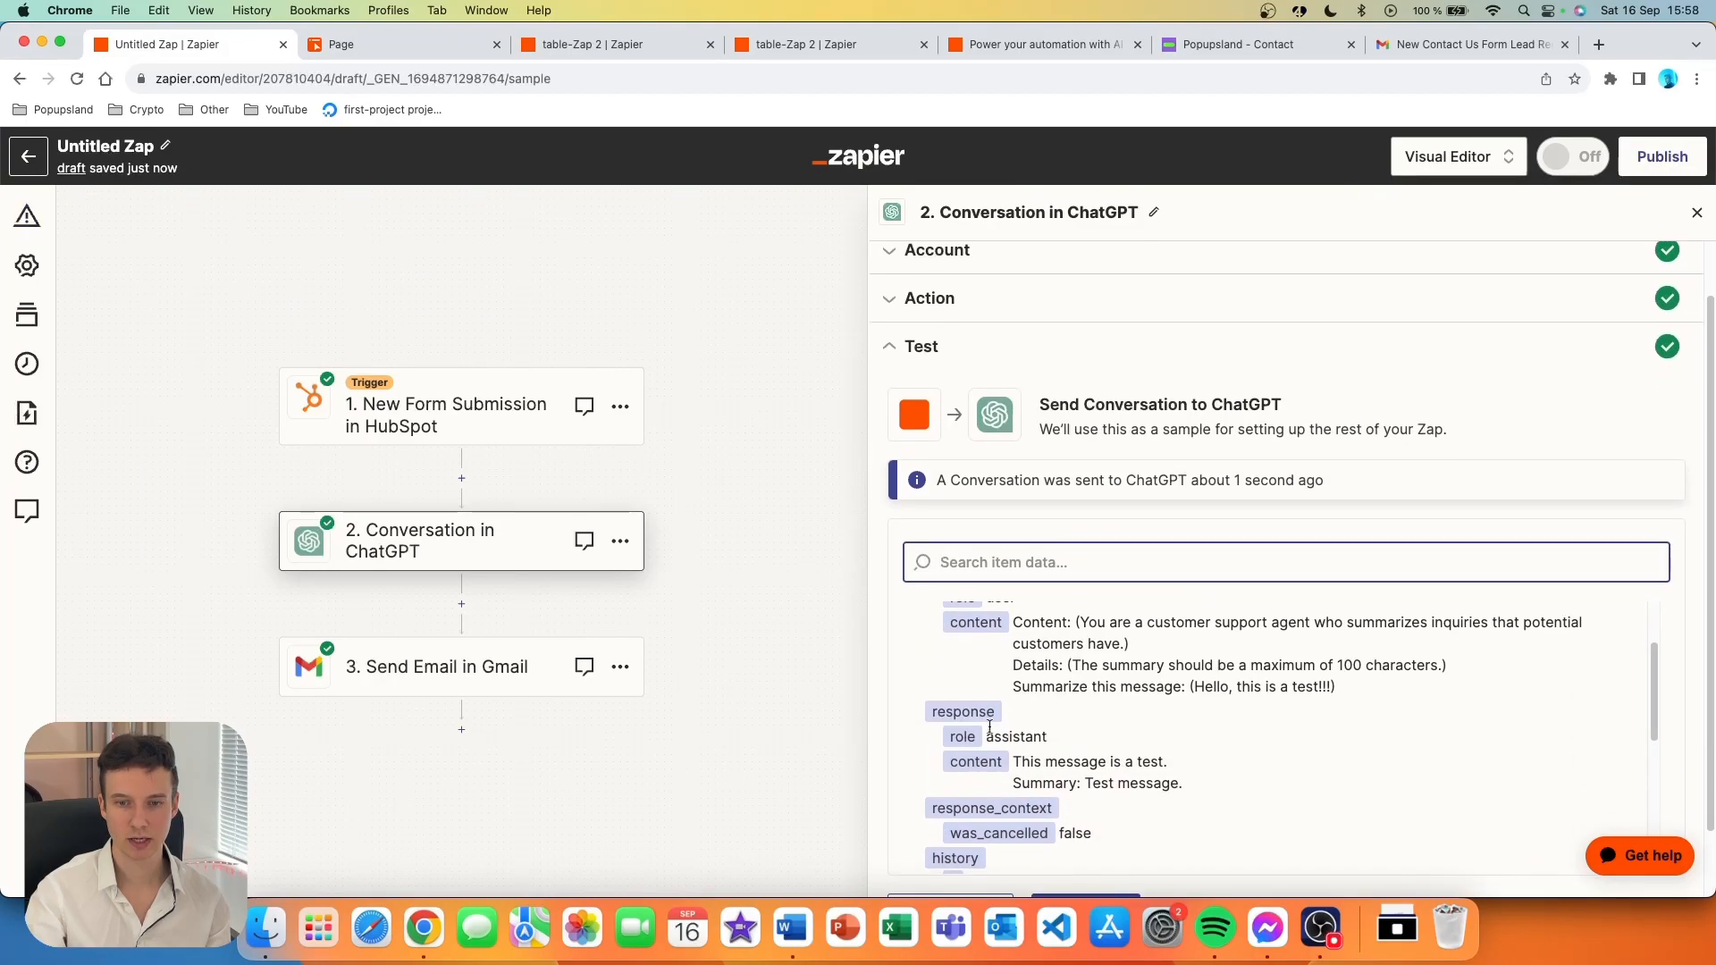
double_click(977, 761)
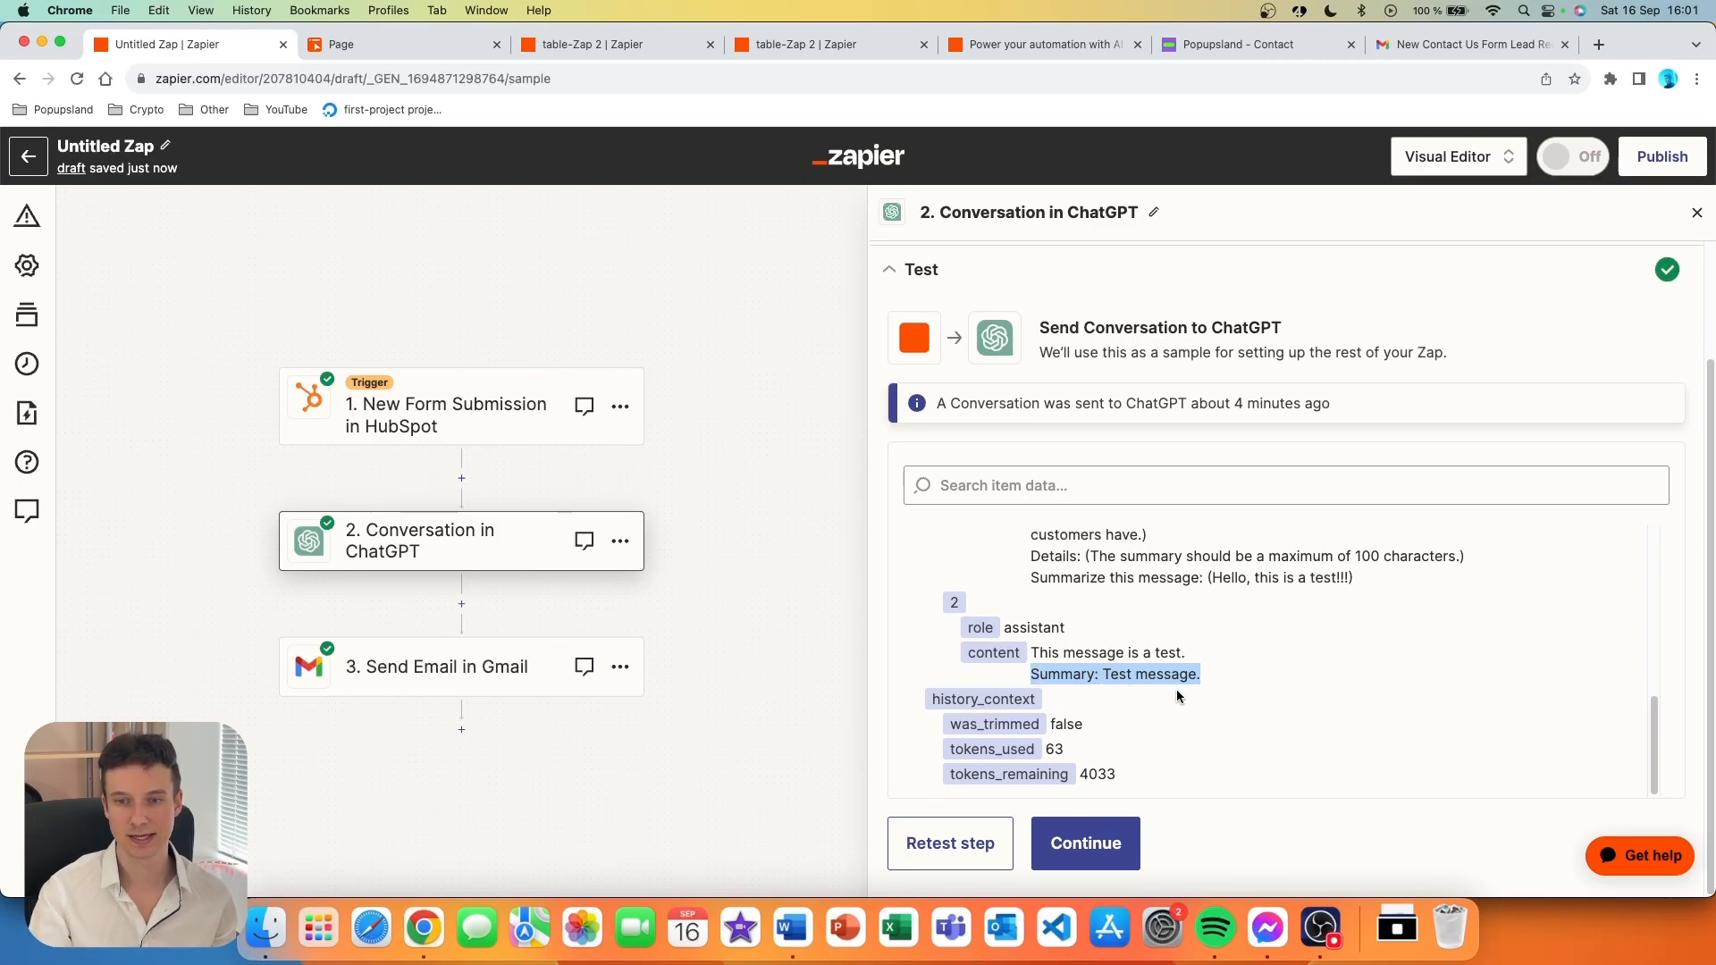
left_click_drag(1199, 678, 1033, 655)
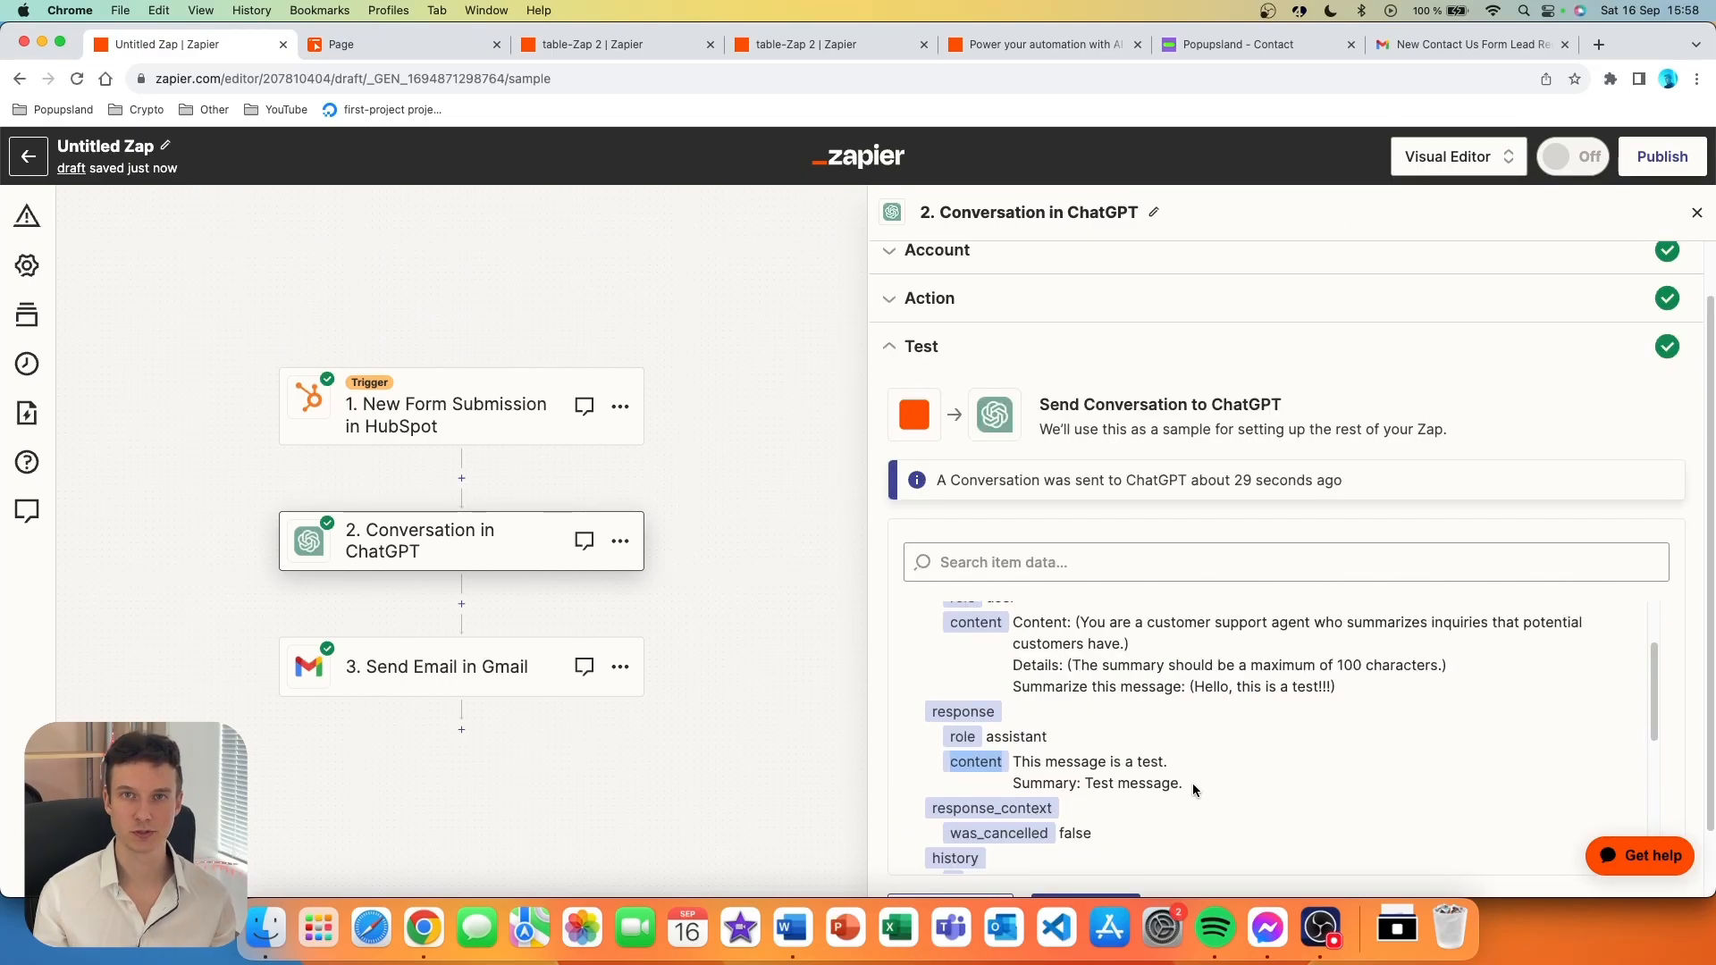
scroll(1192, 782, "down", 6)
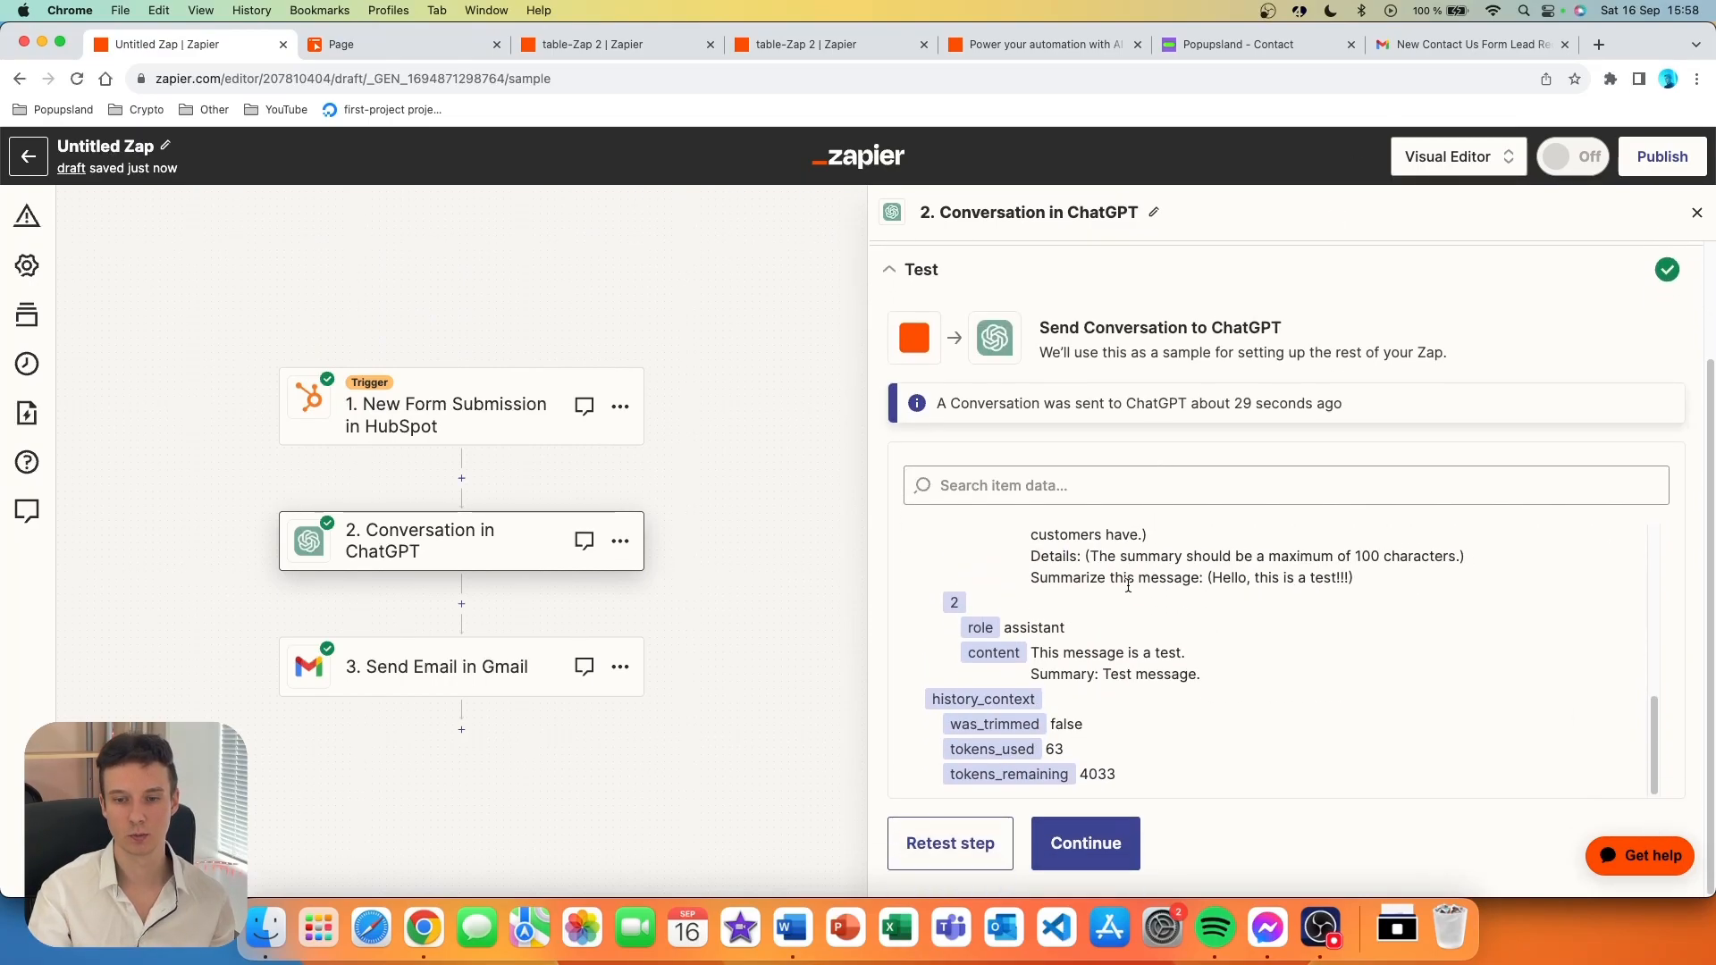
- Continue to the Gmail step's action settings and add the body line "Here is the summary of what the lead is asking about:"
left_click(1084, 843)
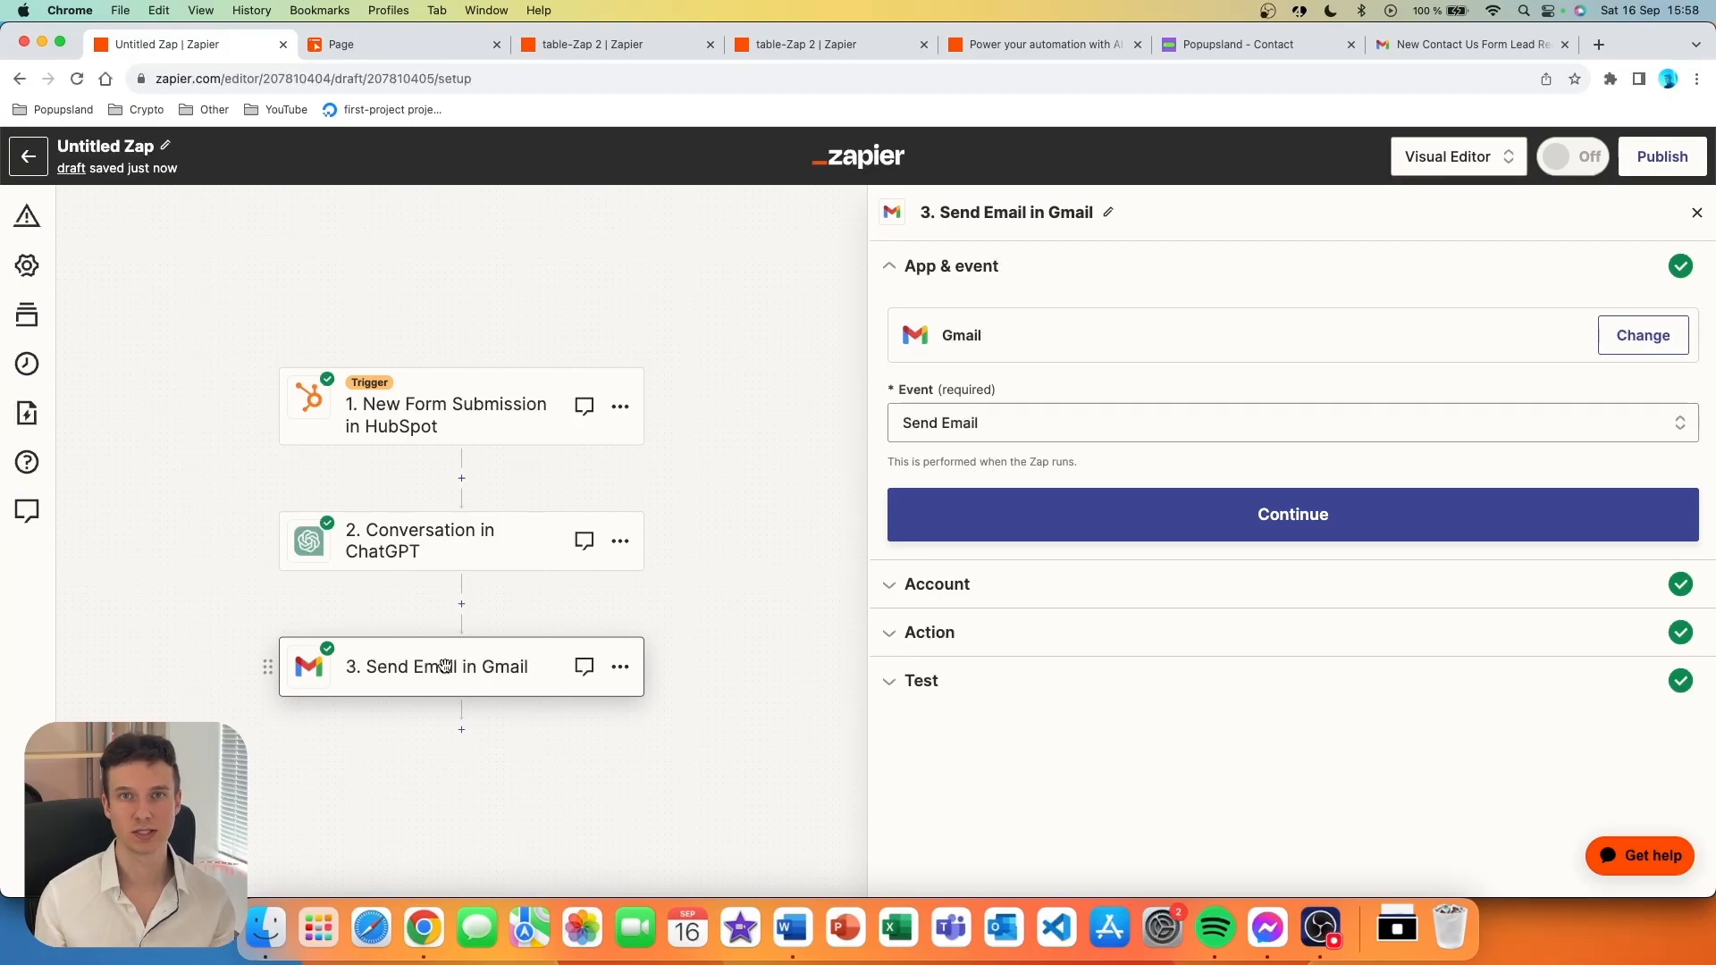
left_click(981, 645)
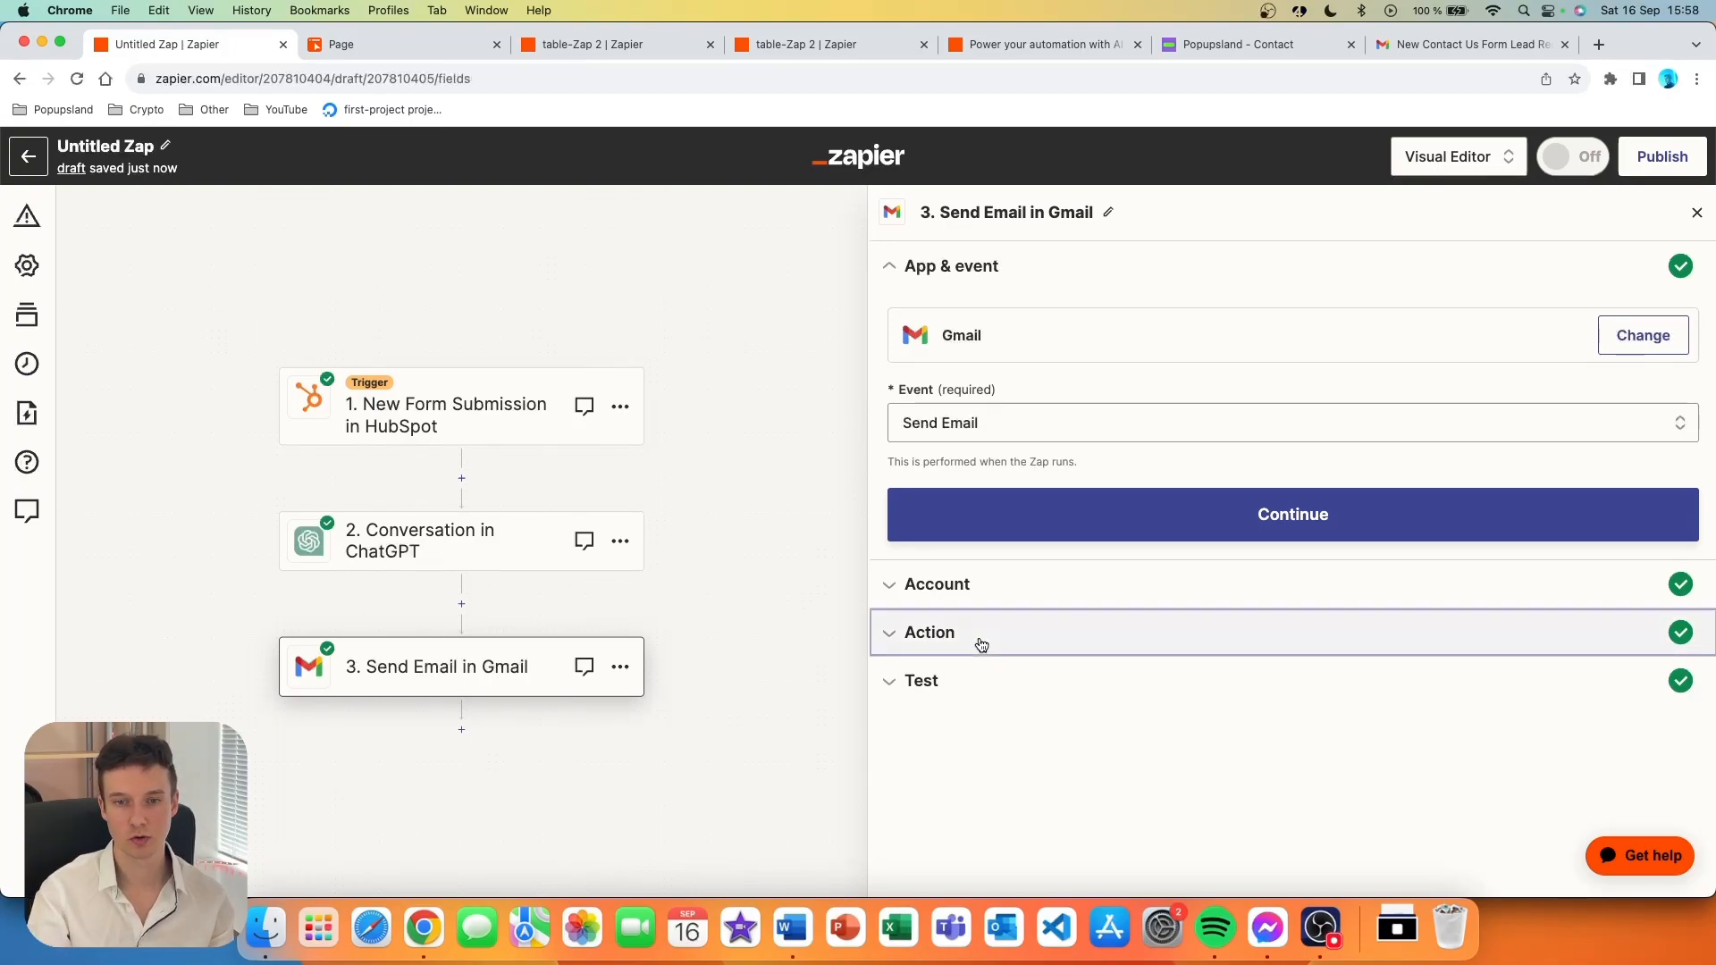
scroll(1067, 602, "down", 10)
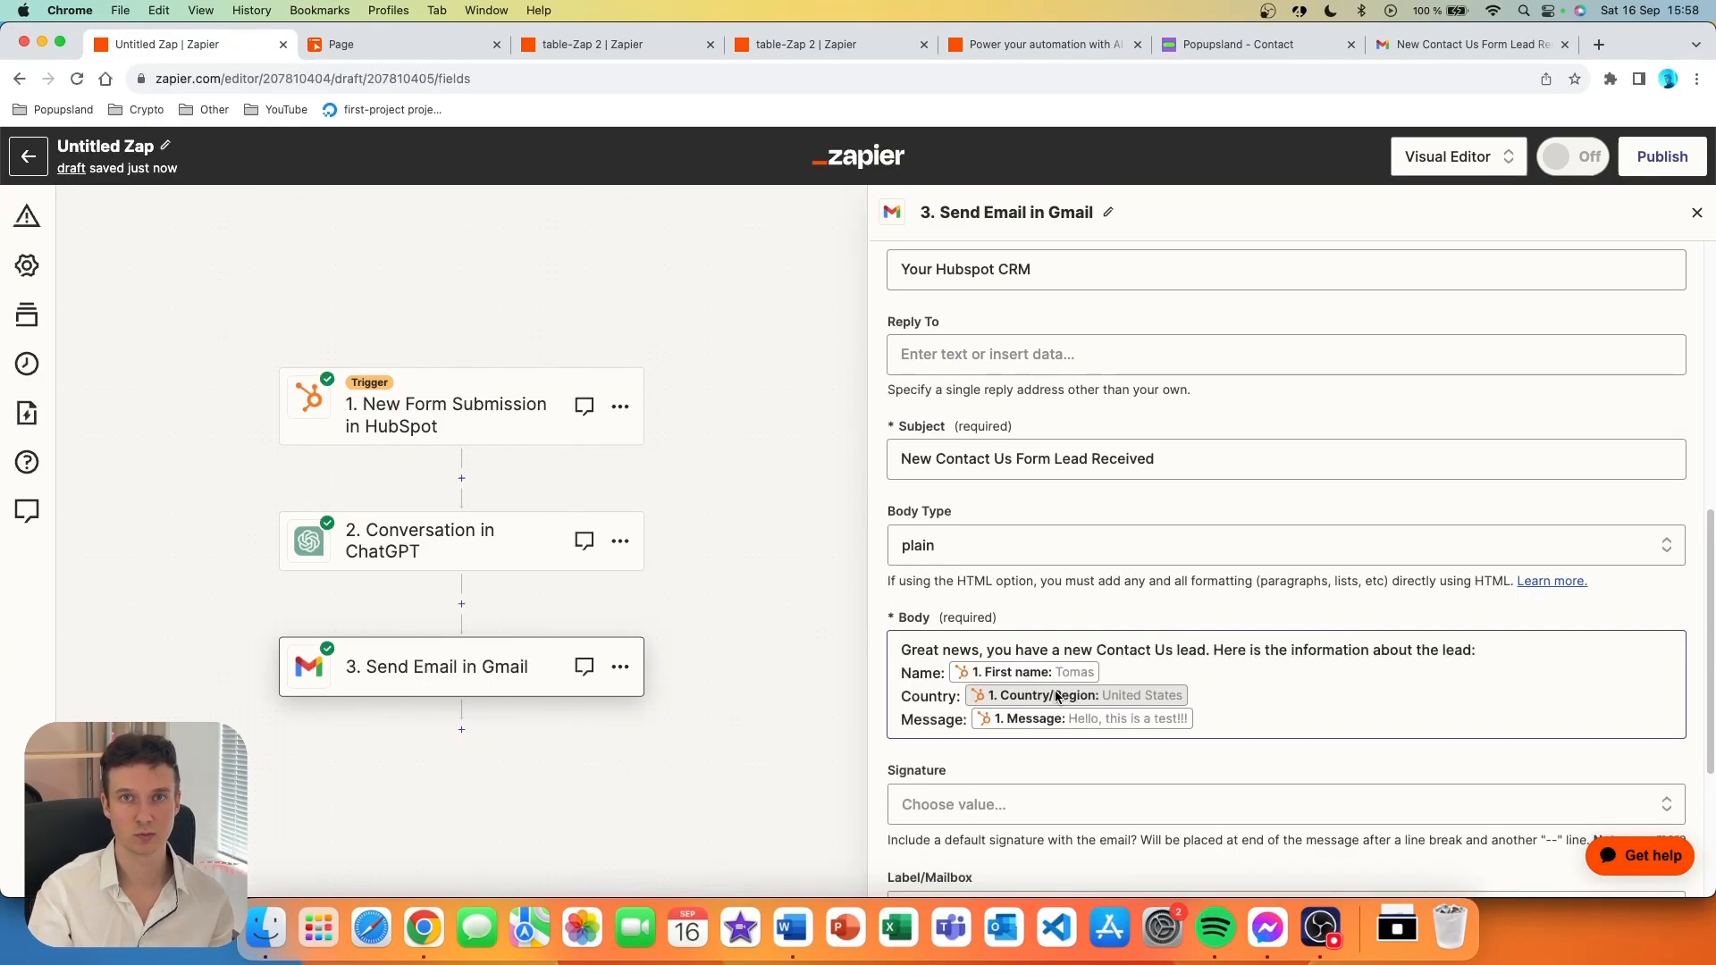
type("Here is the summary on what the lead is asking about:")
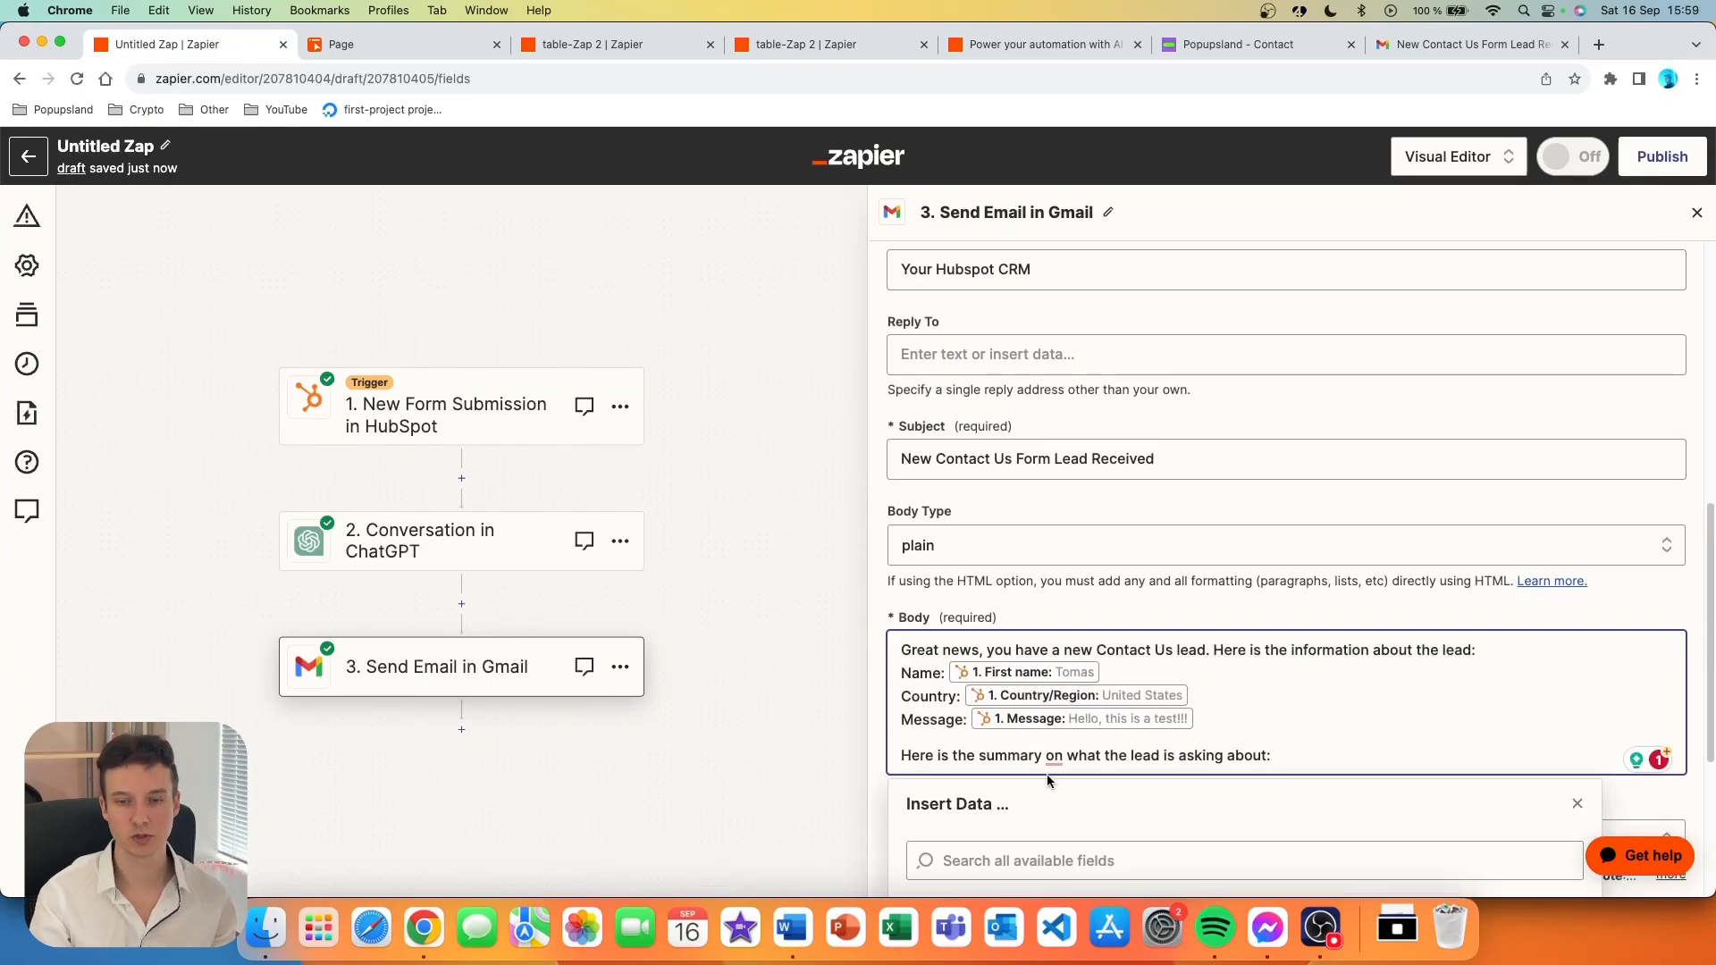
double_click(1055, 755)
type("of")
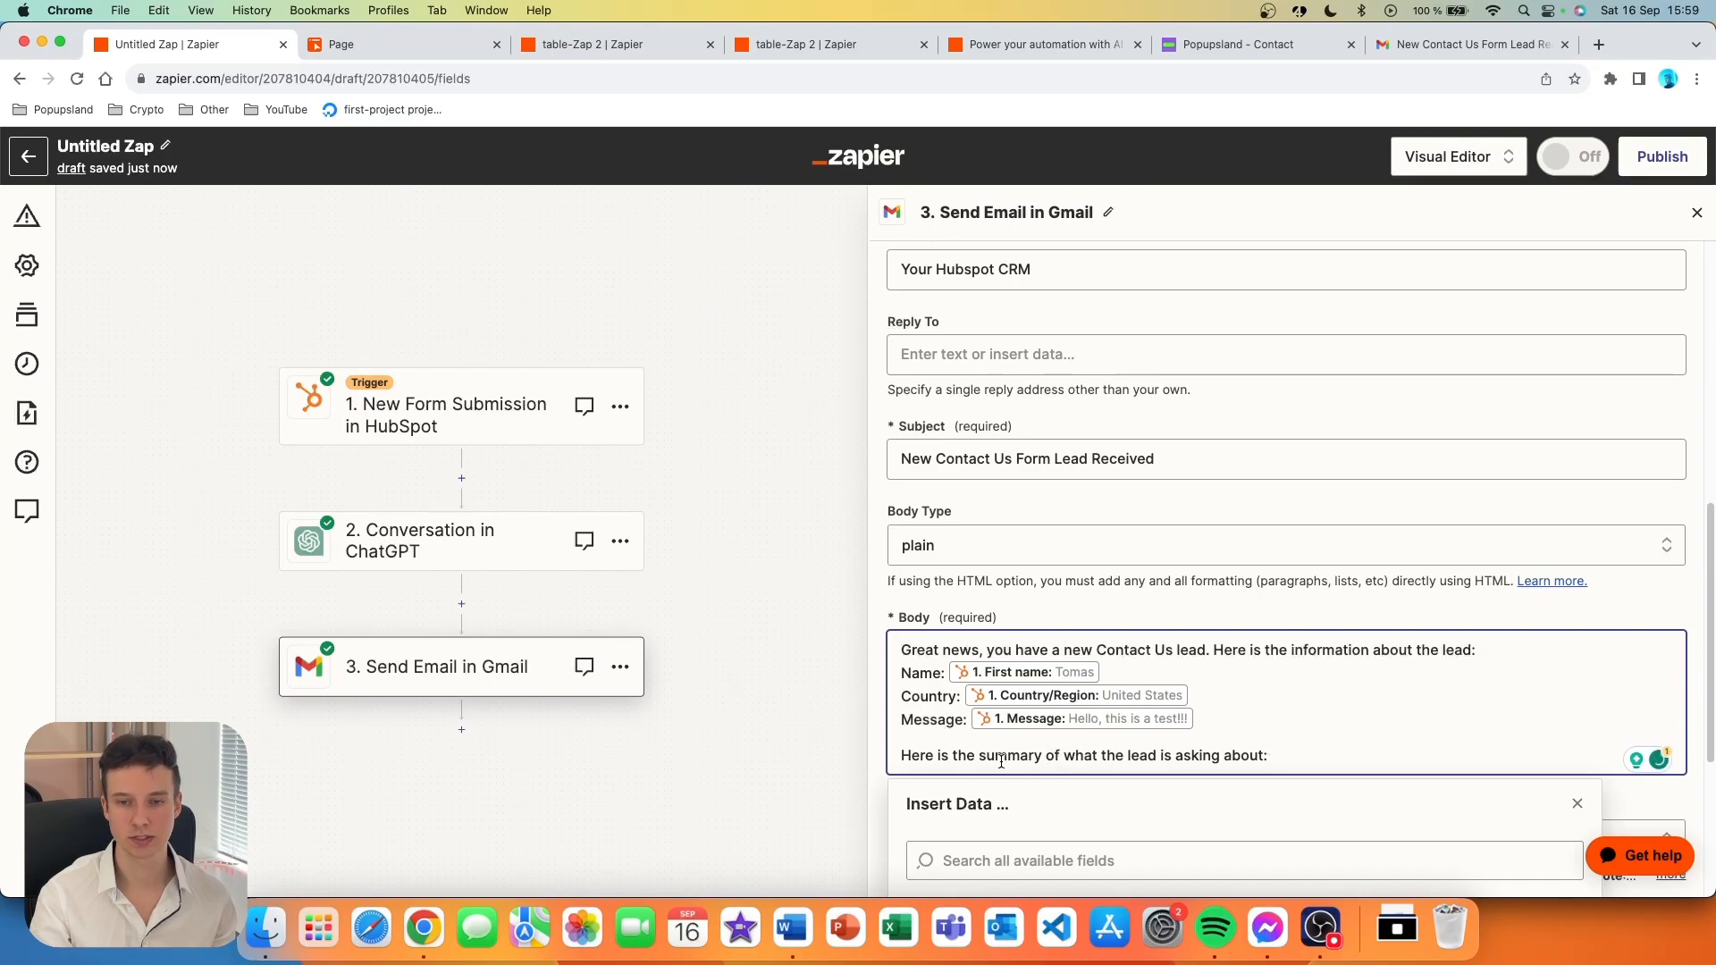
- Insert the Reply field from the ChatGPT conversation at the end of the summary line in the email body
left_click(1284, 765)
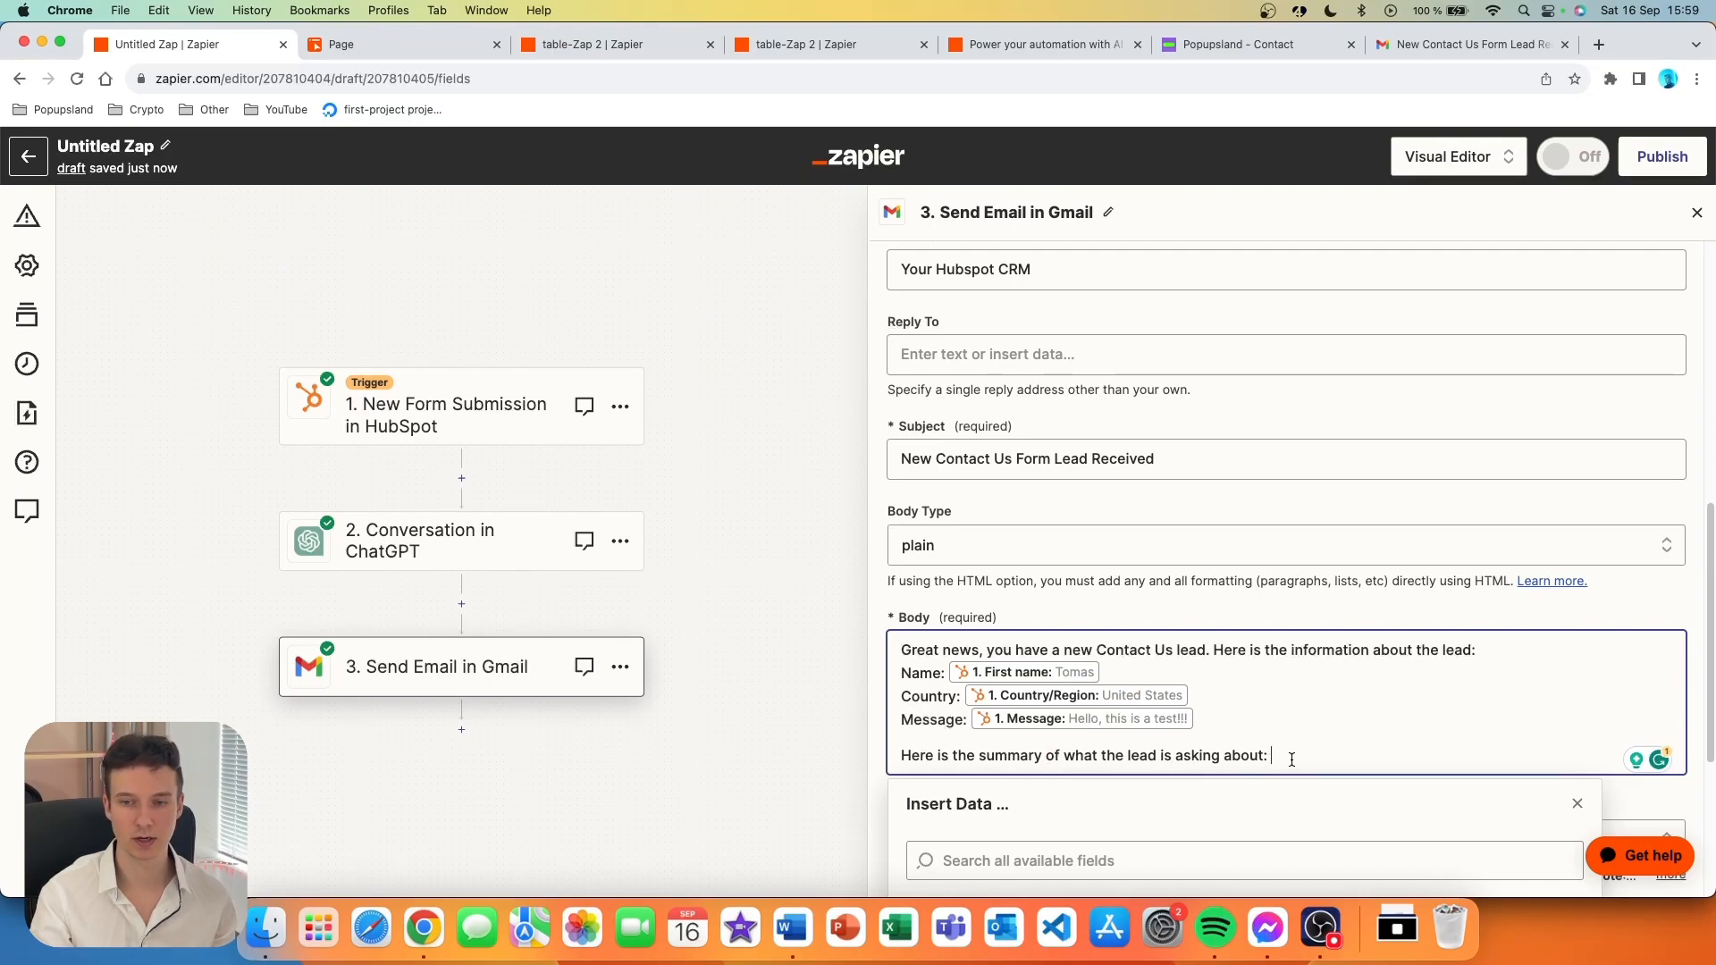
scroll(1606, 539, "down", 4)
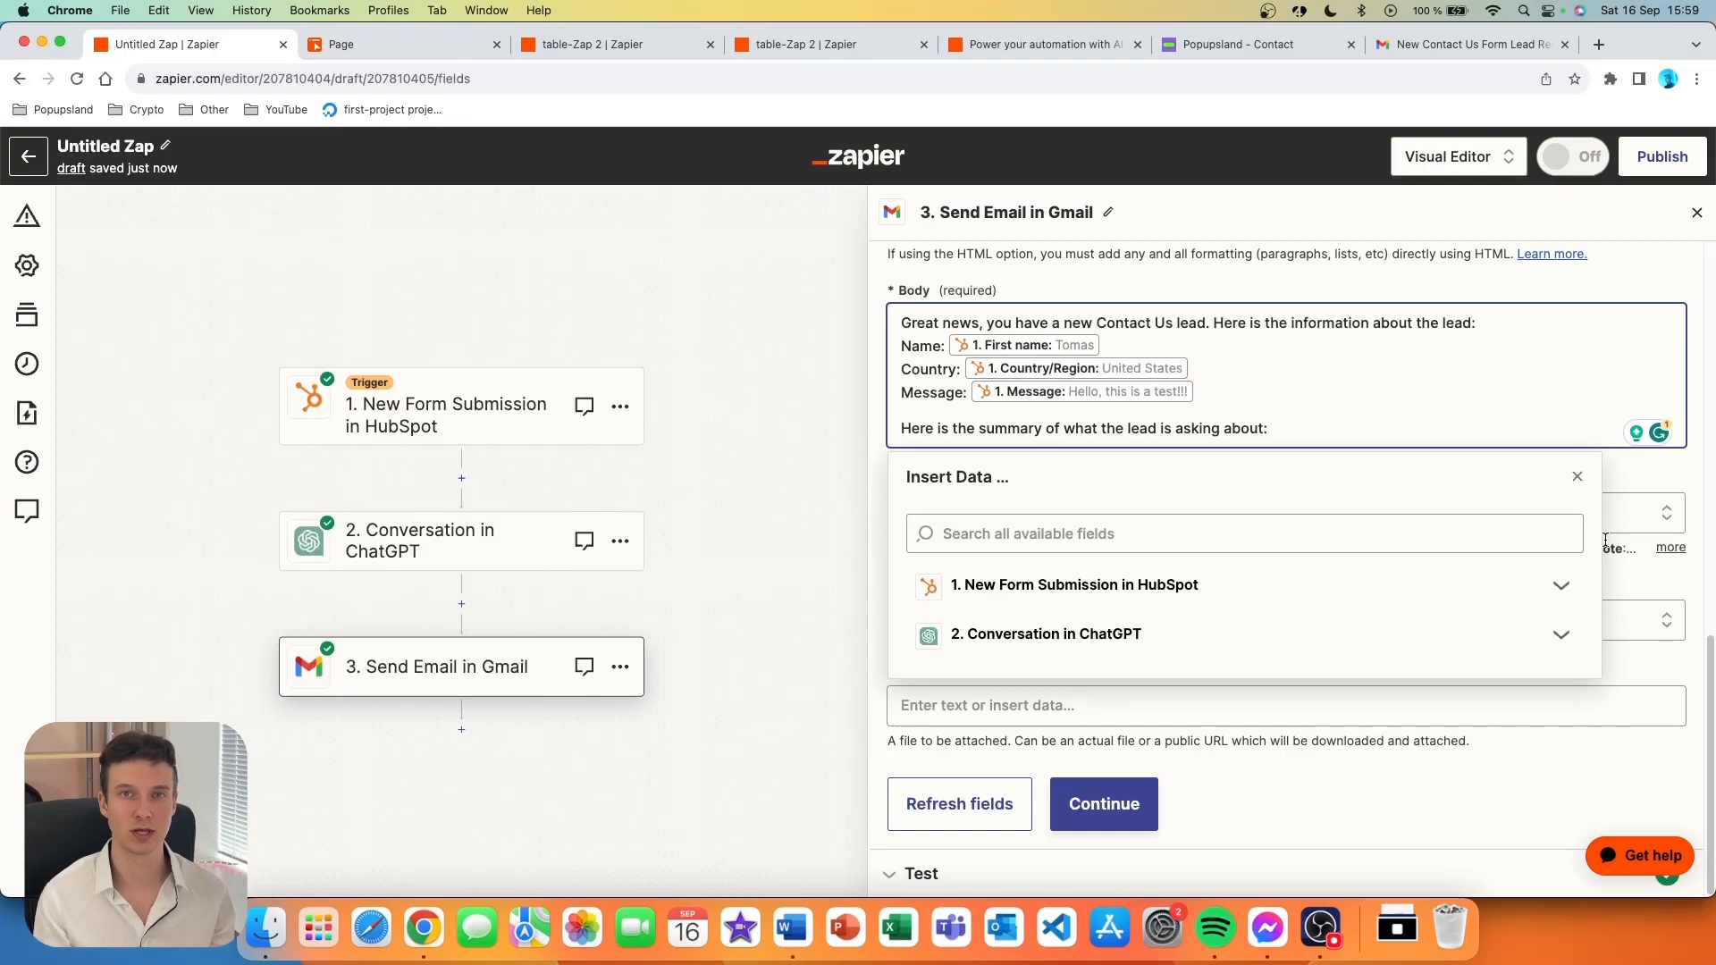
left_click(1095, 648)
scroll(1215, 644, "down", 5)
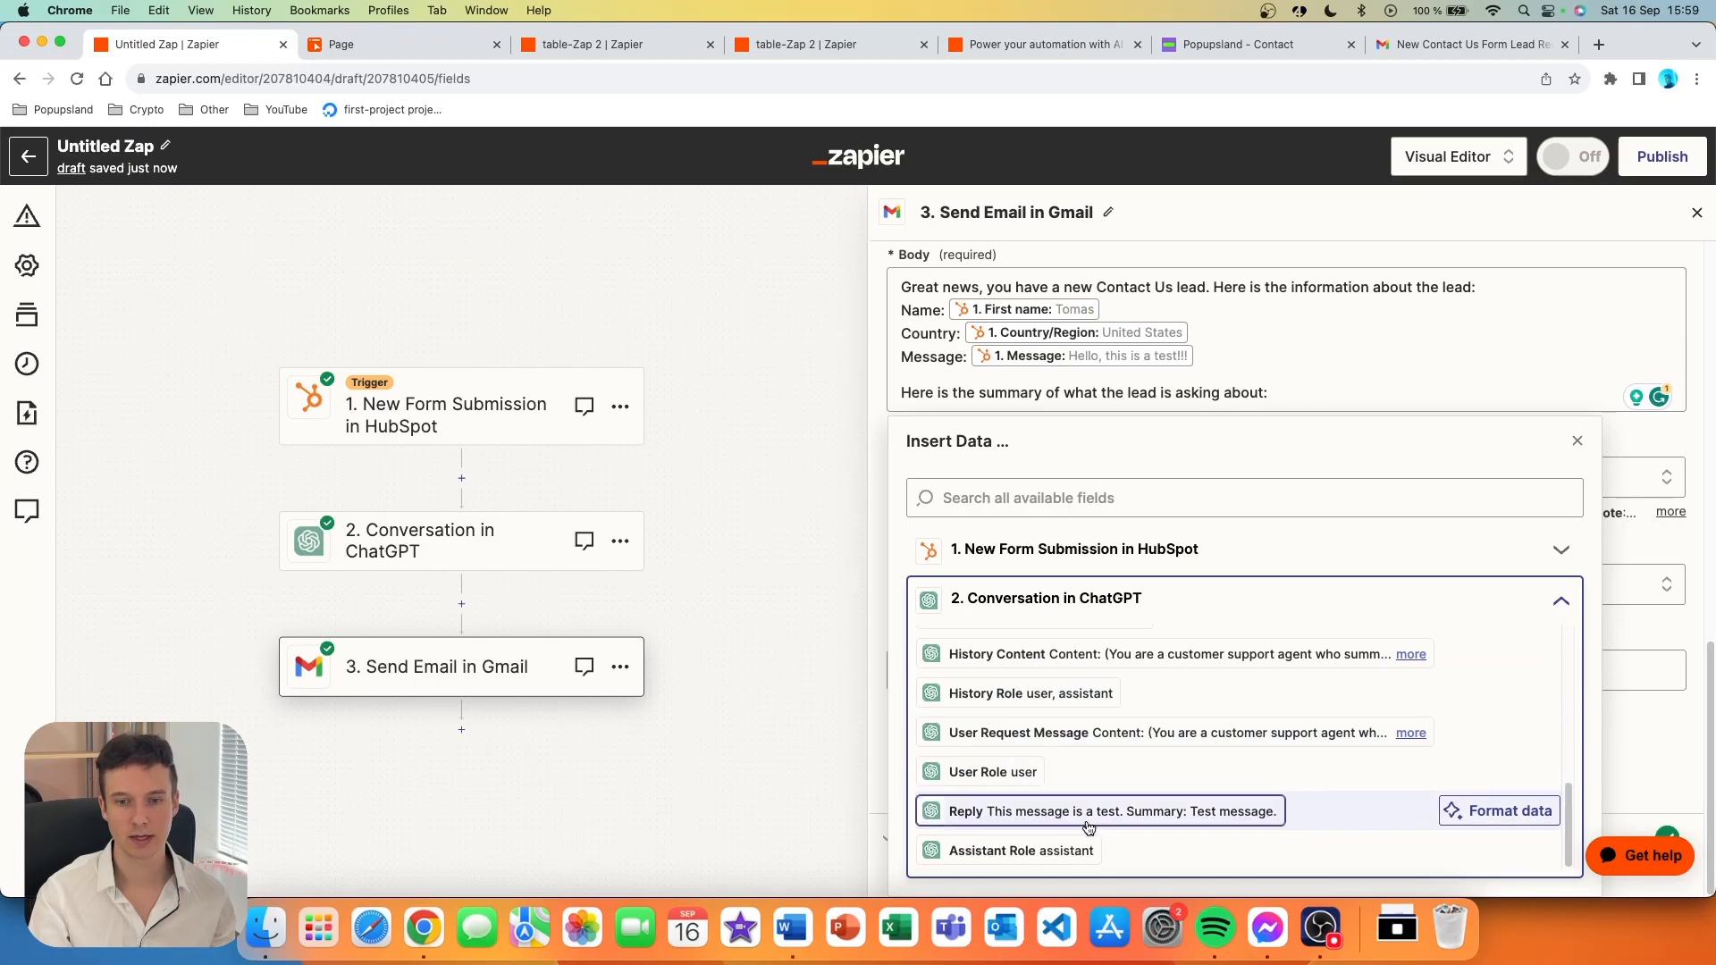
left_click(998, 822)
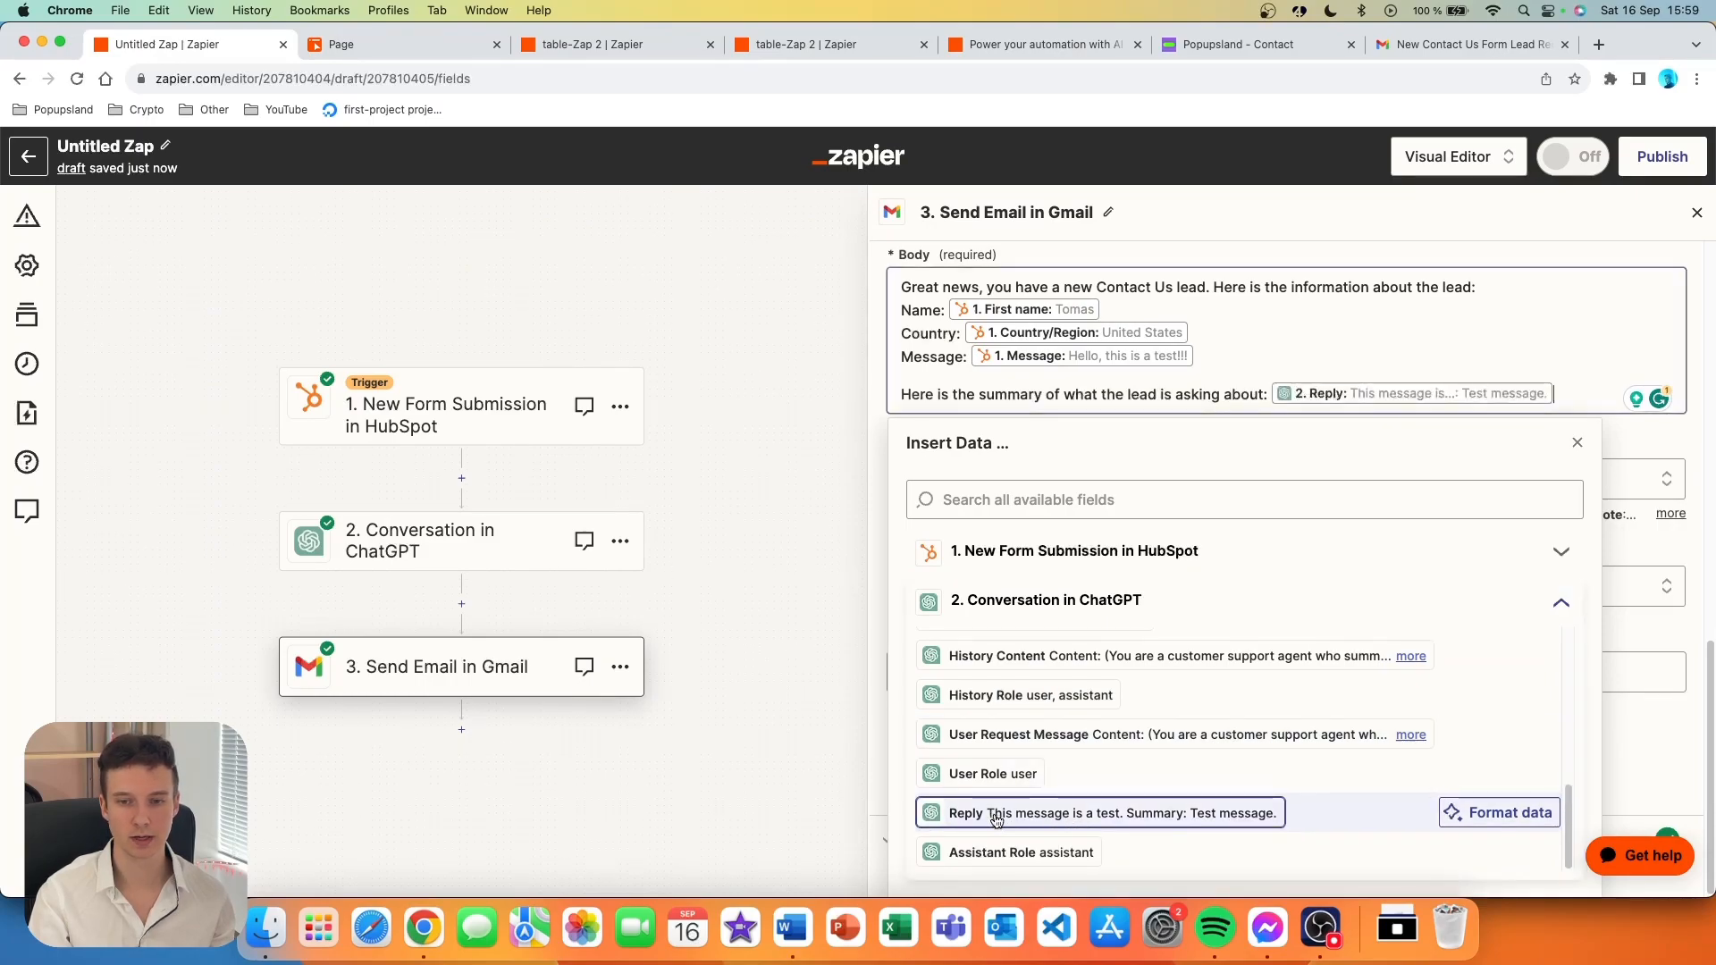
left_click(1689, 429)
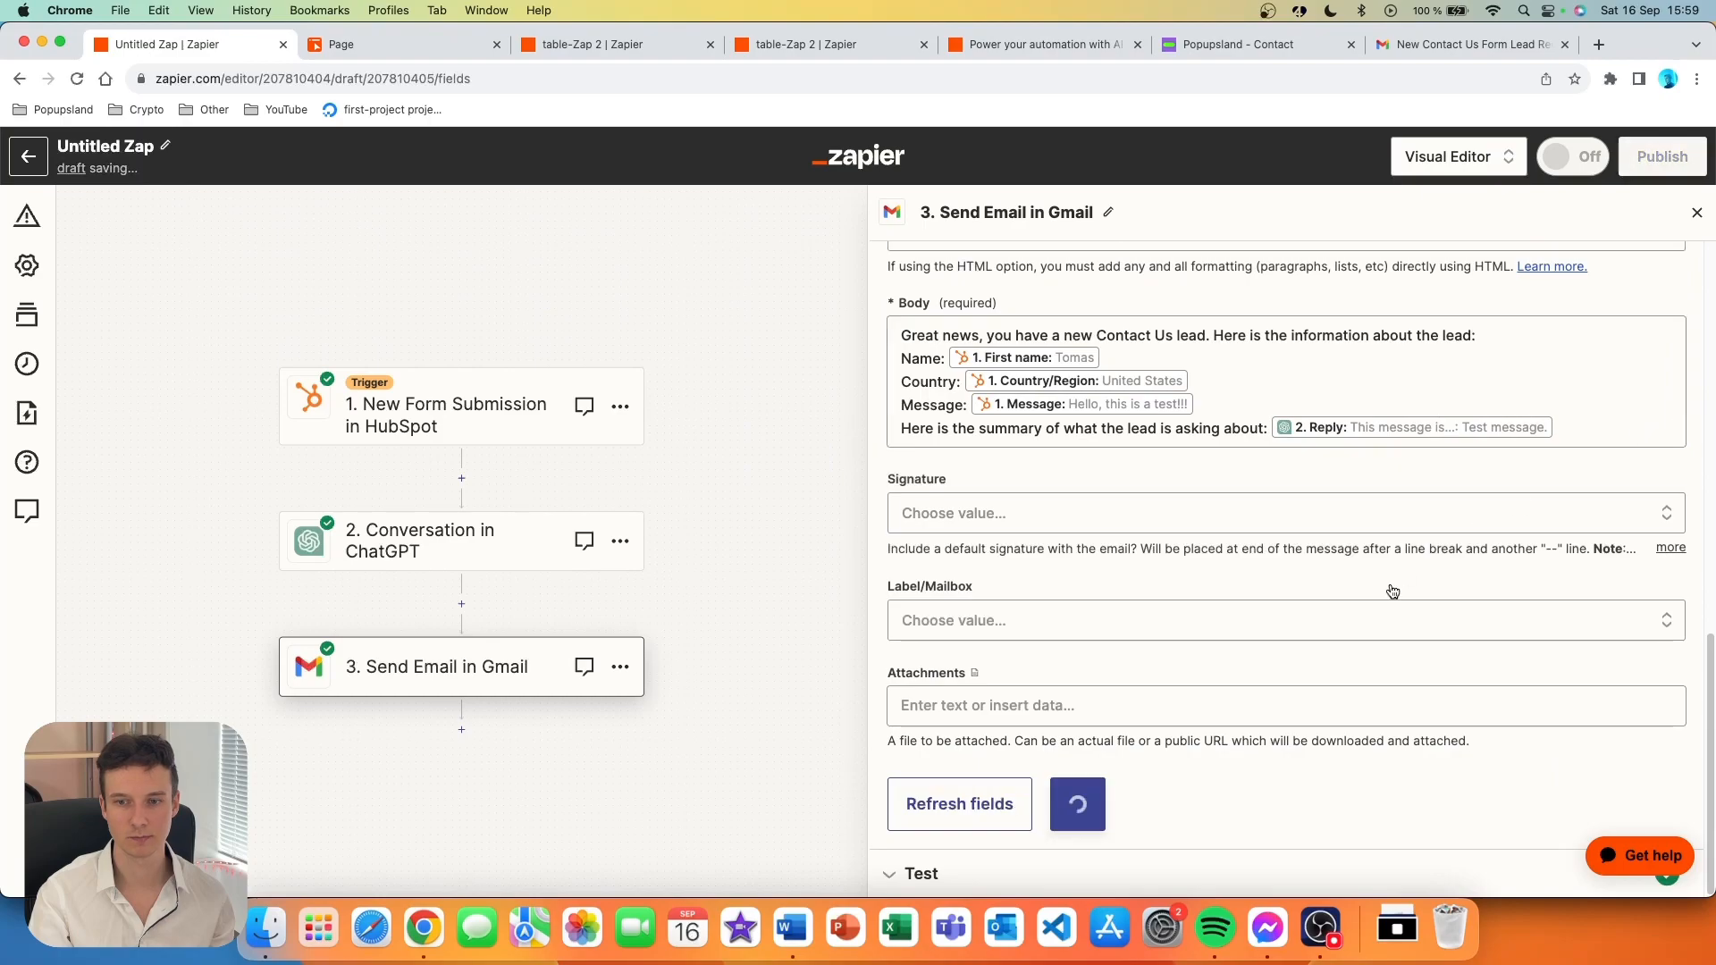
- Continue to the Gmail step's test, retest it to send the updated email, and check the returned label
left_click(1102, 822)
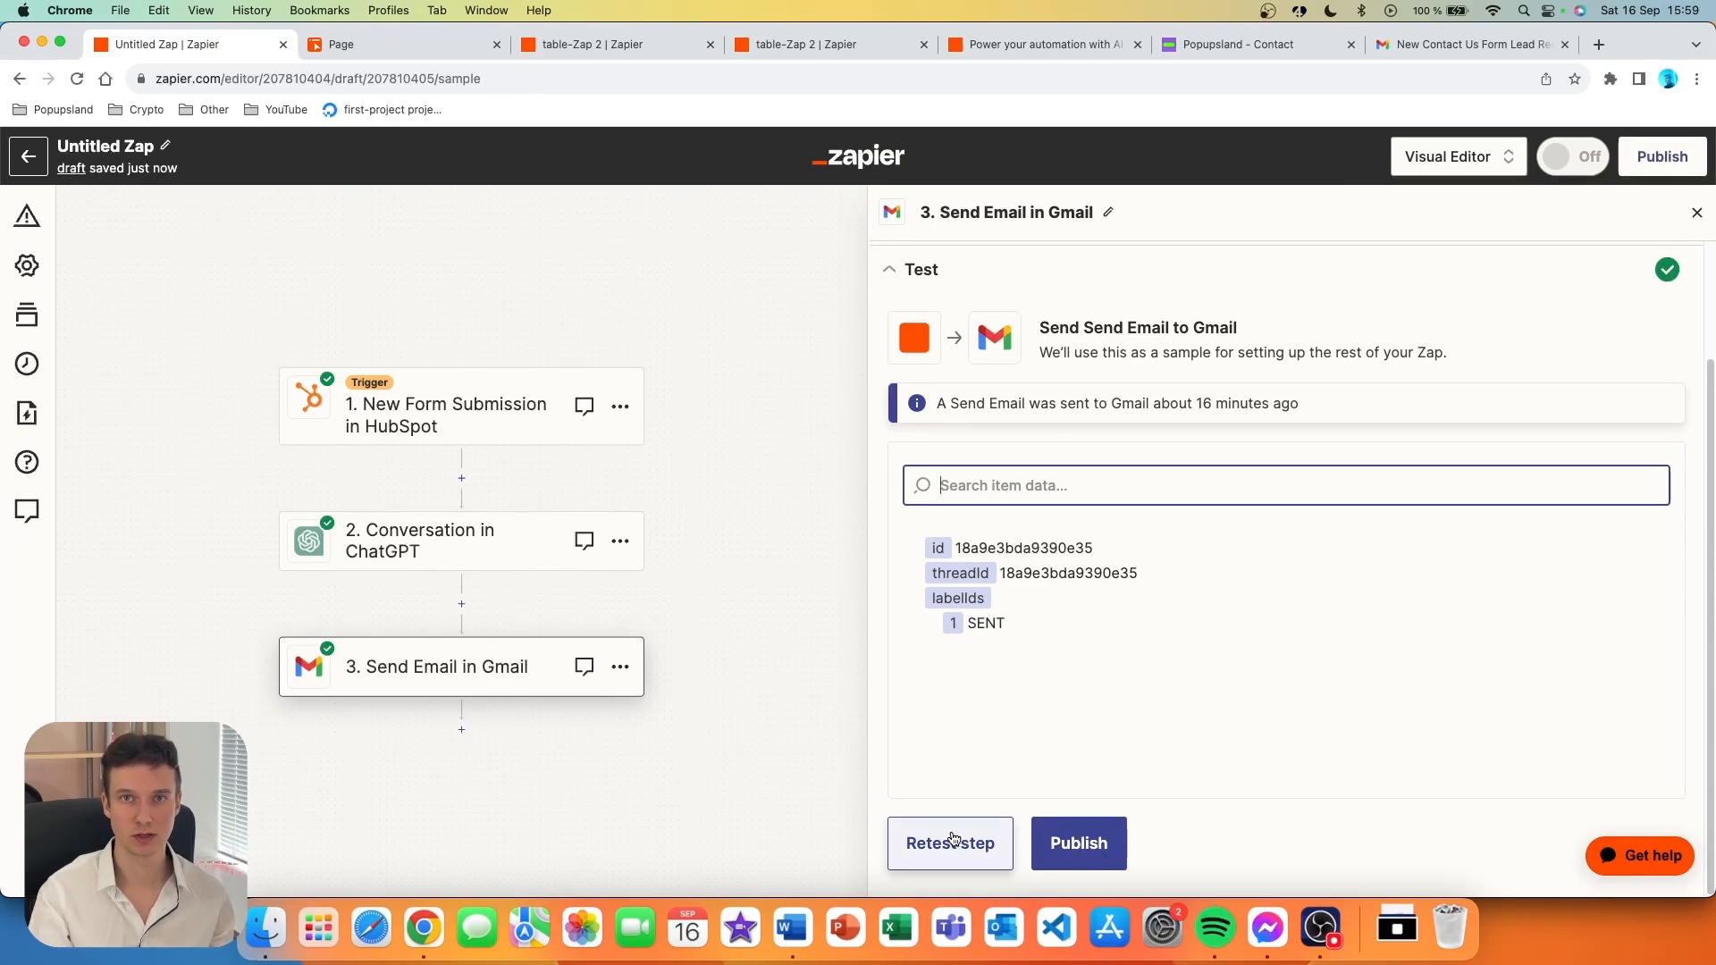
left_click(950, 842)
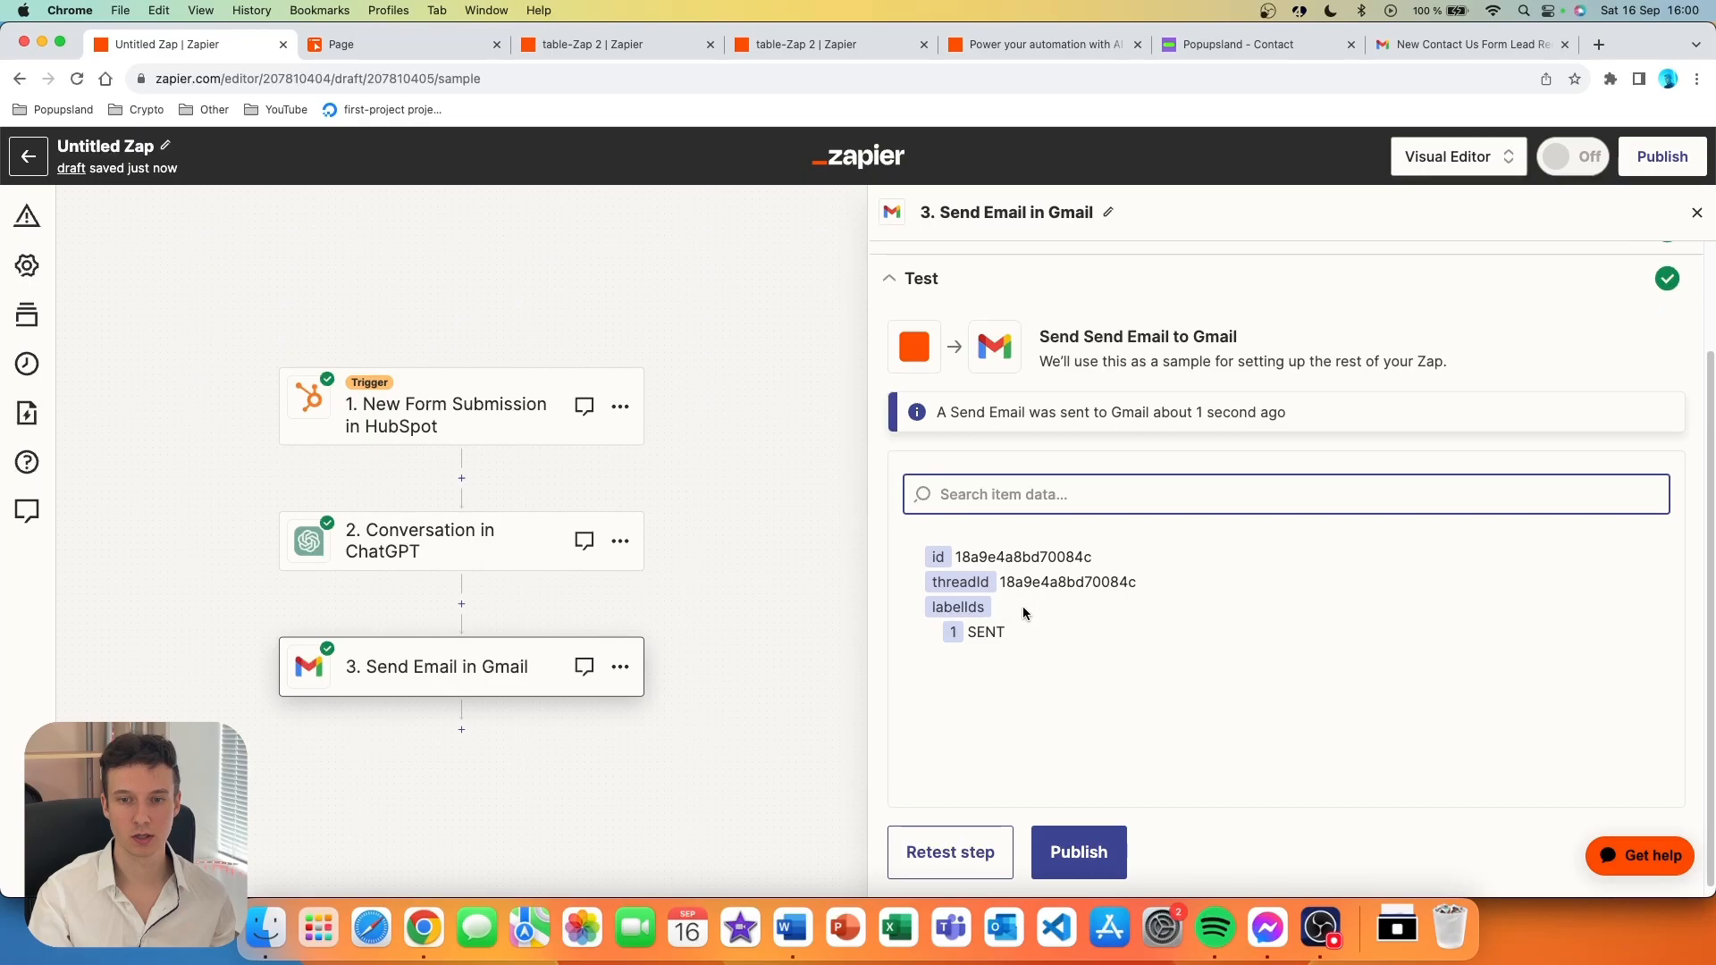
left_click_drag(1011, 632, 970, 635)
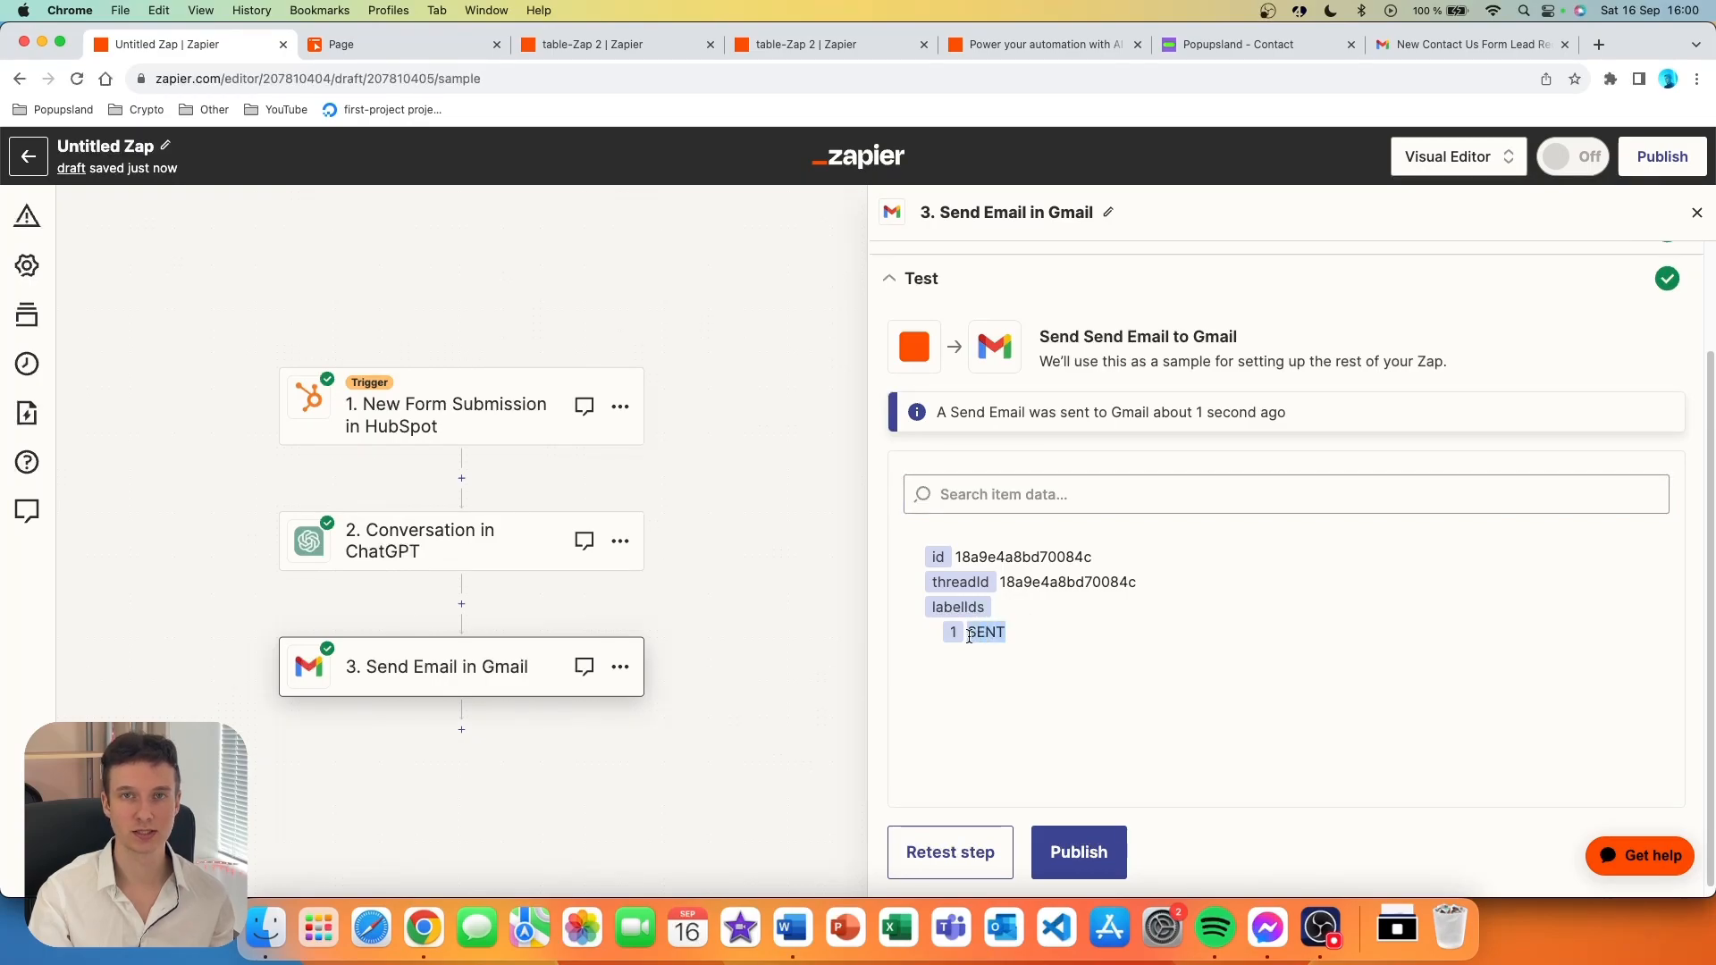
- Switch to the Gmail inbox, open the newest "New Contact Us Form Lead Received" email and check its ChatGPT summary lines
left_click(1470, 44)
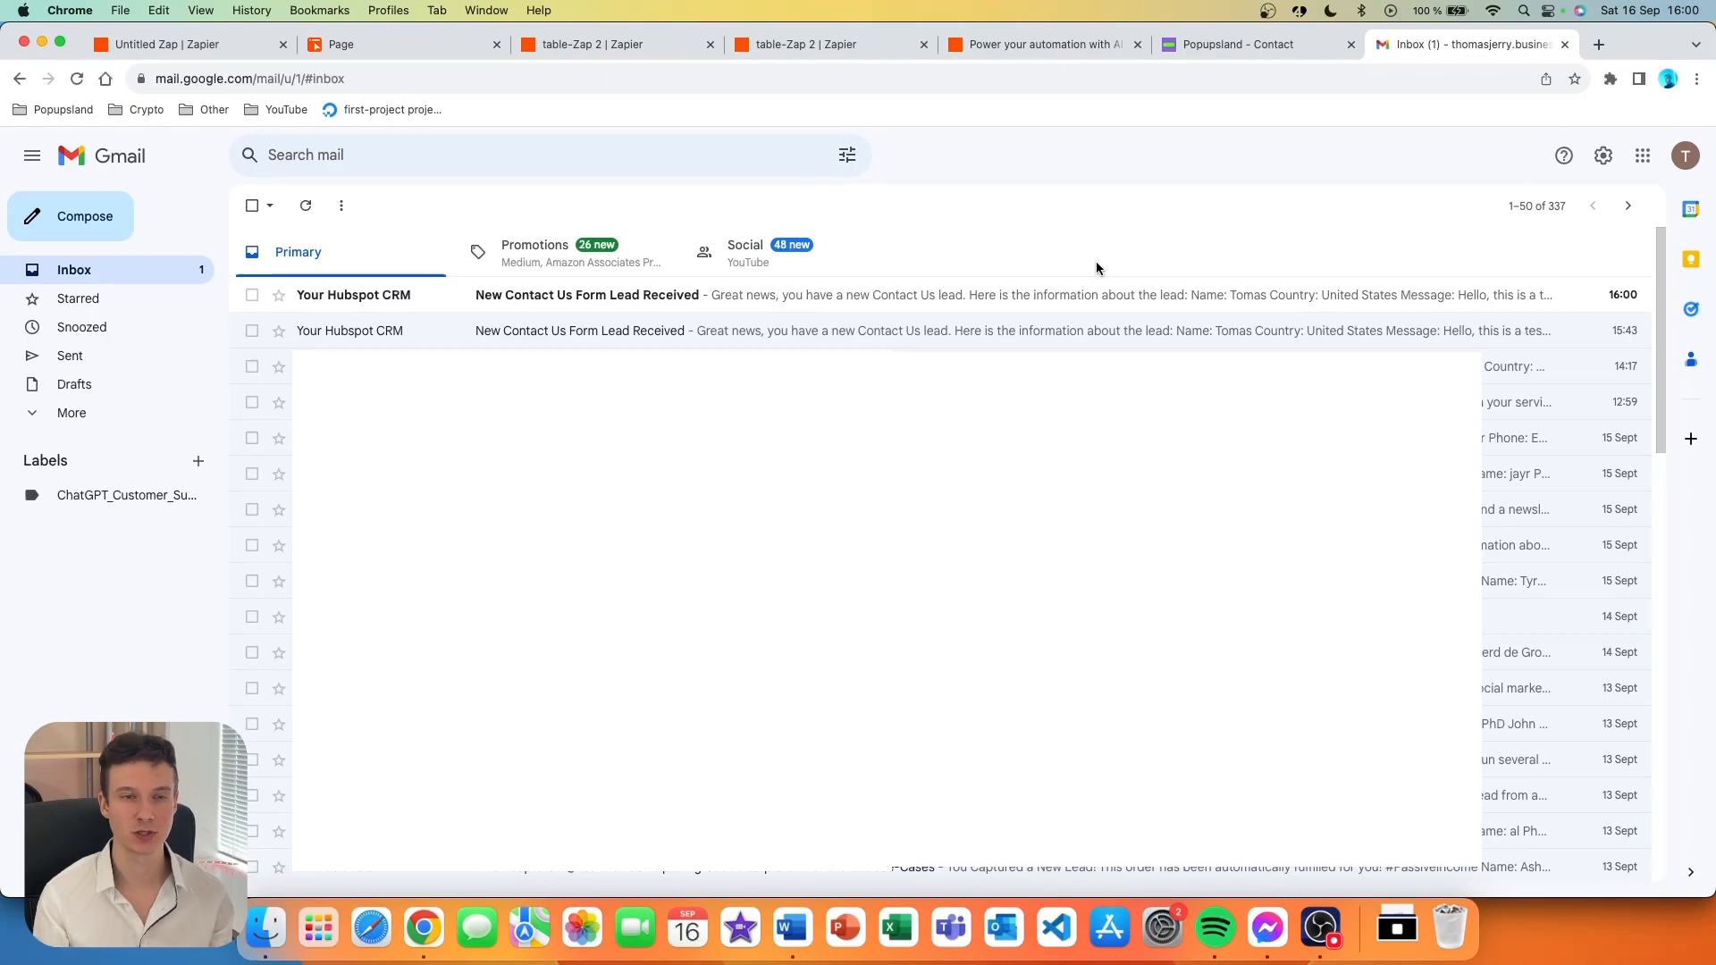
left_click(995, 294)
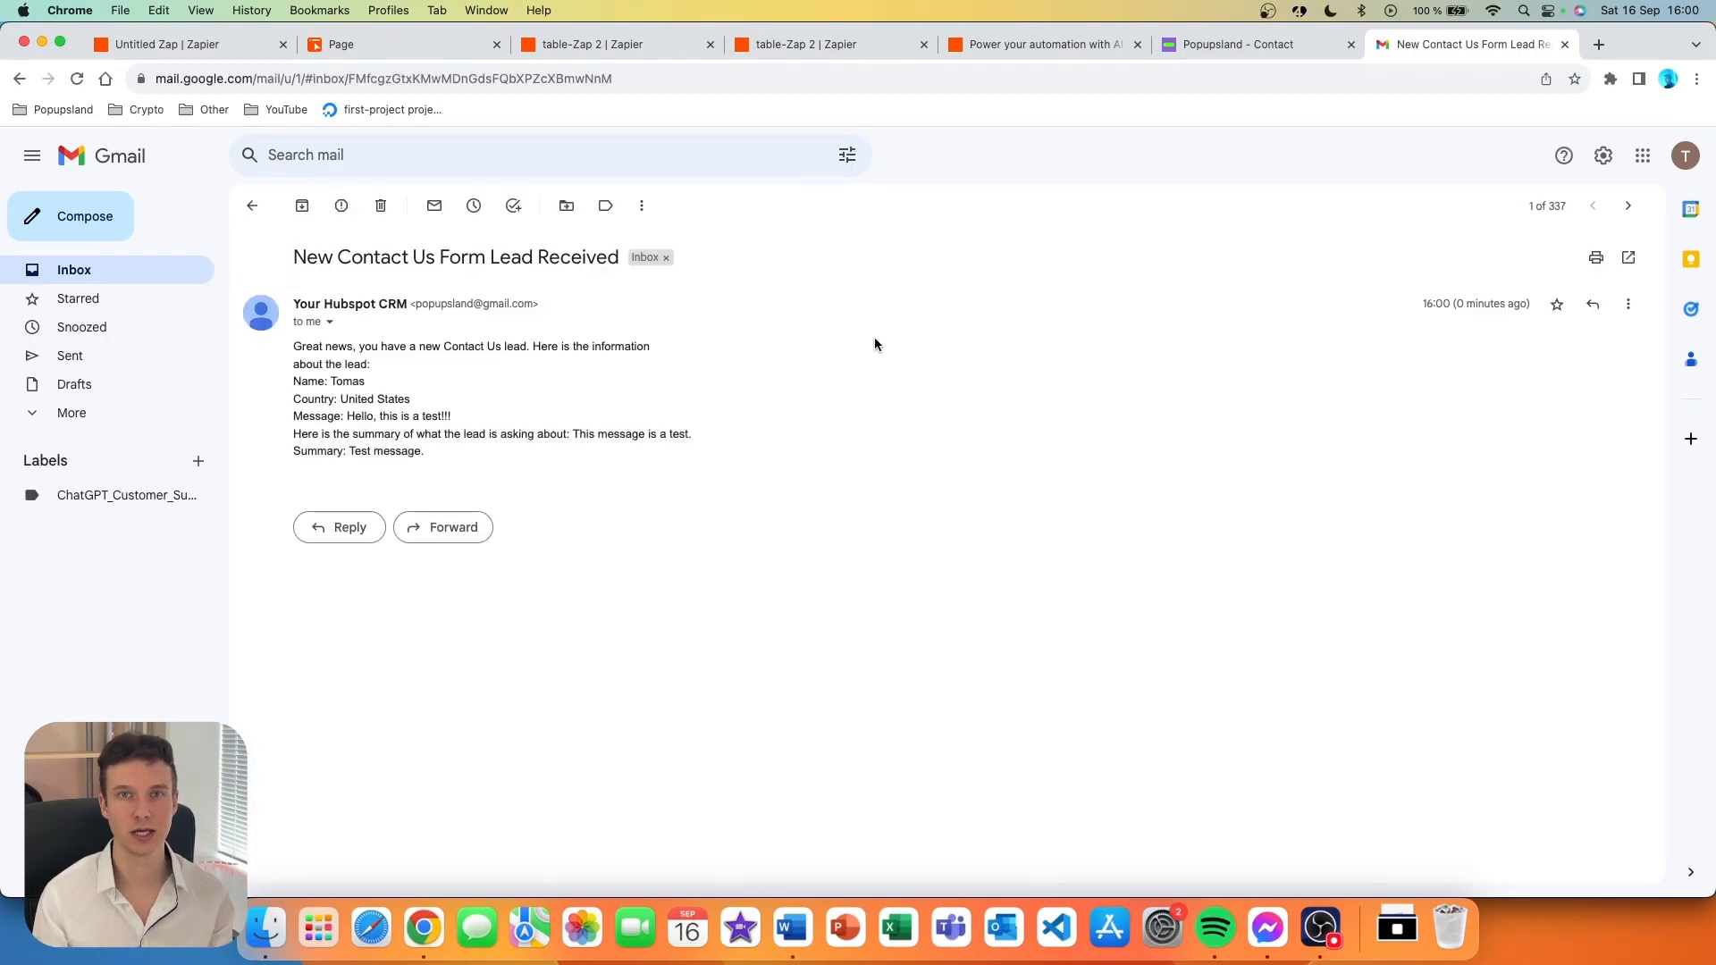
triple_click(343, 449)
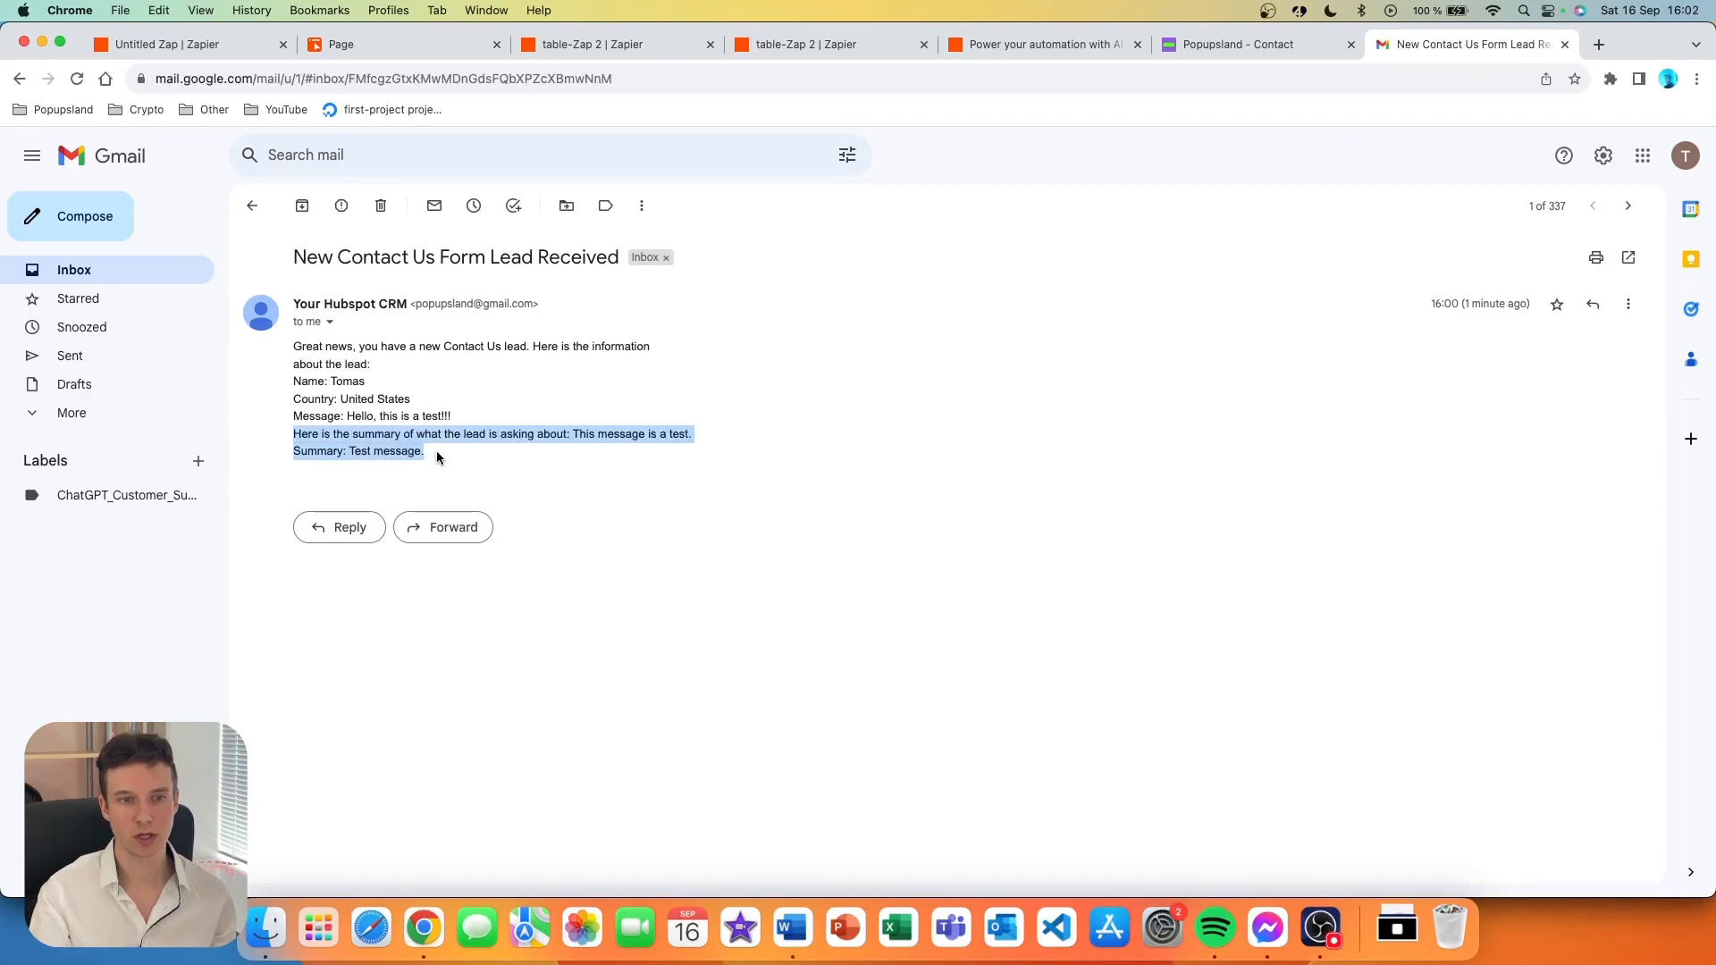
left_click_drag(573, 436, 697, 436)
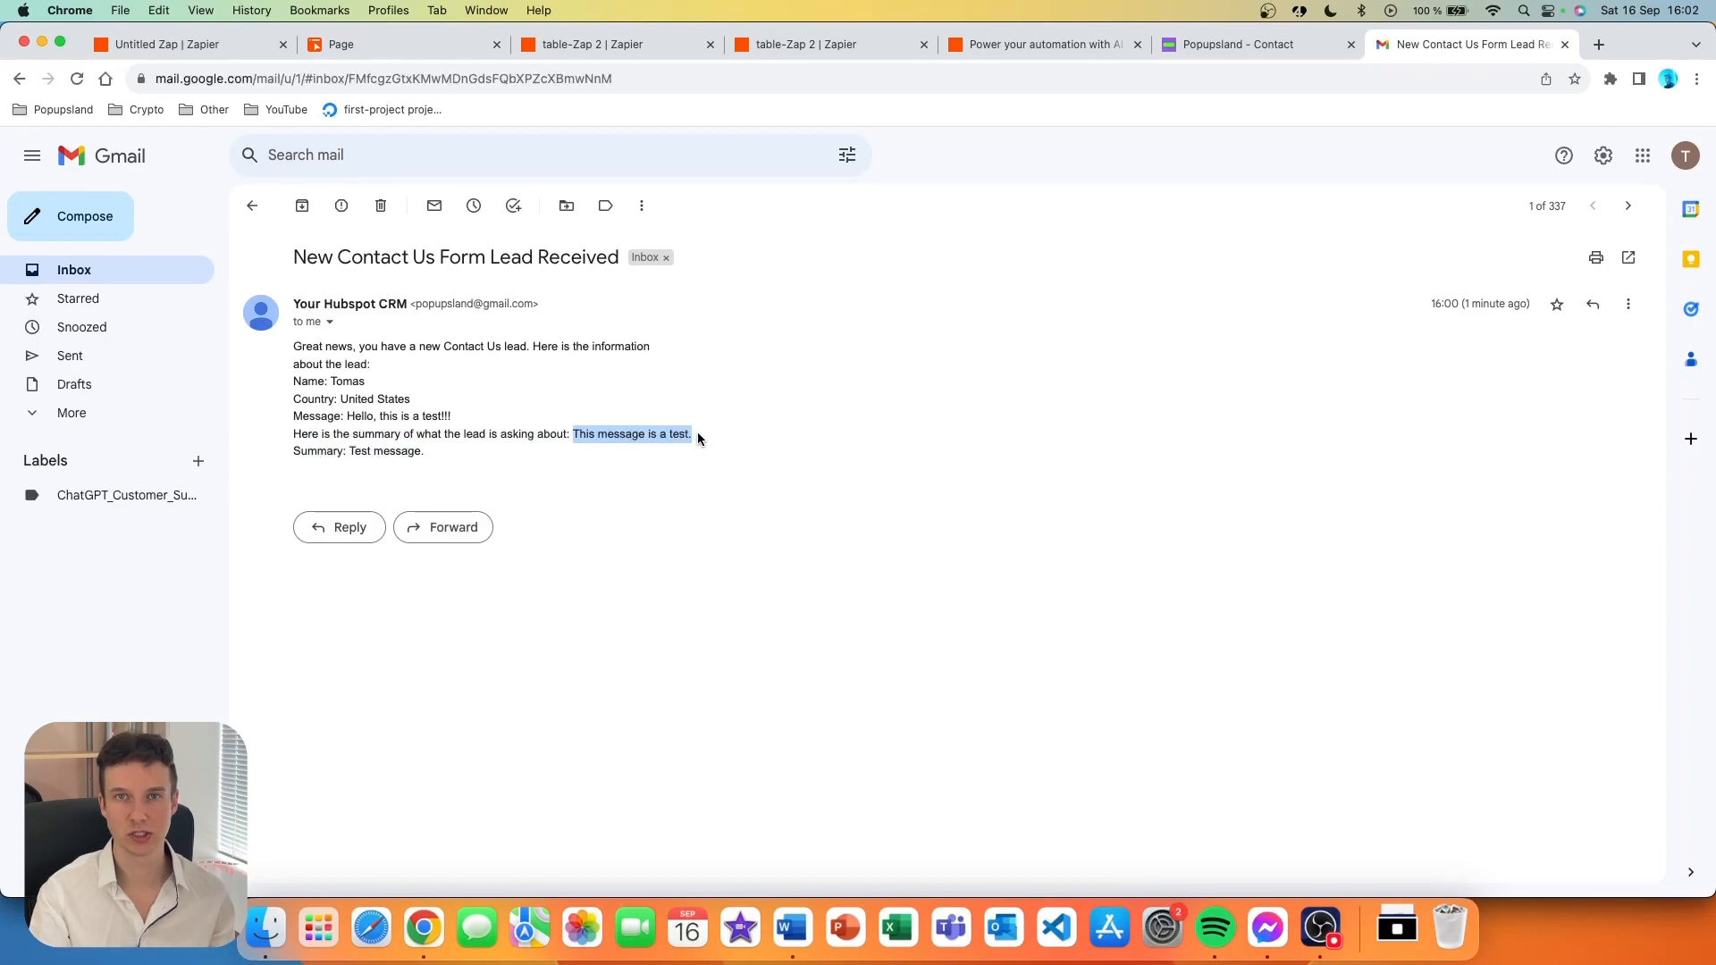
left_click_drag(436, 452, 259, 458)
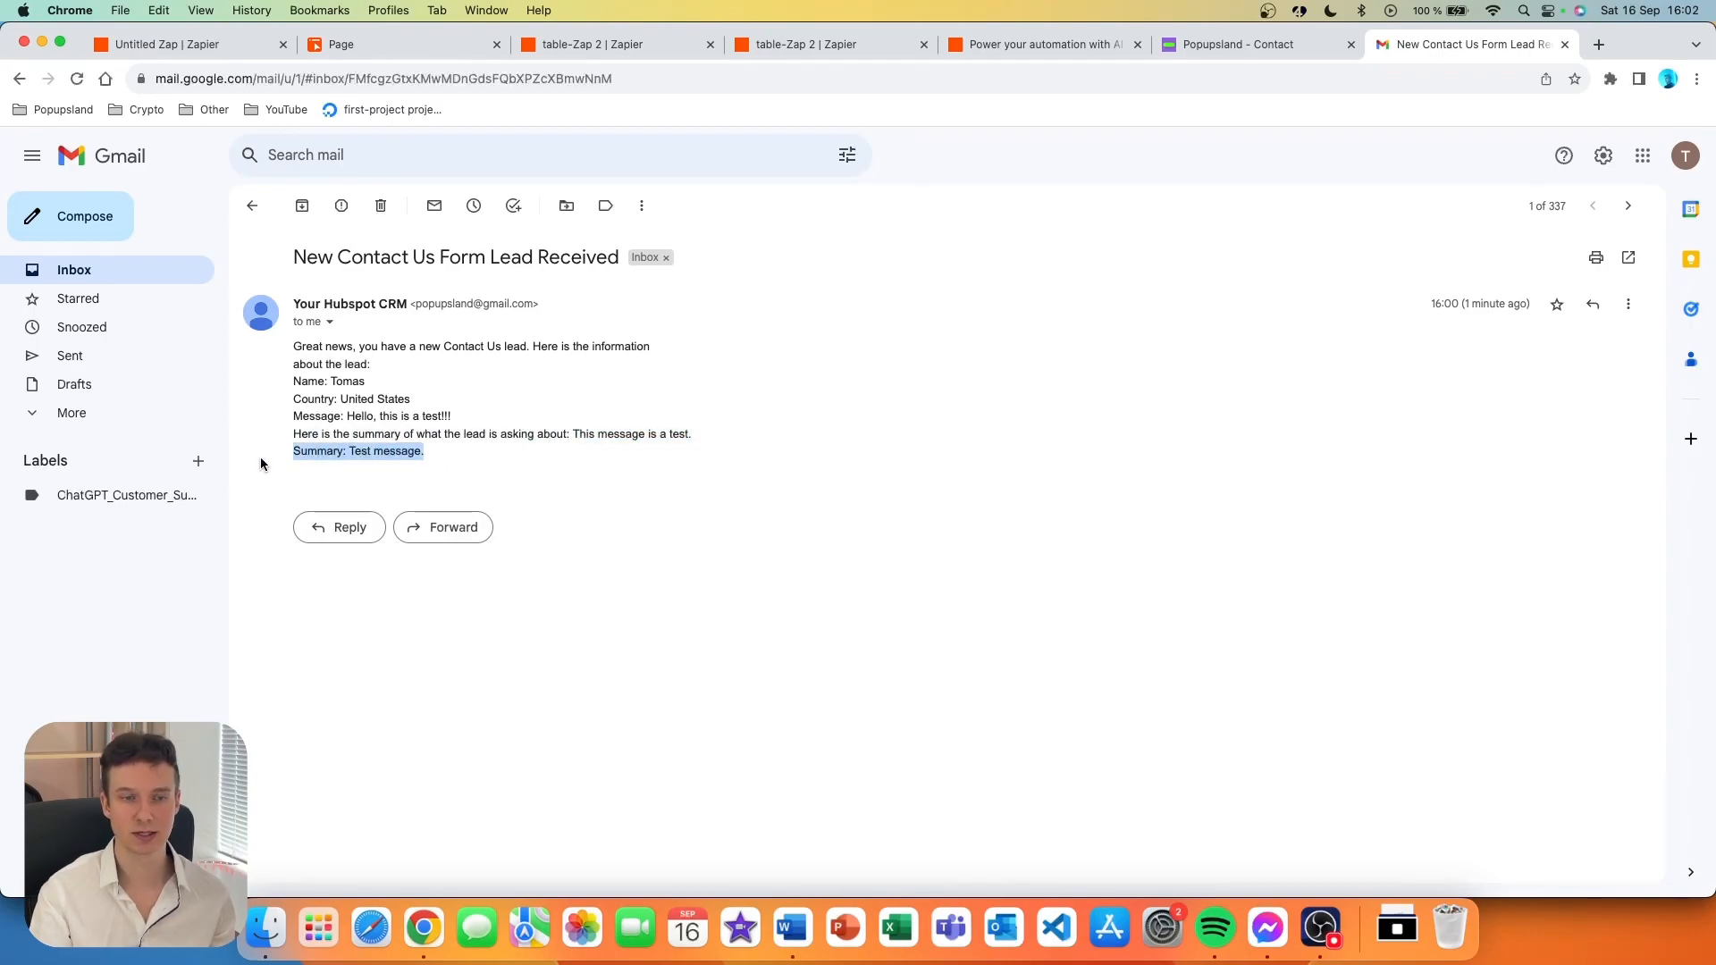